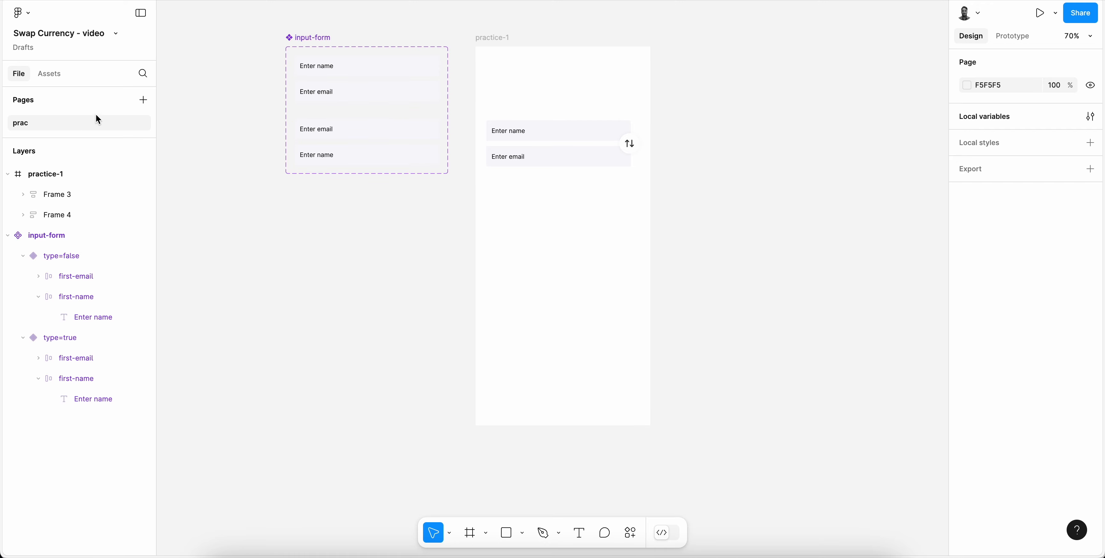
# - Add a new page to the file and name it "prac 2"
pyautogui.click(144, 101)
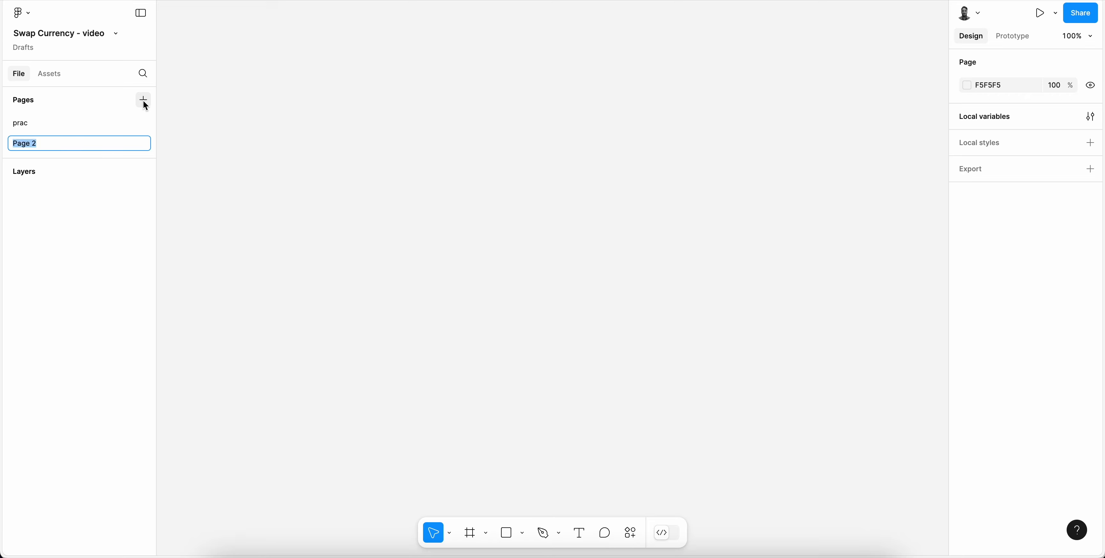
pyautogui.press('Left')
pyautogui.hotkey('alt', 'shift', 'Right')
pyautogui.write('prac')
pyautogui.press('Return')
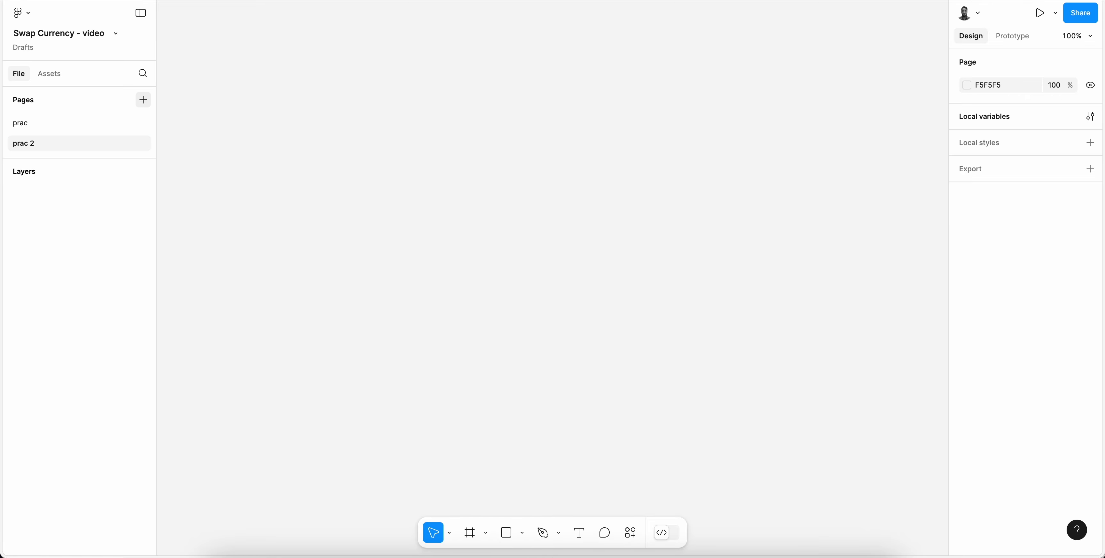
# - Copy the practice-1 frame from the prac page onto the prac 2 page
pyautogui.click(52, 126)
pyautogui.click(521, 52)
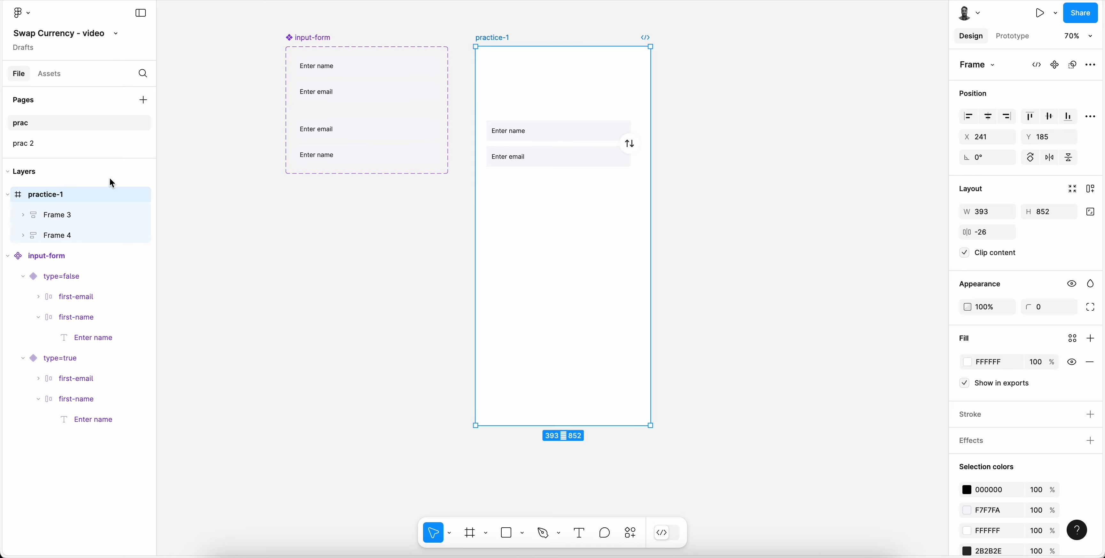
pyautogui.click(98, 147)
pyautogui.hotkey('ctrl', 'v')
pyautogui.click(739, 191)
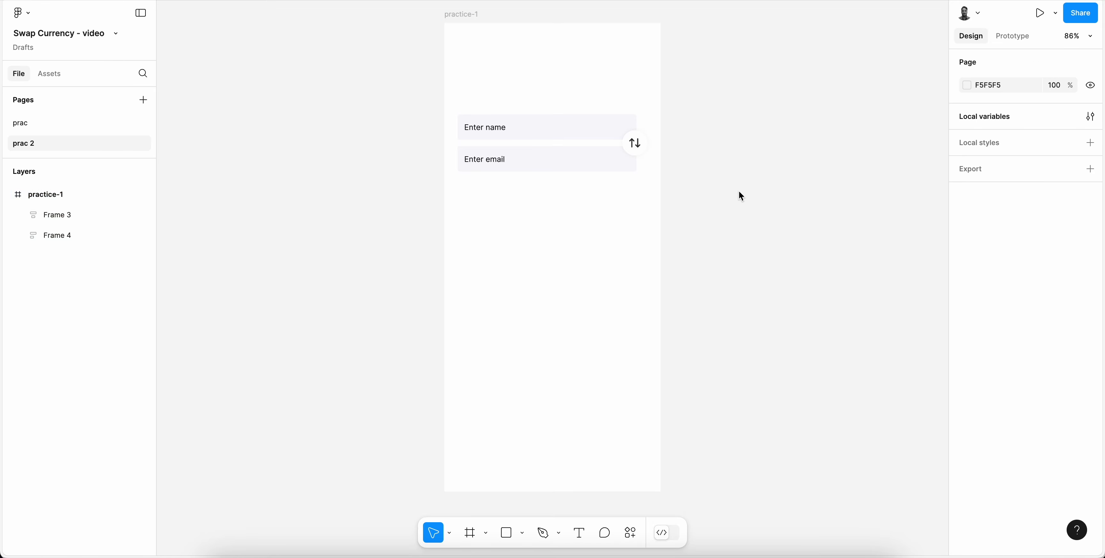
# - Examine Frame 3 and Frame 4 inside practice-1 and the layers nested in them
pyautogui.scroll(3, 511, 157)
pyautogui.click(511, 158)
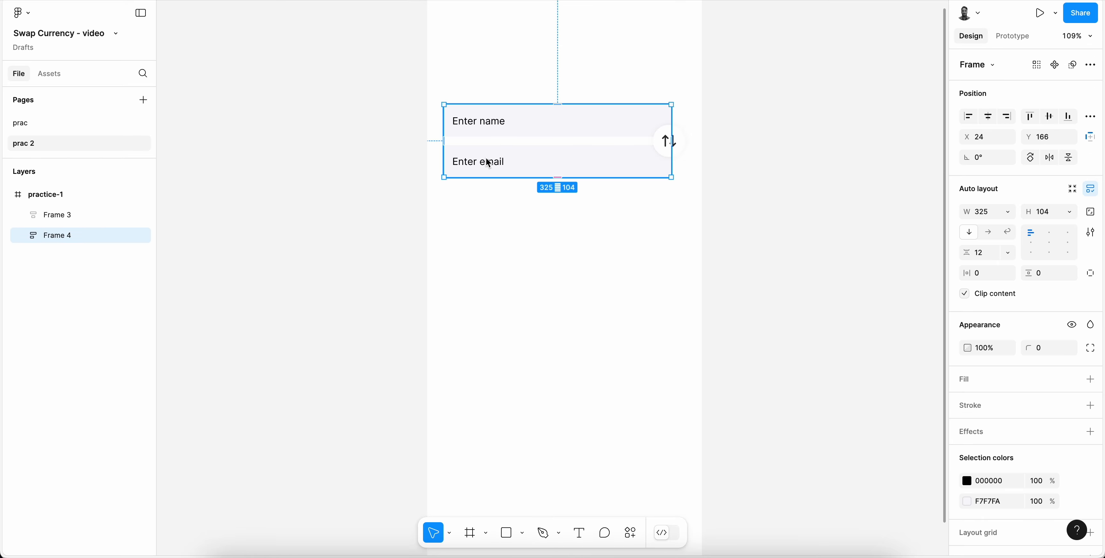
pyautogui.click(286, 193)
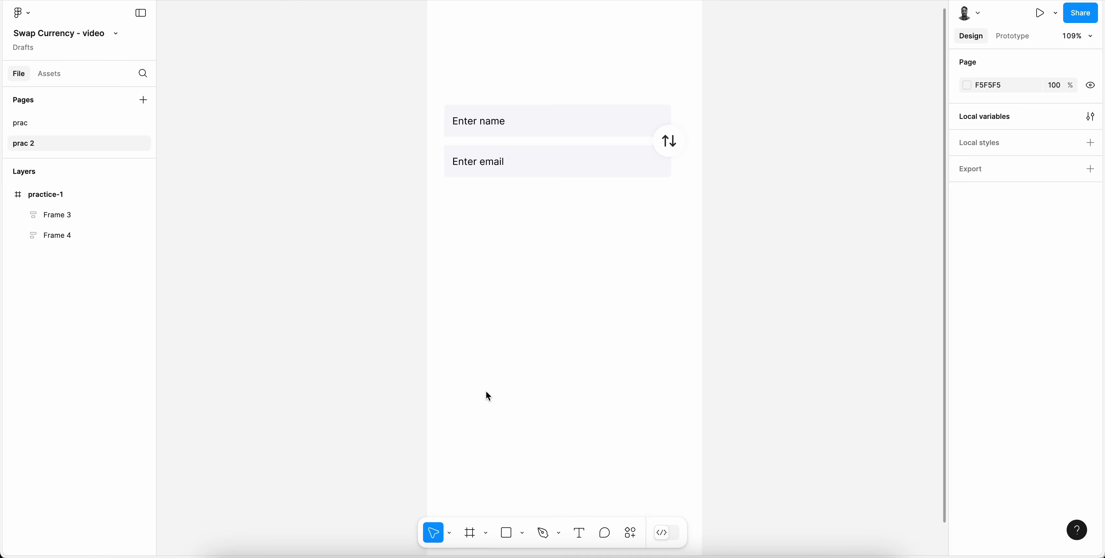
pyautogui.click(510, 143)
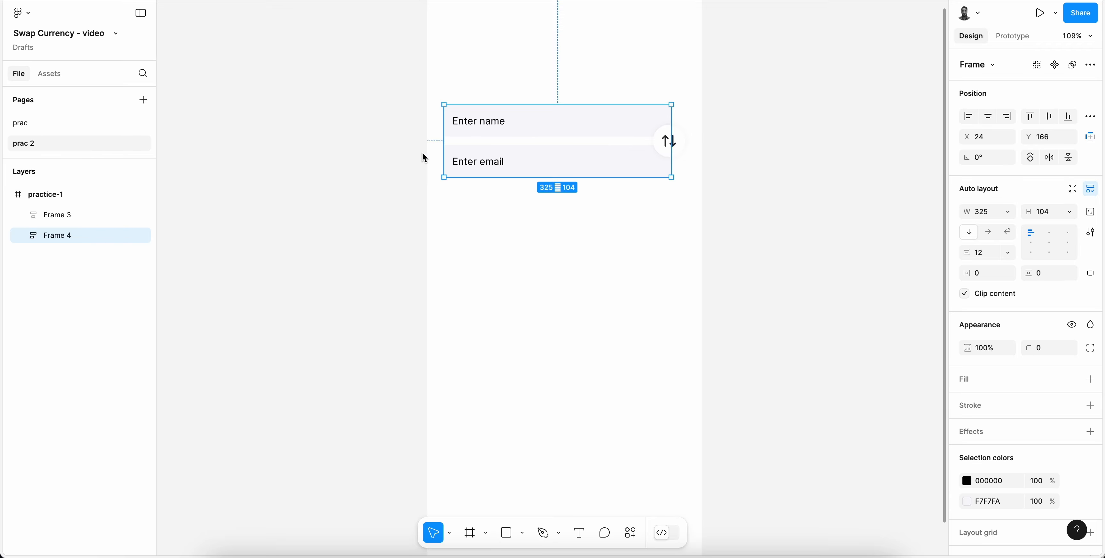
pyautogui.click(361, 161)
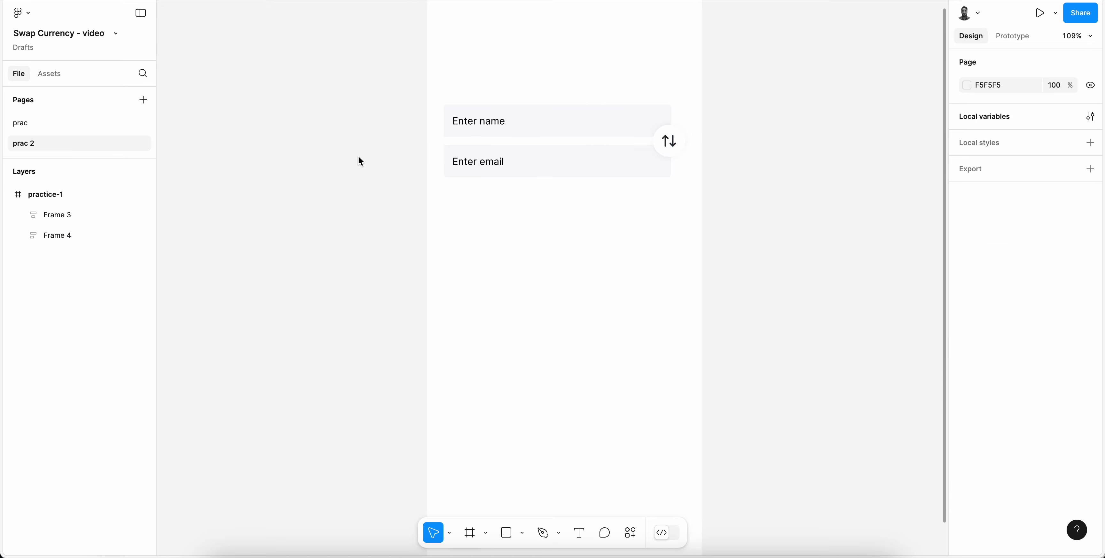
pyautogui.click(63, 238)
pyautogui.click(42, 217)
pyautogui.click(23, 215)
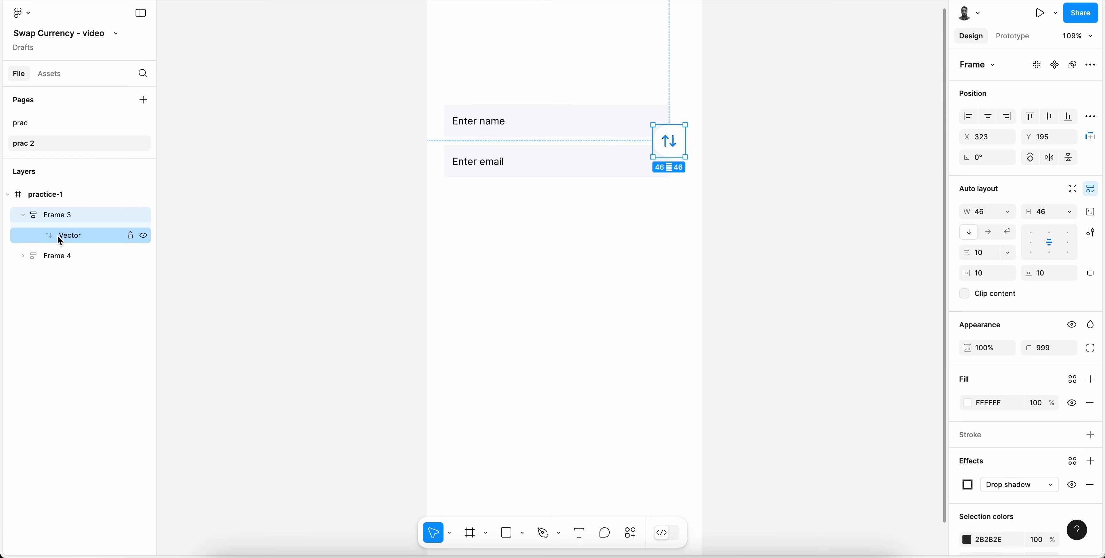
pyautogui.click(69, 236)
pyautogui.click(23, 214)
pyautogui.click(22, 236)
# - Detach the input-form instances in Frame 4 and inspect their nested email and name fields
pyautogui.click(38, 257)
pyautogui.click(80, 319)
pyautogui.rightClick(80, 319)
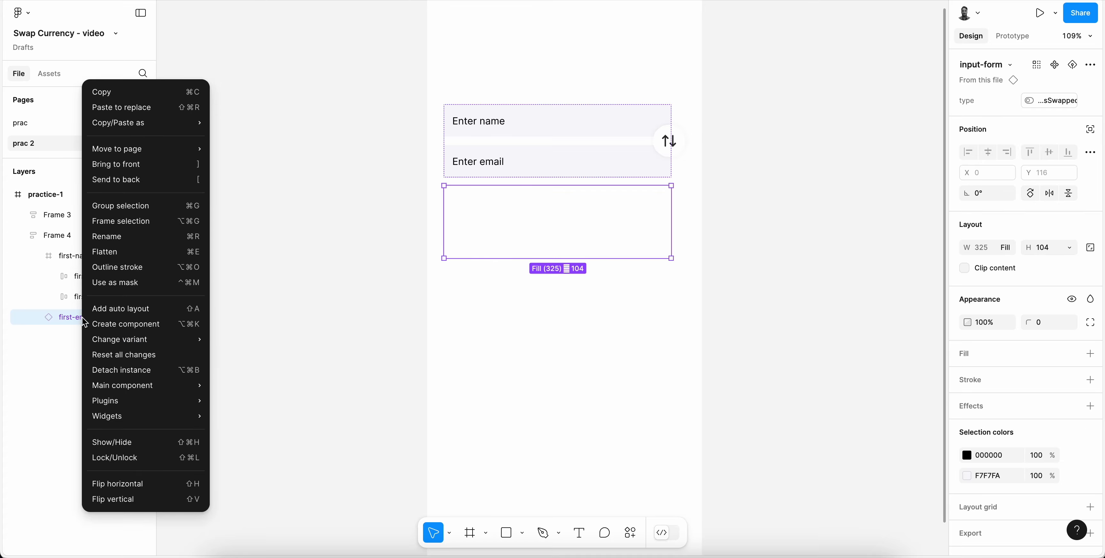
pyautogui.click(123, 371)
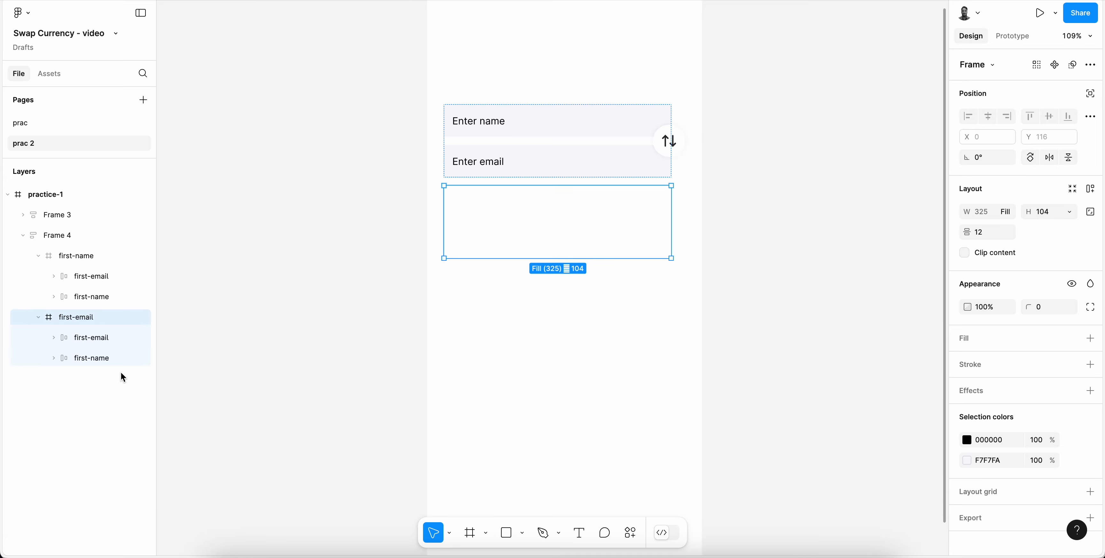
pyautogui.click(99, 278)
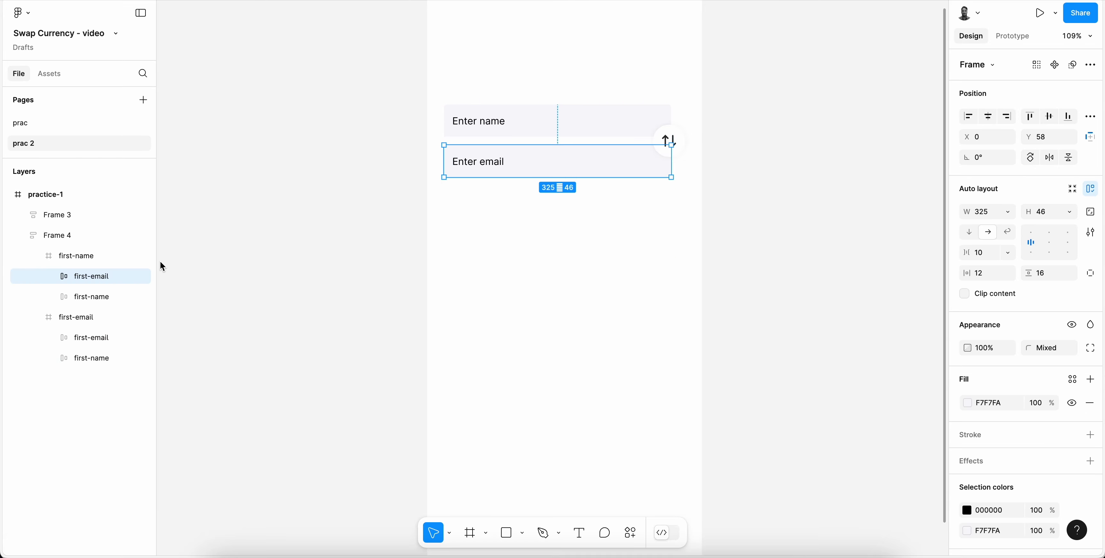
pyautogui.click(55, 281)
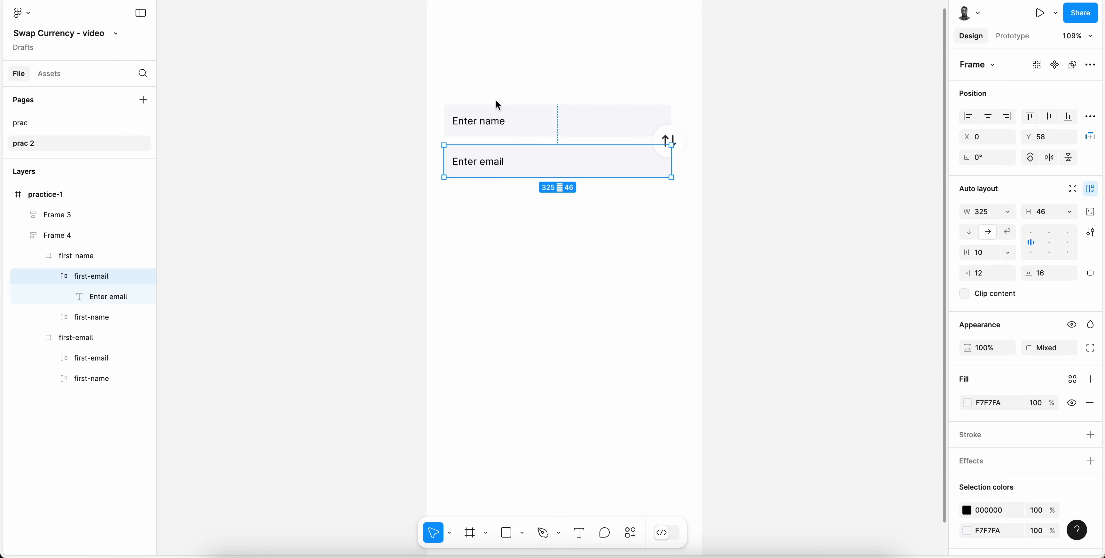
pyautogui.click(484, 131)
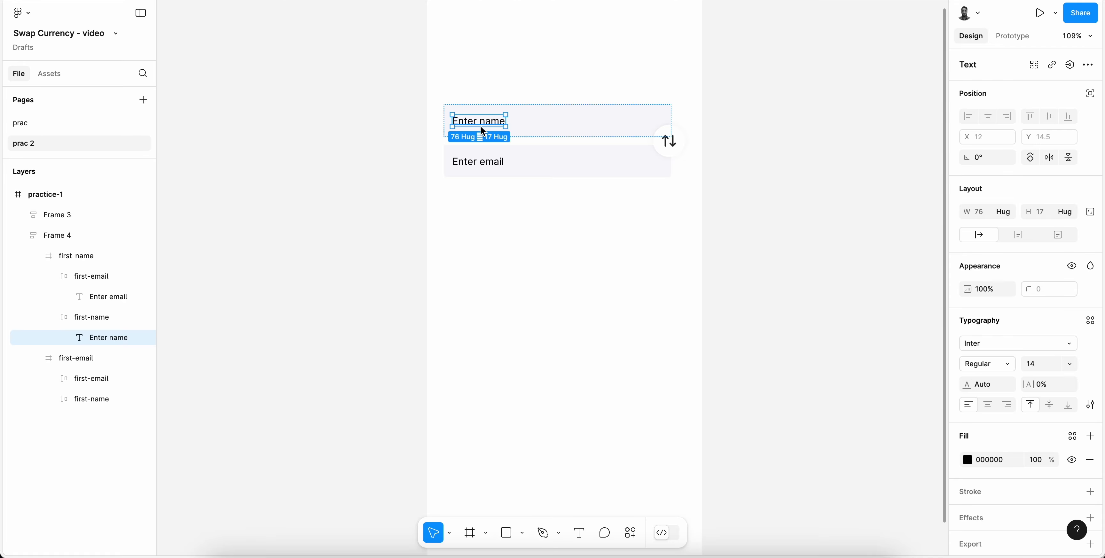
# - Undo the detaching of the first-name and first-email instances
pyautogui.click(380, 170)
pyautogui.press('super+z')
pyautogui.press('super+z')
pyautogui.press('super+z')
pyautogui.press('super+z')
pyautogui.press('super+z')
pyautogui.press('super+z')
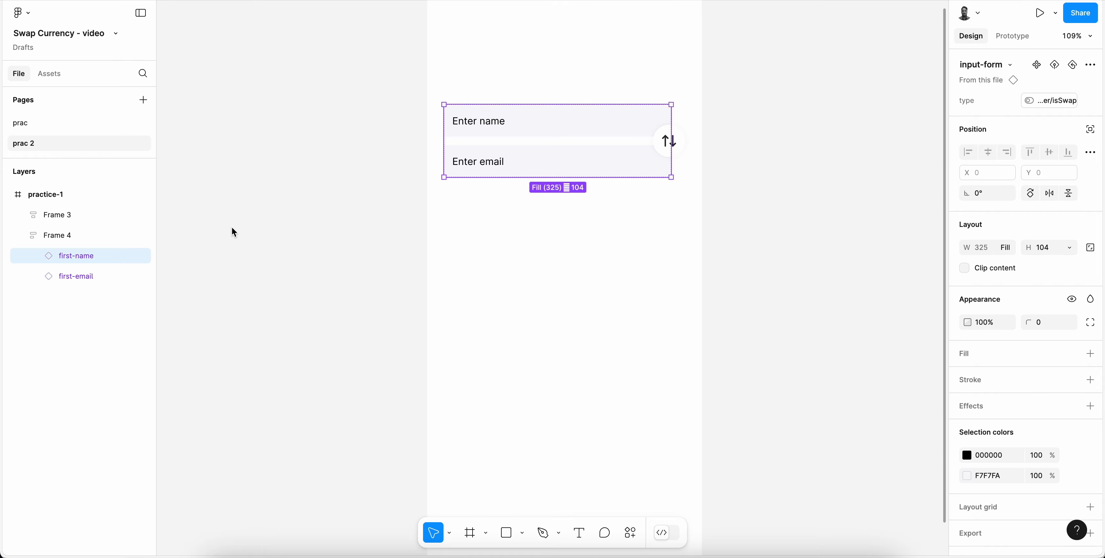
# - Detach the first-name and first-email instances in Frame 4 from the input-form component
pyautogui.keyDown('super'); pyautogui.click(472, 124); pyautogui.keyUp('super')
pyautogui.press('Return')
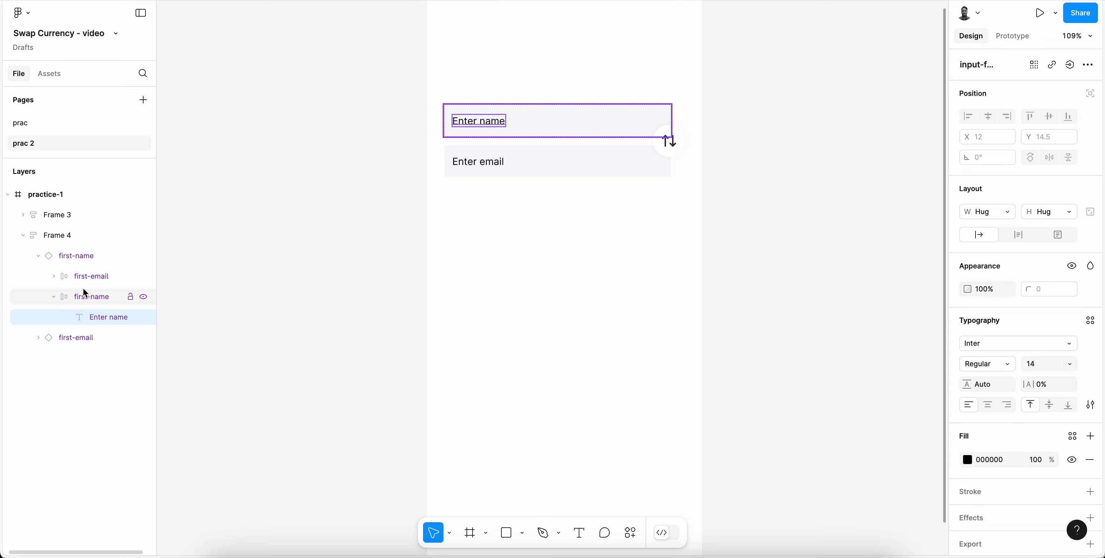
pyautogui.click(28, 260)
pyautogui.click(38, 256)
pyautogui.rightClick(59, 255)
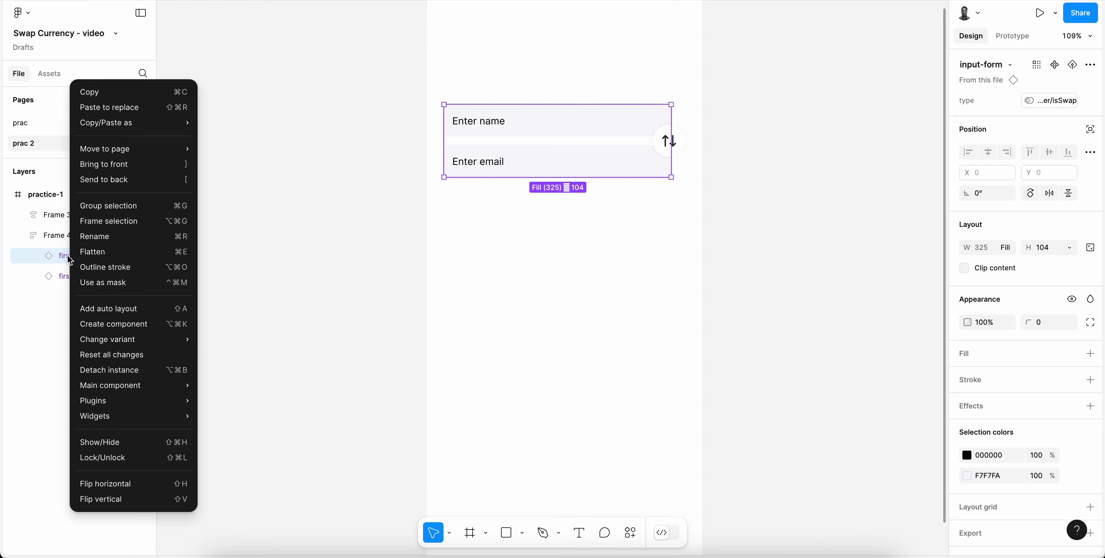
pyautogui.click(123, 378)
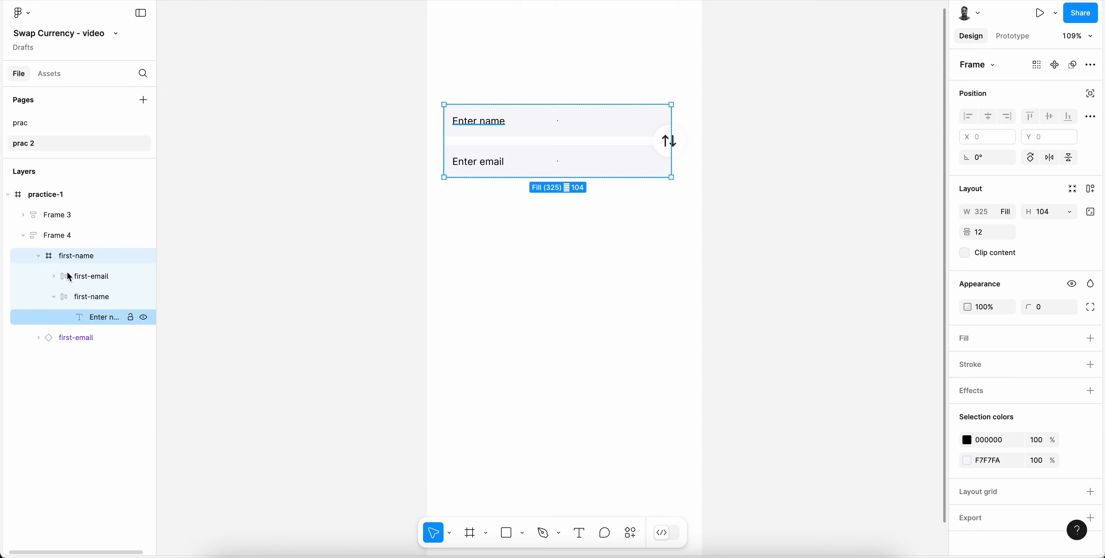
pyautogui.rightClick(74, 338)
pyautogui.moveTo(104, 398)
pyautogui.click(110, 370)
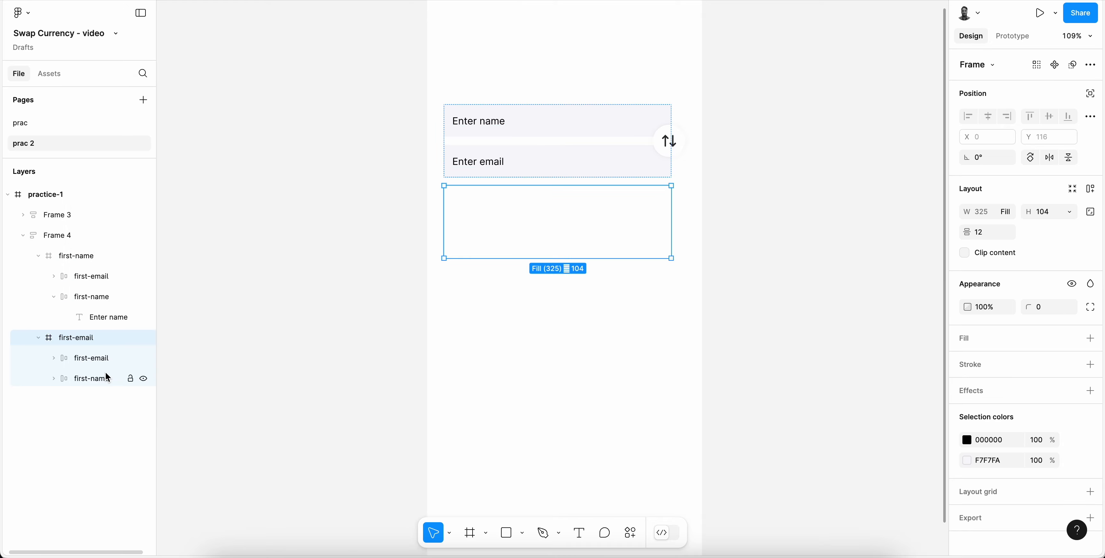
# - Wrap the "Enter name" text in its own frame and change the text to "$"
pyautogui.click(472, 123)
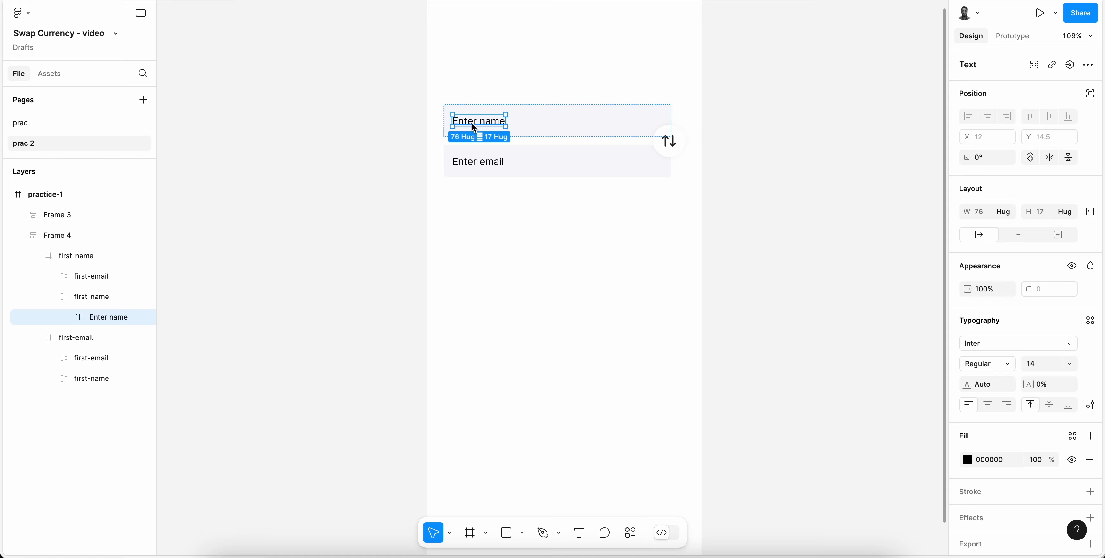
pyautogui.rightClick(92, 316)
pyautogui.click(119, 282)
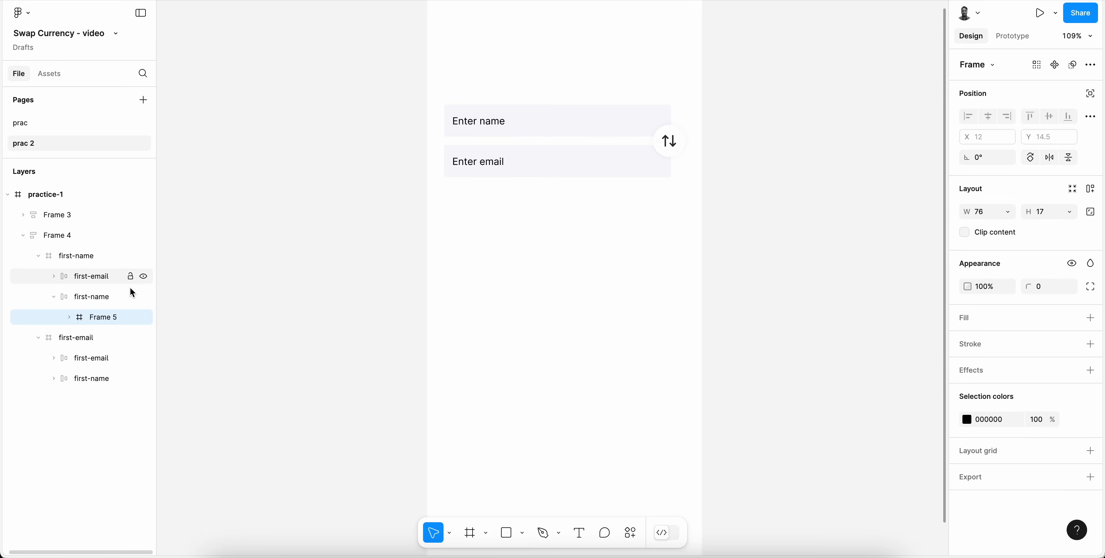
pyautogui.click(69, 317)
pyautogui.click(104, 339)
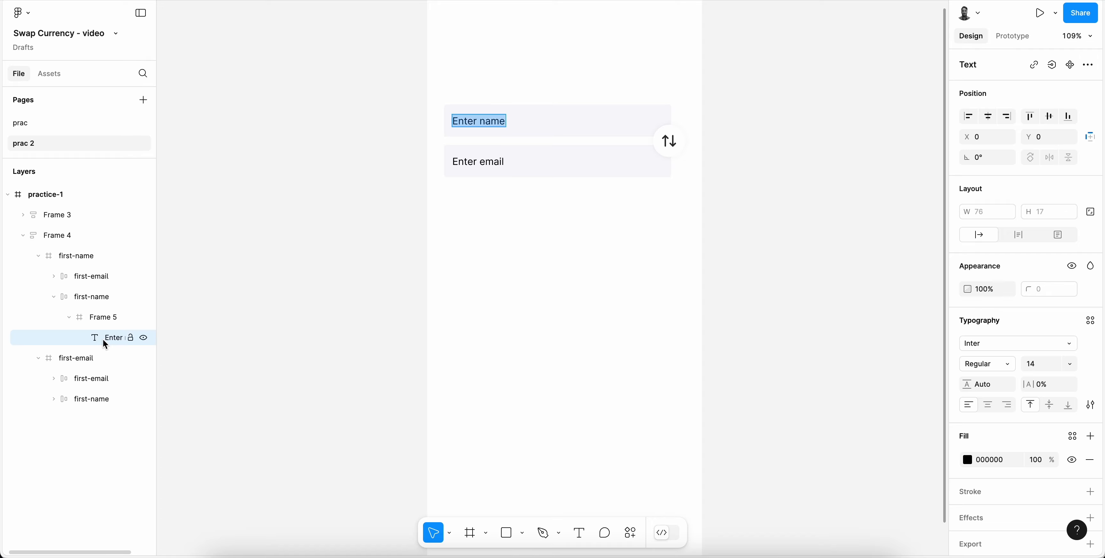
pyautogui.write('$')
pyautogui.press('Escape')
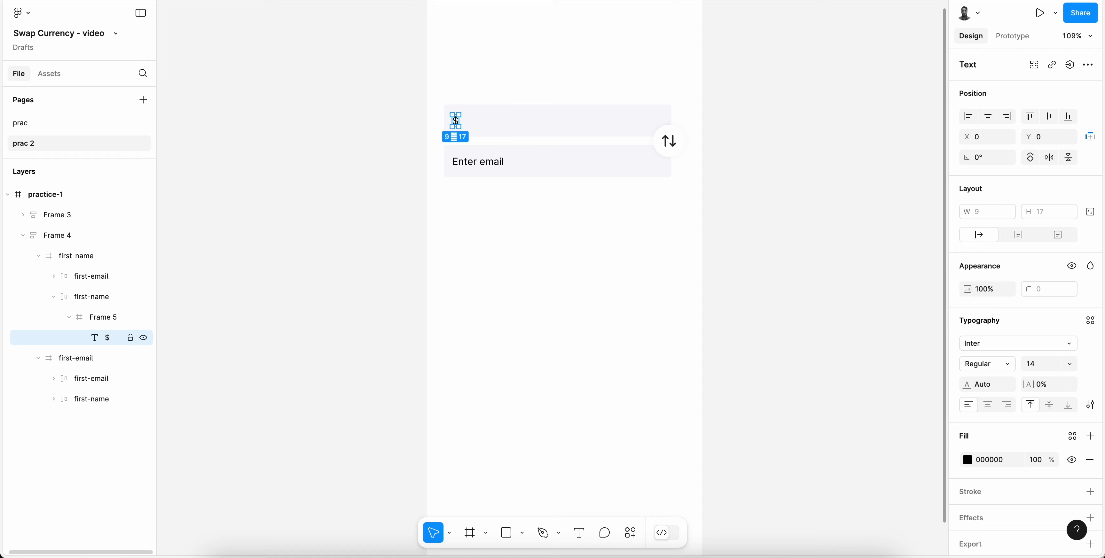
# - Duplicate the "$" text, shift the copy to X 13 within the frame, and change it to "0"
pyautogui.hotkey('ctrl', 'd')
pyautogui.hotkey('shift', 'Right')
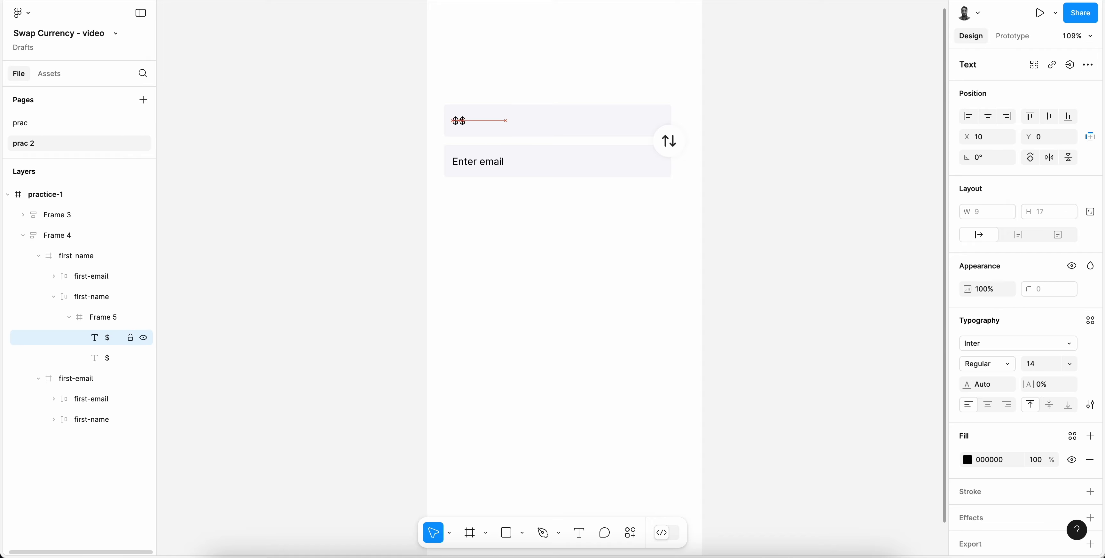
pyautogui.press('Right')
pyautogui.press('Right')
pyautogui.press('Right')
pyautogui.press('Return')
pyautogui.write('0')
pyautogui.press('Escape')
pyautogui.click(69, 318)
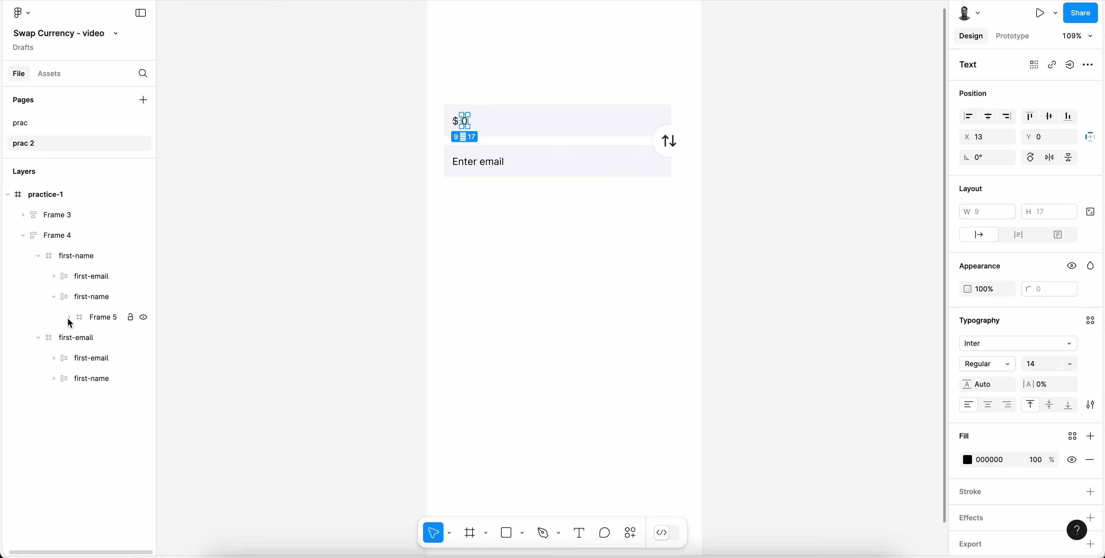
# - Wrap the "Enter email" text in its own frame and change the text to "0"
pyautogui.click(493, 161)
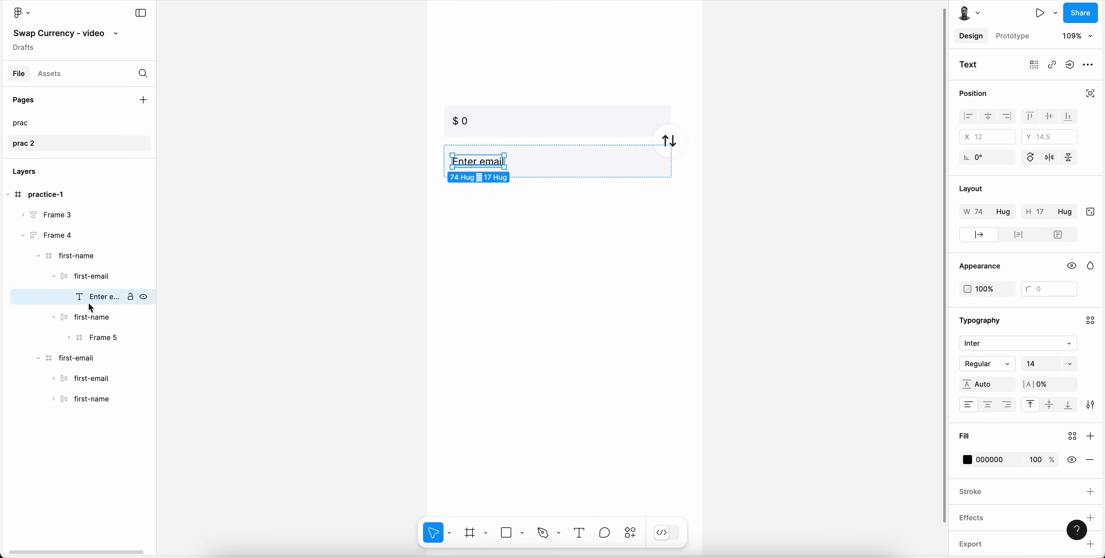
pyautogui.rightClick(97, 298)
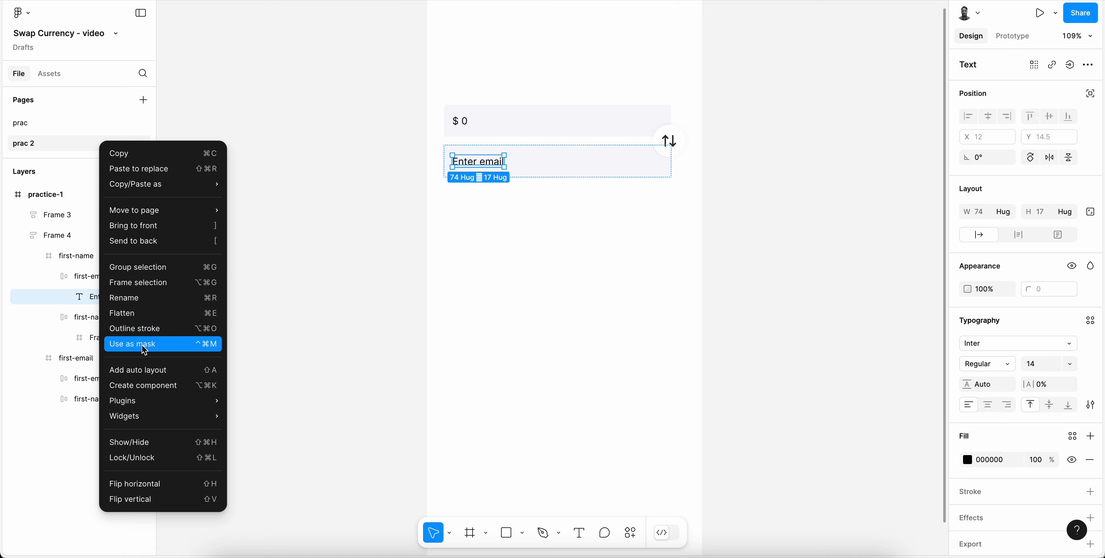
pyautogui.click(138, 284)
pyautogui.click(112, 315)
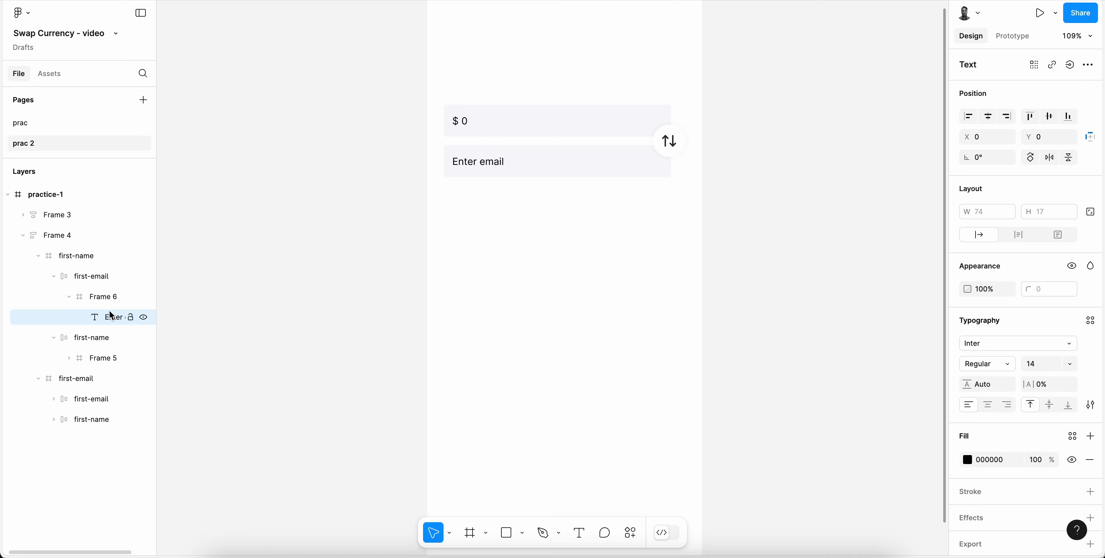
pyautogui.press('Return')
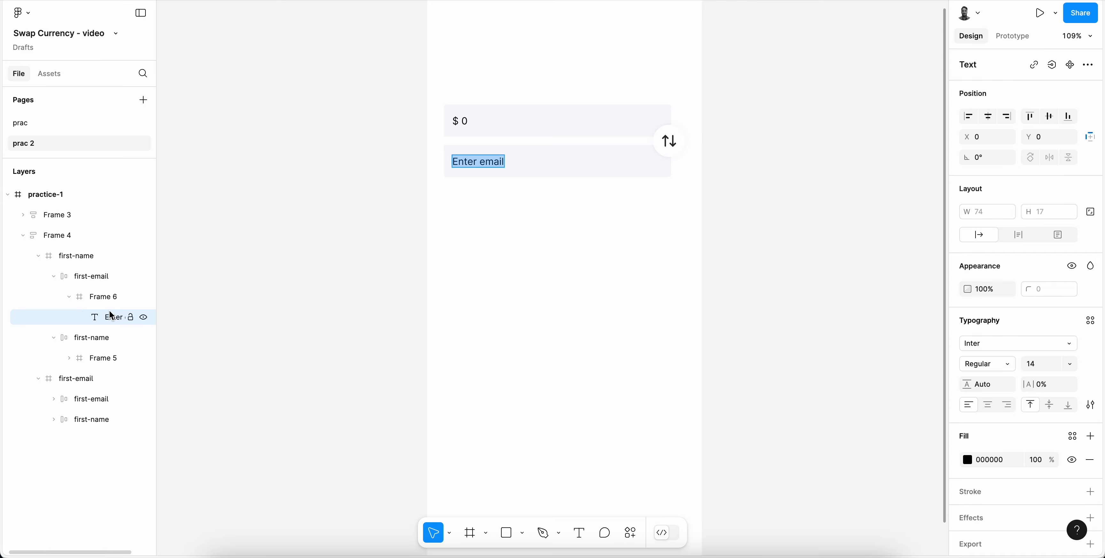
pyautogui.write('0')
pyautogui.press('Escape')
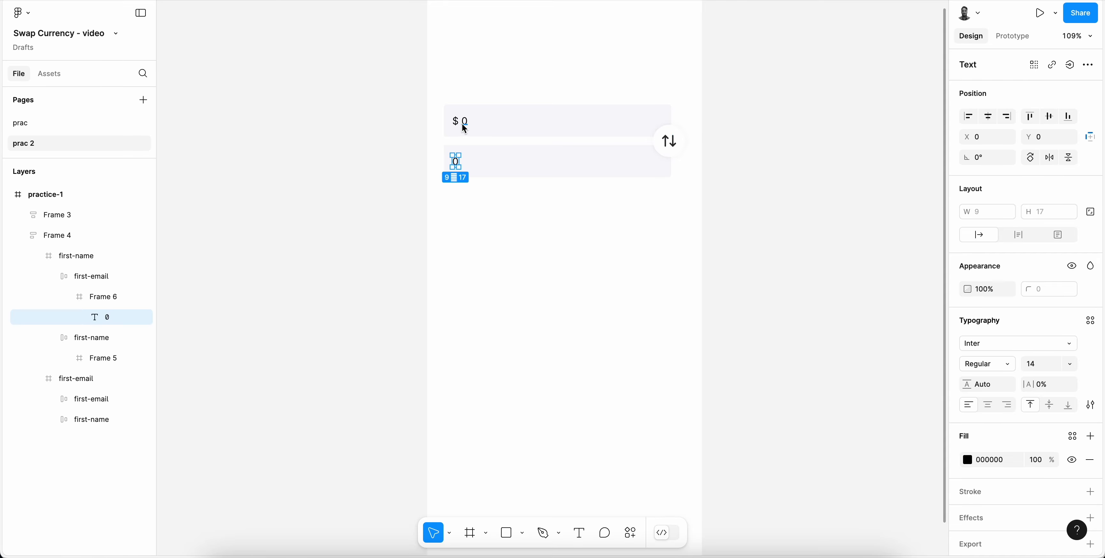
# - Copy the "$" from the upper field into the lower field's frame and shift the lower "0" to X 13
pyautogui.click(456, 122)
pyautogui.moveTo(455, 122); pyautogui.dragTo(457, 160)
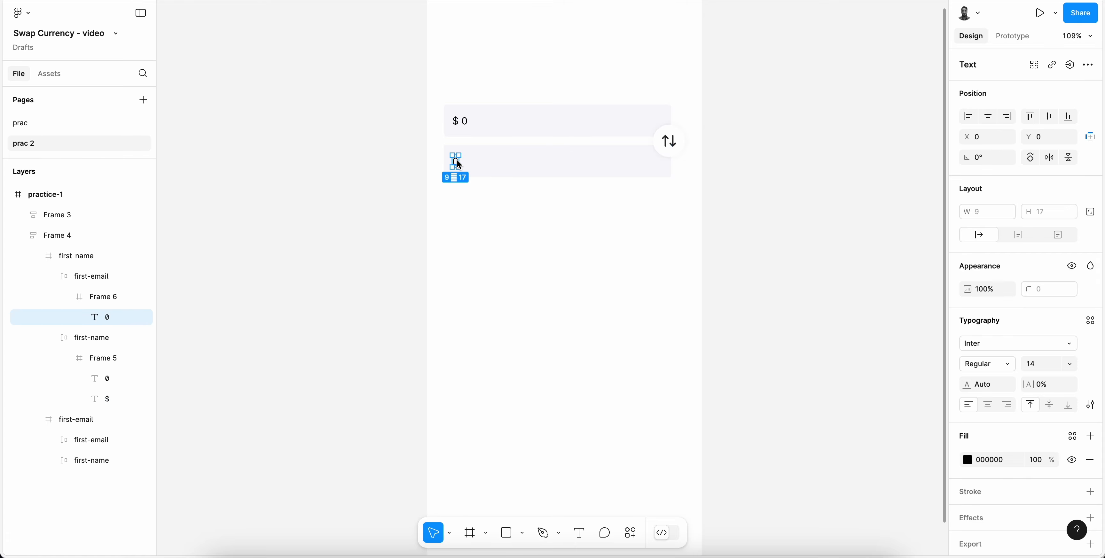
pyautogui.click(115, 337)
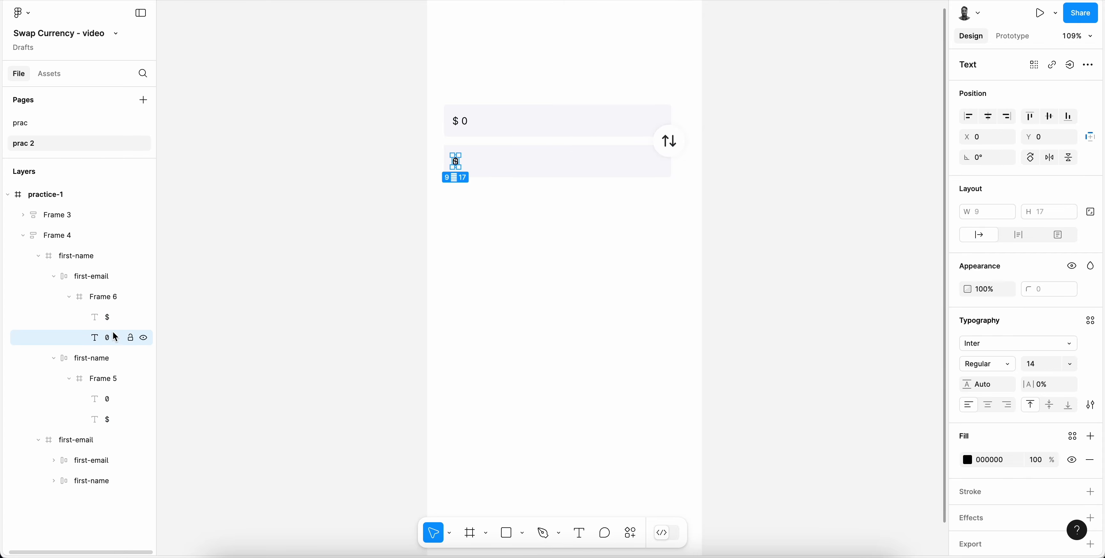
pyautogui.hotkey('shift', 'Right')
pyautogui.hotkey('shift', 'Right')
pyautogui.keyDown('shift'); pyautogui.click(465, 122); pyautogui.keyUp('shift')
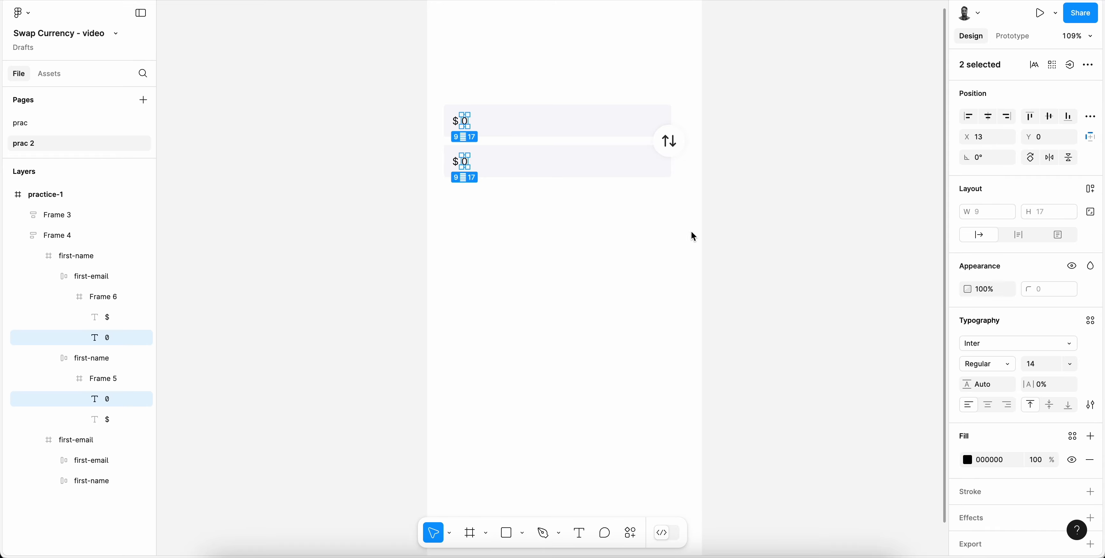
pyautogui.click(370, 251)
pyautogui.click(466, 161)
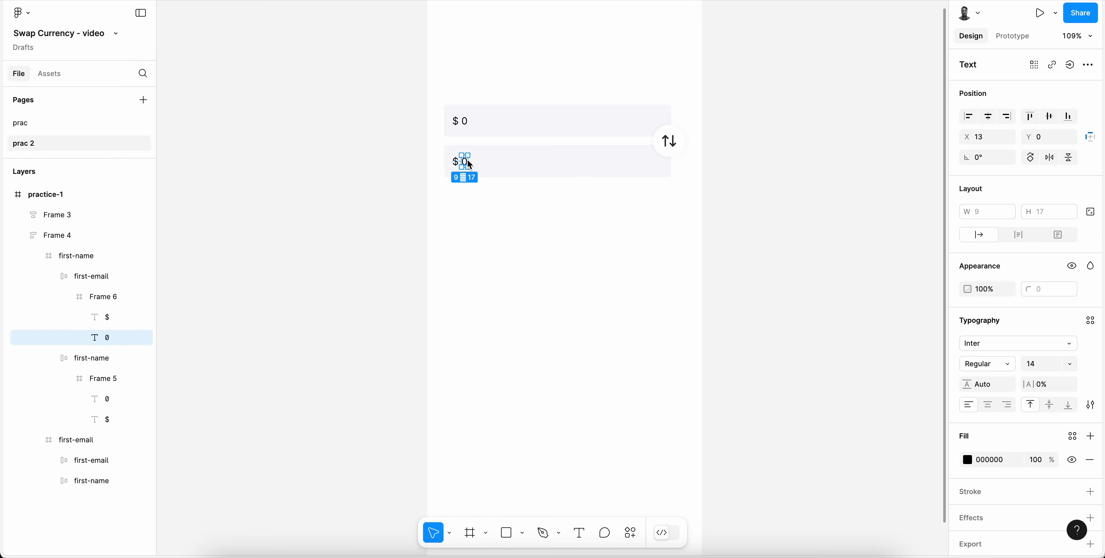
pyautogui.keyDown('shift'); pyautogui.click(464, 122); pyautogui.keyUp('shift')
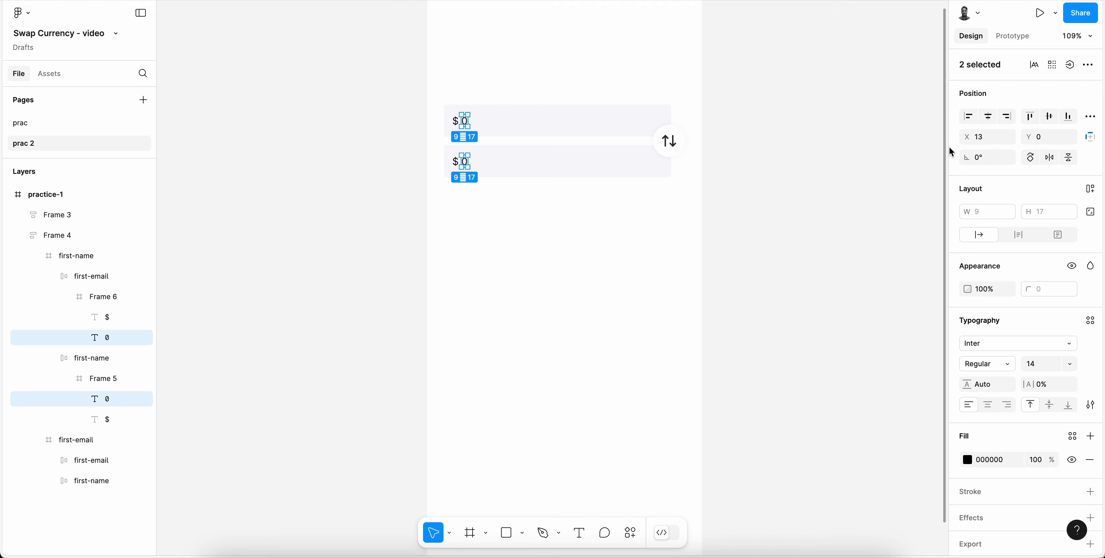
pyautogui.click(116, 338)
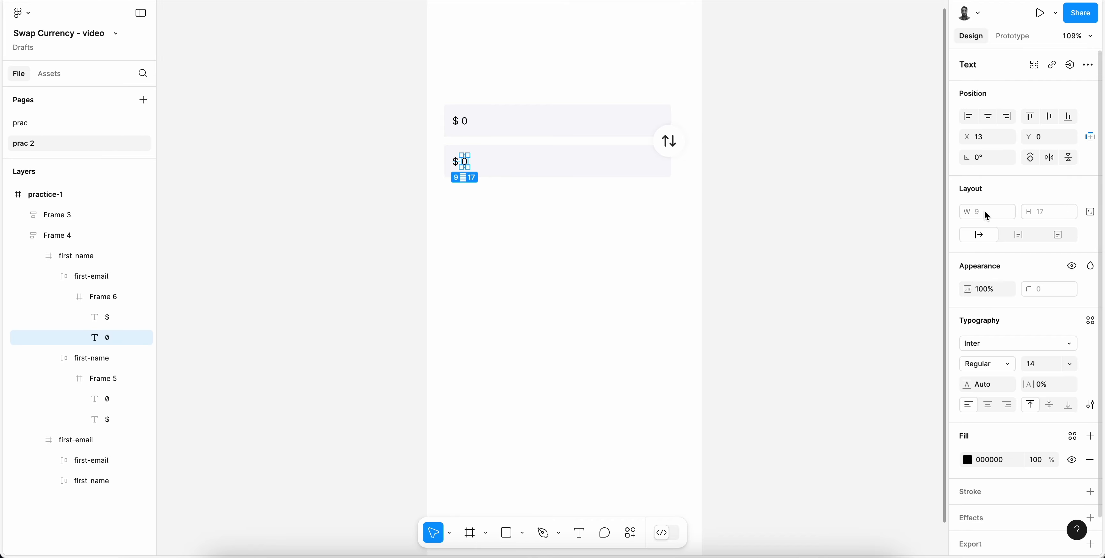
# - Switch the lower field's "$" text to auto height and set its width to 10
pyautogui.scroll(3, 458, 162)
pyautogui.click(103, 296)
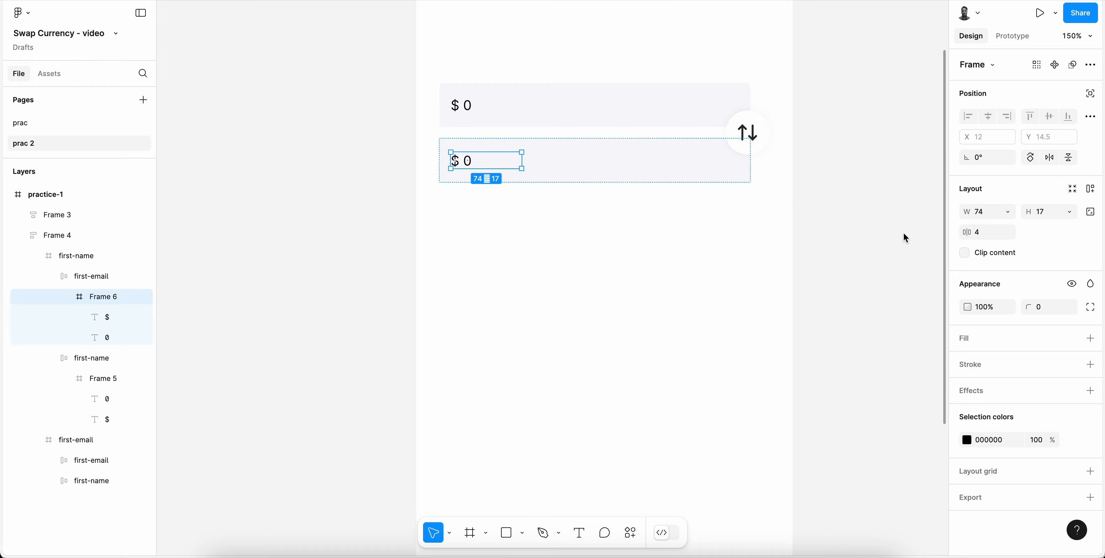
pyautogui.click(75, 318)
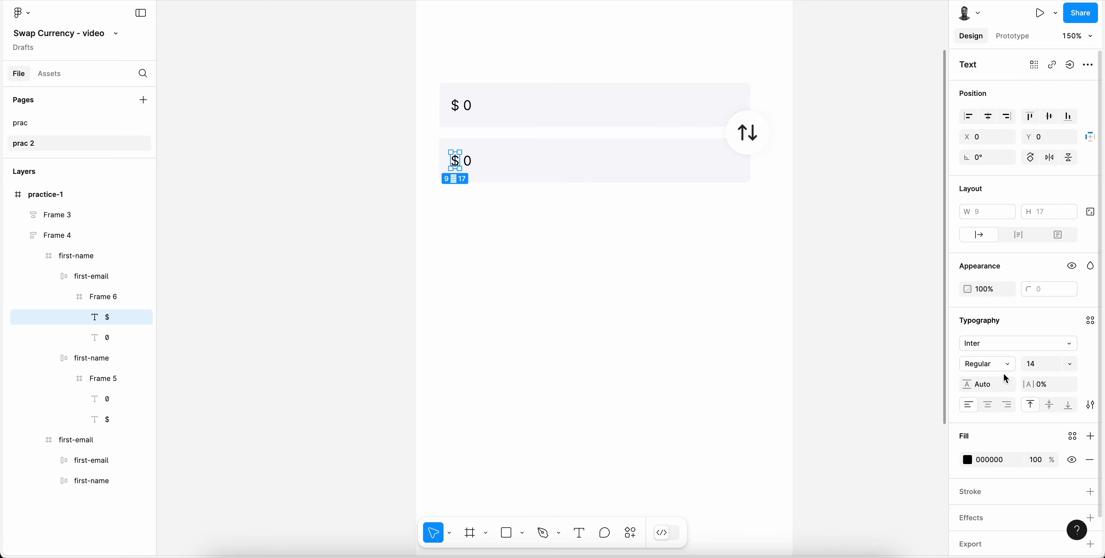
pyautogui.click(1021, 235)
pyautogui.click(989, 218)
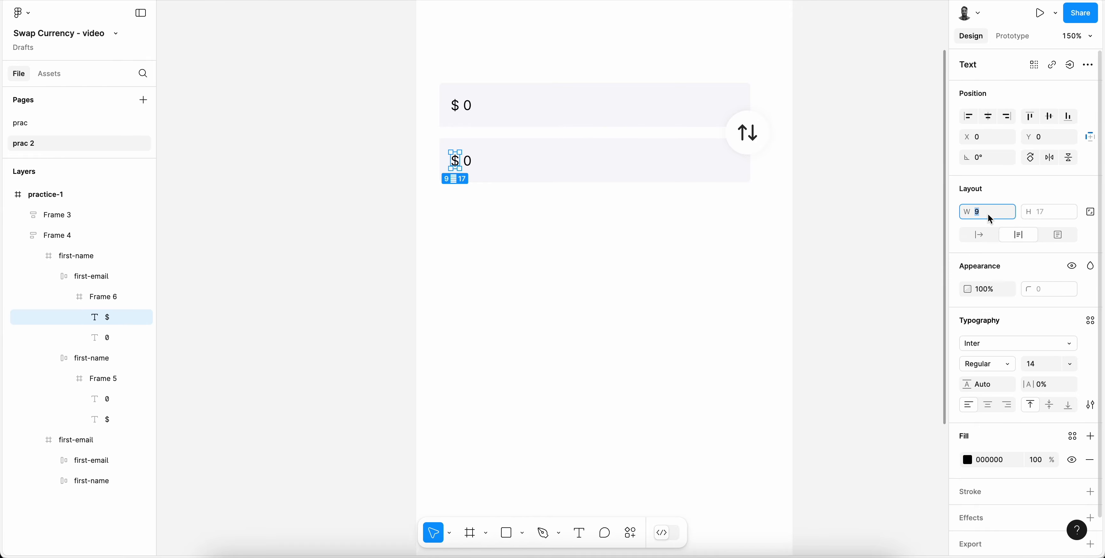
pyautogui.write('10')
pyautogui.press('Return')
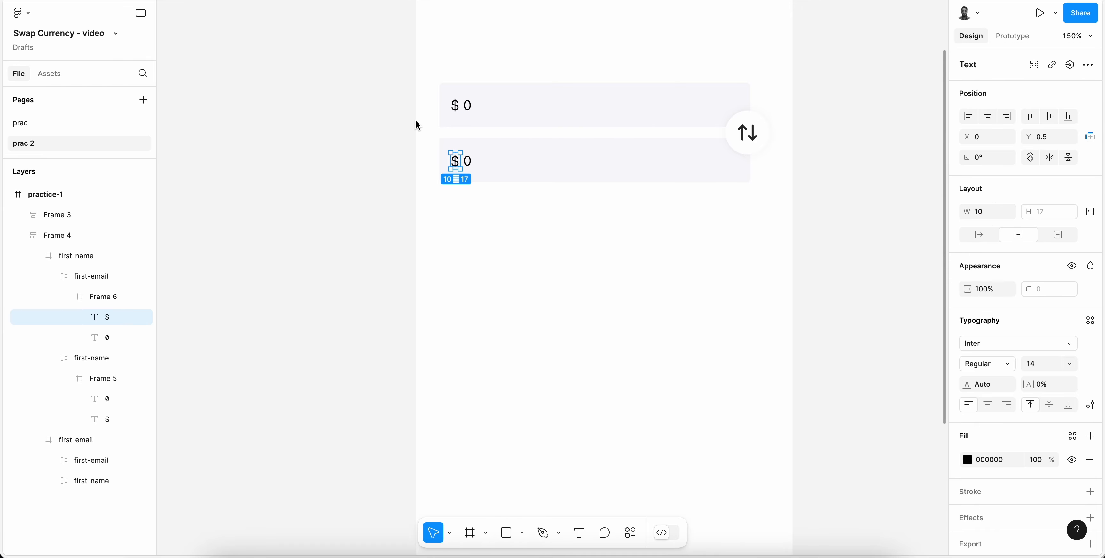
# - Set the width of the upper field's "$" text to 12
pyautogui.click(456, 104)
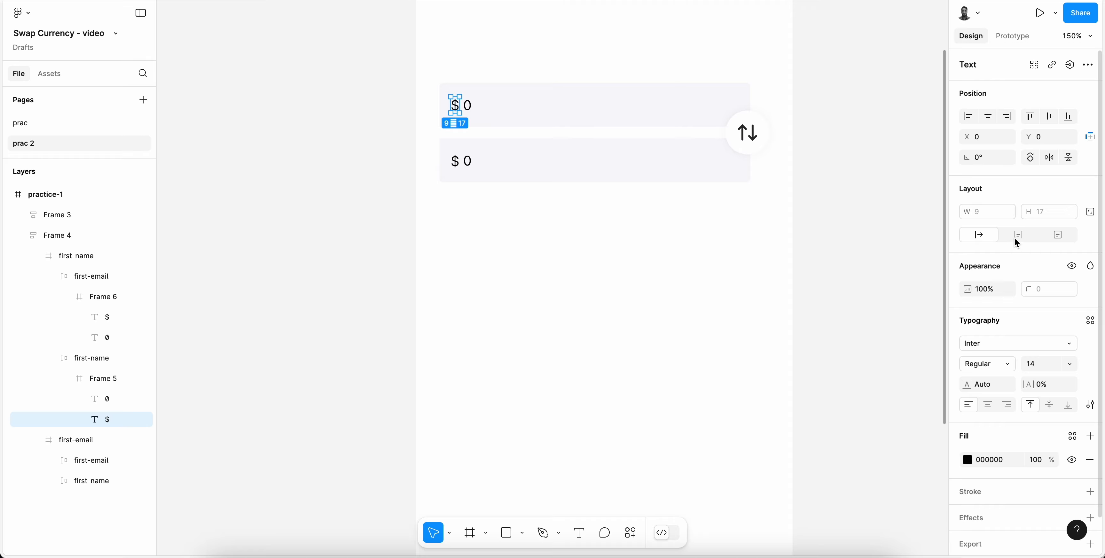
pyautogui.click(980, 212)
pyautogui.write('10')
pyautogui.press('Return')
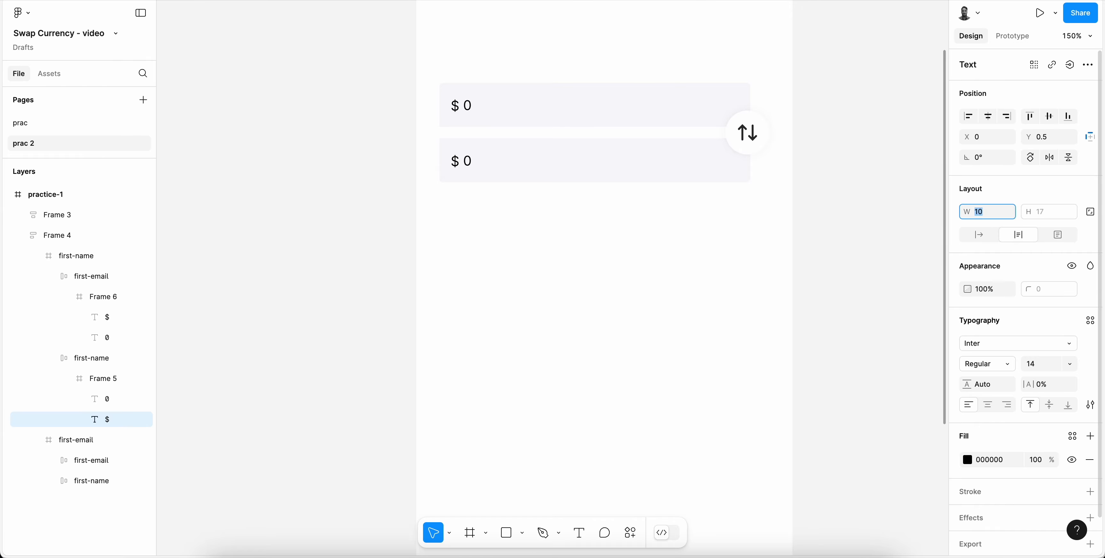
pyautogui.press('Up')
pyautogui.press('Up')
pyautogui.press('Return')
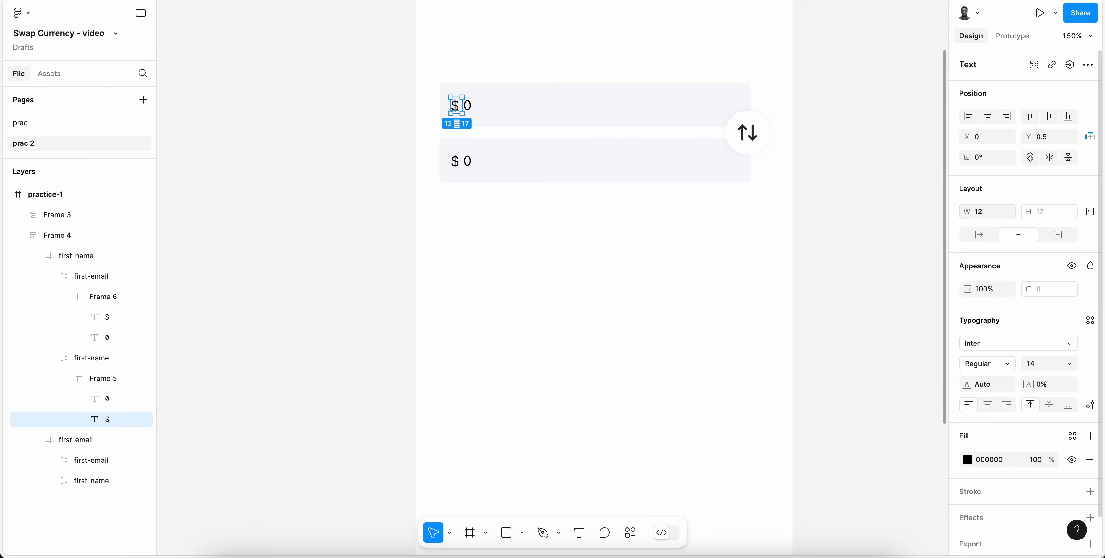
# - Increase the width of the lower field's "$" text to 12
pyautogui.click(455, 162)
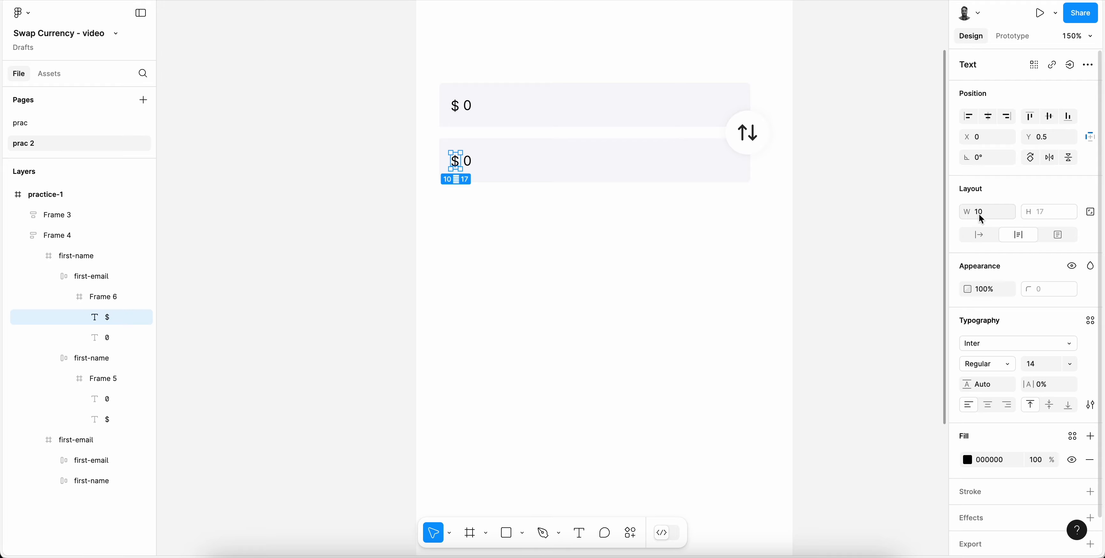
pyautogui.click(989, 212)
pyautogui.press('Up')
pyautogui.press('Up')
pyautogui.press('Return')
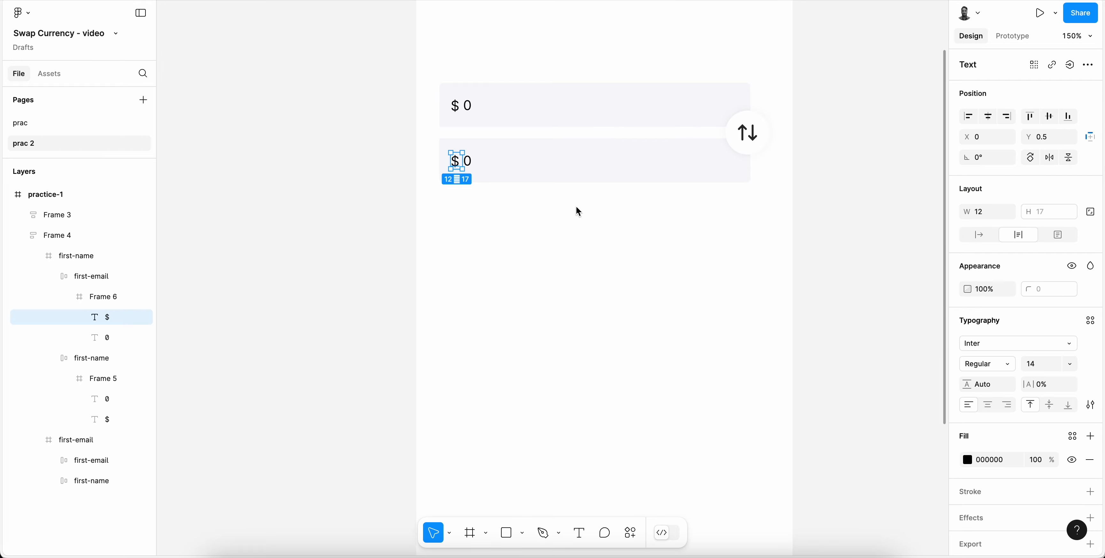
# - Set the width of both "0" texts to 15
pyautogui.click(467, 106)
pyautogui.keyDown('shift'); pyautogui.click(467, 161); pyautogui.keyUp('shift')
pyautogui.click(69, 297)
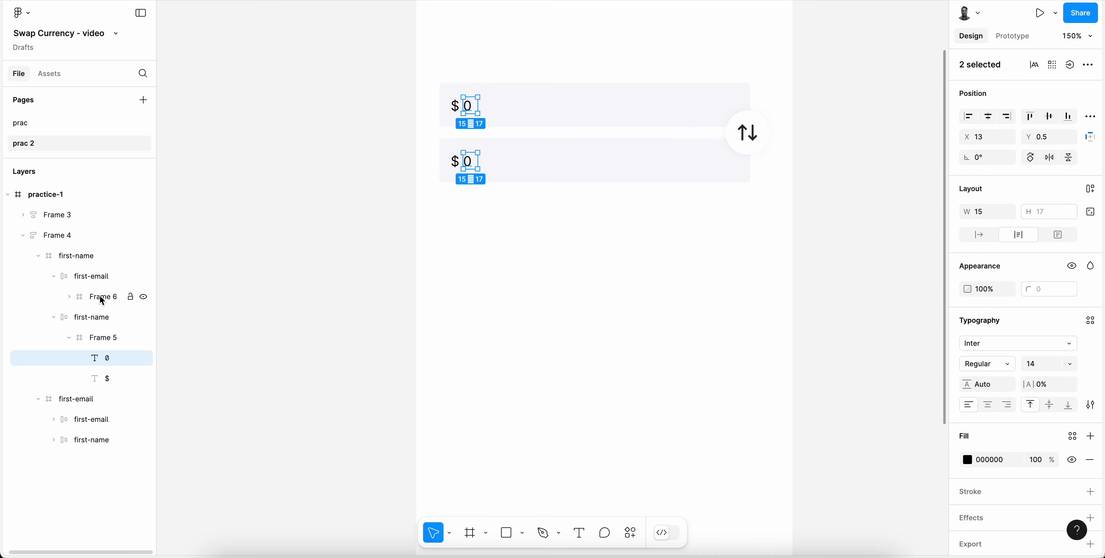
# - Hide the "Enter email" text in the second set of fields and try to paste the copied text beside it
pyautogui.click(102, 297)
pyautogui.click(69, 337)
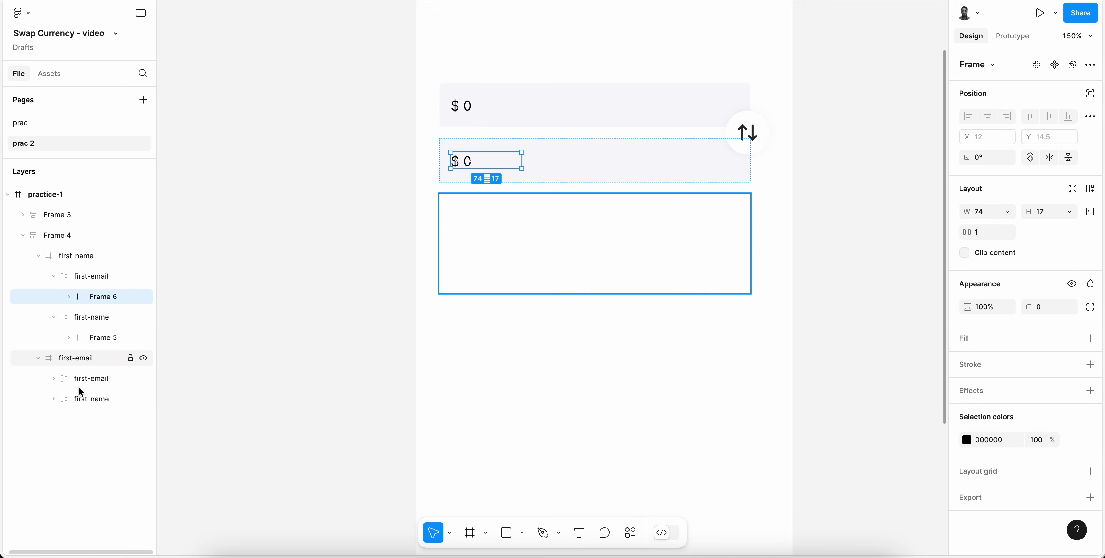
pyautogui.click(53, 378)
pyautogui.click(144, 399)
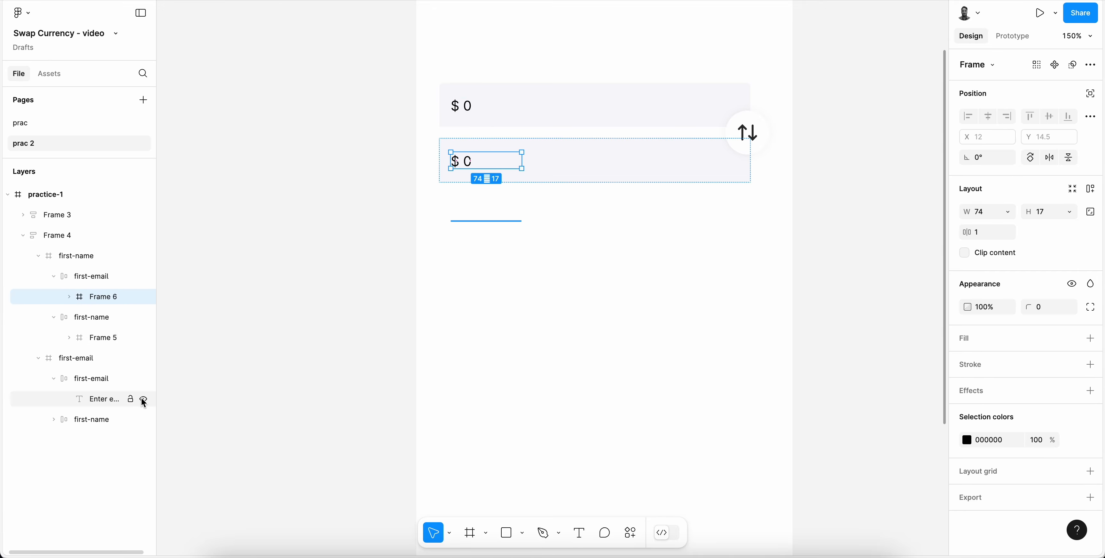
pyautogui.click(94, 385)
pyautogui.hotkey('ctrl', 'v')
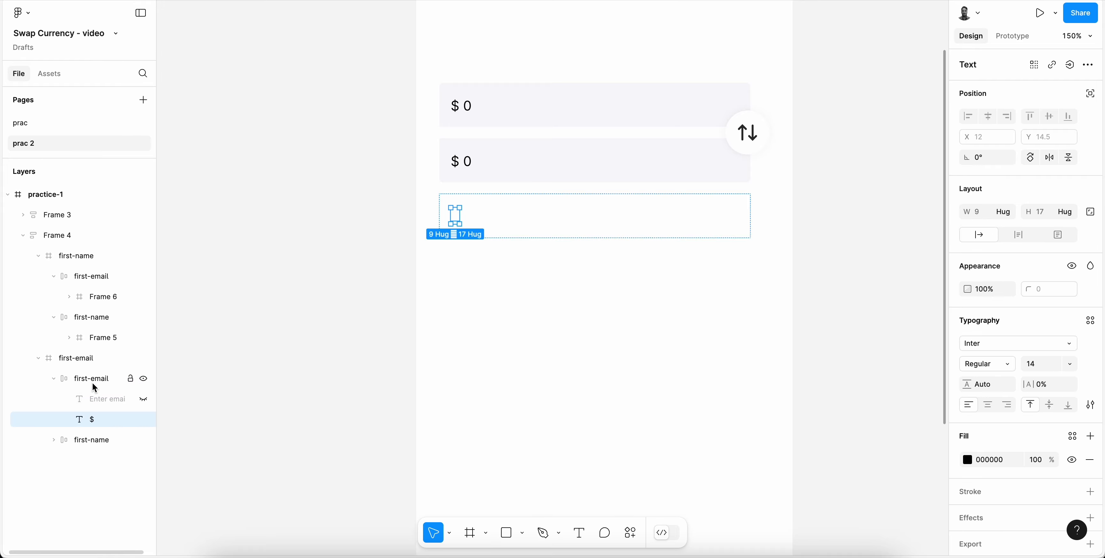
pyautogui.hotkey('ctrl', 'z')
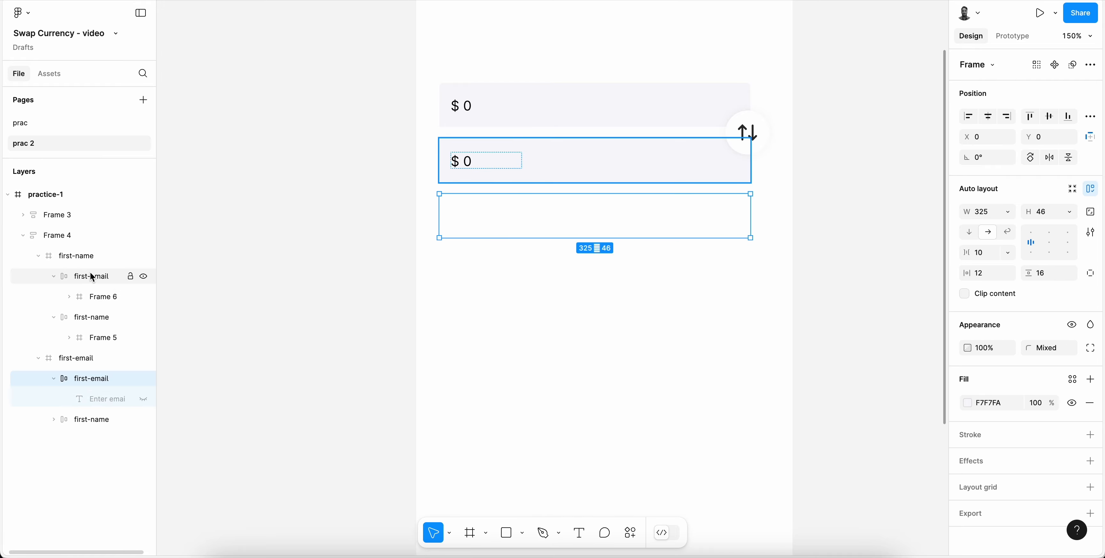
# - Copy Frame 6 into the second set's first-email field and delete the "Enter email" text there
pyautogui.click(92, 300)
pyautogui.moveTo(93, 301); pyautogui.dragTo(93, 377)
pyautogui.click(96, 401)
pyautogui.press('Delete')
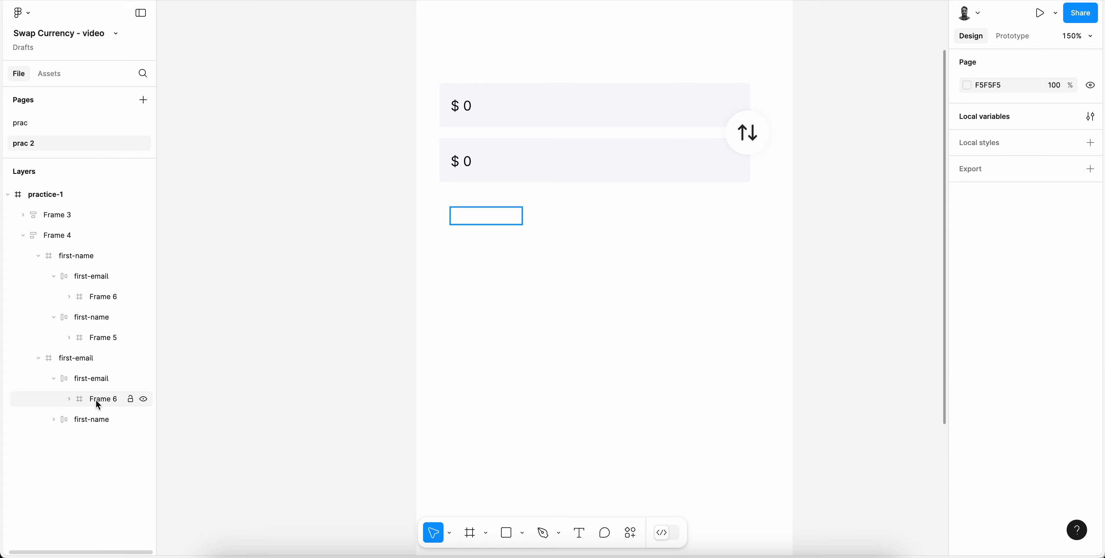
# - Copy Frame 5 into the second set's first-name field and delete the "Enter name" text there
pyautogui.click(97, 339)
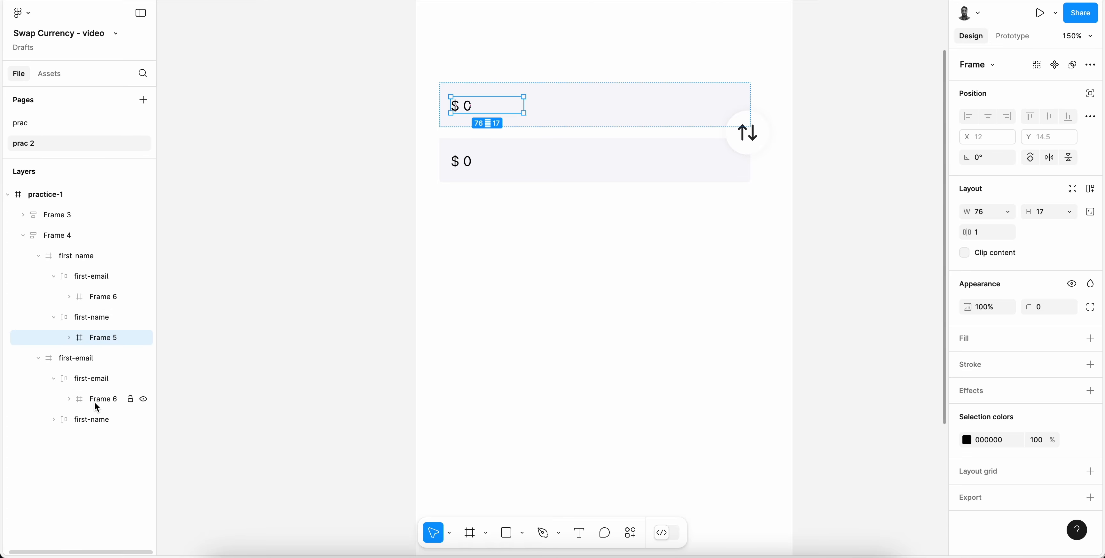
pyautogui.click(53, 420)
pyautogui.click(127, 439)
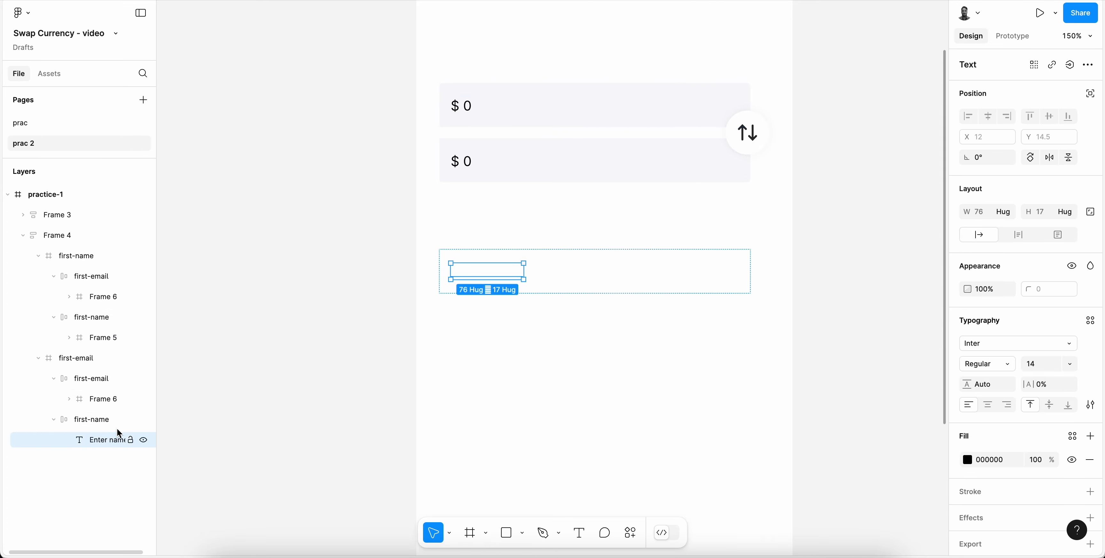
pyautogui.click(97, 420)
pyautogui.hotkey('ctrl', 'v')
pyautogui.click(98, 439)
pyautogui.press('Delete')
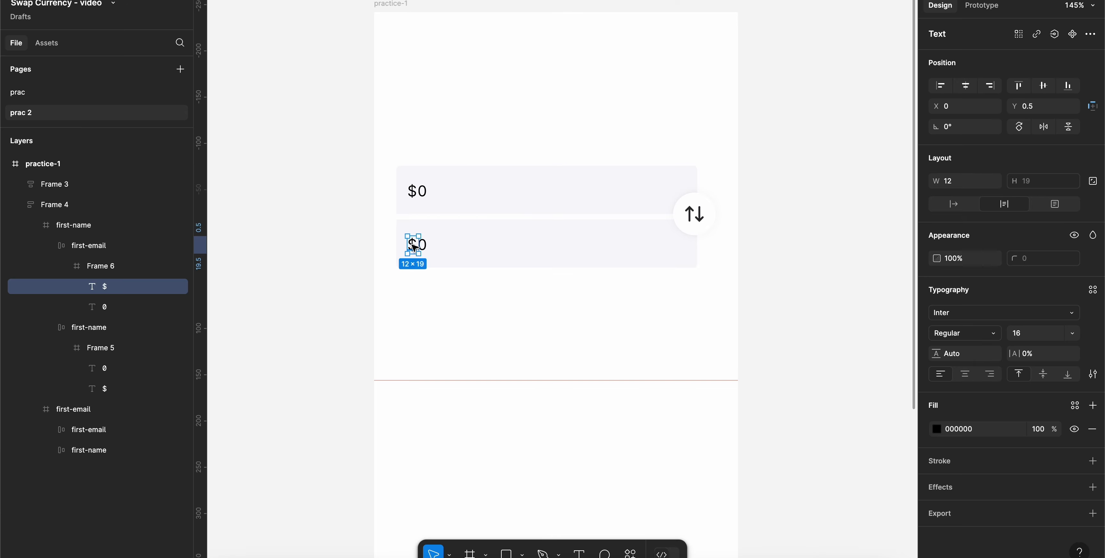
# - Change the lower visible field's "$" to "₹"
pyautogui.doubleClick(413, 247)
pyautogui.write('₹')
pyautogui.press('Escape')
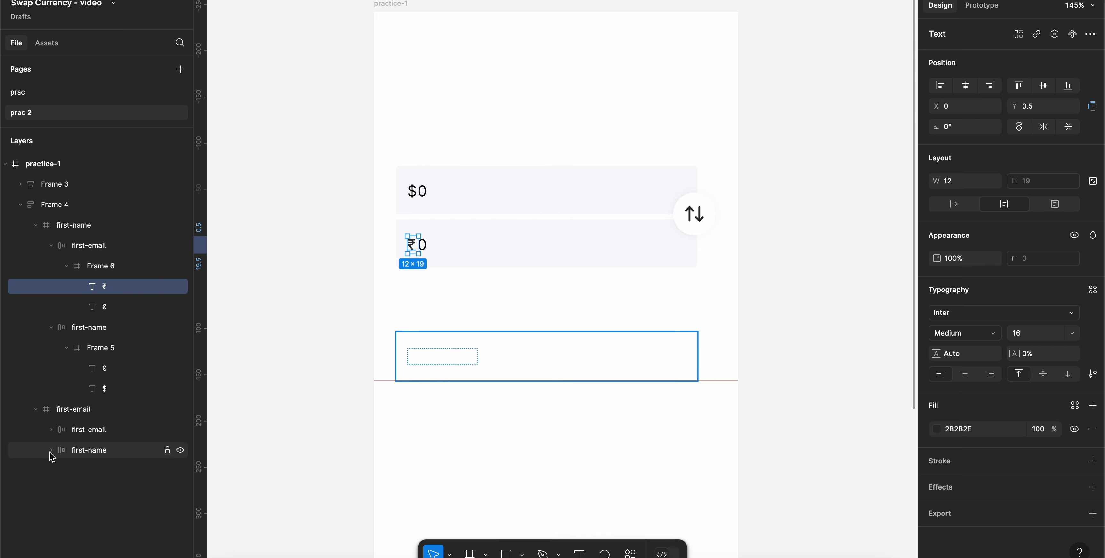
# - Examine the currency symbol texts inside the frames of the second set's first-email and first-name fields
pyautogui.click(50, 429)
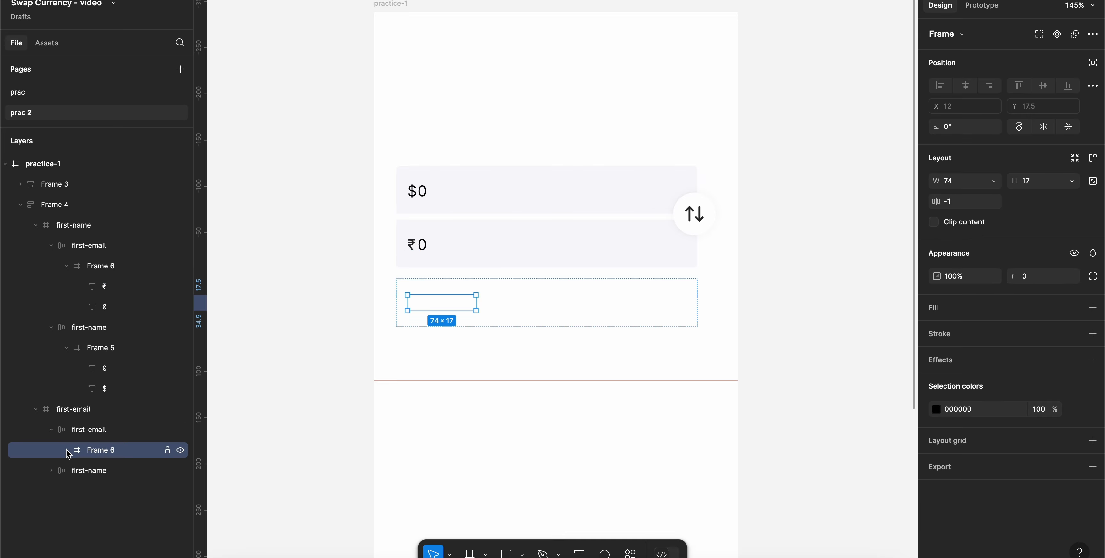
pyautogui.click(67, 450)
pyautogui.click(116, 474)
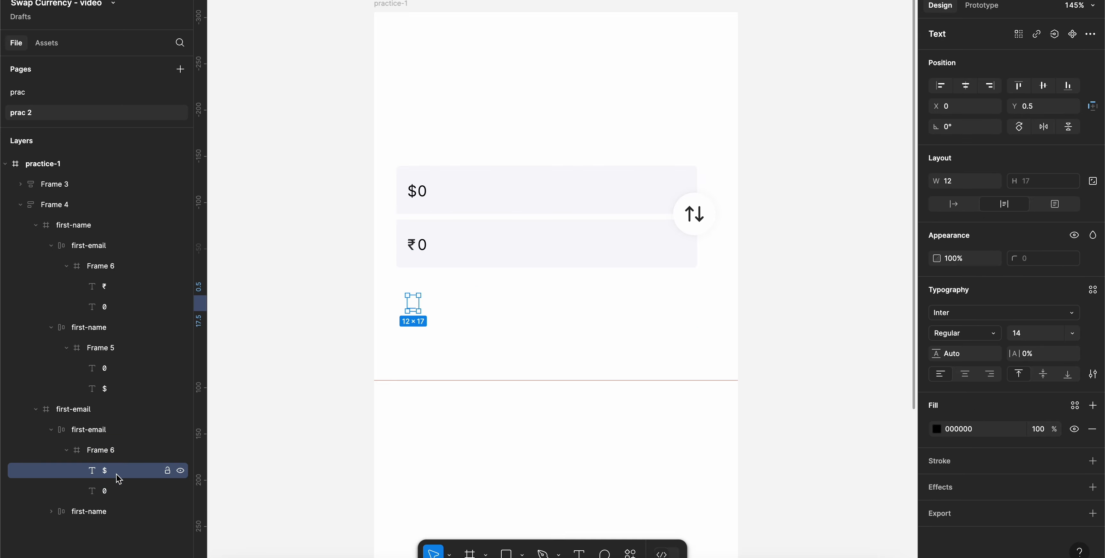
pyautogui.click(51, 512)
pyautogui.scroll(-1, 105, 538)
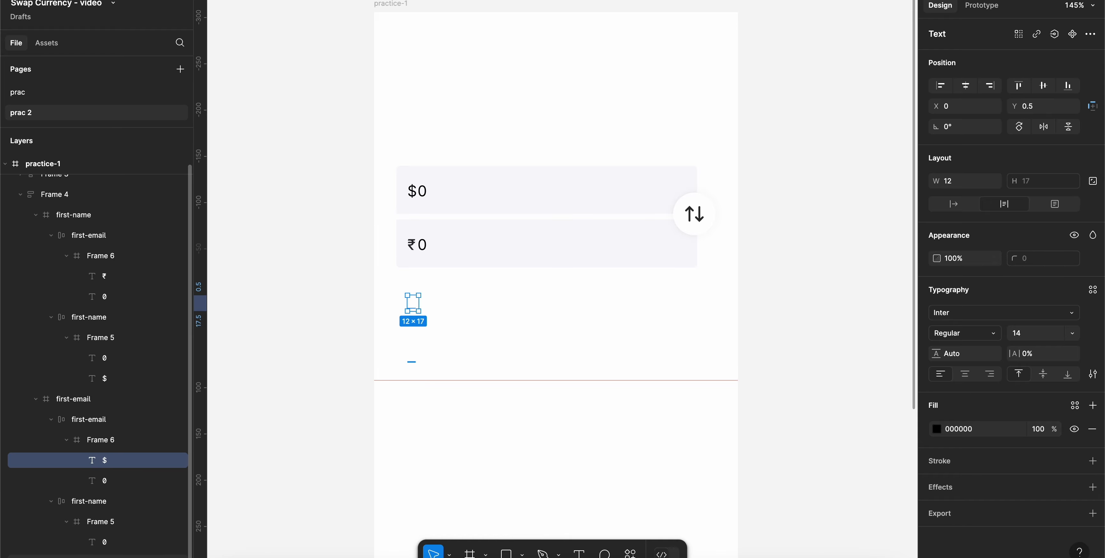
pyautogui.click(104, 556)
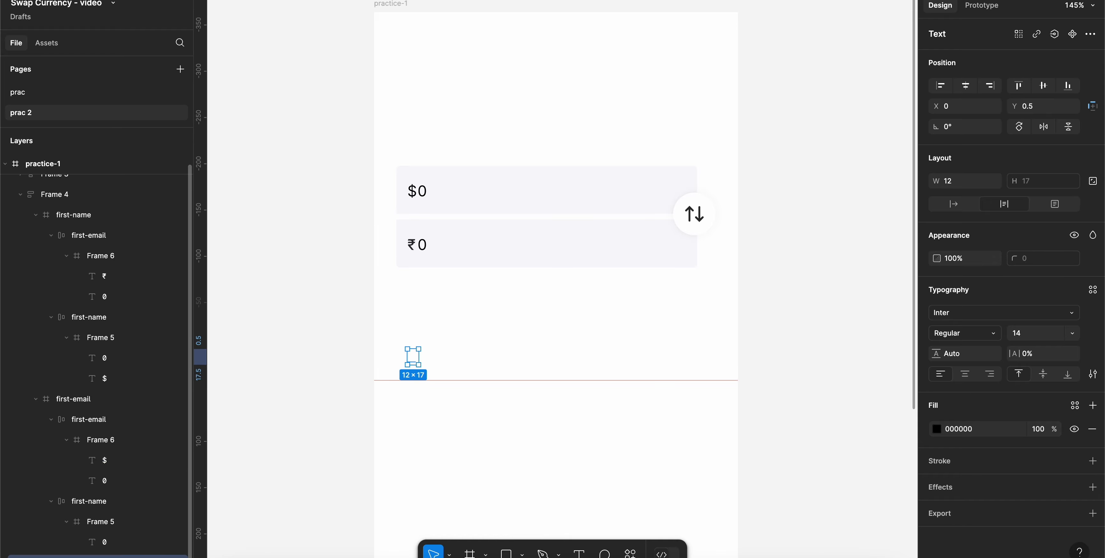
pyautogui.click(334, 252)
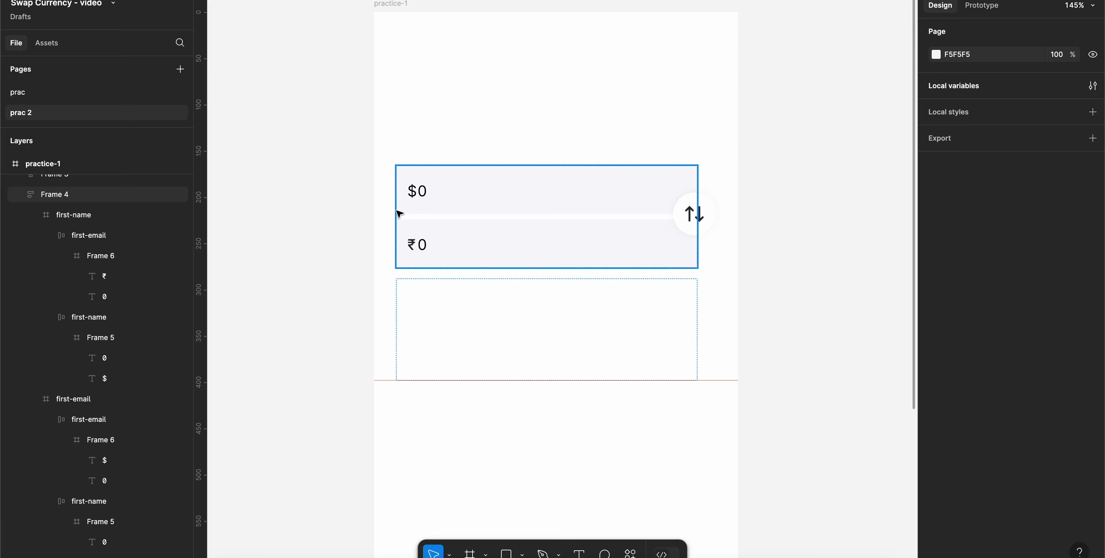
pyautogui.keyDown('ctrl'); pyautogui.click(423, 244); pyautogui.keyUp('ctrl')
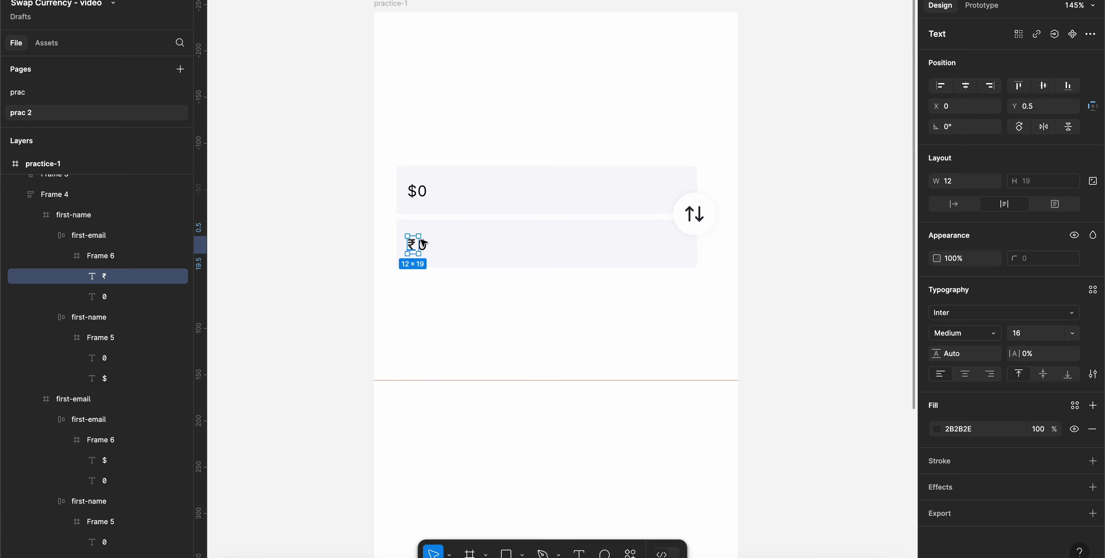
pyautogui.keyDown('ctrl'); pyautogui.click(422, 192); pyautogui.keyUp('ctrl')
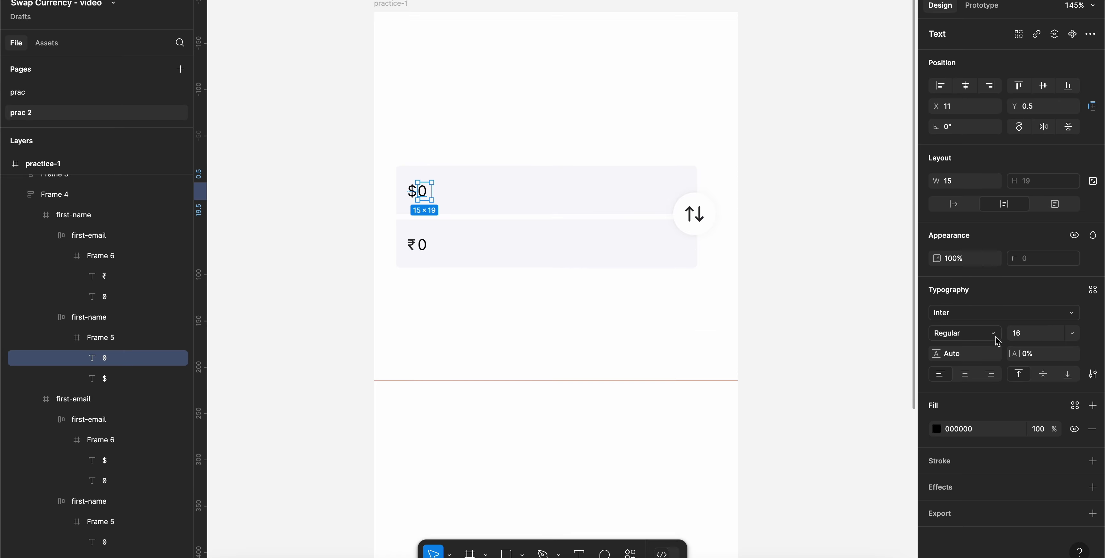
pyautogui.click(792, 245)
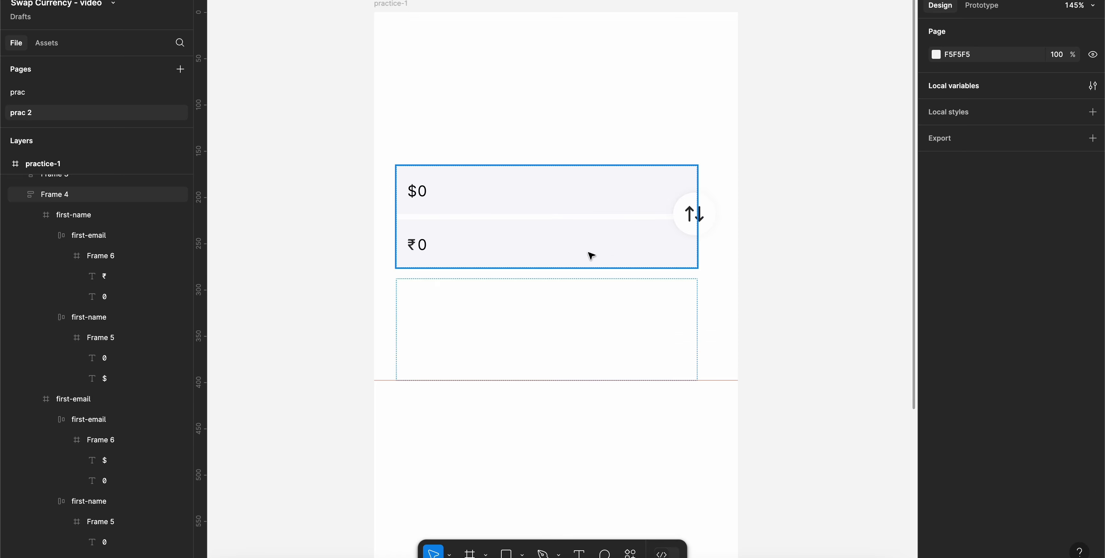
pyautogui.keyDown('ctrl'); pyautogui.click(421, 246); pyautogui.keyUp('ctrl')
pyautogui.click(502, 196)
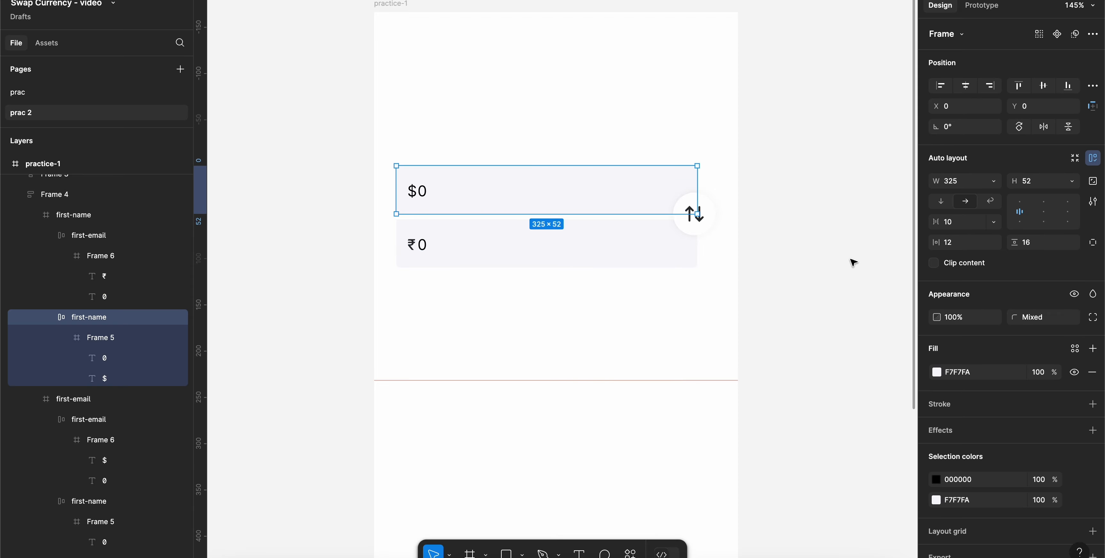
pyautogui.click(829, 259)
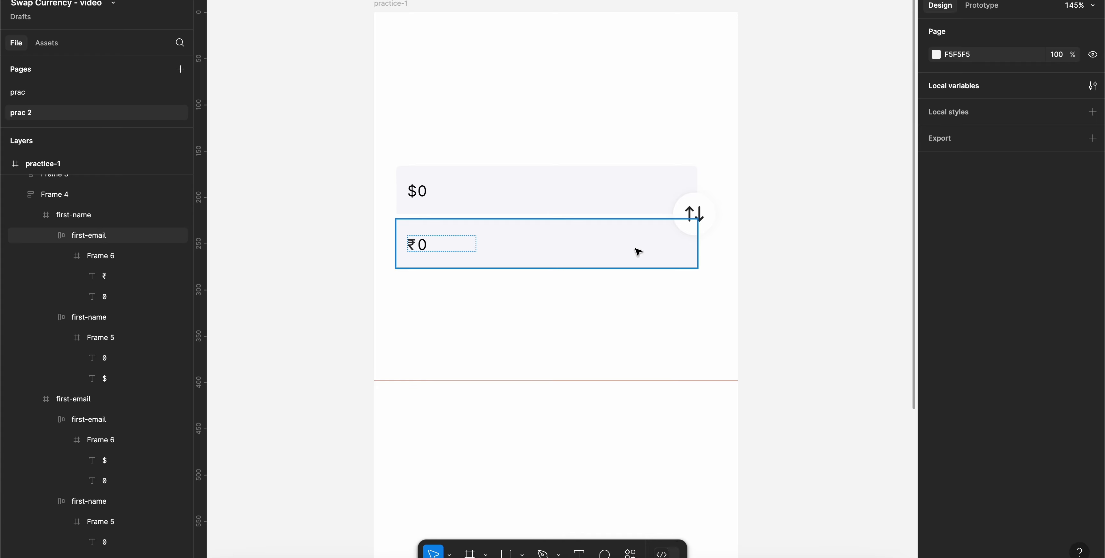
pyautogui.scroll(-5, 637, 249)
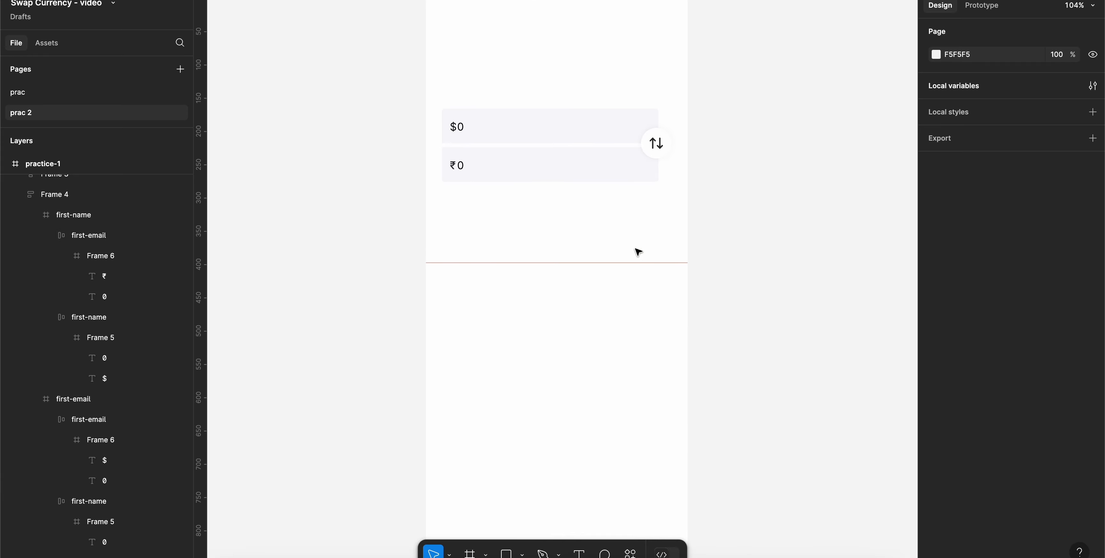
pyautogui.scroll(2, 638, 252)
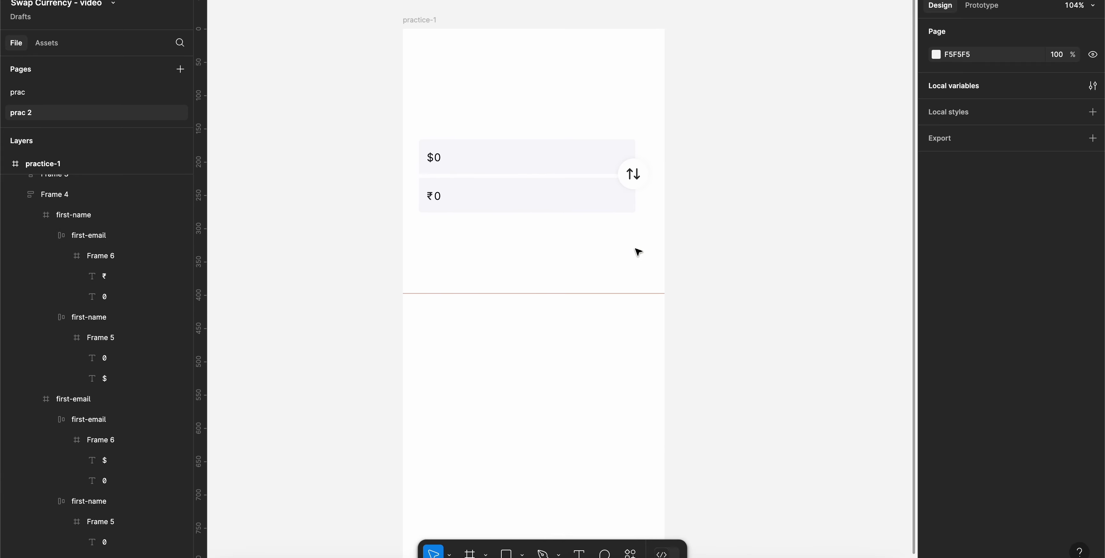
# - Rename the variable collection "Collection 1" to "input order", matching its group name
pyautogui.scroll(5, 712, 234)
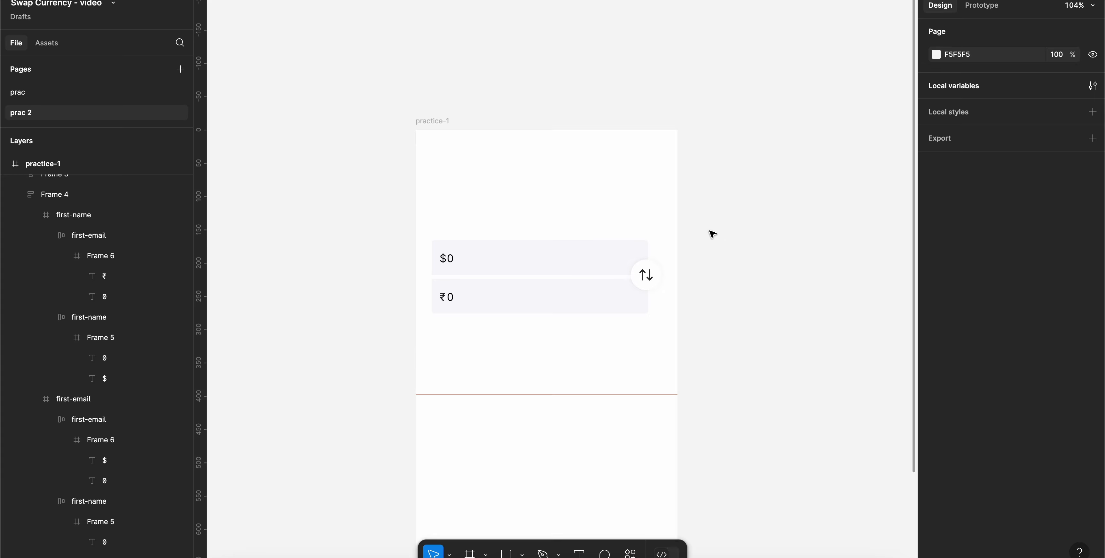
pyautogui.click(1093, 85)
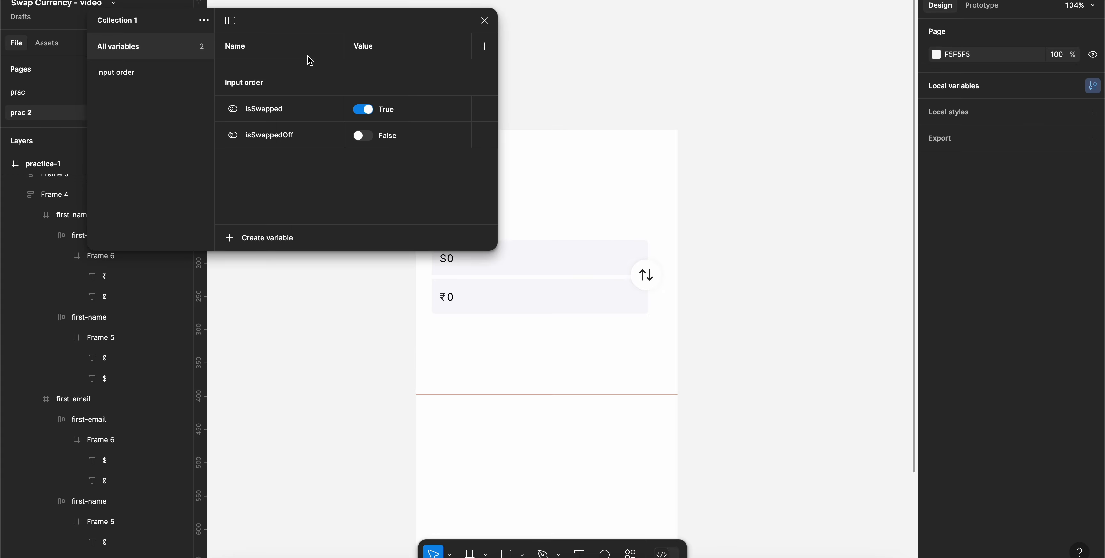
pyautogui.moveTo(303, 29); pyautogui.dragTo(451, 29)
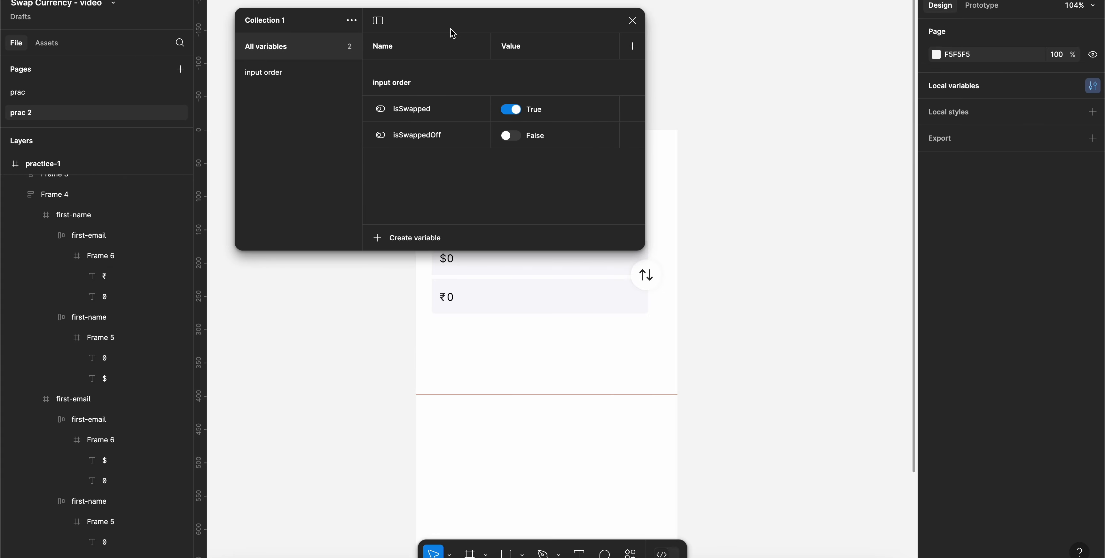
pyautogui.doubleClick(273, 75)
pyautogui.hotkey('ctrl', 'c')
pyautogui.press('Return')
pyautogui.doubleClick(277, 20)
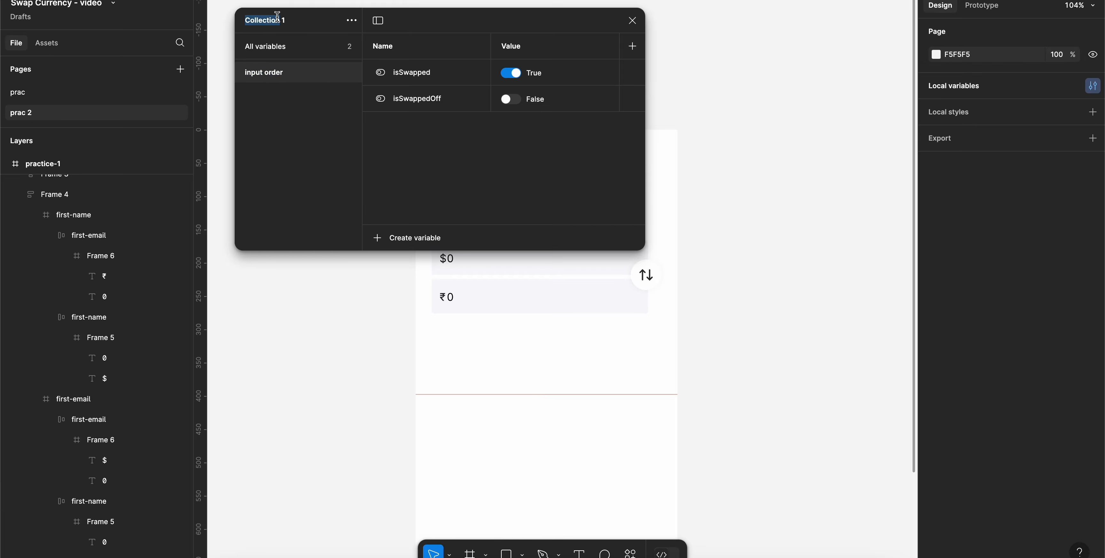
pyautogui.click(352, 20)
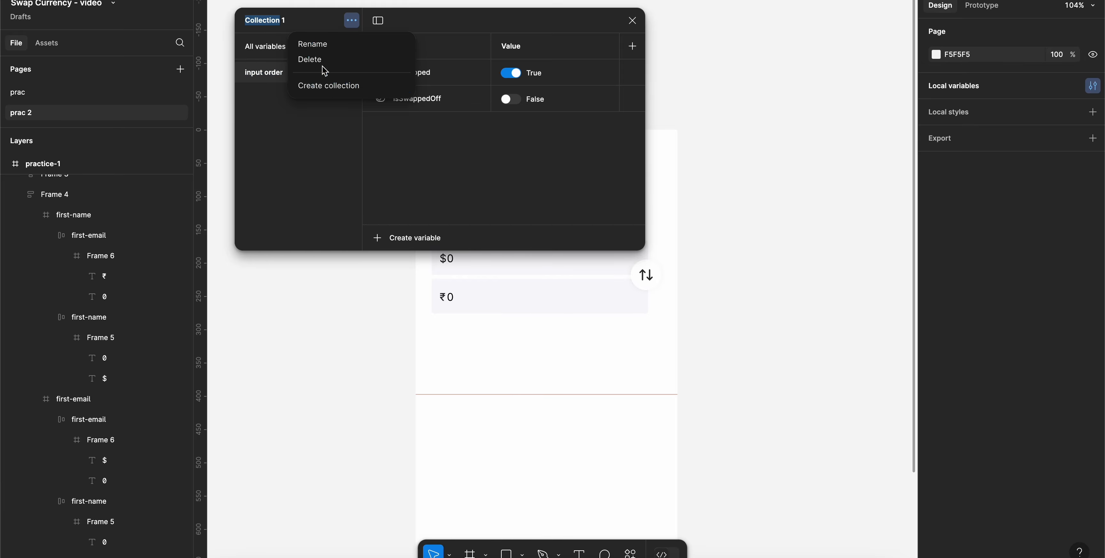
pyautogui.click(322, 44)
pyautogui.hotkey('ctrl', 'v')
pyautogui.press('Return')
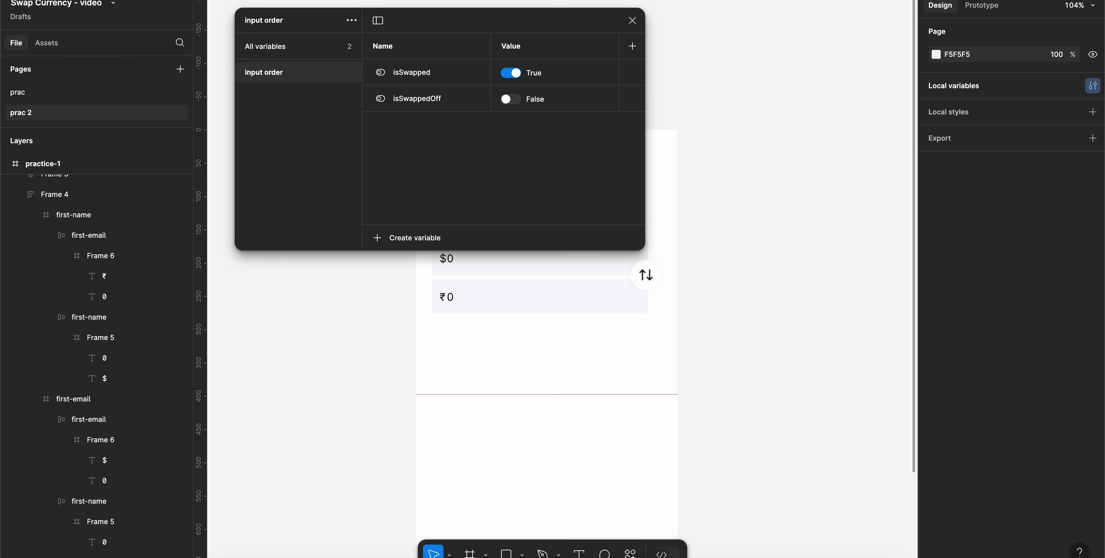
# - Create a new variable collection named "Swap currency"
pyautogui.click(352, 21)
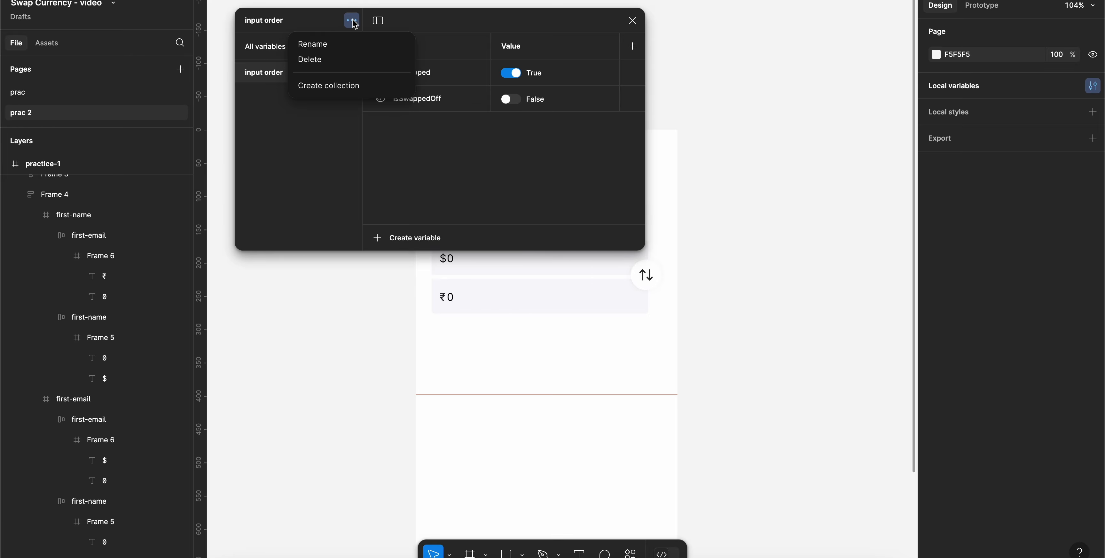
pyautogui.click(331, 88)
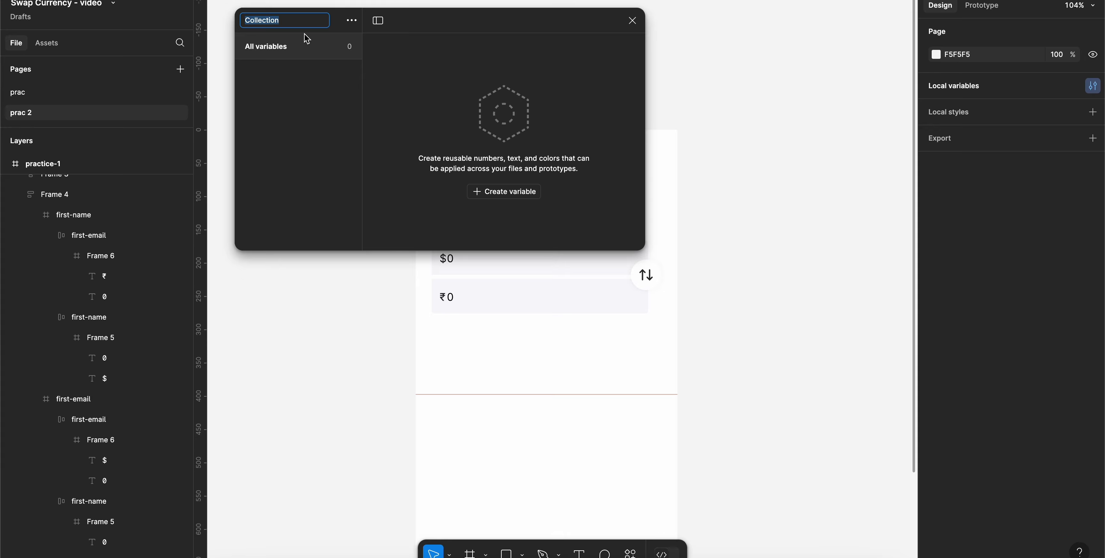
pyautogui.write('Swap currency')
pyautogui.press('Return')
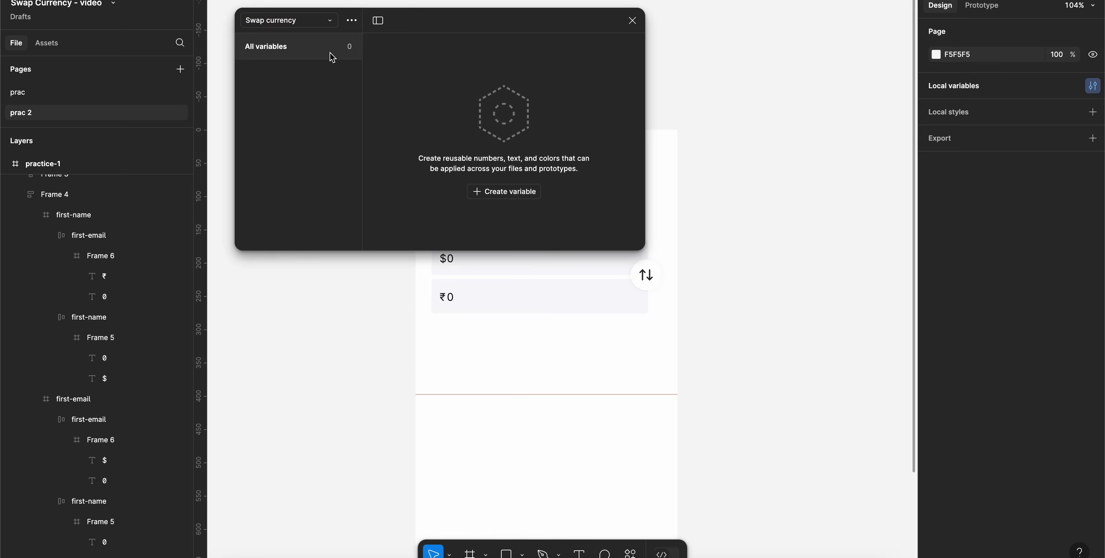
# - Create a number variable named "dollar" in the Swap currency collection
pyautogui.click(514, 193)
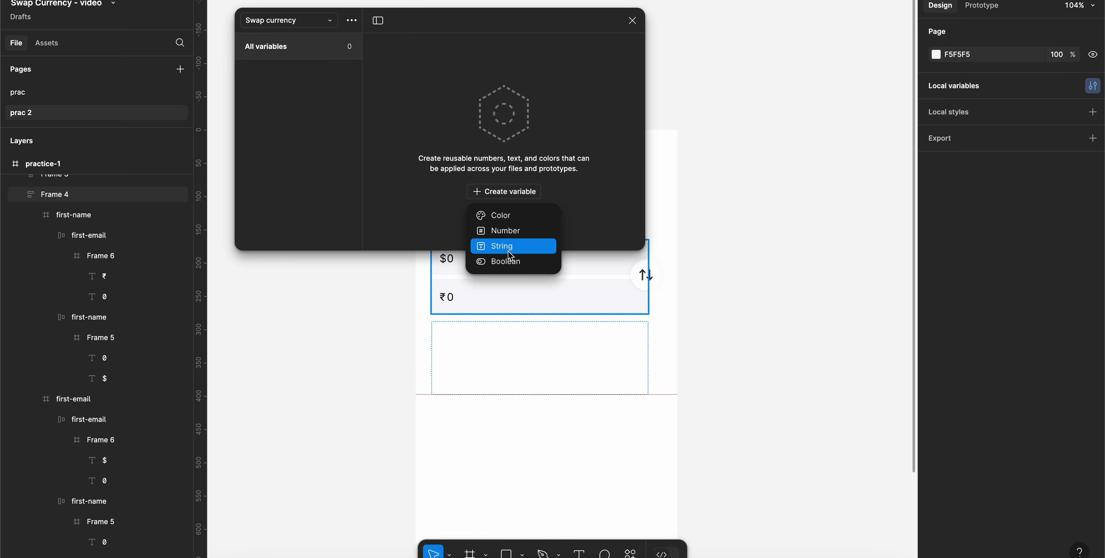
pyautogui.click(509, 231)
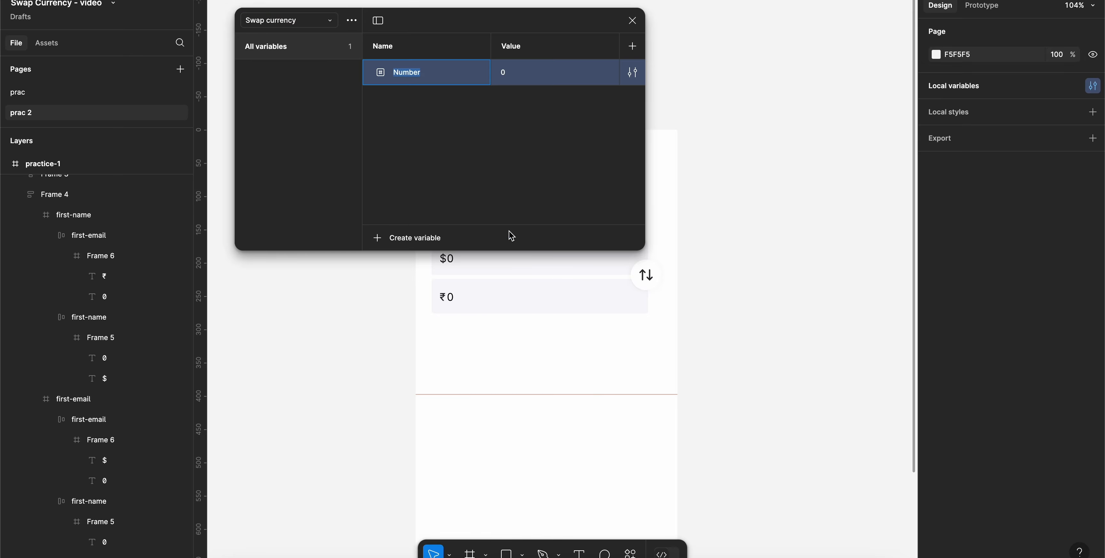
pyautogui.write('dollar')
pyautogui.press('Return')
# - Move the variables window clear of the form and add a number variable named "rupees"
pyautogui.moveTo(454, 21); pyautogui.dragTo(880, 96)
pyautogui.hscroll(3, 470, 257)
pyautogui.scroll(-2, 470, 257)
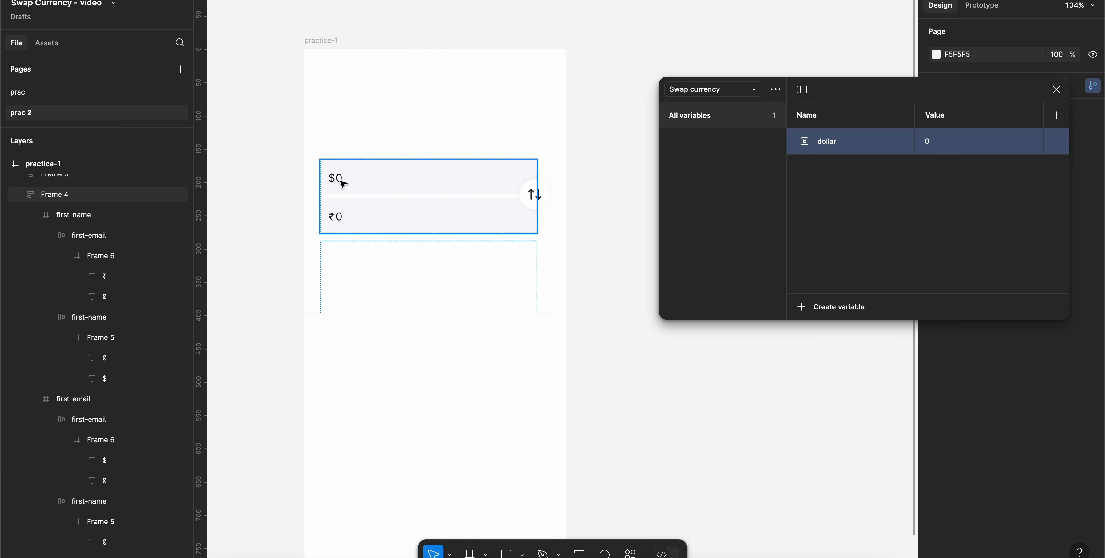
pyautogui.click(852, 312)
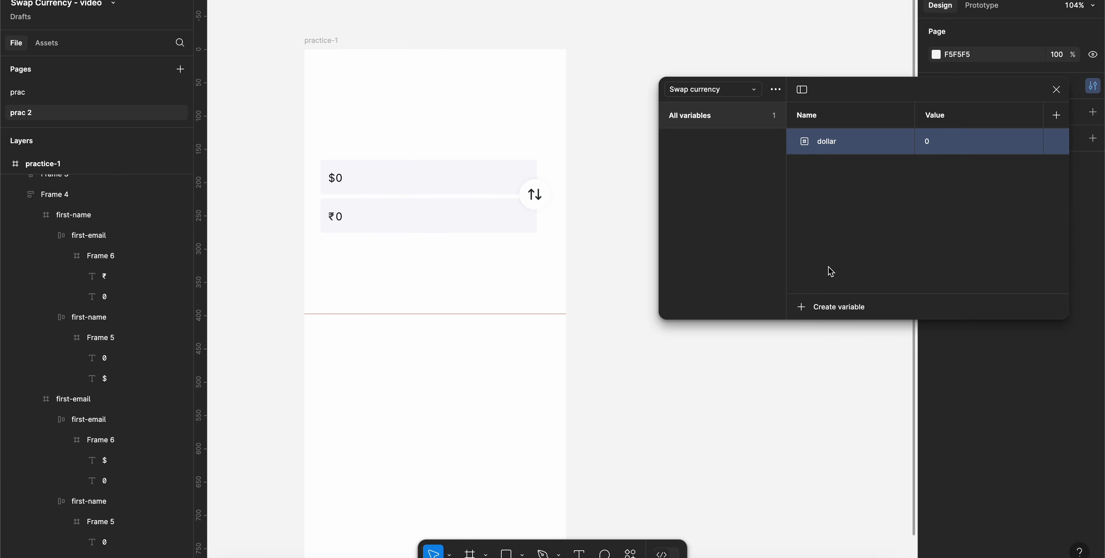
pyautogui.write('ru')
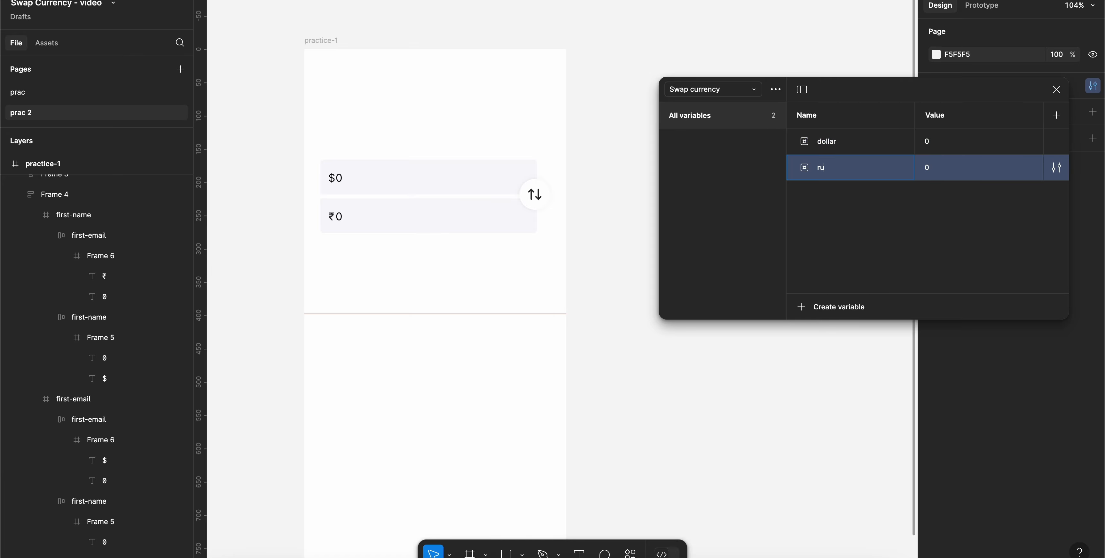
pyautogui.write('ppes')
pyautogui.press('Return')
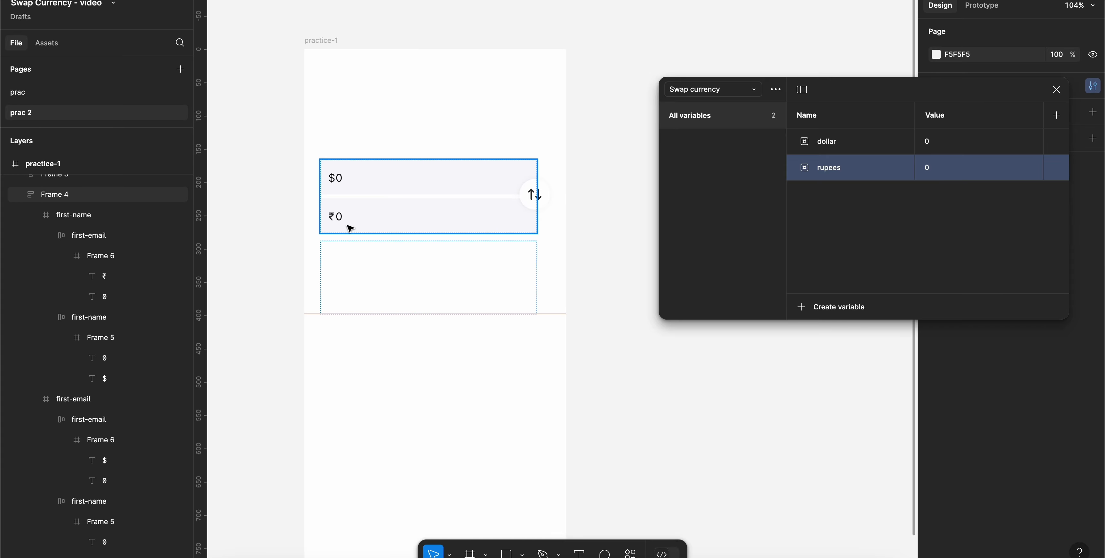
# - Add two more number variables named "keypressed" and "input-length" to the Swap currency collection
pyautogui.hotkey('ctrl', 'd')
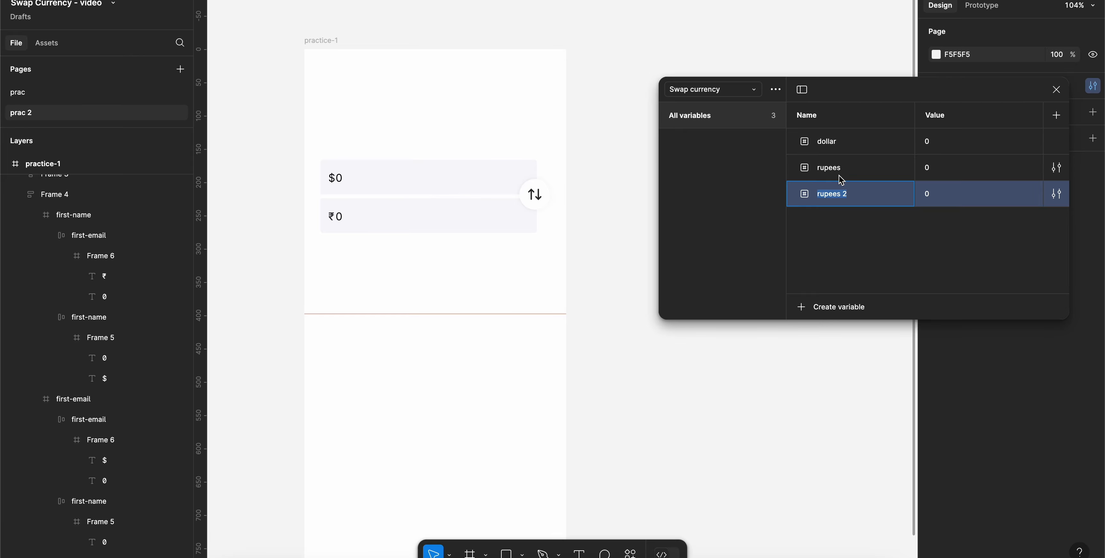
pyautogui.write('keypressed')
pyautogui.press('Return')
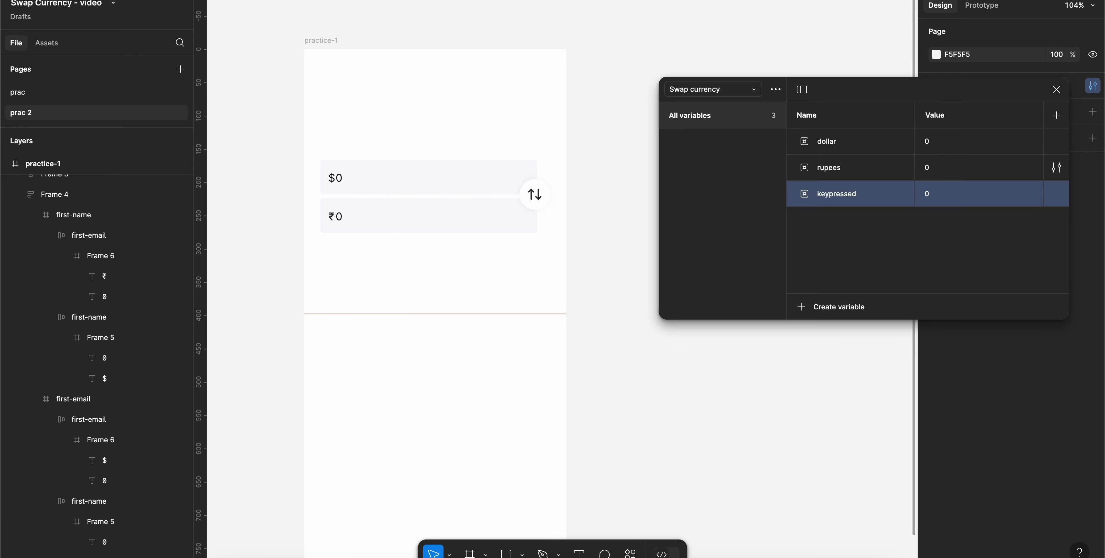
pyautogui.hotkey('shift', 'Return')
pyautogui.write('inp')
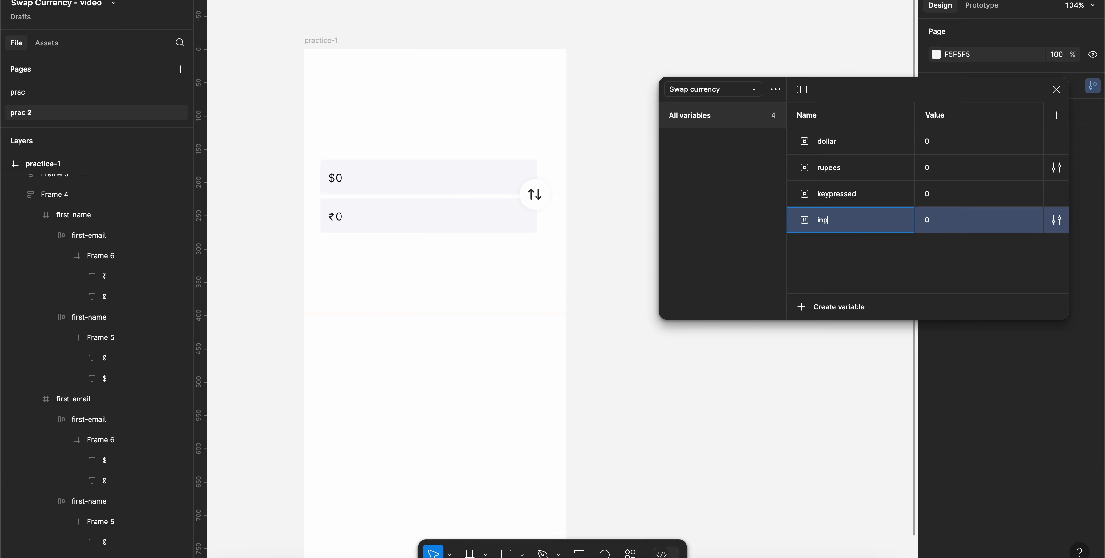
pyautogui.write('ut-length')
pyautogui.press('Return')
# - Create a boolean variable named "active" with the value True and close the variables window
pyautogui.click(801, 309)
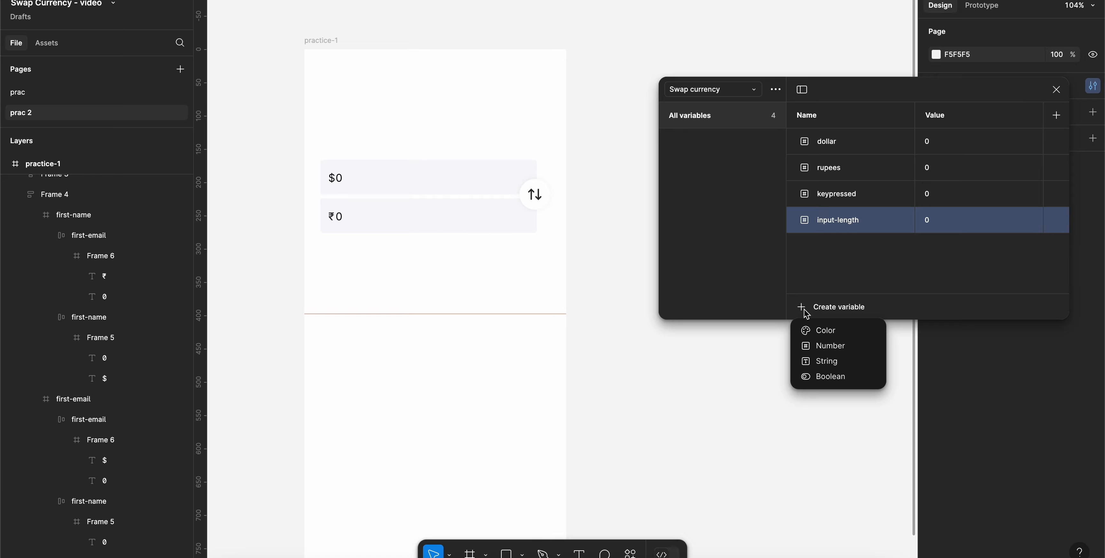
pyautogui.click(829, 377)
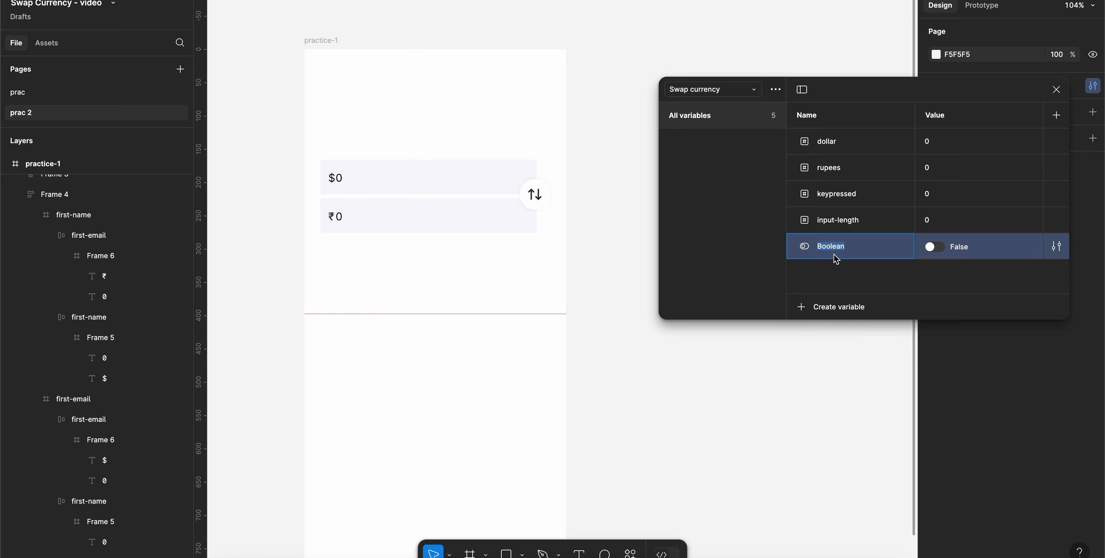
pyautogui.write('number')
pyautogui.press('Return')
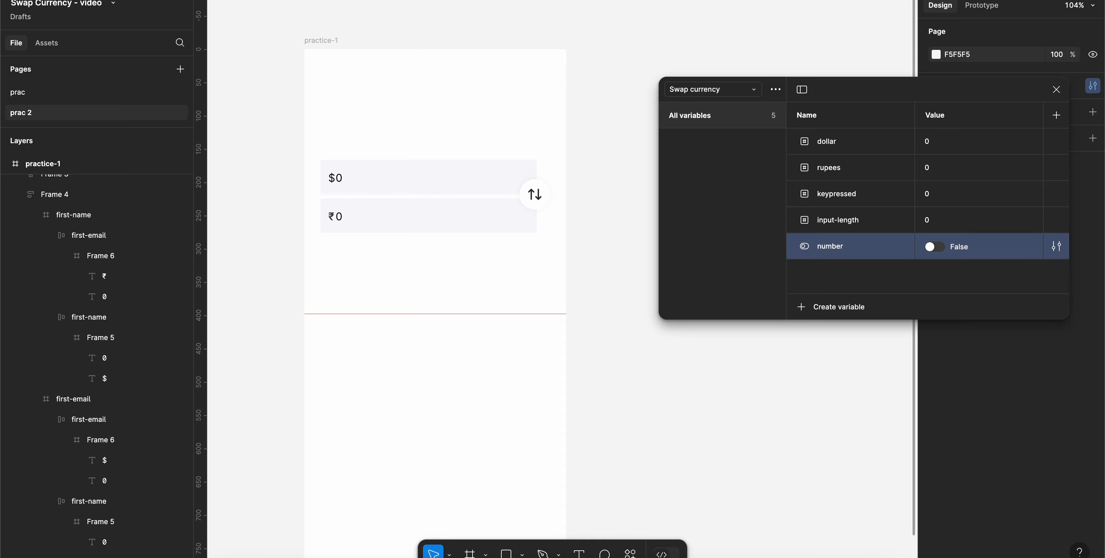
pyautogui.click(937, 247)
pyautogui.doubleClick(837, 253)
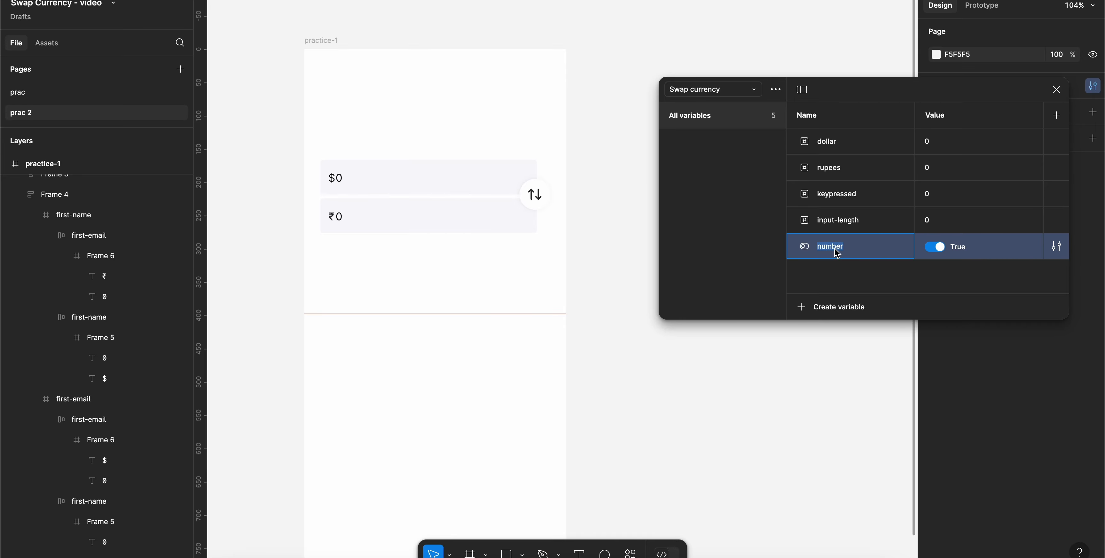
pyautogui.write('active')
pyautogui.press('Return')
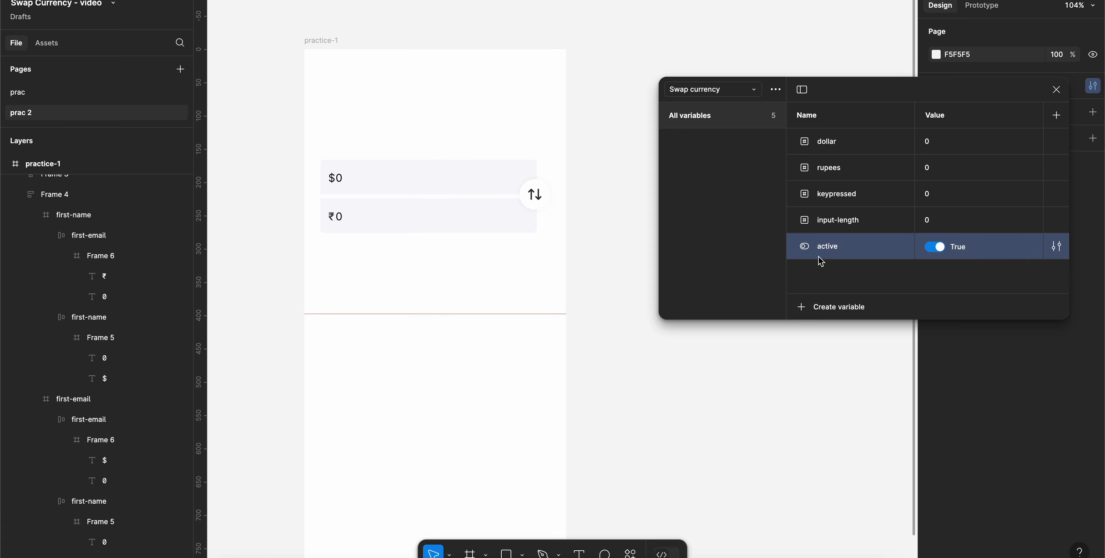
pyautogui.click(1056, 91)
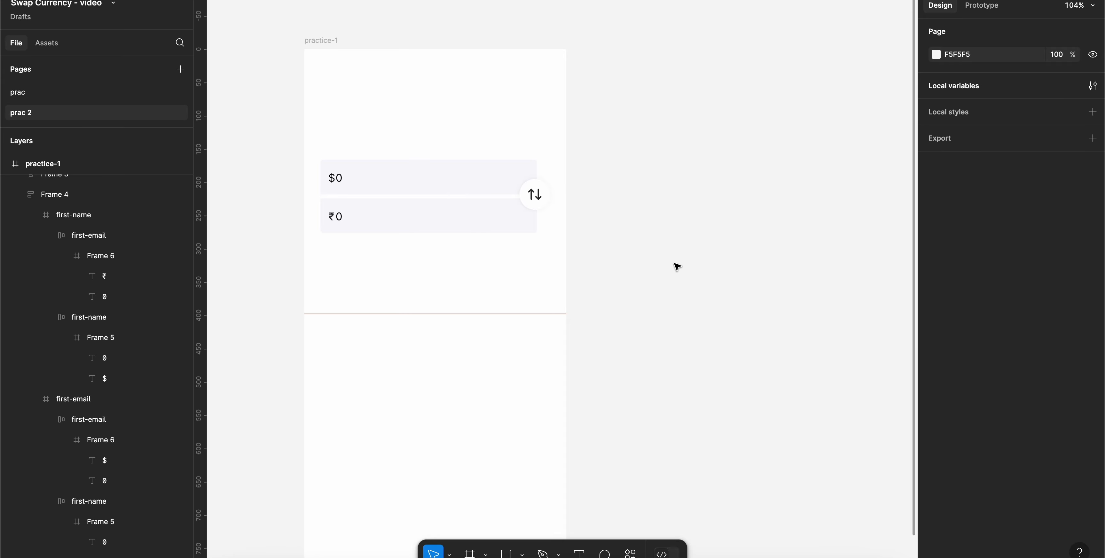
# - Apply the dollar variable to the "0" text beside "$" in the upper visible field
pyautogui.hscroll(-2, 675, 264)
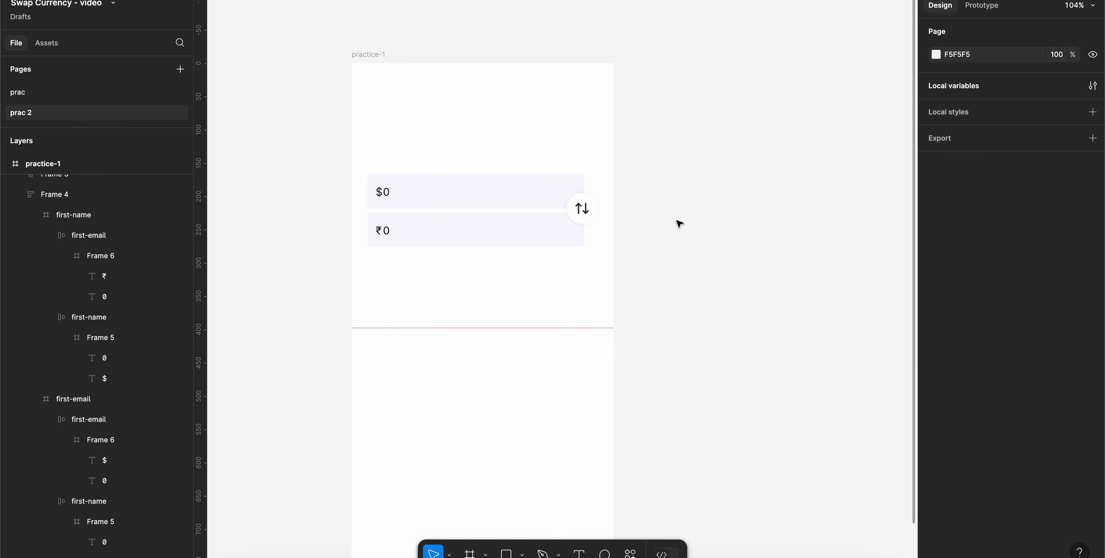
pyautogui.click(449, 190)
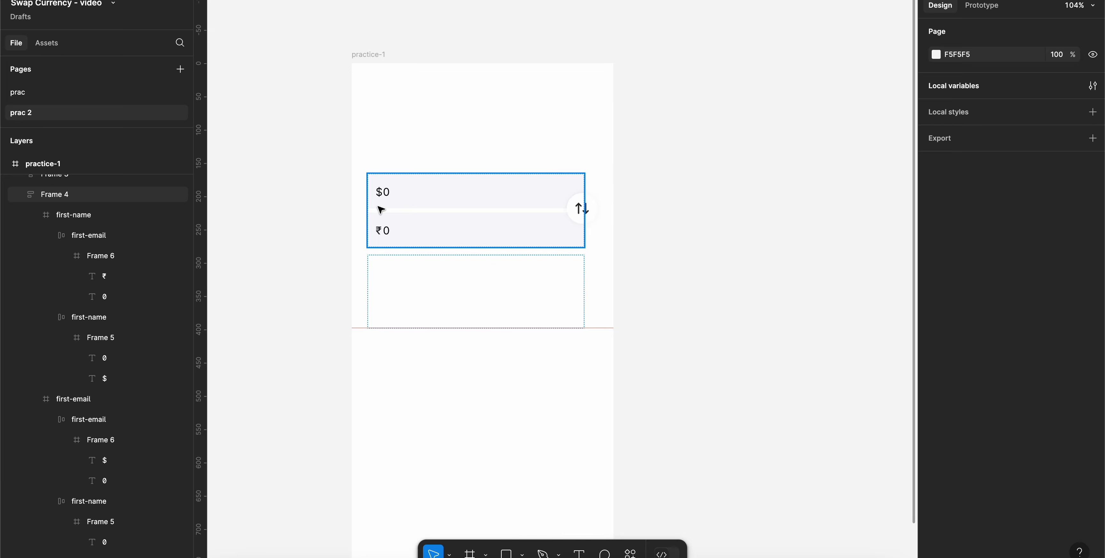
pyautogui.keyDown('super'); pyautogui.click(387, 193); pyautogui.keyUp('super')
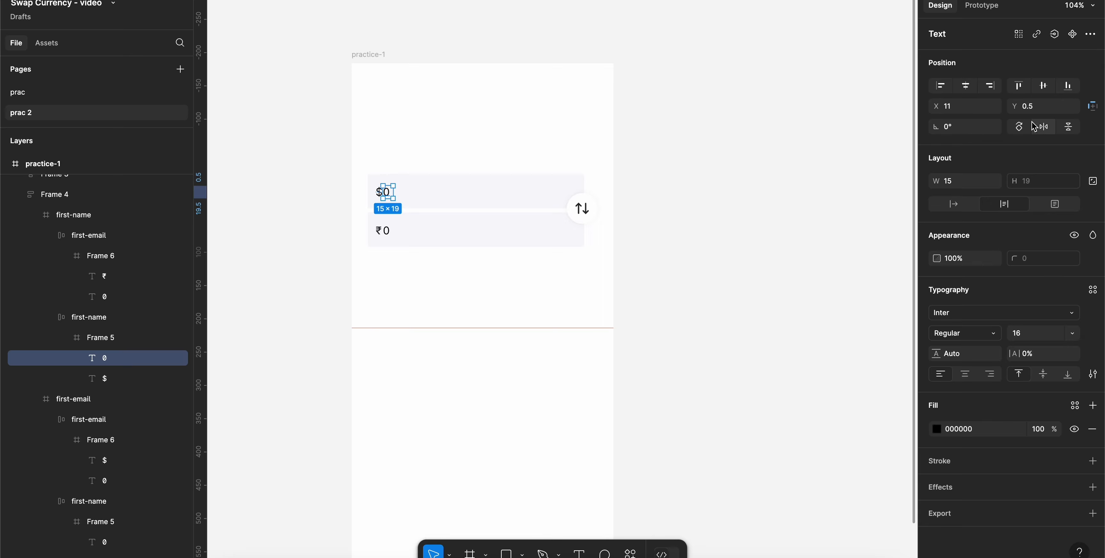
pyautogui.click(1055, 34)
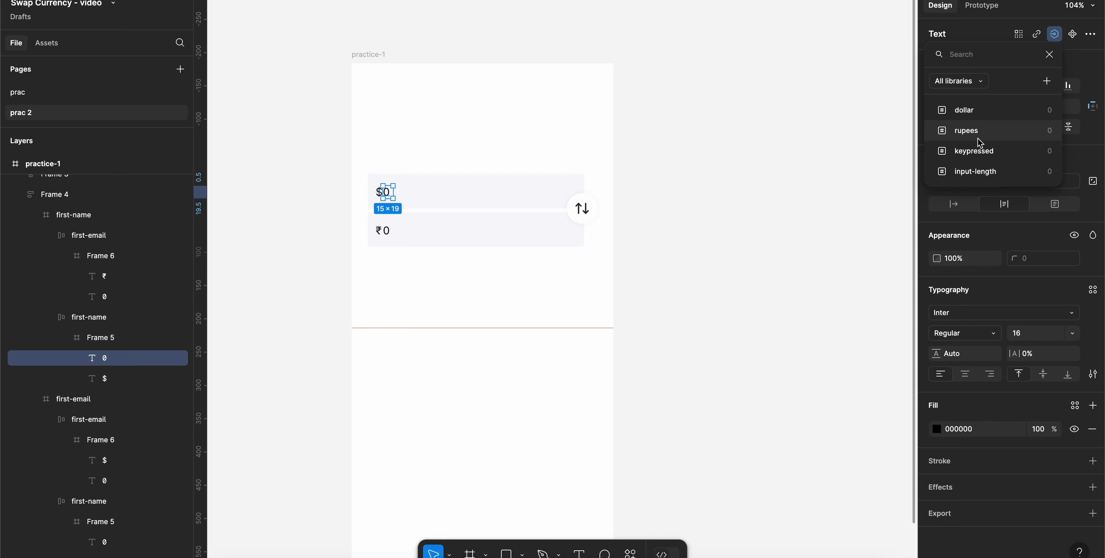
pyautogui.click(981, 112)
# - Apply the rupees variable to the "0" text beside "₹" in the lower visible field
pyautogui.keyDown('super'); pyautogui.click(387, 231); pyautogui.keyUp('super')
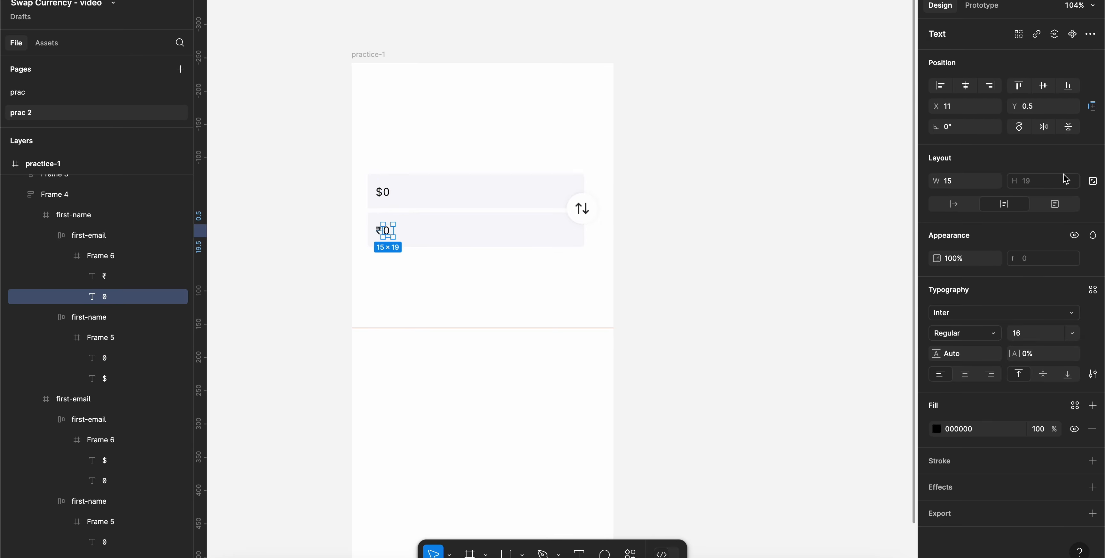
pyautogui.click(1052, 38)
pyautogui.click(972, 130)
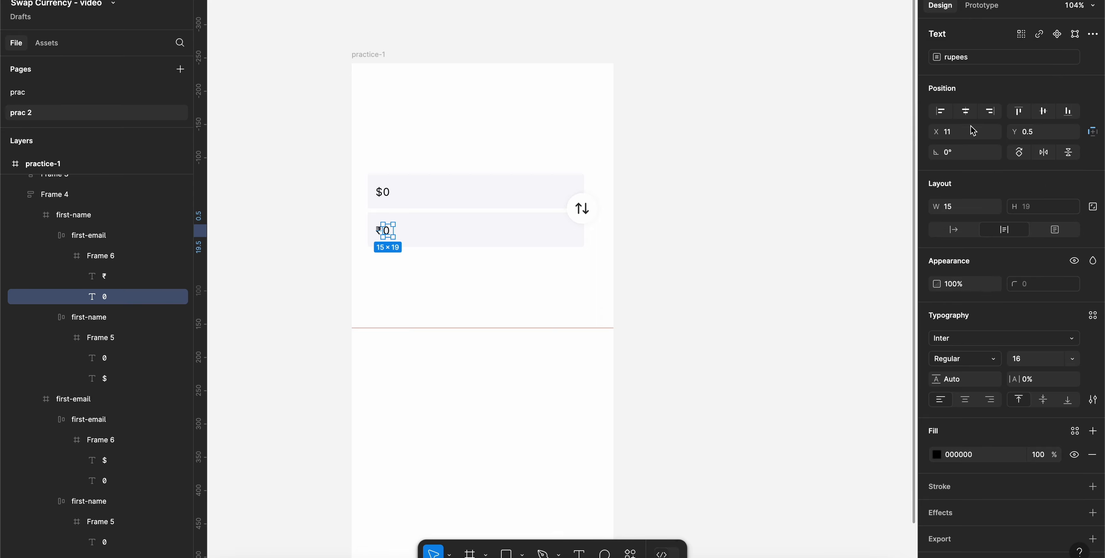
pyautogui.click(113, 362)
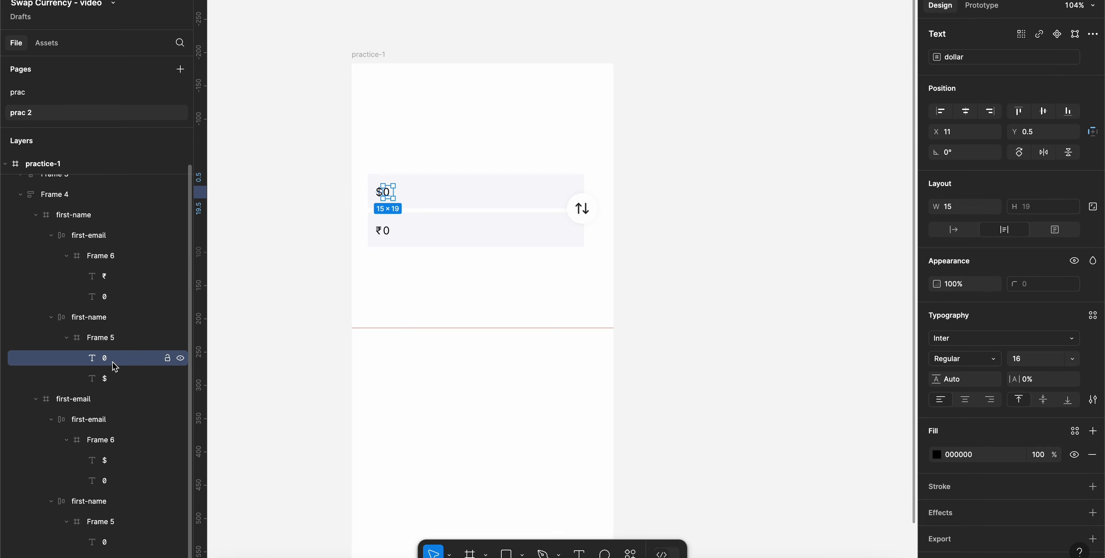
# - Apply the dollar variable to the "0" text in Frame 6 of the second set's first-email field
pyautogui.click(123, 459)
pyautogui.click(118, 481)
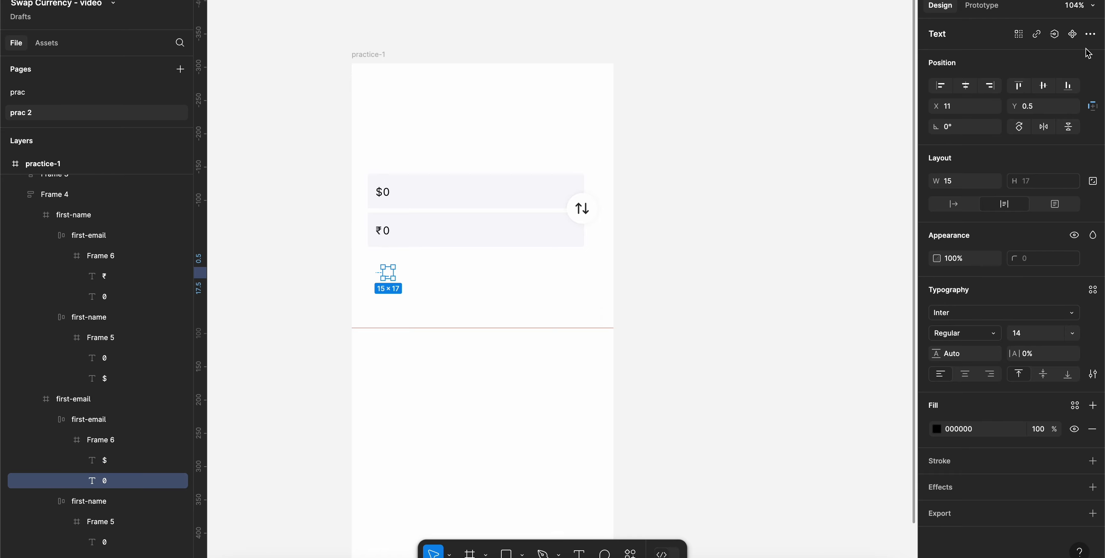
pyautogui.click(1056, 35)
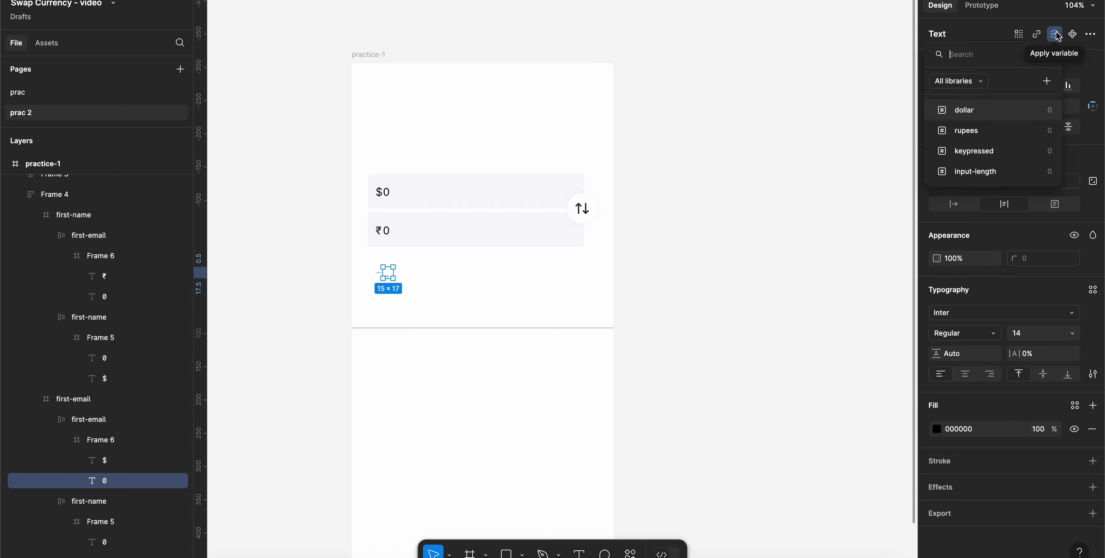
pyautogui.click(992, 110)
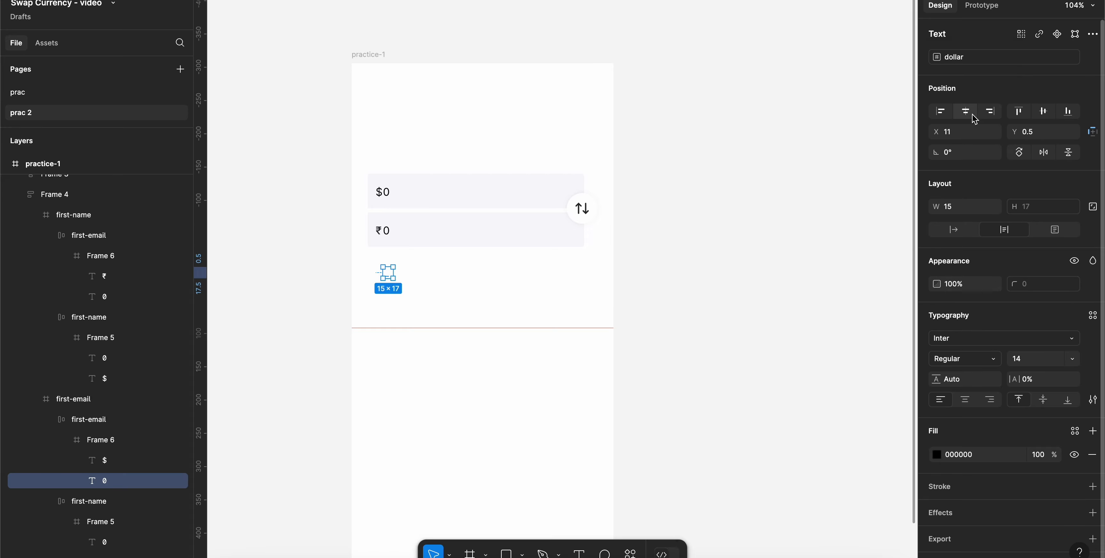
# - Apply the rupees variable to the "0" text in Frame 5 of the second set's first-name field
pyautogui.click(114, 548)
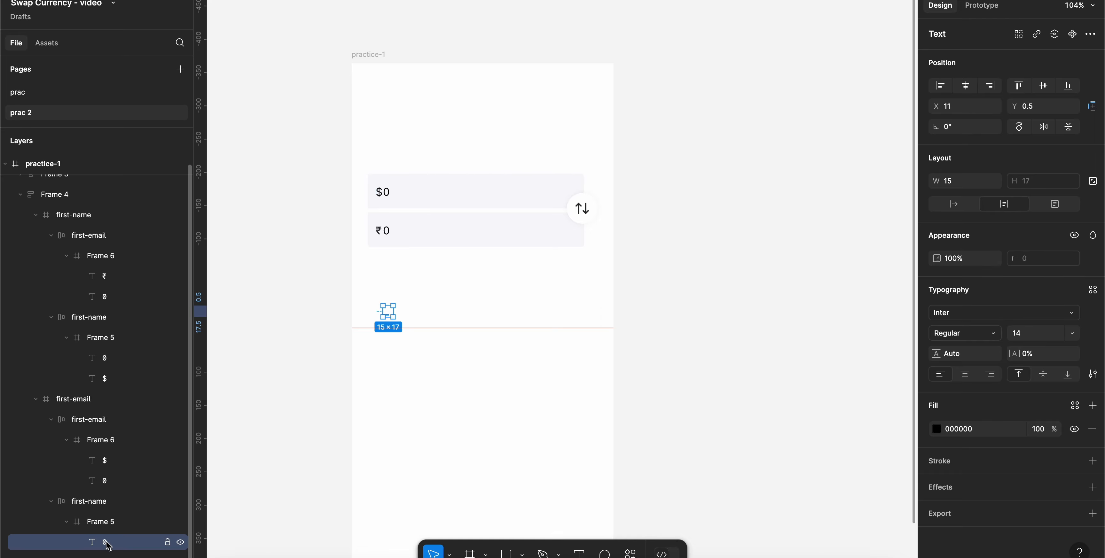
pyautogui.click(1055, 34)
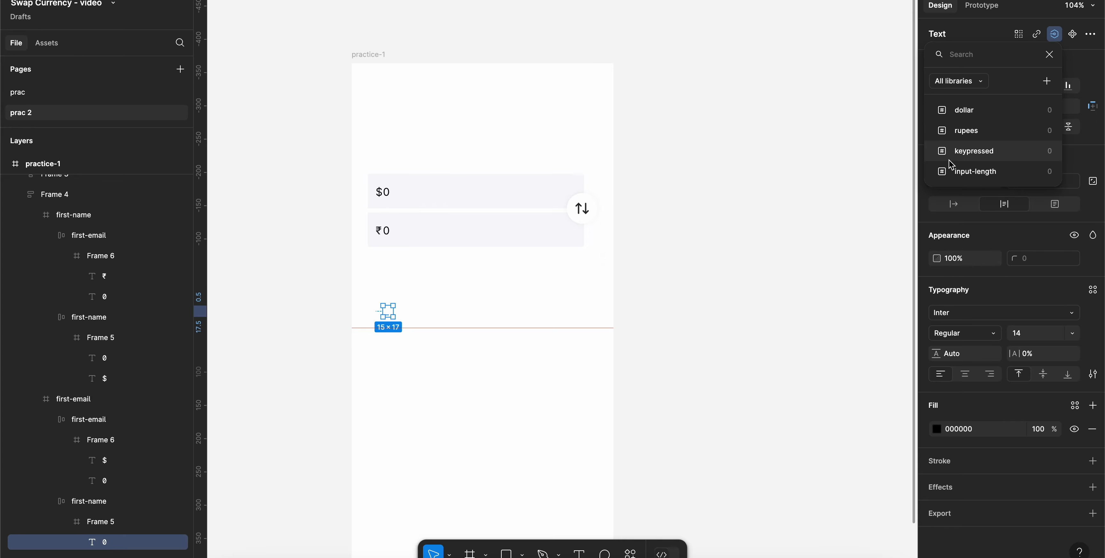
pyautogui.click(959, 130)
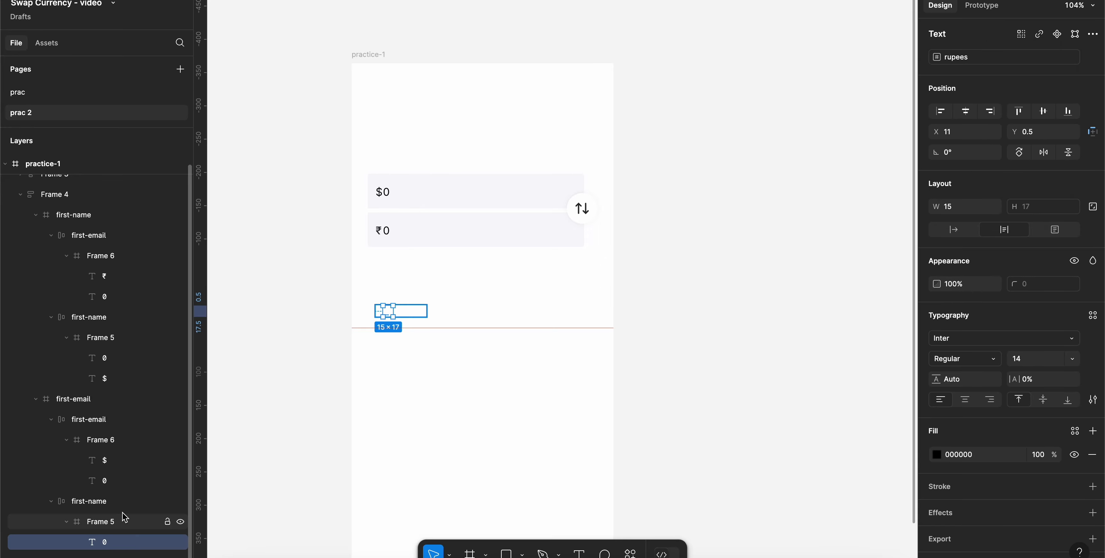
pyautogui.click(115, 281)
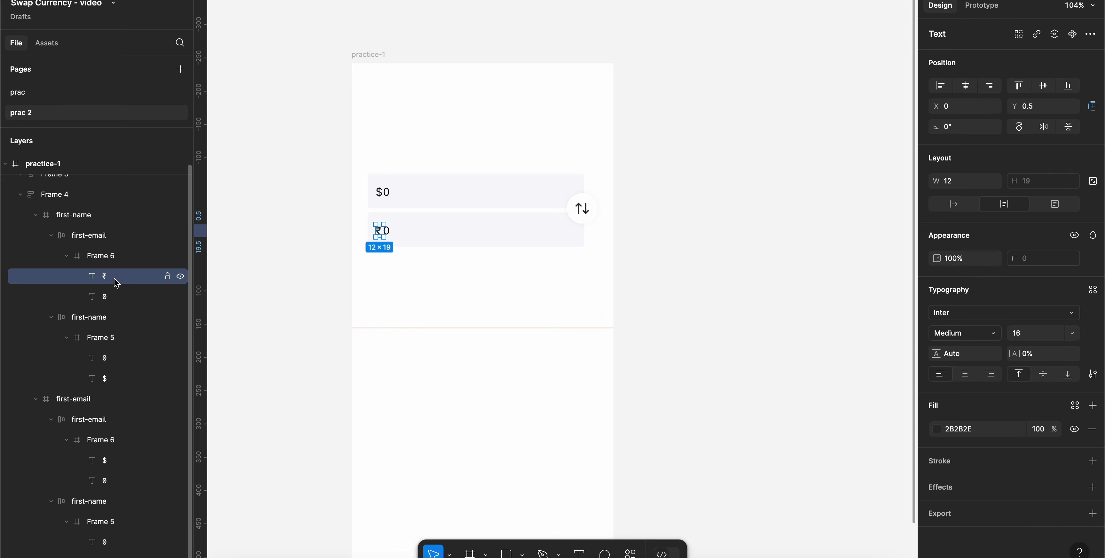
pyautogui.click(107, 237)
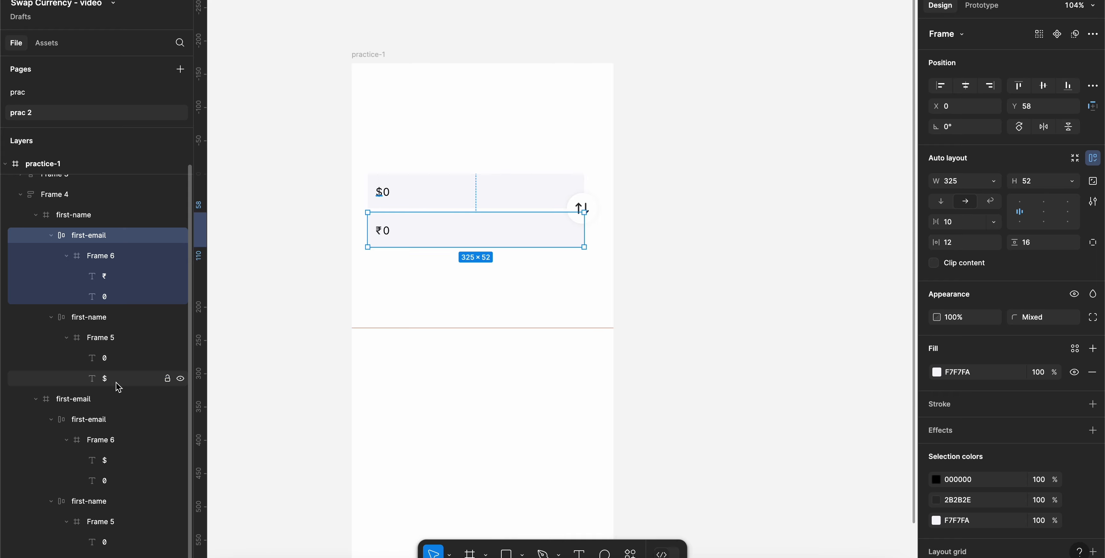
pyautogui.click(112, 461)
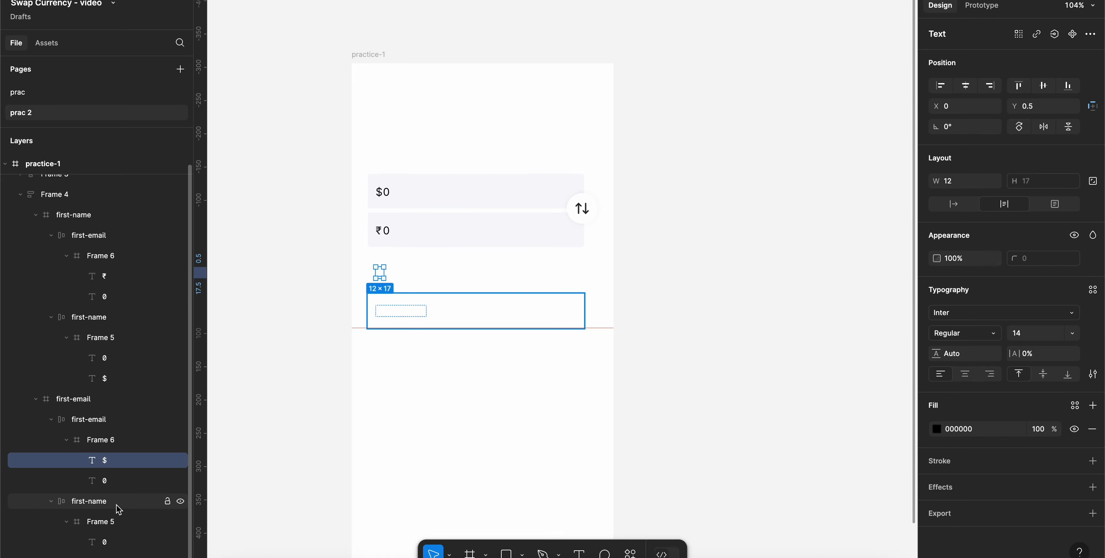
pyautogui.click(112, 557)
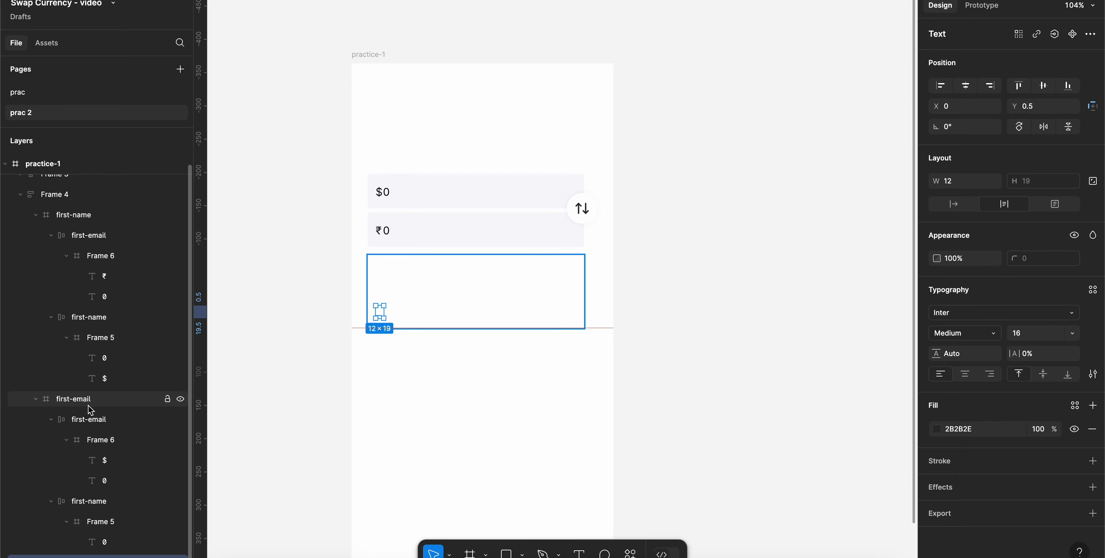
# - Rename the first set's ₹ field layer as first-name and its $ field layer as first-email
pyautogui.doubleClick(102, 238)
pyautogui.doubleClick(99, 237)
pyautogui.write('name')
pyautogui.press('Return')
pyautogui.doubleClick(100, 323)
pyautogui.write('first-email')
pyautogui.press('Return')
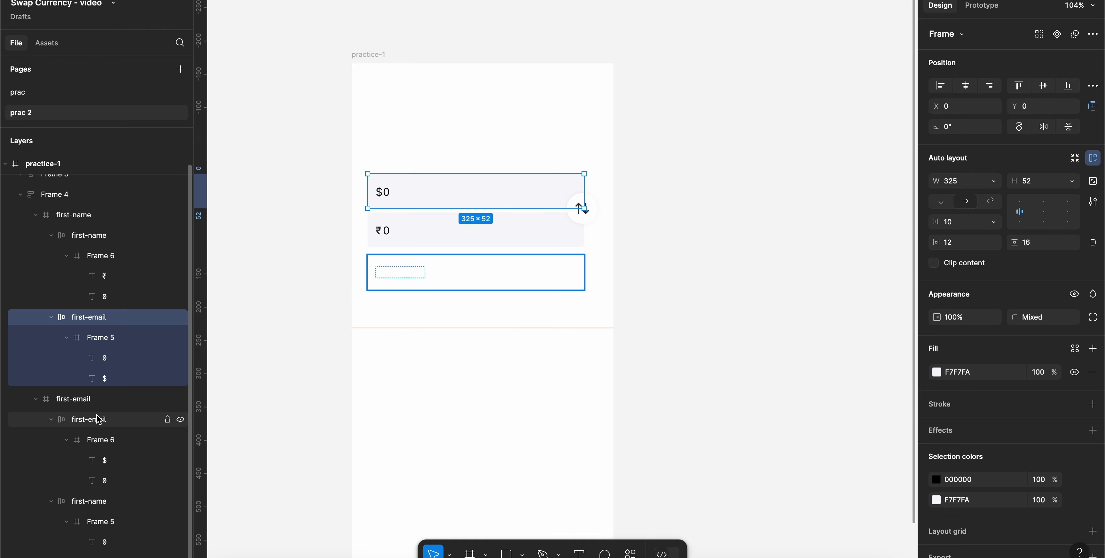
# - Examine the layers of both field sets to compare how their dollar and rupee fields are named and nested
pyautogui.click(103, 423)
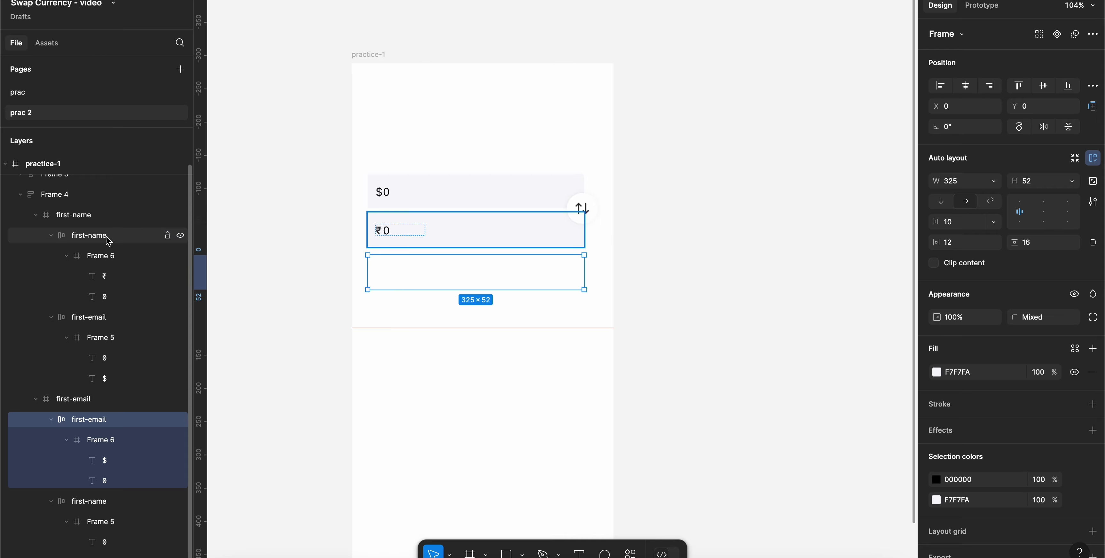
pyautogui.click(68, 257)
pyautogui.click(71, 259)
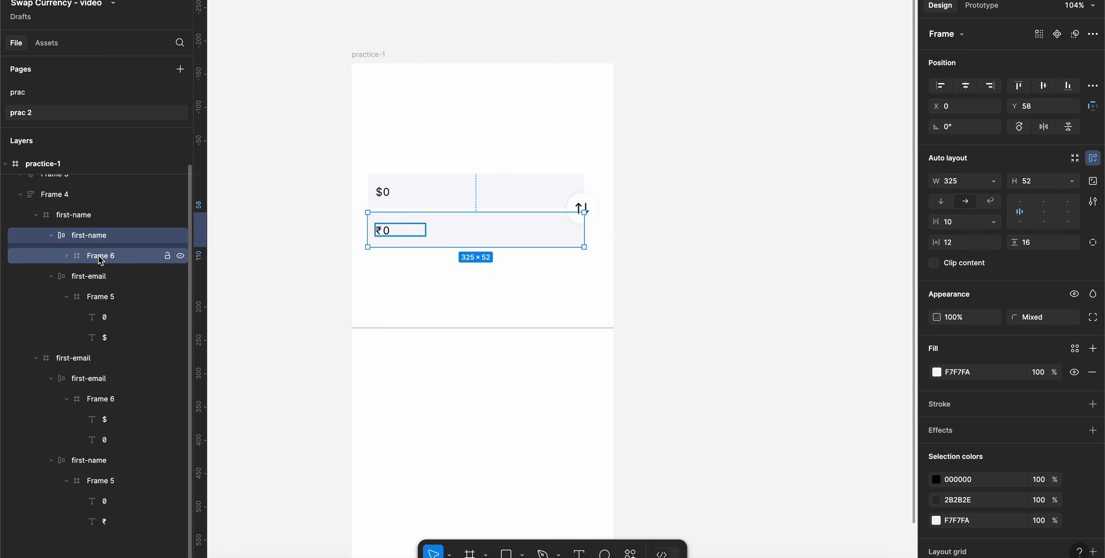
pyautogui.doubleClick(98, 236)
pyautogui.press('Return')
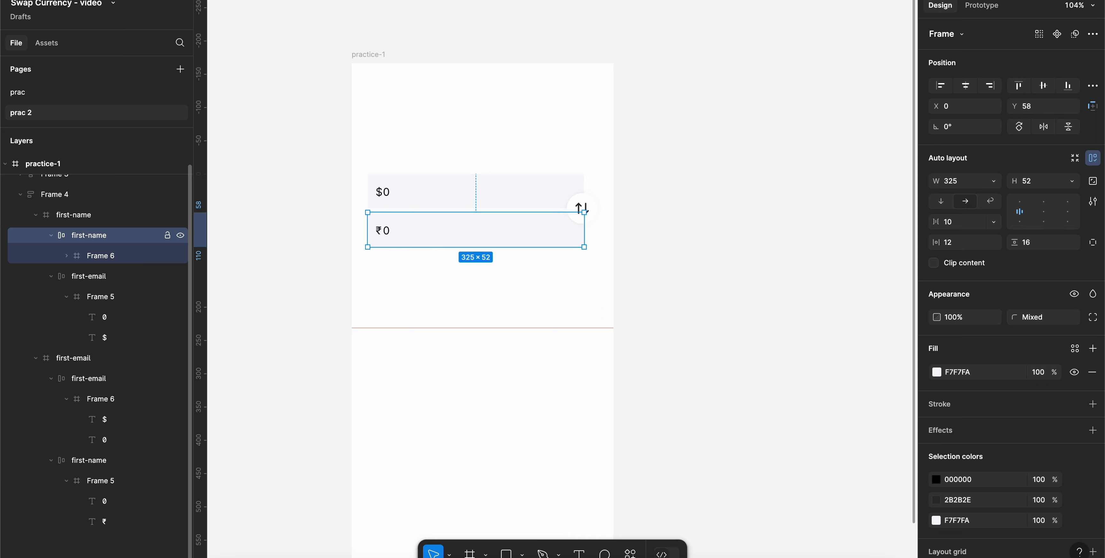
pyautogui.click(67, 256)
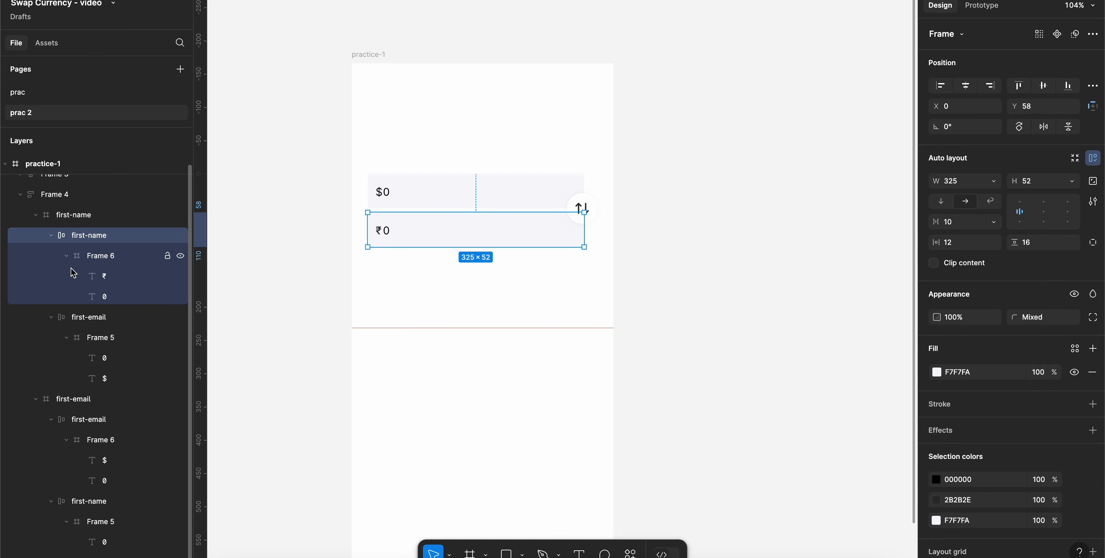
pyautogui.click(104, 380)
pyautogui.press('Return')
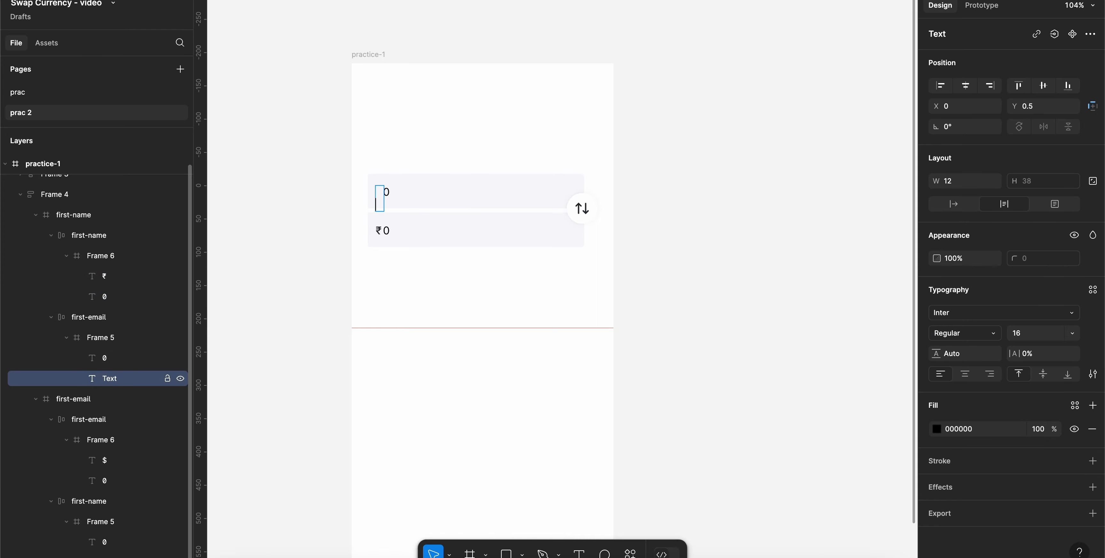
pyautogui.hotkey('ctrl', 'z')
pyautogui.press('Escape')
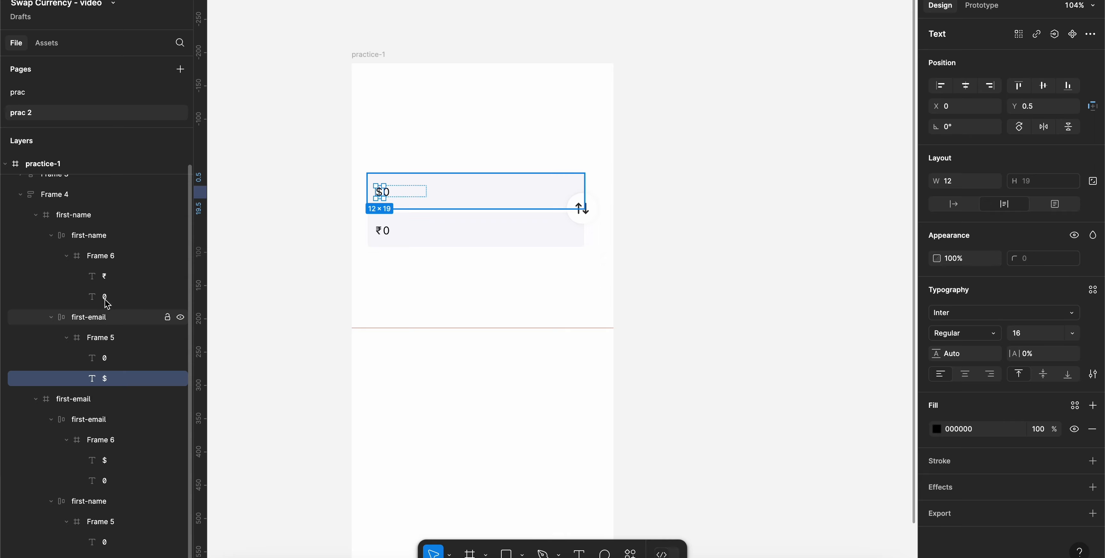
pyautogui.click(115, 280)
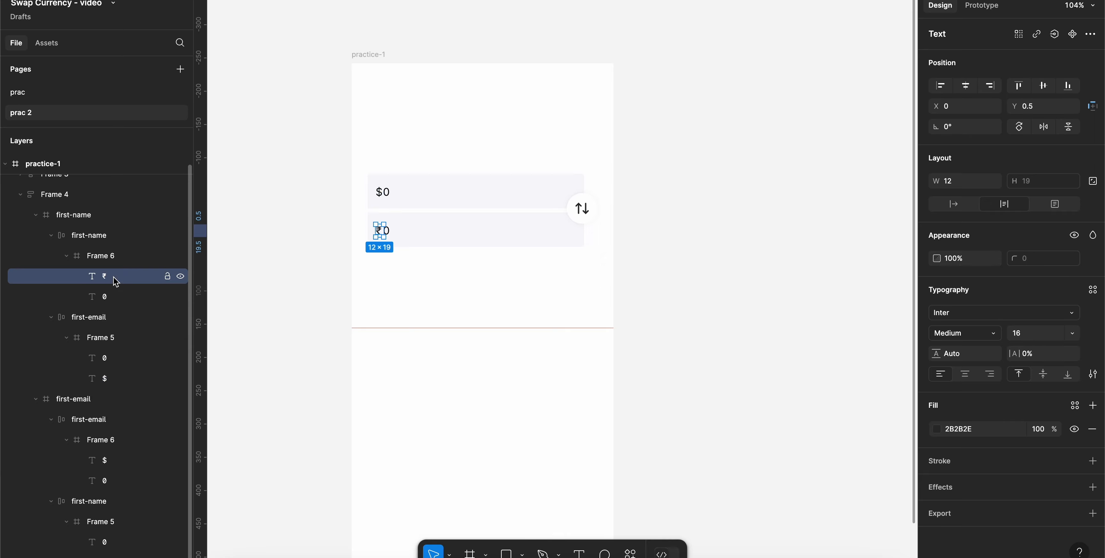
pyautogui.click(105, 235)
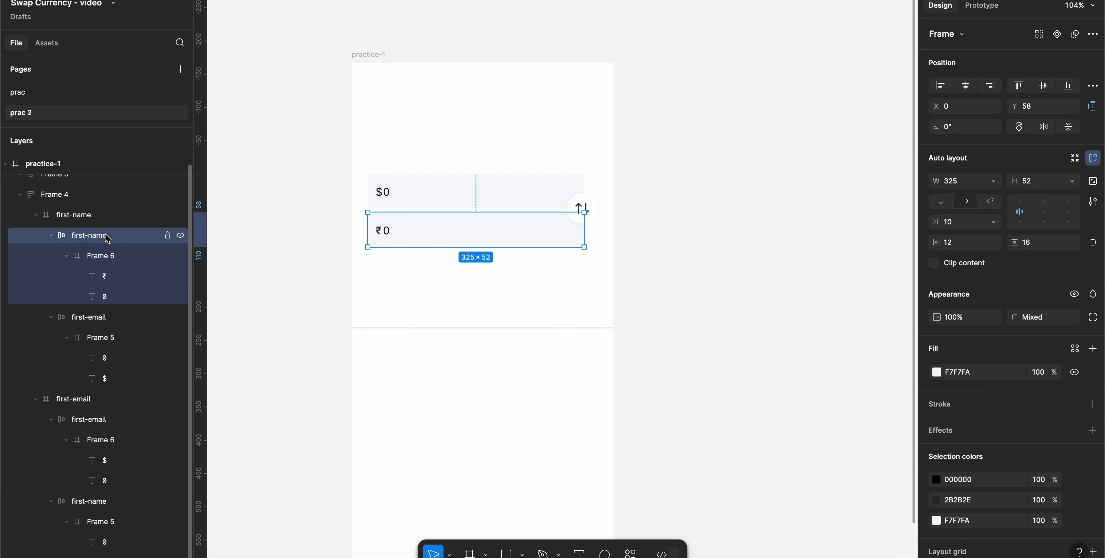
pyautogui.click(296, 259)
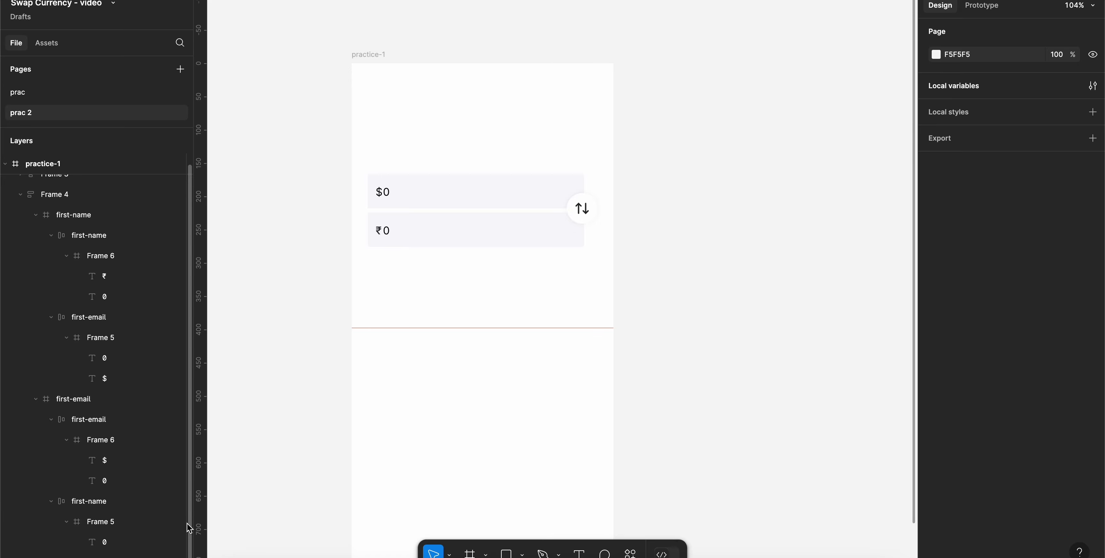
pyautogui.click(112, 504)
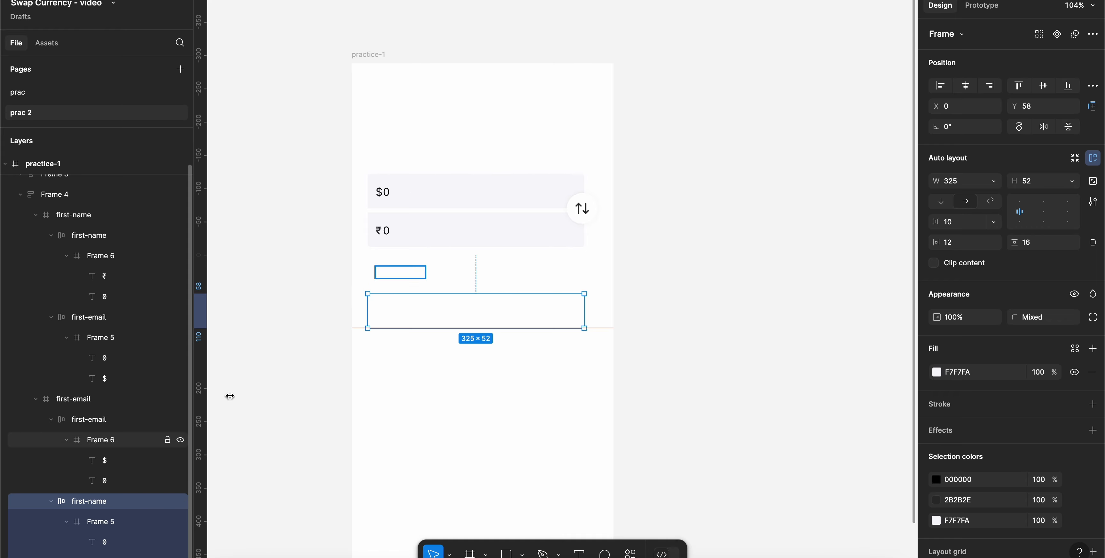
pyautogui.click(314, 298)
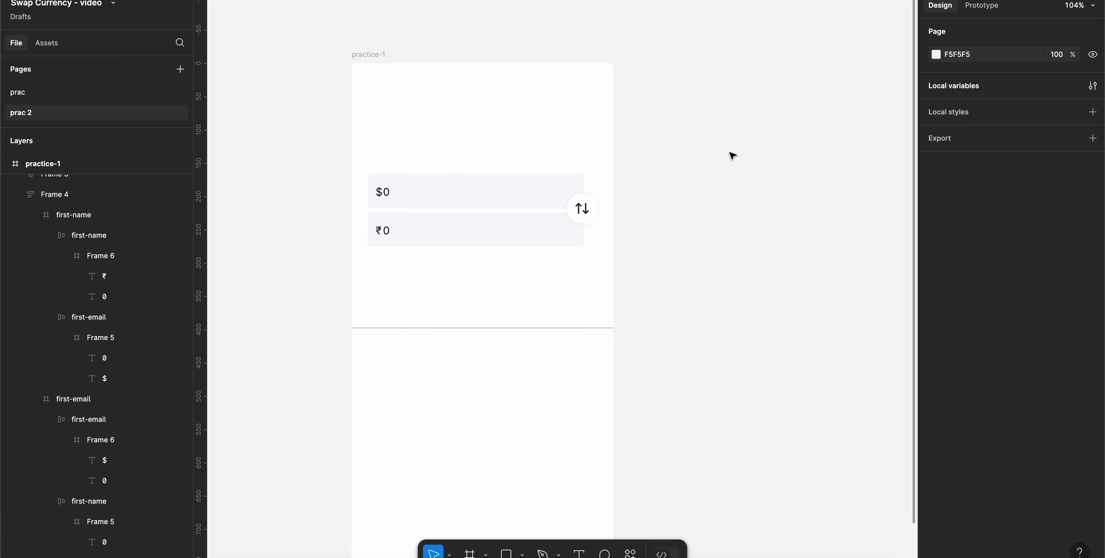
# - Move the $ field's layer above the ₹ field's layer within the first set
pyautogui.click(96, 240)
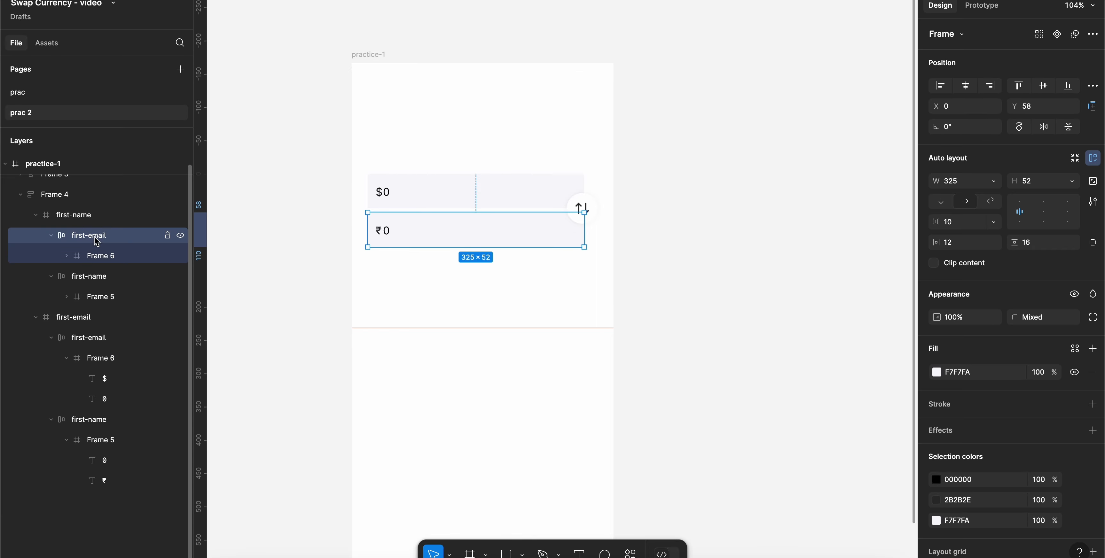
pyautogui.click(81, 280)
pyautogui.moveTo(80, 285); pyautogui.dragTo(86, 234)
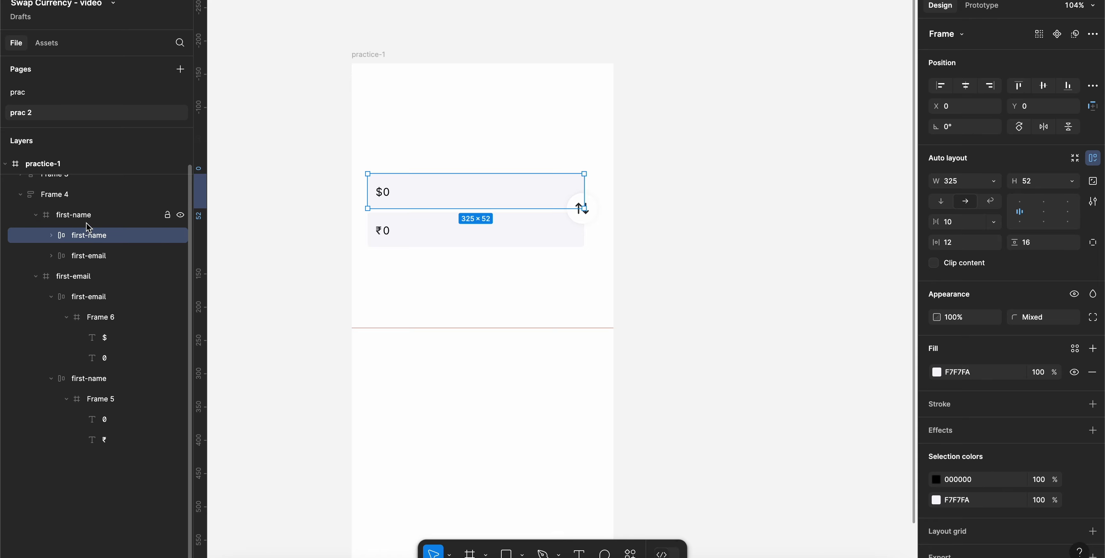
# - Rename the first set's $ field layer as dollar and its ₹ field layer as rupees
pyautogui.doubleClick(91, 241)
pyautogui.write('dollar')
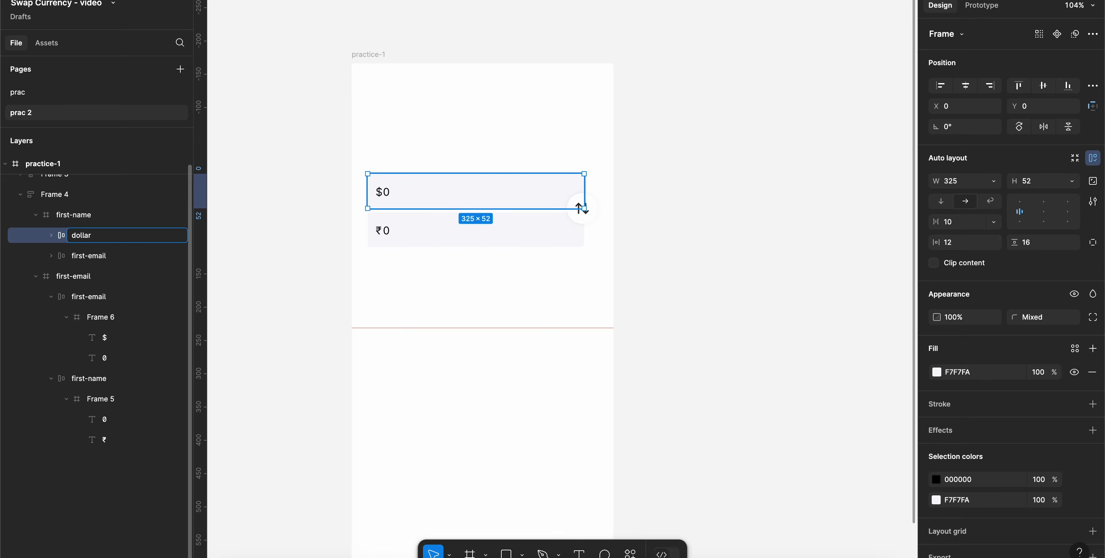
pyautogui.press('Tab')
pyautogui.write('ruppe')
pyautogui.press('BackSpace')
pyautogui.press('BackSpace')
pyautogui.write('ees')
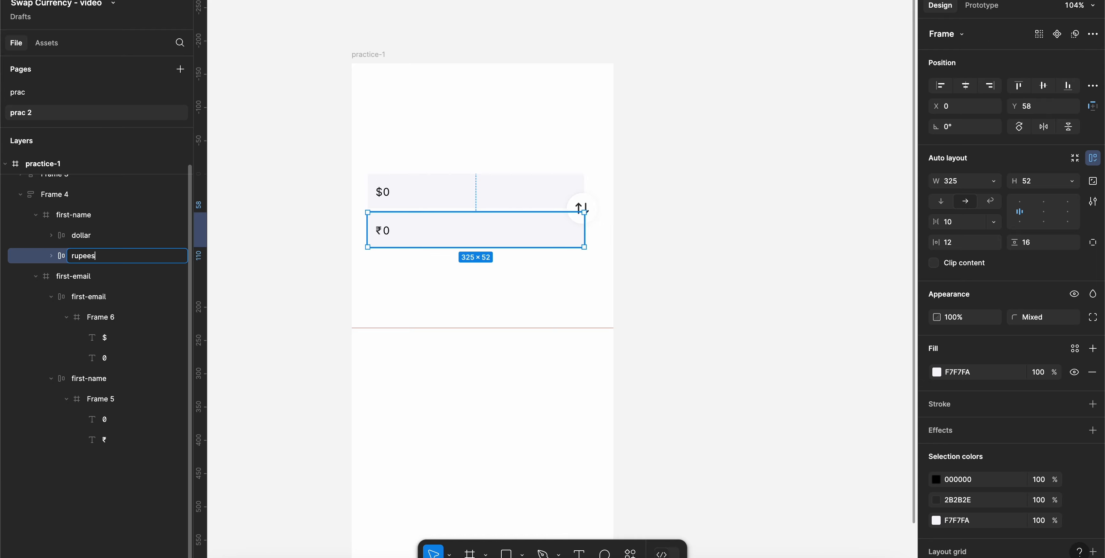
pyautogui.press('Return')
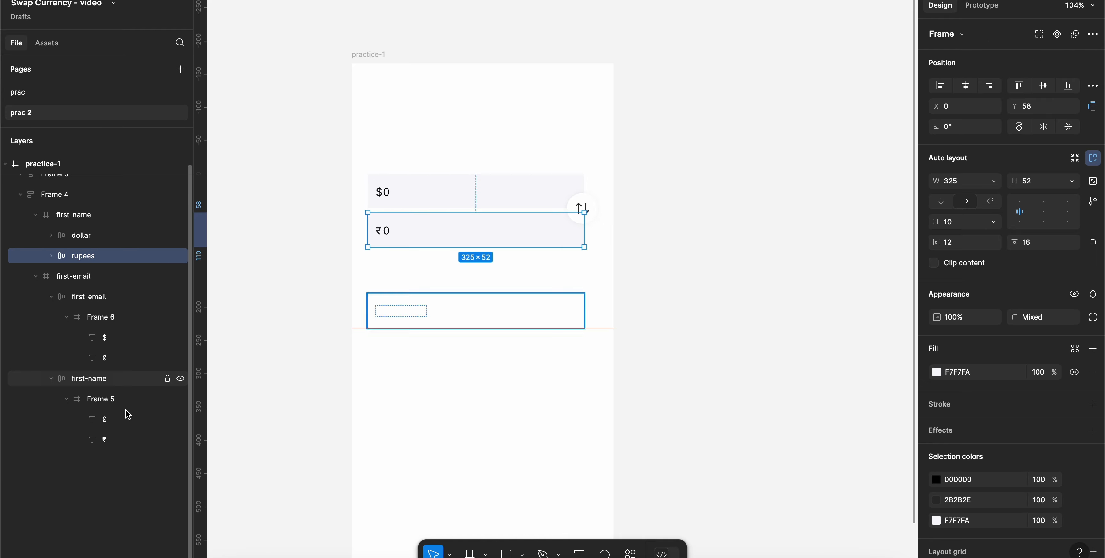
# - In the second set, rename the inner Frame 5 as rupees and the inner Frame 6 as dollar
pyautogui.doubleClick(102, 398)
pyautogui.write('rupees')
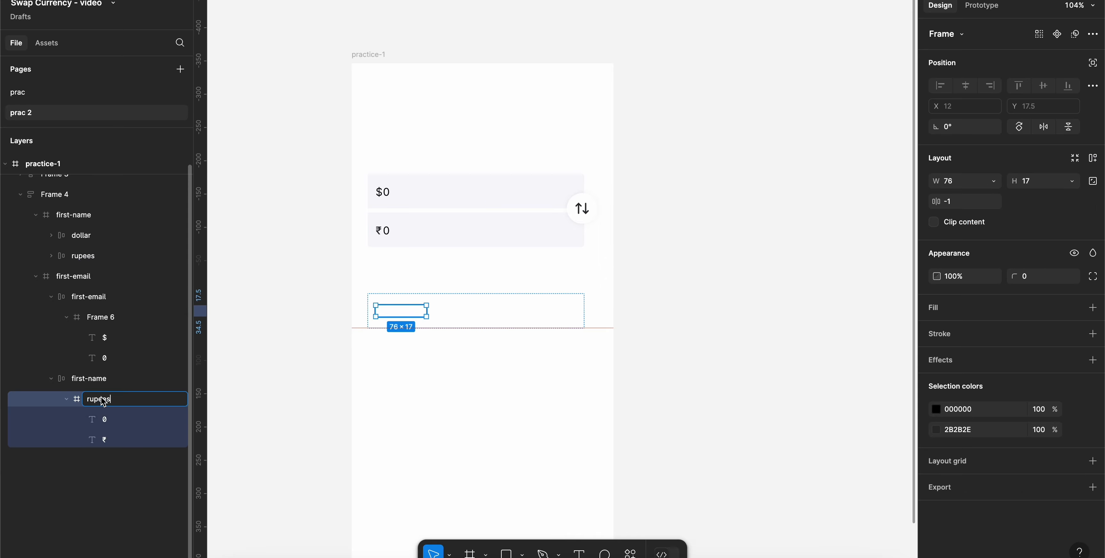
pyautogui.press('Return')
pyautogui.click(67, 400)
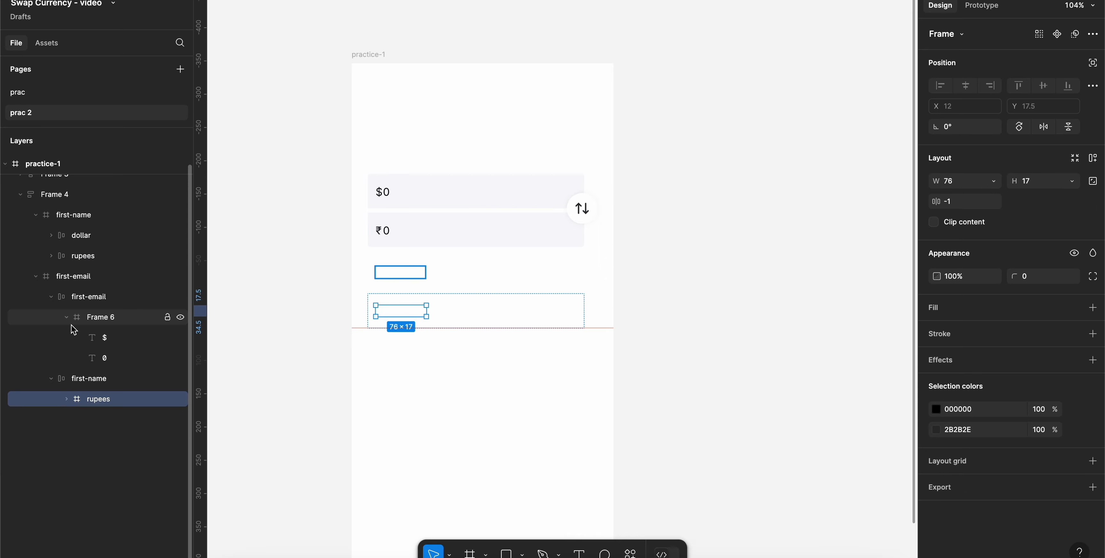
pyautogui.click(107, 317)
pyautogui.doubleClick(110, 322)
pyautogui.write('doo')
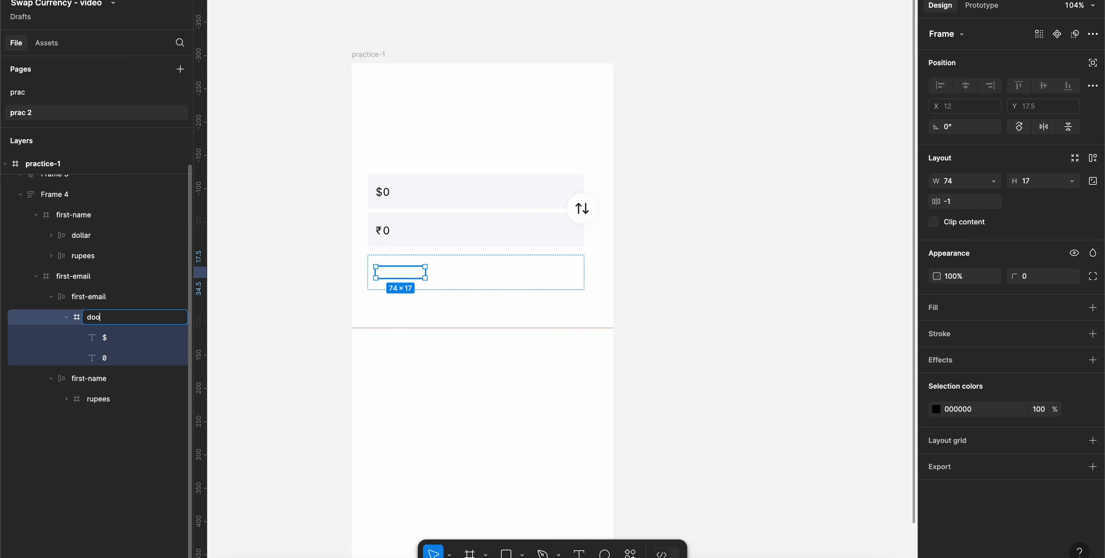
pyautogui.write('llar')
pyautogui.press('Return')
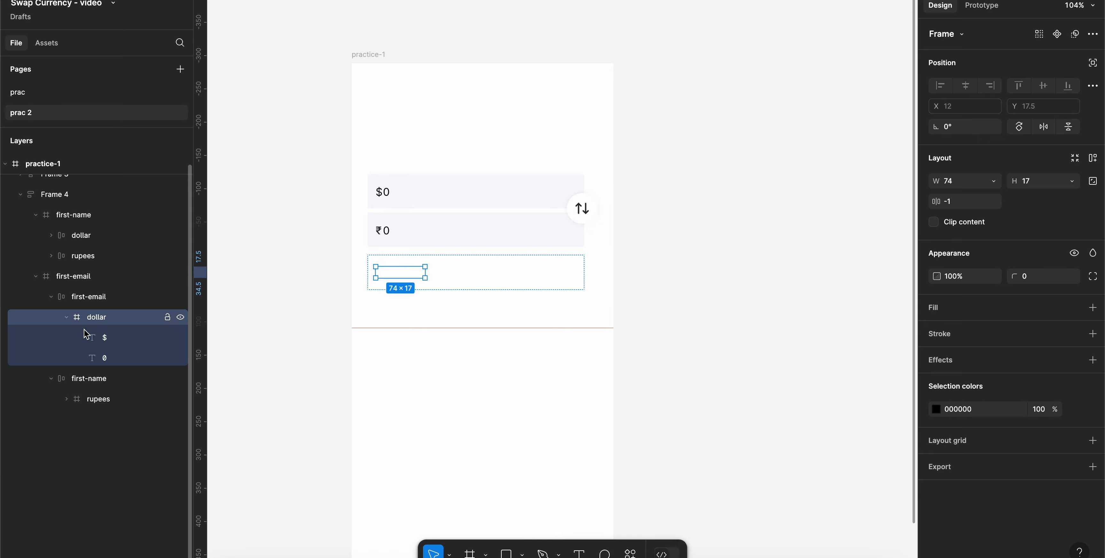
# - Rename the second set's first-email field layer as dollar and its first-name field layer as rupees
pyautogui.click(51, 298)
pyautogui.click(51, 317)
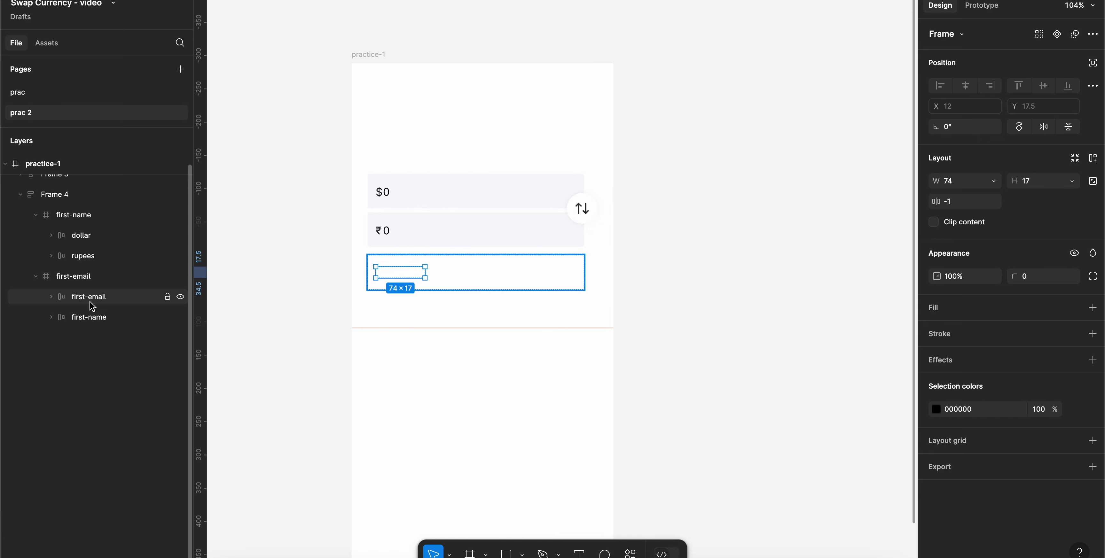
pyautogui.click(92, 301)
pyautogui.doubleClick(91, 298)
pyautogui.write('dollar')
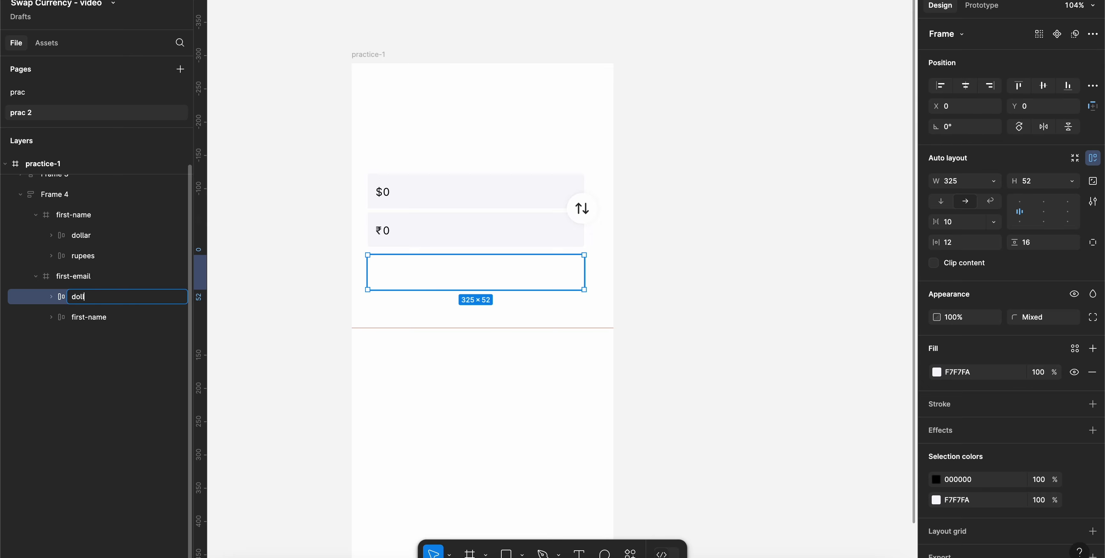
pyautogui.press('Return')
pyautogui.click(51, 317)
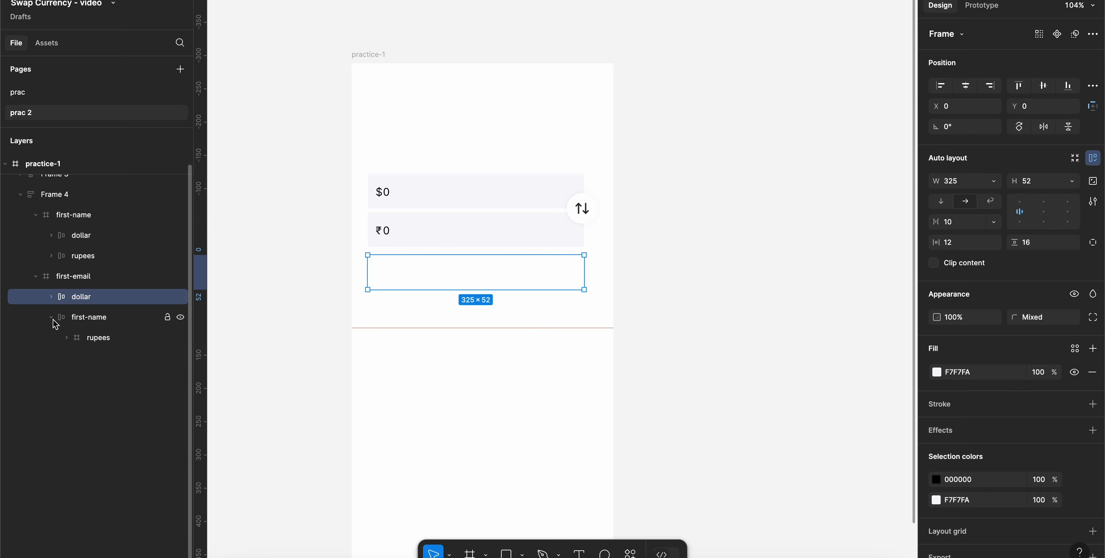
pyautogui.click(97, 341)
pyautogui.doubleClick(90, 318)
pyautogui.write('rupees')
pyautogui.press('Return')
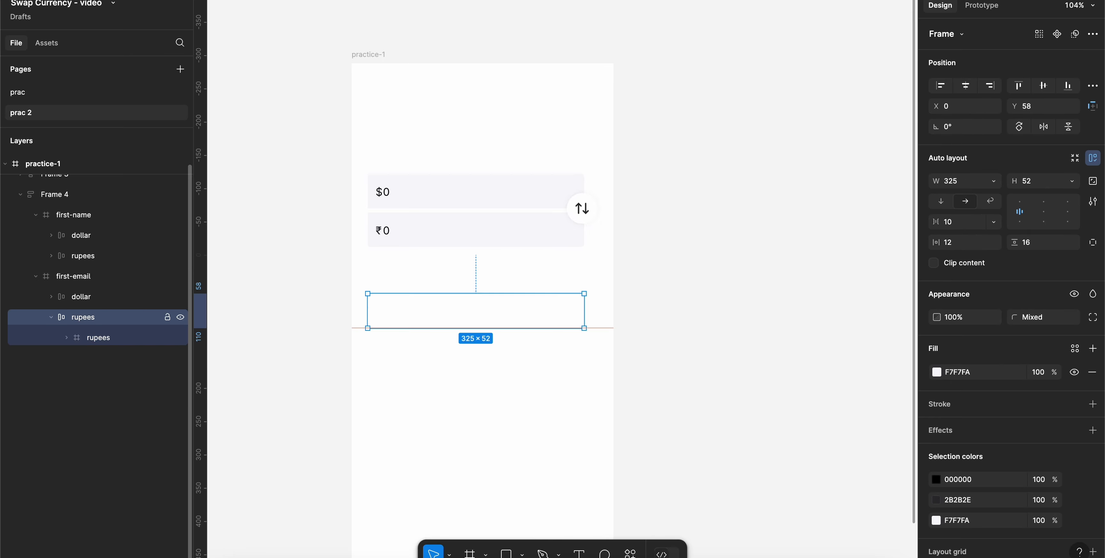
# - Collapse the second set's rupees layer and move it above the dollar layer
pyautogui.click(51, 318)
pyautogui.moveTo(91, 322); pyautogui.dragTo(91, 290)
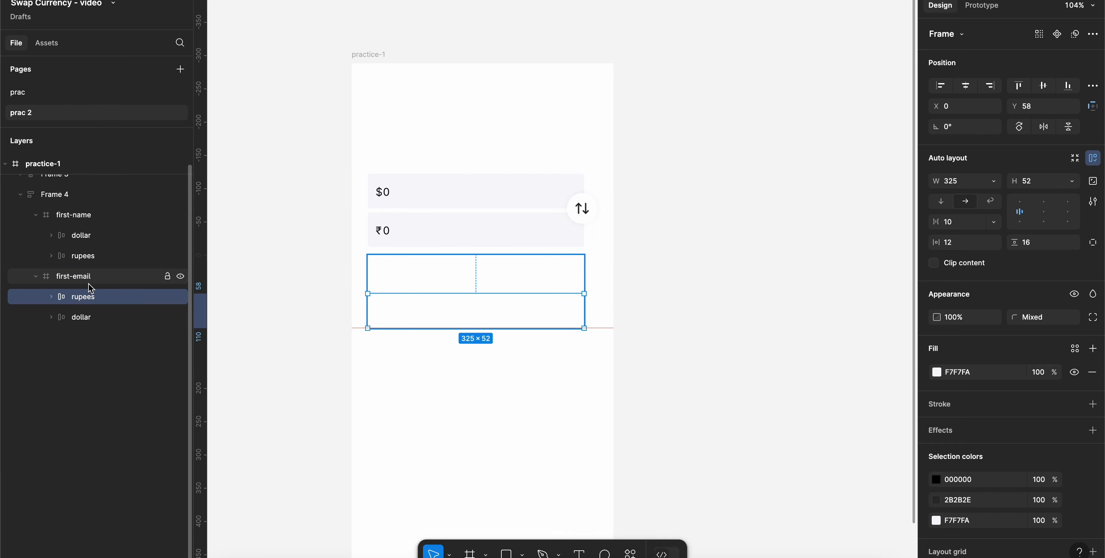
pyautogui.click(88, 281)
pyautogui.click(86, 241)
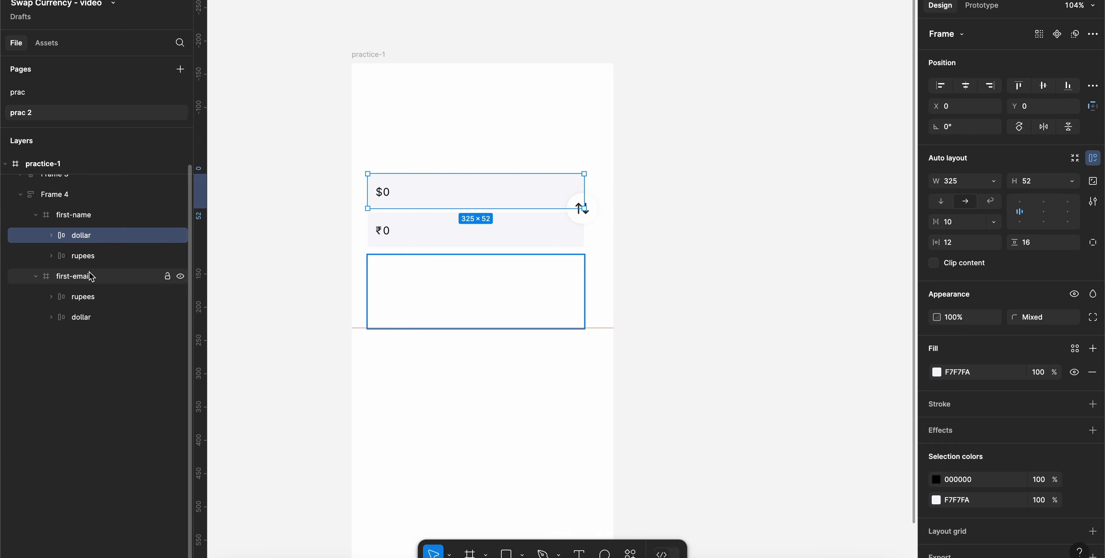
pyautogui.click(87, 296)
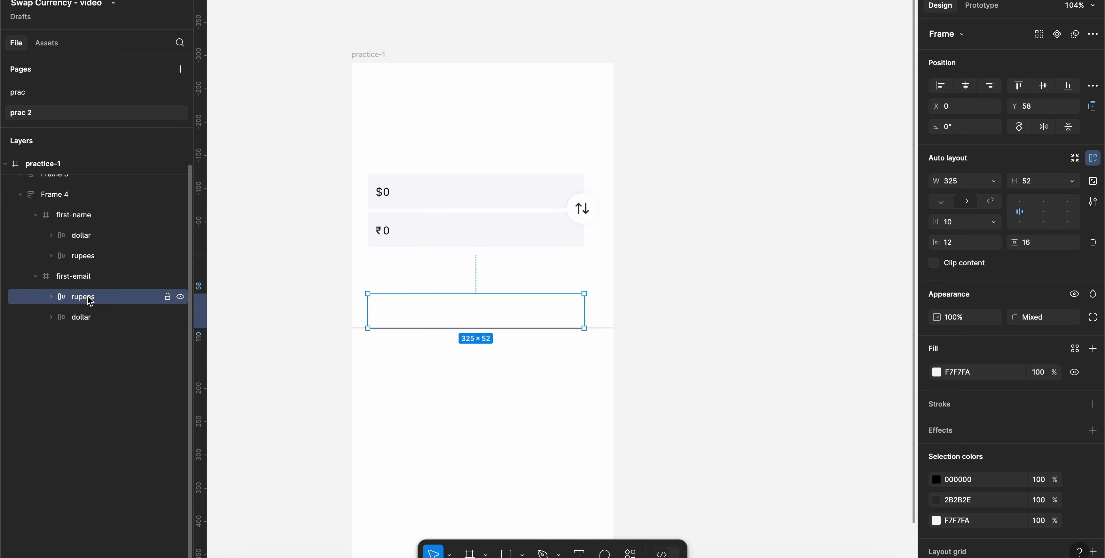
# - Reposition the second set's fields, with rupees at Y 0 and dollar at Y 60 inside first-email
pyautogui.click(88, 322)
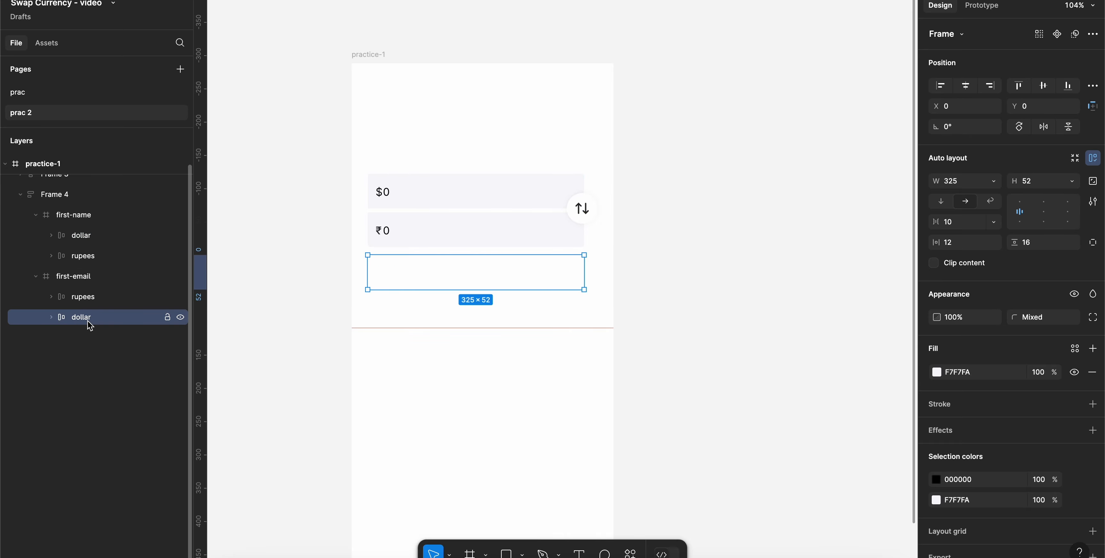
pyautogui.click(86, 307)
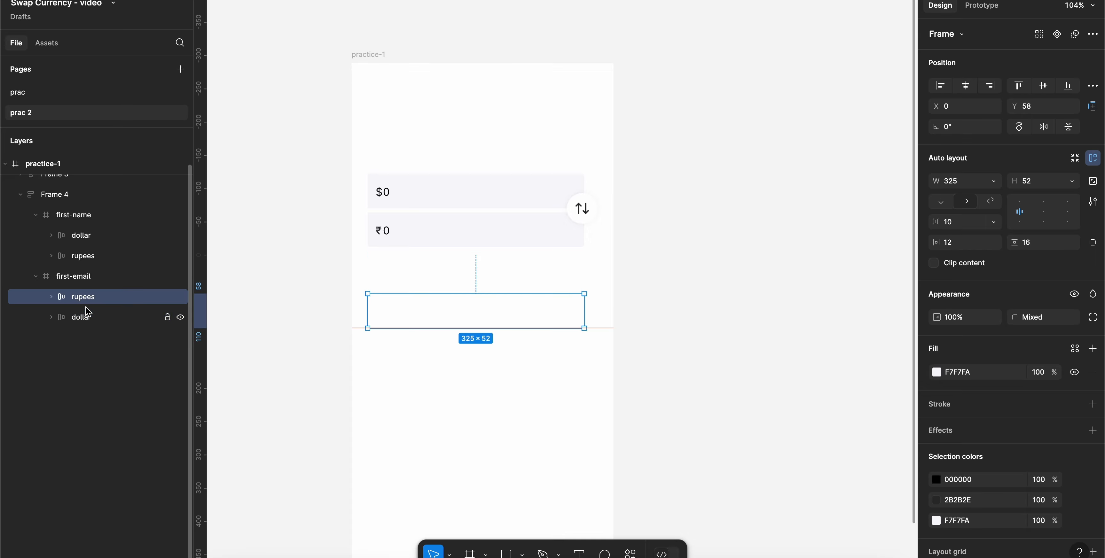
pyautogui.click(86, 320)
pyautogui.click(93, 303)
pyautogui.keyDown('shift'); pyautogui.click(89, 318); pyautogui.keyUp('shift')
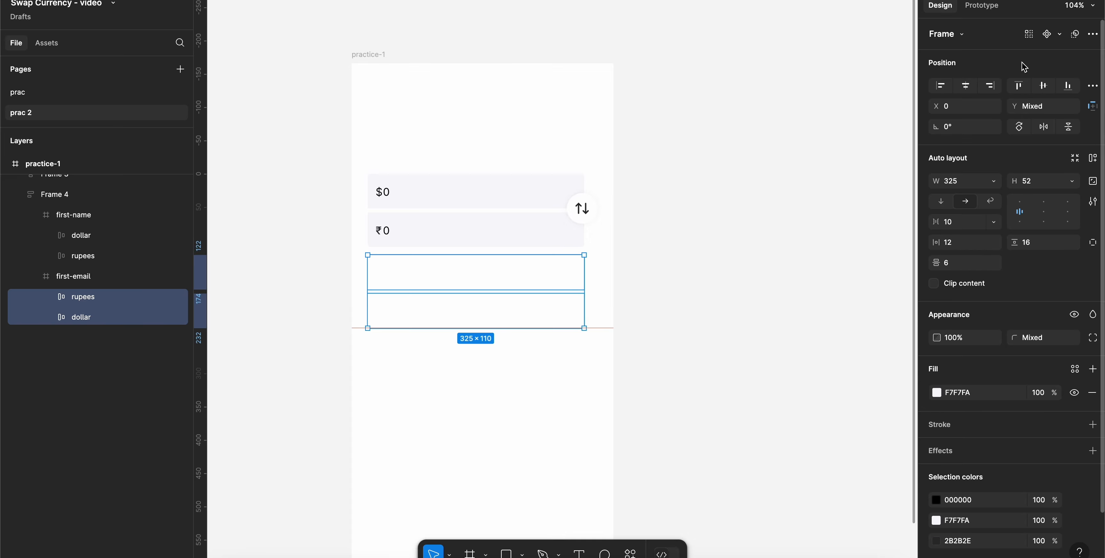
pyautogui.click(101, 301)
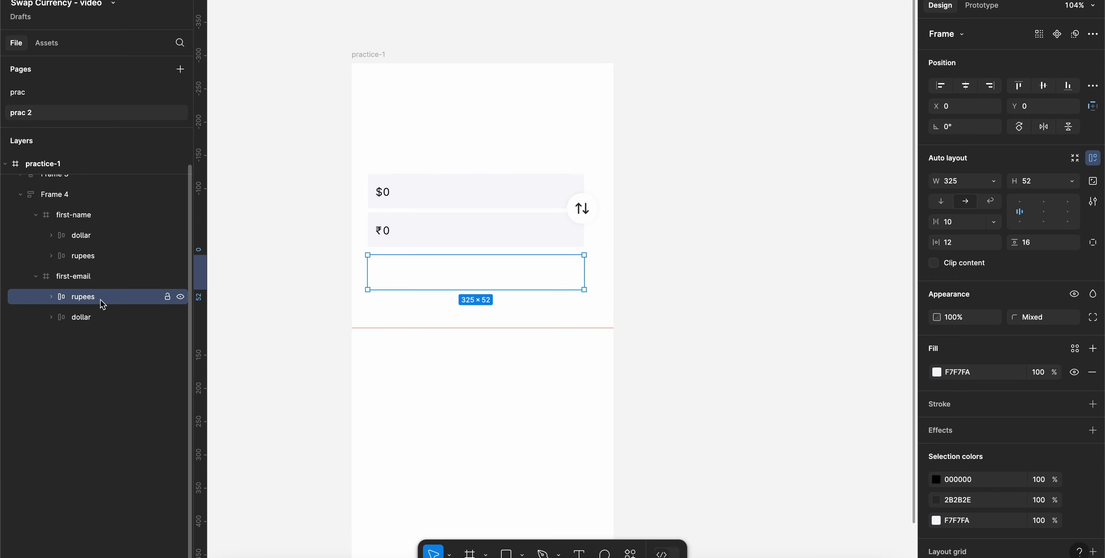
pyautogui.click(95, 321)
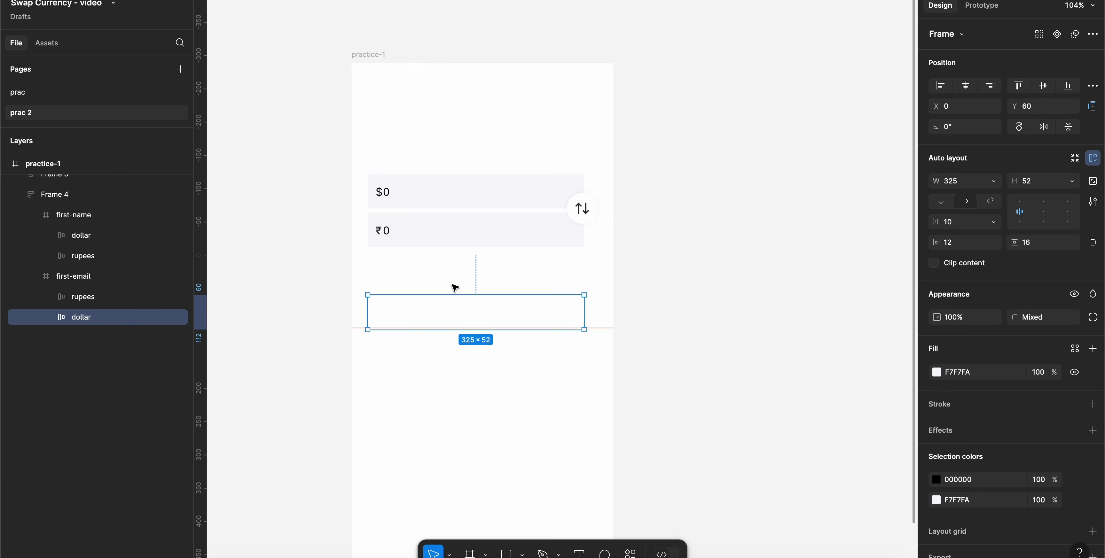
# - Shift the second set's dollar field down by 10 to Y 70 and examine its spacing
pyautogui.click(371, 229)
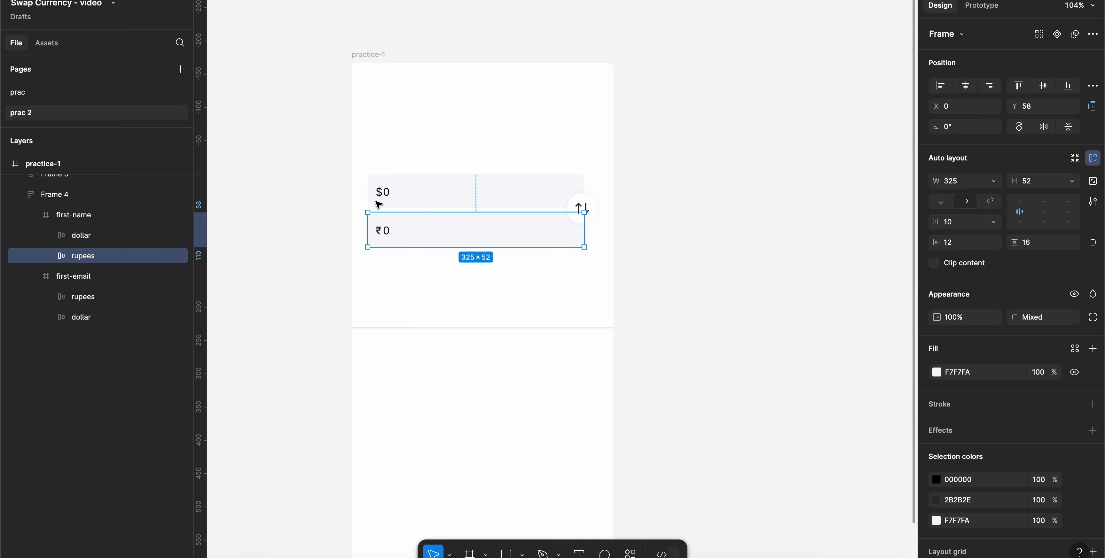
pyautogui.click(81, 317)
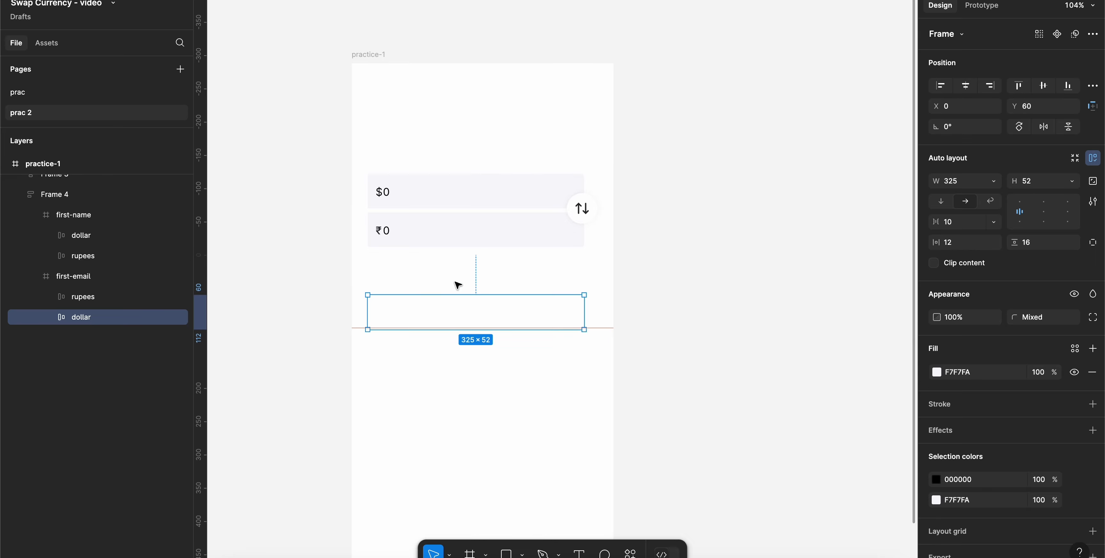
pyautogui.click(173, 299)
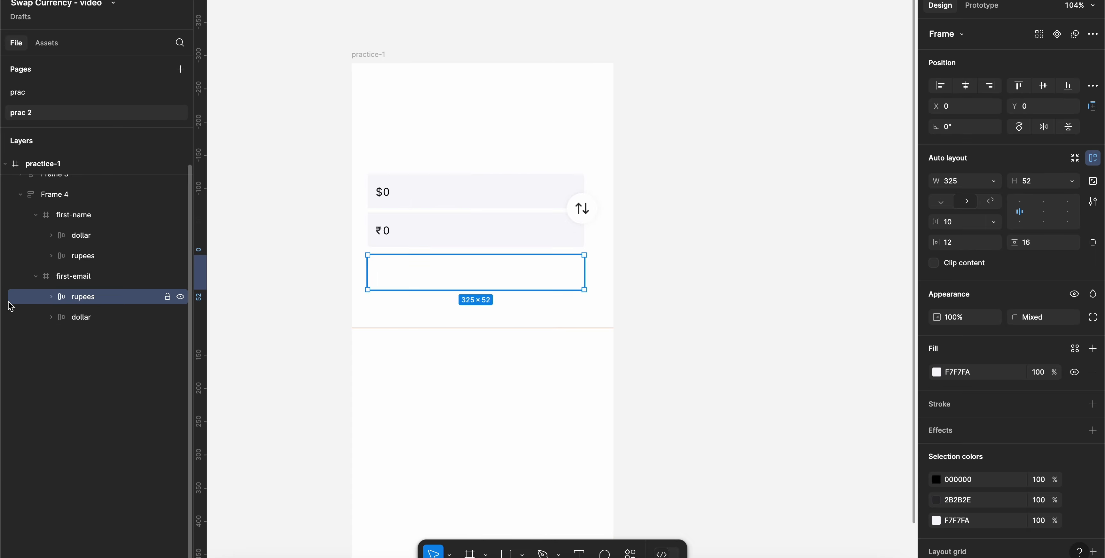
pyautogui.click(82, 281)
pyautogui.click(97, 321)
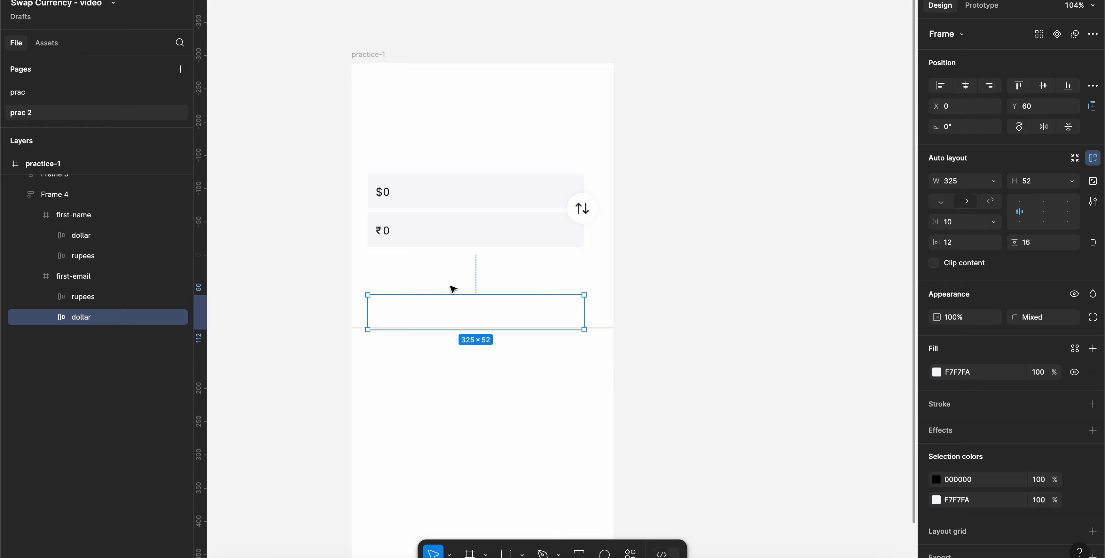
pyautogui.hotkey('shift', 'Down')
pyautogui.press('alt')
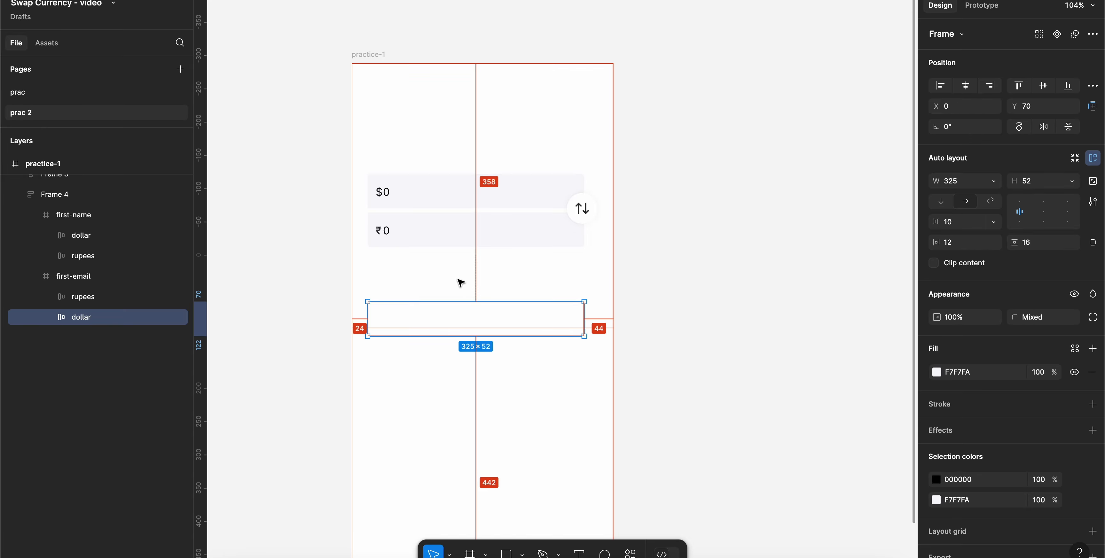
pyautogui.scroll(5, 442, 309)
pyautogui.hscroll(-2, 445, 312)
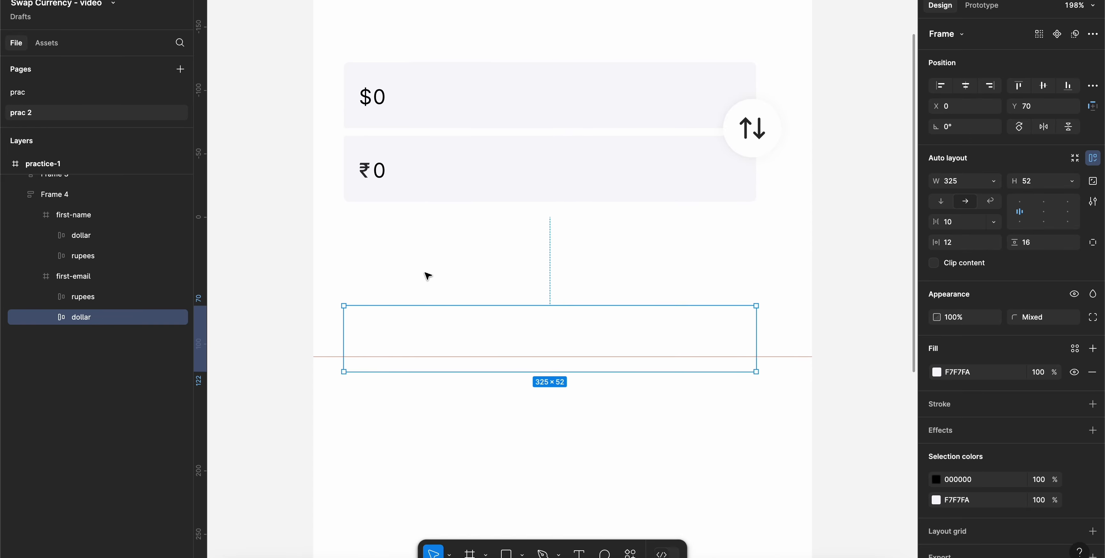
# - Place a horizontal guide at 340 along the second set's rupees field bottom edge and raise the dollar field to Y 58
pyautogui.click(140, 297)
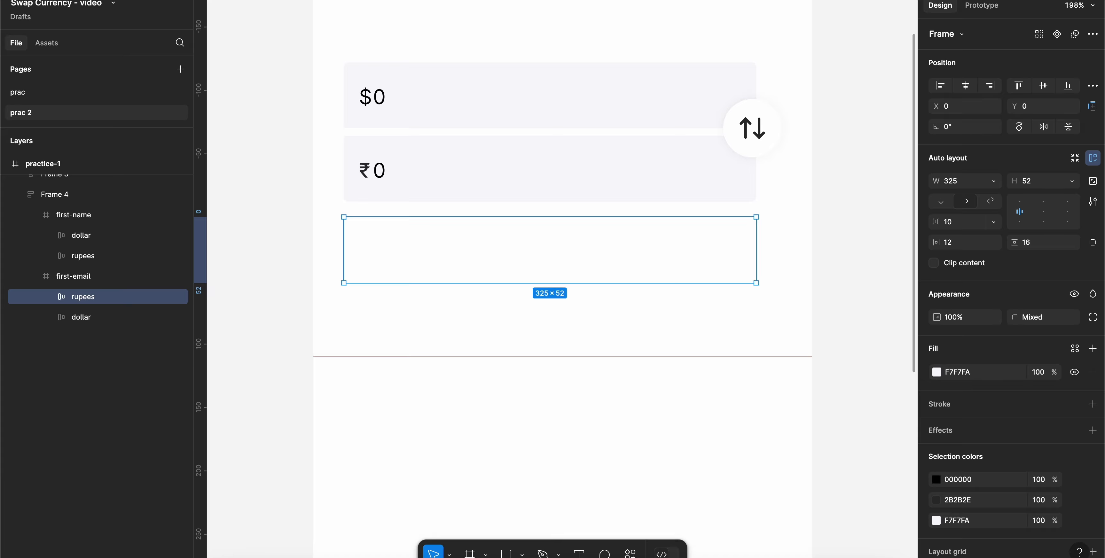
pyautogui.moveTo(575, 1); pyautogui.dragTo(561, 283)
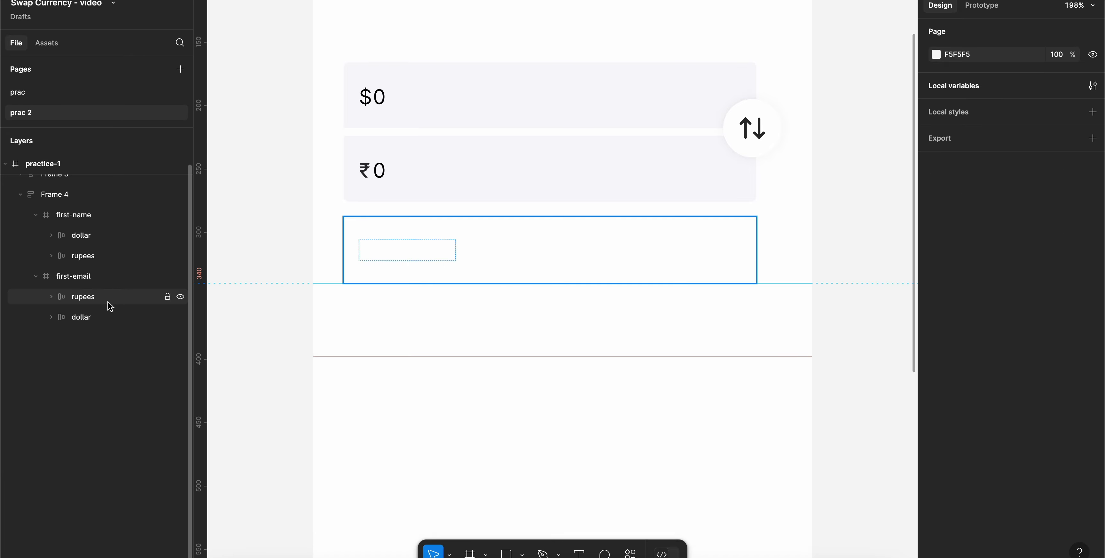
pyautogui.click(110, 317)
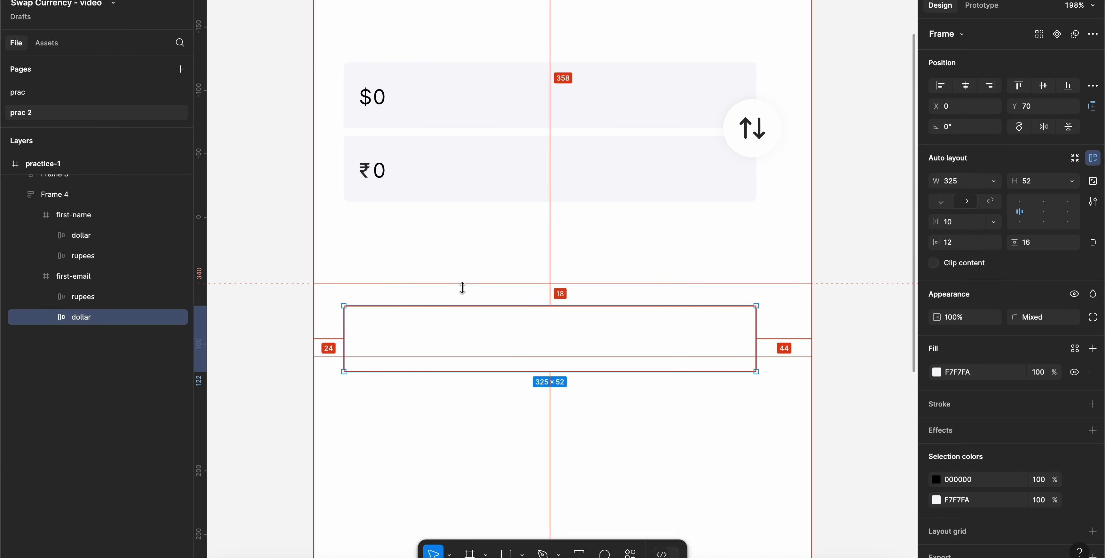
pyautogui.hotkey('shift', 'Up')
pyautogui.press('Up')
pyautogui.press('Up')
pyautogui.press('alt')
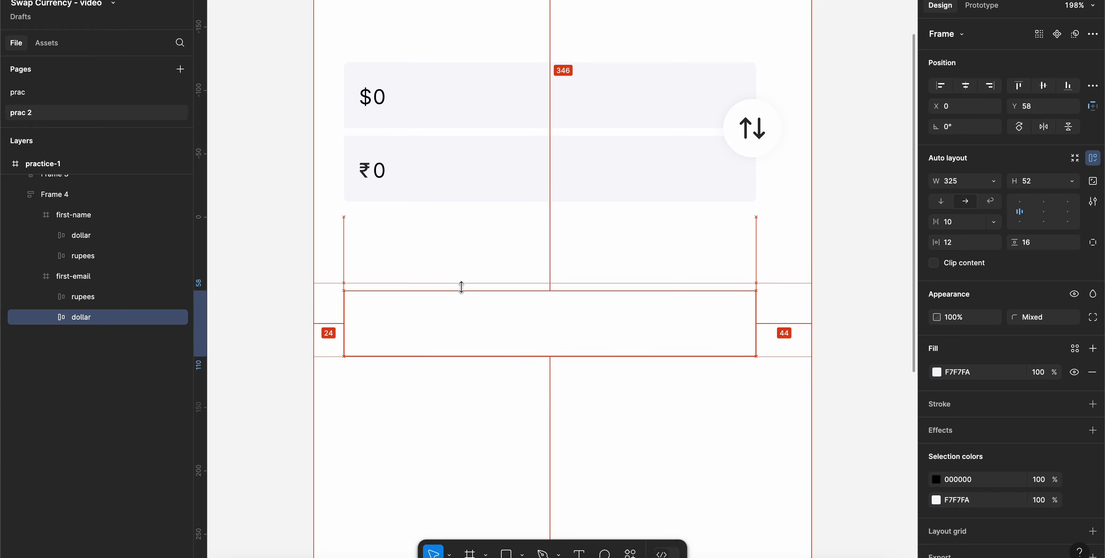
pyautogui.scroll(-5, 443, 283)
pyautogui.click(316, 250)
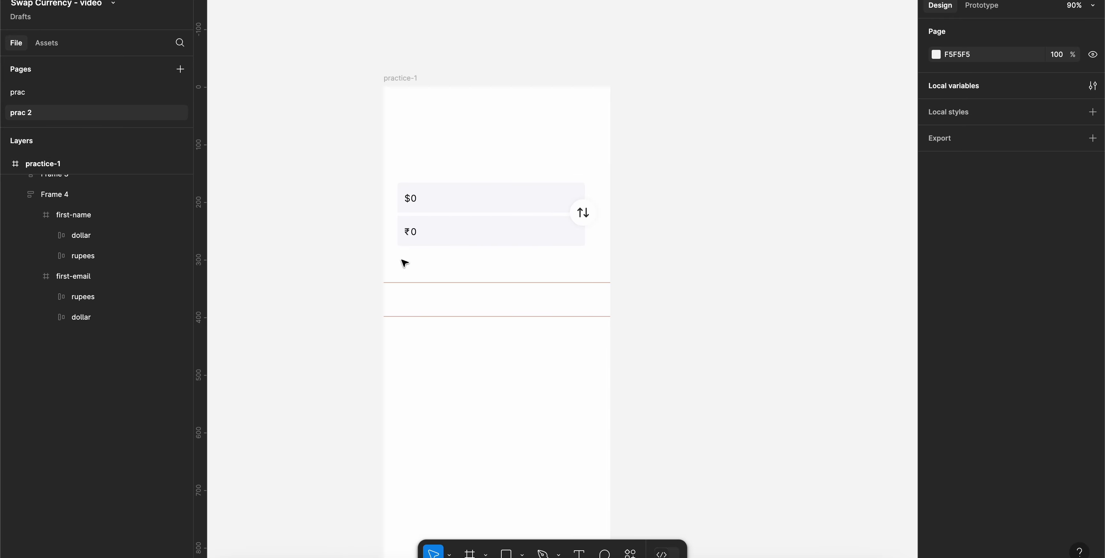
# - Collapse the first-email frame and hide it
pyautogui.click(36, 277)
pyautogui.click(180, 276)
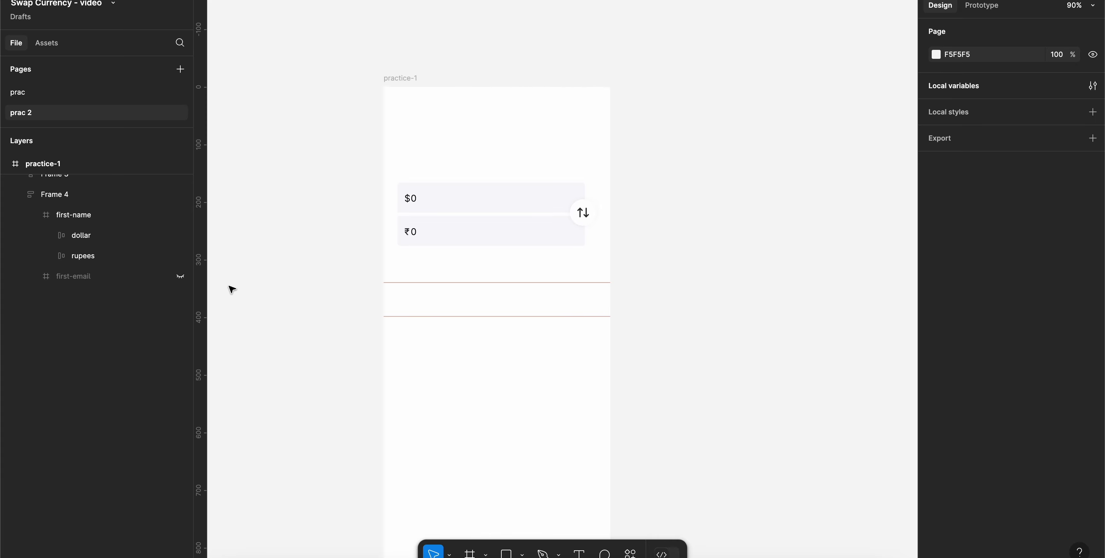
pyautogui.click(105, 215)
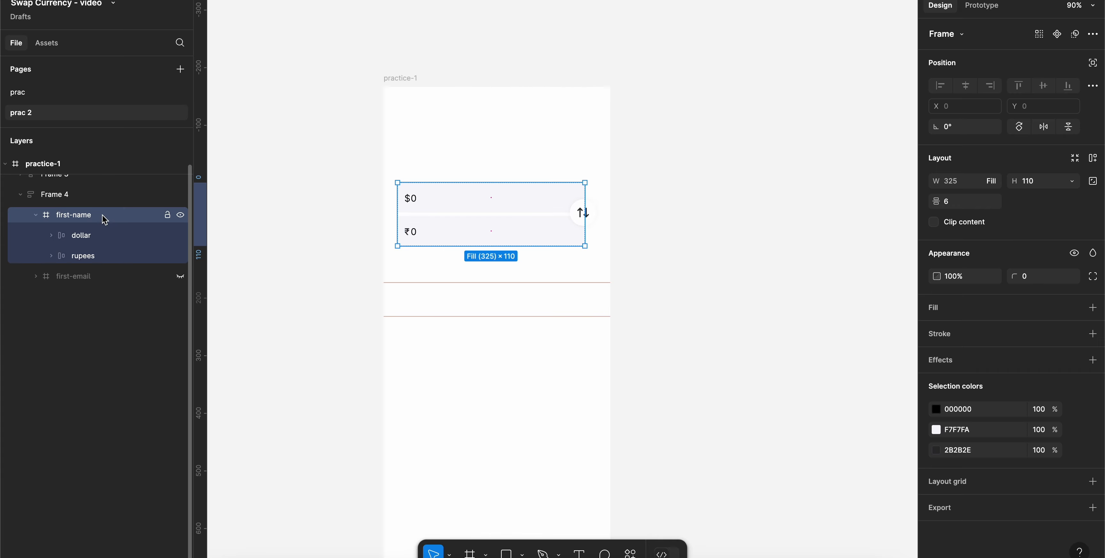
pyautogui.click(345, 222)
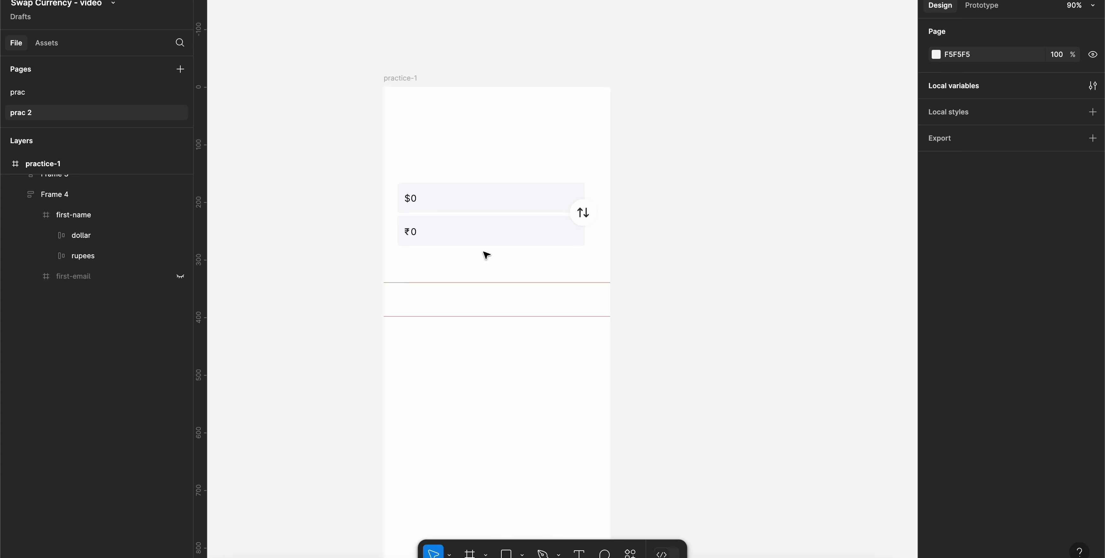
# - Expand the first set's dollar and rupees layers and check which variables their amount texts are bound to
pyautogui.click(51, 236)
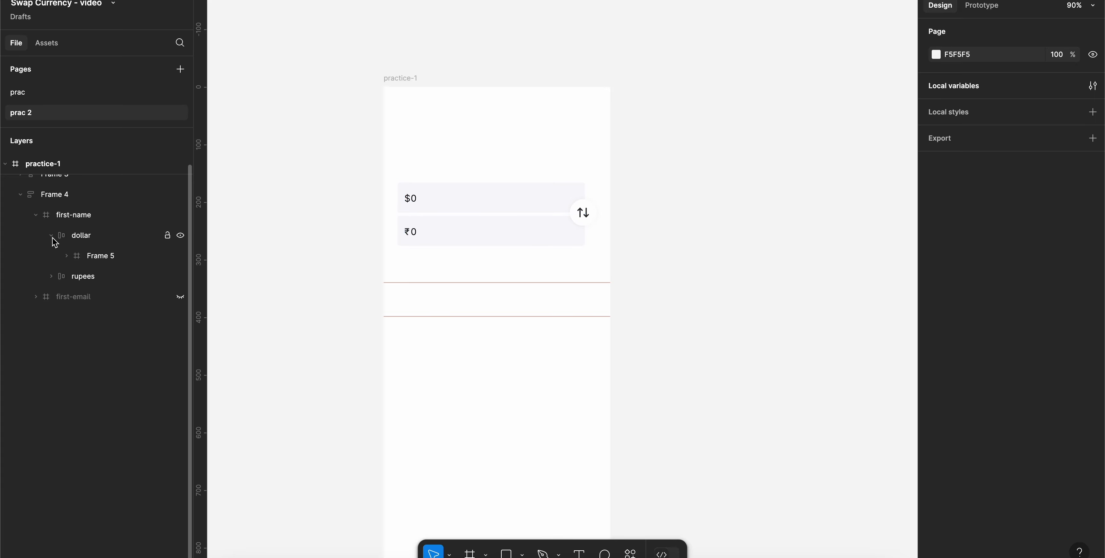
pyautogui.click(67, 255)
pyautogui.click(118, 300)
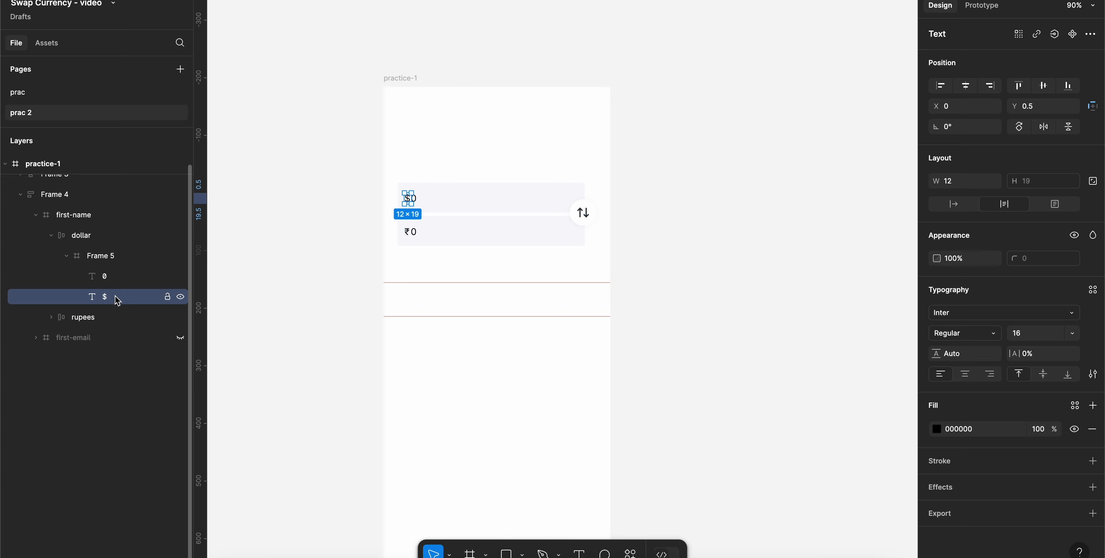
pyautogui.click(116, 279)
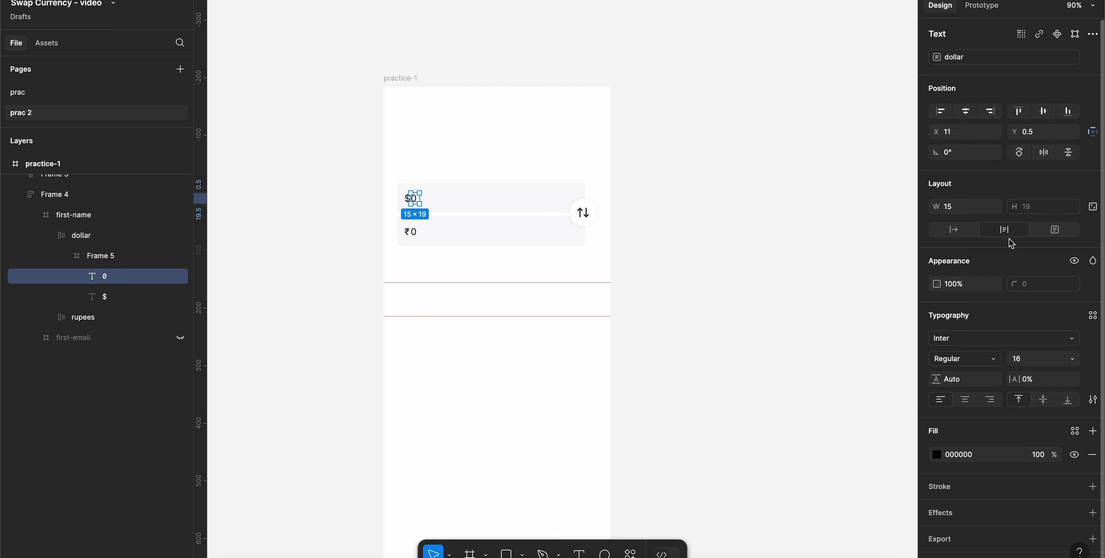
pyautogui.click(52, 318)
pyautogui.click(66, 338)
pyautogui.click(128, 379)
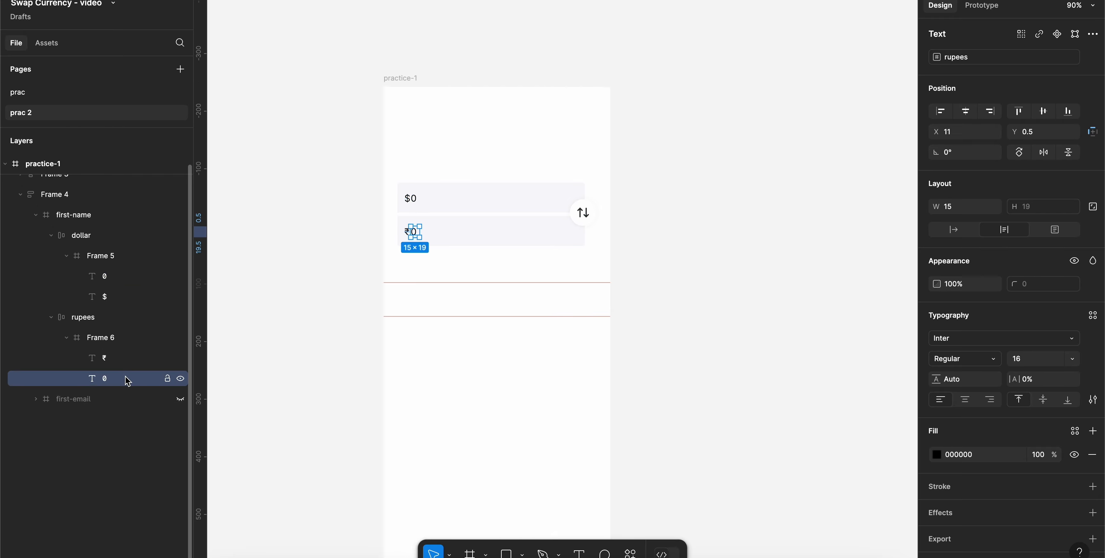
# - Expand the second set's rupees layers and bind the ₹ text layer to the rupees variable
pyautogui.click(37, 399)
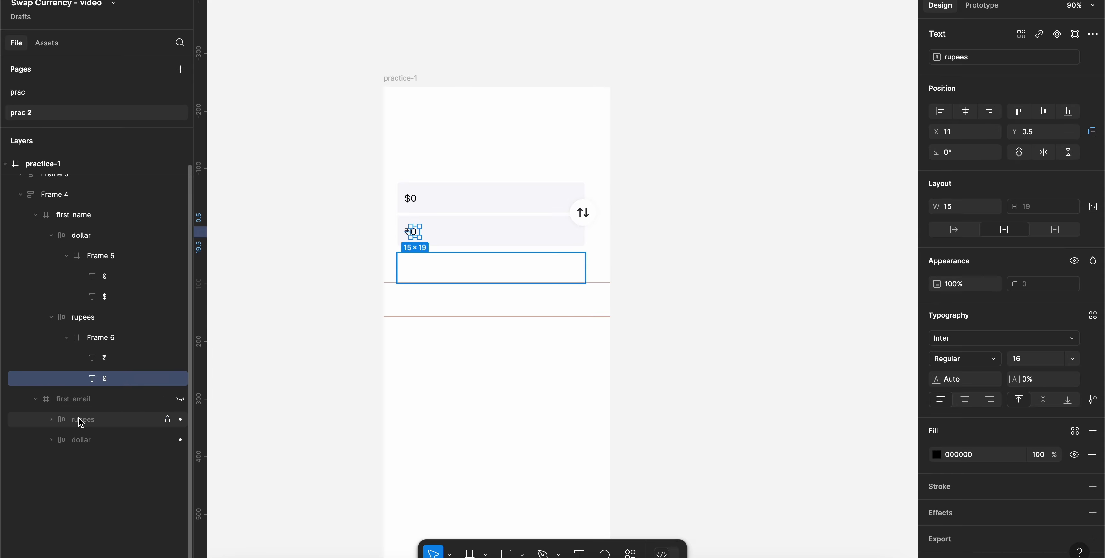
pyautogui.click(52, 422)
pyautogui.click(66, 440)
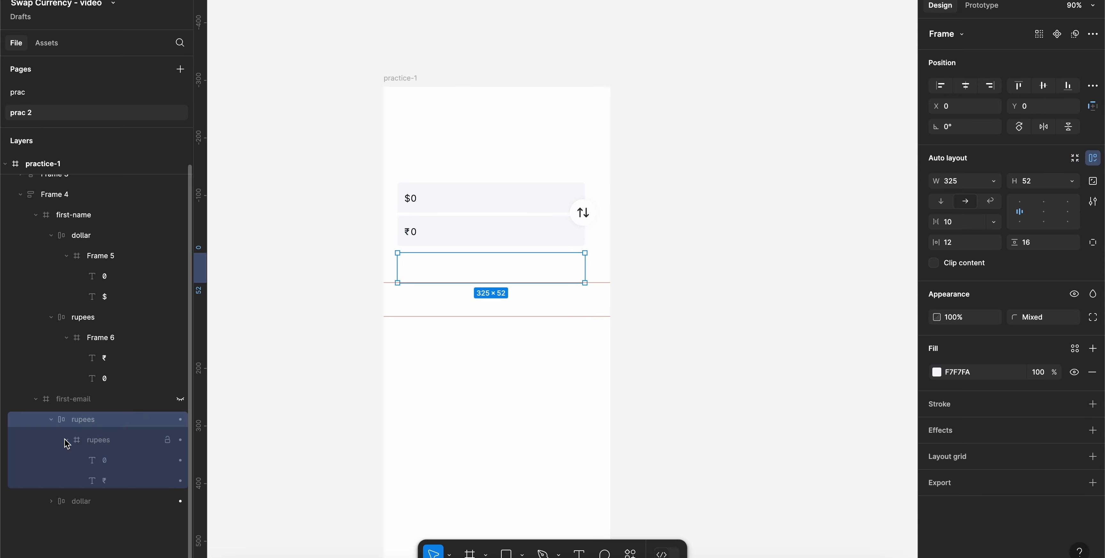
pyautogui.click(124, 483)
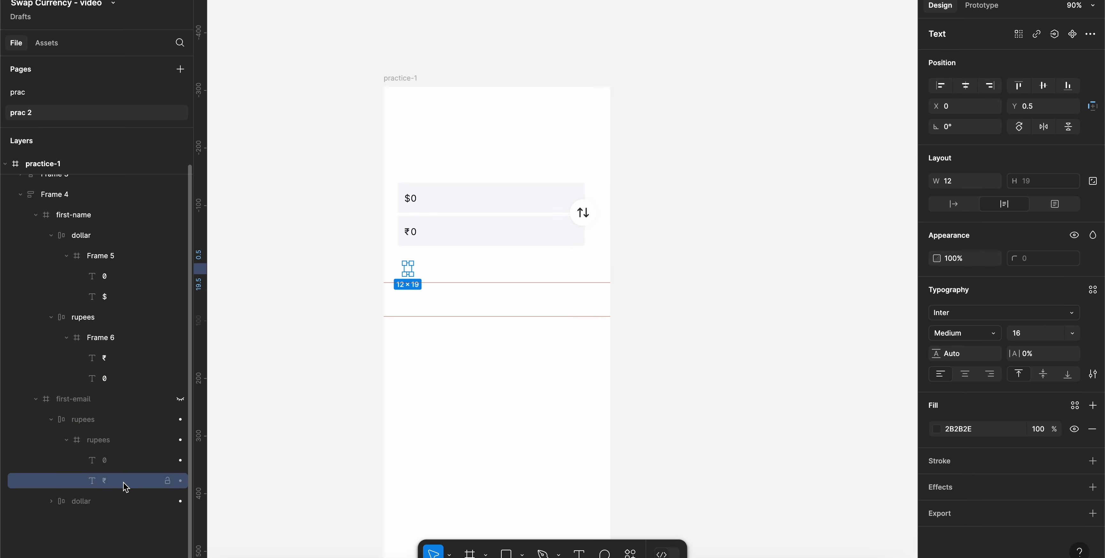
pyautogui.click(1055, 35)
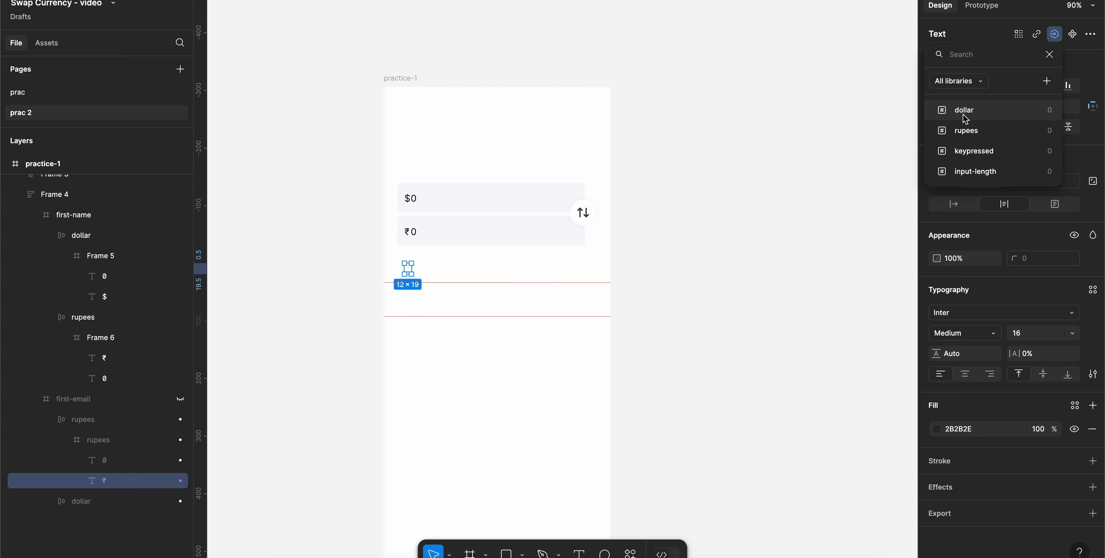
pyautogui.click(969, 131)
# - Expand the second set's dollar layer and check the variable bindings of its amount and of the rupees text
pyautogui.click(52, 503)
pyautogui.click(107, 557)
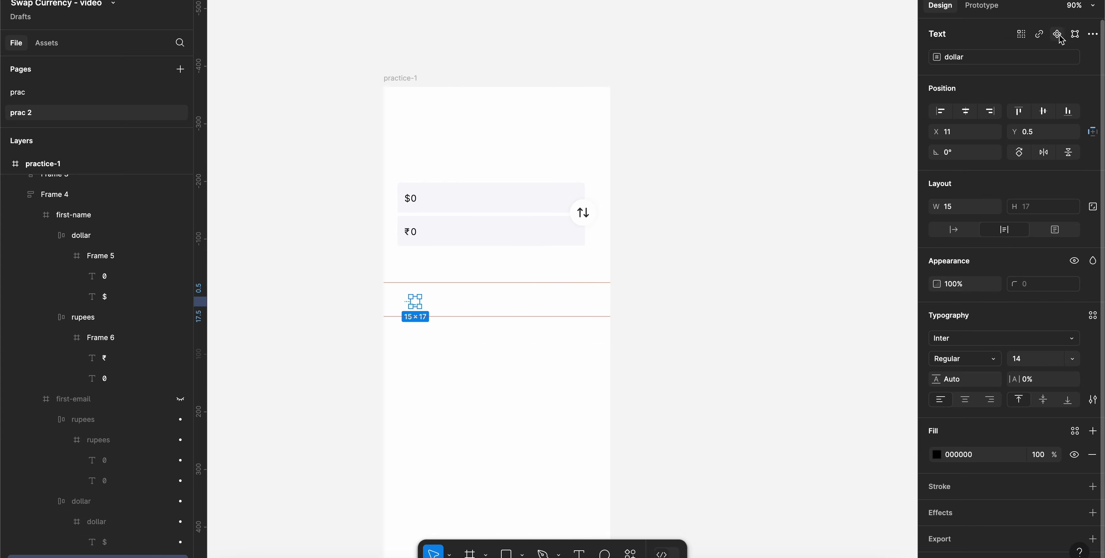
pyautogui.click(121, 479)
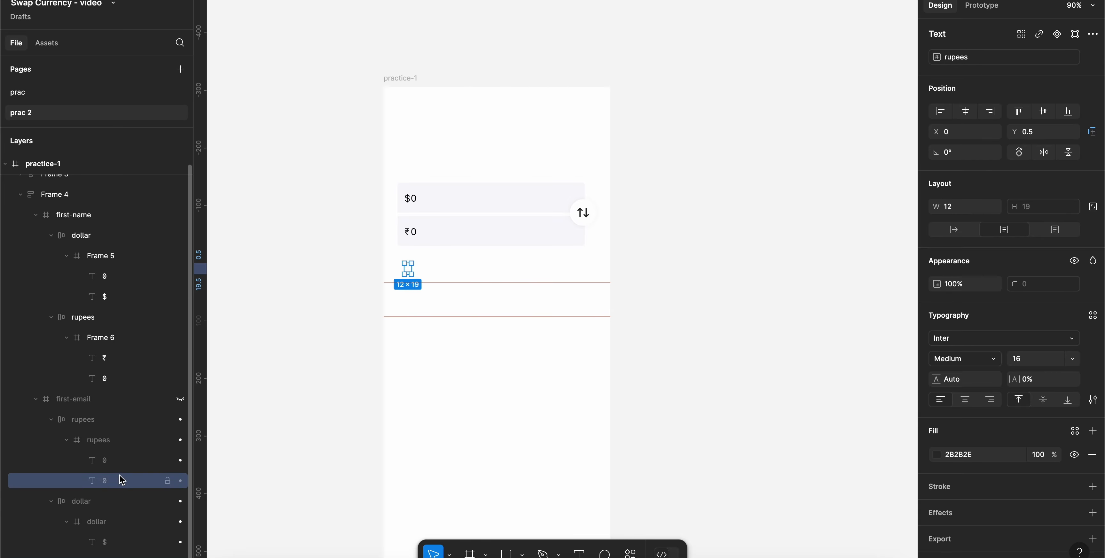
pyautogui.click(368, 262)
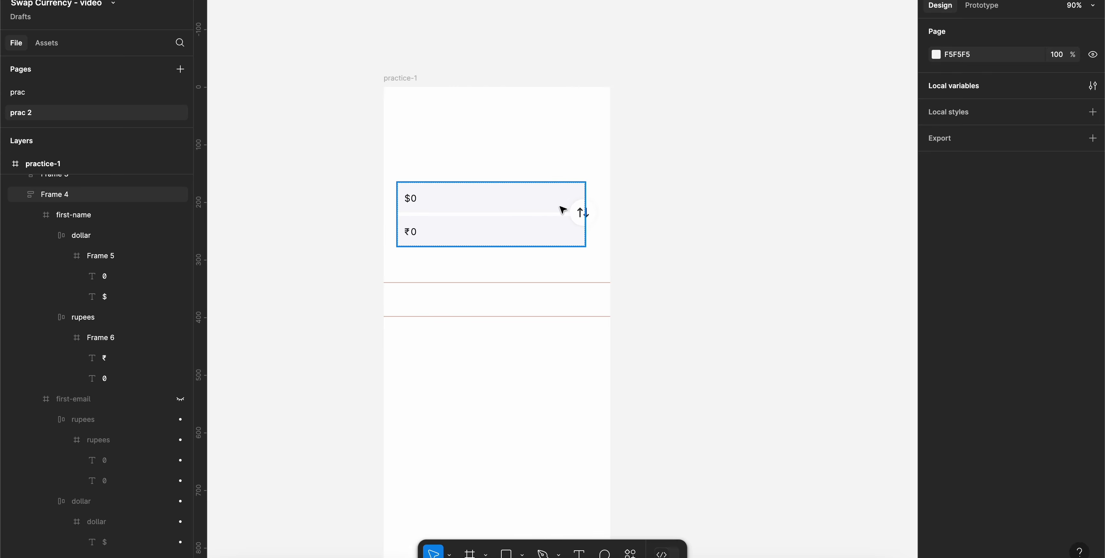
# - Add a text layer reading 1 outside the practice-1 frame and paste the copied SF Pro Display Regular 36 text properties onto it
pyautogui.hscroll(-5, 563, 210)
pyautogui.scroll(-1, 563, 210)
pyautogui.press('t')
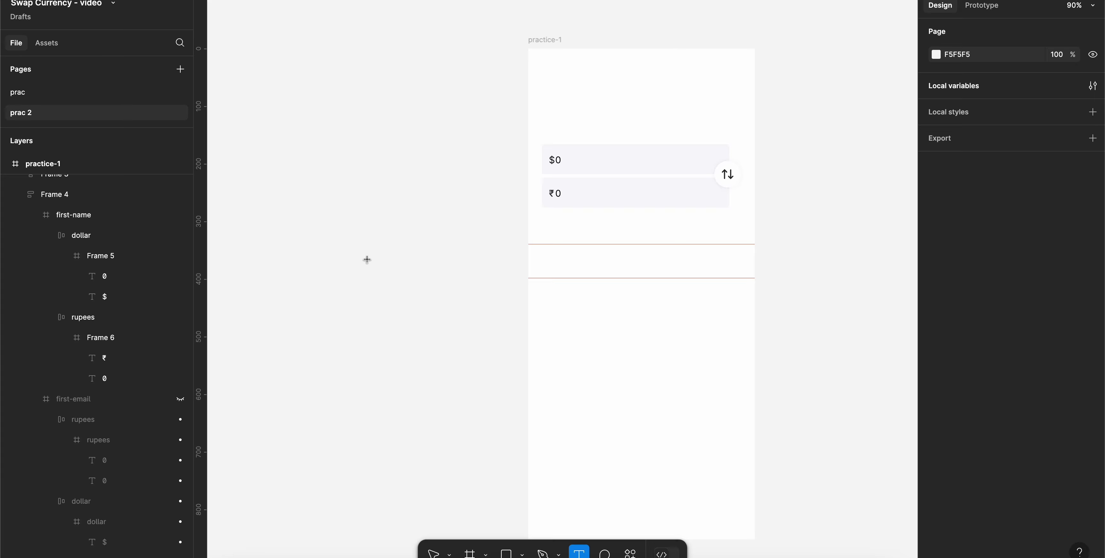
pyautogui.click(377, 259)
pyautogui.write('1')
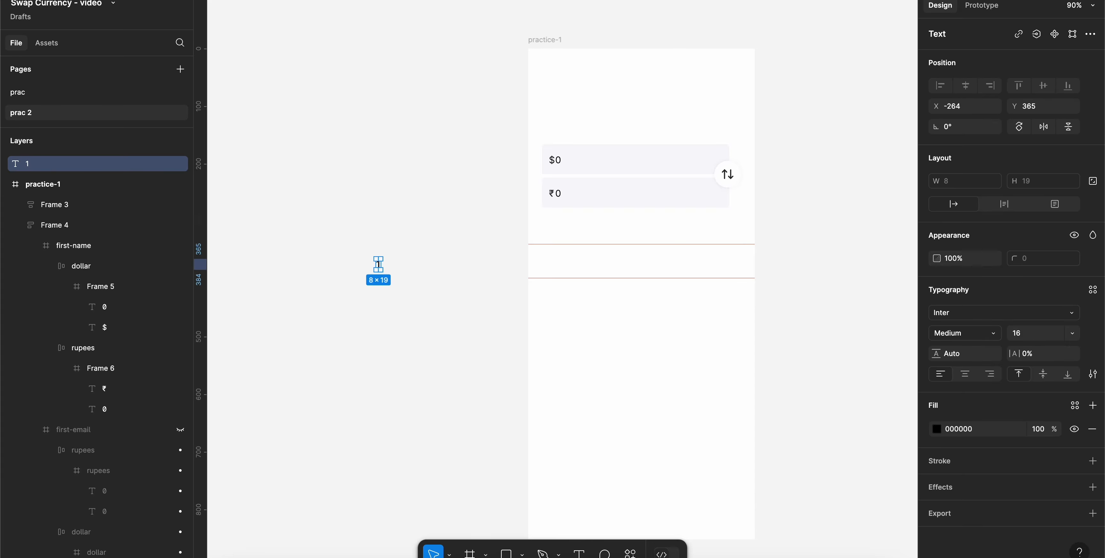
pyautogui.click(424, 262)
pyautogui.moveTo(353, 240); pyautogui.dragTo(402, 293)
pyautogui.press('alt+super+v')
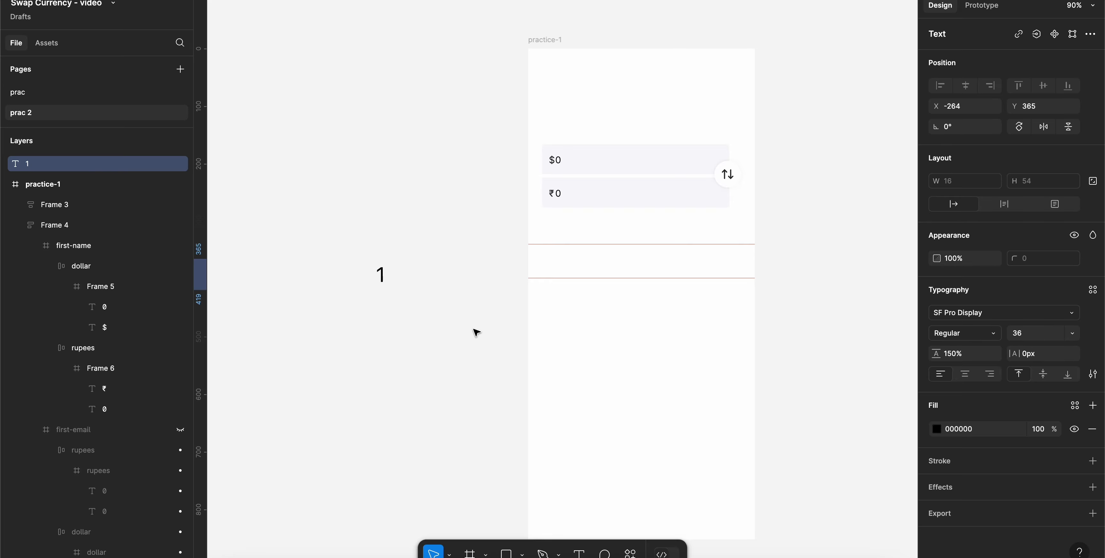
# - Resize the text layer reading 1 to a width of 124.33 and a height of 74
pyautogui.scroll(5, 381, 290)
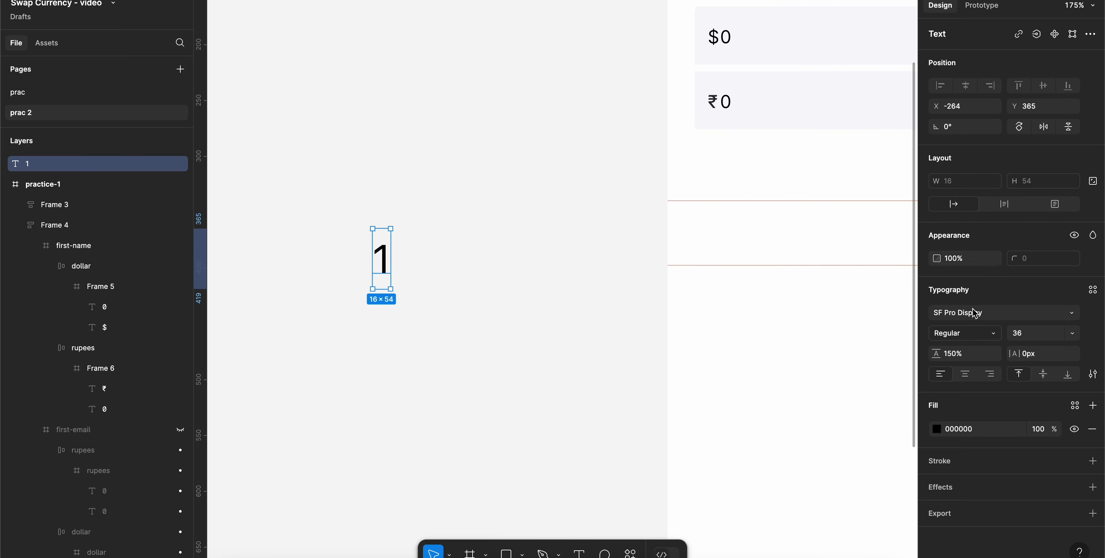
pyautogui.click(1003, 205)
pyautogui.click(963, 182)
pyautogui.write('124.33')
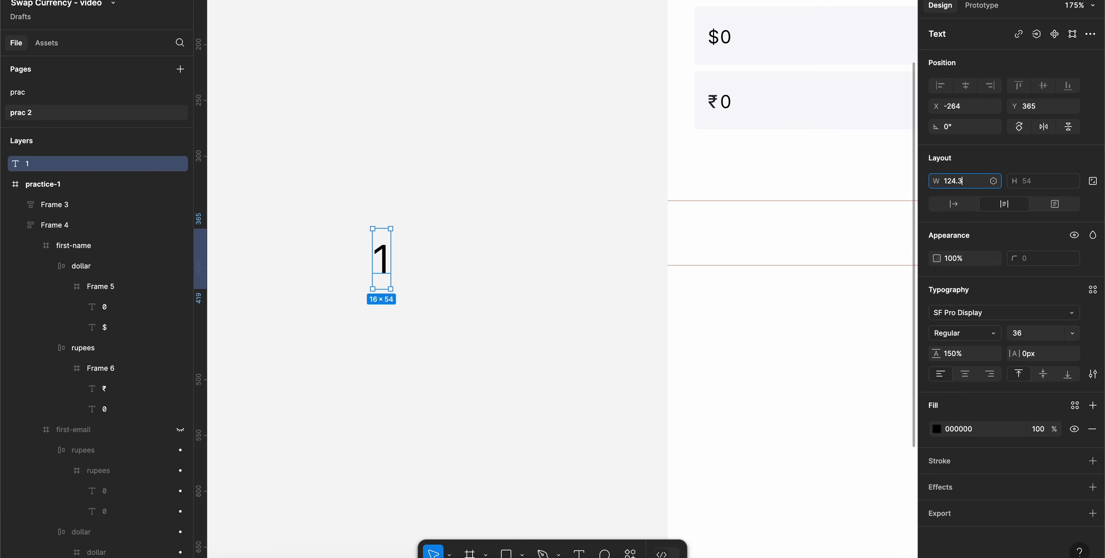
pyautogui.press('Return')
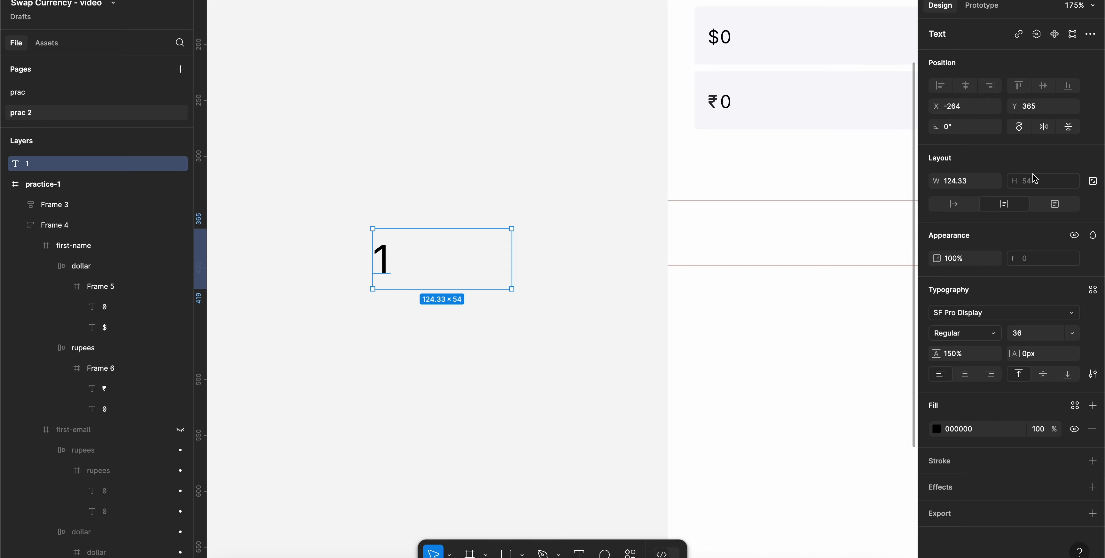
pyautogui.click(1050, 183)
pyautogui.hotkey('shift', 'Up')
pyautogui.hotkey('shift', 'Up')
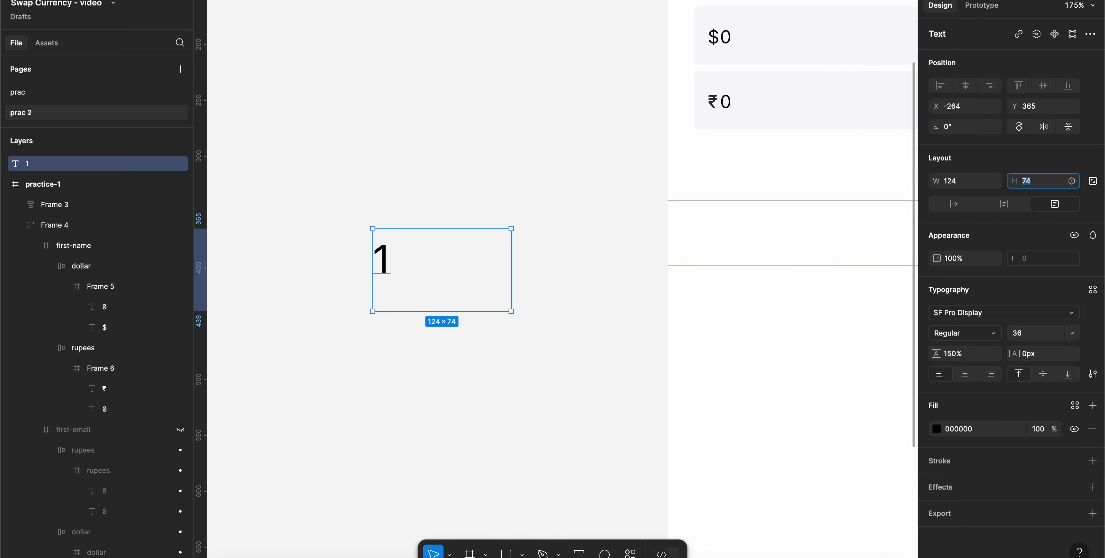
pyautogui.press('Return')
# - Center the 1 text horizontally and vertically in its box and move it to about X -359, Y 307
pyautogui.click(965, 374)
pyautogui.click(1043, 374)
pyautogui.click(397, 156)
pyautogui.moveTo(394, 152); pyautogui.dragTo(549, 358)
pyautogui.scroll(-4, 548, 358)
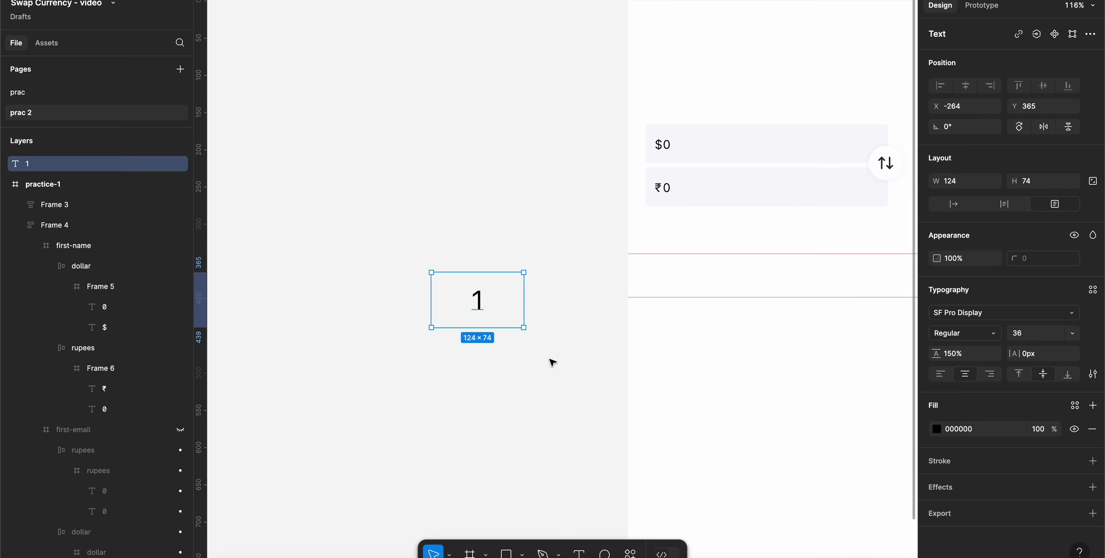
pyautogui.scroll(-1, 548, 358)
pyautogui.moveTo(429, 283); pyautogui.dragTo(398, 245)
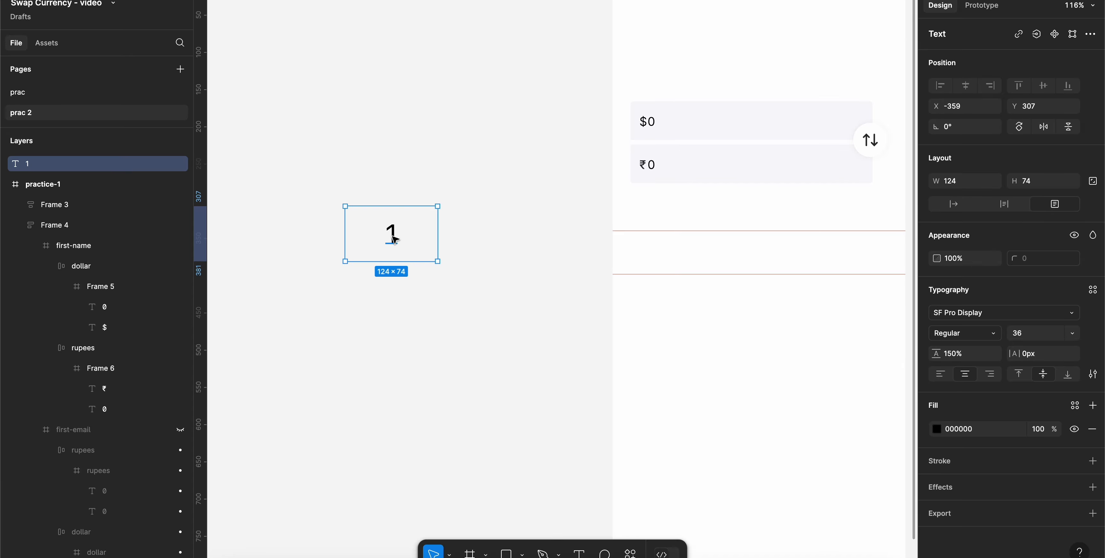
# - Wrap the 1 text in an auto layout frame and set the frame's width to 124.33
pyautogui.rightClick(394, 239)
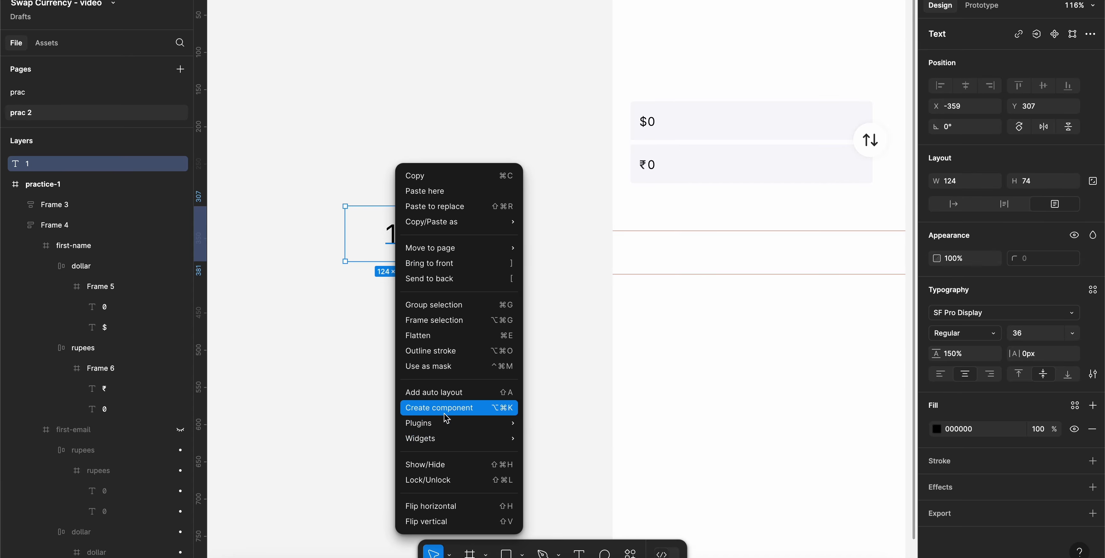
pyautogui.press('Escape')
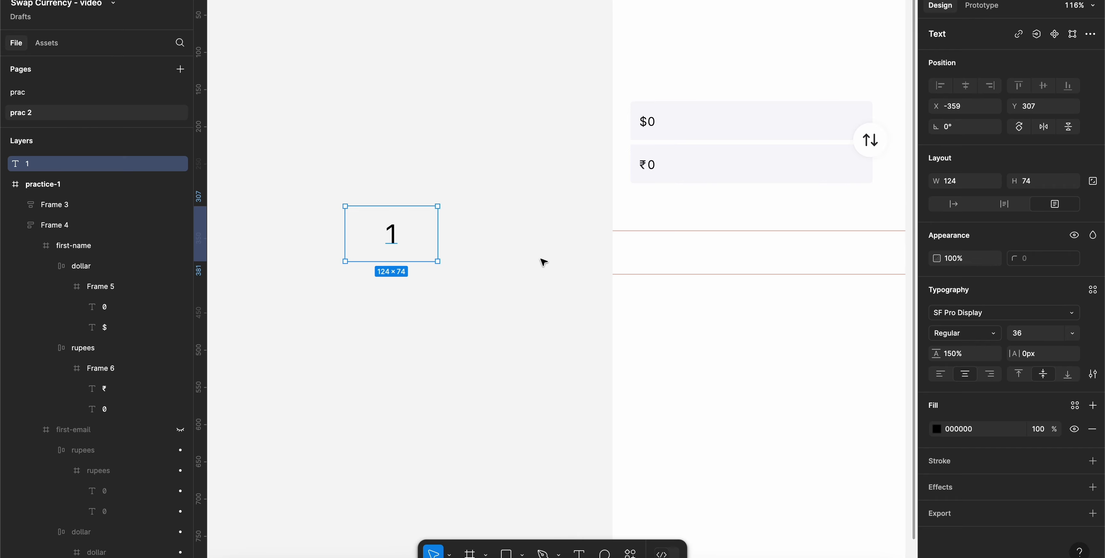
pyautogui.hotkey('shift', 'a')
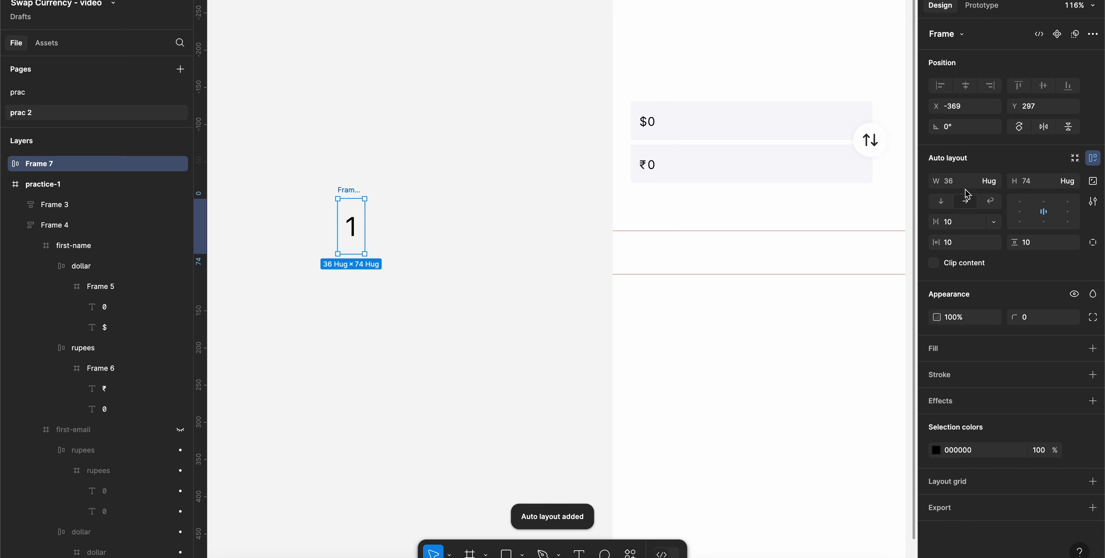
pyautogui.click(957, 182)
pyautogui.write('124.33')
pyautogui.press('Return')
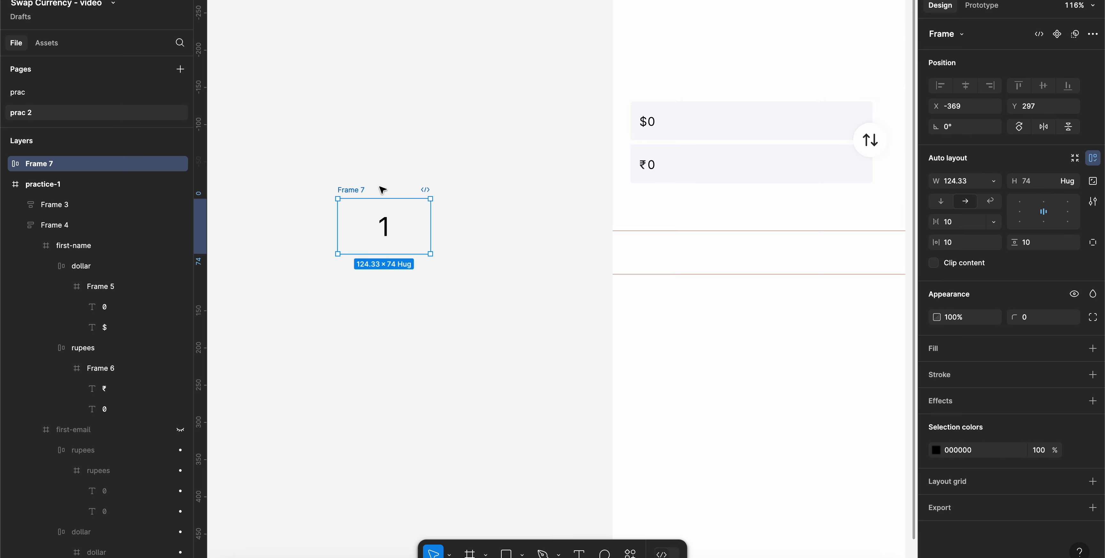
# - Duplicate the number frame directly below the original and recolor the copy's 1 text to light grey C7C7C7
pyautogui.moveTo(353, 190); pyautogui.dragTo(359, 267)
pyautogui.doubleClick(384, 301)
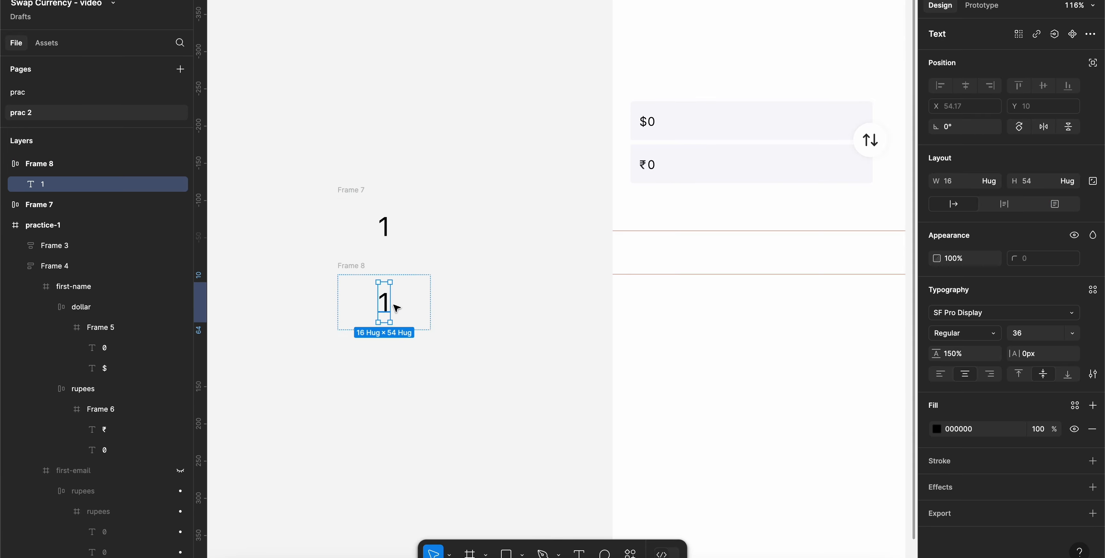
pyautogui.click(938, 430)
pyautogui.moveTo(801, 317); pyautogui.dragTo(771, 291)
pyautogui.click(905, 216)
pyautogui.click(469, 190)
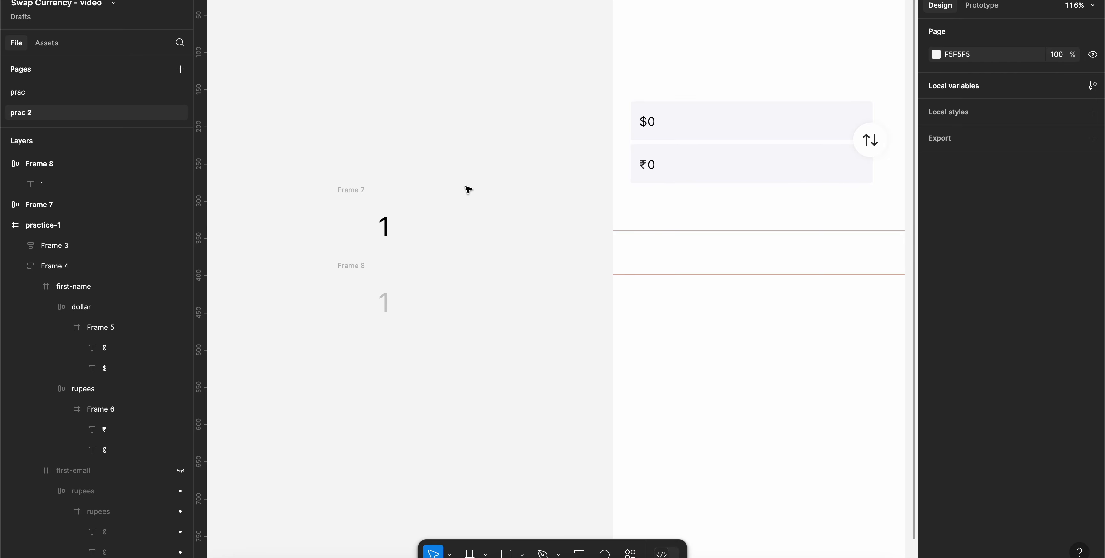
# - Combine the black and grey number frames into a component set and name it number-set
pyautogui.moveTo(313, 153); pyautogui.dragTo(466, 387)
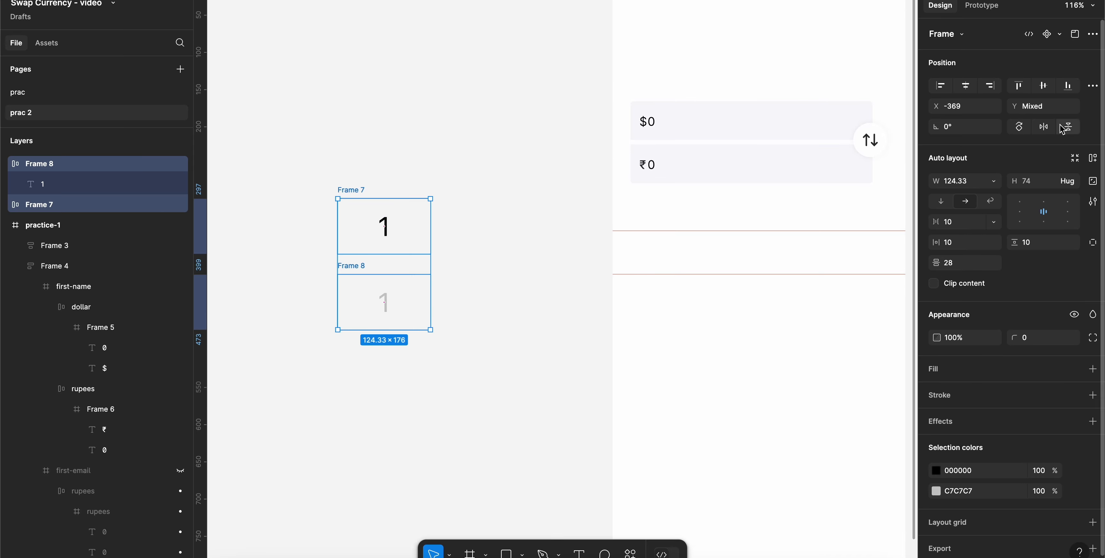
pyautogui.click(1060, 34)
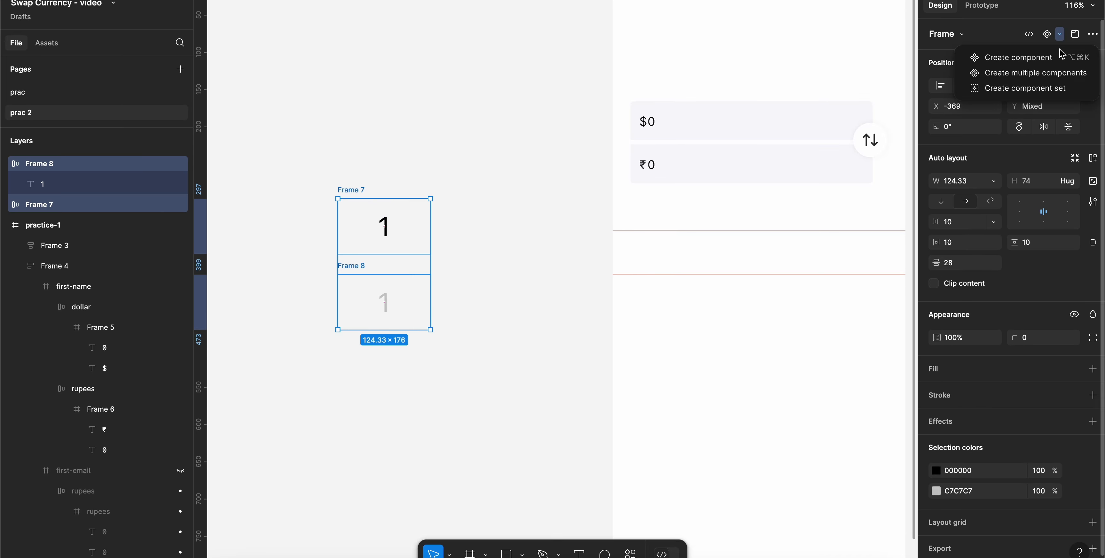
pyautogui.click(1043, 88)
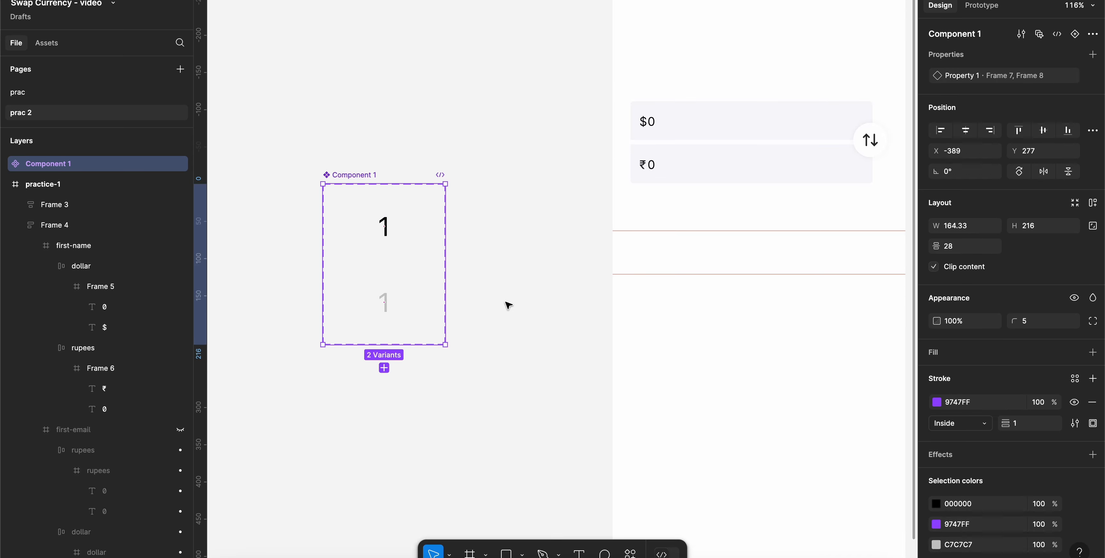
pyautogui.doubleClick(359, 174)
pyautogui.write('number-set')
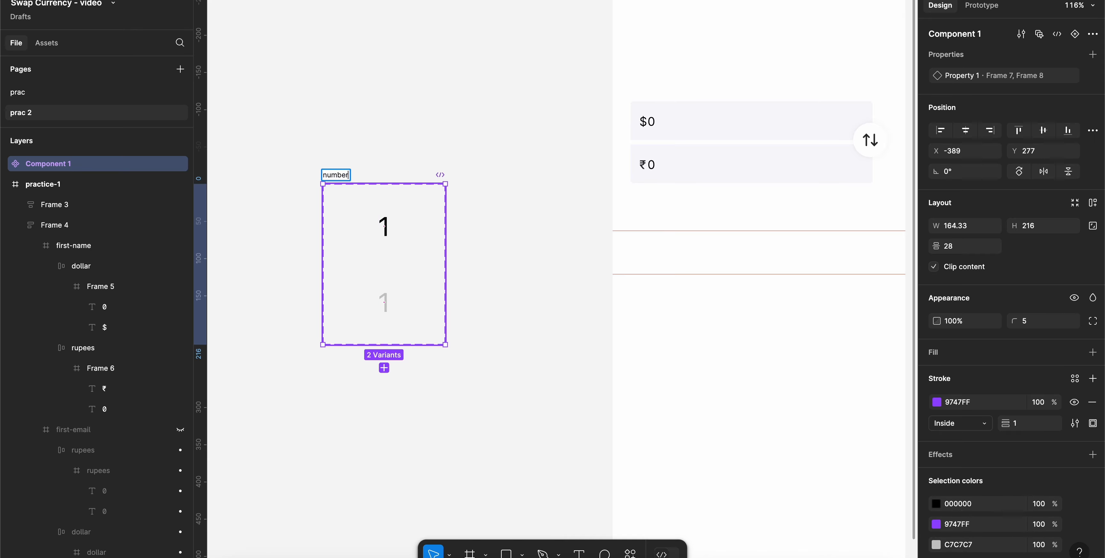
pyautogui.press('Return')
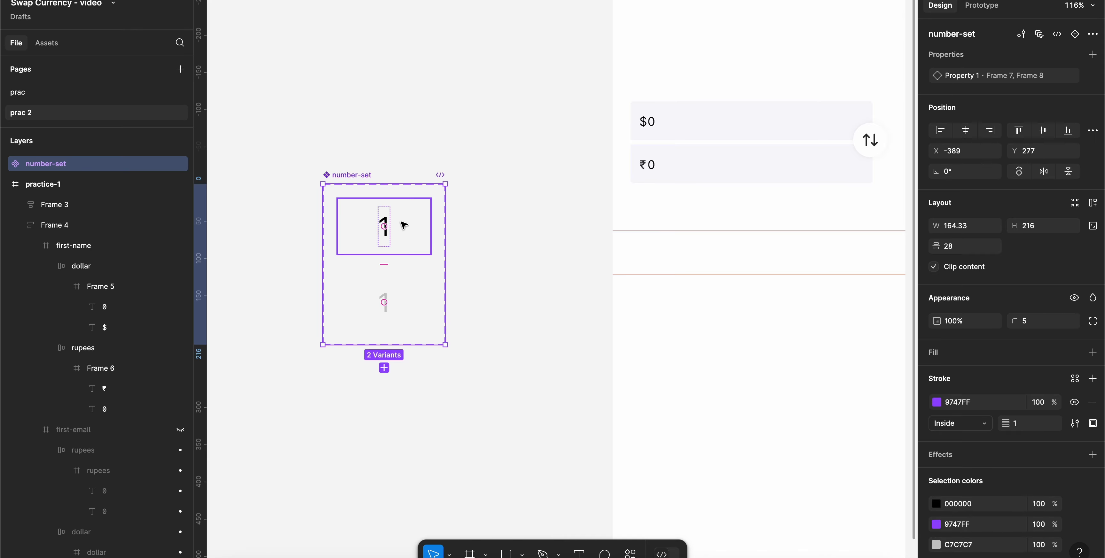
# - Set the variant property value to true for the black number and false for the grey number
pyautogui.click(412, 223)
pyautogui.click(1050, 79)
pyautogui.write('true')
pyautogui.press('Return')
pyautogui.click(412, 303)
pyautogui.click(1042, 75)
pyautogui.write('false')
pyautogui.press('Return')
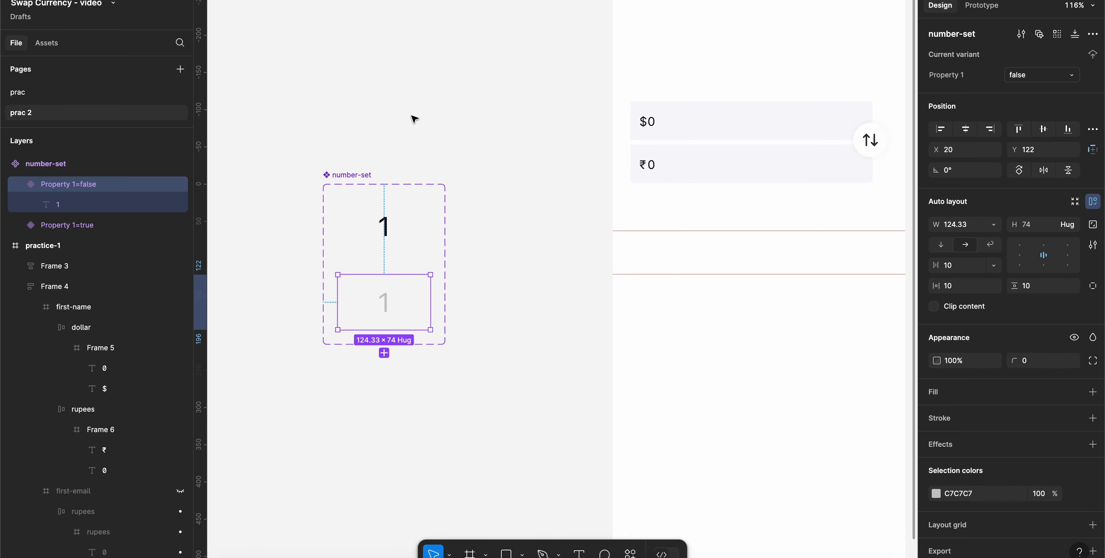
# - Rename the number-set component's variant property to stage
pyautogui.click(346, 175)
pyautogui.doubleClick(957, 75)
pyautogui.write('st')
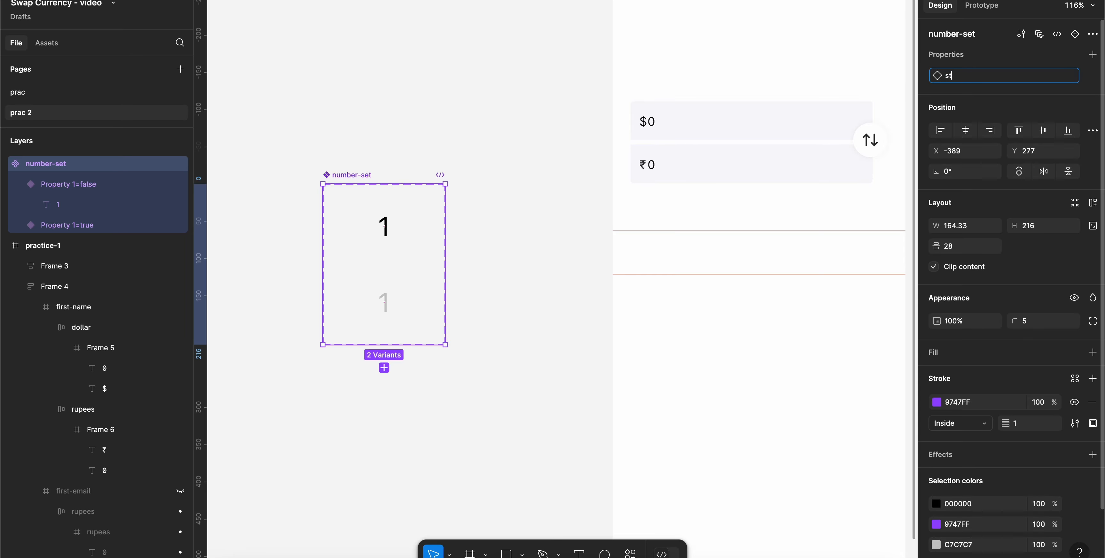
pyautogui.write('age')
pyautogui.press('Return')
pyautogui.click(362, 150)
# - Copy the stage=true variant into the practice-1 frame as an instance and place it near the left edge below the guides
pyautogui.click(402, 206)
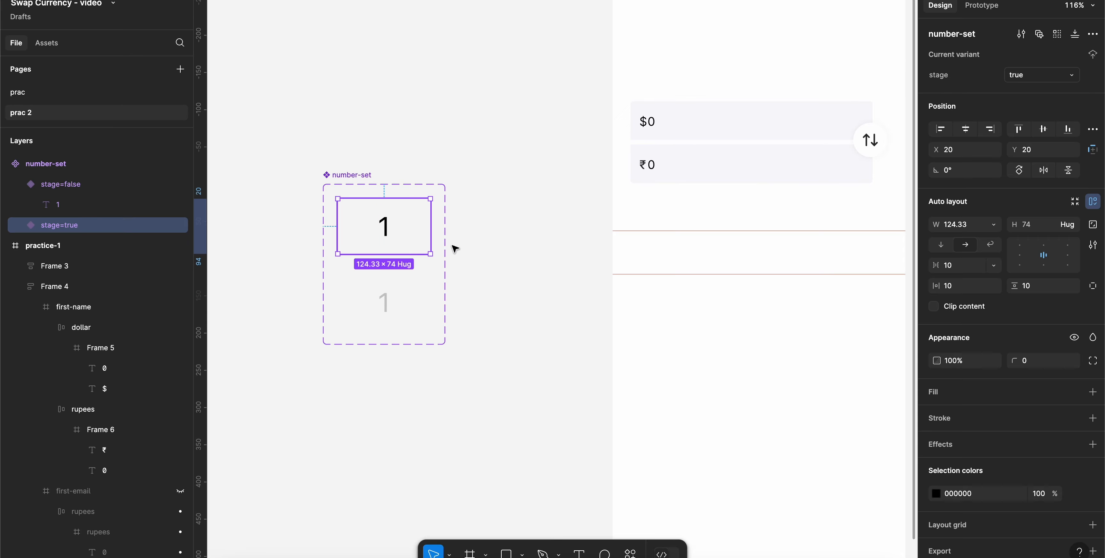
pyautogui.scroll(-8, 502, 272)
pyautogui.hscroll(6, 502, 271)
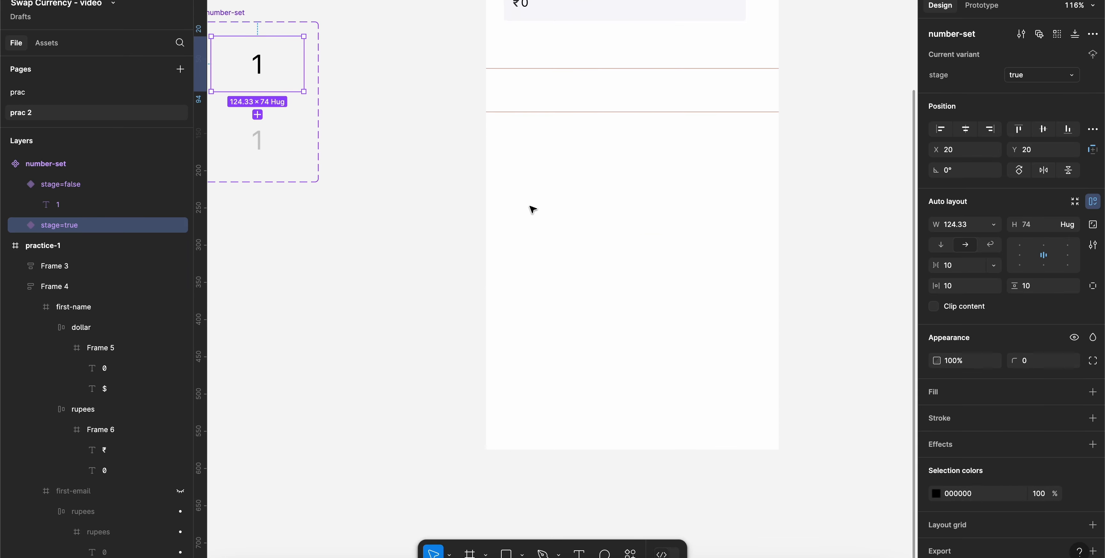
pyautogui.click(530, 207)
pyautogui.rightClick(532, 195)
pyautogui.click(562, 129)
pyautogui.scroll(5, 567, 238)
pyautogui.moveTo(627, 183); pyautogui.dragTo(499, 179)
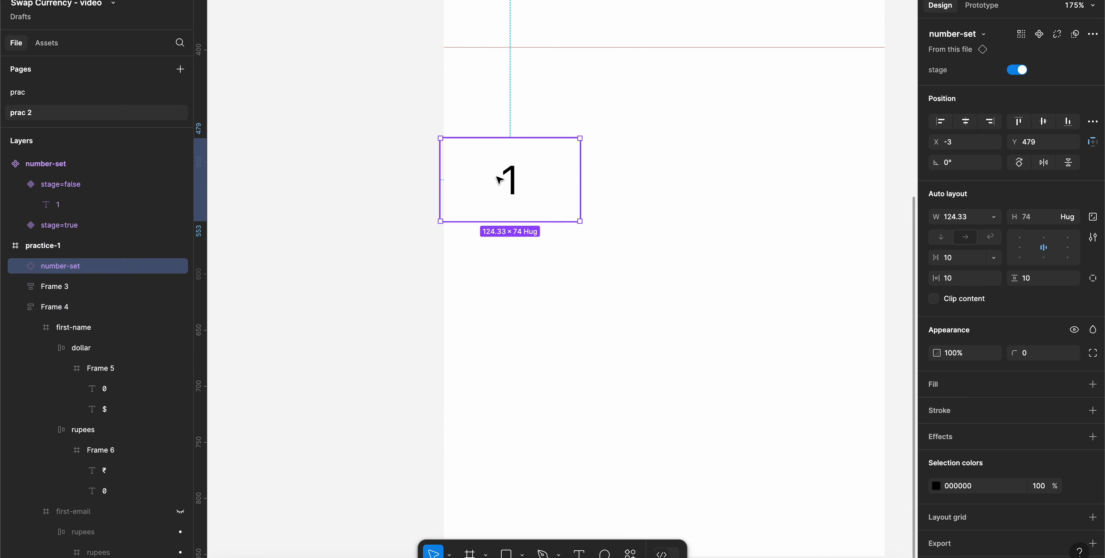
# - Wrap the number-set instance in an auto layout frame and align that frame to practice-1's left edge at X 0
pyautogui.hotkey('shift', 'a')
pyautogui.click(499, 97)
pyautogui.moveTo(475, 170); pyautogui.dragTo(481, 169)
pyautogui.scroll(-3, 481, 170)
pyautogui.scroll(-2, 482, 171)
pyautogui.hscroll(2, 482, 171)
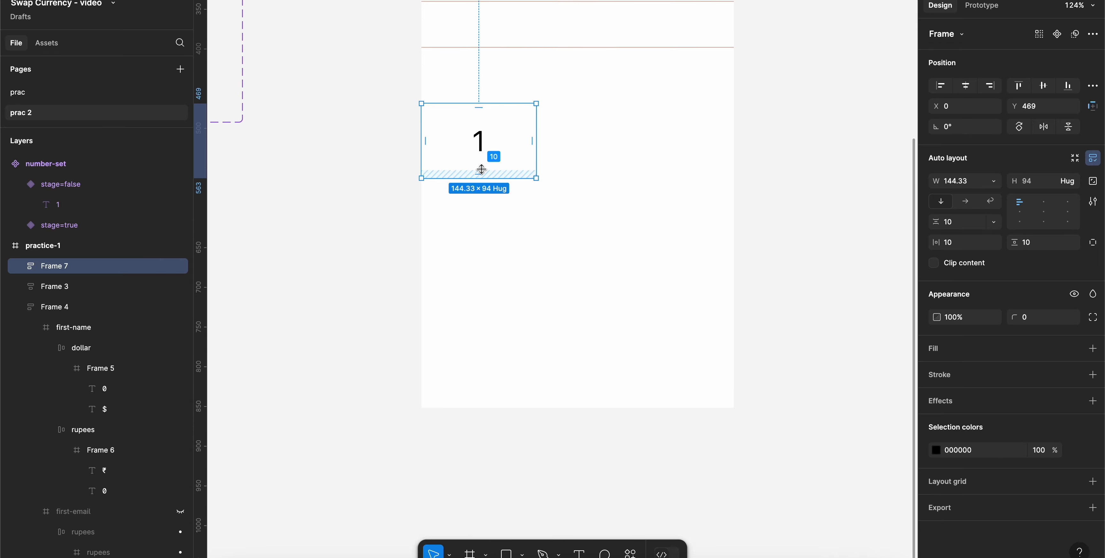
pyautogui.scroll(3, 481, 170)
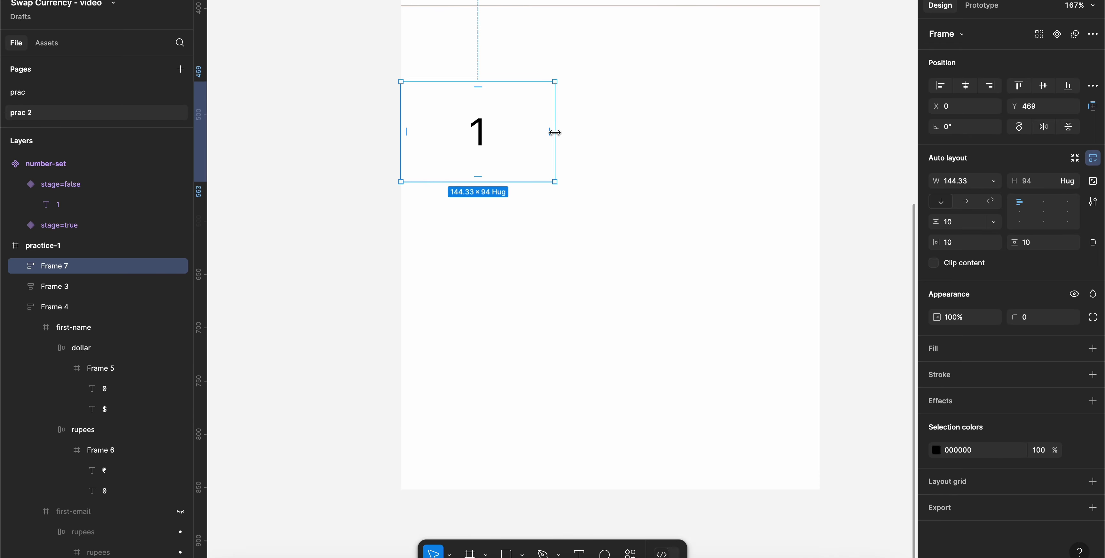
# - Duplicate the number-set instance twice inside Frame 7 so the frame holds three instances
pyautogui.hotkey('ctrl', 'd')
pyautogui.hotkey('ctrl', 'z')
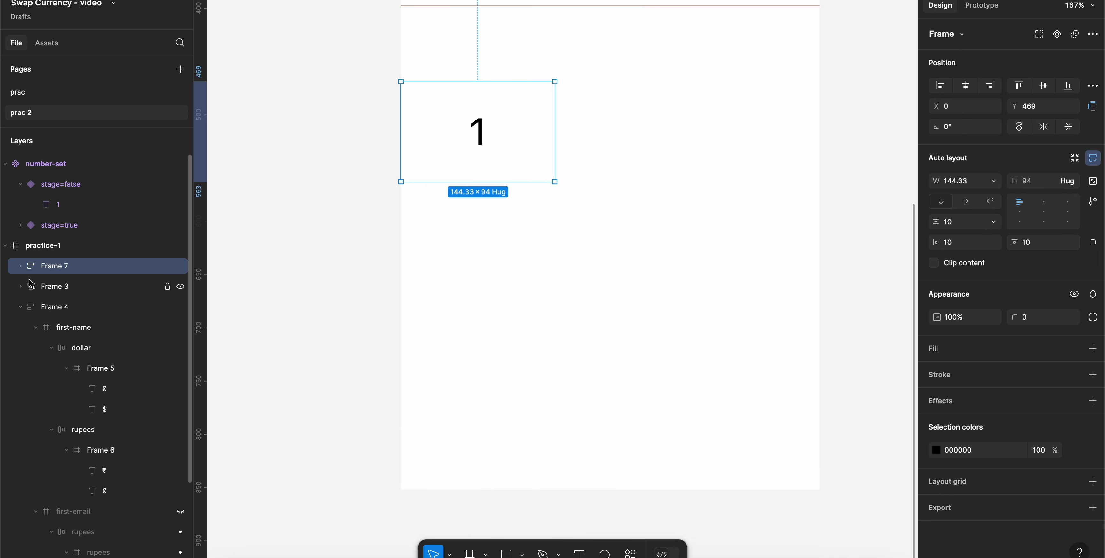
pyautogui.click(21, 266)
pyautogui.click(76, 287)
pyautogui.hotkey('ctrl', 'd')
pyautogui.hotkey('ctrl', 'd')
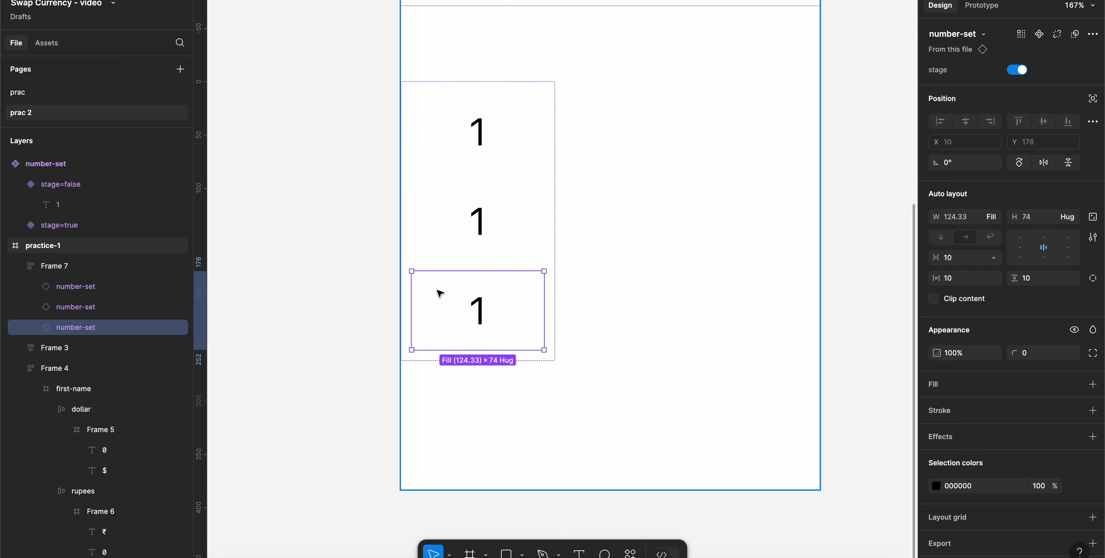
# - Switch Frame 7's auto layout to horizontal and widen it to practice-1's full width of 393
pyautogui.click(552, 128)
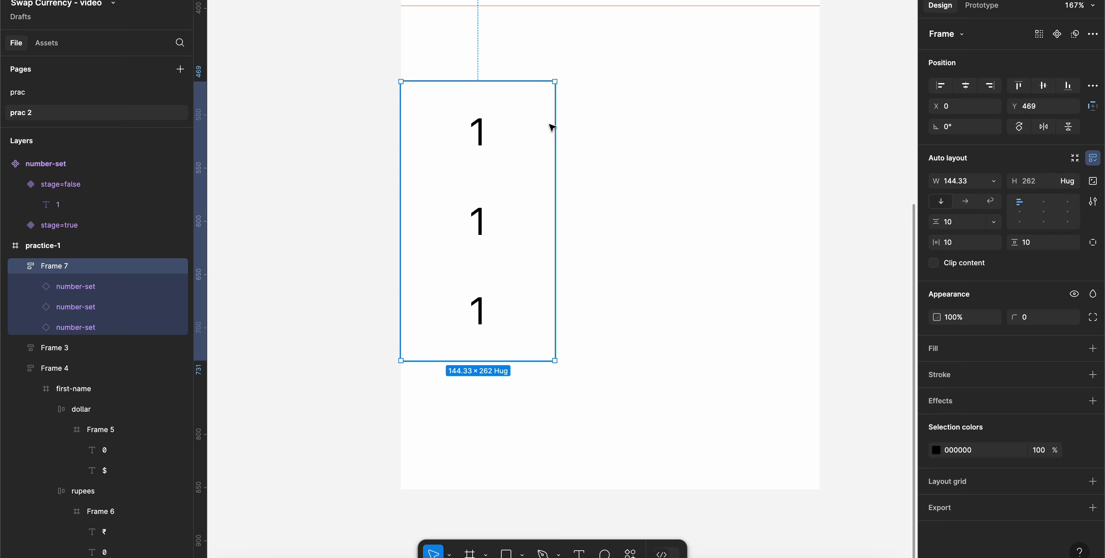
pyautogui.click(971, 198)
pyautogui.click(995, 181)
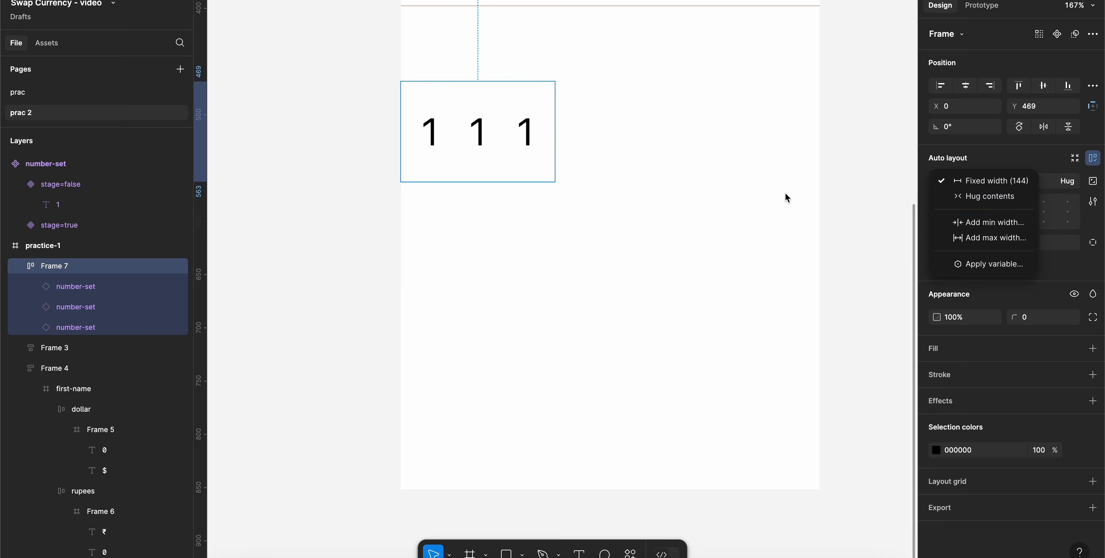
pyautogui.click(797, 200)
pyautogui.scroll(-1, 670, 158)
pyautogui.moveTo(561, 133); pyautogui.dragTo(815, 140)
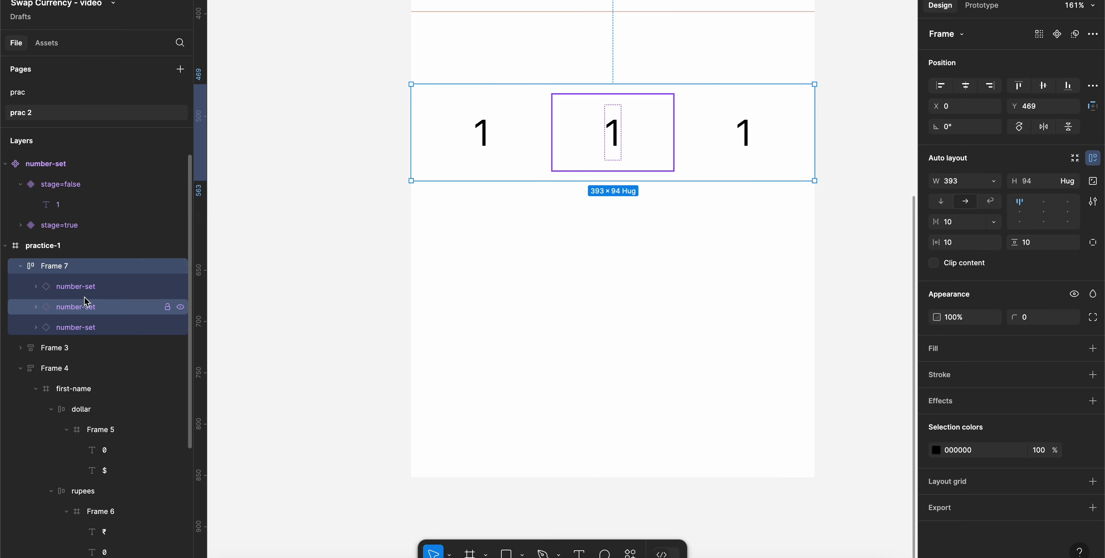
# - Set Frame 7's horizontal and vertical padding to 0
pyautogui.click(86, 286)
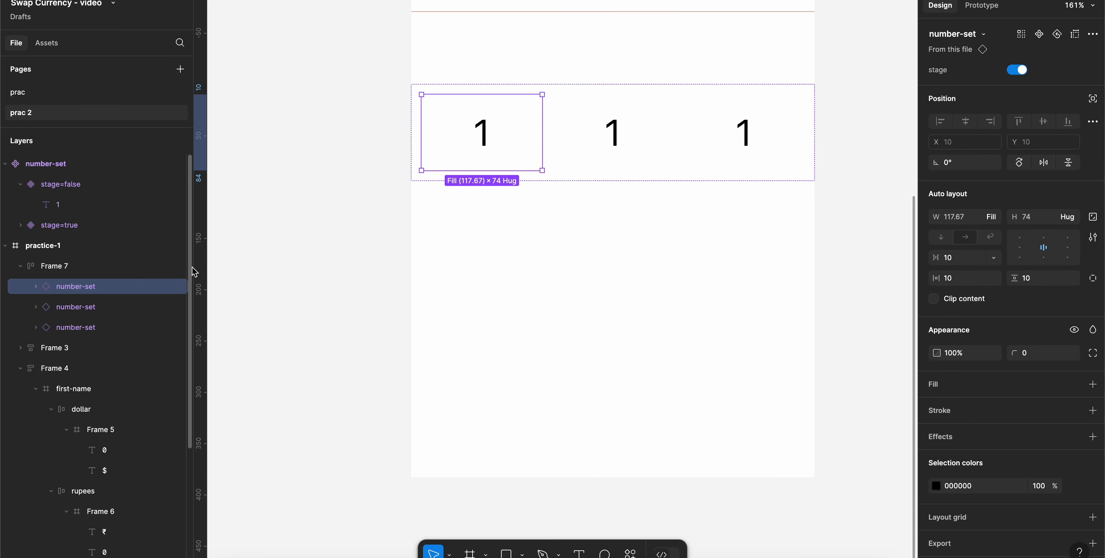
pyautogui.click(175, 266)
pyautogui.click(961, 242)
pyautogui.write('0')
pyautogui.press('Return')
pyautogui.click(1046, 249)
pyautogui.write('0')
pyautogui.press('Return')
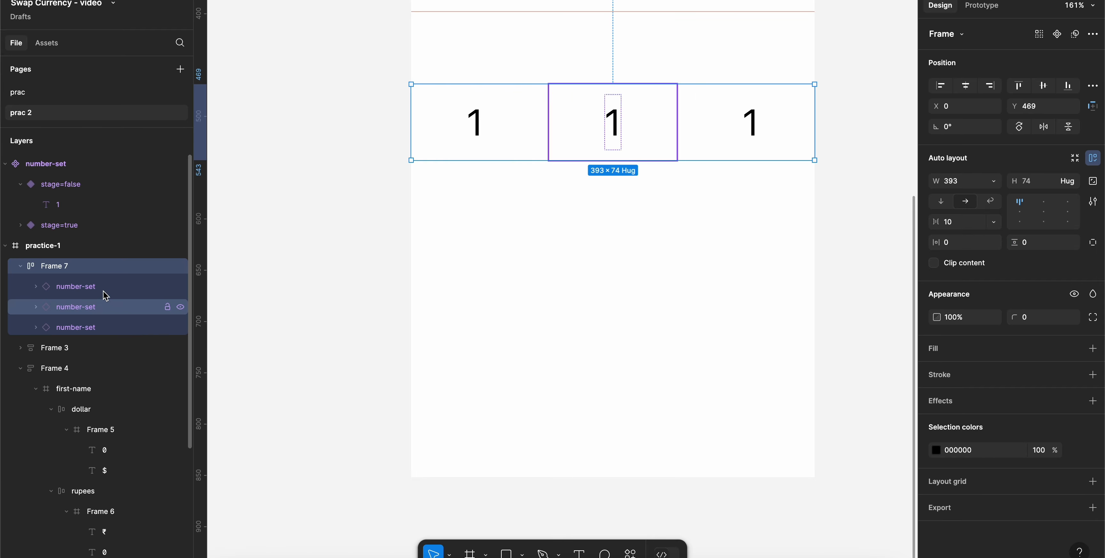
# - Increase Frame 7's vertical padding, trying 10 and settling on 20
pyautogui.click(1030, 248)
pyautogui.write('10')
pyautogui.press('Return')
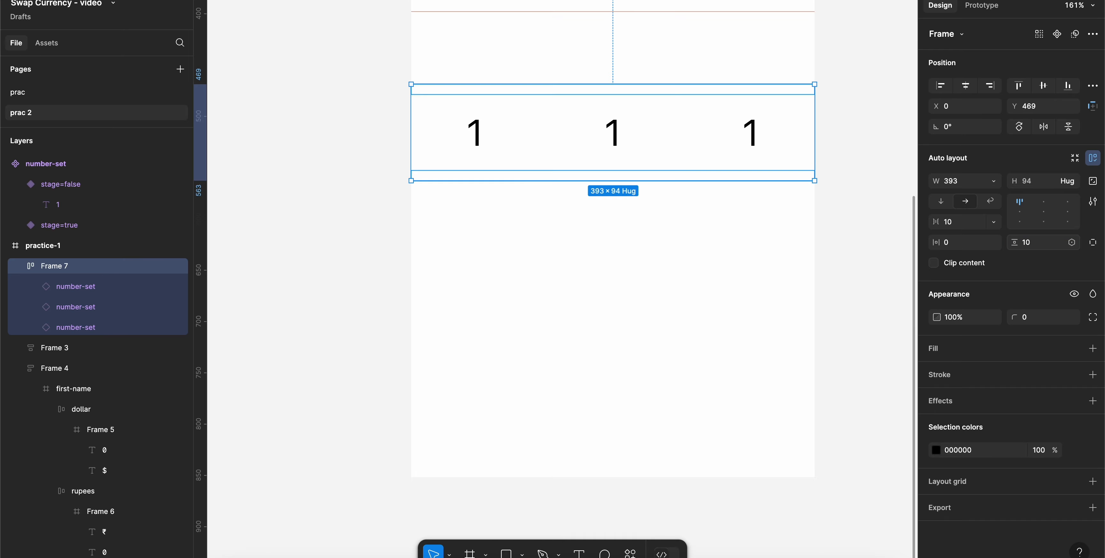
pyautogui.click(1030, 244)
pyautogui.write('20')
pyautogui.press('Return')
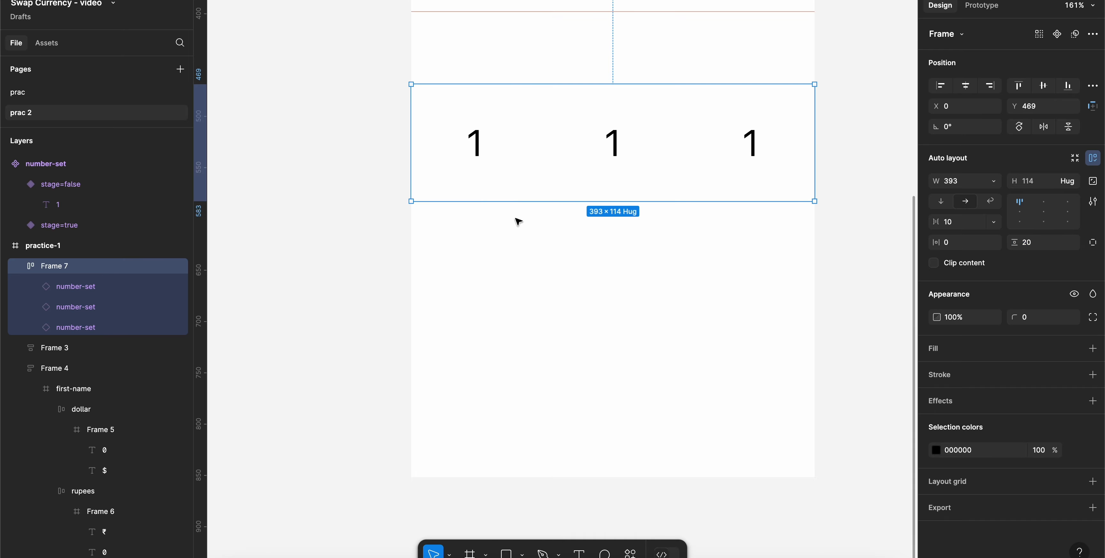
# - Wrap the three number-set instances in Frame 7 in their own auto layout frame and rename it "row 1"
pyautogui.click(477, 142)
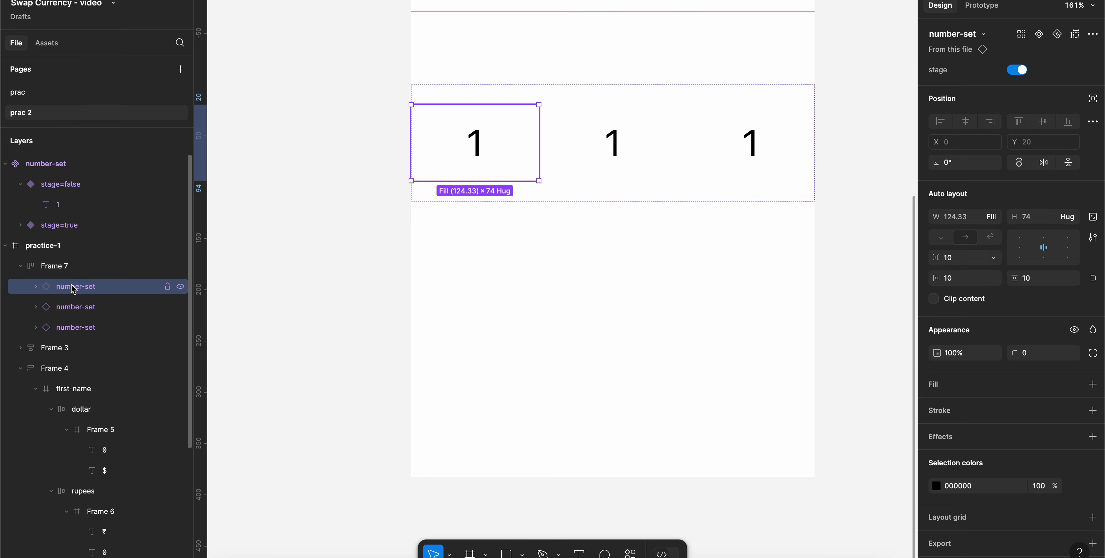
pyautogui.keyDown('shift'); pyautogui.click(88, 328); pyautogui.keyUp('shift')
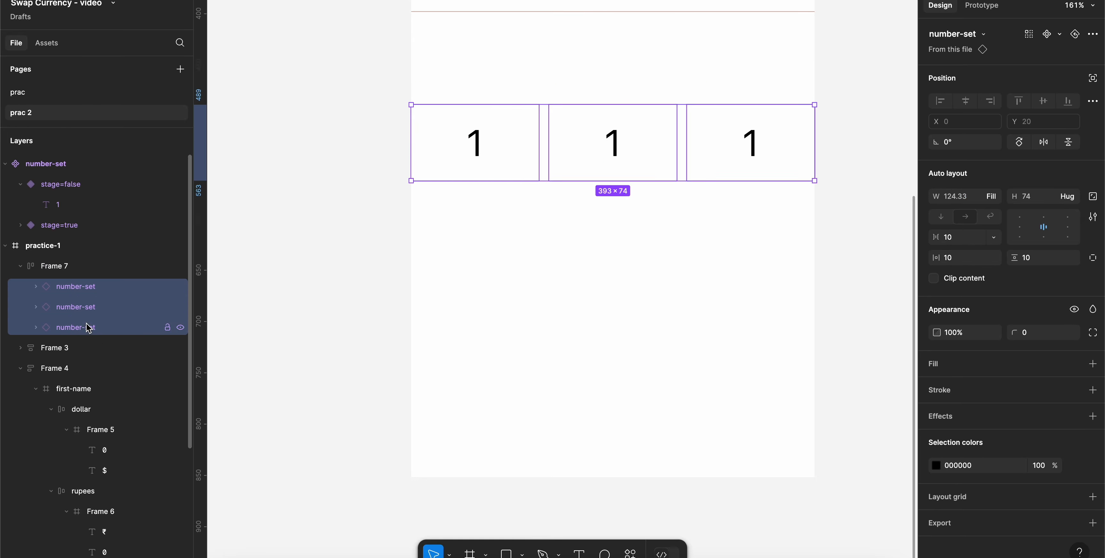
pyautogui.hotkey('shift', 'a')
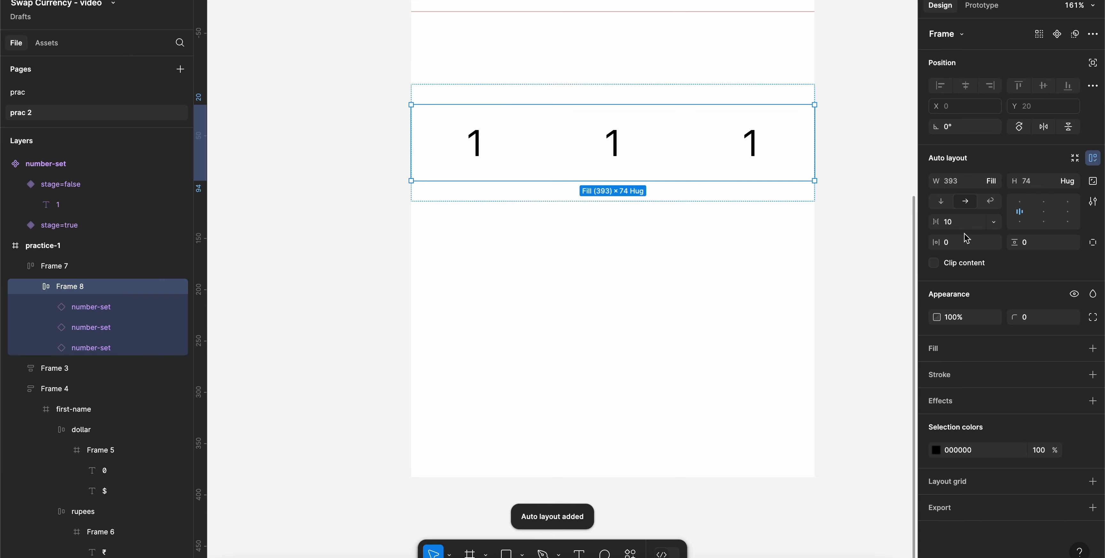
pyautogui.doubleClick(71, 286)
pyautogui.write('row 1')
pyautogui.press('Return')
# - Duplicate row 1 twice below itself so Frame 7 stacks row 1, row 2 and row 3
pyautogui.click(35, 287)
pyautogui.keyDown('alt'); pyautogui.moveTo(531, 161); pyautogui.dragTo(530, 303); pyautogui.keyUp('alt')
pyautogui.press('super+d')
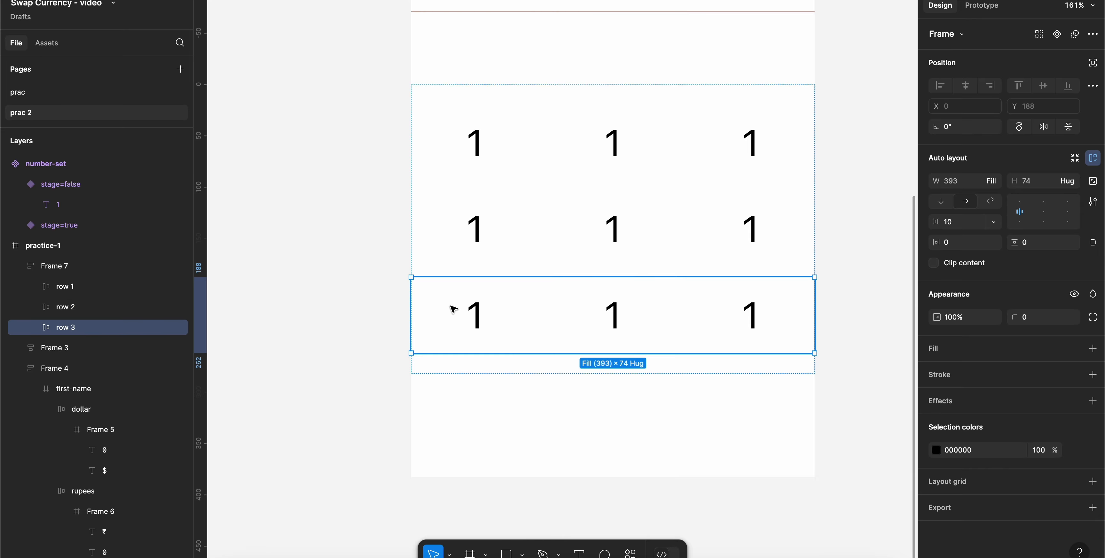
# - Change the second and third digits in row 1 to 2 and 3
pyautogui.keyDown('super'); pyautogui.click(615, 146); pyautogui.keyUp('super')
pyautogui.press('Return')
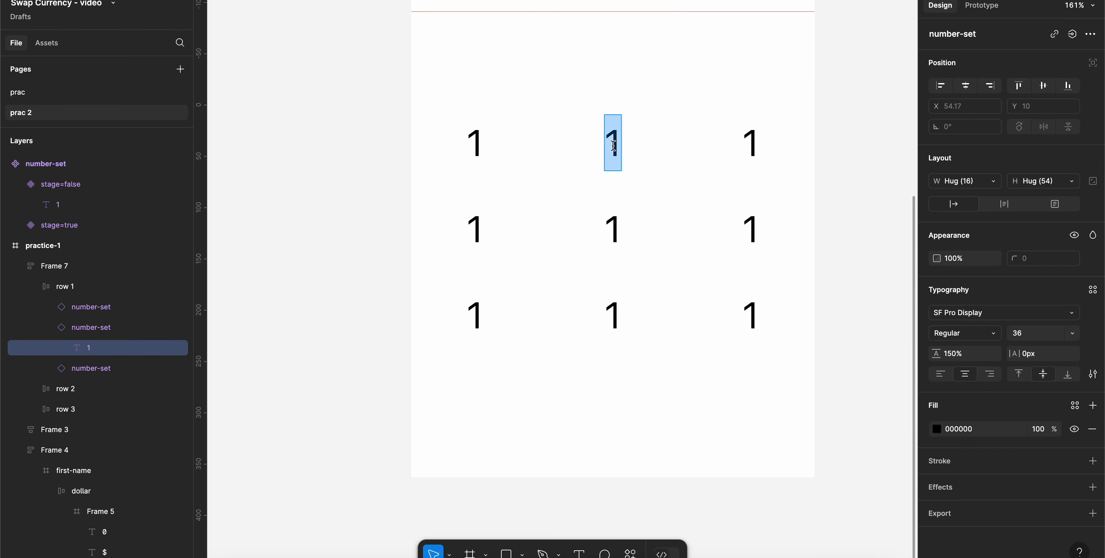
pyautogui.write('2')
pyautogui.doubleClick(752, 146)
pyautogui.write('3')
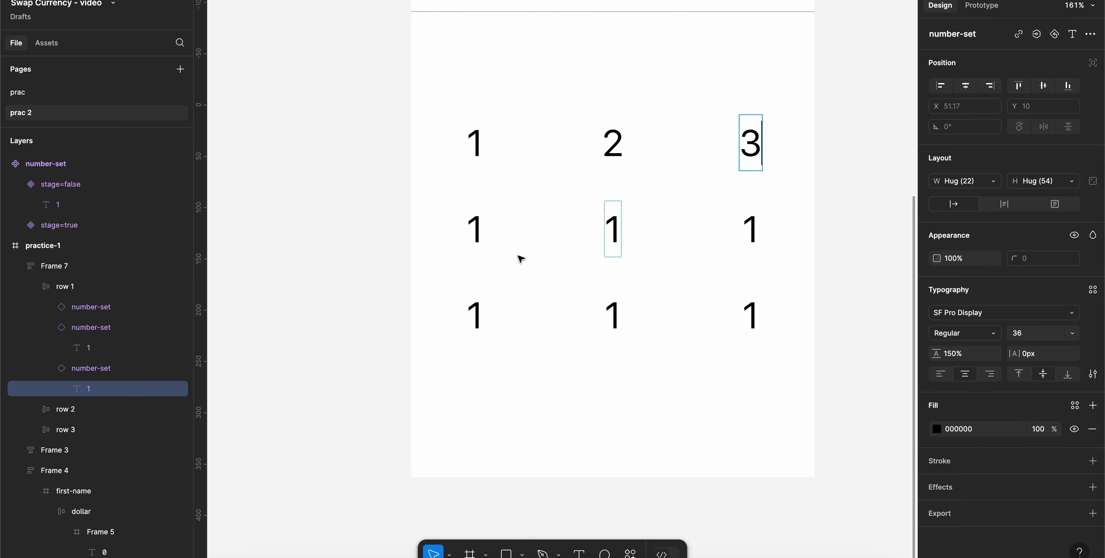
# - Change the three digits in row 2 to 4, 5 and 6
pyautogui.doubleClick(476, 232)
pyautogui.write('4')
pyautogui.doubleClick(616, 236)
pyautogui.write('5')
pyautogui.doubleClick(750, 232)
pyautogui.write('6')
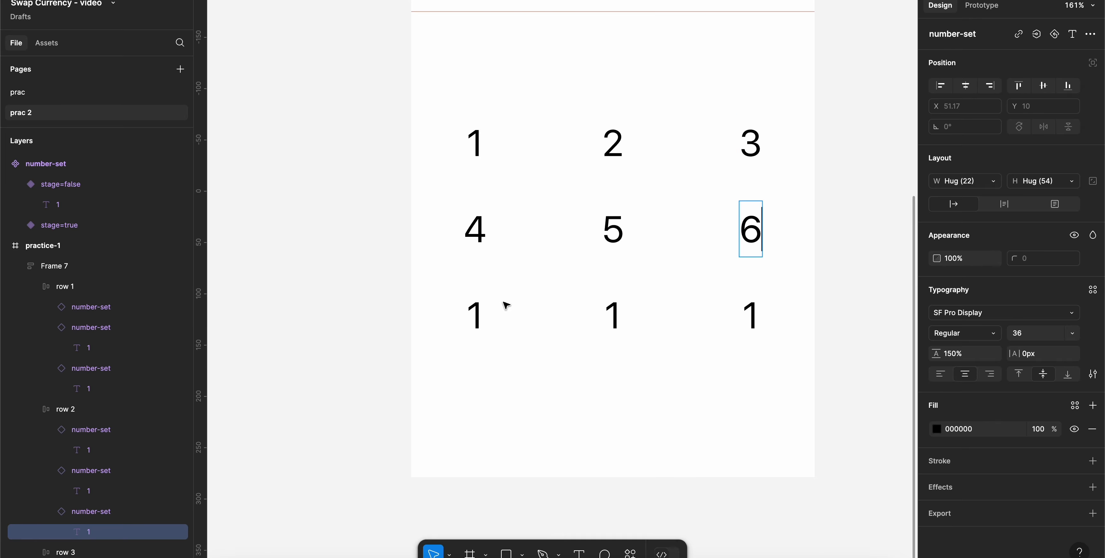
# - Change the three digits in row 3 to 7, 8 and 9
pyautogui.doubleClick(476, 315)
pyautogui.write('7')
pyautogui.doubleClick(607, 315)
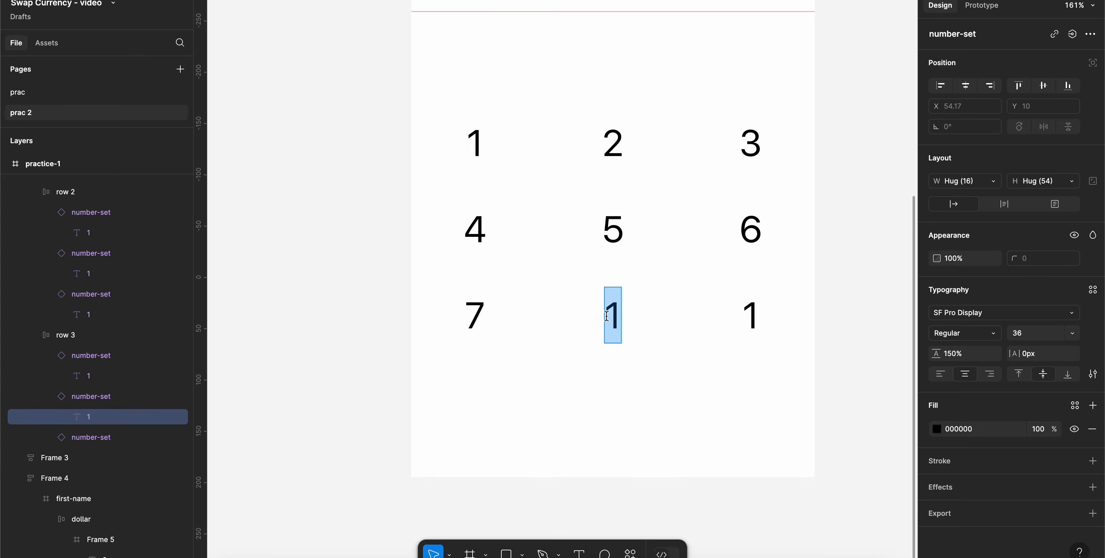
pyautogui.write('8')
pyautogui.doubleClick(748, 316)
pyautogui.write('9')
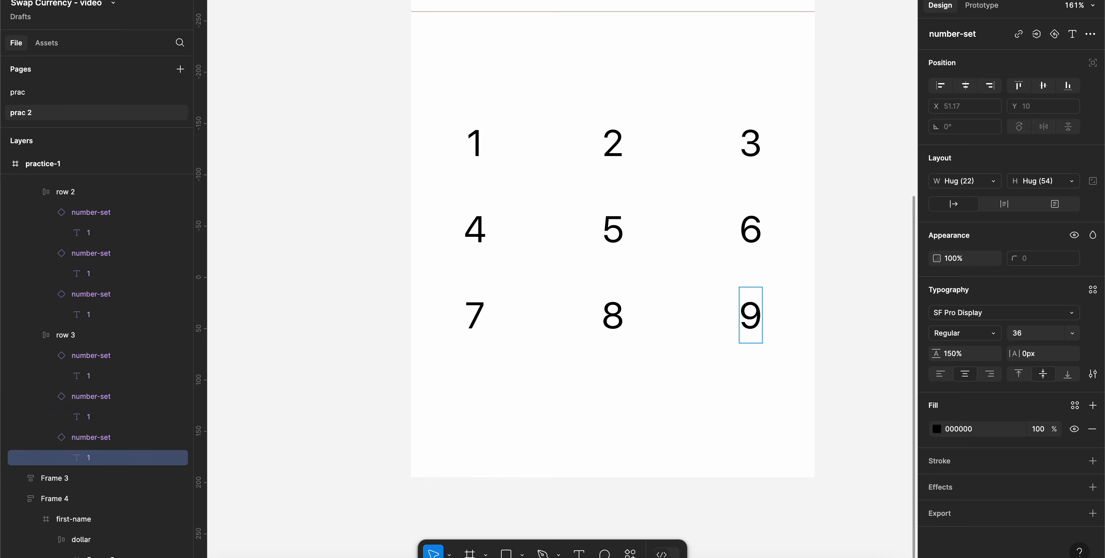
pyautogui.press('Escape')
# - Move the number-set component set from beside the practice-1 frame to above it
pyautogui.click(293, 253)
pyautogui.click(514, 234)
pyautogui.scroll(-5, 514, 233)
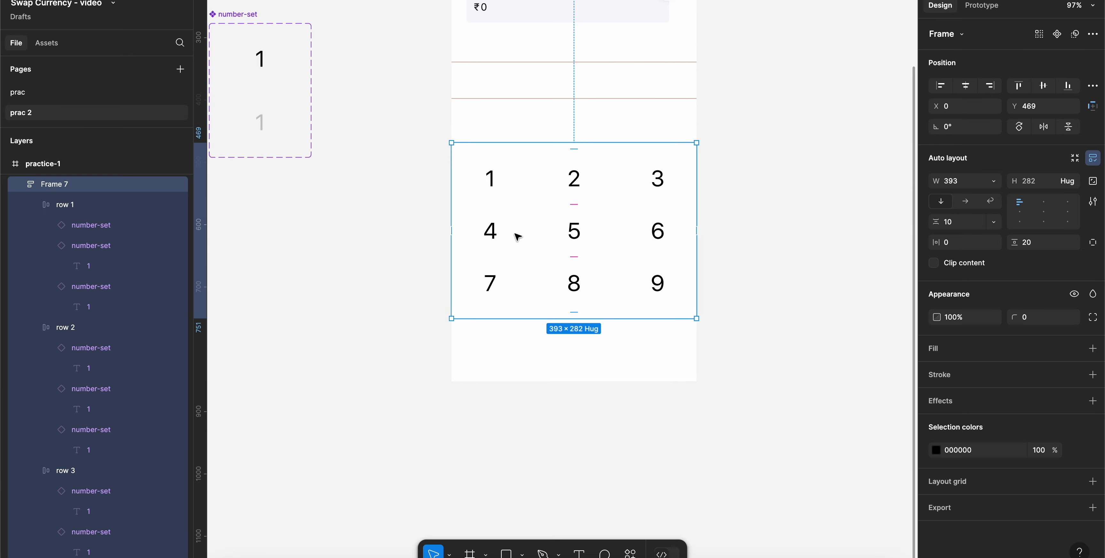
pyautogui.scroll(2, 518, 237)
pyautogui.hscroll(-2, 518, 237)
pyautogui.scroll(-5, 518, 237)
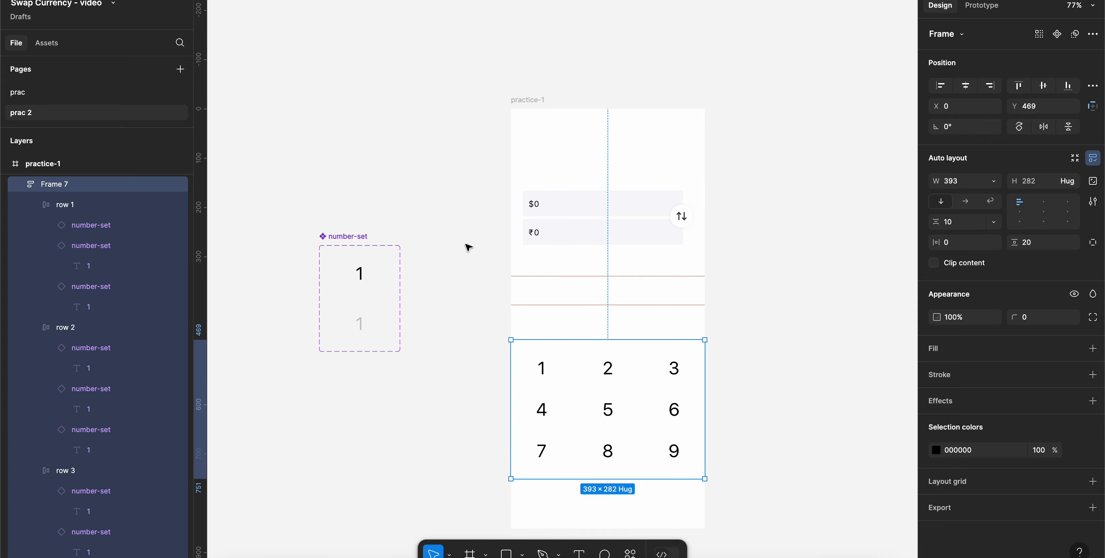
pyautogui.scroll(3, 371, 276)
pyautogui.moveTo(354, 295); pyautogui.dragTo(528, 6)
pyautogui.click(540, 142)
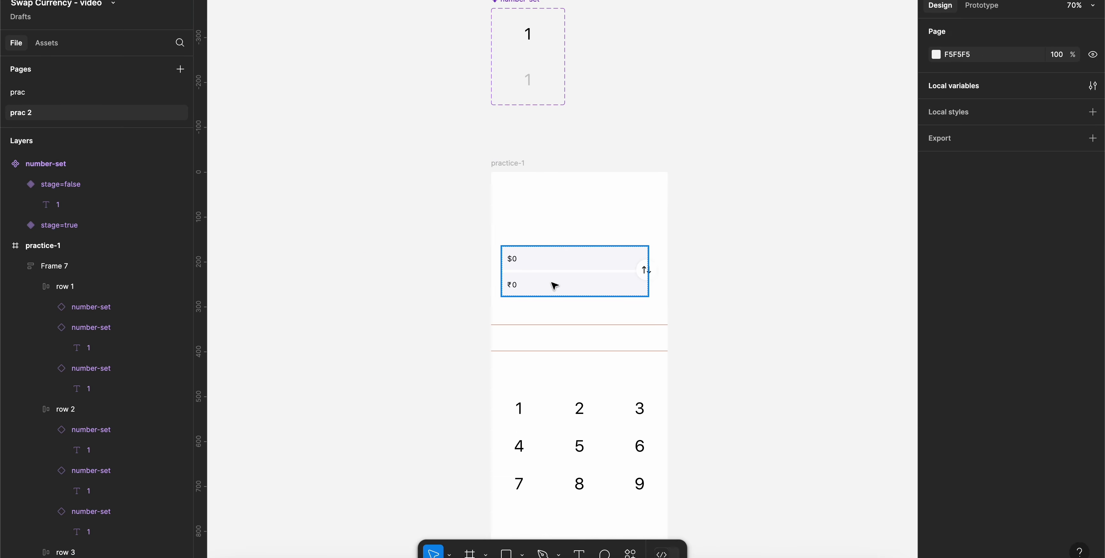
# - Collapse the layers of rows 1 to 3 and duplicate row 3 below itself as row 4
pyautogui.scroll(4, 552, 283)
pyautogui.scroll(-3, 551, 283)
pyautogui.scroll(3, 551, 283)
pyautogui.scroll(-5, 554, 286)
pyautogui.scroll(2, 554, 286)
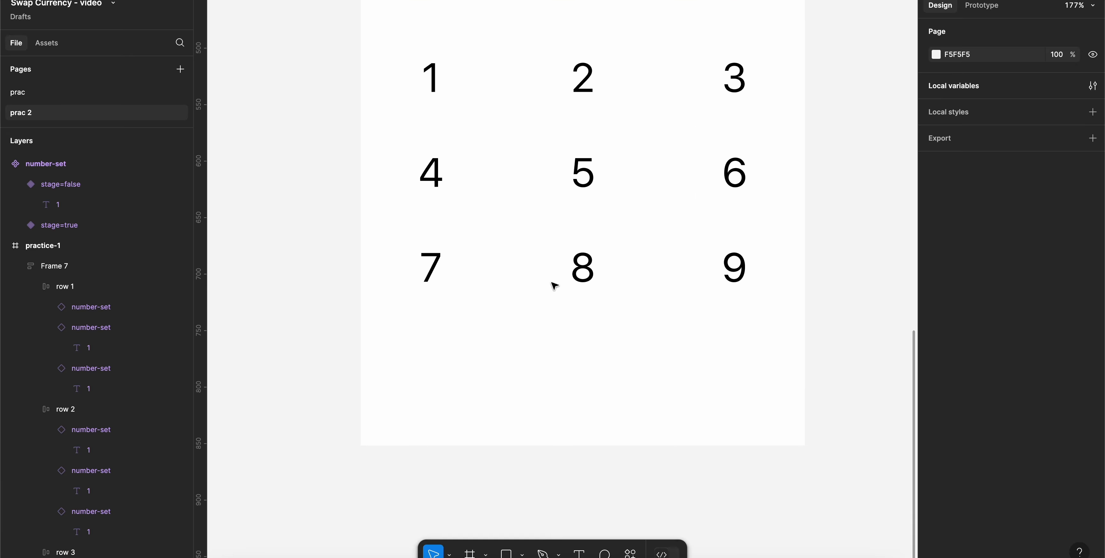
pyautogui.scroll(-2, 554, 286)
pyautogui.click(36, 287)
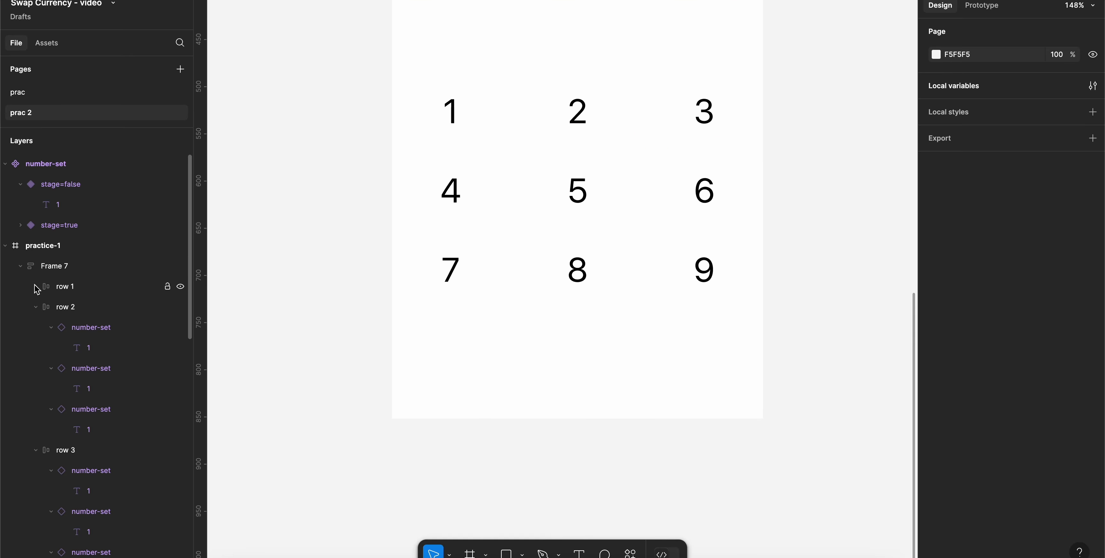
pyautogui.click(36, 307)
pyautogui.click(37, 328)
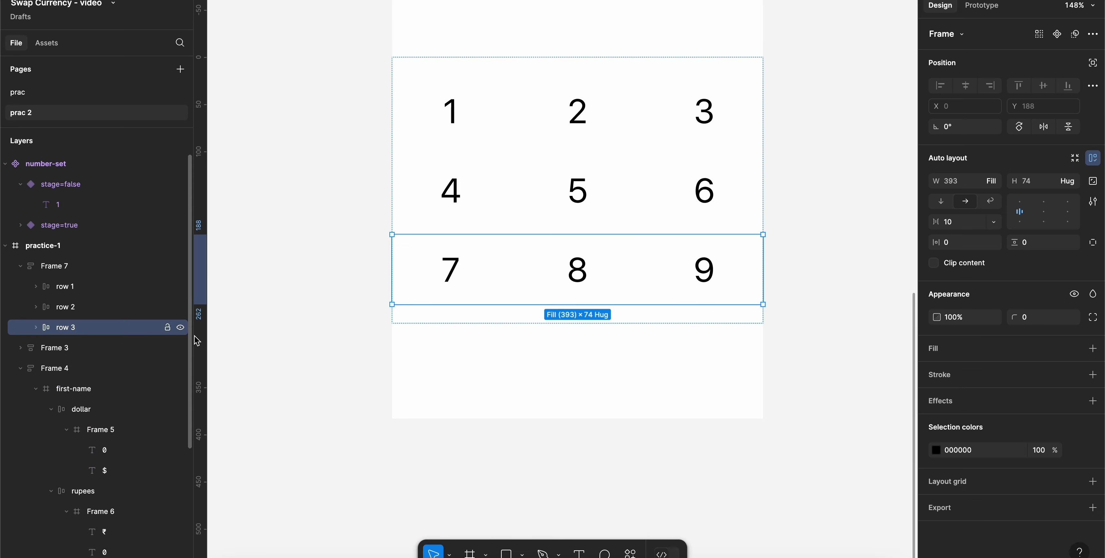
pyautogui.hotkey('ctrl', 'd')
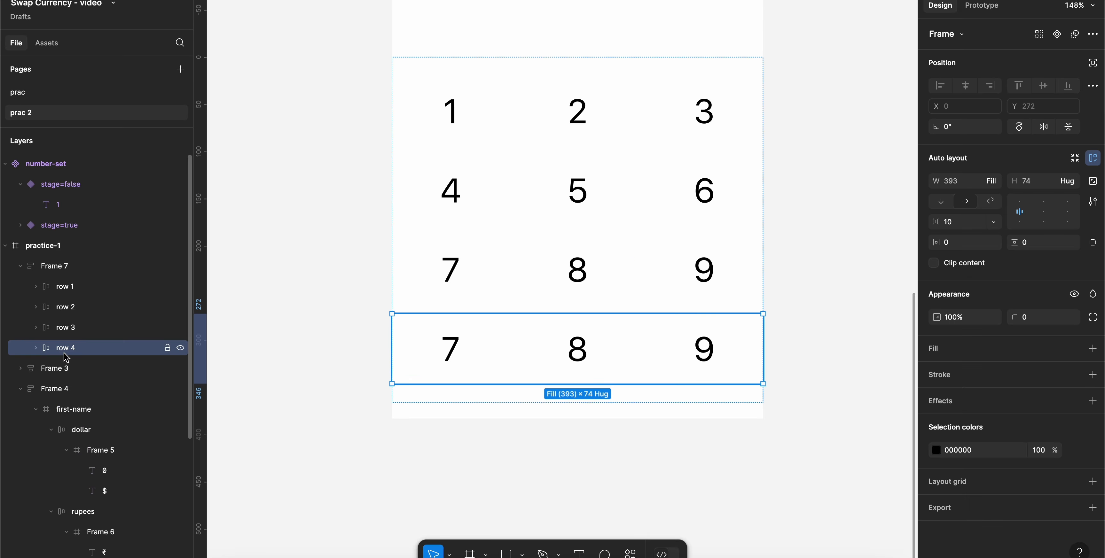
# - Change the middle digit in row 4 to 0
pyautogui.doubleClick(578, 351)
pyautogui.write('0')
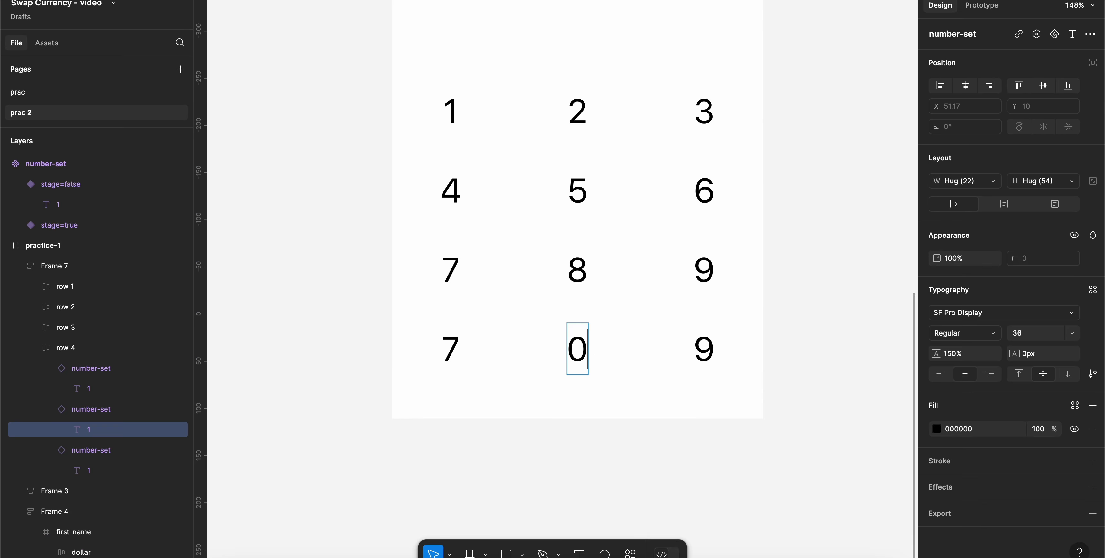
pyautogui.press('Escape')
pyautogui.click(462, 351)
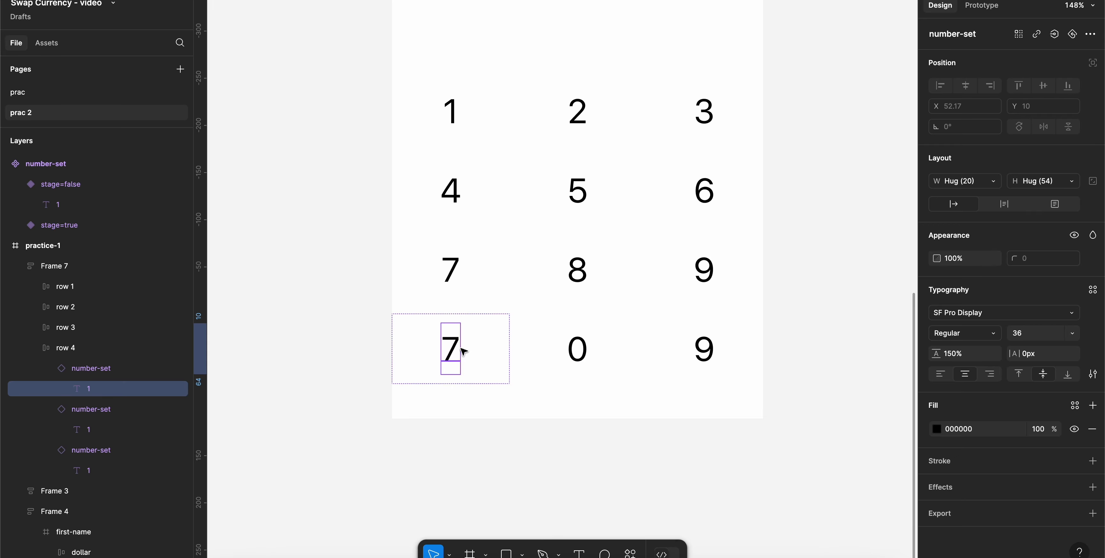
pyautogui.scroll(-5, 464, 352)
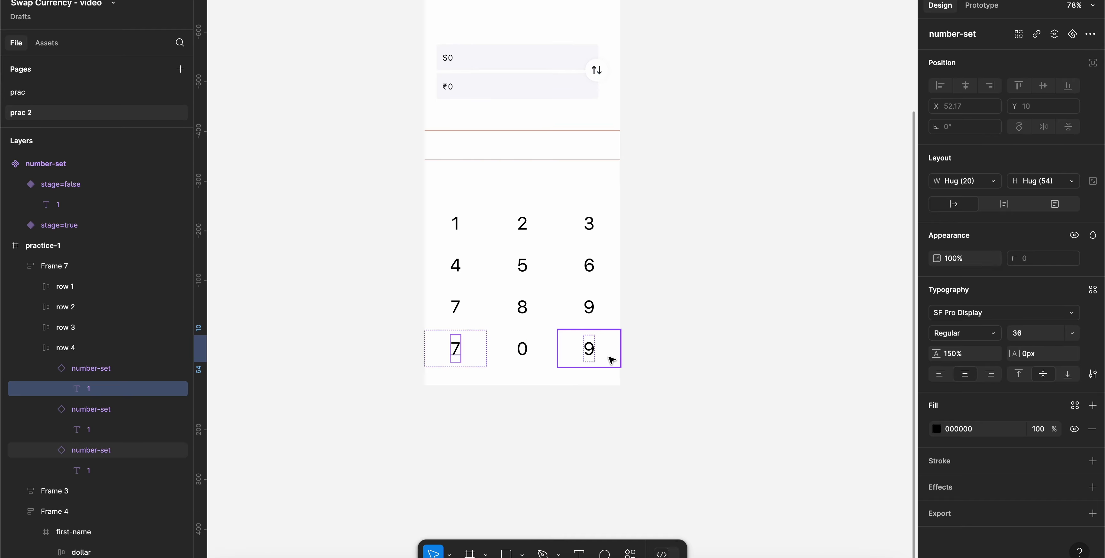
pyautogui.click(591, 354)
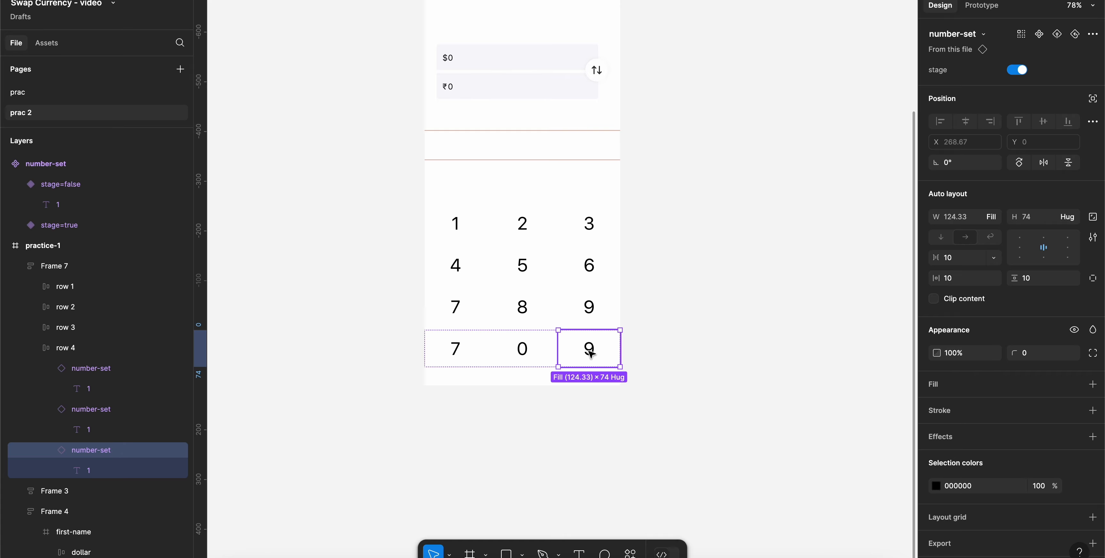
pyautogui.click(652, 353)
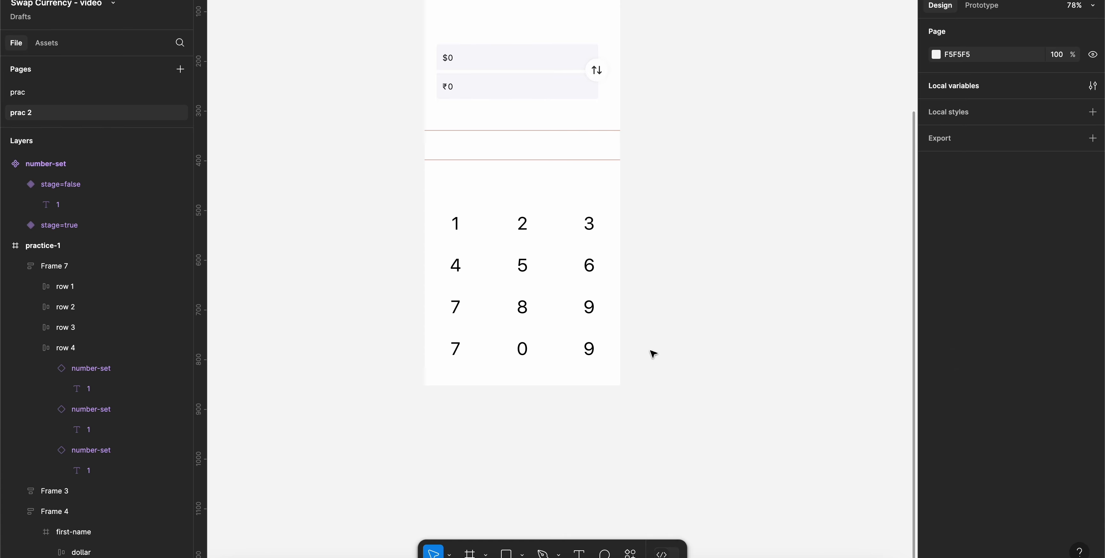
pyautogui.keyDown('ctrl'); pyautogui.scroll(5, 567, 364); pyautogui.keyUp('ctrl')
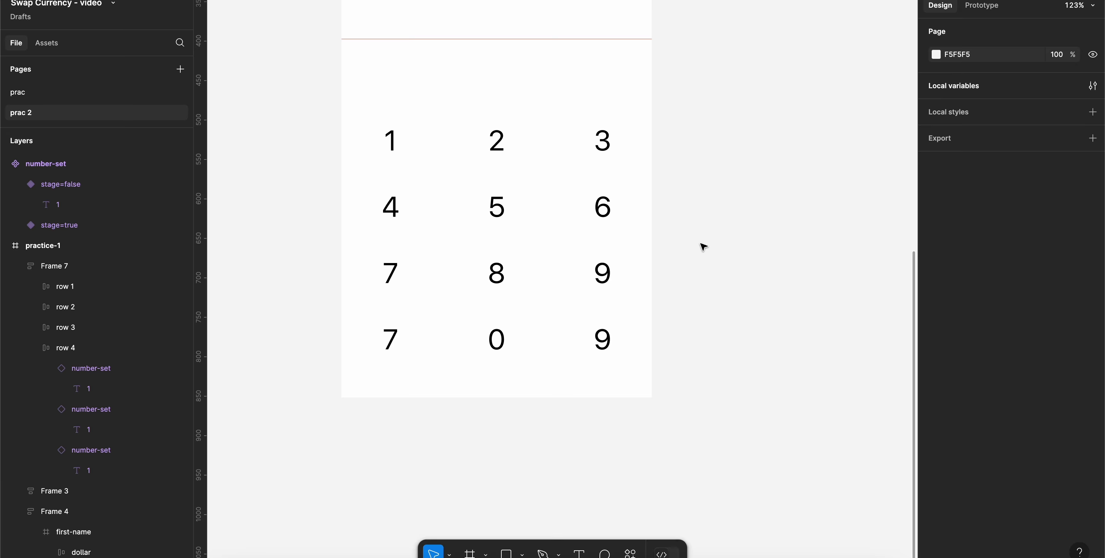
# - Try extending Frame 7's upper edge toward the lower red line, and undo the change
pyautogui.click(627, 211)
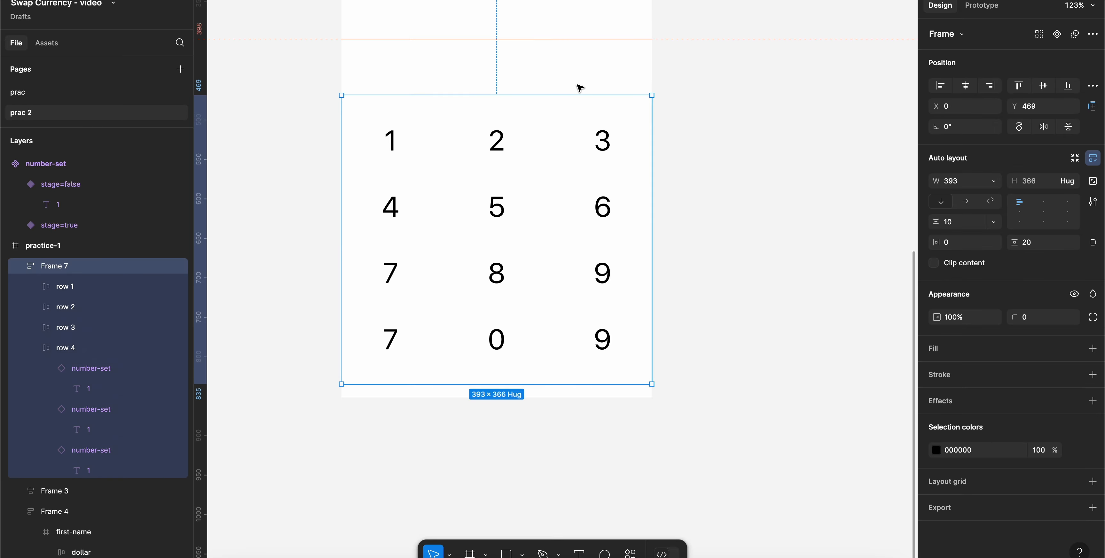
pyautogui.scroll(3, 580, 87)
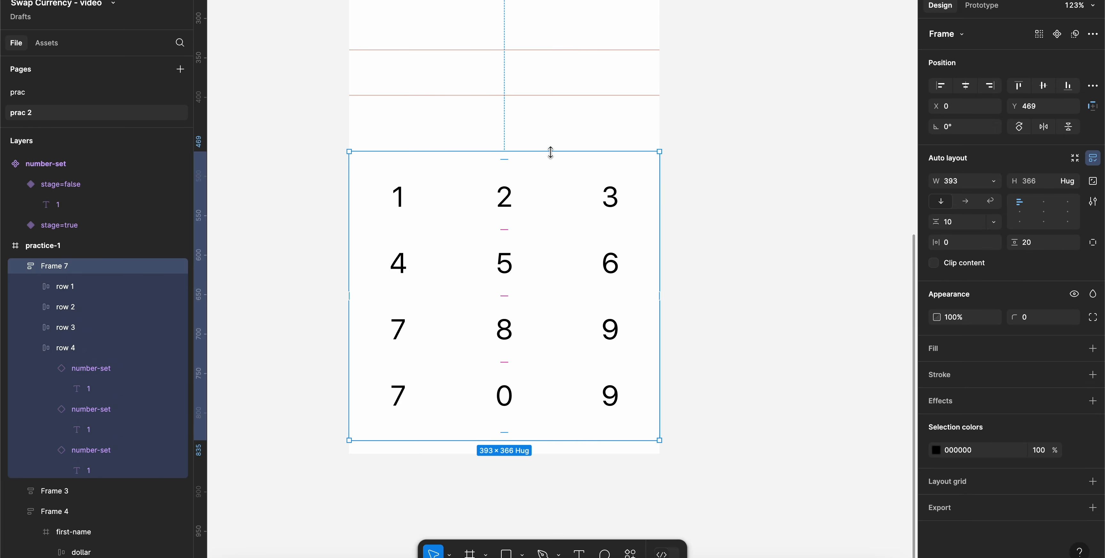
pyautogui.moveTo(551, 153); pyautogui.dragTo(546, 101)
pyautogui.hotkey('ctrl', 'z')
pyautogui.click(700, 197)
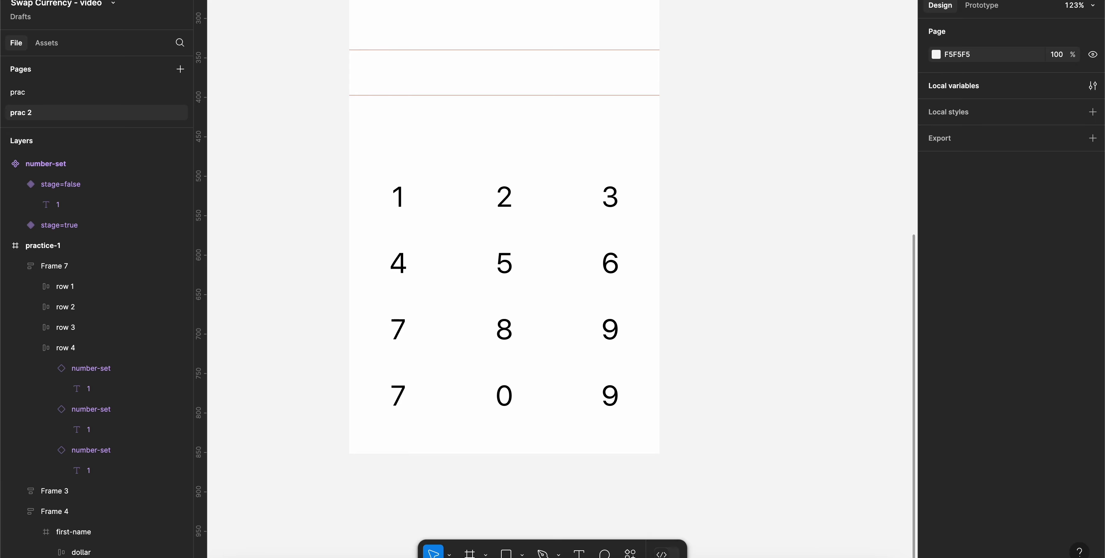
# - Move the backspace icon's Frame 3 from below practice-1 to the end of row 4, hiding that row's 7 and 9 instances
pyautogui.scroll(-5, 730, 328)
pyautogui.hscroll(-3, 730, 328)
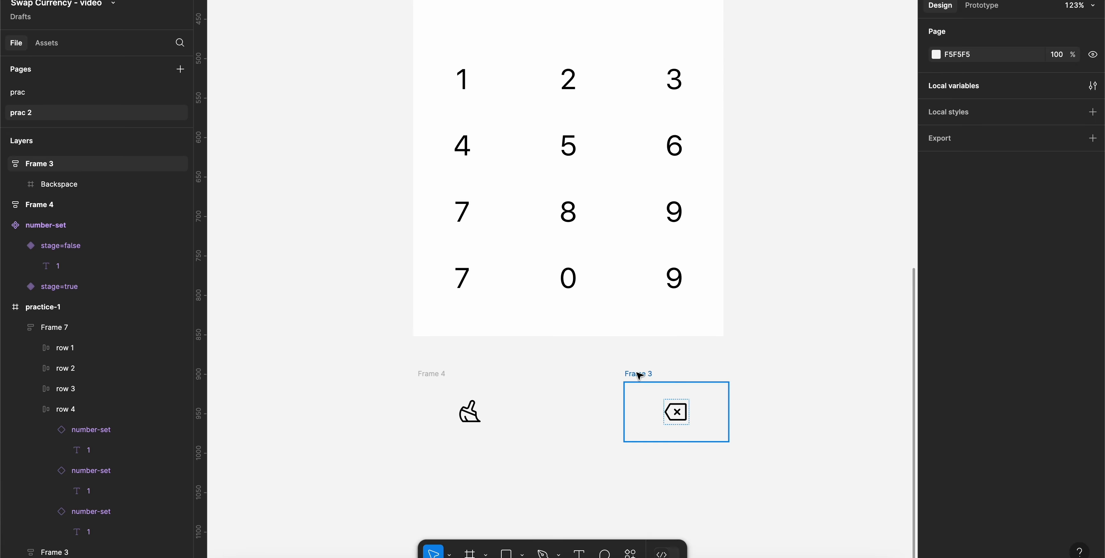
pyautogui.click(666, 381)
pyautogui.press('Delete')
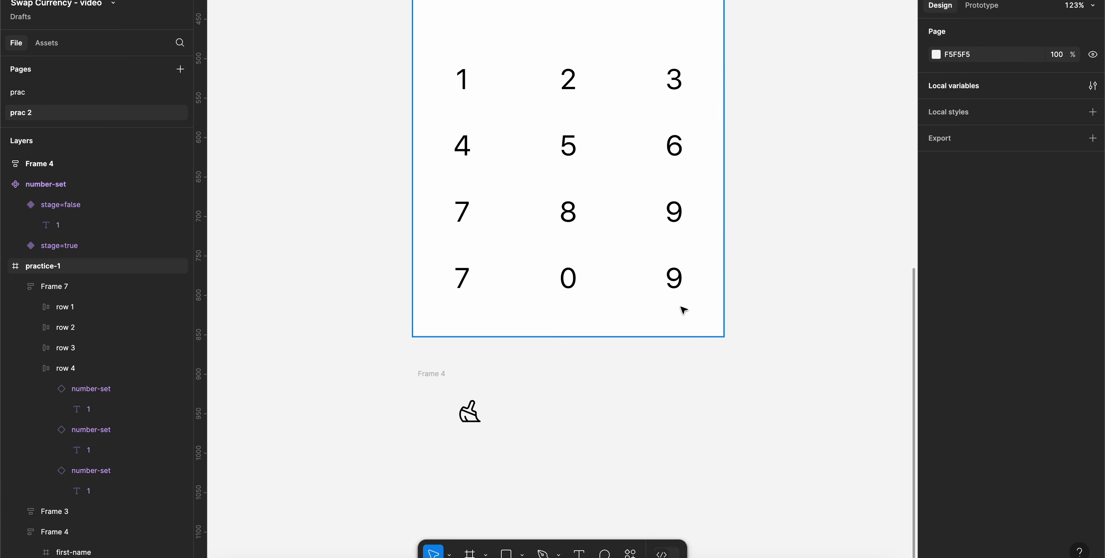
pyautogui.click(603, 276)
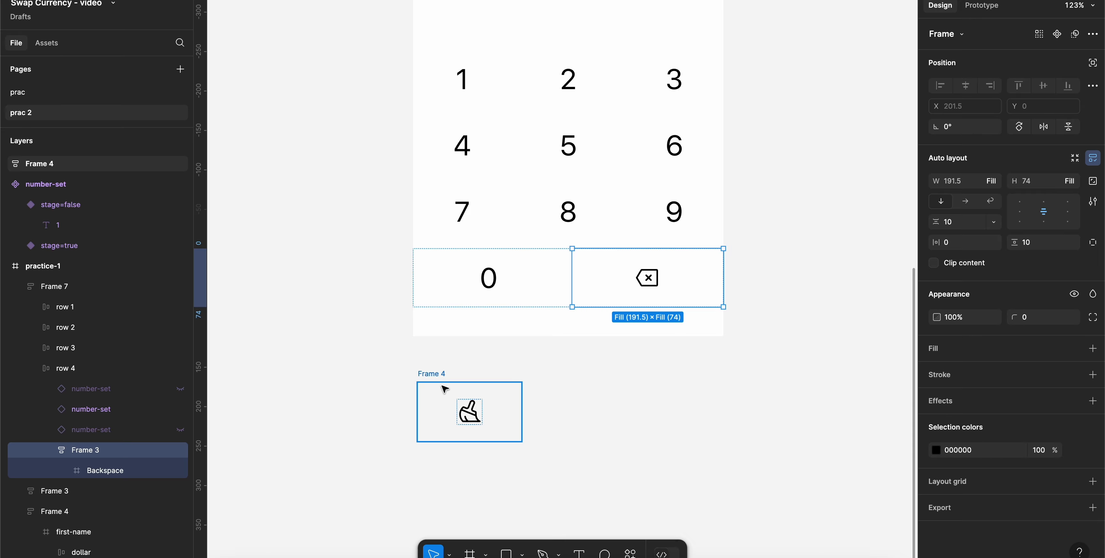
# - Move the broom icon's Frame 4 from below practice-1 into row 4 and place it before the 0
pyautogui.click(438, 380)
pyautogui.moveTo(438, 380); pyautogui.dragTo(70, 358)
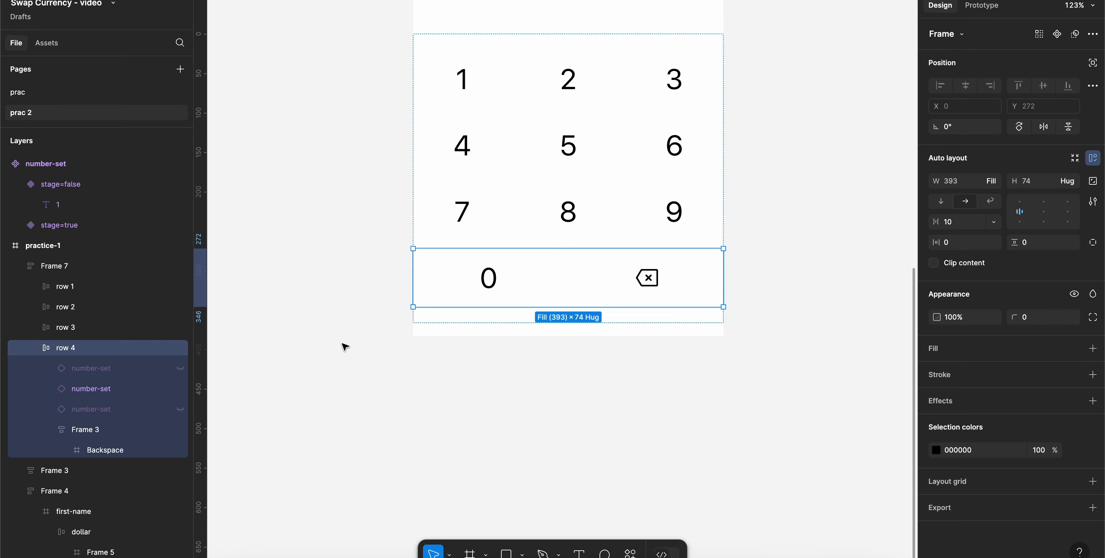
pyautogui.press('Left')
pyautogui.press('Left')
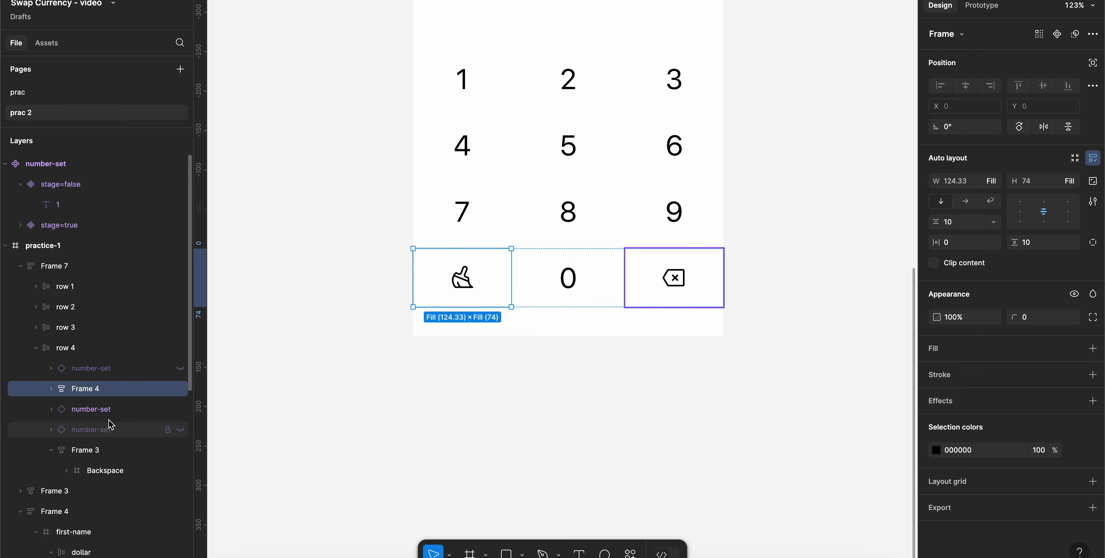
# - Delete the two hidden number-set instances from row 4 and collapse the row's layers
pyautogui.click(99, 368)
pyautogui.keyDown('shift'); pyautogui.click(103, 430); pyautogui.keyUp('shift')
pyautogui.press('Delete')
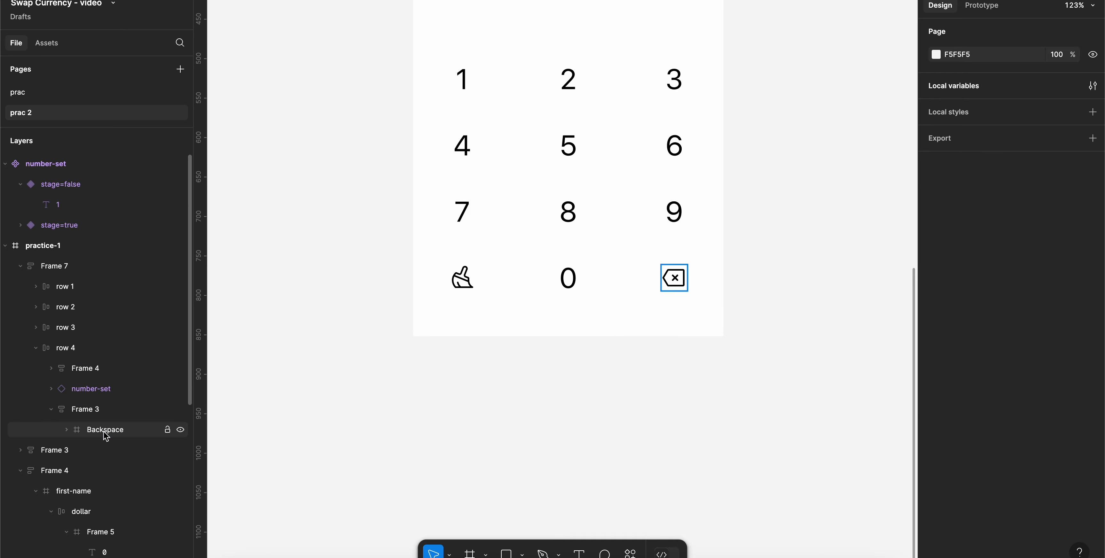
pyautogui.click(35, 348)
# - Set Frame 7's vertical padding to 0 and collapse its layers
pyautogui.click(75, 265)
pyautogui.scroll(-2, 704, 300)
pyautogui.scroll(1, 703, 300)
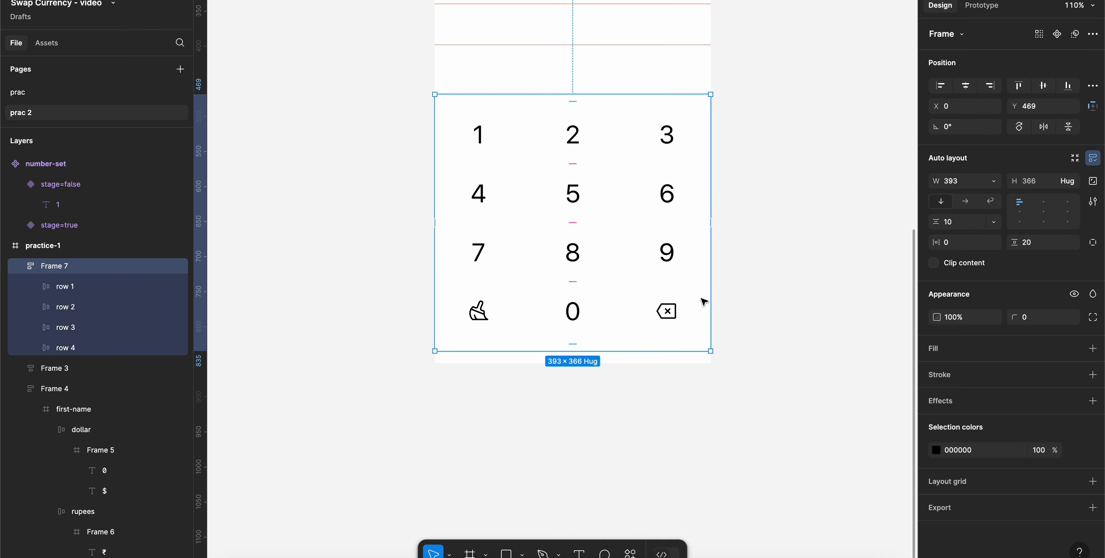
pyautogui.click(1040, 250)
pyautogui.write('0')
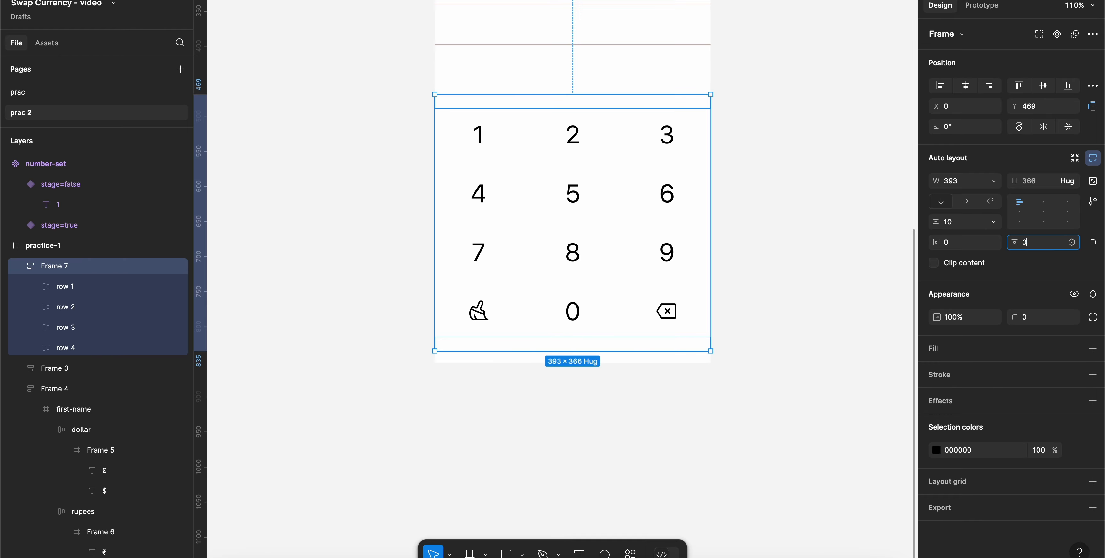
pyautogui.press('Return')
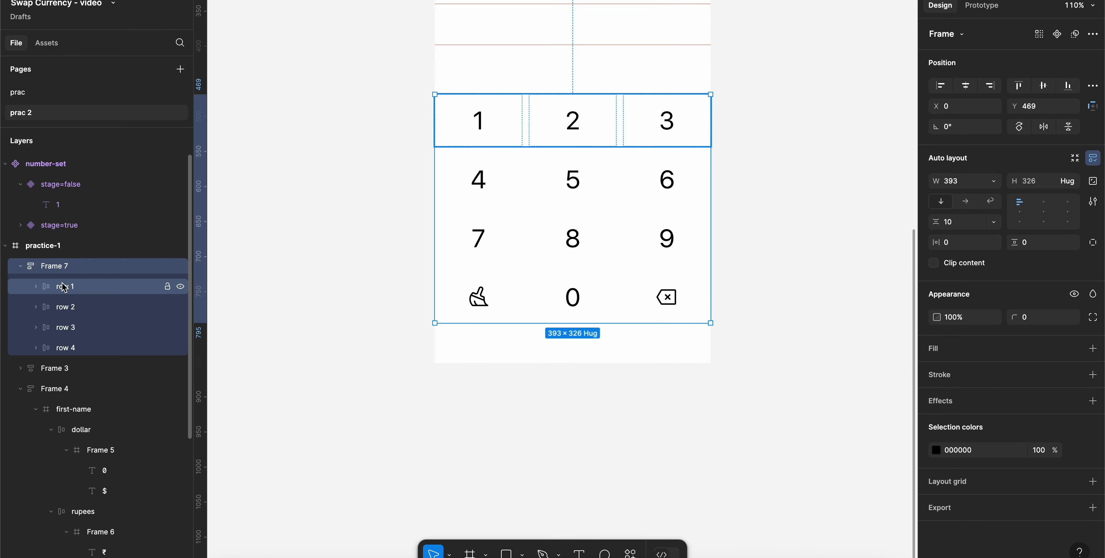
pyautogui.click(21, 266)
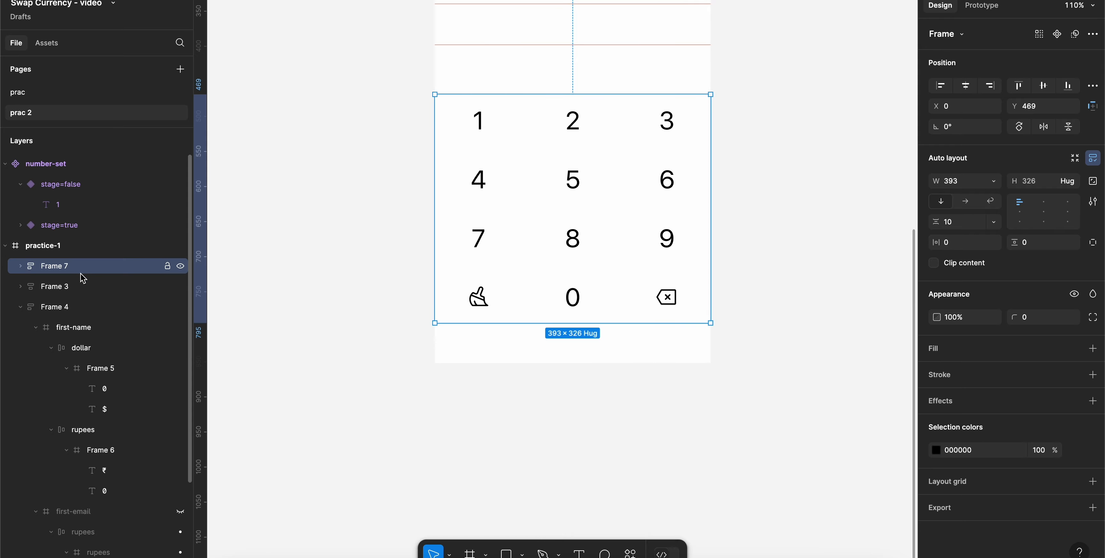
# - Collapse Frame 4's and Frame 7's layers and rename Frame 7 as keypad
pyautogui.click(20, 307)
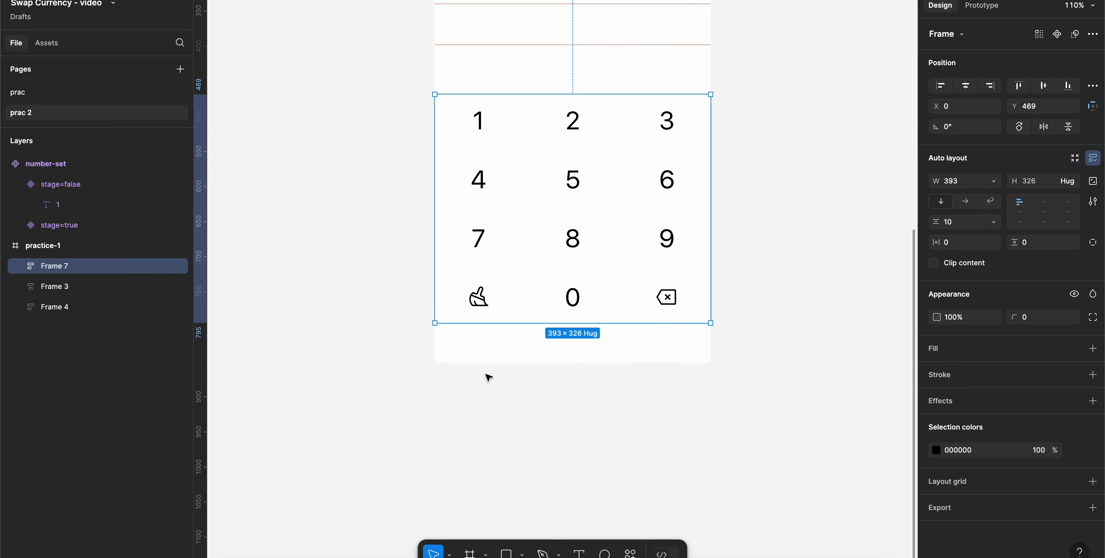
pyautogui.click(21, 267)
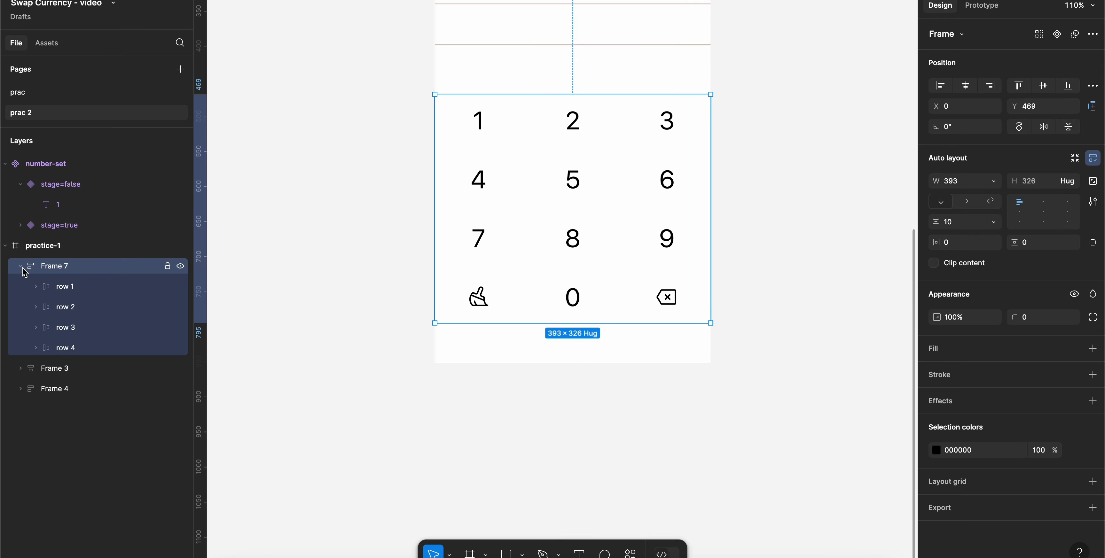
pyautogui.click(22, 267)
pyautogui.doubleClick(68, 270)
pyautogui.write('key')
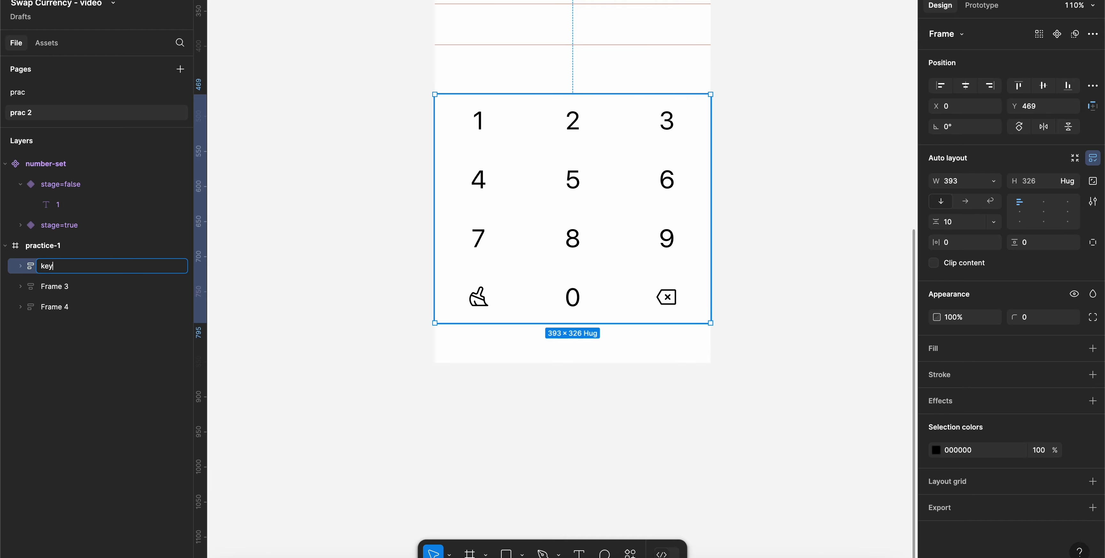
pyautogui.write('pad')
pyautogui.press('Return')
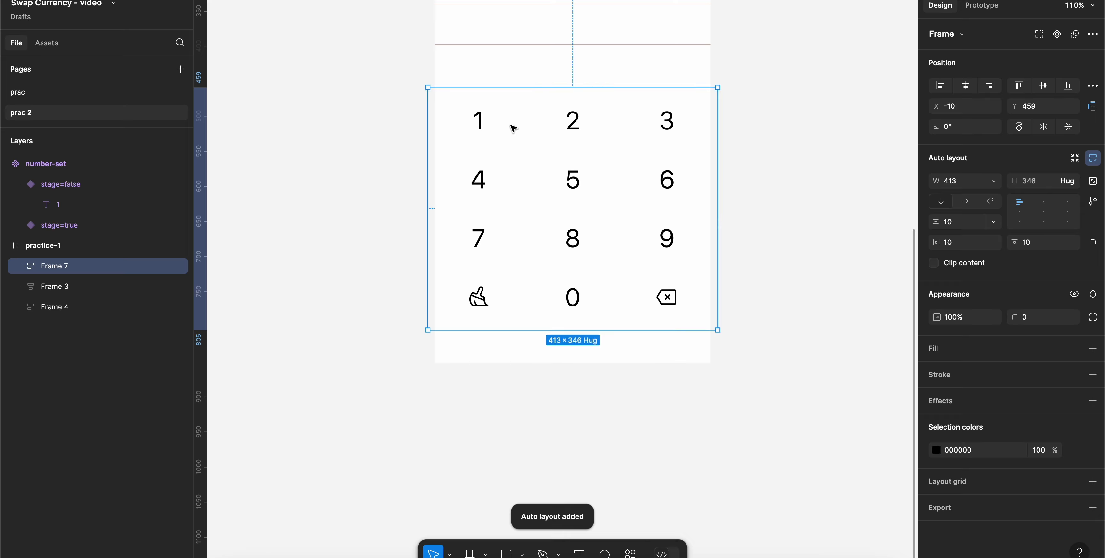
# - Wrap the keypad in a new auto layout frame and set its horizontal and vertical padding to 0
pyautogui.click(963, 243)
pyautogui.write('0')
pyautogui.click(1041, 243)
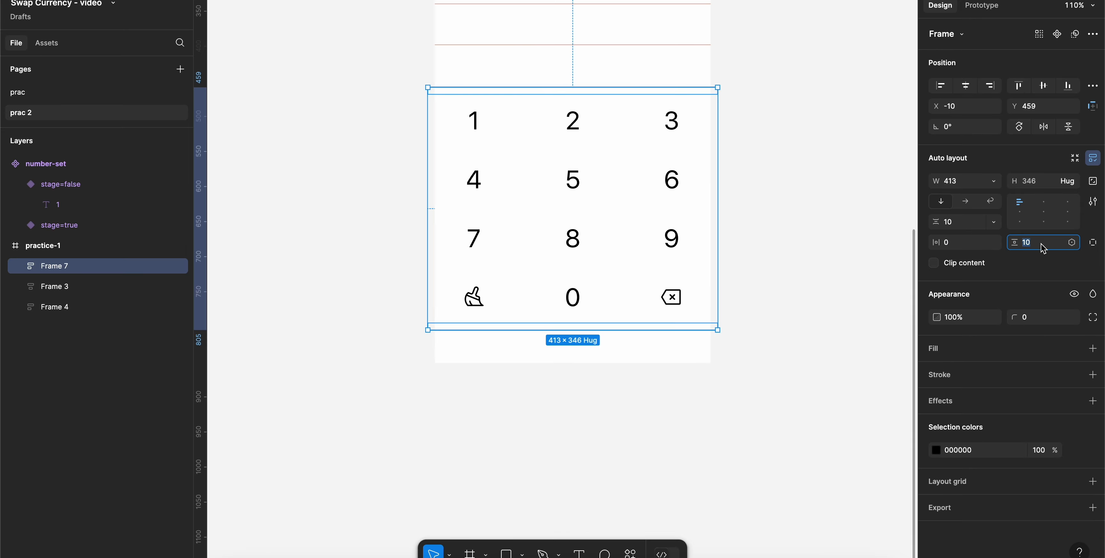
pyautogui.write('0')
pyautogui.press('Return')
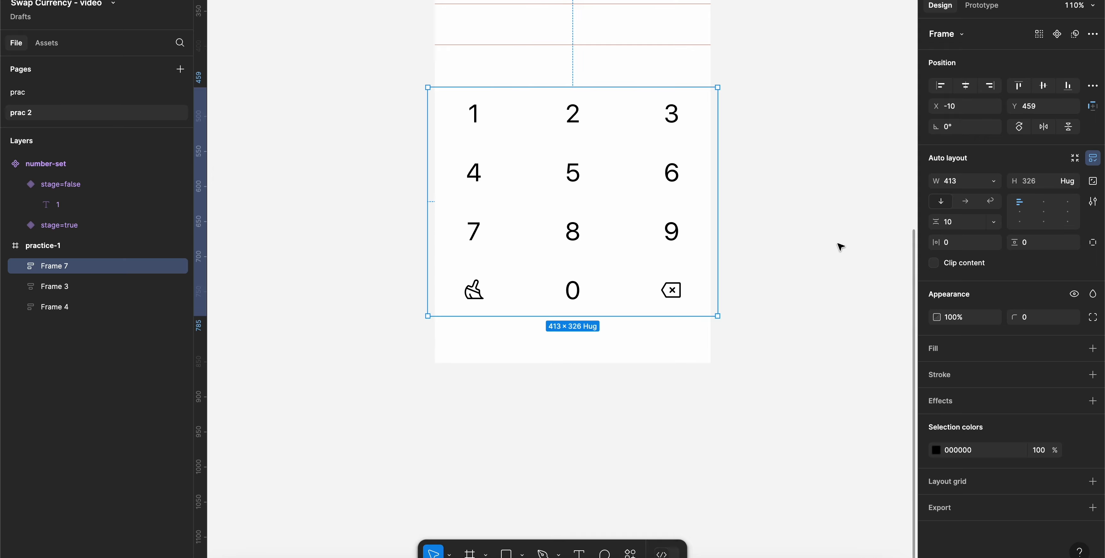
# - Move the keypad's new wrapper frame to X 0, Y 469 and resize it to 393 wide
pyautogui.click(994, 182)
pyautogui.click(965, 210)
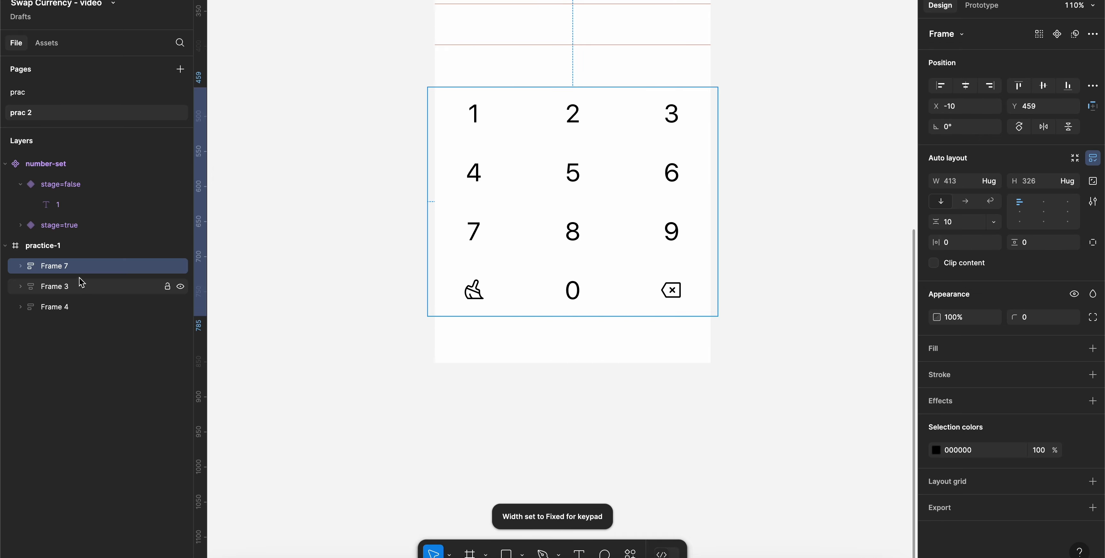
pyautogui.moveTo(470, 153); pyautogui.dragTo(473, 159)
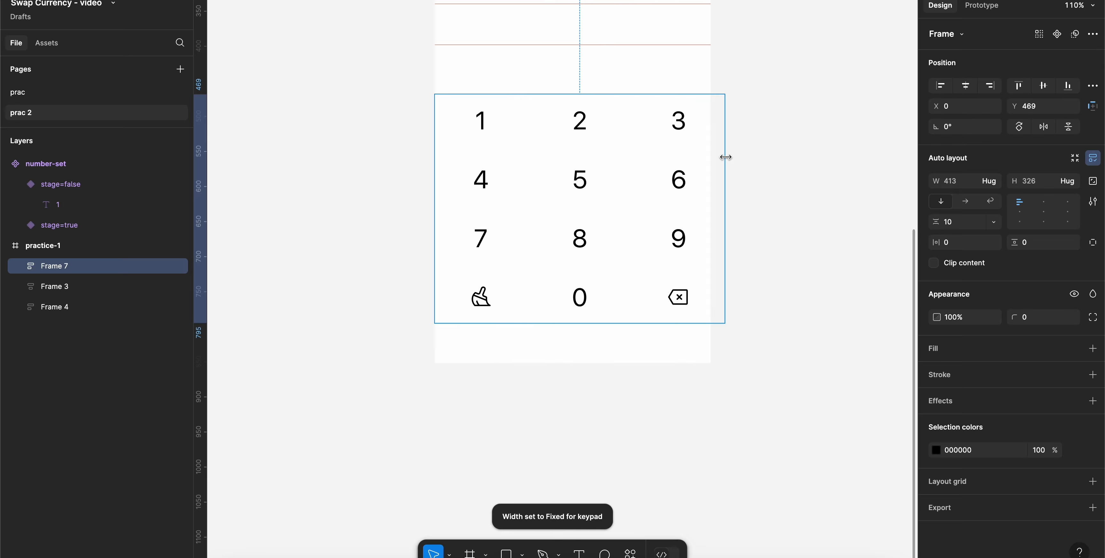
pyautogui.moveTo(723, 156); pyautogui.dragTo(708, 156)
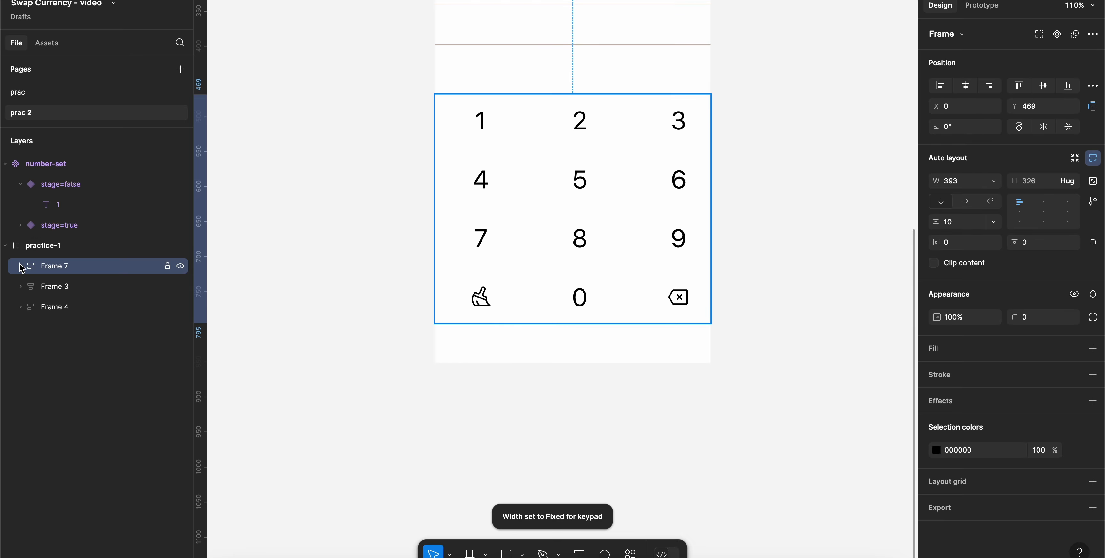
# - Set the keypad layer nested in Frame 7 to fill its container's width
pyautogui.hotkey('ctrl', 'z')
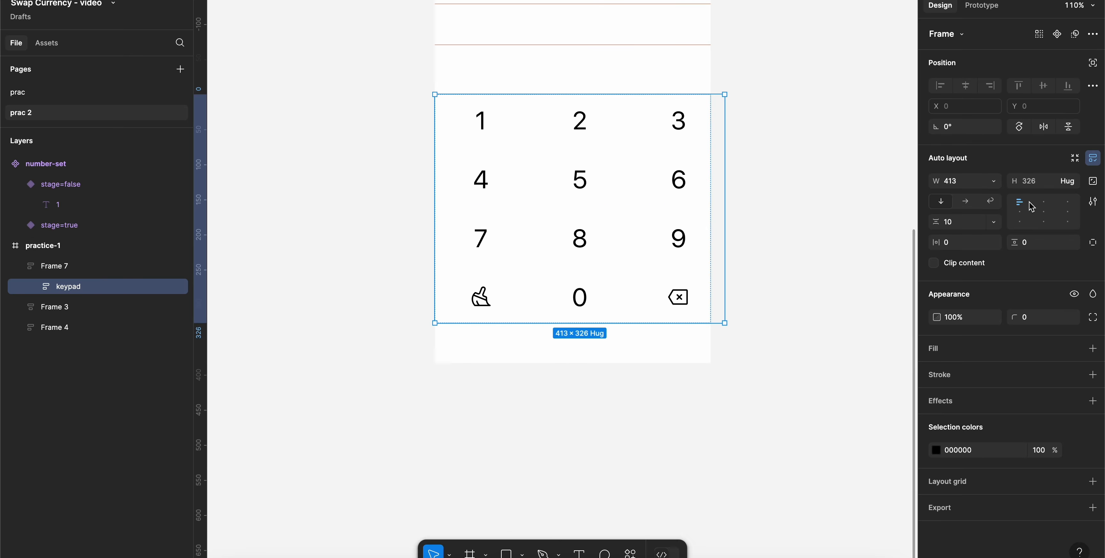
pyautogui.click(994, 181)
pyautogui.click(994, 198)
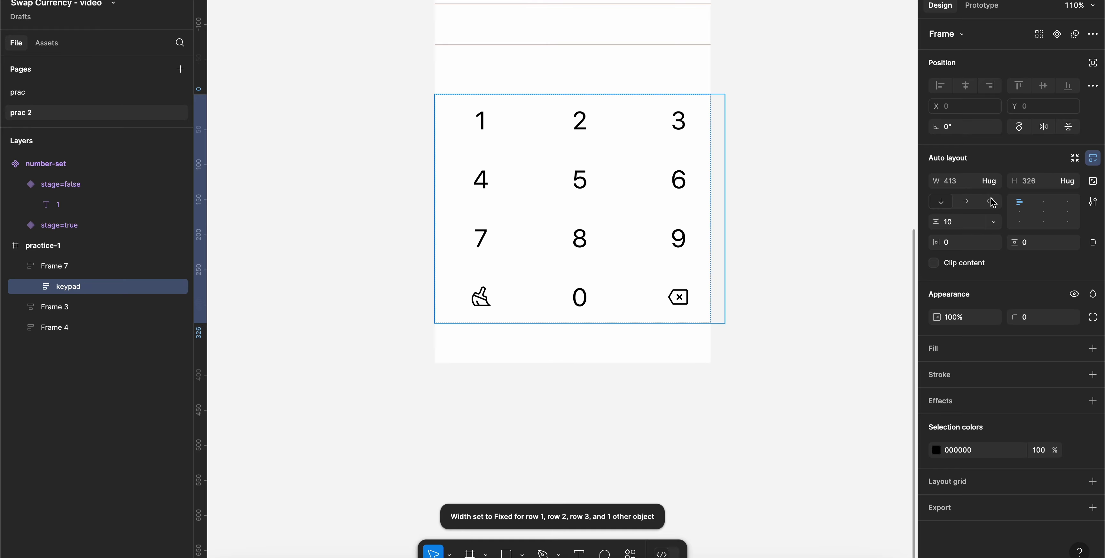
pyautogui.click(989, 181)
pyautogui.click(989, 196)
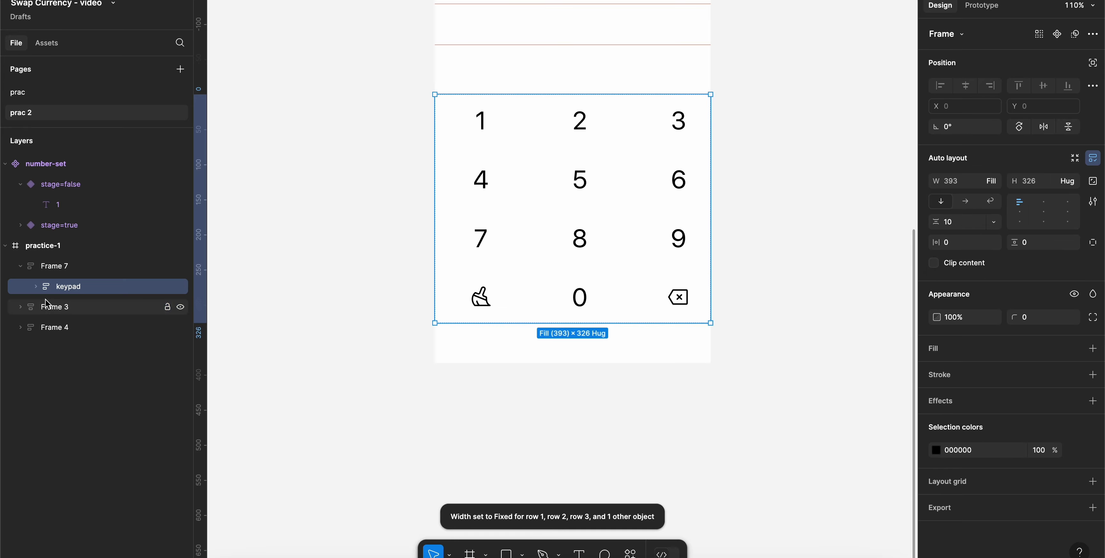
# - Set rows 1 to 4 of the keypad to fill the container's width and collapse the keypad's layers
pyautogui.click(36, 286)
pyautogui.click(86, 307)
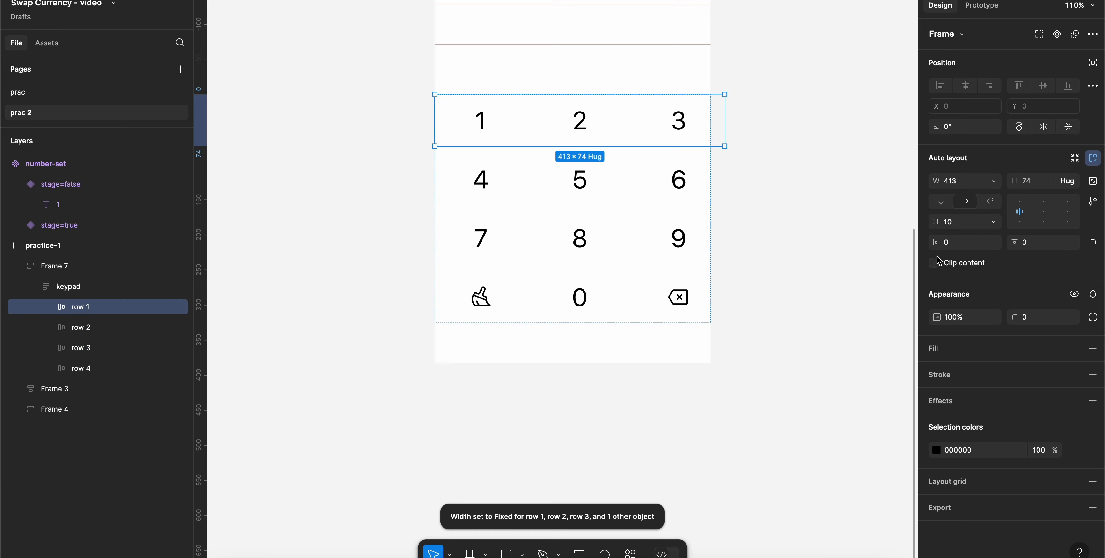
pyautogui.click(993, 181)
pyautogui.click(986, 208)
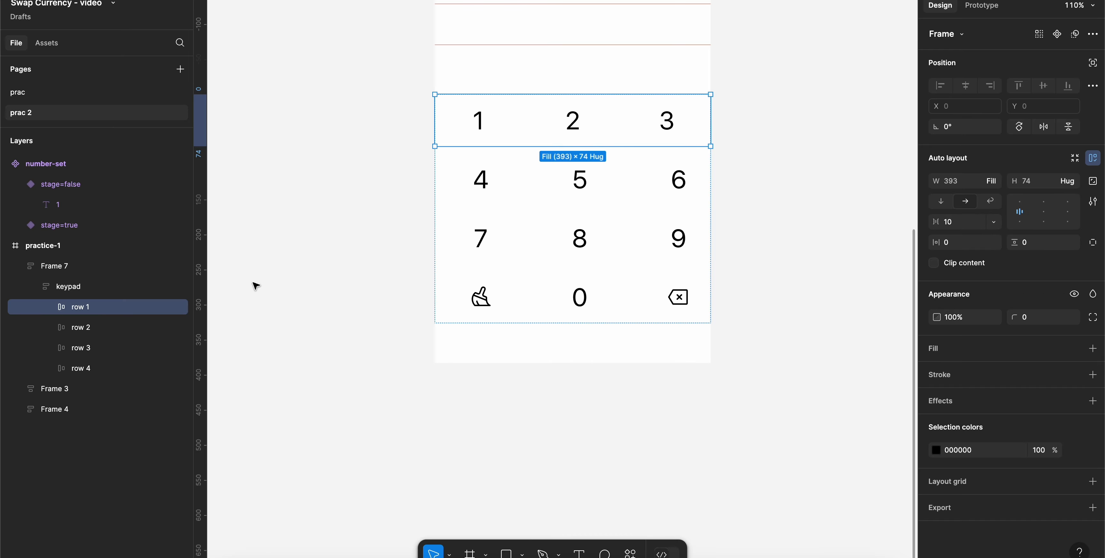
pyautogui.click(82, 327)
pyautogui.keyDown('shift'); pyautogui.click(81, 368); pyautogui.keyUp('shift')
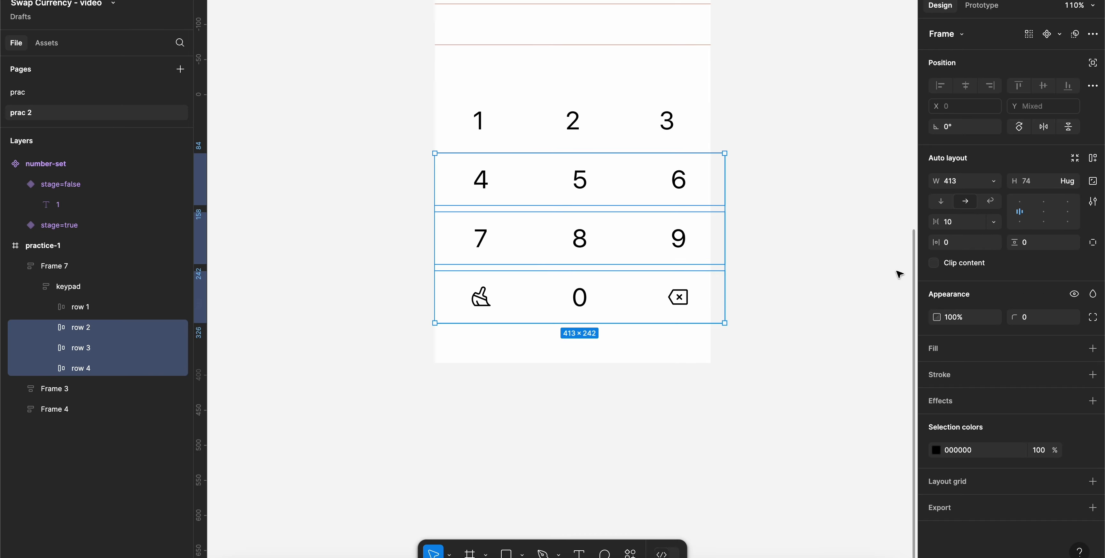
pyautogui.click(994, 181)
pyautogui.click(987, 210)
pyautogui.click(773, 218)
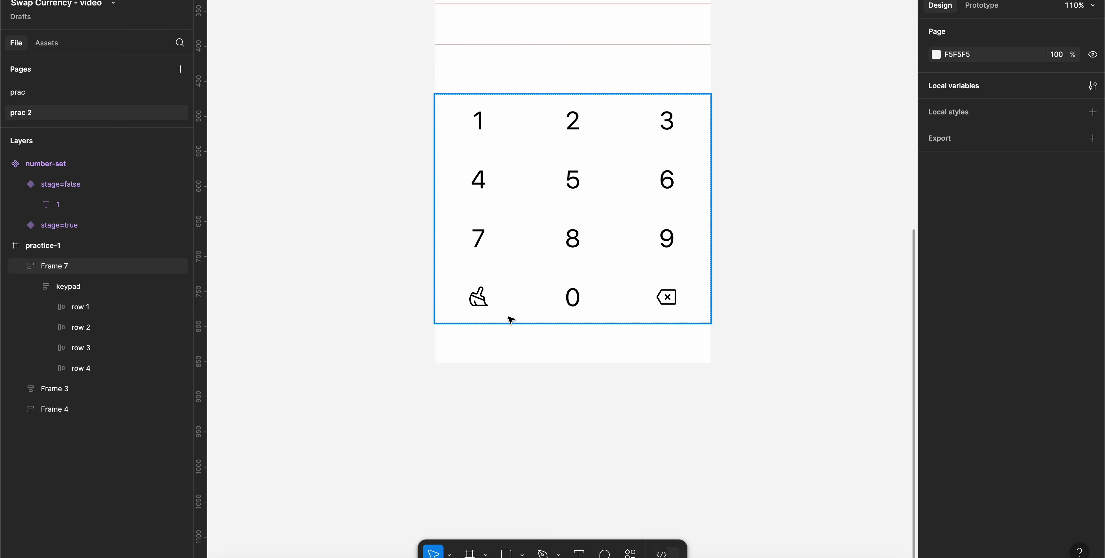
pyautogui.click(36, 287)
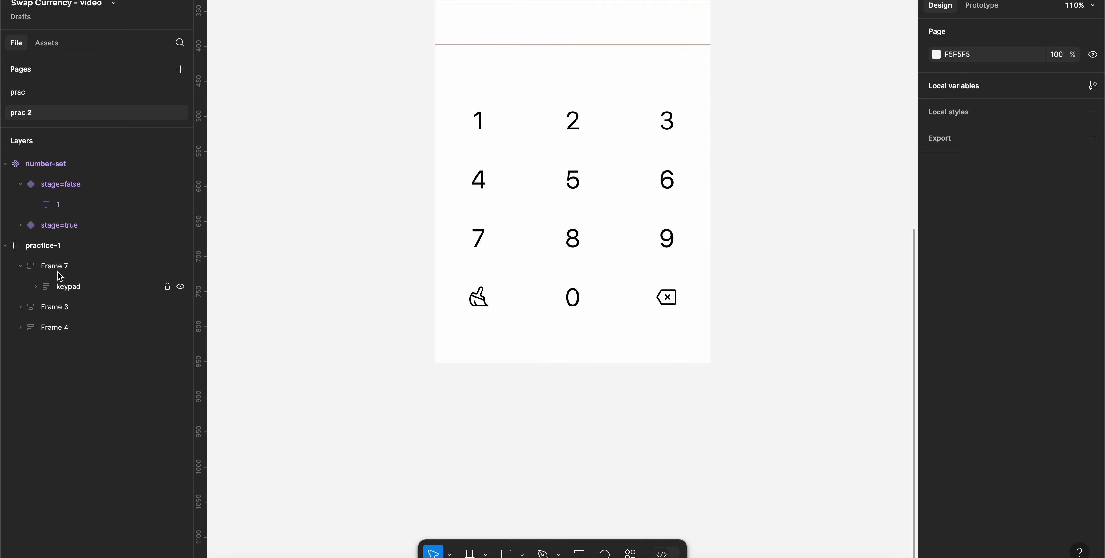
# - Set Frame 7's vertical padding to 20
pyautogui.click(60, 275)
pyautogui.click(1033, 245)
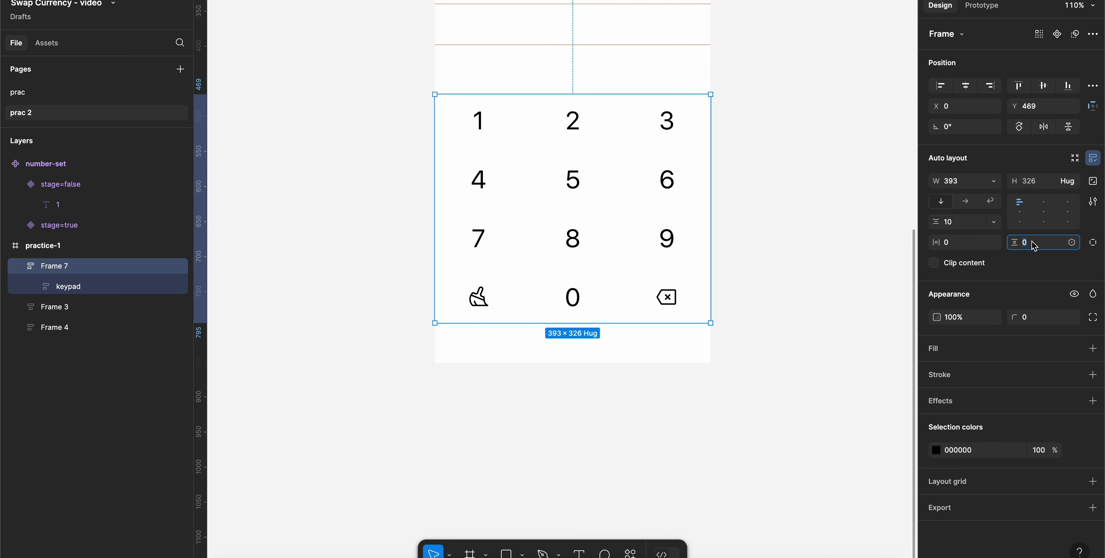
pyautogui.write('20')
pyautogui.press('Return')
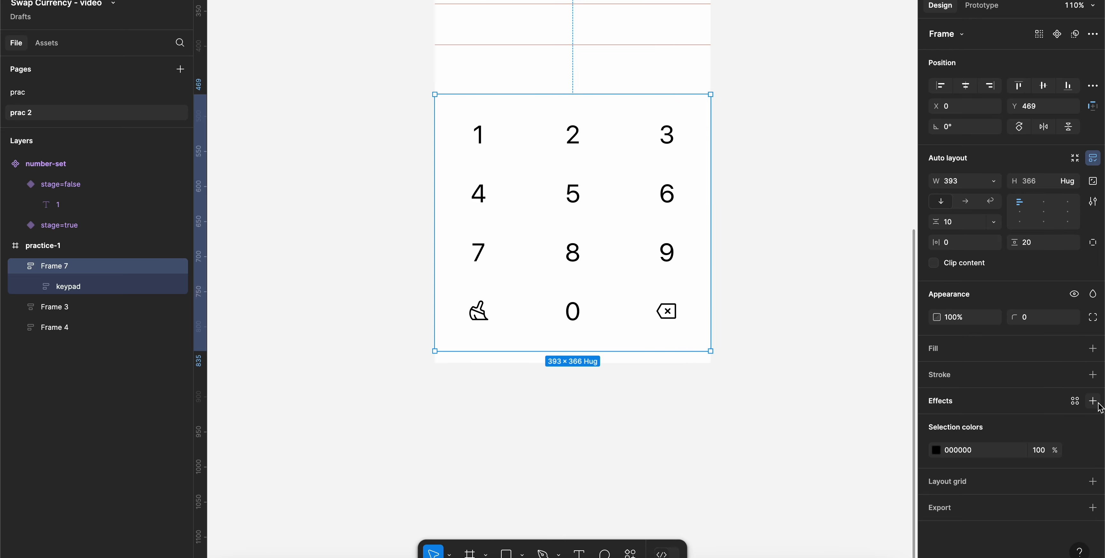
# - Add a stroke to Frame 7 on its top side only, coloured F5F5F2
pyautogui.click(1093, 375)
pyautogui.click(1090, 421)
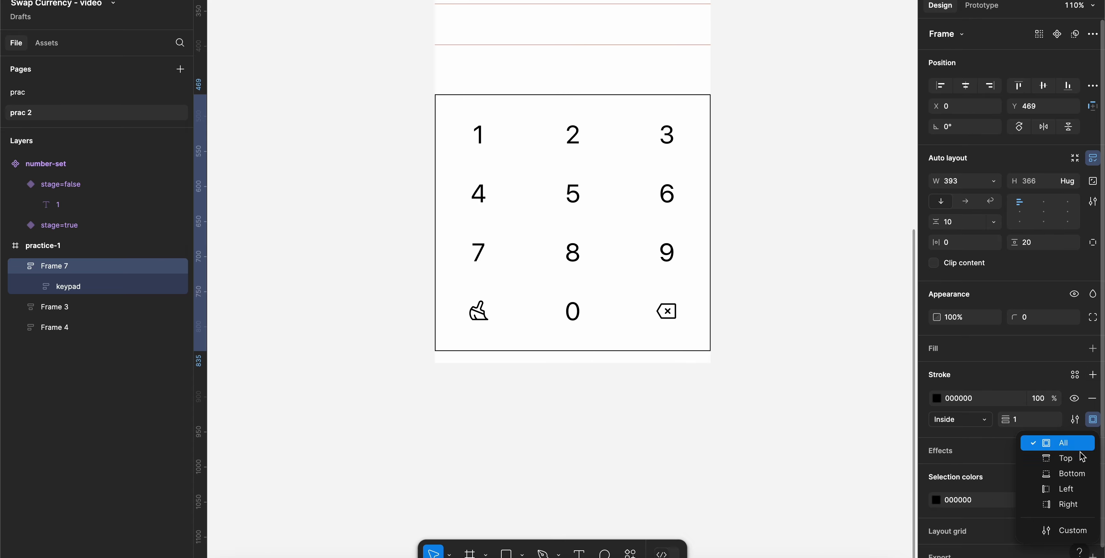
pyautogui.click(1076, 459)
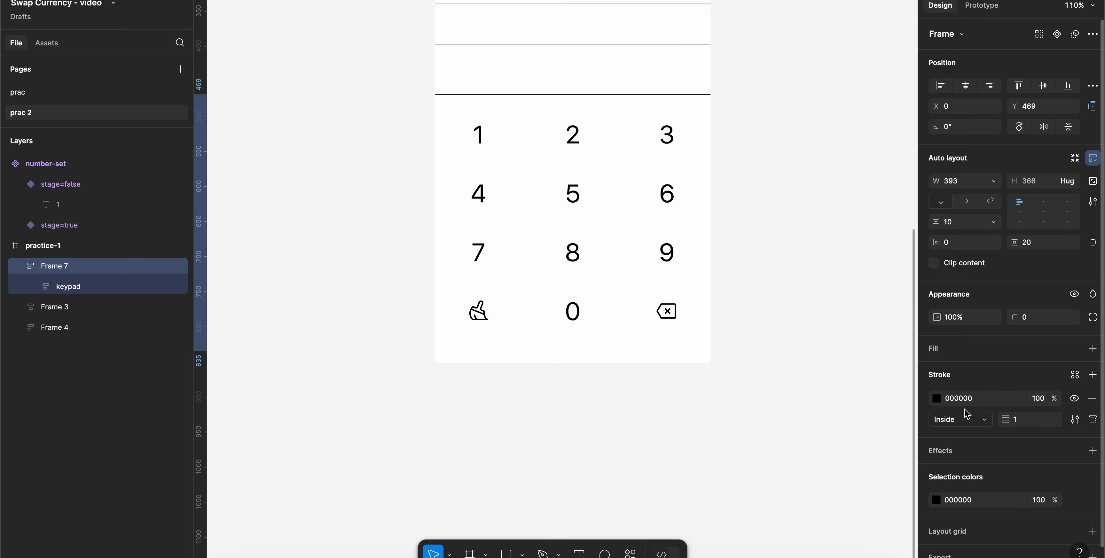
pyautogui.click(989, 401)
pyautogui.write('f5')
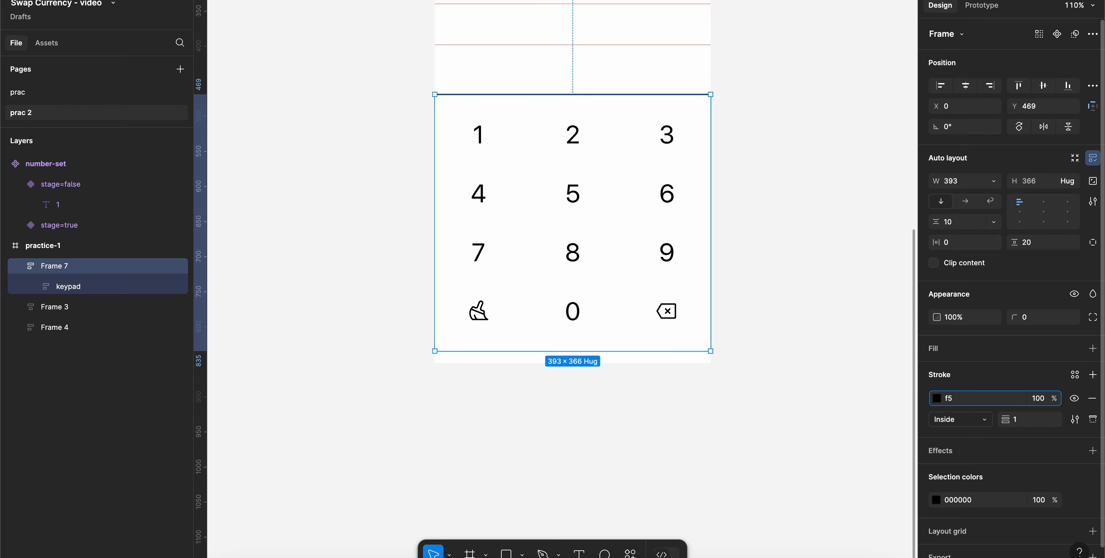
pyautogui.write('f5f2')
pyautogui.press('Return')
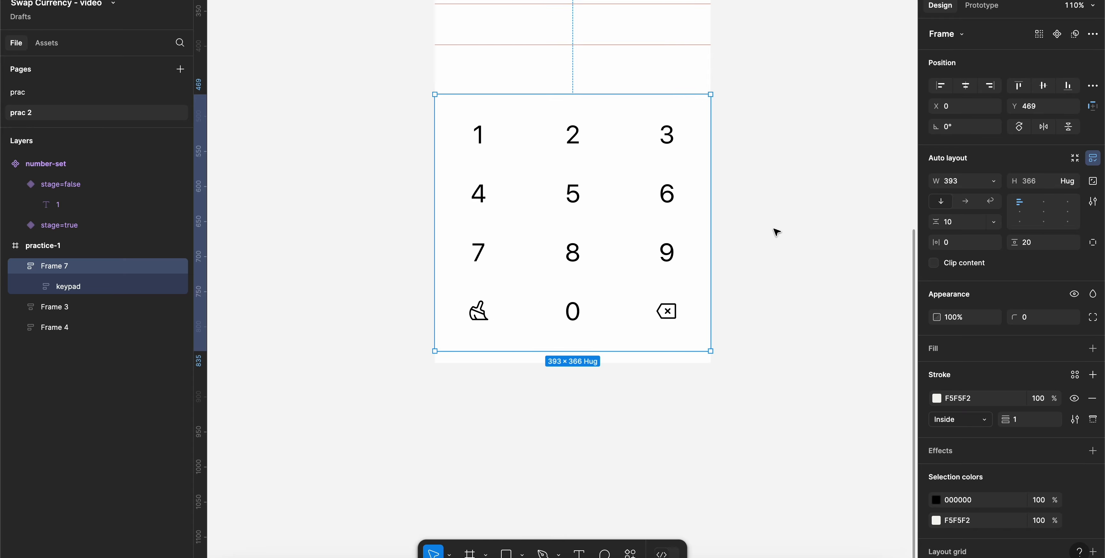
pyautogui.click(777, 232)
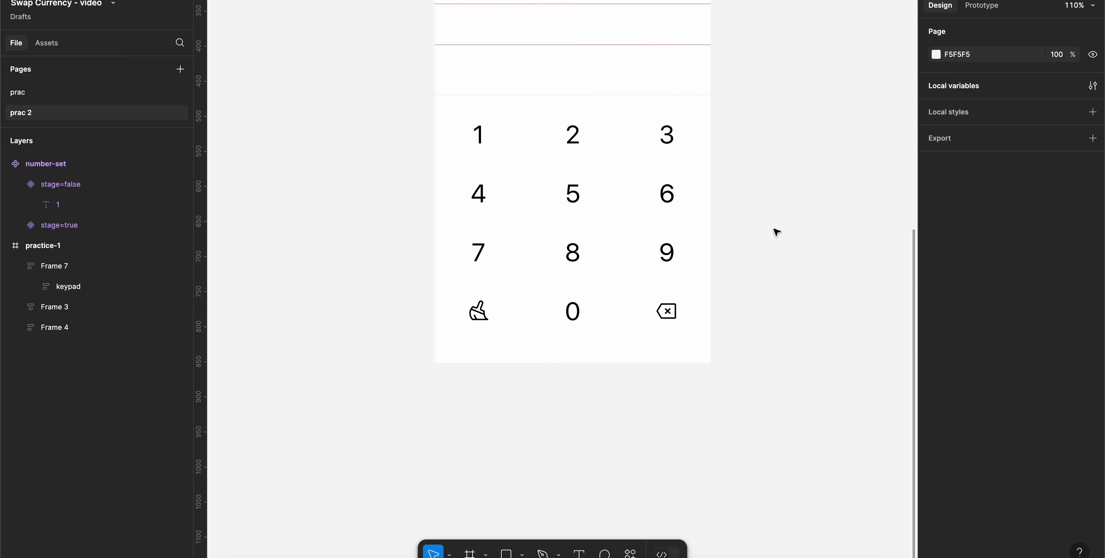
# - Add a text layer reading "Proceed" on the empty canvas below the practice-1 frame
pyautogui.click(651, 240)
pyautogui.scroll(-2, 775, 286)
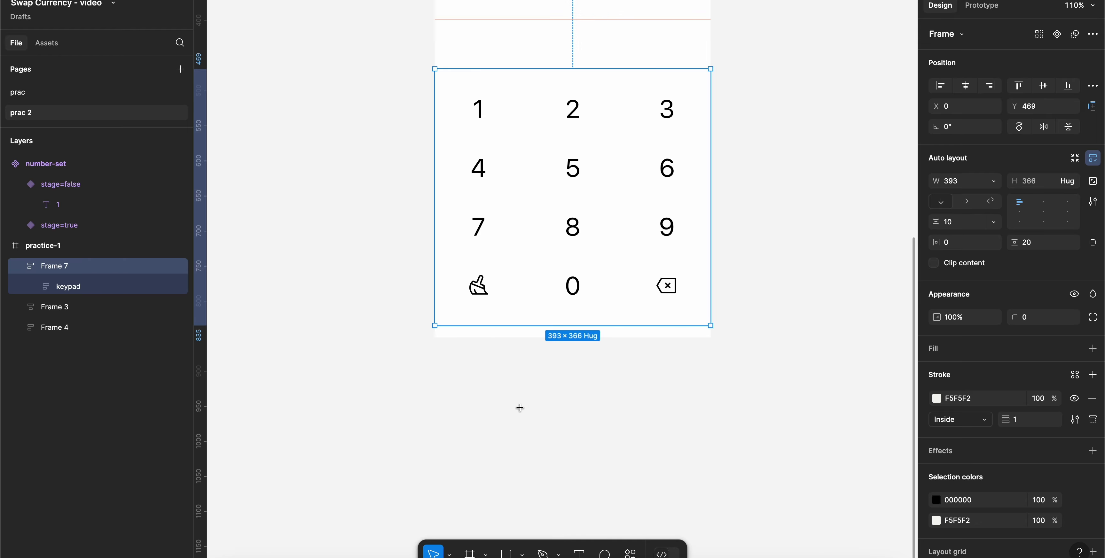
pyautogui.press('t')
pyautogui.click(536, 415)
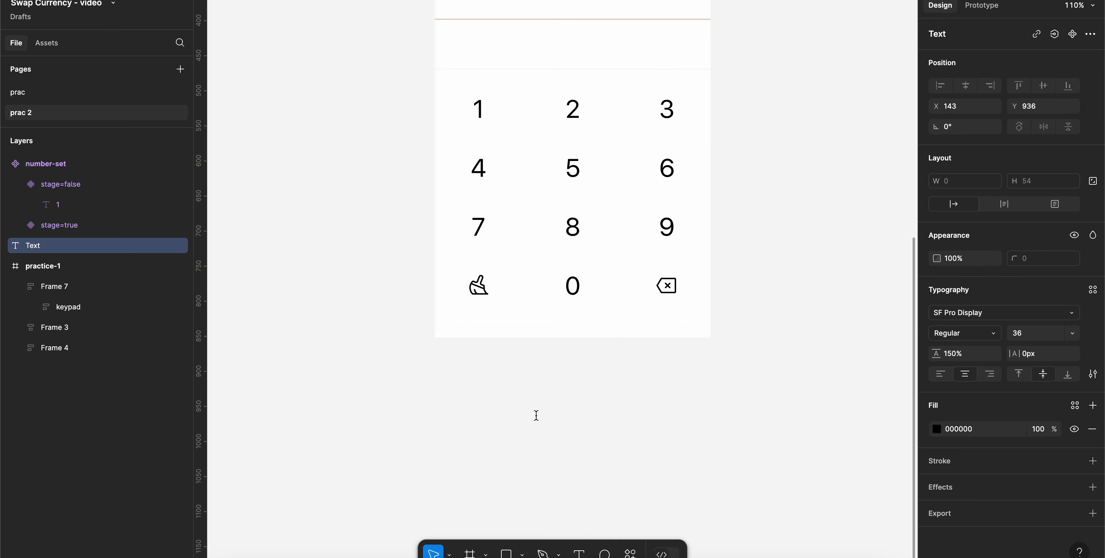
pyautogui.write('Pro')
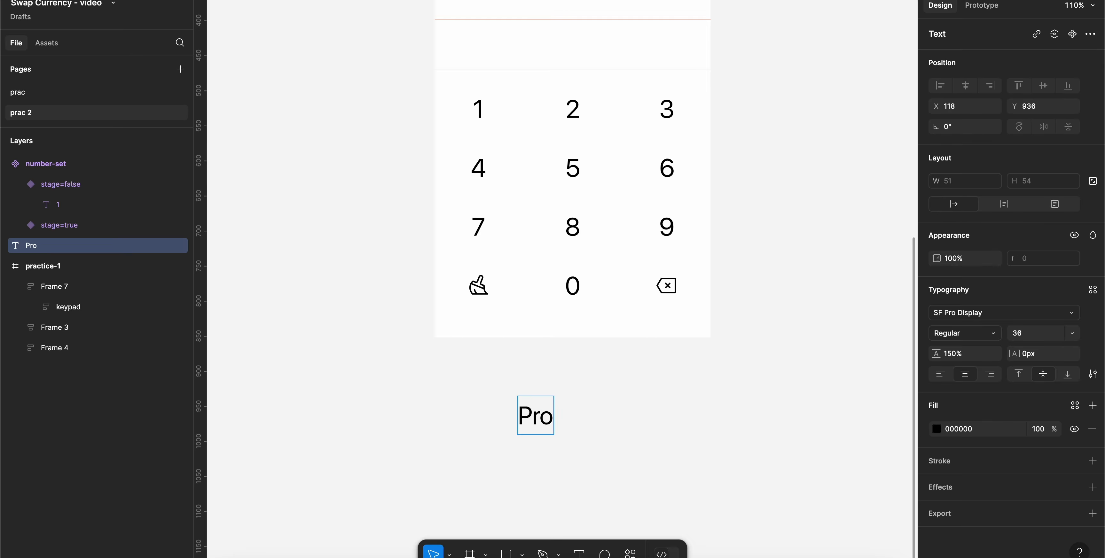
pyautogui.write('ceed')
pyautogui.press('Escape')
pyautogui.click(717, 425)
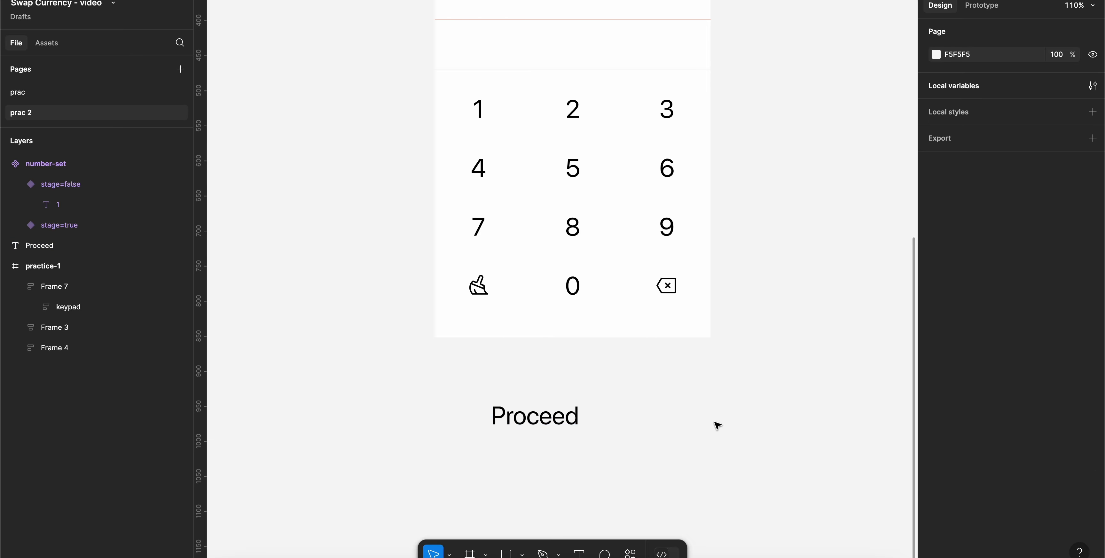
# - Set the Proceed text's font size to 18
pyautogui.click(568, 418)
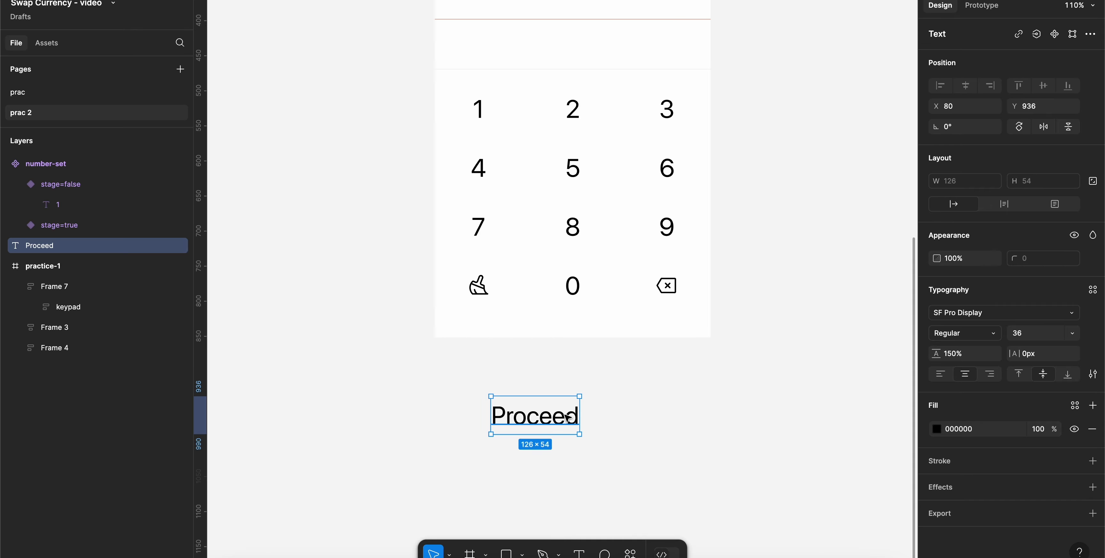
pyautogui.click(1031, 339)
pyautogui.write('16')
pyautogui.press('Return')
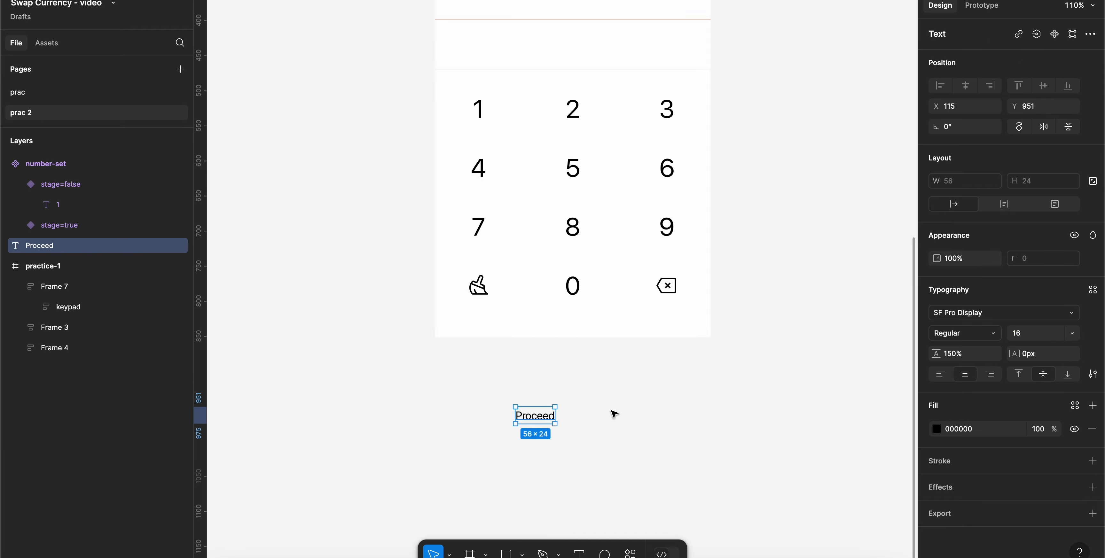
pyautogui.click(1023, 337)
pyautogui.write('18')
pyautogui.press('Return')
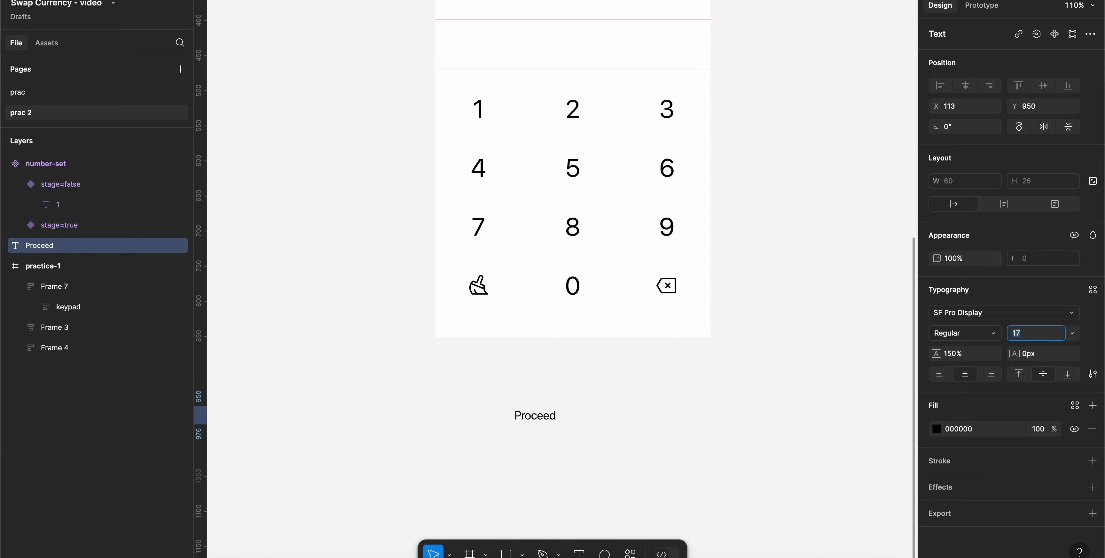
# - Move the Proceed text from the canvas into Frame 7, directly below the keypad
pyautogui.press('Delete')
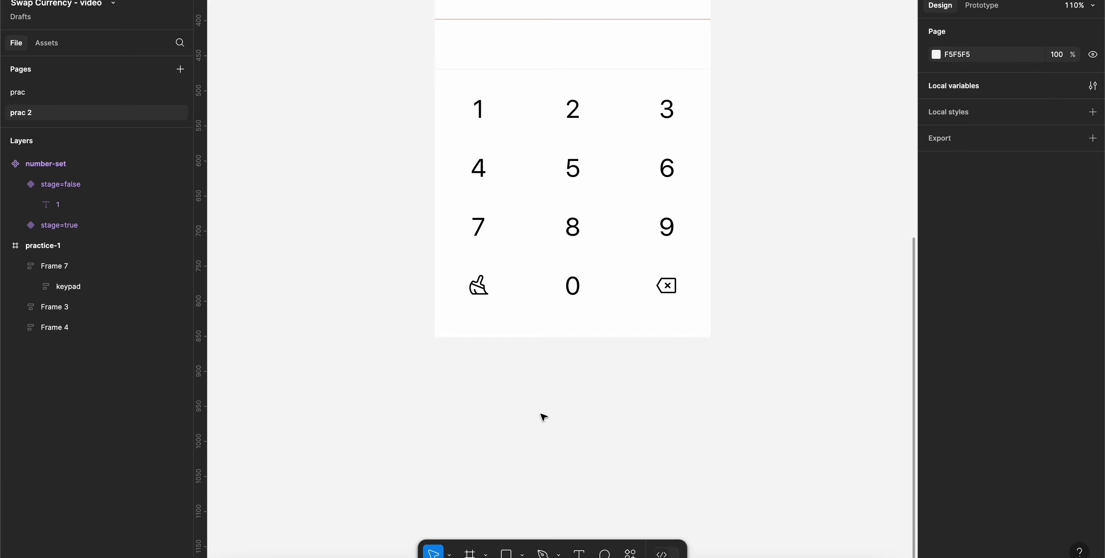
pyautogui.click(71, 291)
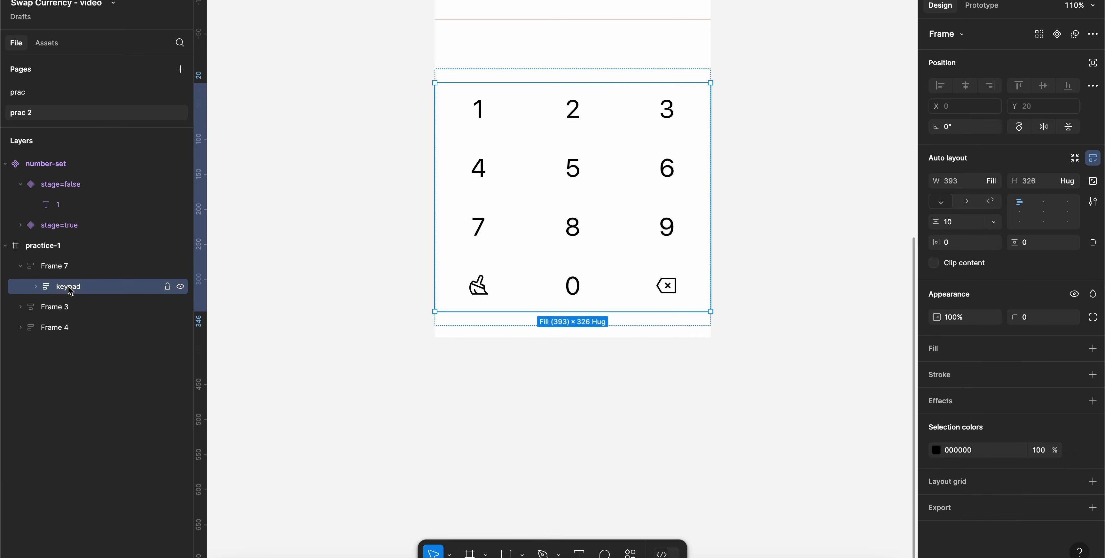
pyautogui.hotkey('ctrl', 'z')
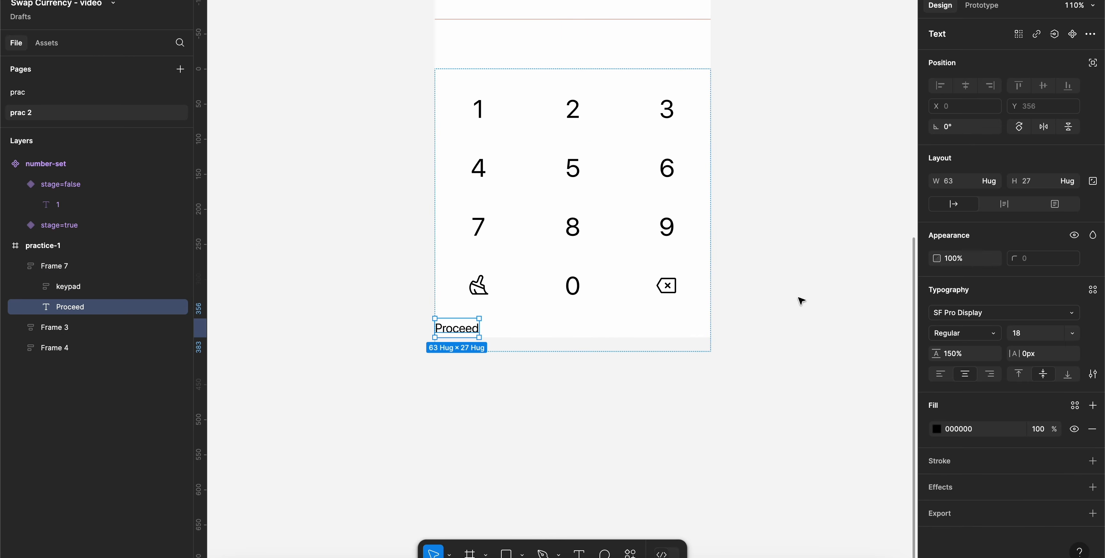
# - Wrap the Proceed text in an auto layout frame and set that frame's width to fill the container
pyautogui.hotkey('shift', 'a')
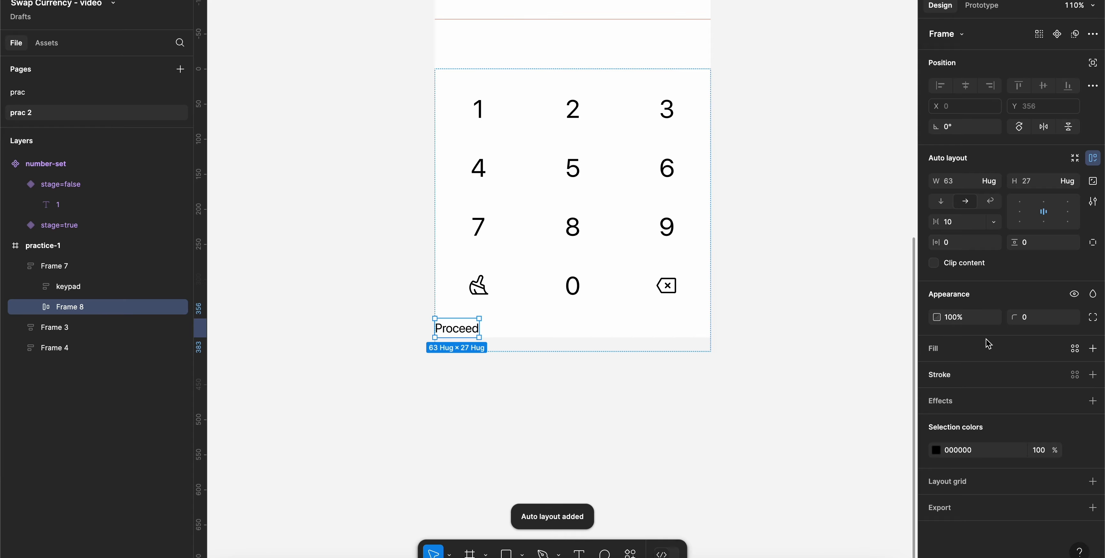
pyautogui.click(990, 182)
pyautogui.click(998, 202)
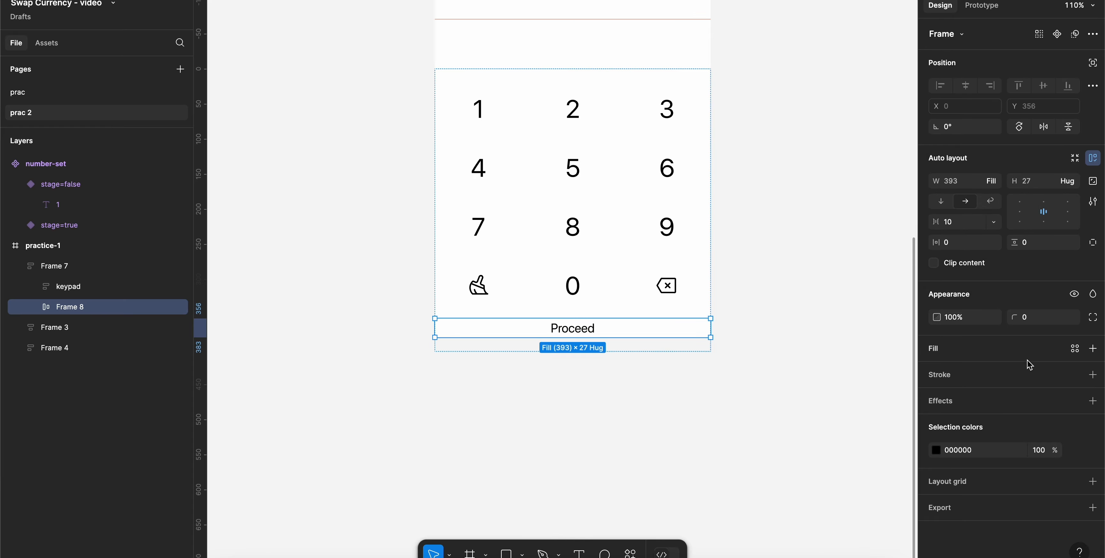
# - Wrap the Proceed text inside Frame 8 in its own nested auto layout frame
pyautogui.click(37, 307)
pyautogui.click(90, 331)
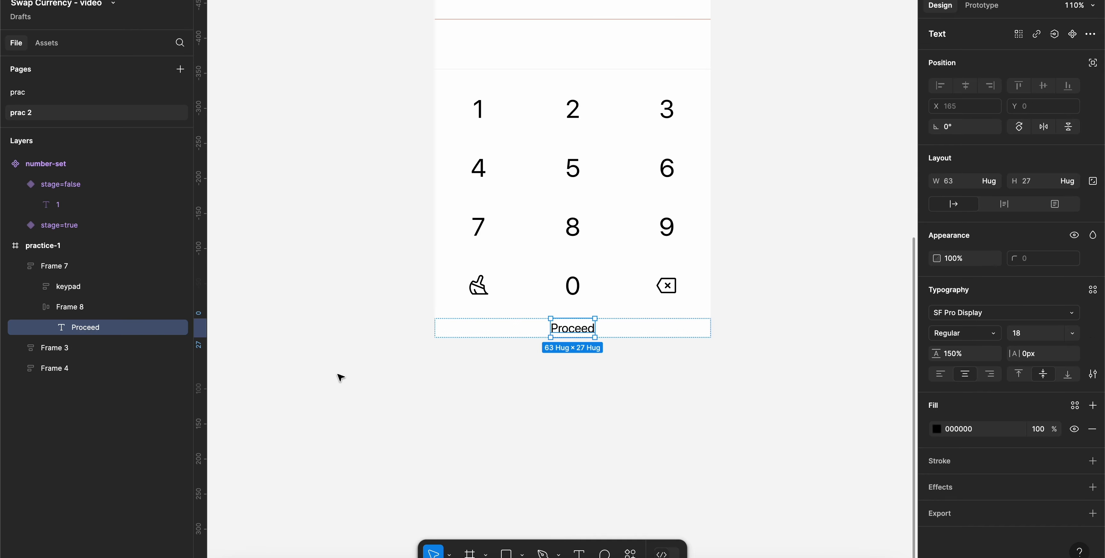
pyautogui.hotkey('shift', 'a')
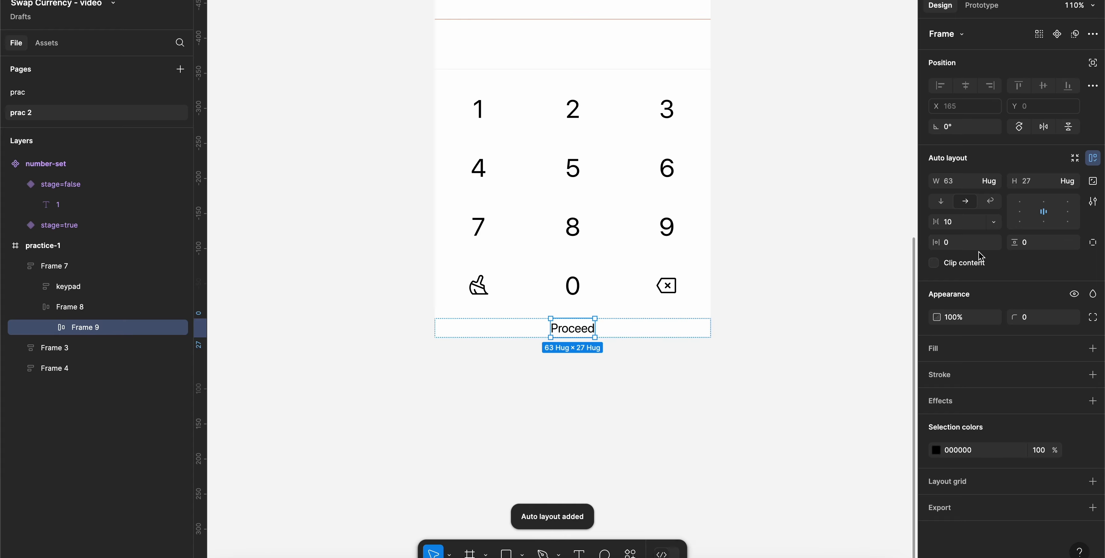
# - Make the Proceed button frame (Frame 9) fill its container's width and set its height to 46
pyautogui.click(989, 181)
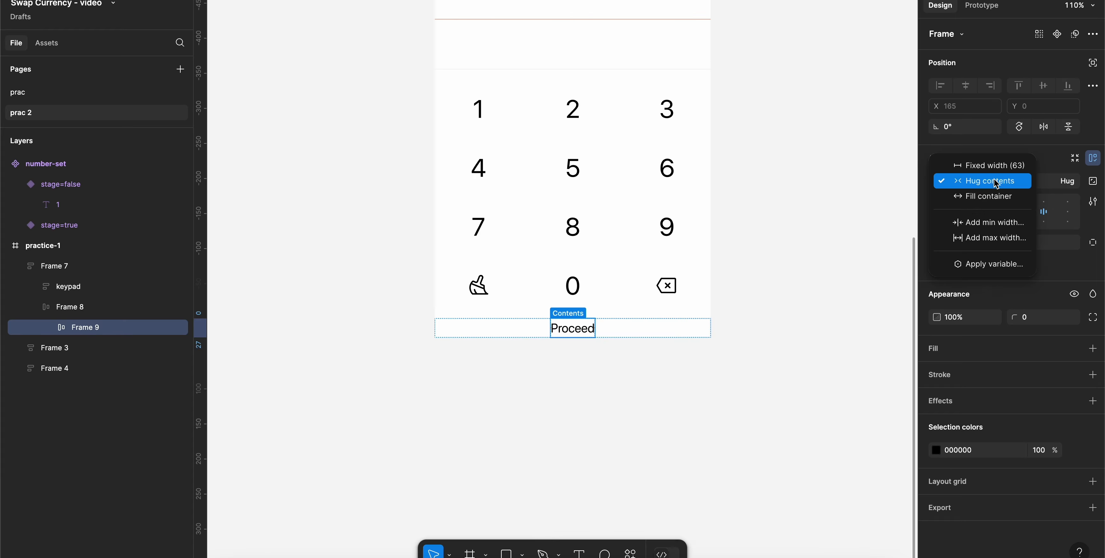
pyautogui.click(996, 197)
pyautogui.click(1030, 181)
pyautogui.write('37')
pyautogui.press('Return')
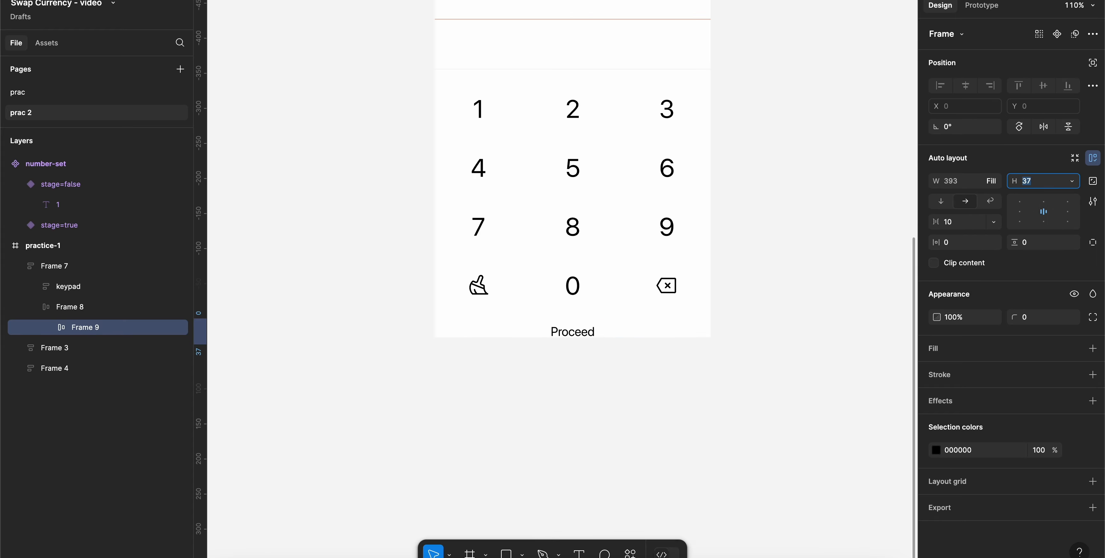
pyautogui.hotkey('shift', 'Up')
pyautogui.press('Down')
pyautogui.press('Down')
pyautogui.press('Down')
pyautogui.press('Up')
pyautogui.press('Up')
pyautogui.press('Escape')
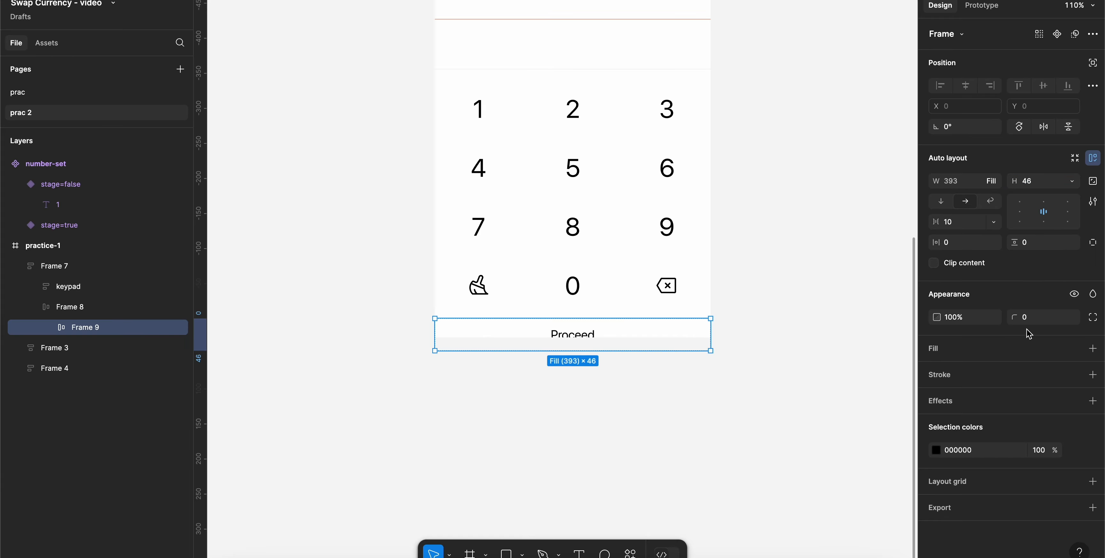
# - Set the Proceed button frame's corner radius to 4
pyautogui.click(1030, 323)
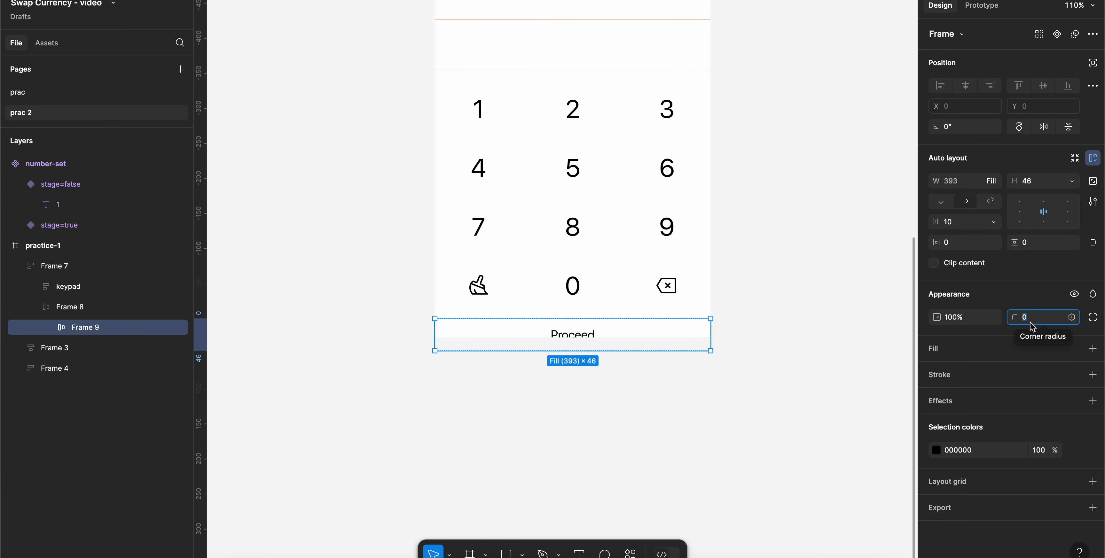
pyautogui.write('4')
pyautogui.press('Return')
# - Set the horizontal padding of Frame 8, the container around the Proceed button, to 12
pyautogui.click(101, 306)
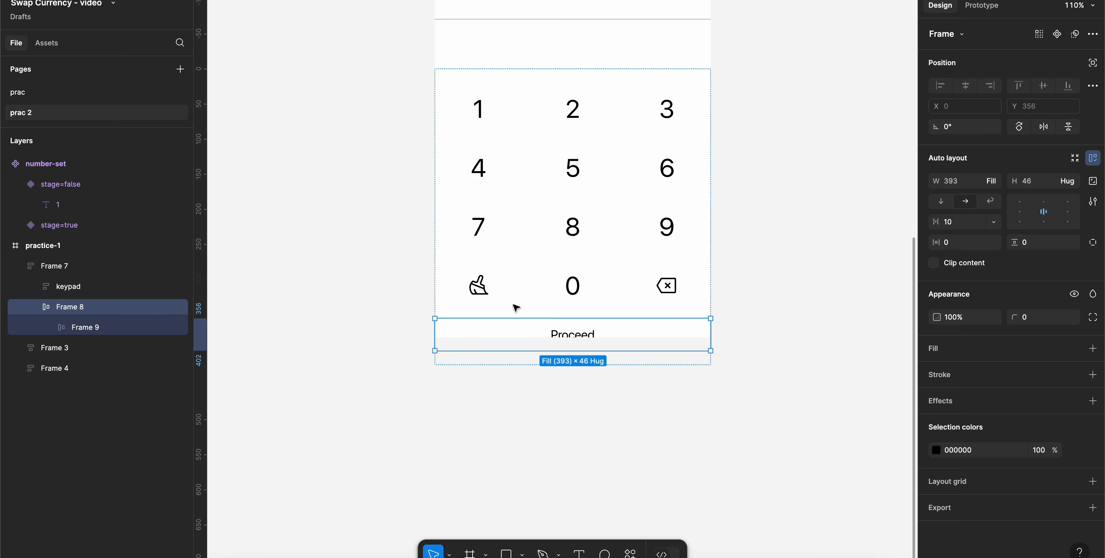
pyautogui.click(963, 243)
pyautogui.write('10')
pyautogui.press('Return')
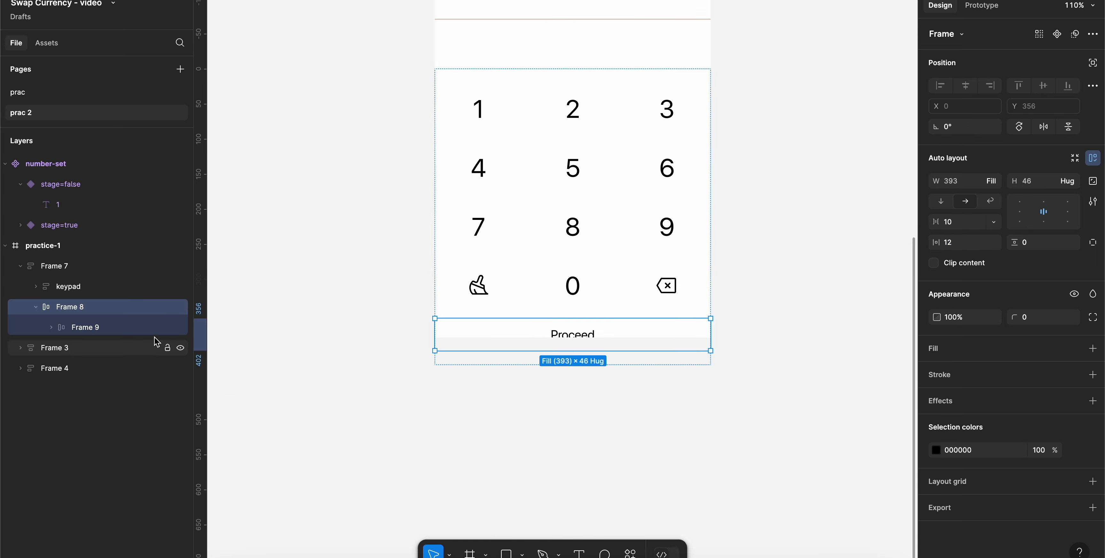
# - Change the Proceed text color inside Frame 9 from black to the softer near-black 191515
pyautogui.click(146, 329)
pyautogui.click(937, 452)
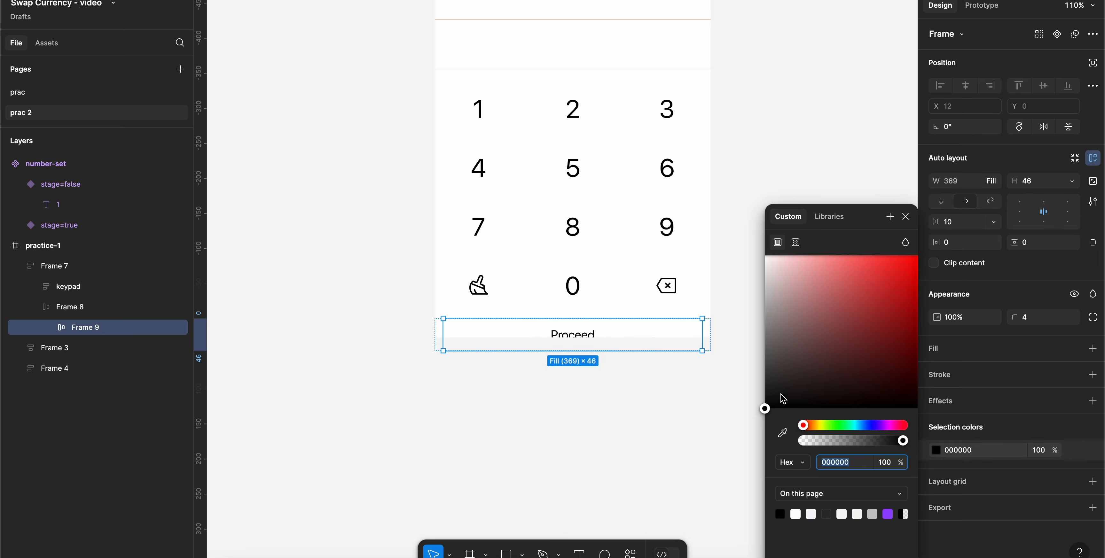
pyautogui.moveTo(785, 400); pyautogui.dragTo(788, 404)
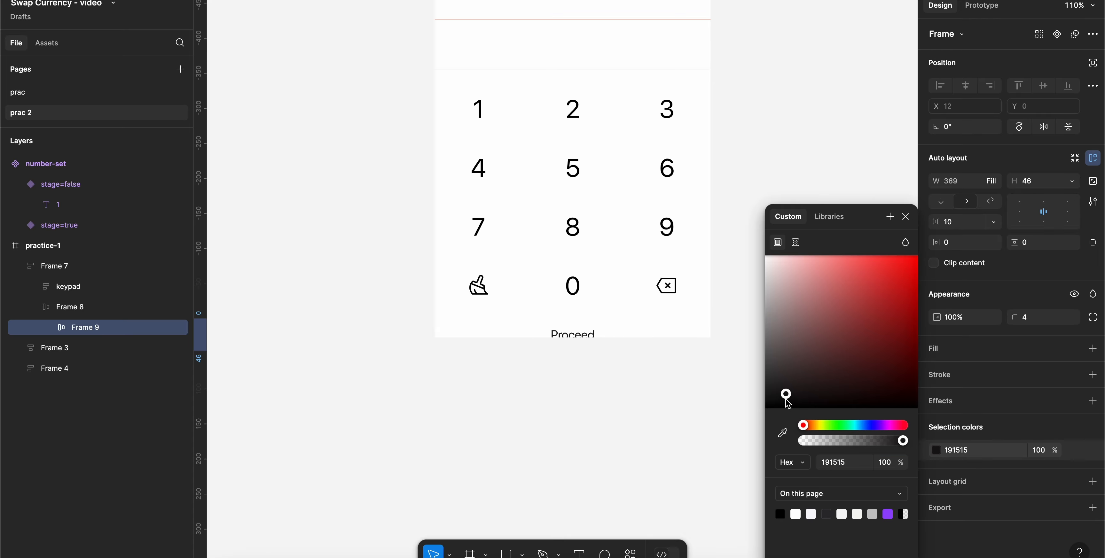
pyautogui.click(906, 217)
# - Add a fill to the Proceed button frame using the copied text color 191515
pyautogui.click(86, 307)
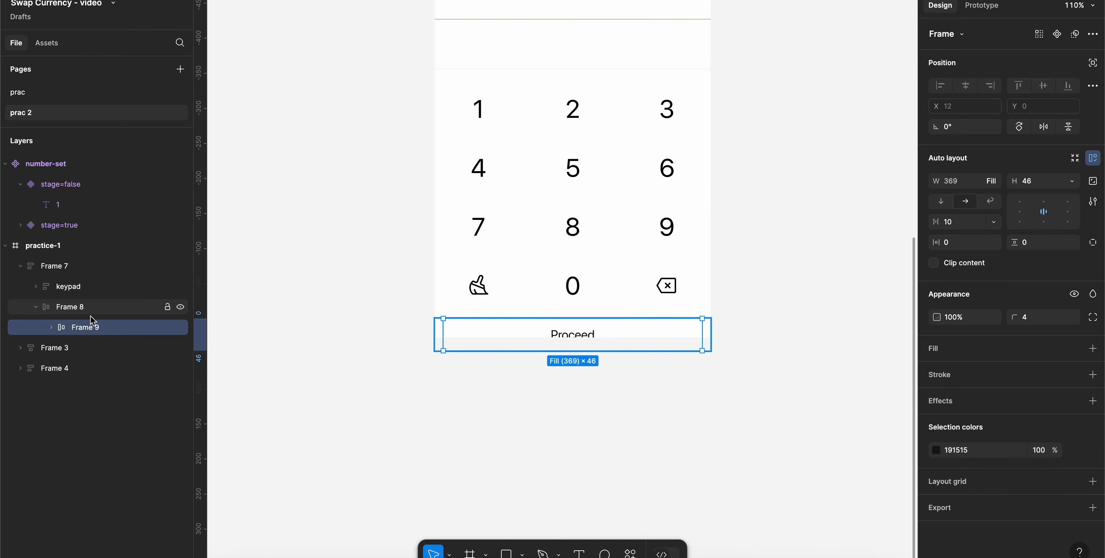
pyautogui.click(92, 328)
pyautogui.click(1093, 349)
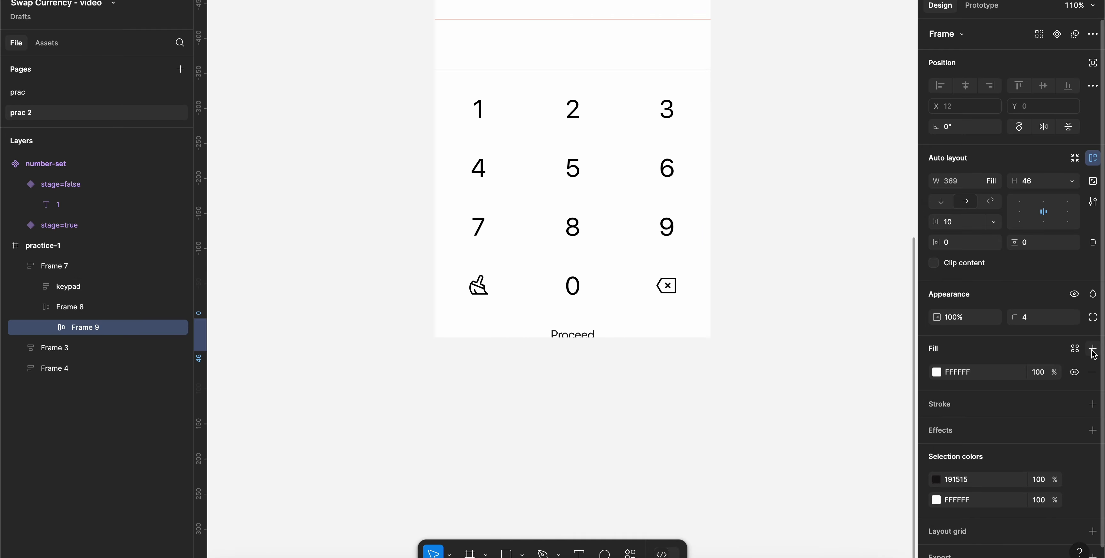
pyautogui.click(975, 480)
pyautogui.press('super+c')
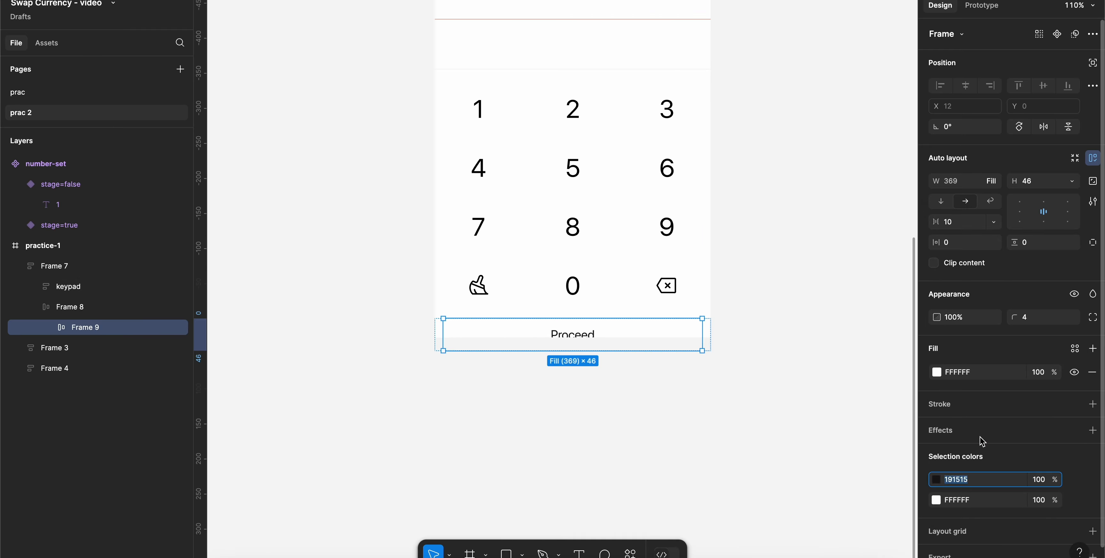
pyautogui.click(980, 374)
pyautogui.press('super+v')
pyautogui.press('Return')
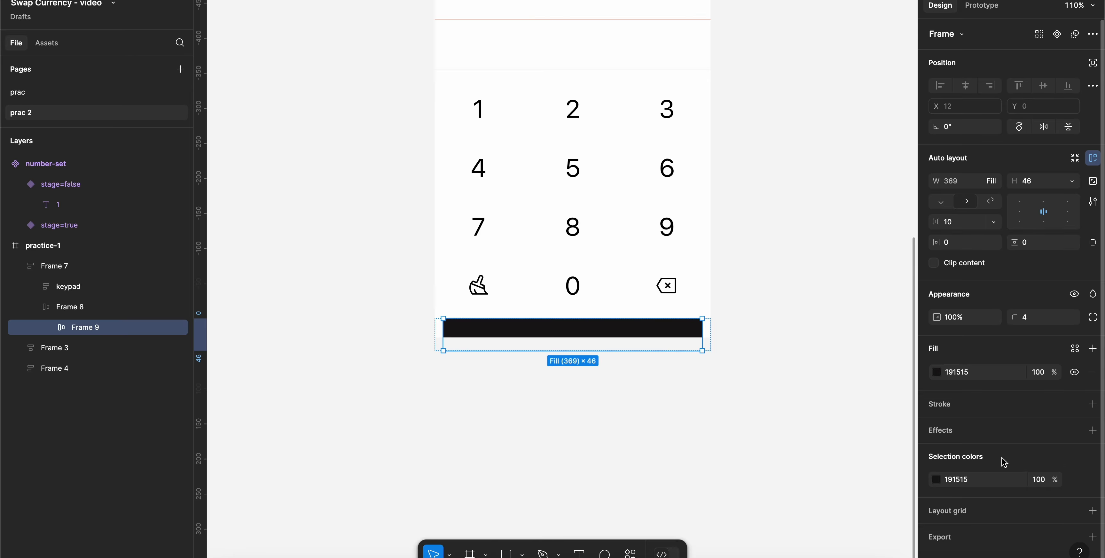
# - Align Frame 7 with the bottom edge of the practice-1 frame and set the Proceed text's fill to white (FFFFFF)
pyautogui.click(503, 169)
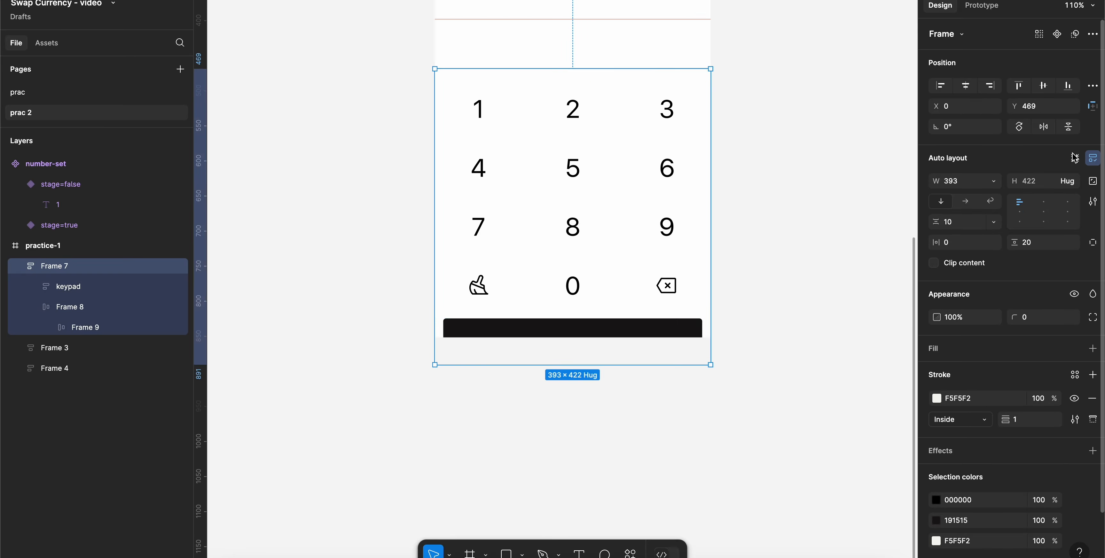
pyautogui.click(825, 237)
pyautogui.keyDown('super'); pyautogui.click(575, 312); pyautogui.keyUp('super')
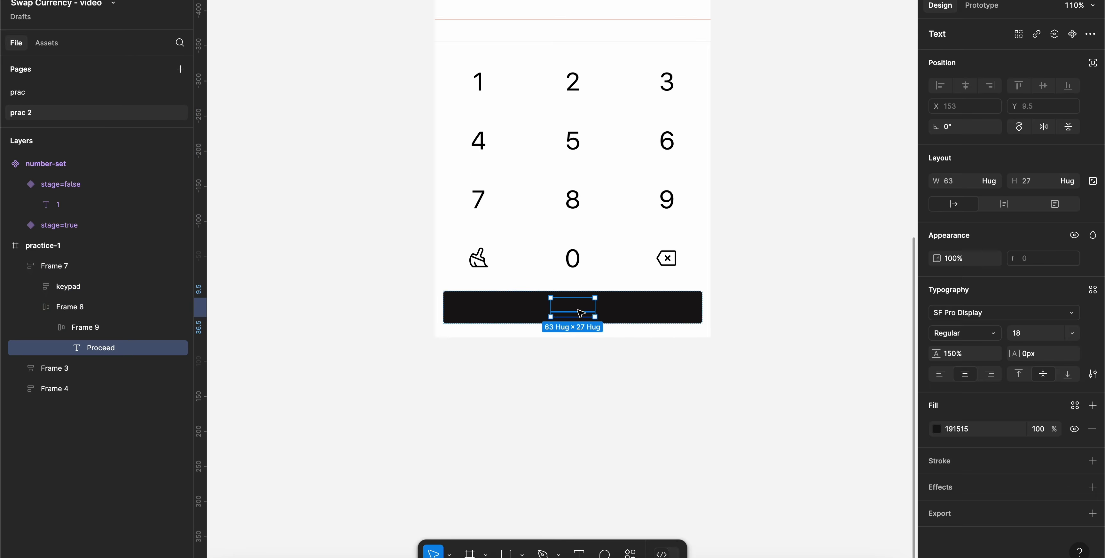
pyautogui.click(957, 429)
pyautogui.write('fff')
pyautogui.press('Return')
# - Rename the Proceed button's Frame 9 layer to btn and collapse it
pyautogui.doubleClick(85, 328)
pyautogui.write('btn')
pyautogui.press('Return')
pyautogui.click(52, 330)
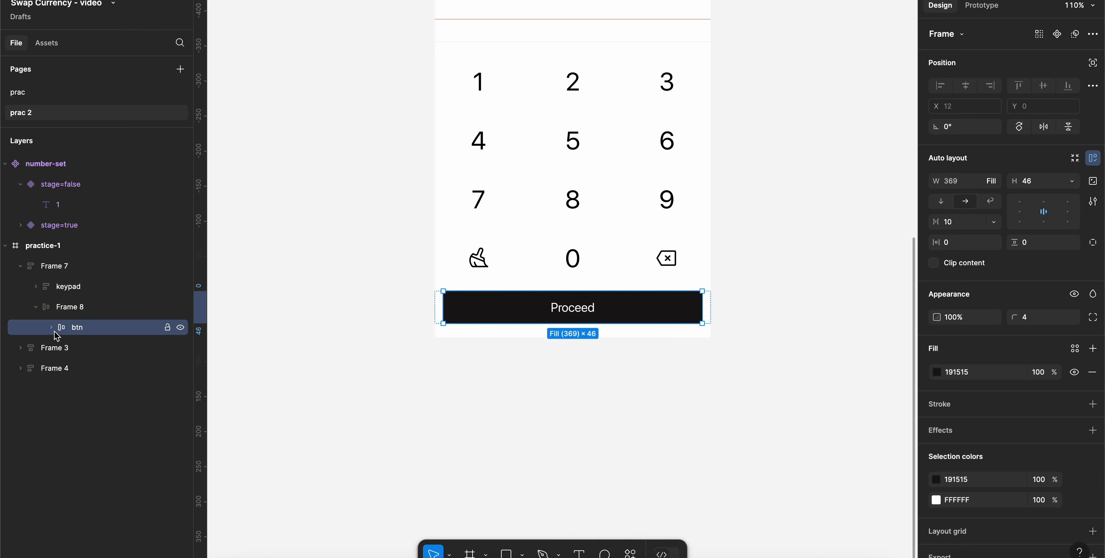
# - Set the btn frame's height to 52, after trying 56
pyautogui.click(1041, 183)
pyautogui.write('56')
pyautogui.press('Return')
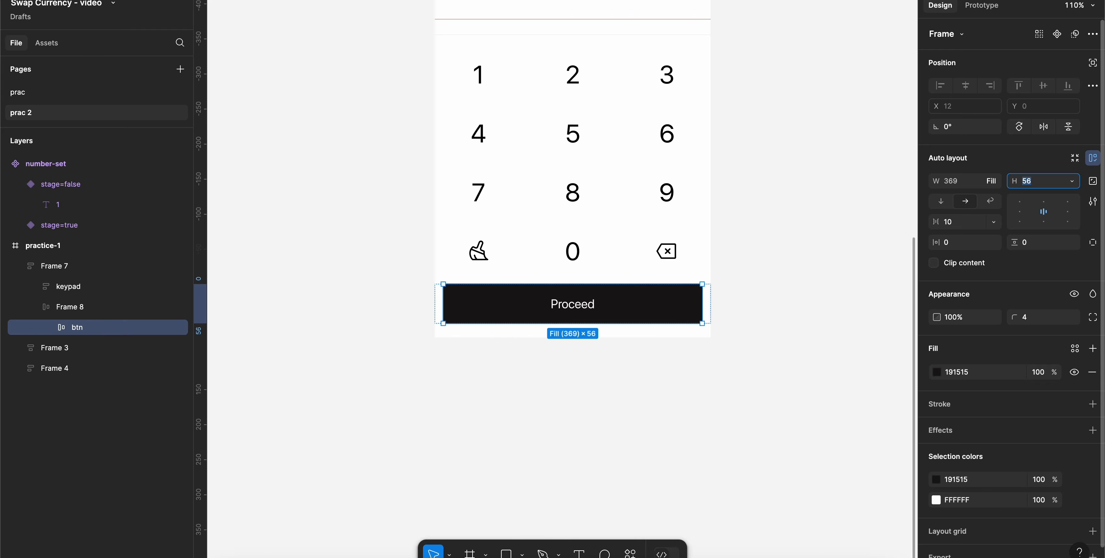
pyautogui.write('52')
pyautogui.press('Return')
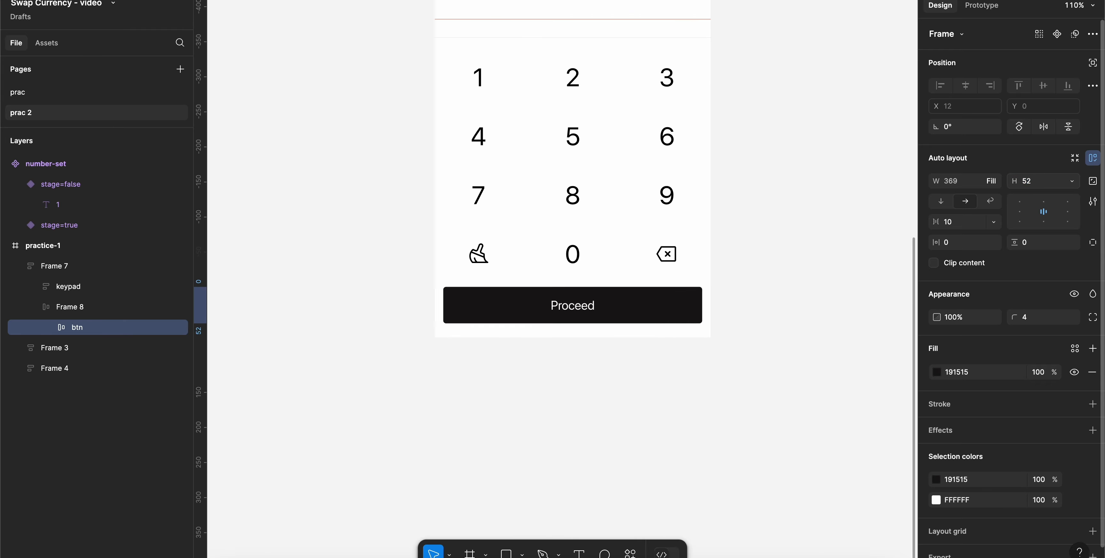
# - Set the btn frame's corner radius to 14
pyautogui.click(1038, 318)
pyautogui.write('14')
pyautogui.press('Return')
pyautogui.press('Return')
pyautogui.click(794, 343)
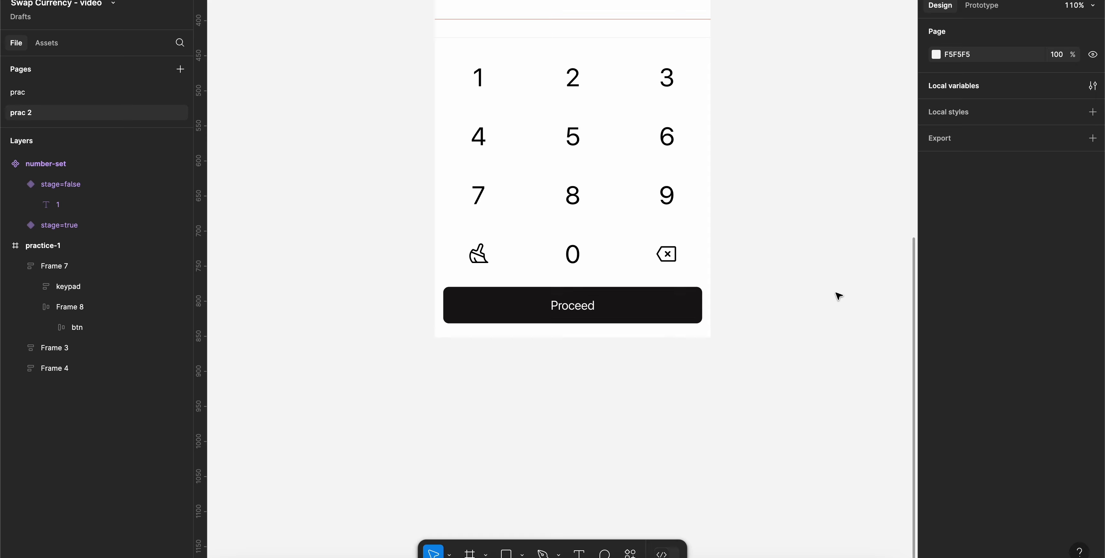
# - Increase the horizontal padding of Frame 8 around the Proceed button to 16
pyautogui.click(617, 310)
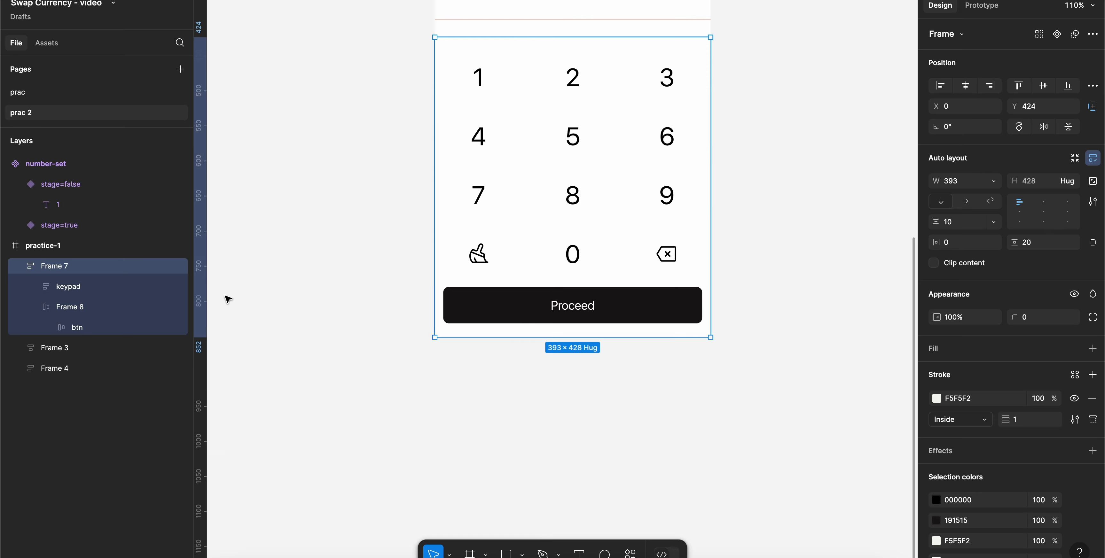
pyautogui.click(92, 311)
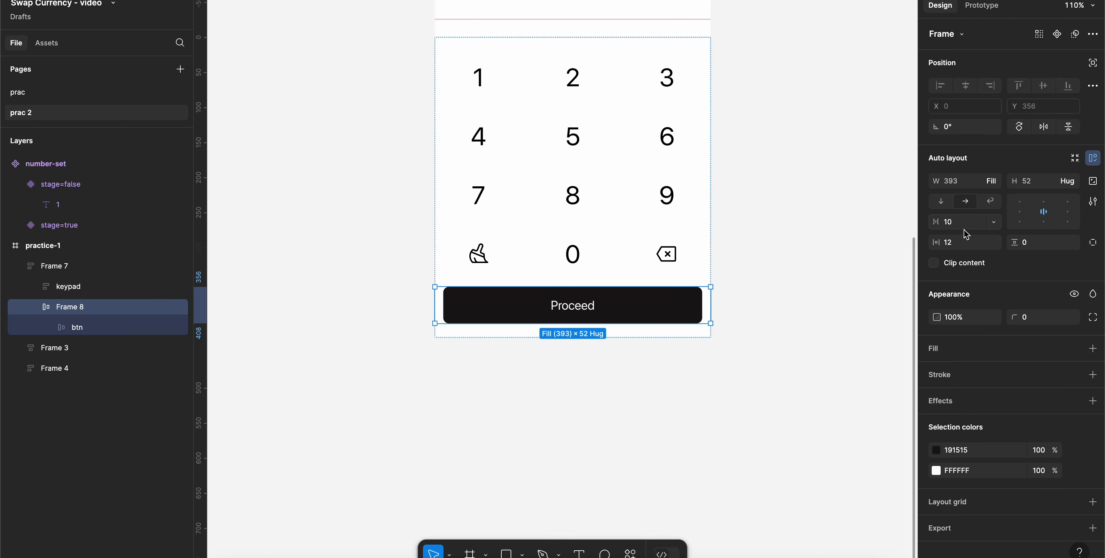
pyautogui.click(961, 245)
pyautogui.press('Up')
pyautogui.press('Up')
pyautogui.press('Up')
pyautogui.press('Up')
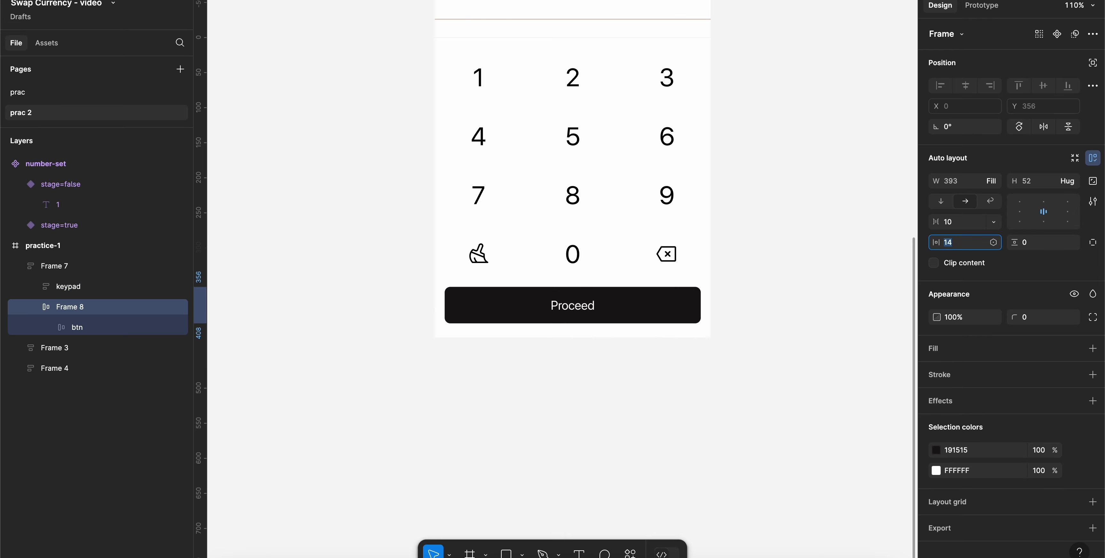
pyautogui.click(816, 306)
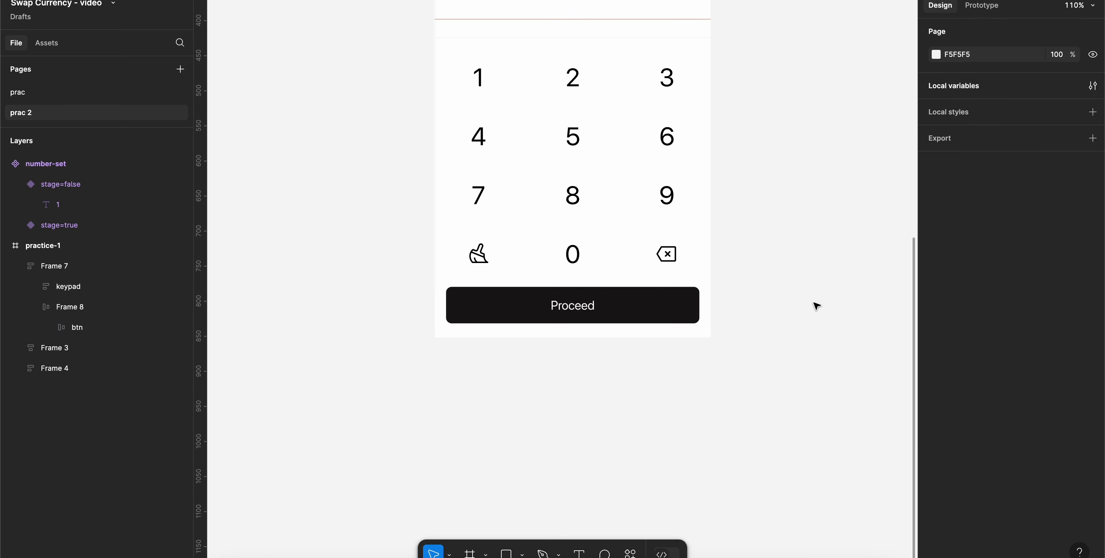
# - Delete the orange horizontal line above the keypad
pyautogui.scroll(5, 803, 306)
pyautogui.moveTo(642, 123); pyautogui.dragTo(677, 169)
pyautogui.press('Delete')
pyautogui.click(782, 293)
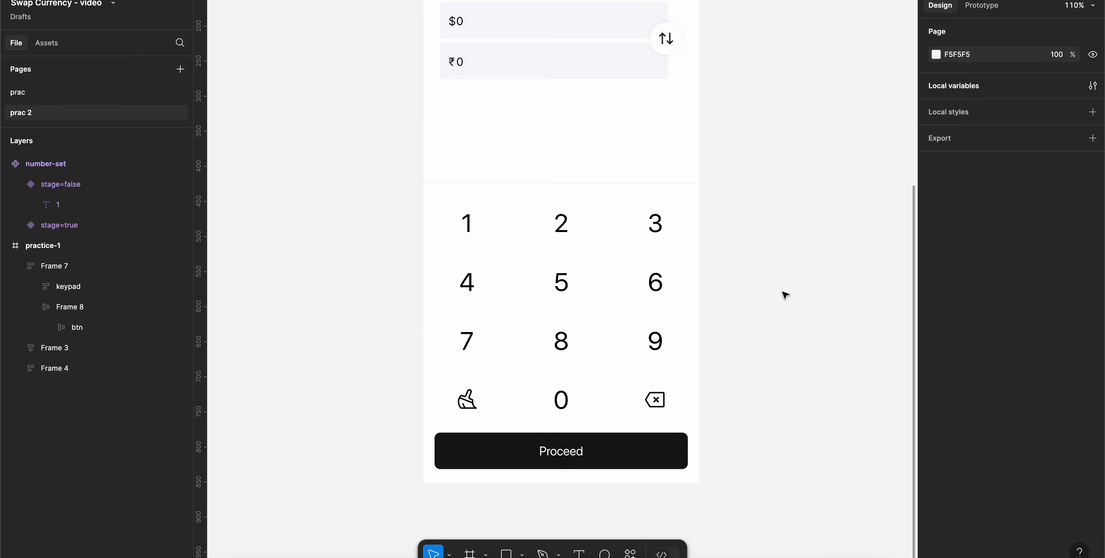
# - Set the Proceed label's font weight to Medium
pyautogui.scroll(-3, 785, 296)
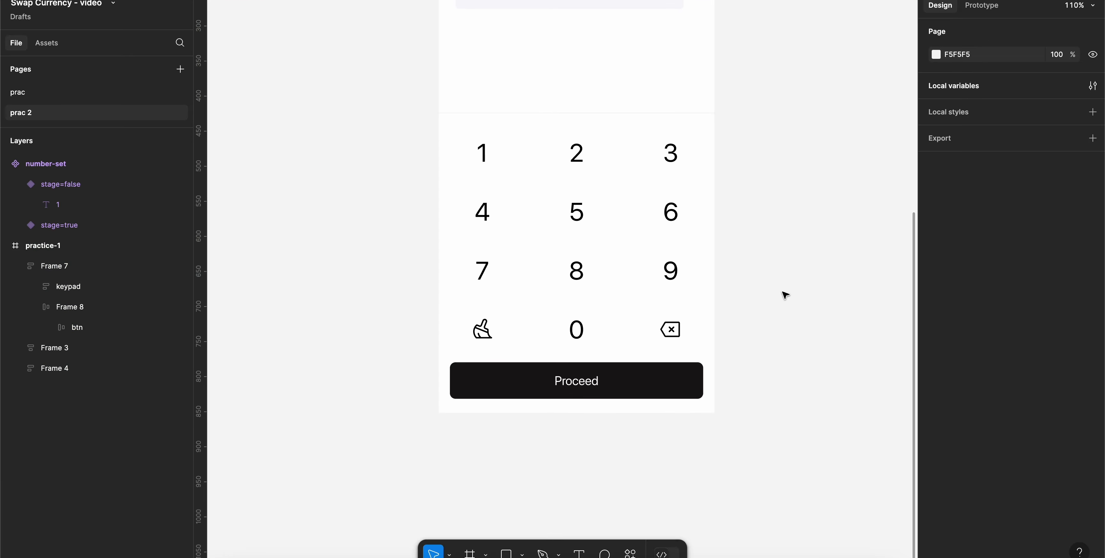
pyautogui.keyDown('super'); pyautogui.click(581, 383); pyautogui.keyUp('super')
pyautogui.click(995, 335)
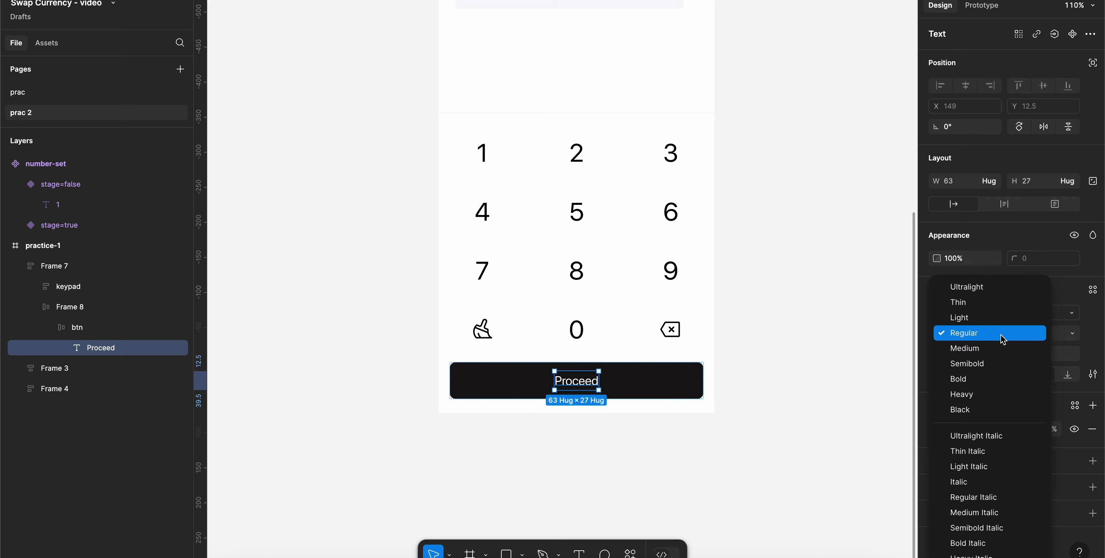
pyautogui.click(991, 351)
pyautogui.click(807, 370)
# - Set the Proceed label's line height to 100% and its letter spacing to 1px
pyautogui.keyDown('super'); pyautogui.click(579, 382); pyautogui.keyUp('super')
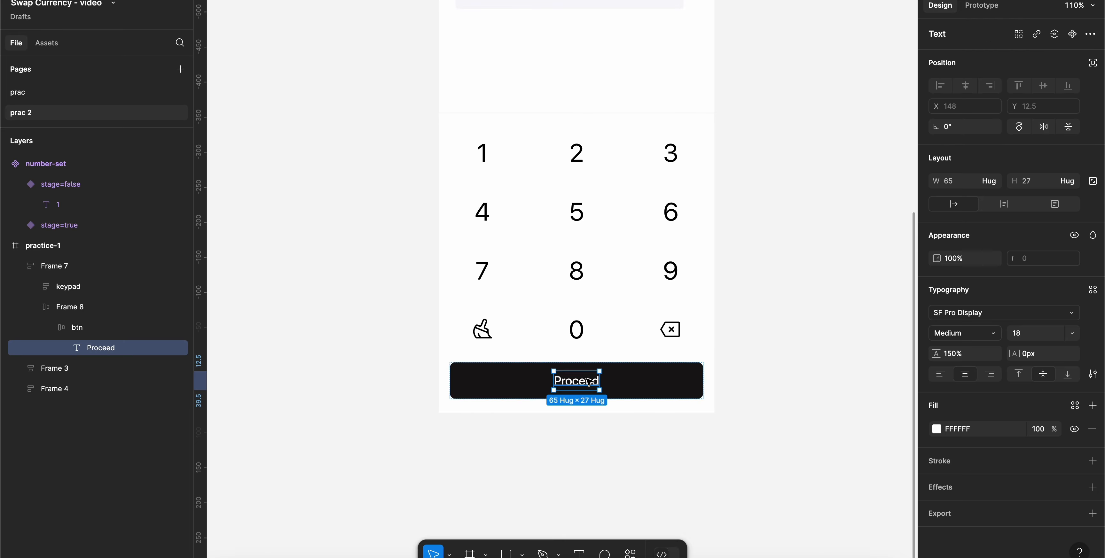
pyautogui.doubleClick(960, 356)
pyautogui.write('1')
pyautogui.press('Return')
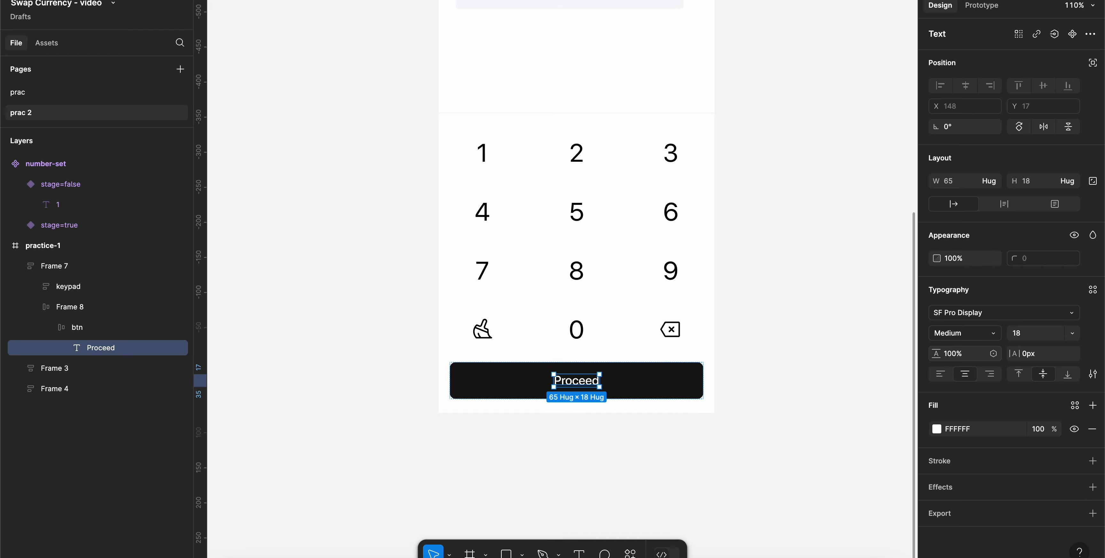
pyautogui.doubleClick(1041, 354)
pyautogui.write('1')
pyautogui.press('Return')
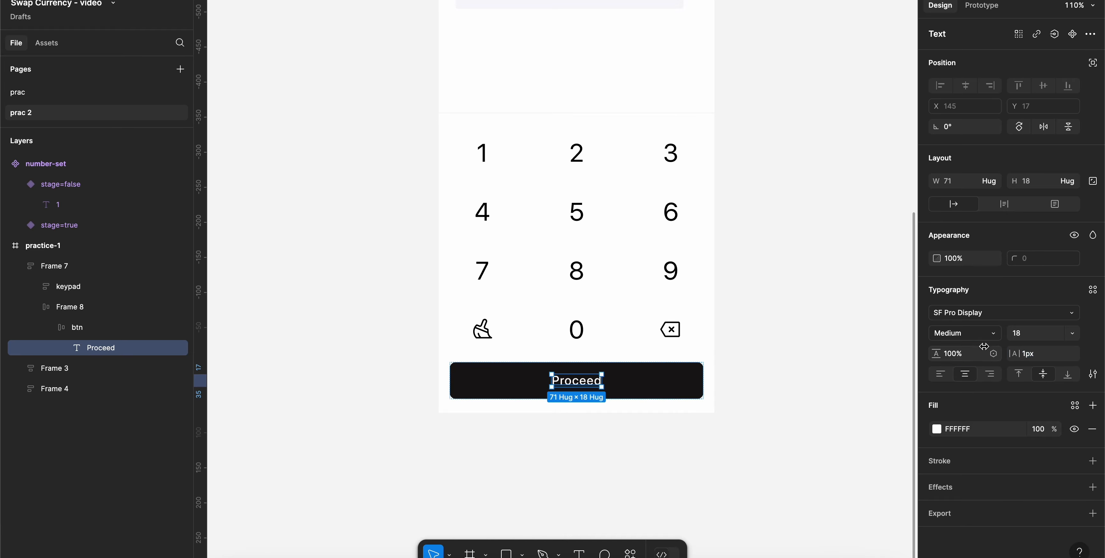
pyautogui.click(837, 371)
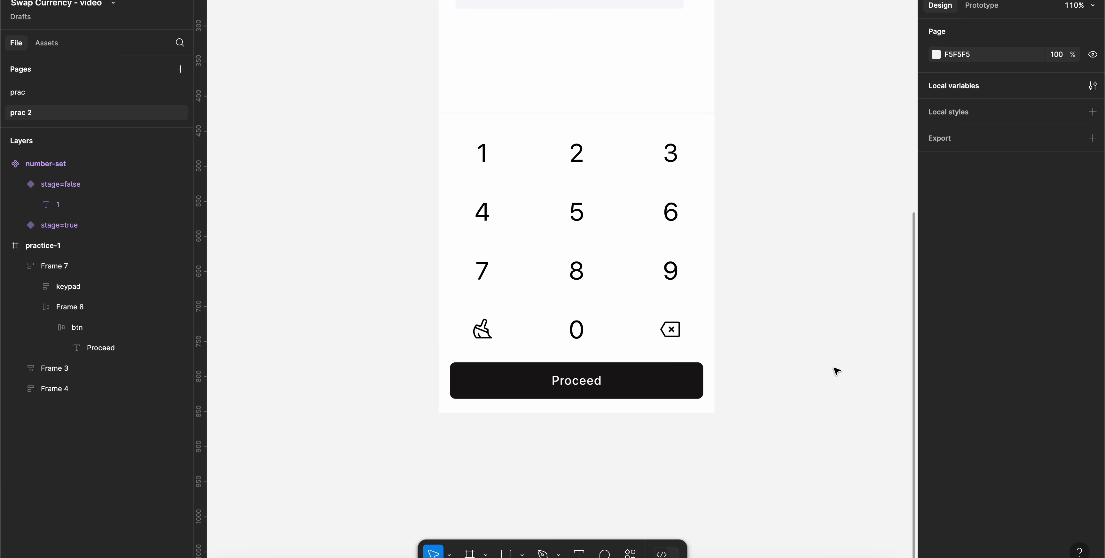
# - Open the local variables of the Swap currency collection
pyautogui.scroll(-5, 837, 371)
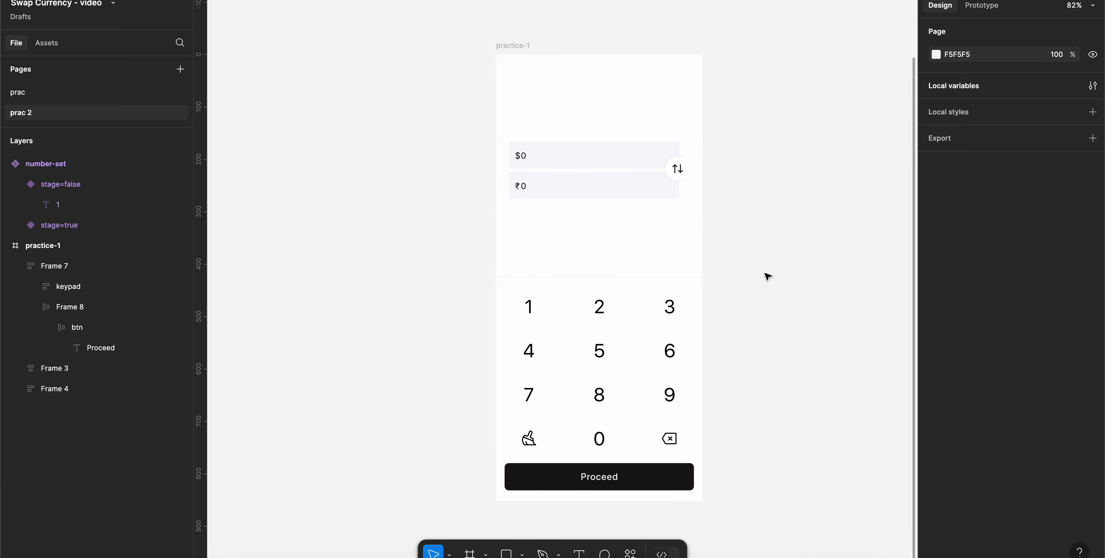
pyautogui.scroll(3, 768, 276)
pyautogui.scroll(-1, 768, 277)
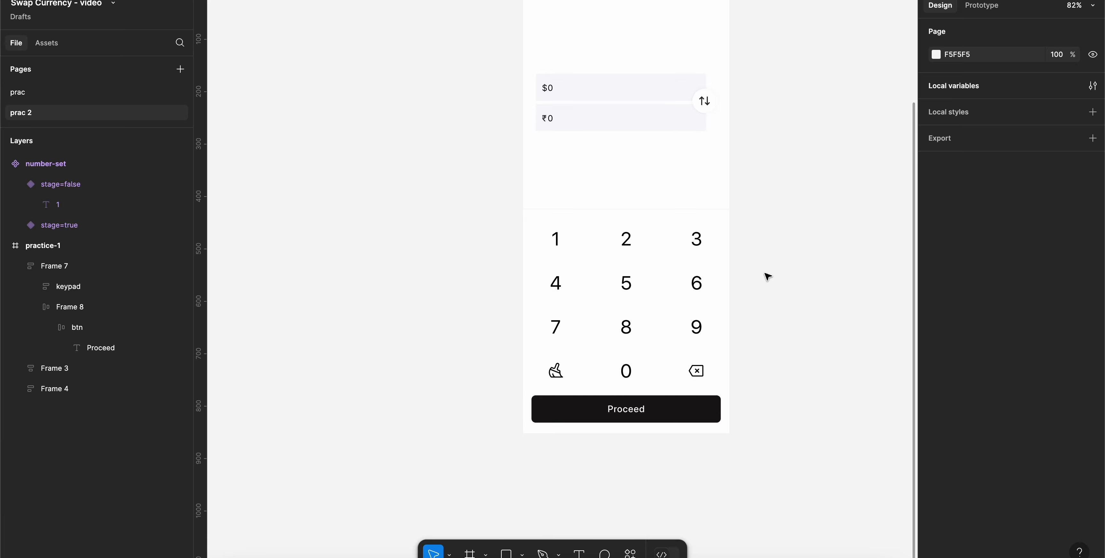
pyautogui.click(1093, 85)
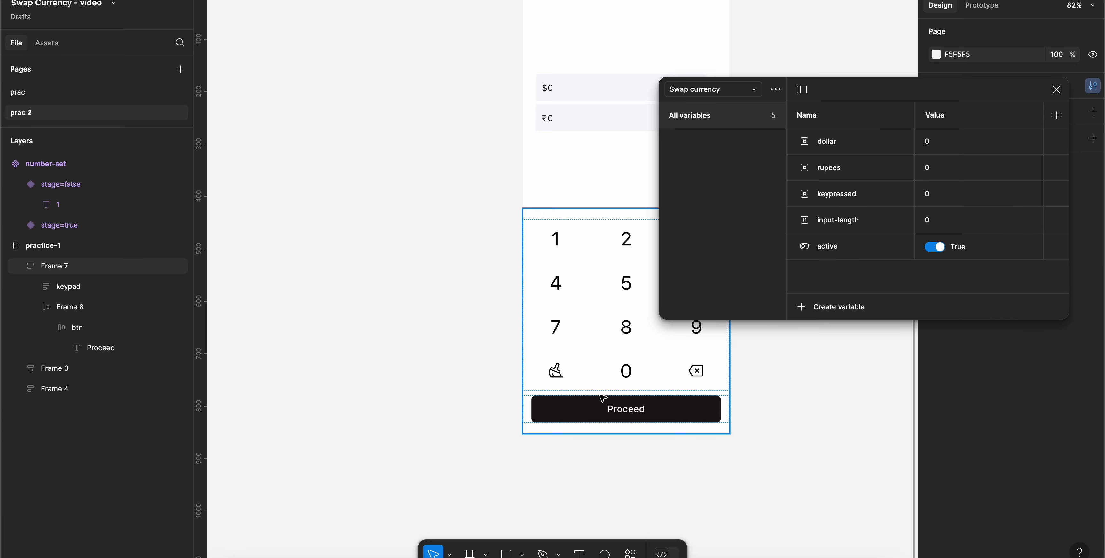
pyautogui.hscroll(3, 580, 358)
pyautogui.scroll(2, 580, 358)
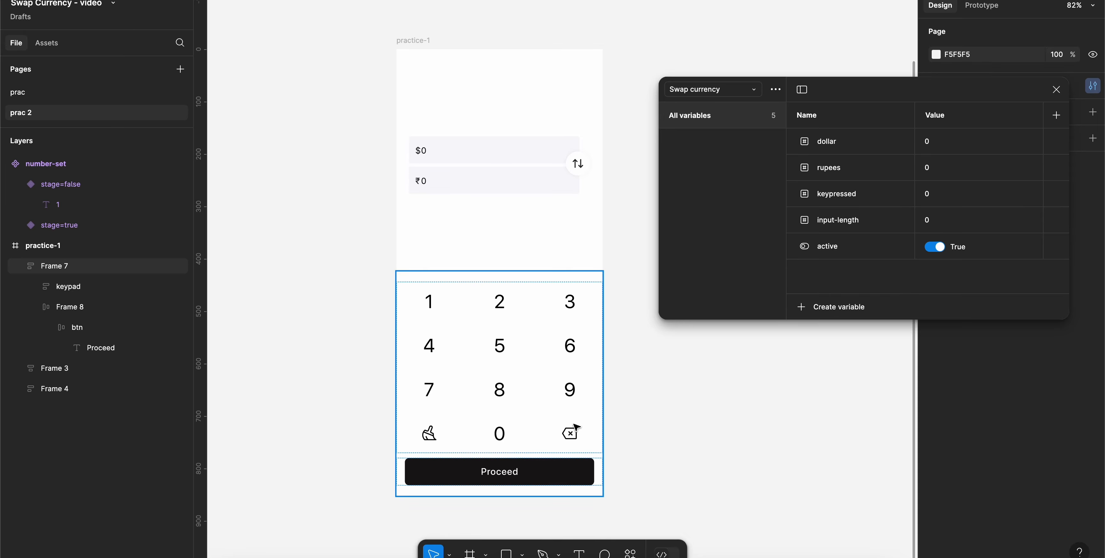
pyautogui.click(814, 308)
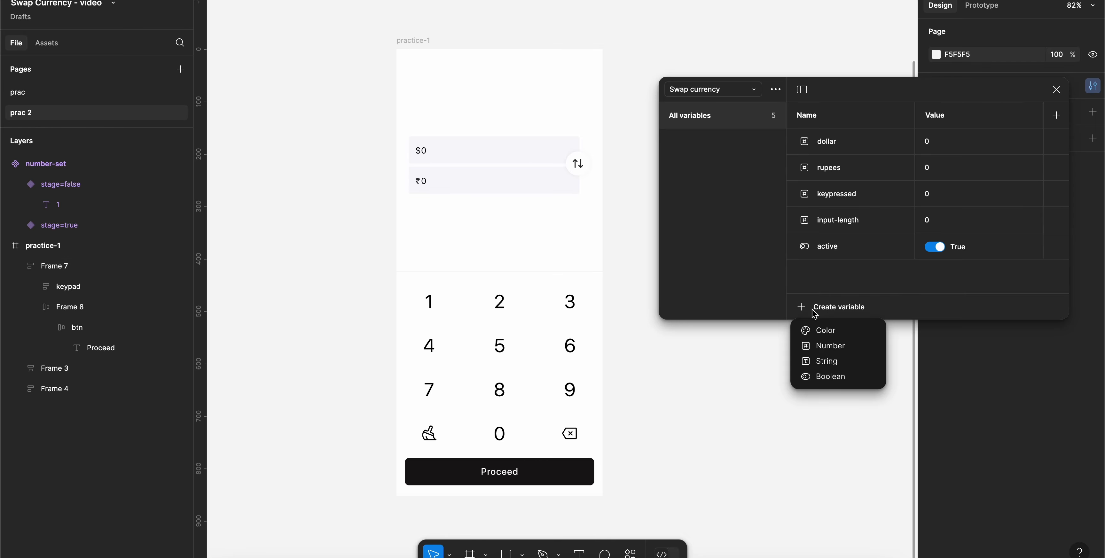
pyautogui.click(830, 363)
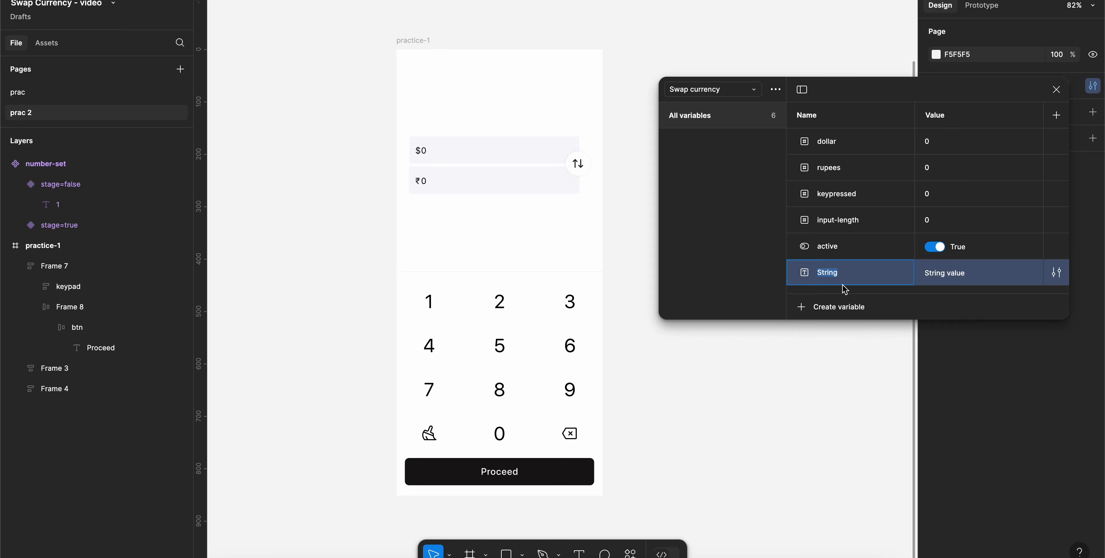
pyautogui.write('ba')
pyautogui.press('BackSpace')
pyautogui.press('BackSpace')
pyautogui.click(965, 276)
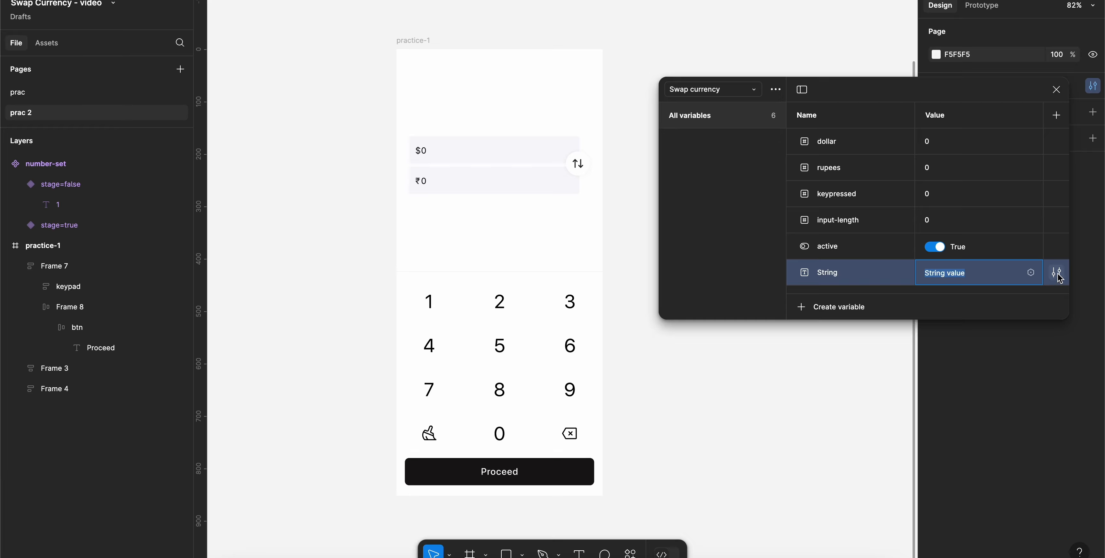
pyautogui.click(1057, 275)
pyautogui.click(838, 307)
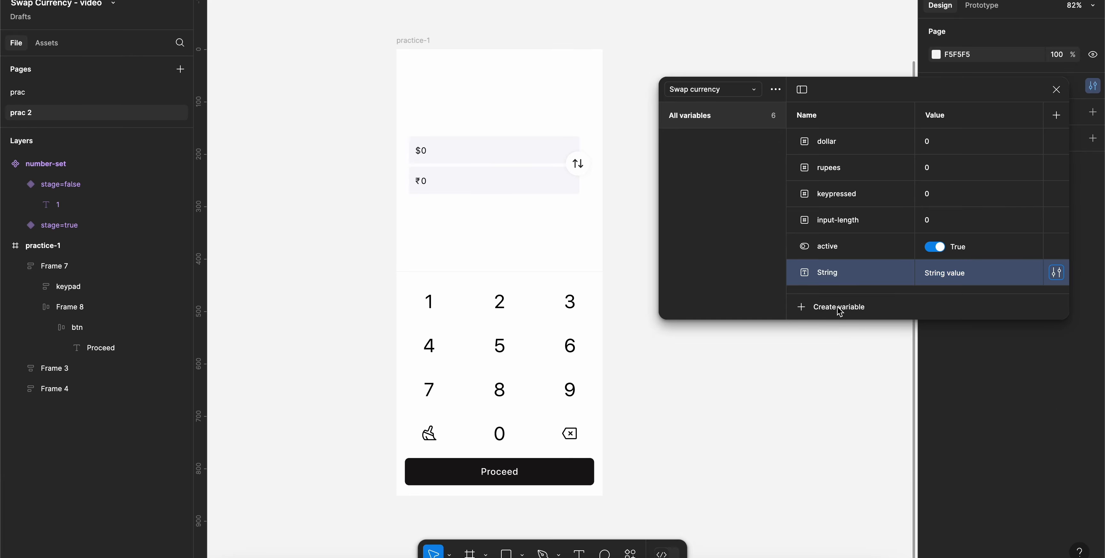
pyautogui.rightClick(856, 279)
pyautogui.click(902, 386)
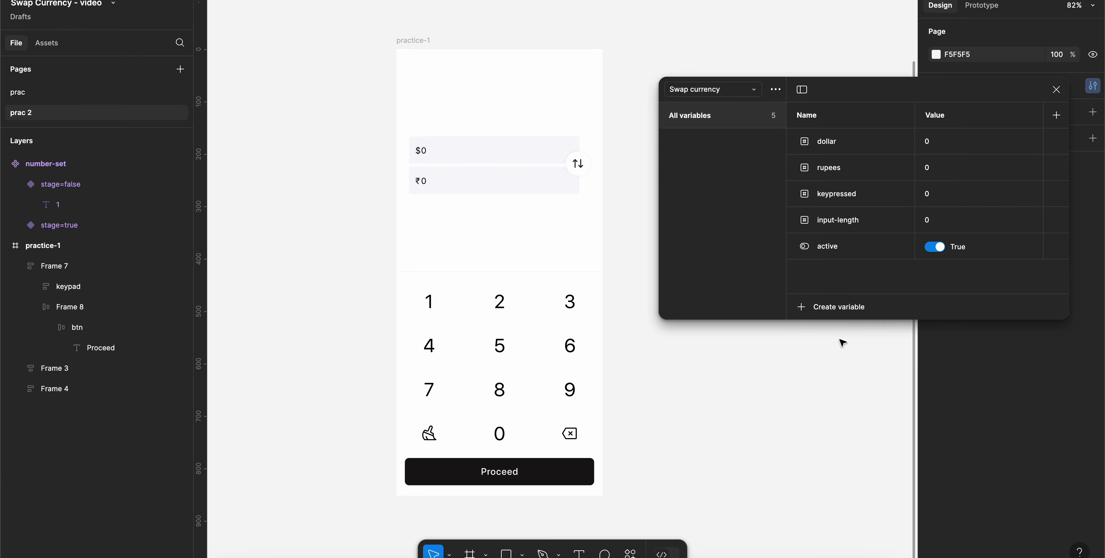
# - Create a number variable named backspace in the Swap currency collection
pyautogui.click(806, 313)
pyautogui.click(832, 340)
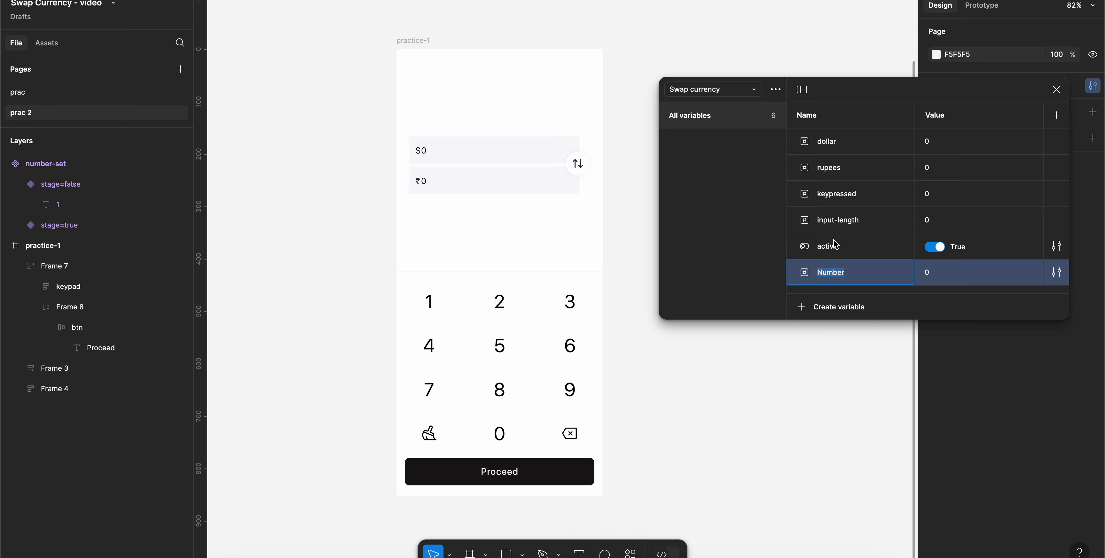
pyautogui.write('backspace')
pyautogui.press('Return')
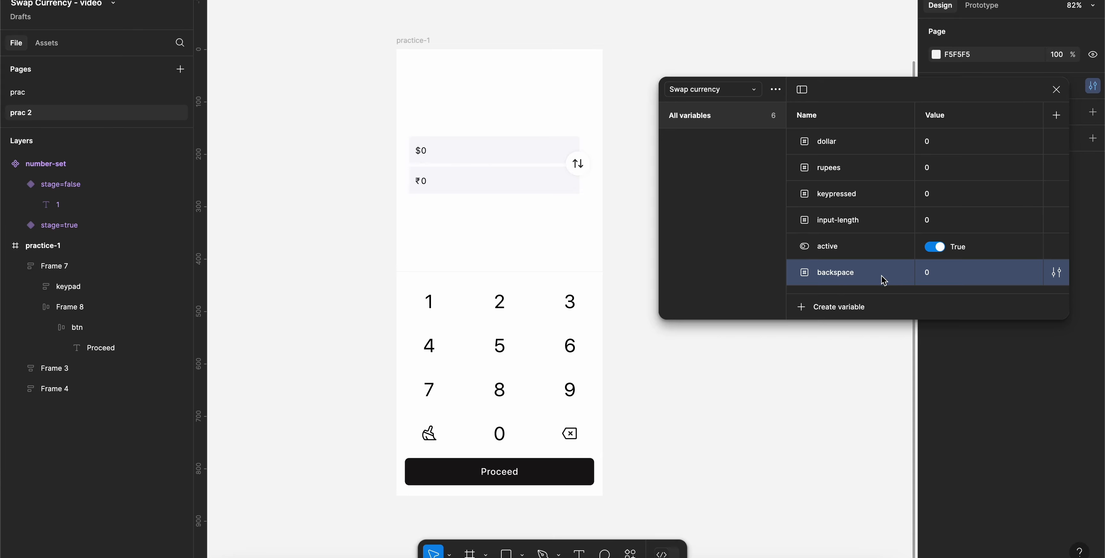
pyautogui.click(1056, 90)
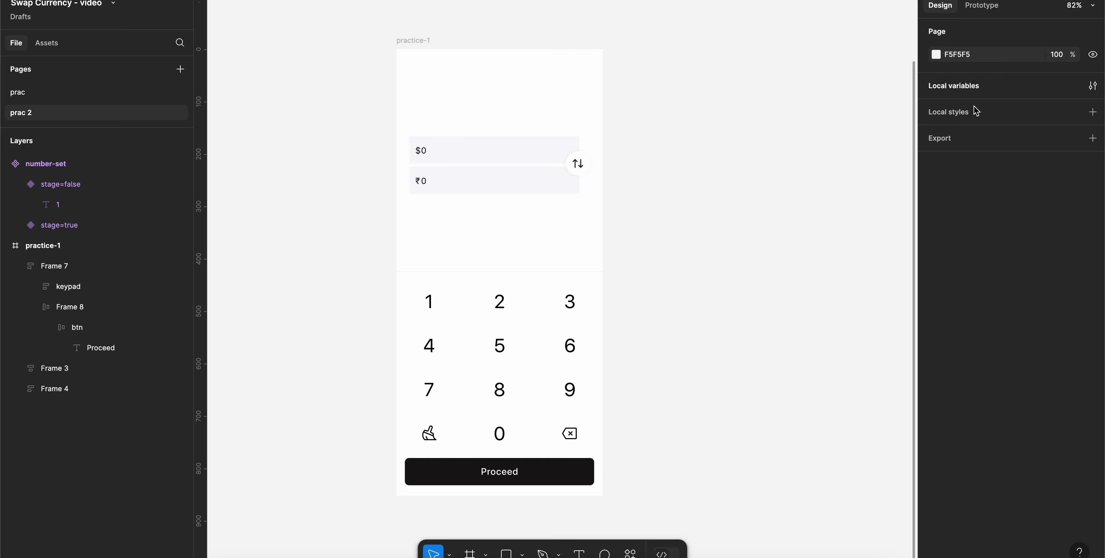
pyautogui.click(1093, 85)
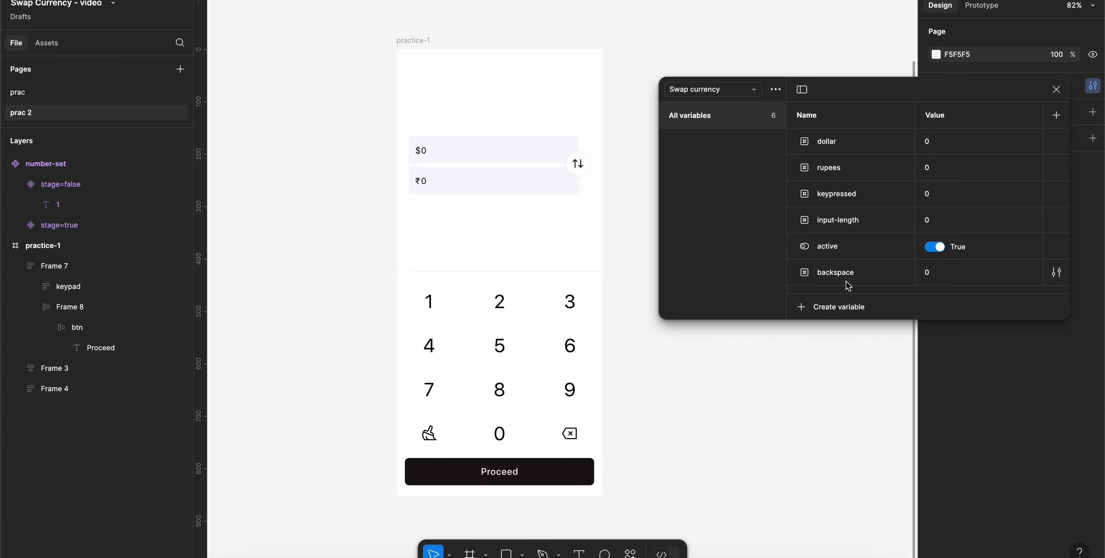
pyautogui.click(1056, 89)
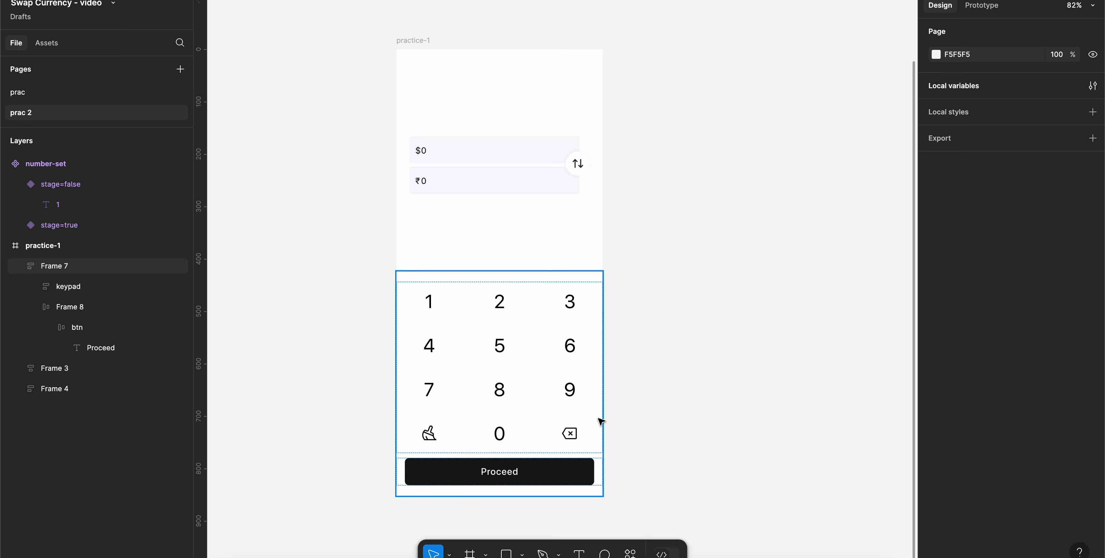
# - Add the text "1 USD = 90 INR" on the empty canvas beside the practice-1 frame
pyautogui.press('t')
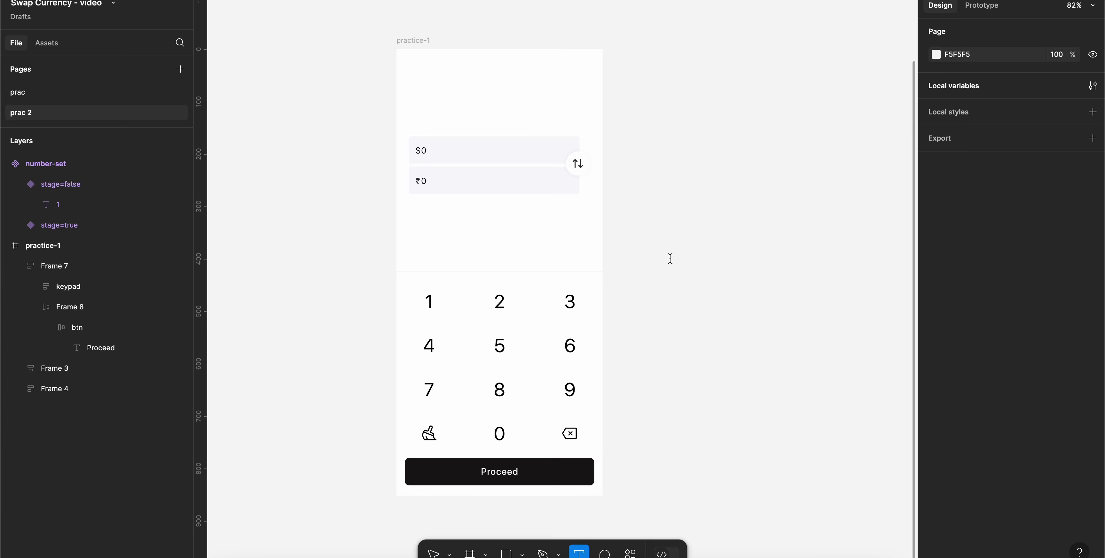
pyautogui.click(674, 264)
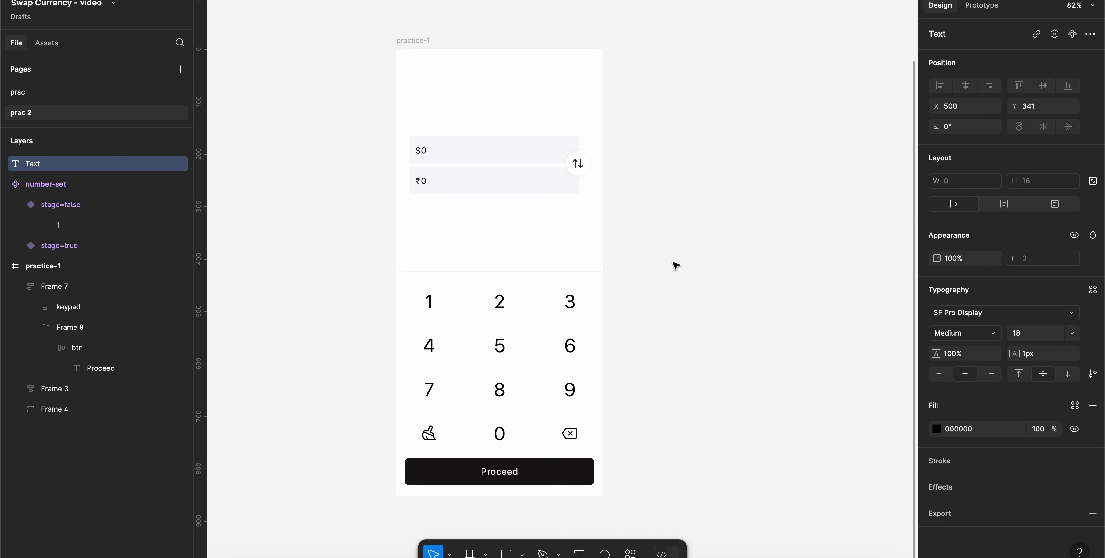
pyautogui.write('1 USD =')
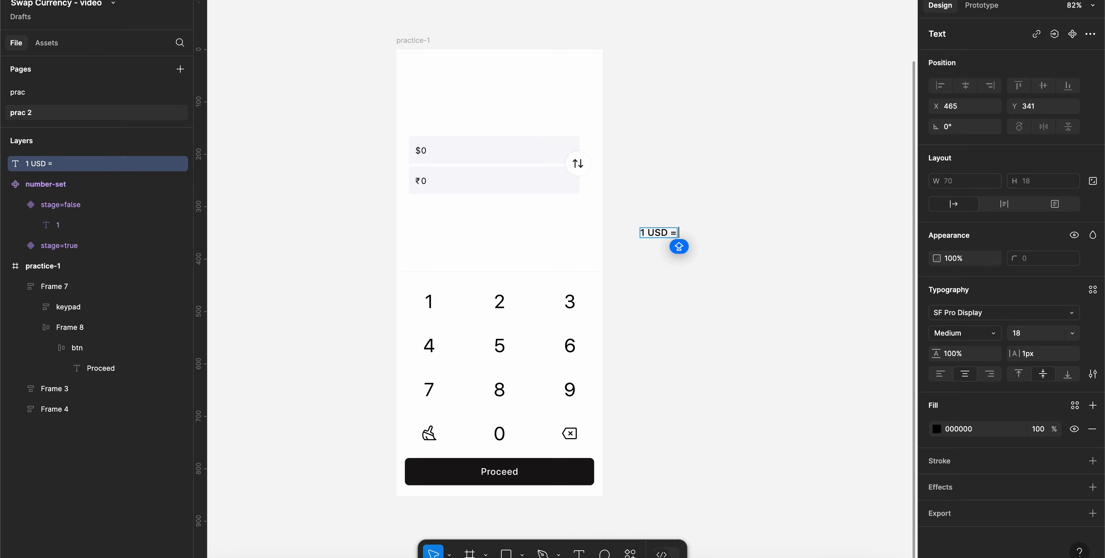
pyautogui.click(647, 233)
pyautogui.click(678, 233)
pyautogui.write('90 INR')
# - Set the fill colour of the exchange-rate text to the light grey B2B2B2
pyautogui.click(936, 429)
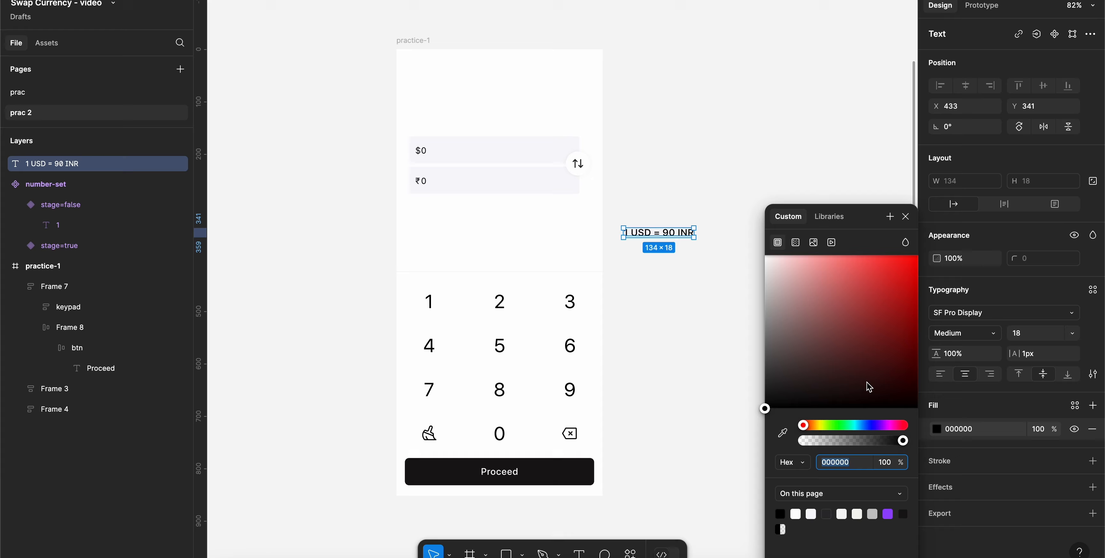
pyautogui.moveTo(866, 385); pyautogui.dragTo(733, 309)
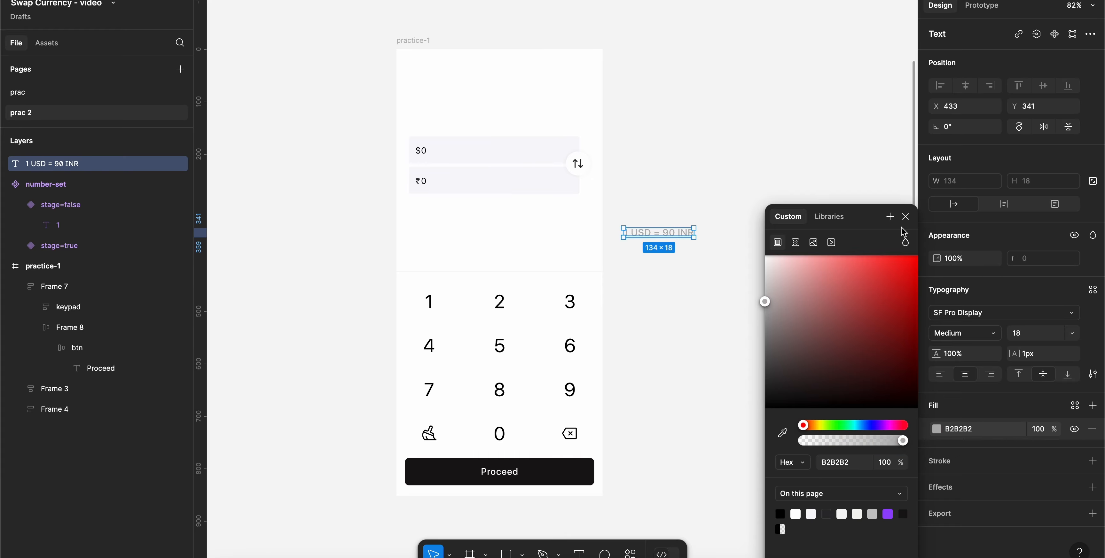
pyautogui.click(906, 216)
pyautogui.click(681, 261)
pyautogui.click(685, 237)
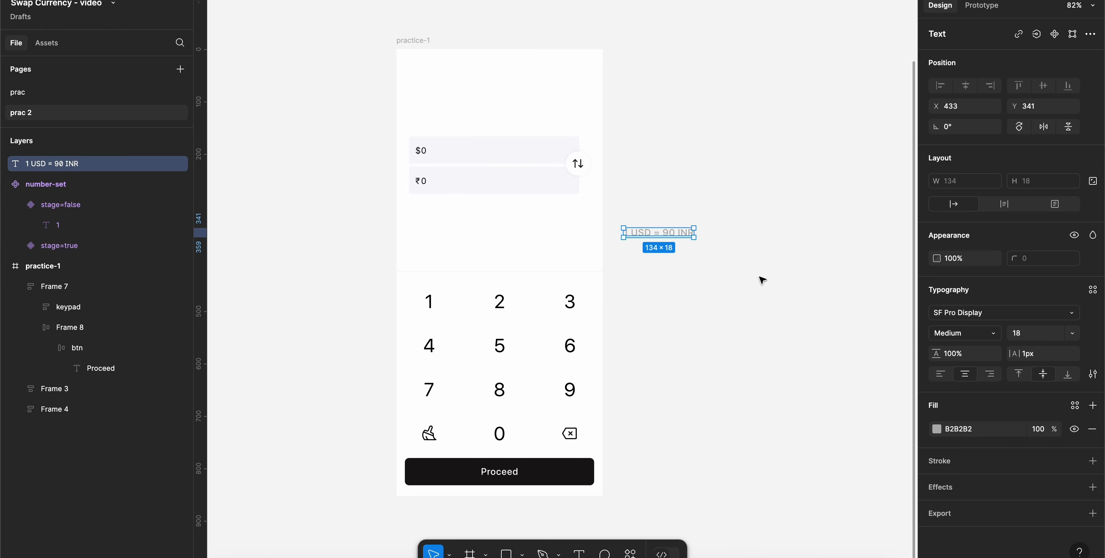
# - Move the exchange-rate text into the practice-1 frame, just below the rupee field and flush with its right edge
pyautogui.press('Delete')
pyautogui.scroll(5, 762, 279)
pyautogui.hscroll(-8, 762, 279)
pyautogui.scroll(3, 762, 279)
pyautogui.hscroll(6, 762, 280)
pyautogui.scroll(-1, 762, 279)
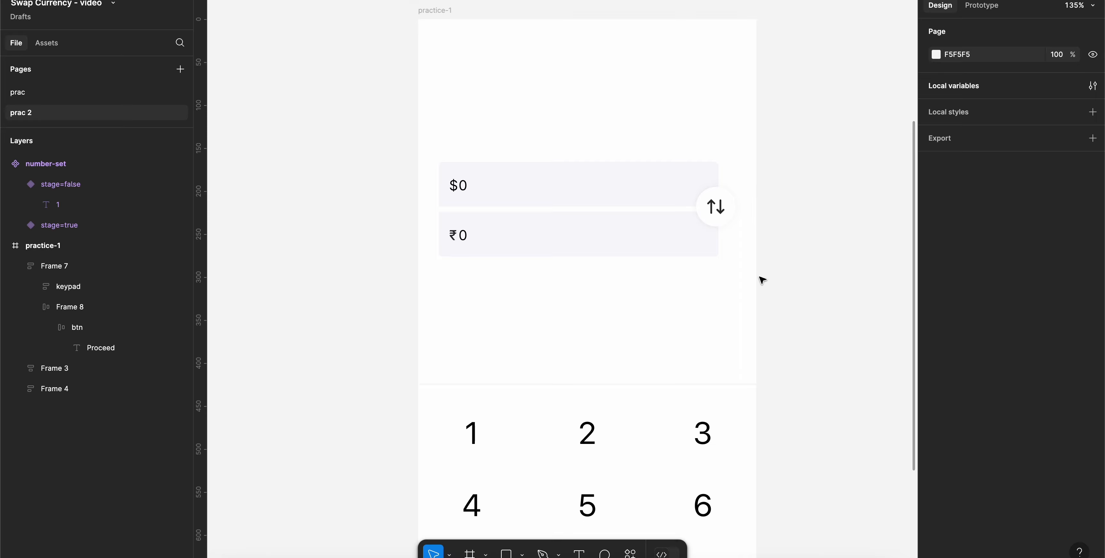
pyautogui.click(441, 13)
pyautogui.scroll(5, 684, 329)
pyautogui.hotkey('ctrl', 'z')
pyautogui.moveTo(671, 241); pyautogui.dragTo(690, 236)
# - Set the exchange-rate text's font size to 14 and its weight to Regular
pyautogui.click(1031, 334)
pyautogui.write('14')
pyautogui.press('Return')
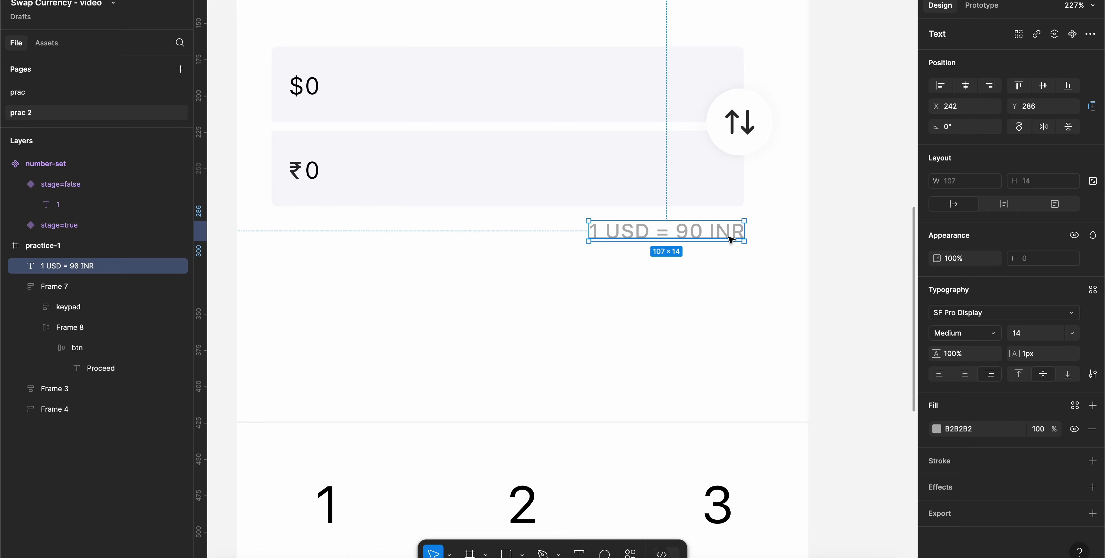
pyautogui.scroll(-3, 770, 238)
pyautogui.click(971, 334)
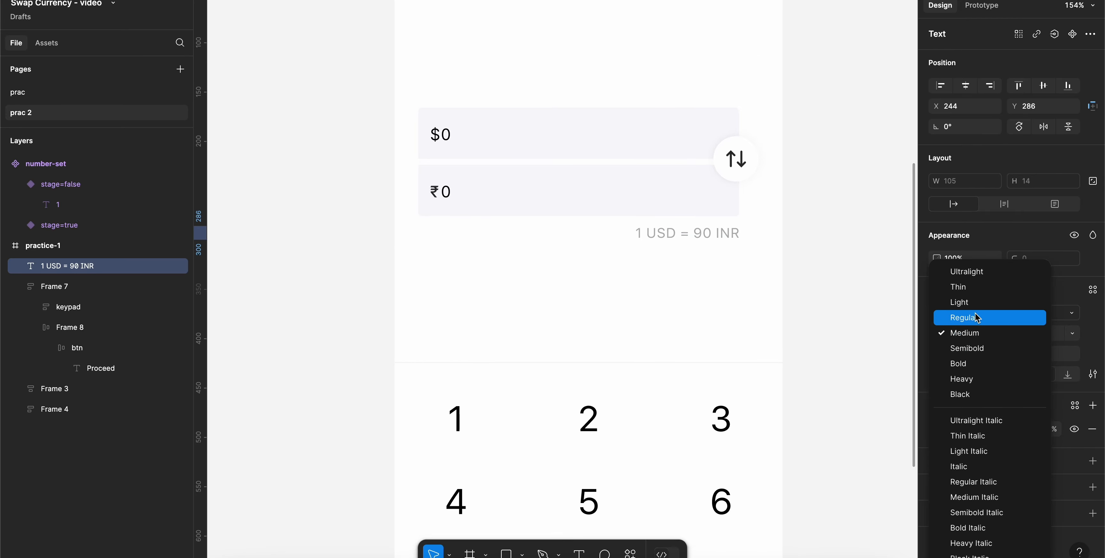
pyautogui.click(964, 318)
pyautogui.scroll(-5, 747, 226)
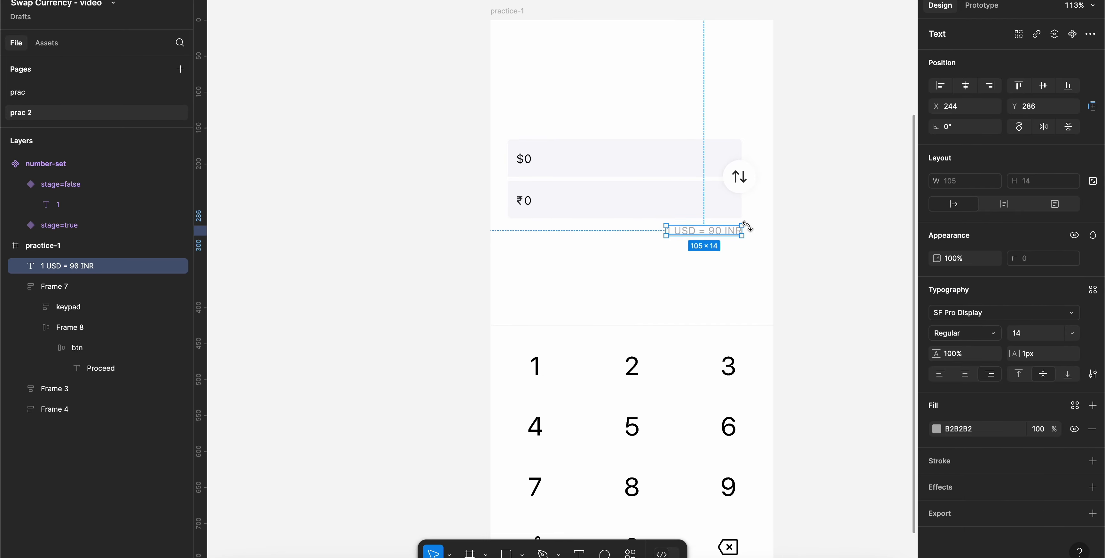
pyautogui.scroll(-1, 620, 194)
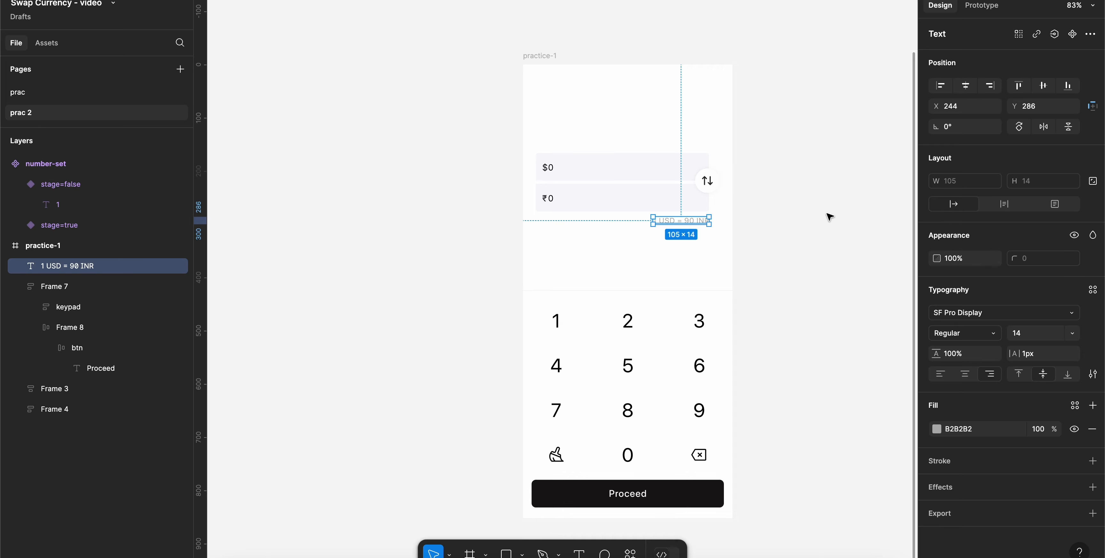
pyautogui.click(839, 296)
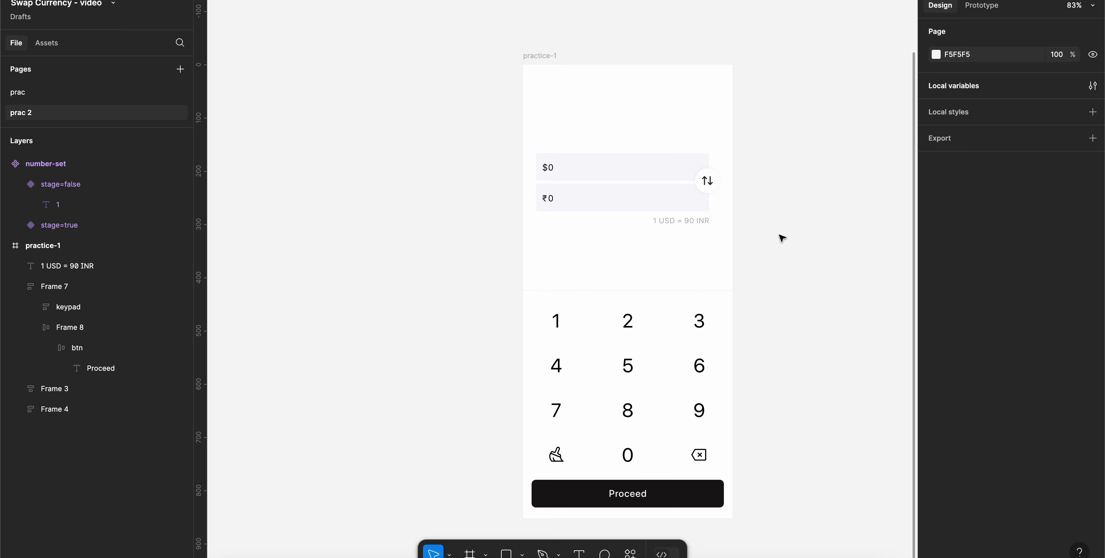
pyautogui.click(532, 55)
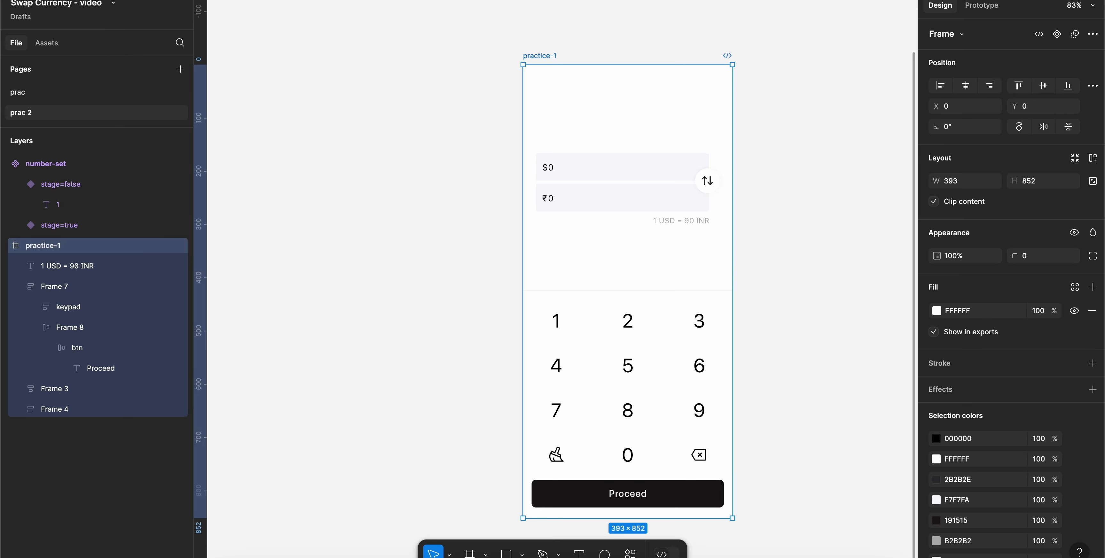
pyautogui.click(1025, 0)
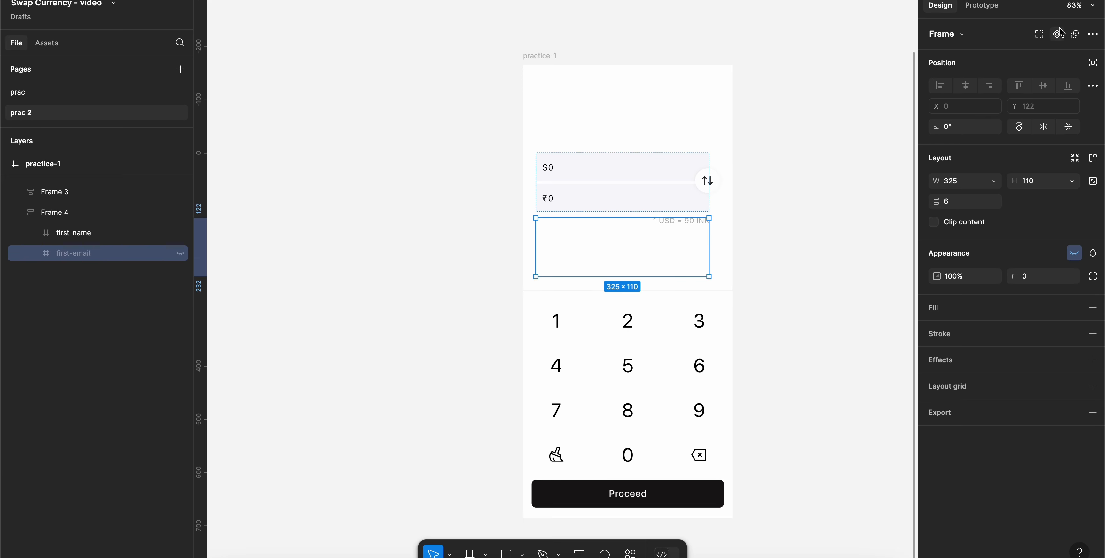
pyautogui.click(1001, 11)
pyautogui.click(947, 5)
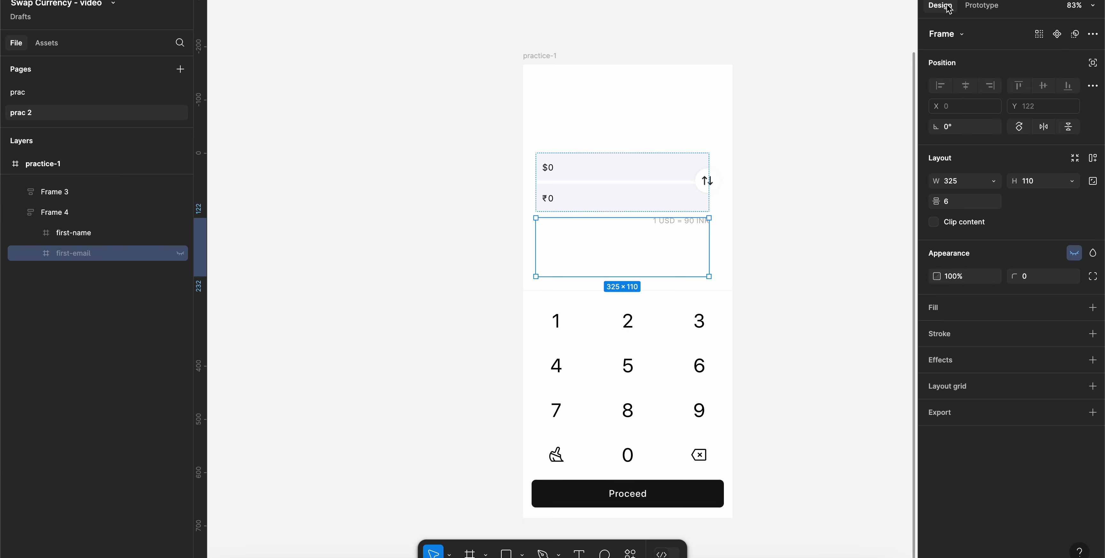
# - Examine the variables in the input order collection and switch back to the Swap currency collection
pyautogui.click(846, 81)
pyautogui.click(1093, 86)
pyautogui.click(701, 86)
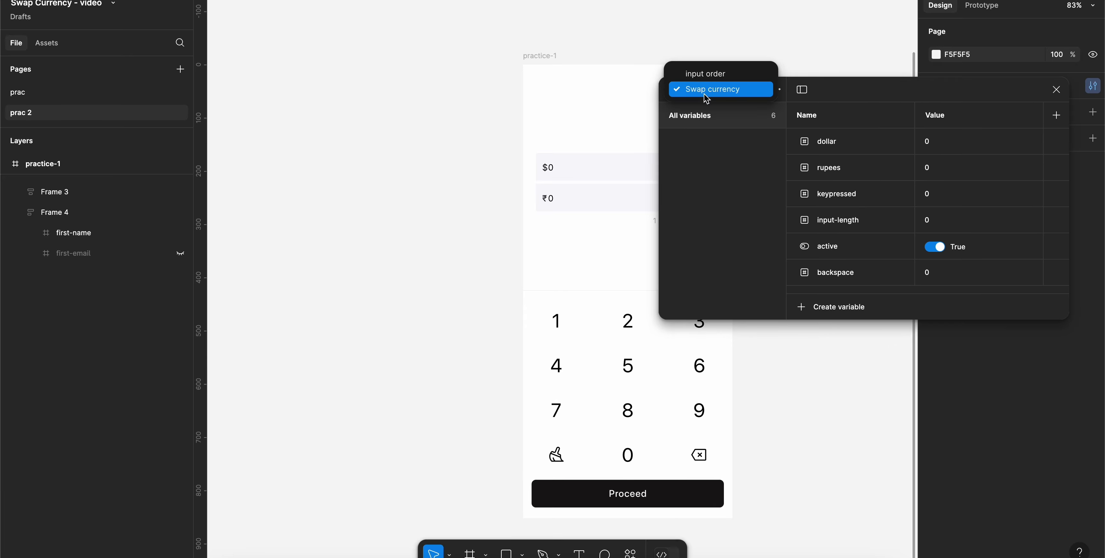
pyautogui.click(716, 78)
pyautogui.click(719, 141)
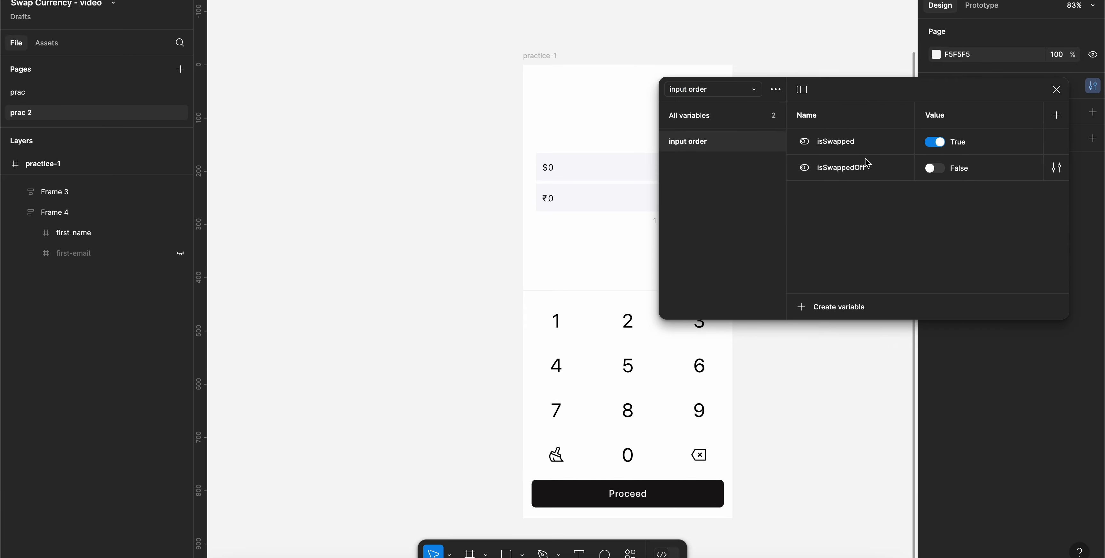
pyautogui.click(1056, 89)
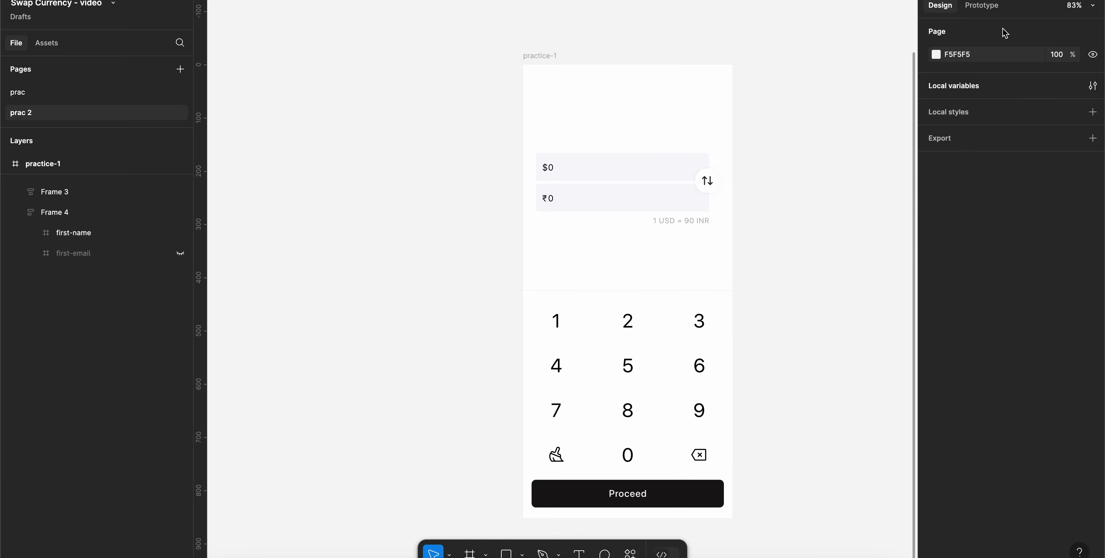
pyautogui.click(1093, 85)
pyautogui.click(686, 89)
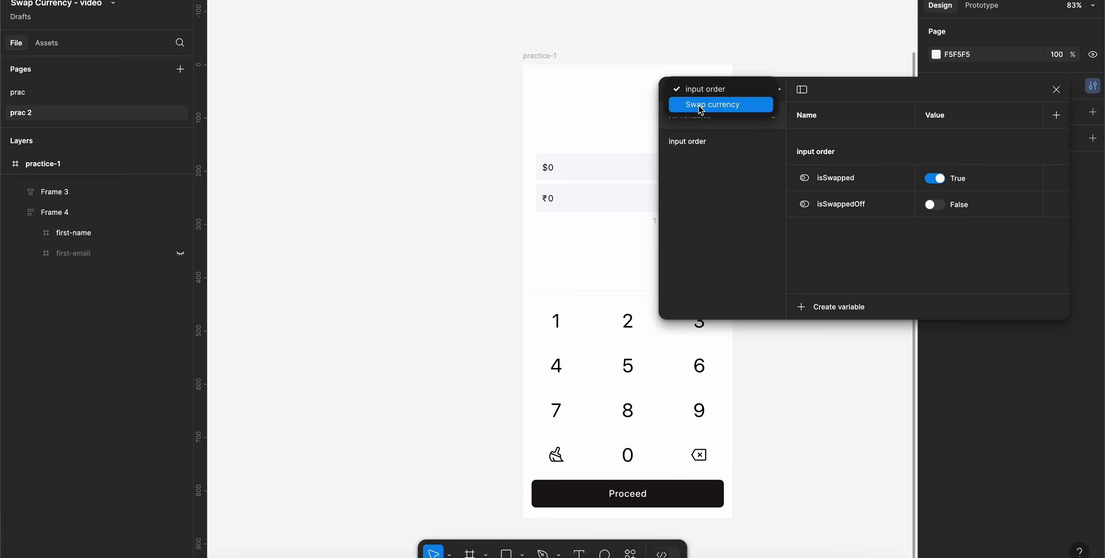
pyautogui.click(704, 107)
pyautogui.click(1055, 90)
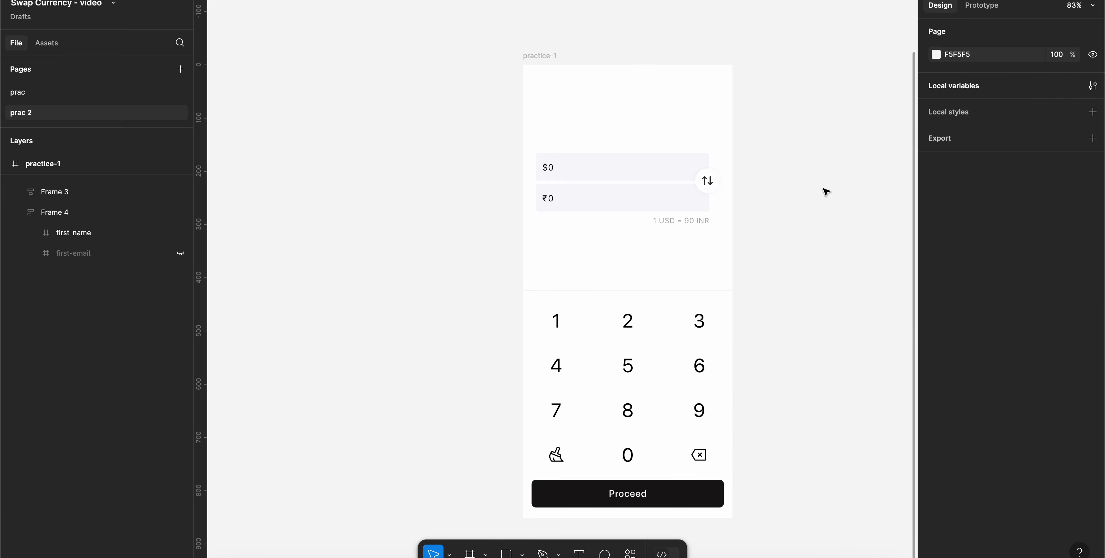
# - Bind the first-name frame's visibility to the isSwapped variable and the first-email frame's visibility to isSwappedOff
pyautogui.click(94, 235)
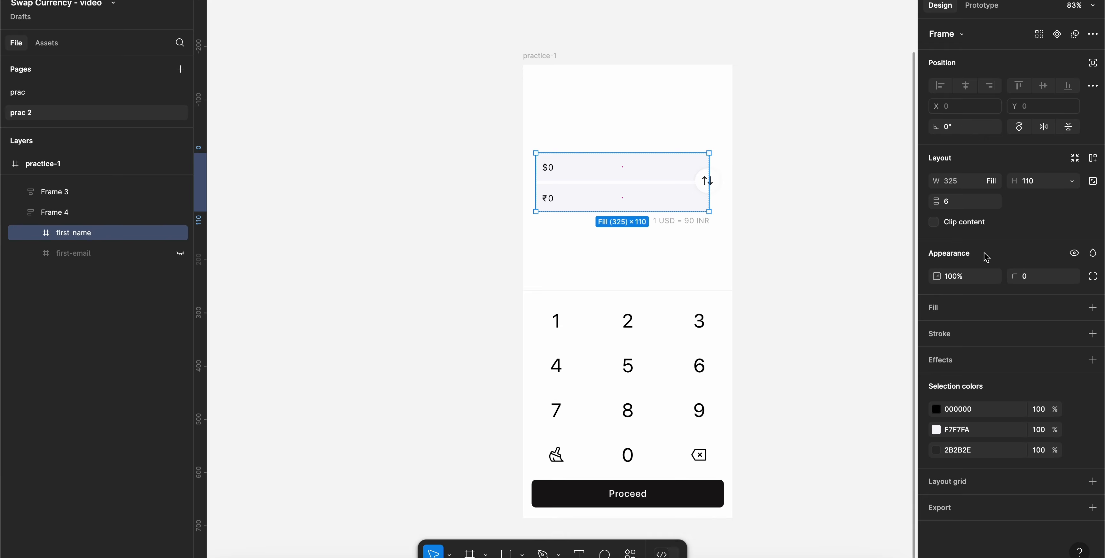
pyautogui.click(1075, 254)
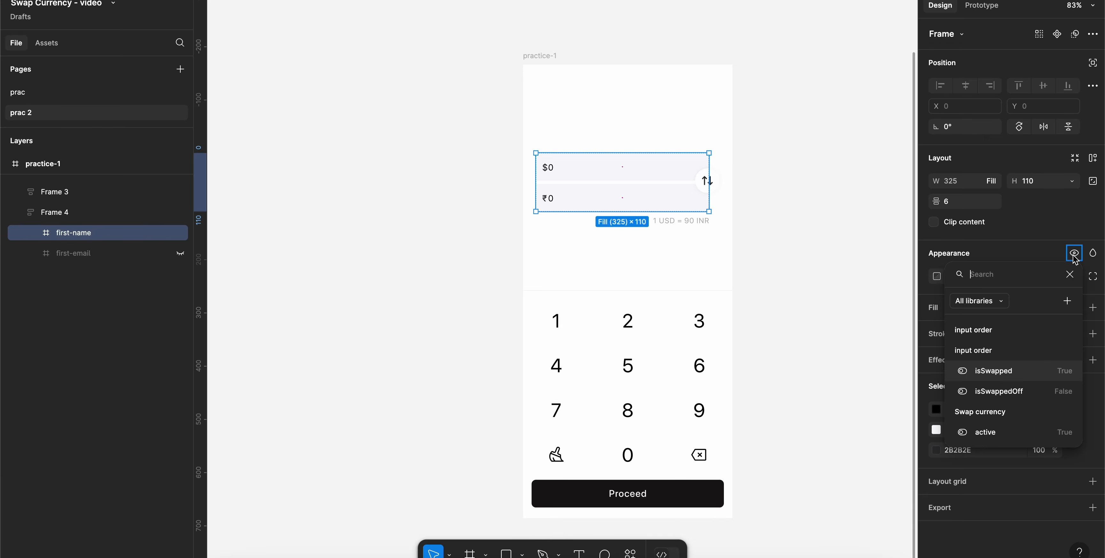
pyautogui.click(1003, 373)
pyautogui.click(64, 256)
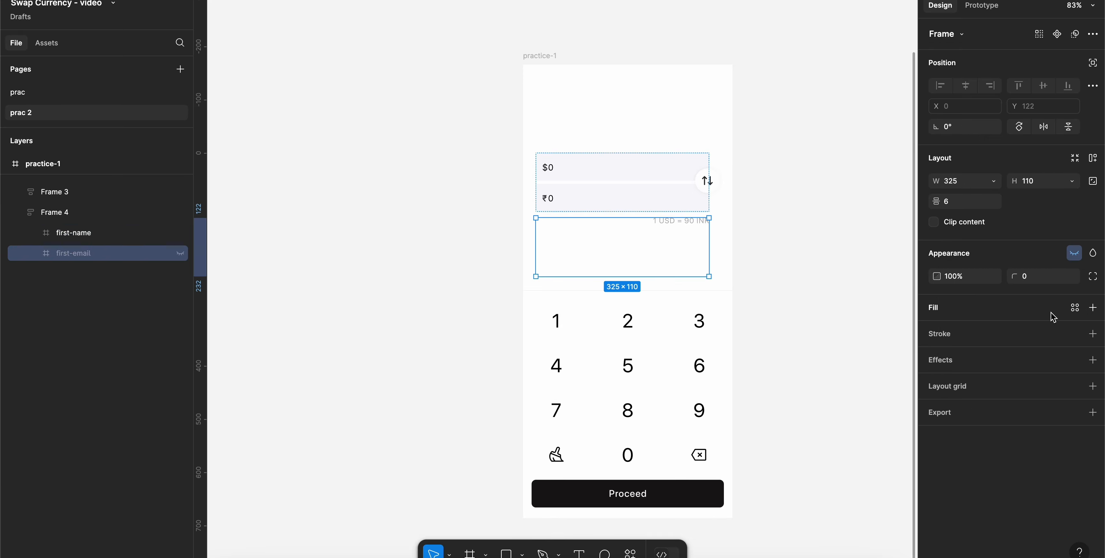
pyautogui.click(1076, 257)
pyautogui.click(994, 401)
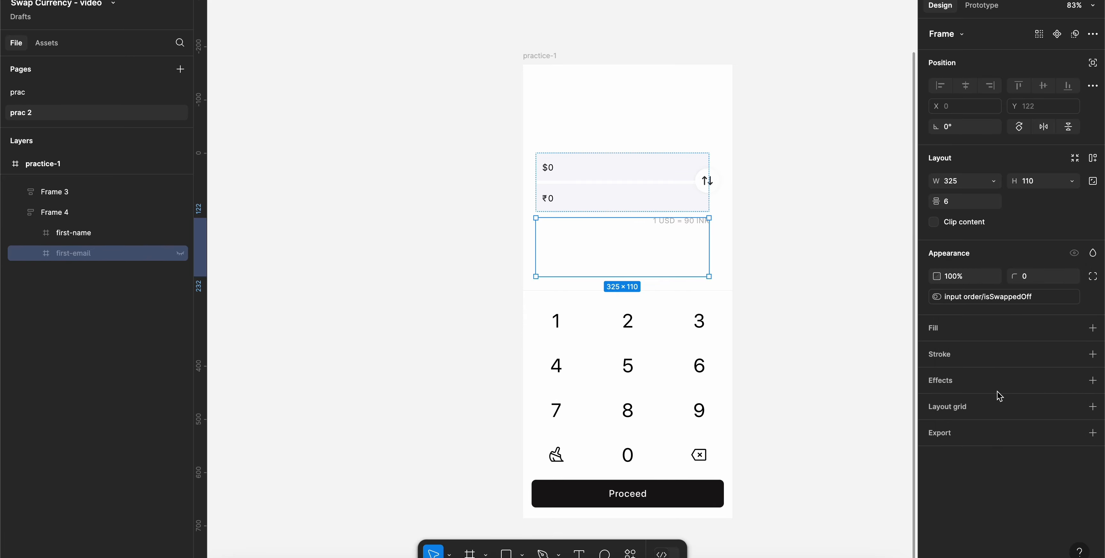
pyautogui.click(855, 276)
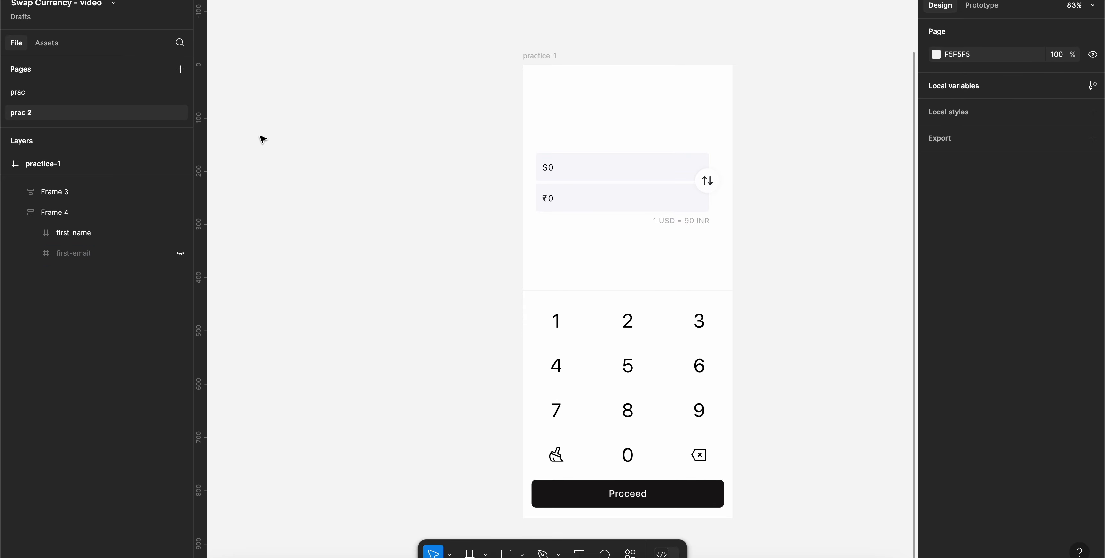
# - Test the swap button repeatedly in the prototype preview and return to the design file
pyautogui.click(279, 1)
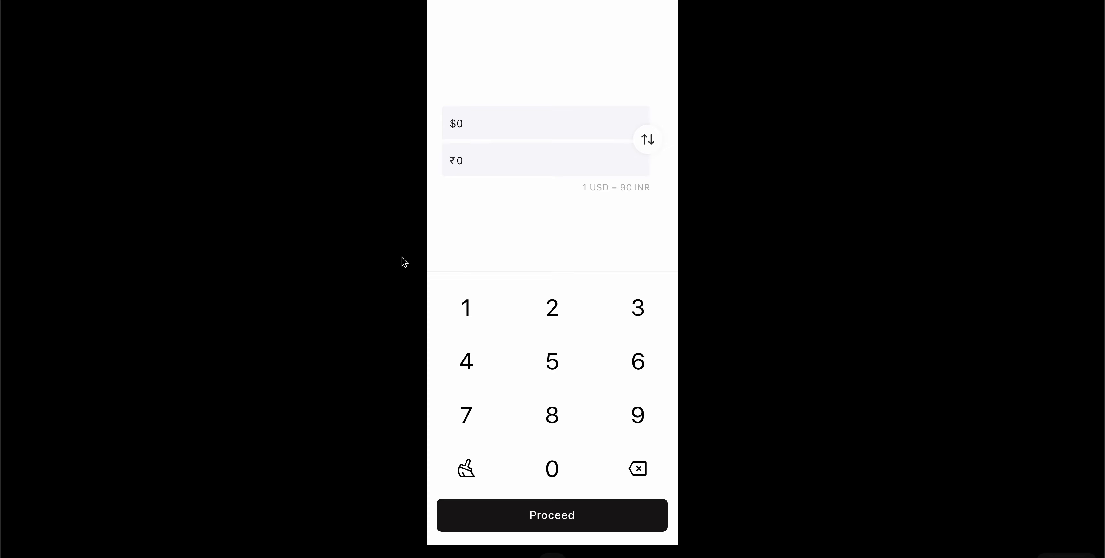
pyautogui.click(648, 140)
pyautogui.click(648, 140)
pyautogui.click(648, 140)
pyautogui.click(649, 140)
pyautogui.click(648, 140)
pyautogui.click(648, 139)
pyautogui.click(648, 140)
pyautogui.click(648, 139)
pyautogui.click(650, 139)
pyautogui.click(265, 1)
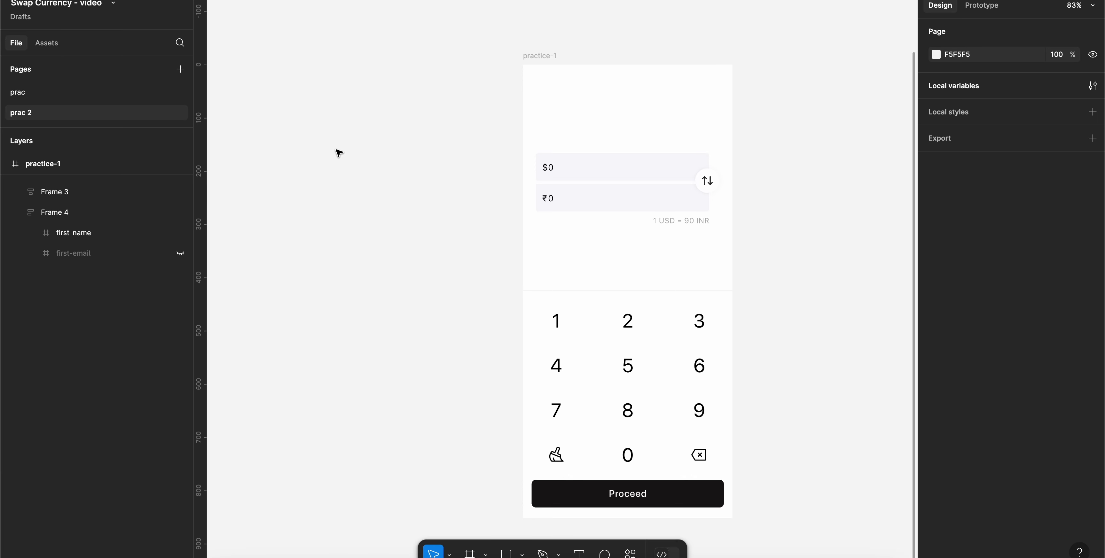
# - Expand the first-name and first-email layers and examine the typography of the dollar and rupee texts in first-name
pyautogui.click(90, 237)
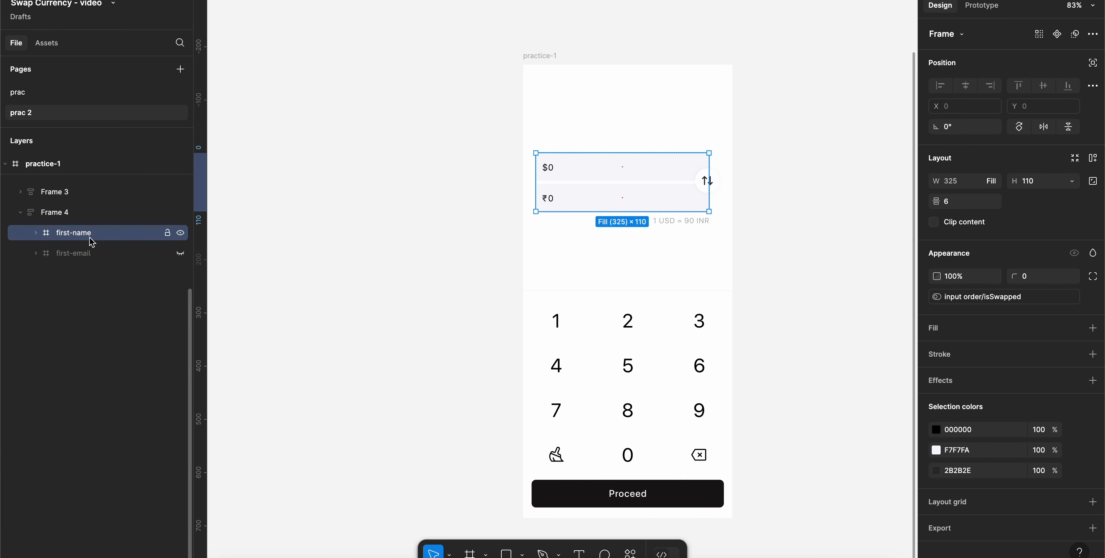
pyautogui.click(35, 234)
pyautogui.click(35, 295)
pyautogui.click(51, 314)
pyautogui.click(66, 336)
pyautogui.click(51, 396)
pyautogui.click(67, 417)
pyautogui.click(51, 254)
pyautogui.click(66, 274)
pyautogui.click(105, 295)
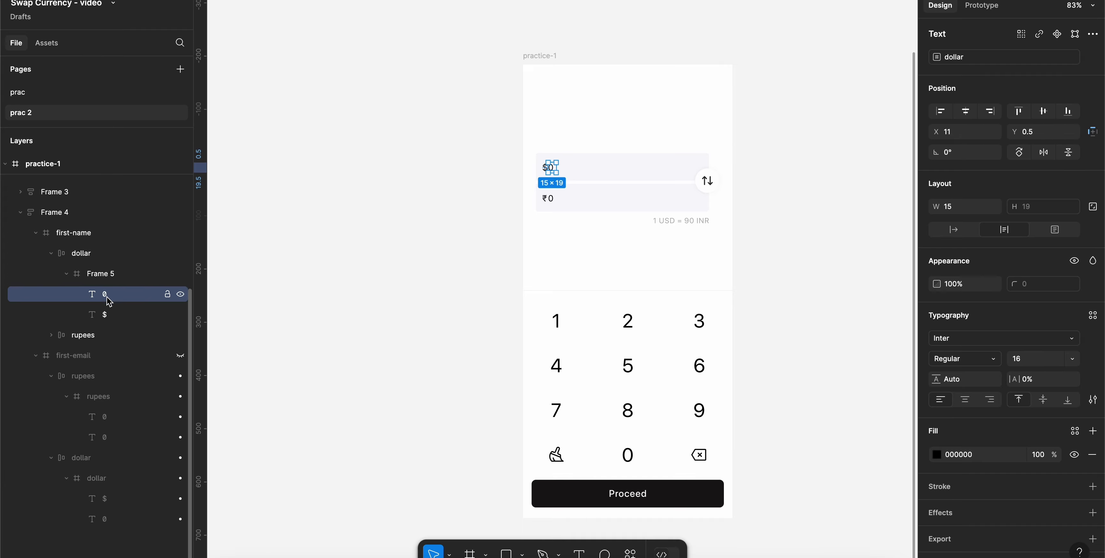
pyautogui.click(115, 321)
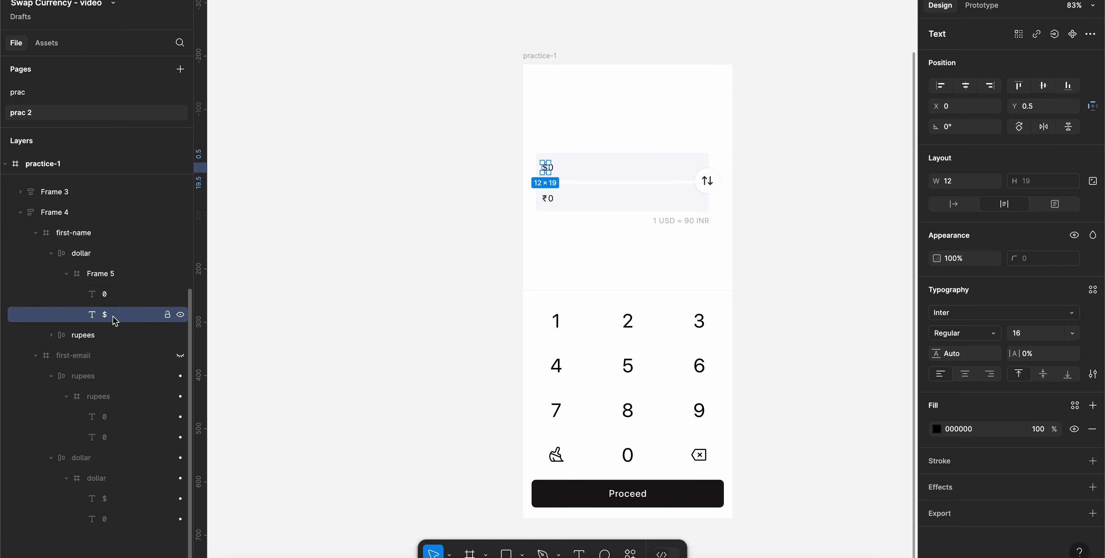
pyautogui.click(51, 336)
pyautogui.click(110, 383)
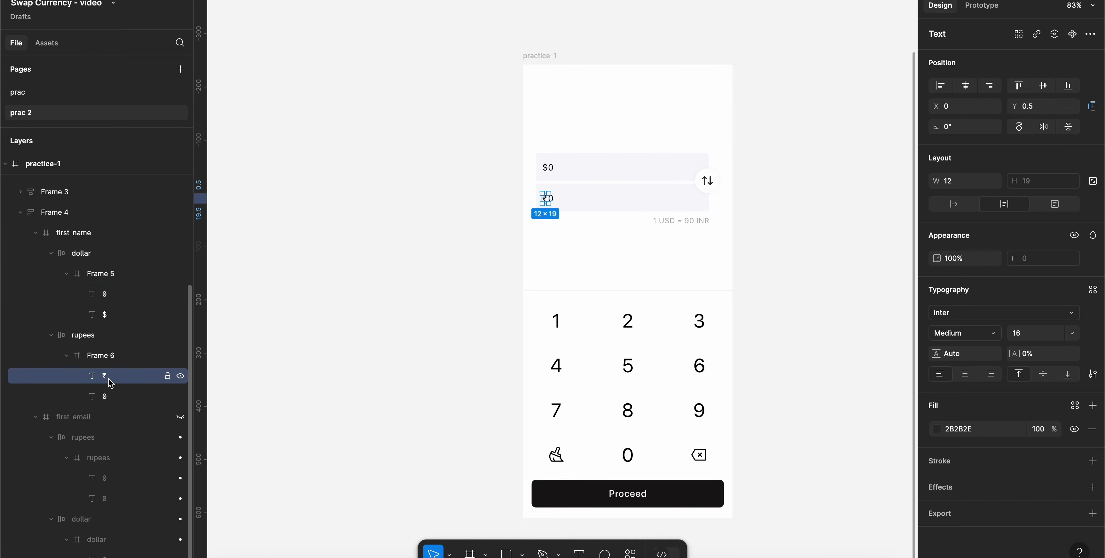
pyautogui.click(113, 397)
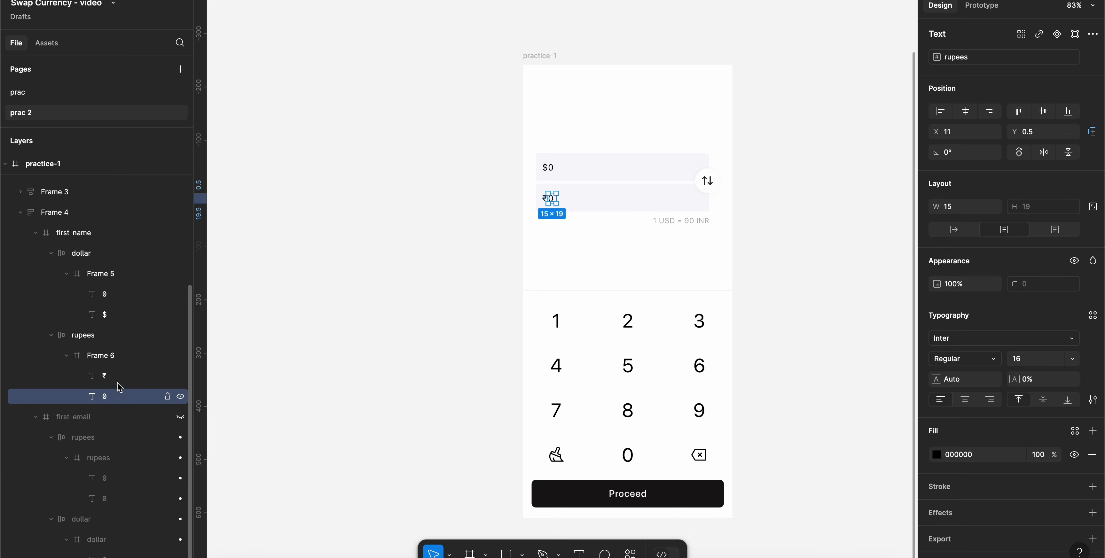
# - Set the weight of the ₹ symbol in the first-name frame to Regular
pyautogui.click(118, 383)
pyautogui.click(966, 333)
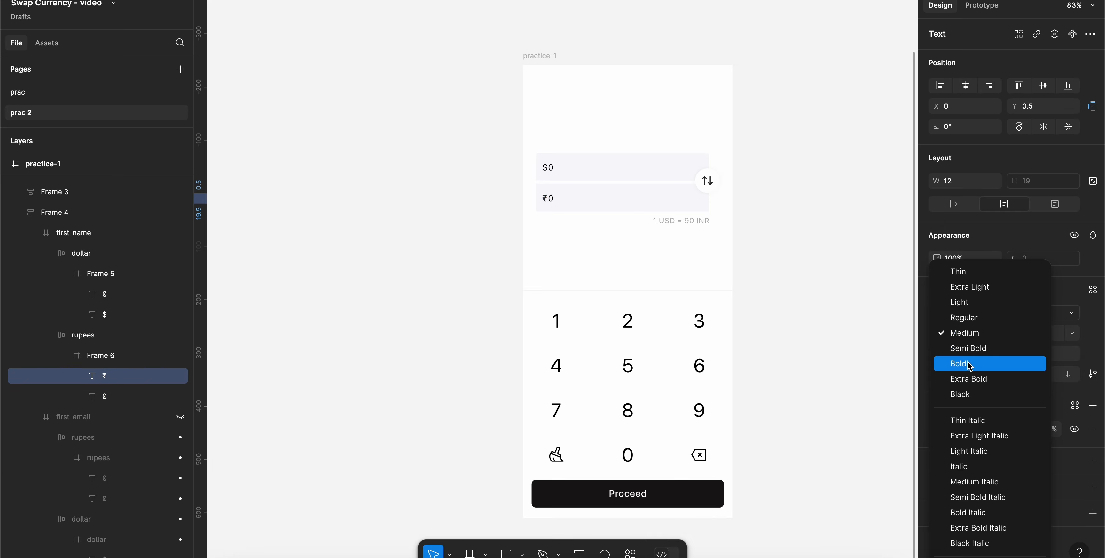
pyautogui.click(965, 318)
# - Set the font size of the rupee amount text in the hidden first-email frame to 16
pyautogui.scroll(-1, 108, 461)
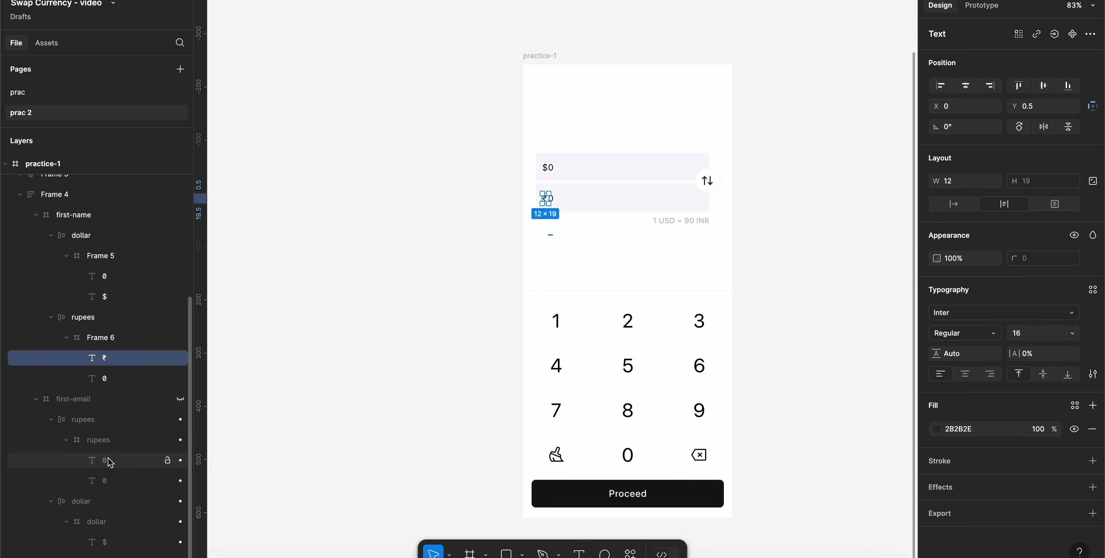
pyautogui.click(110, 462)
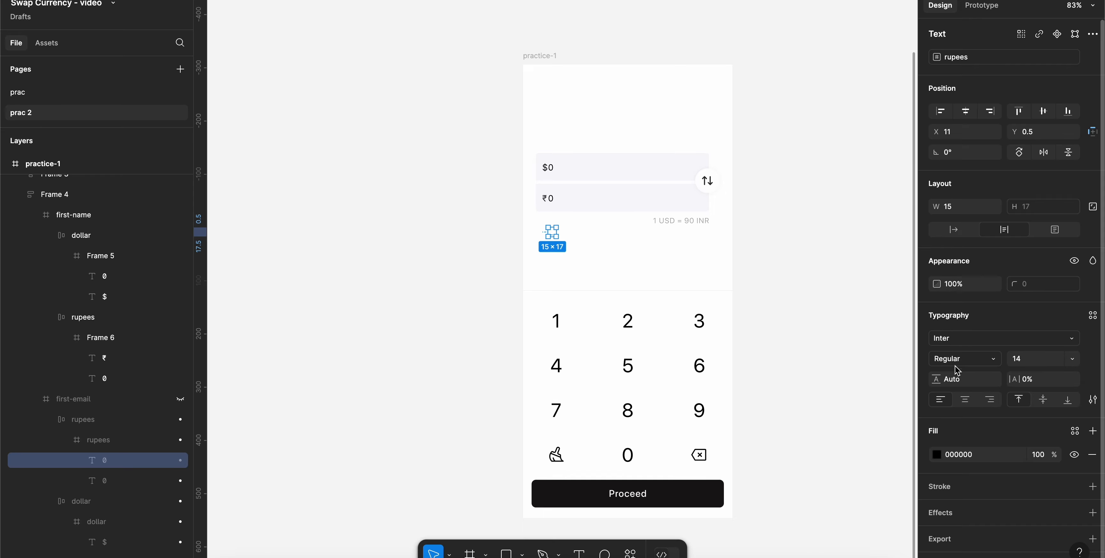
pyautogui.click(1036, 363)
pyautogui.write('16')
pyautogui.press('Return')
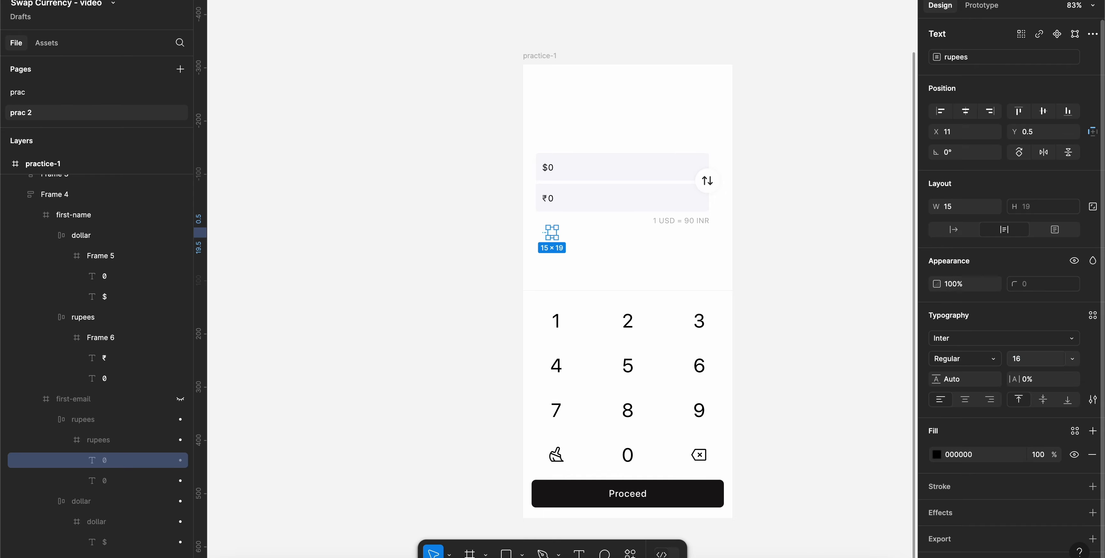
# - Set the weight of the leading text in first-email's rupees row, where the currency symbol belongs, to Regular
pyautogui.click(109, 443)
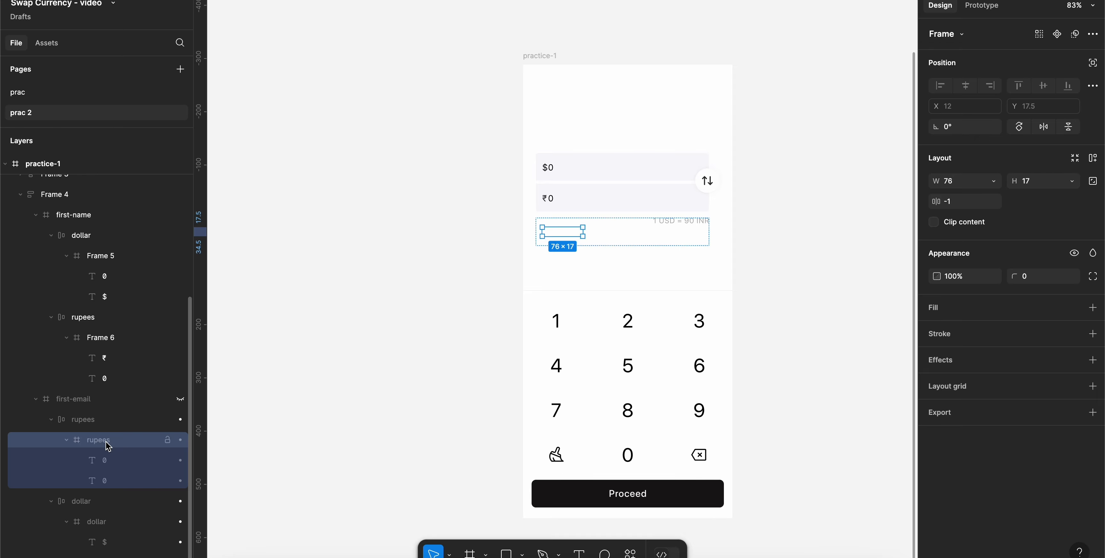
pyautogui.click(105, 426)
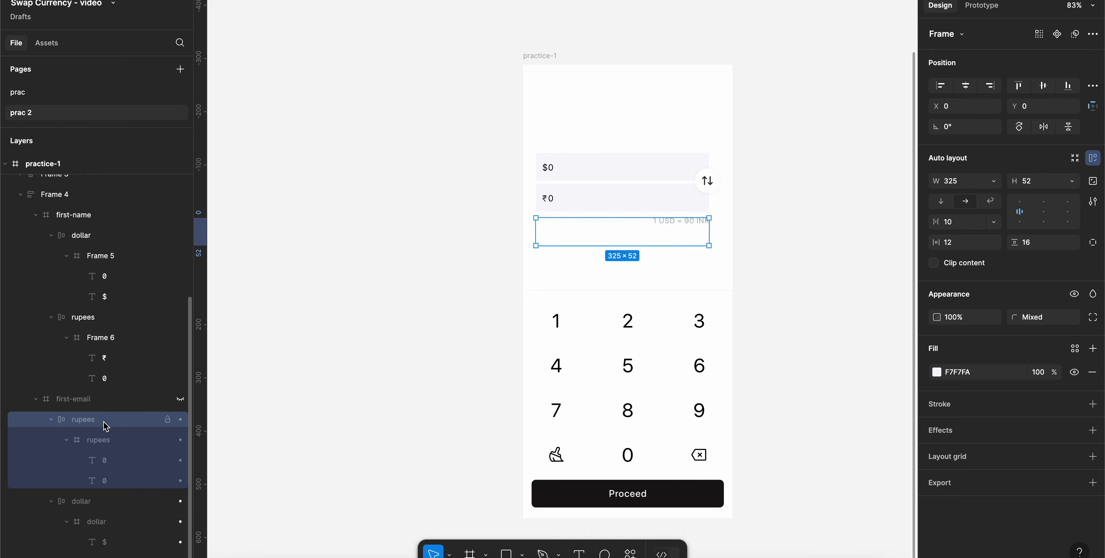
pyautogui.click(107, 482)
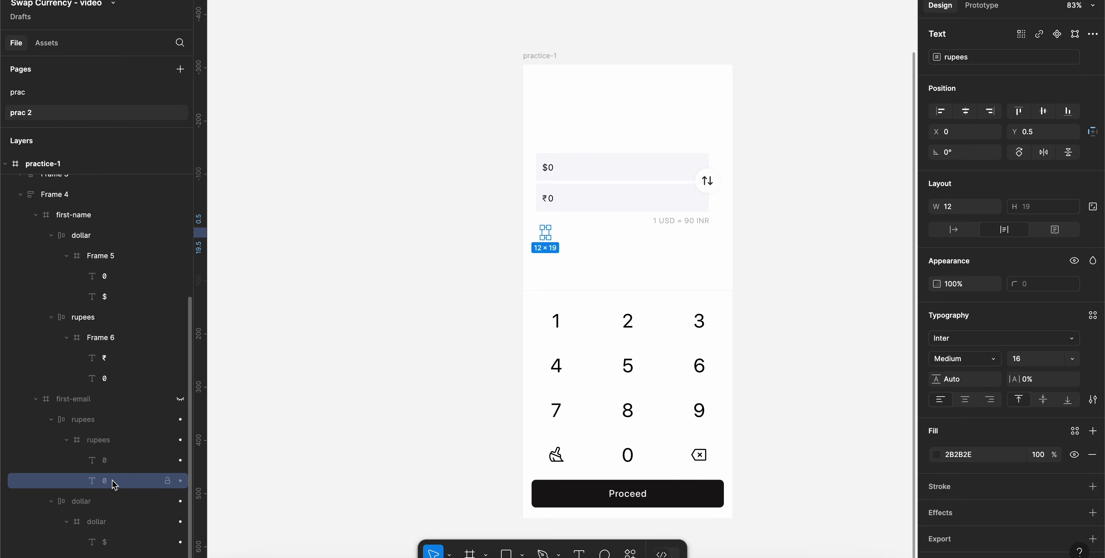
pyautogui.click(115, 463)
pyautogui.click(119, 479)
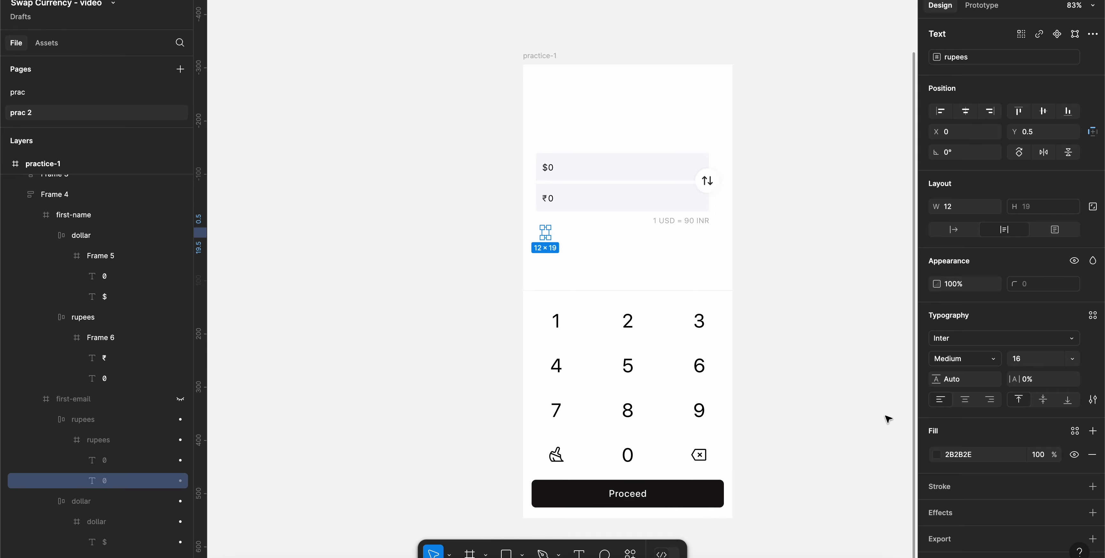
pyautogui.click(961, 368)
pyautogui.click(976, 344)
# - Set the font size of both the $ symbol and the amount text in first-email's dollar row to 16
pyautogui.click(115, 543)
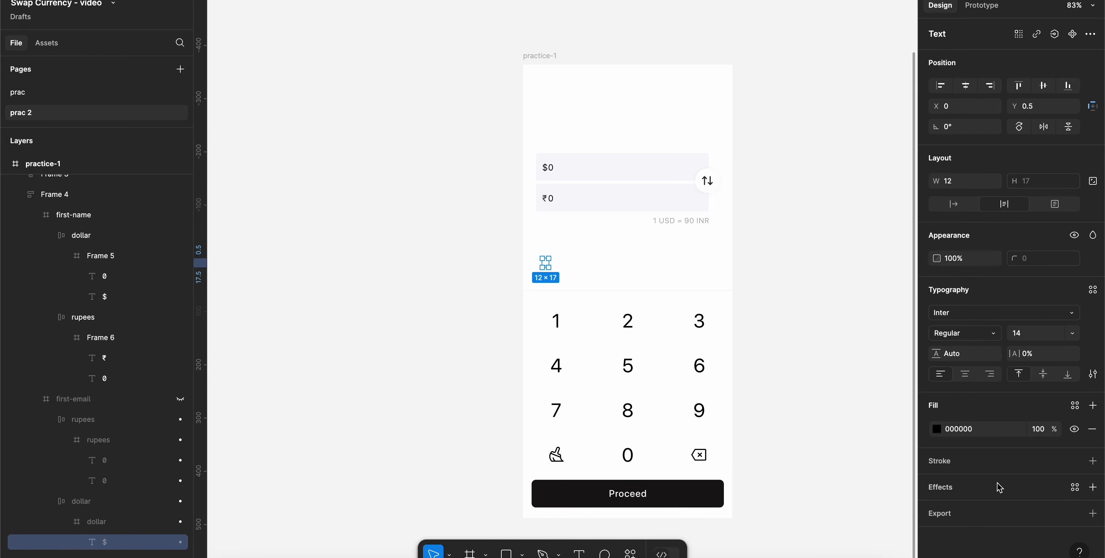
pyautogui.click(1037, 339)
pyautogui.write('16')
pyautogui.press('Return')
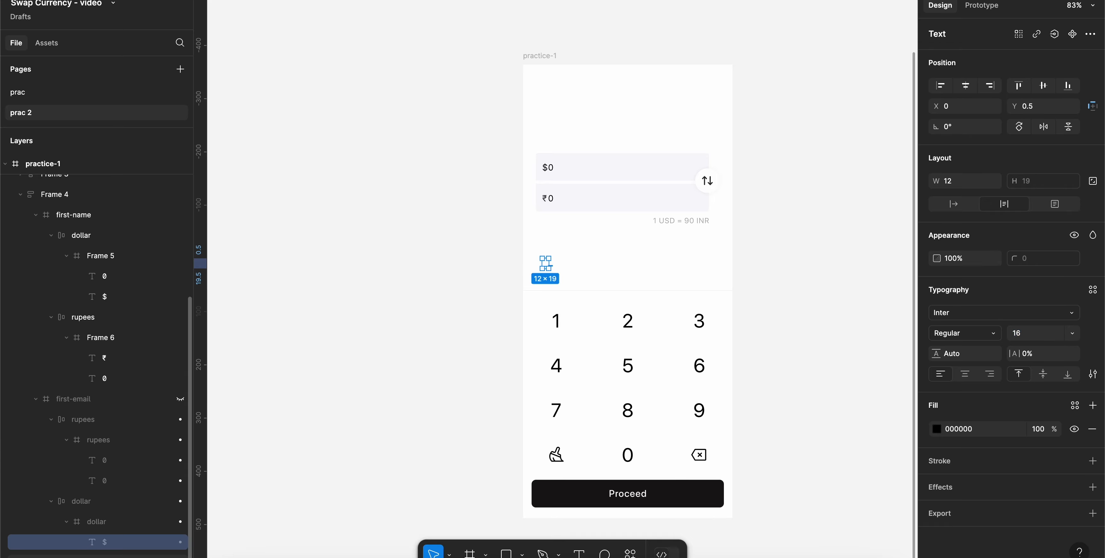
pyautogui.click(86, 557)
pyautogui.click(1043, 359)
pyautogui.write('16')
pyautogui.press('Return')
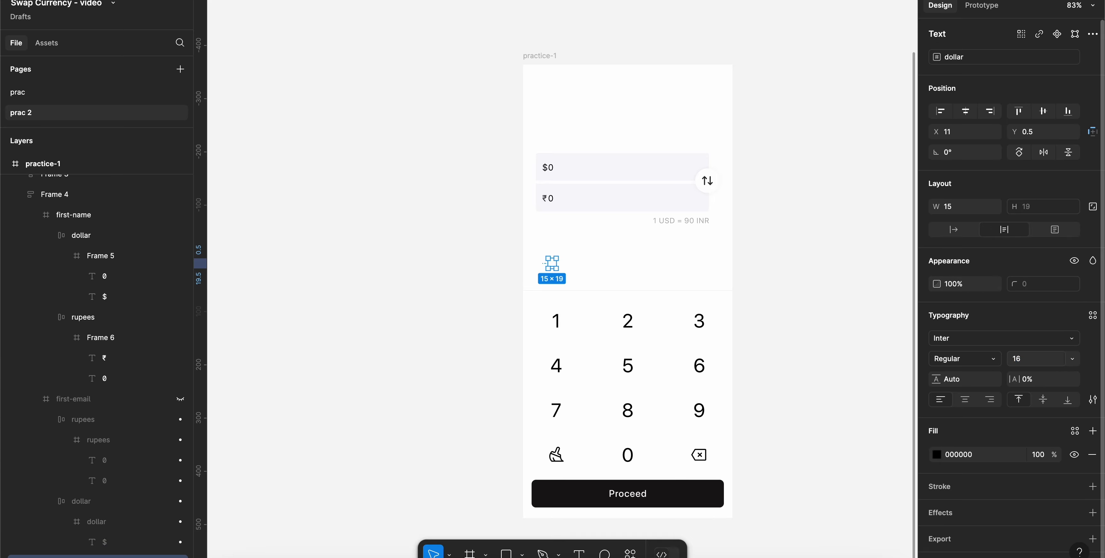
# - Replace the leading 0 in first-email's rupees row with the ₹ symbol
pyautogui.click(93, 516)
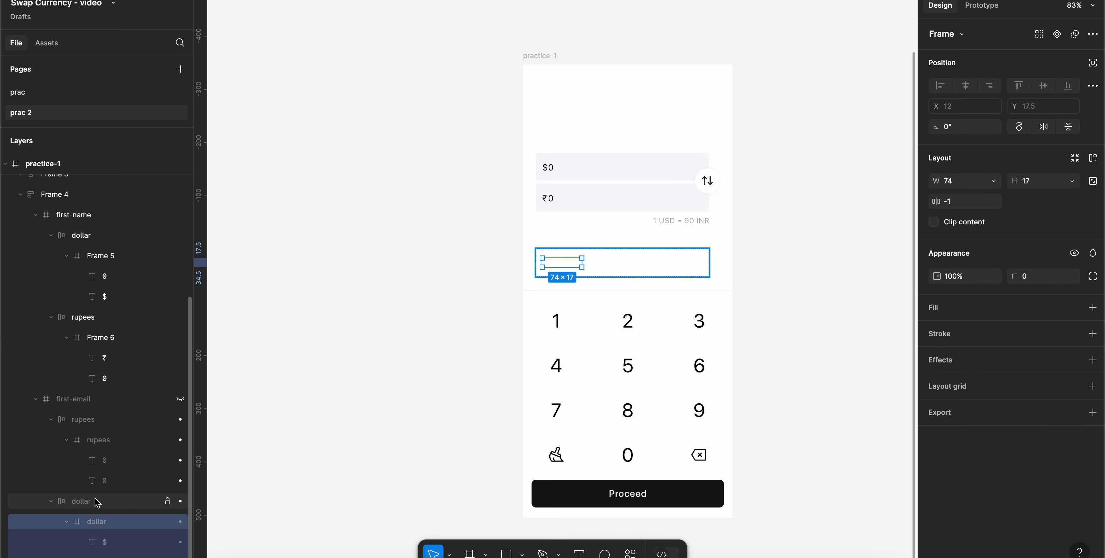
pyautogui.click(97, 502)
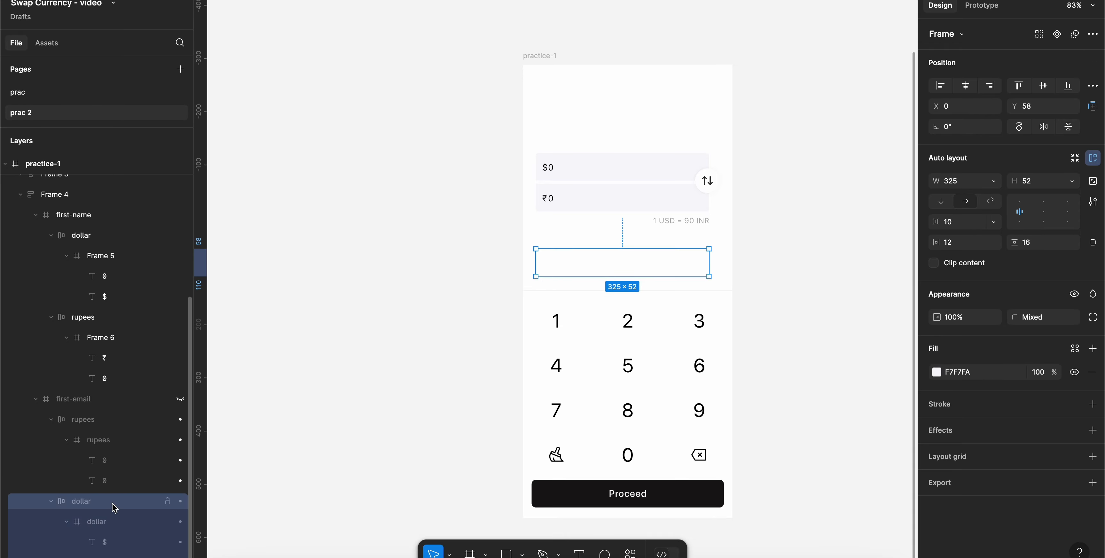
pyautogui.click(115, 463)
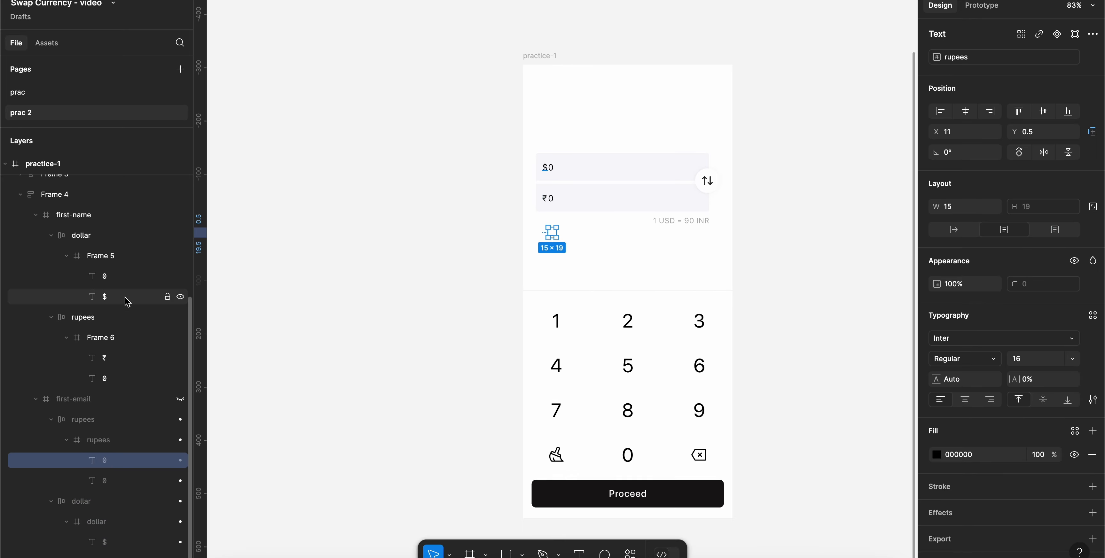
pyautogui.click(114, 360)
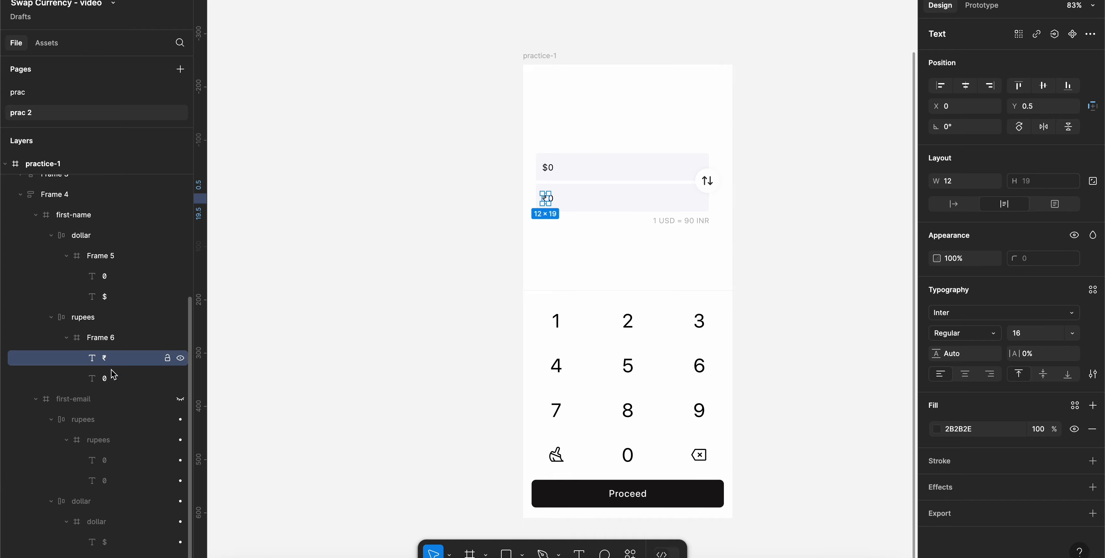
pyautogui.click(117, 461)
pyautogui.press('Return')
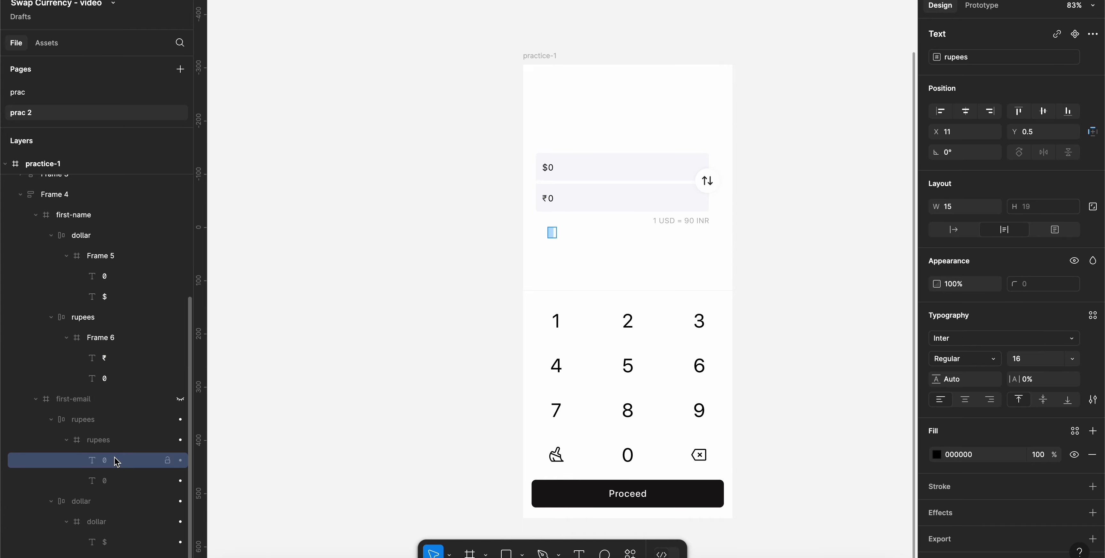
pyautogui.click(112, 487)
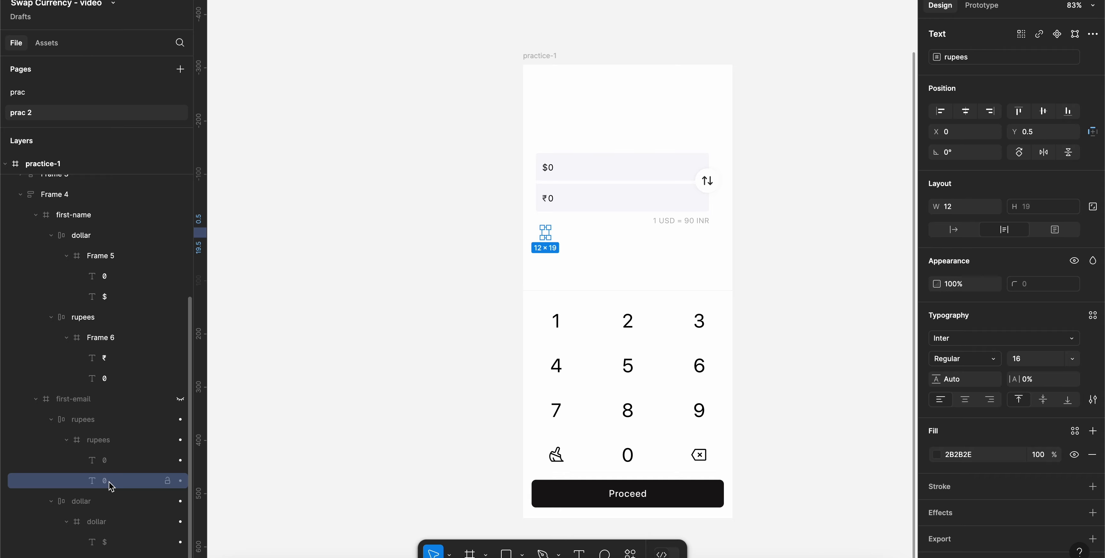
pyautogui.click(116, 461)
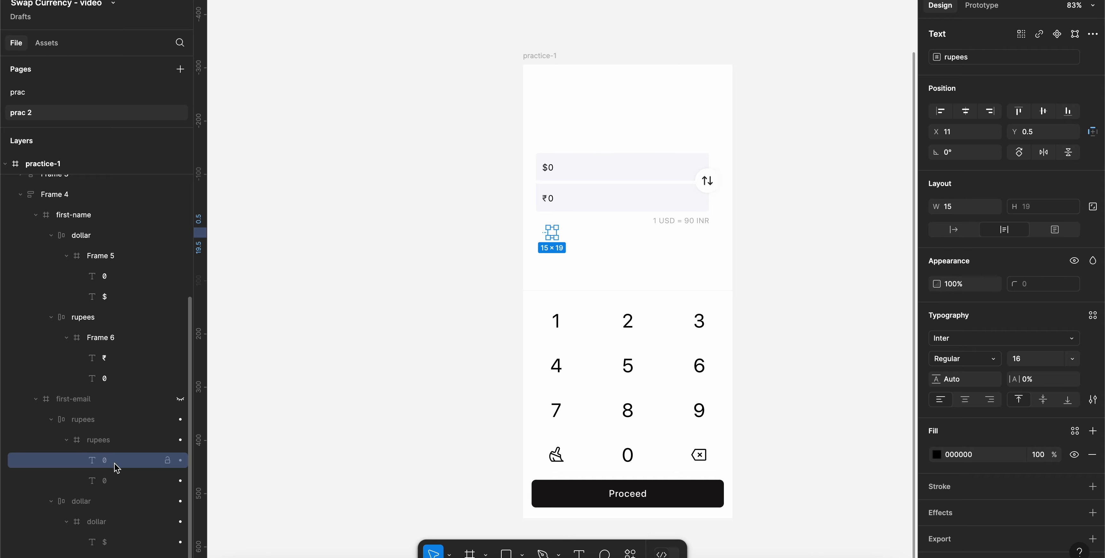
pyautogui.click(116, 481)
pyautogui.press('Return')
pyautogui.write('₹')
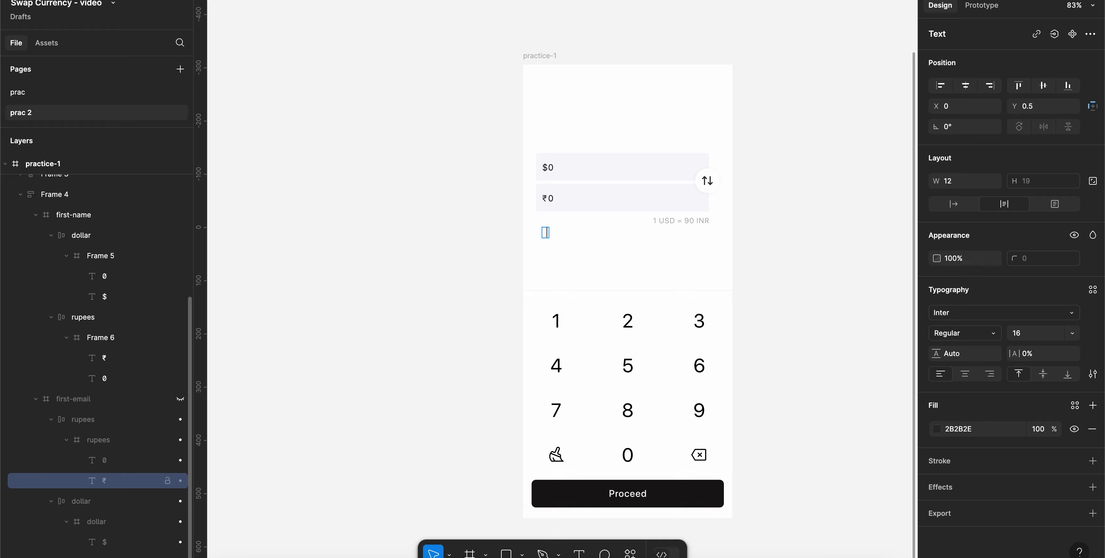
pyautogui.press('Escape')
# - Restart the prototype preview, test the swapping of the dollar and rupee fields repeatedly, and close the preview
pyautogui.click(302, 358)
pyautogui.click(210, 1)
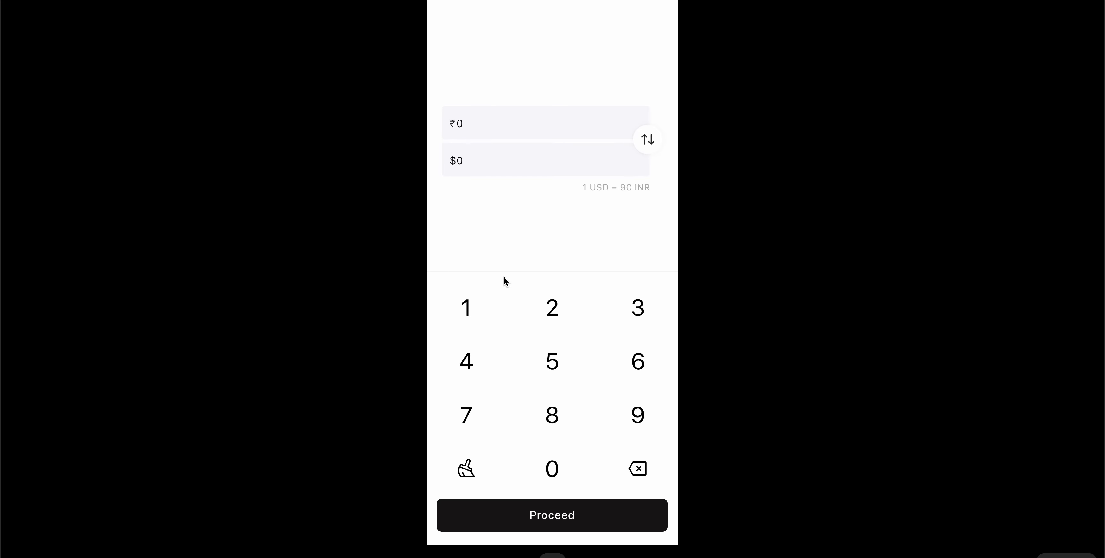
pyautogui.press('r')
pyautogui.click(648, 140)
pyautogui.click(648, 140)
pyautogui.click(648, 140)
pyautogui.click(648, 140)
pyautogui.click(648, 140)
pyautogui.click(648, 139)
pyautogui.click(648, 139)
pyautogui.click(648, 139)
pyautogui.press('Escape')
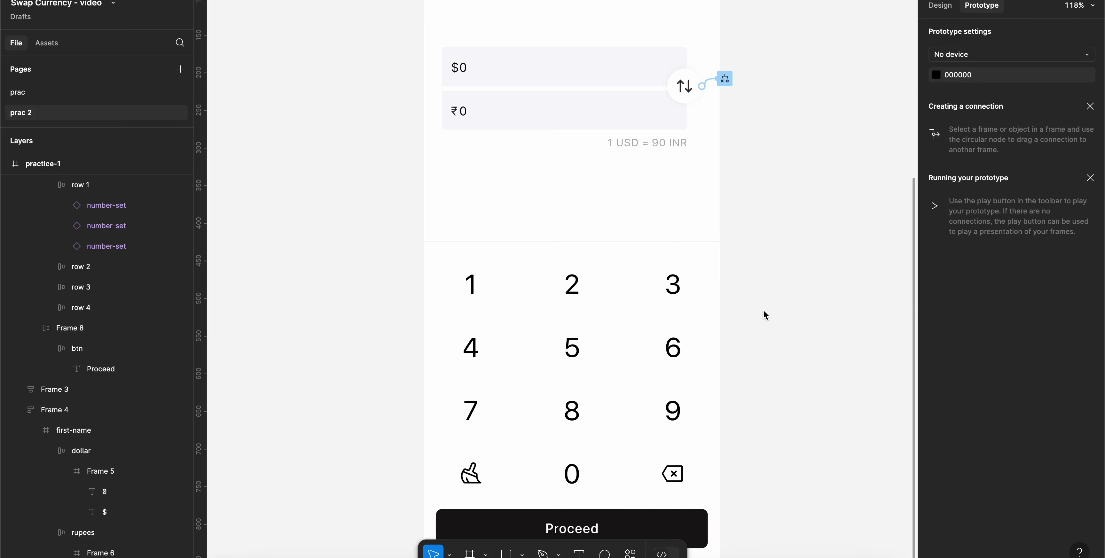
# - Bind the stage property of the keypad's 2 key to the active variable
pyautogui.click(939, 5)
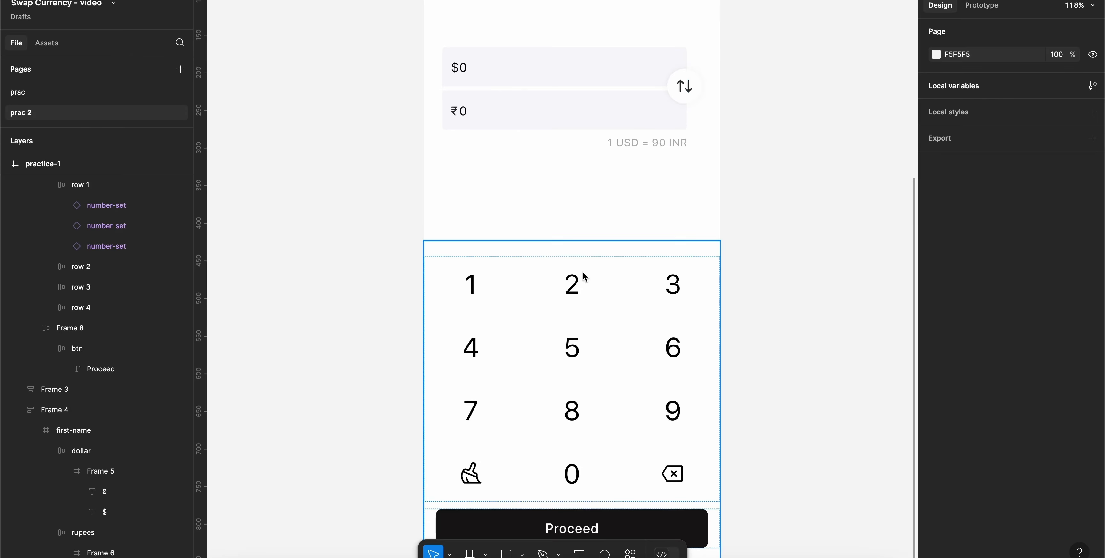
pyautogui.click(465, 295)
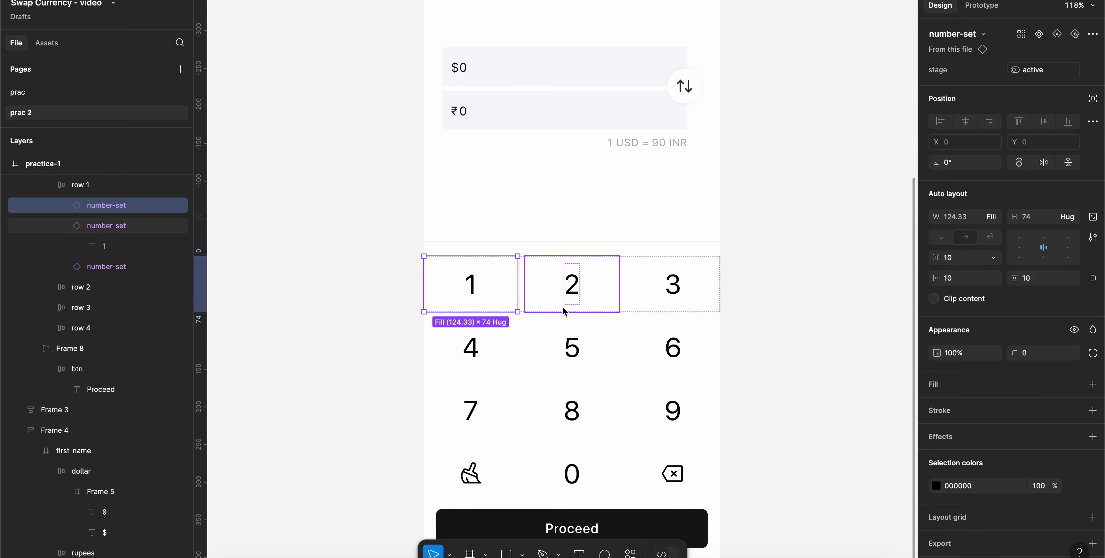
pyautogui.click(583, 288)
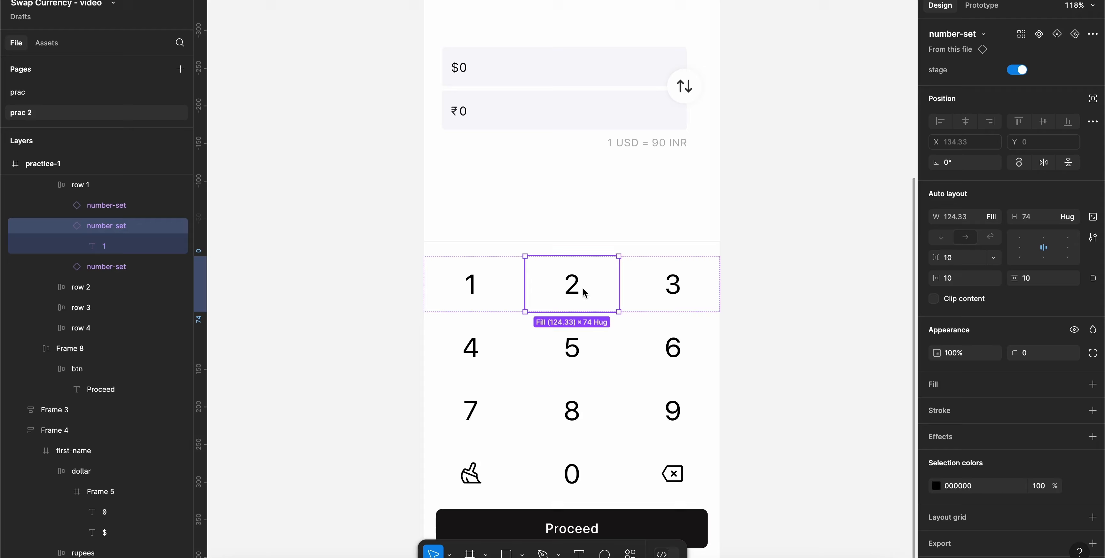
pyautogui.click(489, 288)
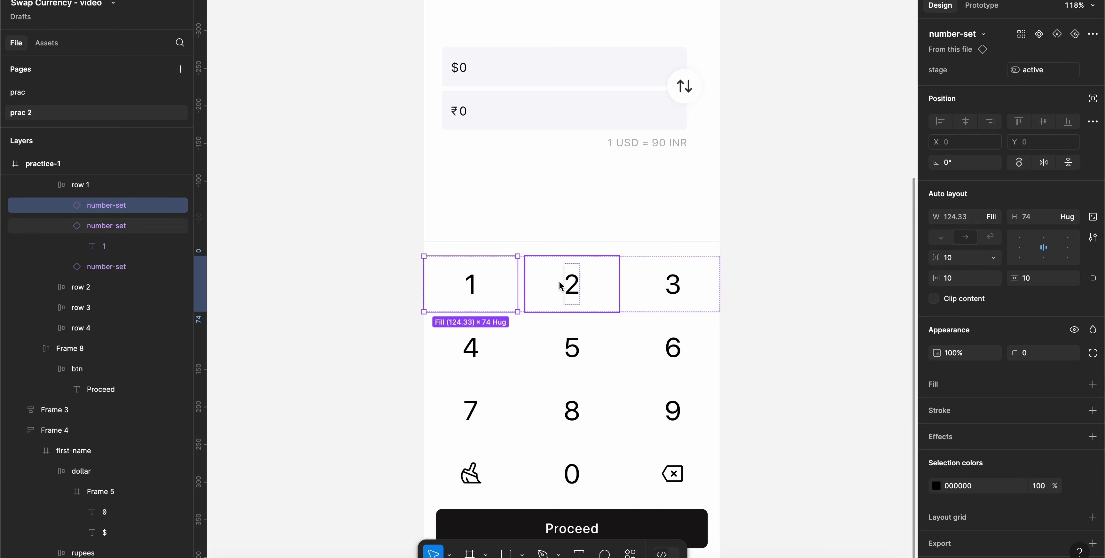
pyautogui.click(547, 293)
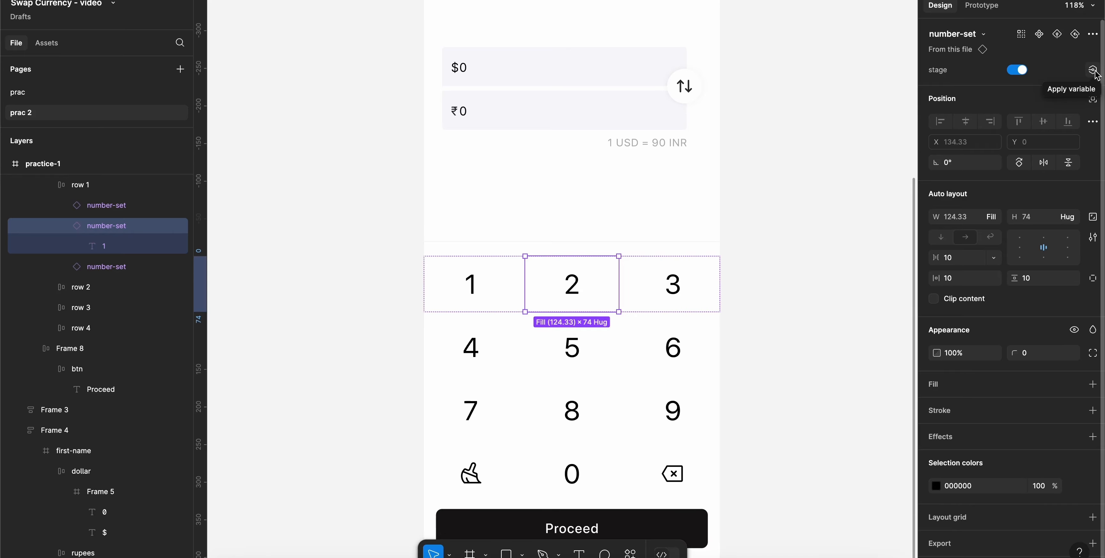
pyautogui.click(1095, 73)
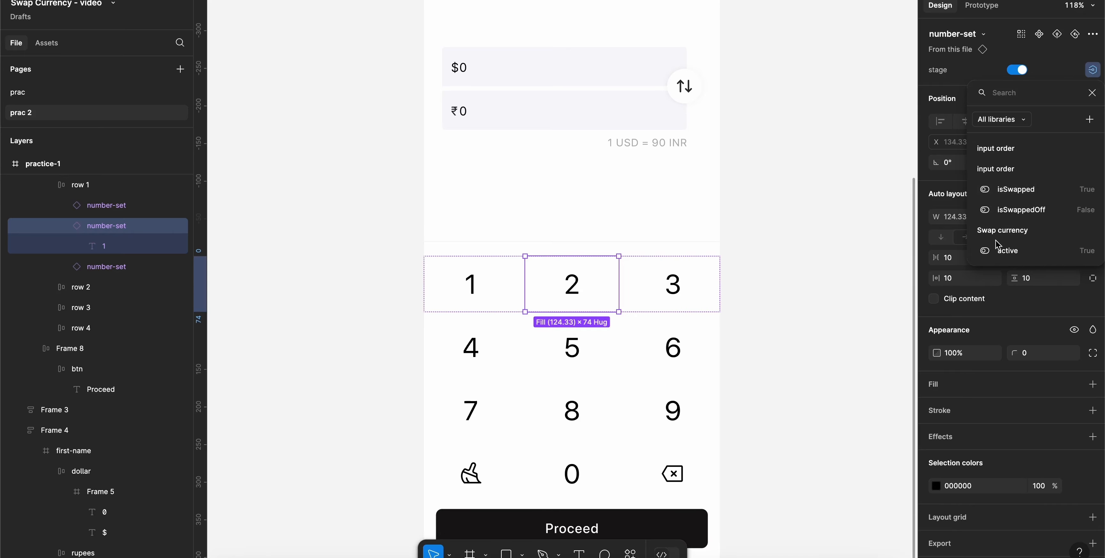
pyautogui.click(1002, 252)
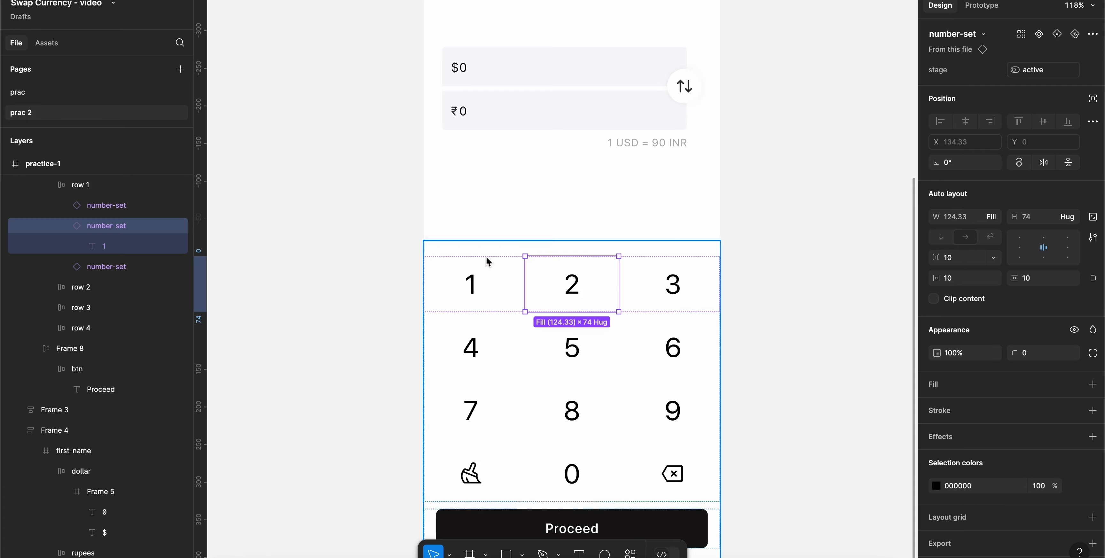
# - Bind the stage property of the keypad's 3 key to the active variable
pyautogui.click(493, 301)
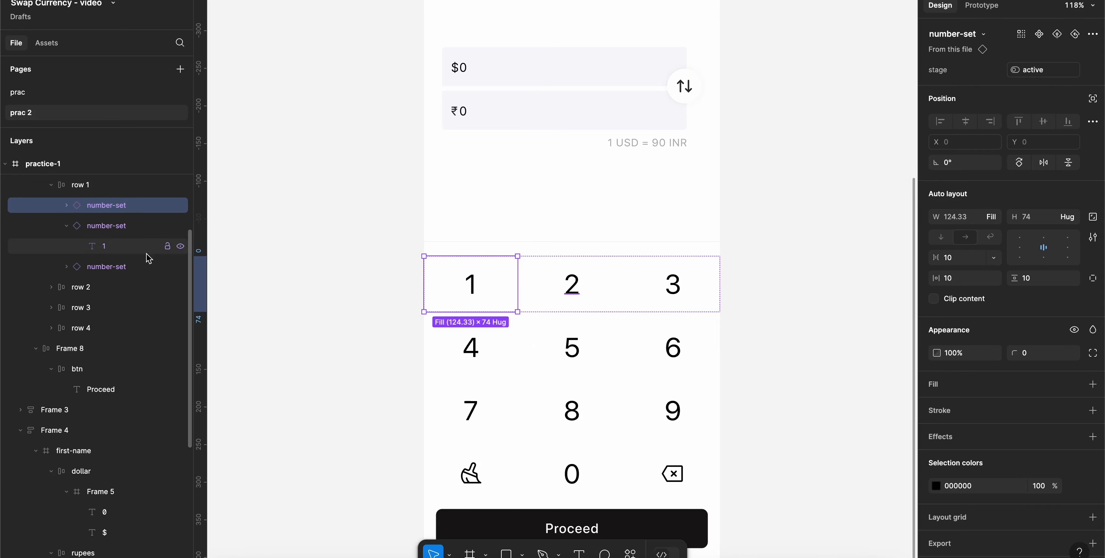
pyautogui.click(145, 267)
pyautogui.click(1093, 70)
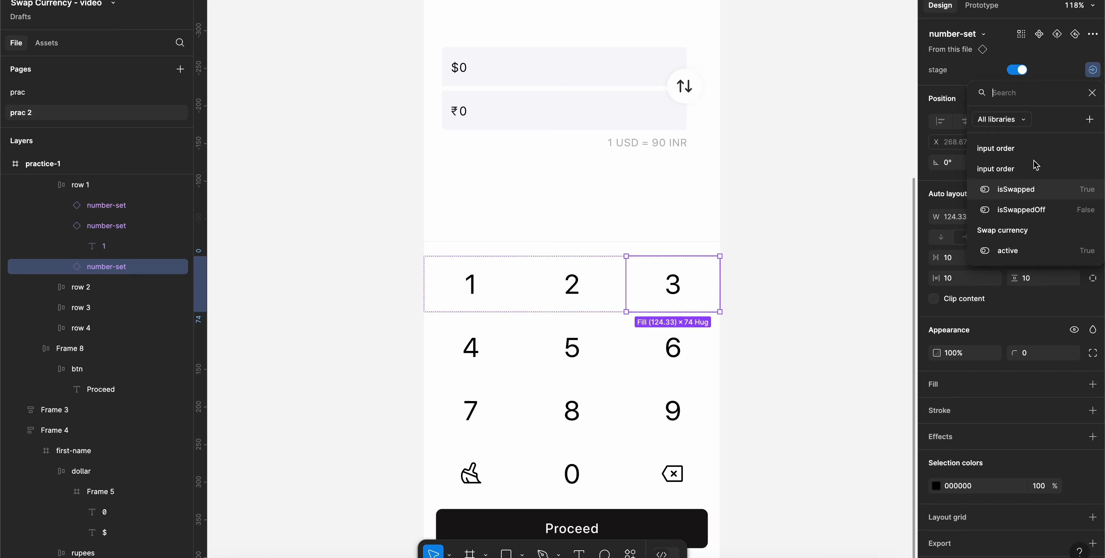
pyautogui.click(1021, 251)
# - Examine the number-set component's stage=false and stage=true variants alongside the 1 key that uses them
pyautogui.click(482, 287)
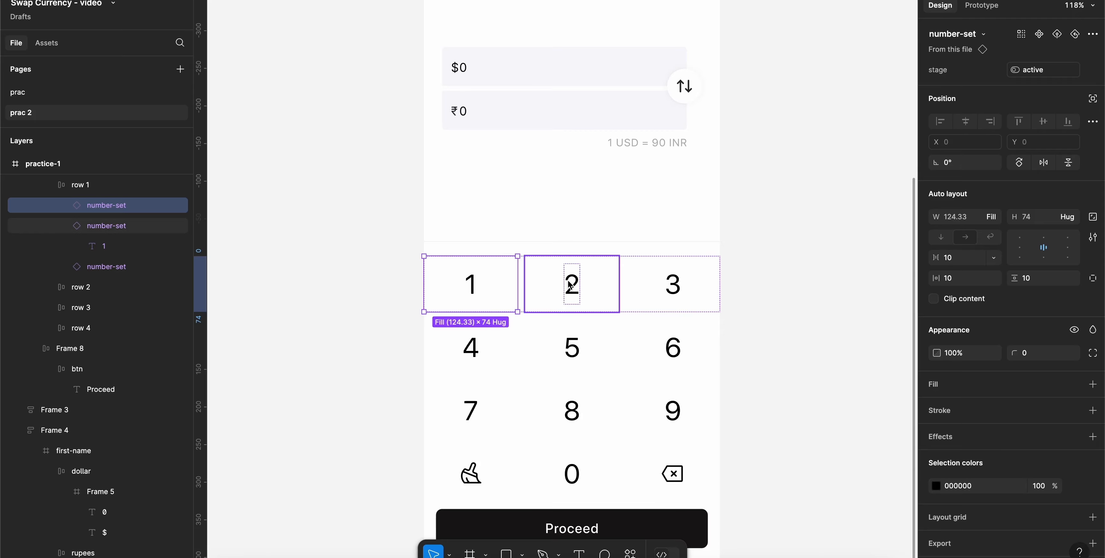
pyautogui.hscroll(-8, 567, 281)
pyautogui.hscroll(6, 567, 281)
pyautogui.scroll(6, 568, 280)
pyautogui.click(565, 42)
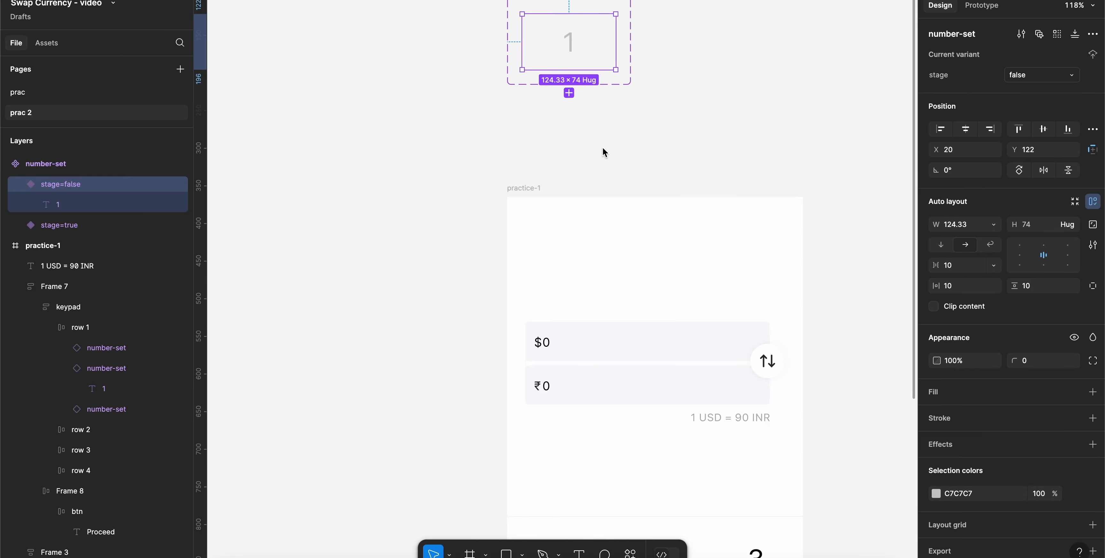
pyautogui.scroll(3, 603, 151)
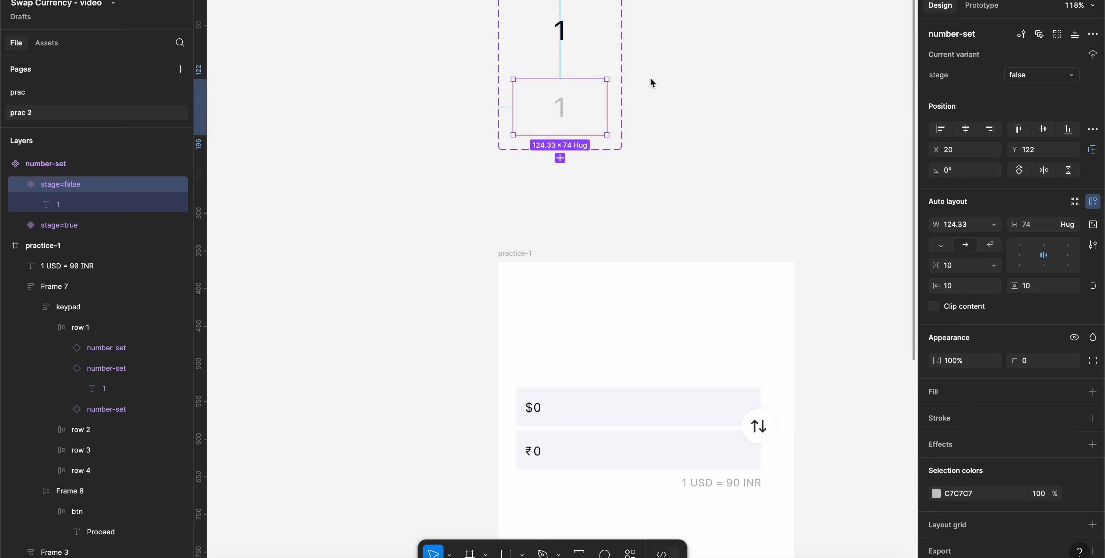
pyautogui.click(570, 46)
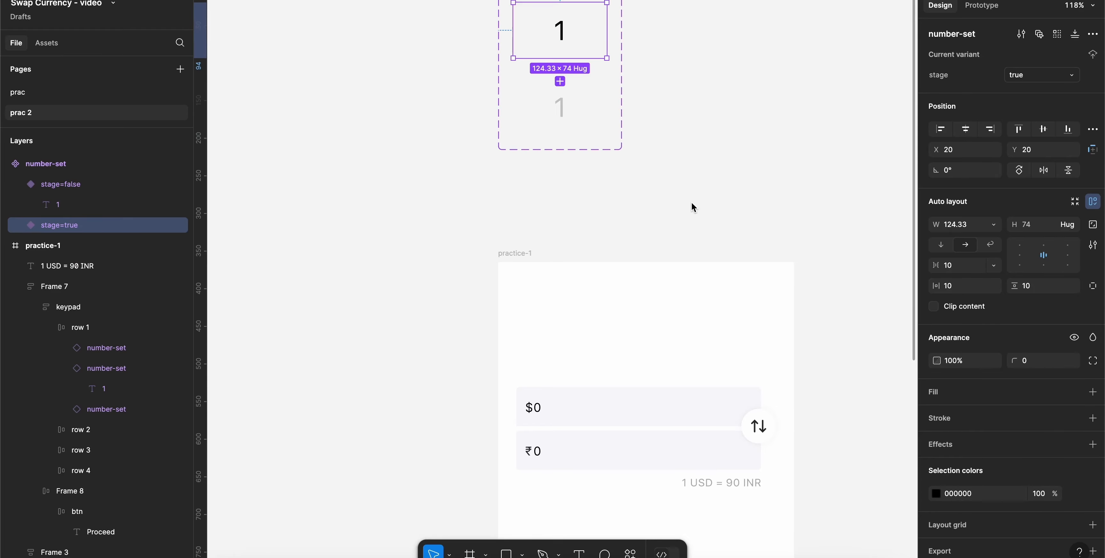
pyautogui.scroll(-14, 694, 207)
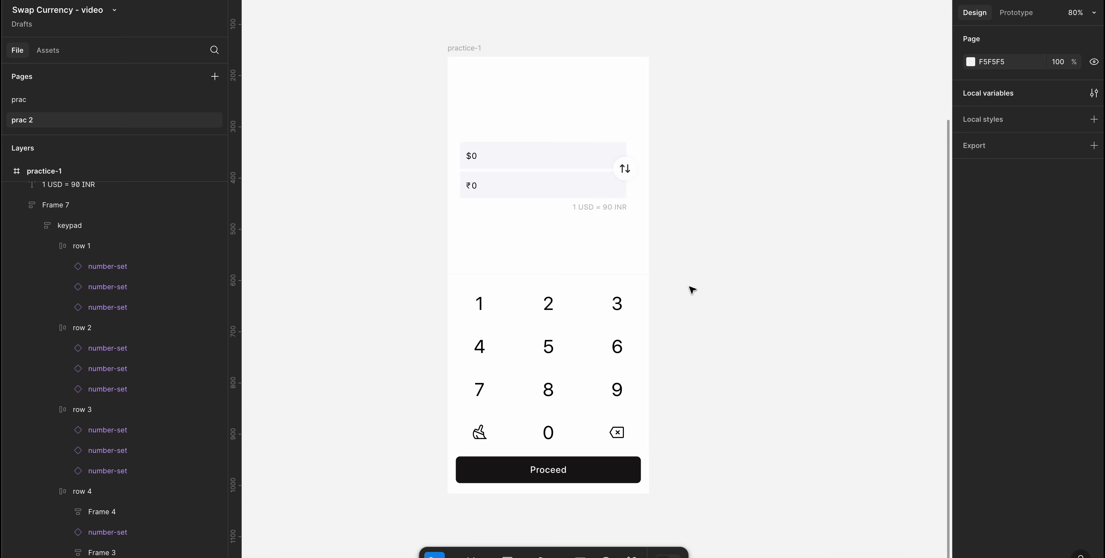
# - Check which variable drives the dollar amount text, and review the variables in the Swap currency collection
pyautogui.scroll(3, 563, 286)
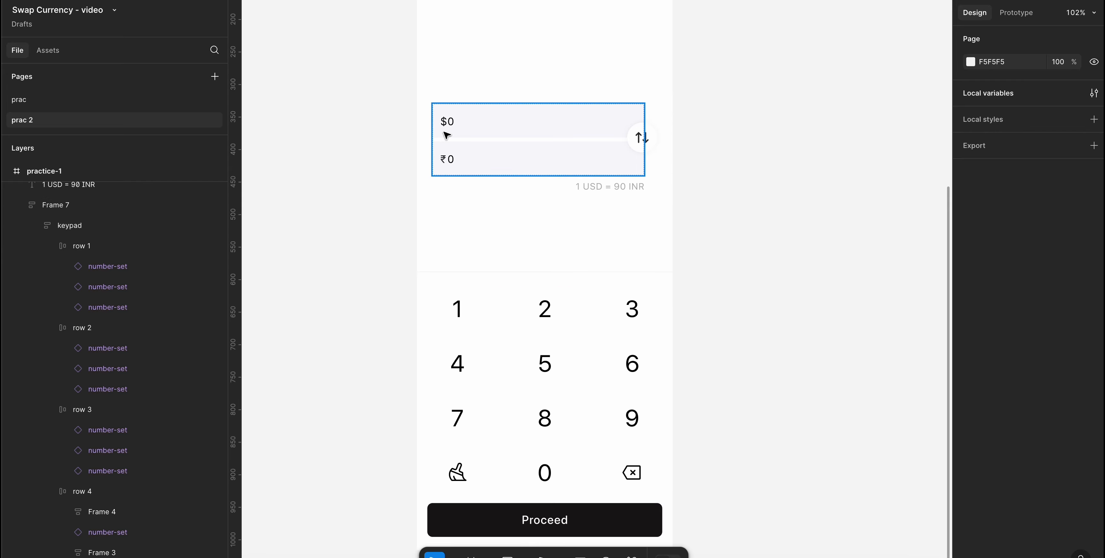
pyautogui.keyDown('super'); pyautogui.click(452, 124); pyautogui.keyUp('super')
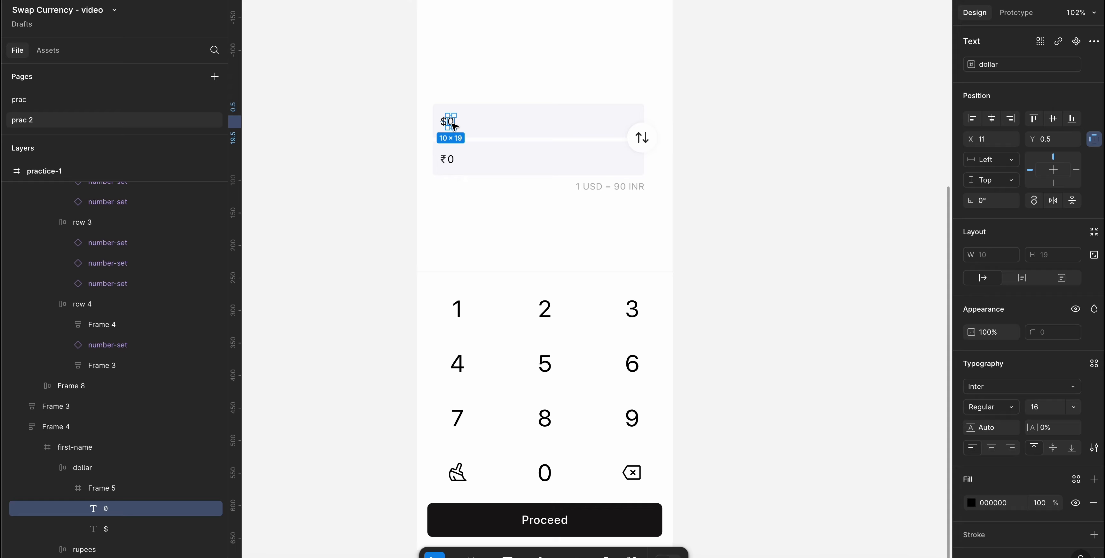
pyautogui.click(801, 259)
pyautogui.click(1094, 92)
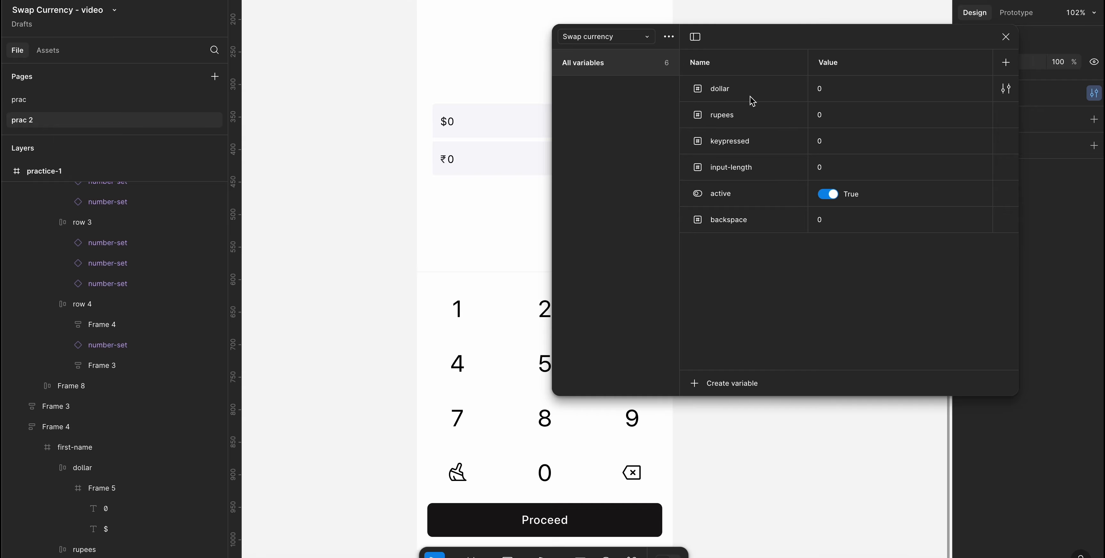
pyautogui.hscroll(3, 419, 234)
pyautogui.scroll(-1, 419, 234)
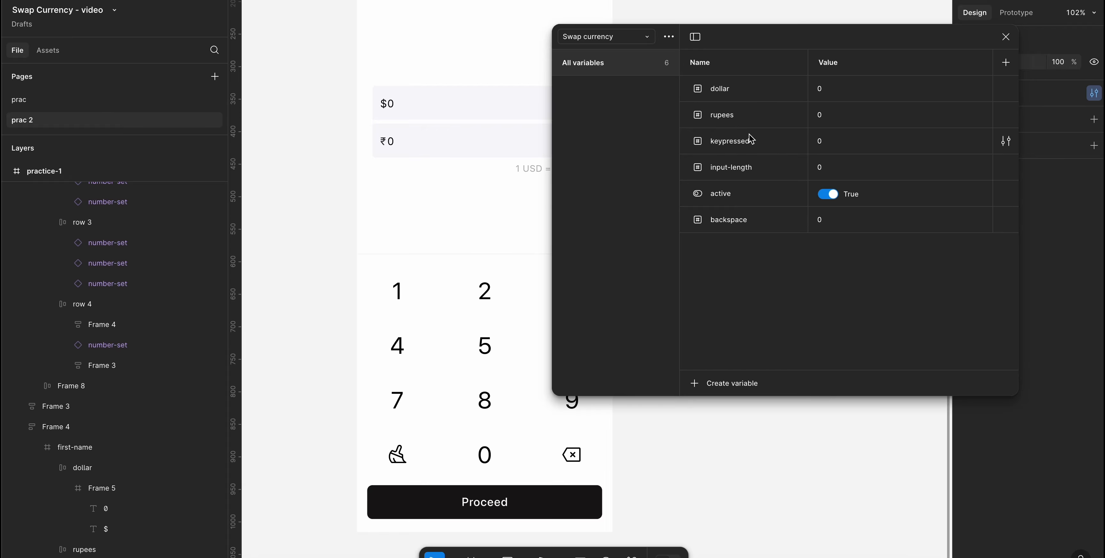
pyautogui.hscroll(2, 424, 235)
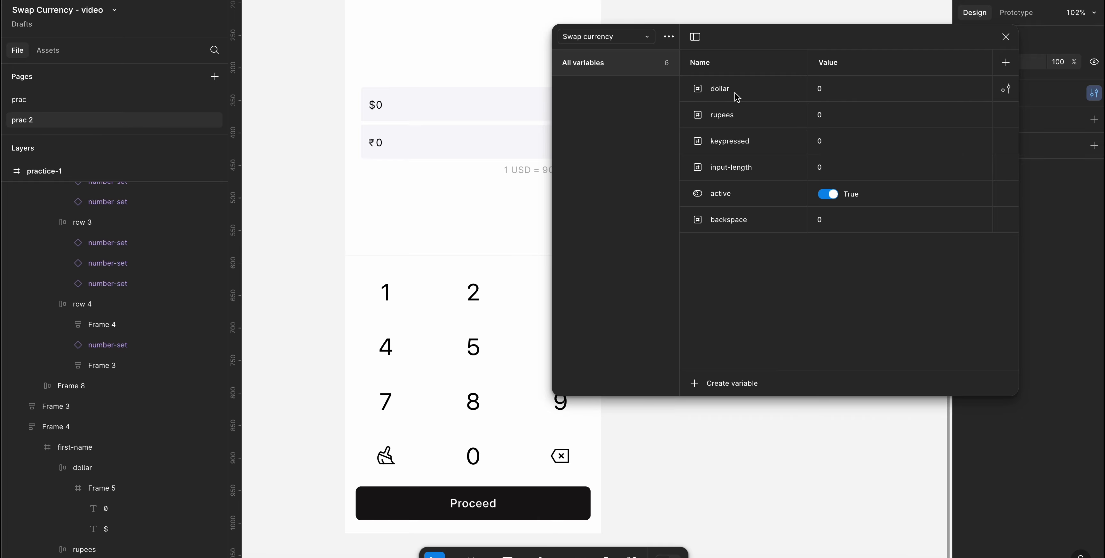
pyautogui.click(746, 147)
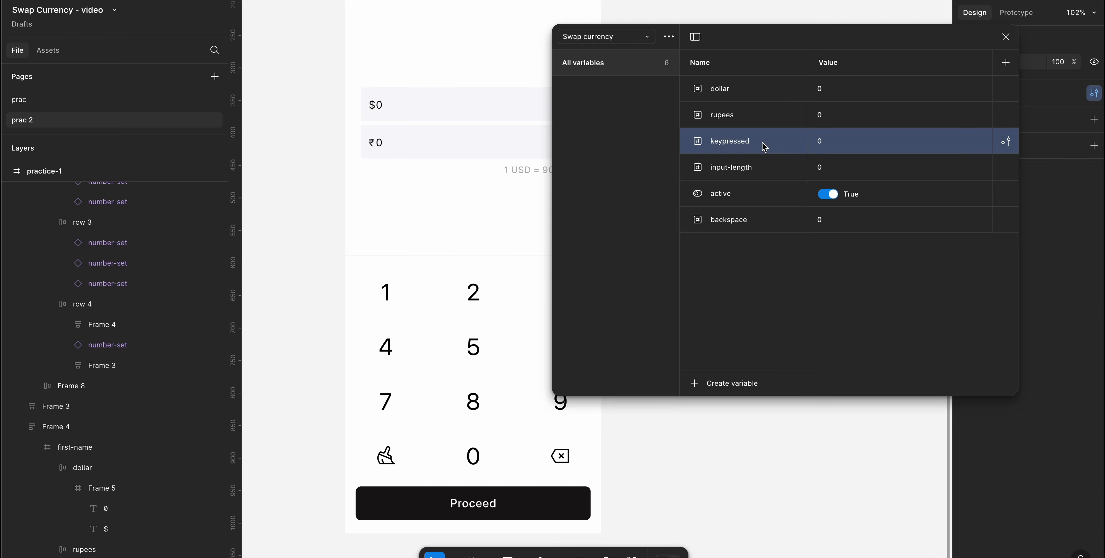
# - Create a number variable named typedigit2 in the Swap currency collection and move it above dollar
pyautogui.click(751, 90)
pyautogui.click(697, 385)
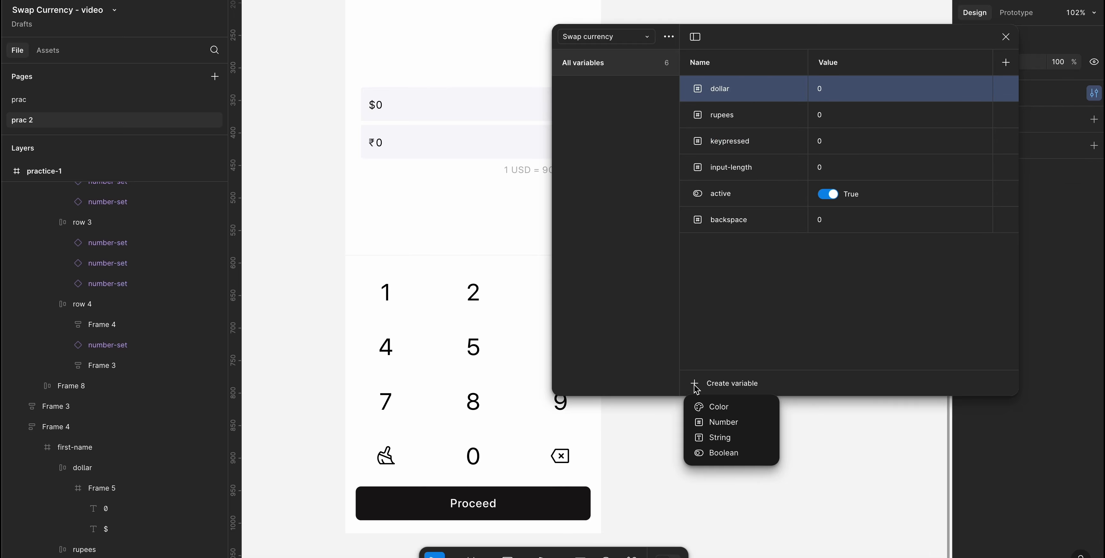
pyautogui.click(725, 423)
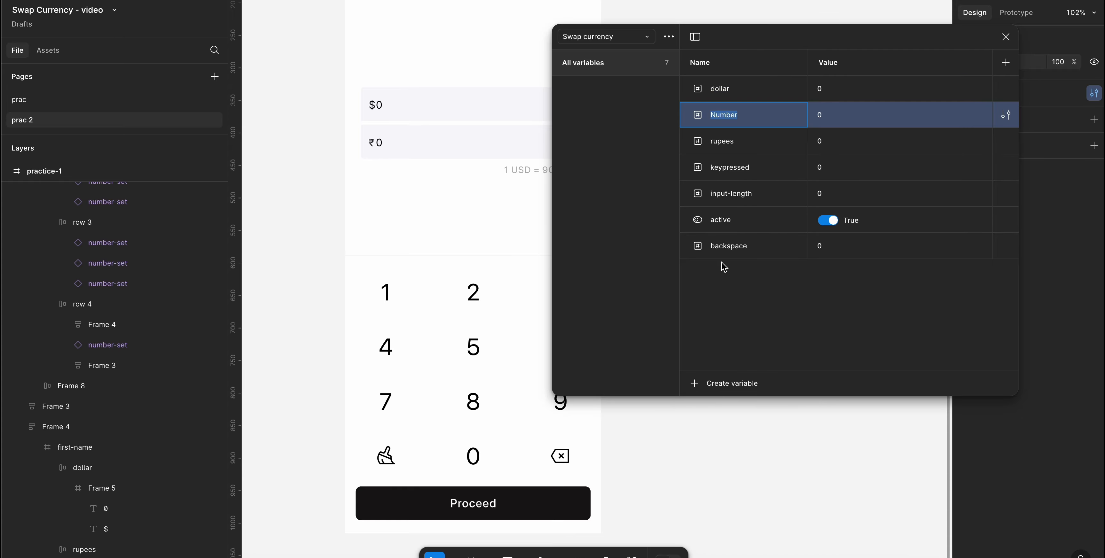
pyautogui.write('typedigit2')
pyautogui.press('Return')
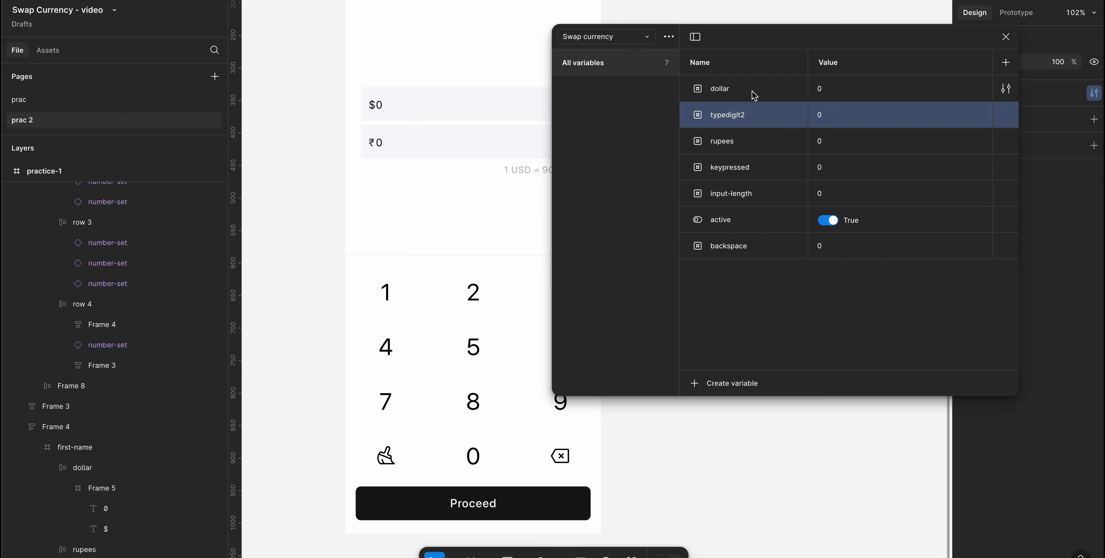
pyautogui.moveTo(752, 111); pyautogui.dragTo(754, 91)
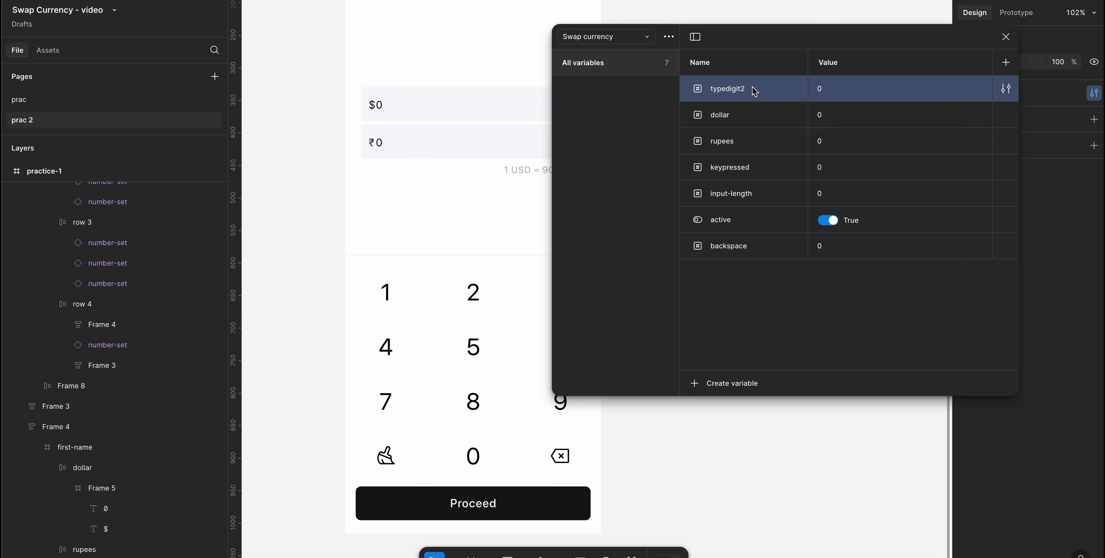
# - Duplicate typedigit2, name the copy typedigit, and move it to the start of the variable list
pyautogui.hotkey('ctrl', 'd')
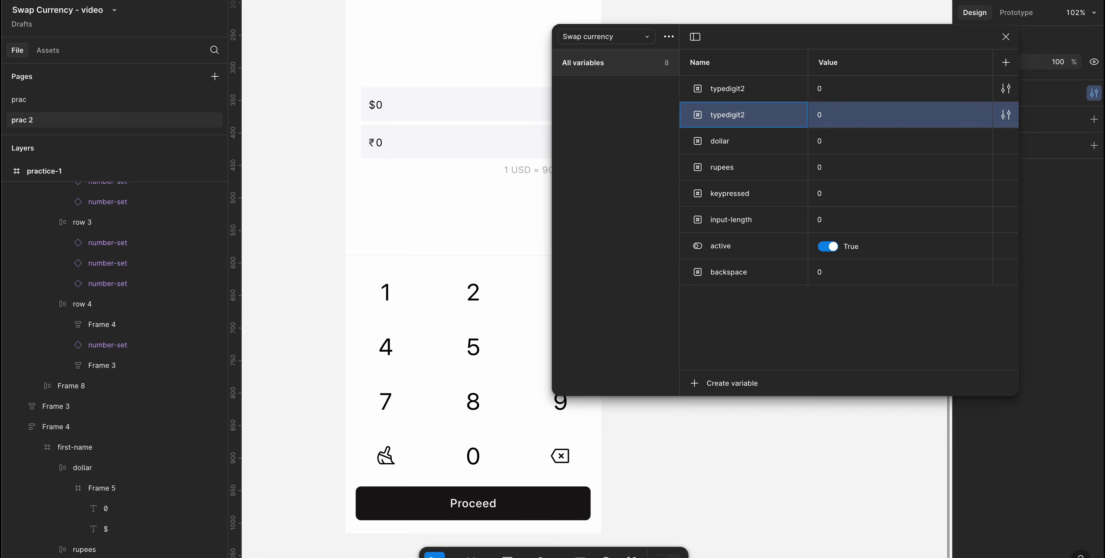
pyautogui.press('BackSpace')
pyautogui.press('Return')
pyautogui.moveTo(753, 116); pyautogui.dragTo(750, 83)
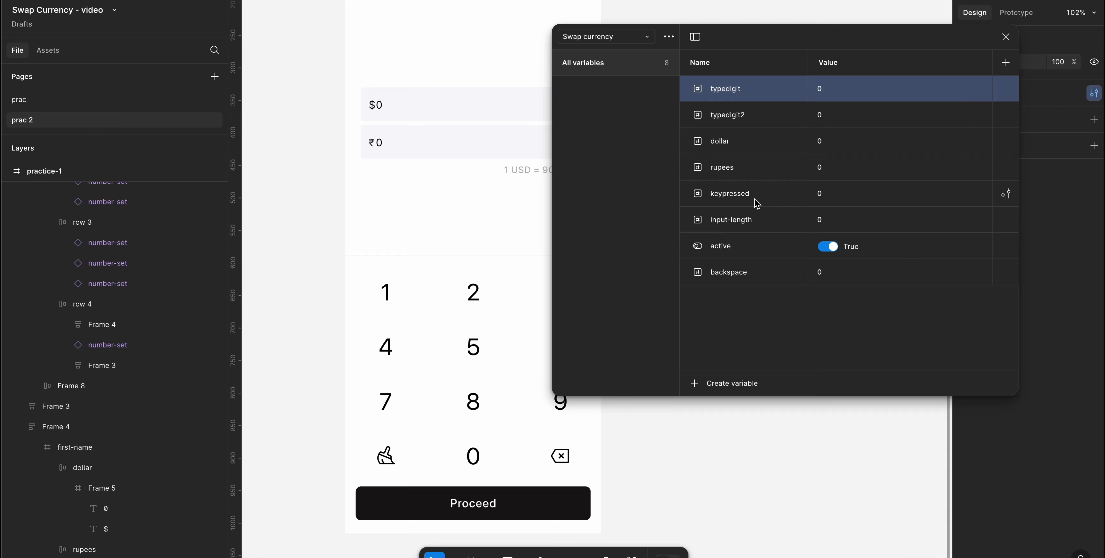
# - Rename typedigit2 to typedigit1, and duplicate it as a new variable named typedigit2
pyautogui.click(740, 120)
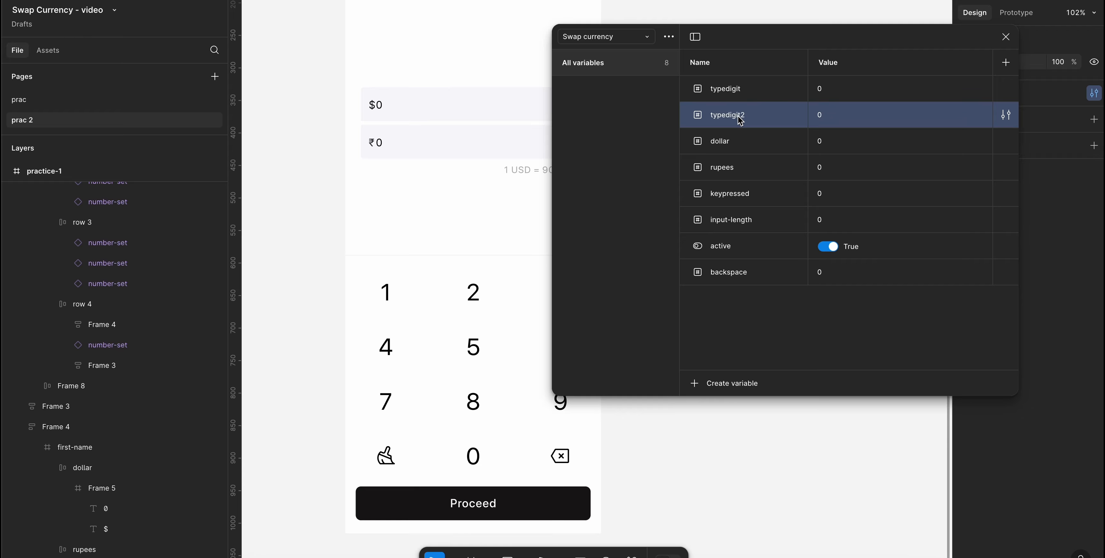
pyautogui.doubleClick(728, 116)
pyautogui.press('Right')
pyautogui.hotkey('shift', 'Left')
pyautogui.press('Return')
pyautogui.hotkey('ctrl', 'd')
pyautogui.press('Right')
pyautogui.press('BackSpace')
pyautogui.press('BackSpace')
pyautogui.press('Return')
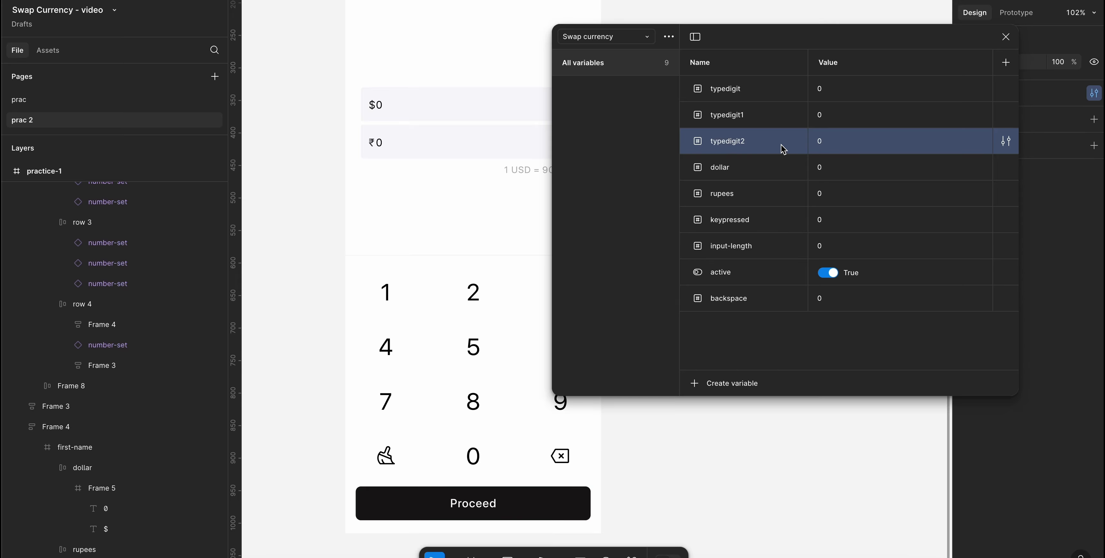
# - Duplicate typedigit2 as a variable named typedigit3 and close the local variables window
pyautogui.hotkey('ctrl', 'd')
pyautogui.press('Right')
pyautogui.press('BackSpace')
pyautogui.write('3')
pyautogui.press('Return')
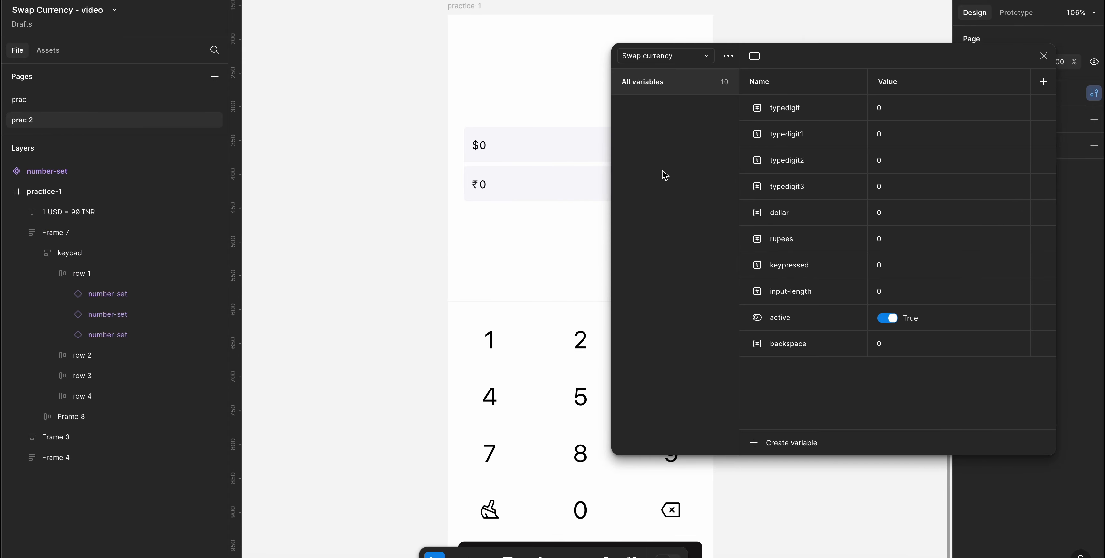
pyautogui.scroll(-2, 478, 223)
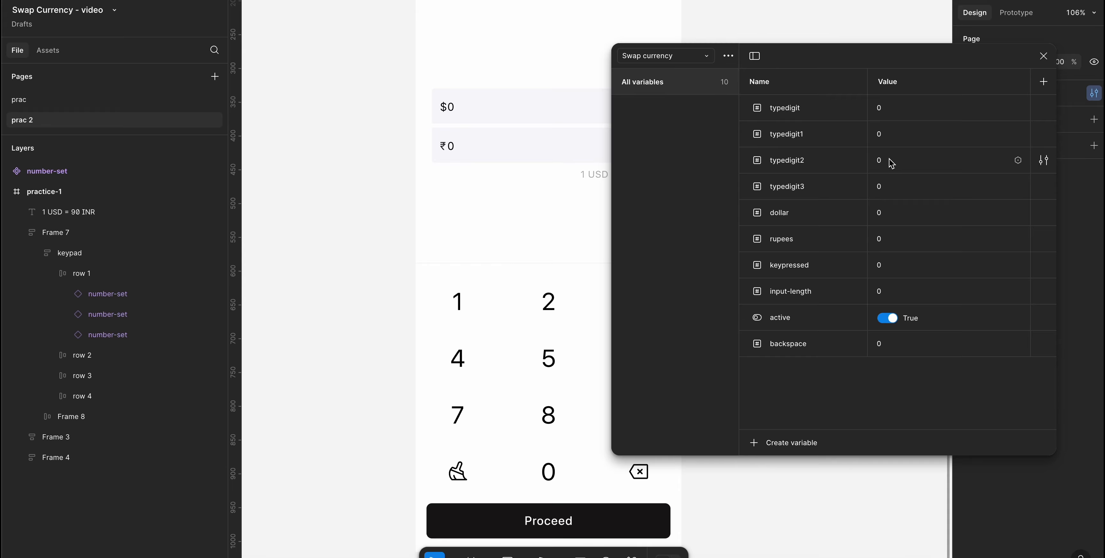
pyautogui.click(1044, 57)
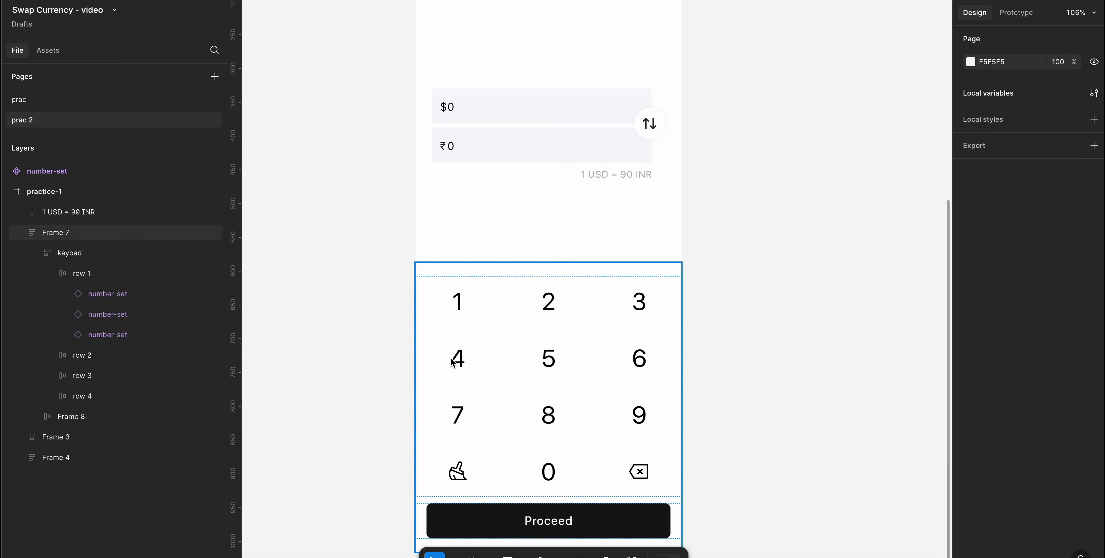
# - Add an on-click interaction to the keypad's 1 key that sets the variable keypressed to 1
pyautogui.keyDown('super'); pyautogui.click(549, 305); pyautogui.keyUp('super')
pyautogui.click(468, 308)
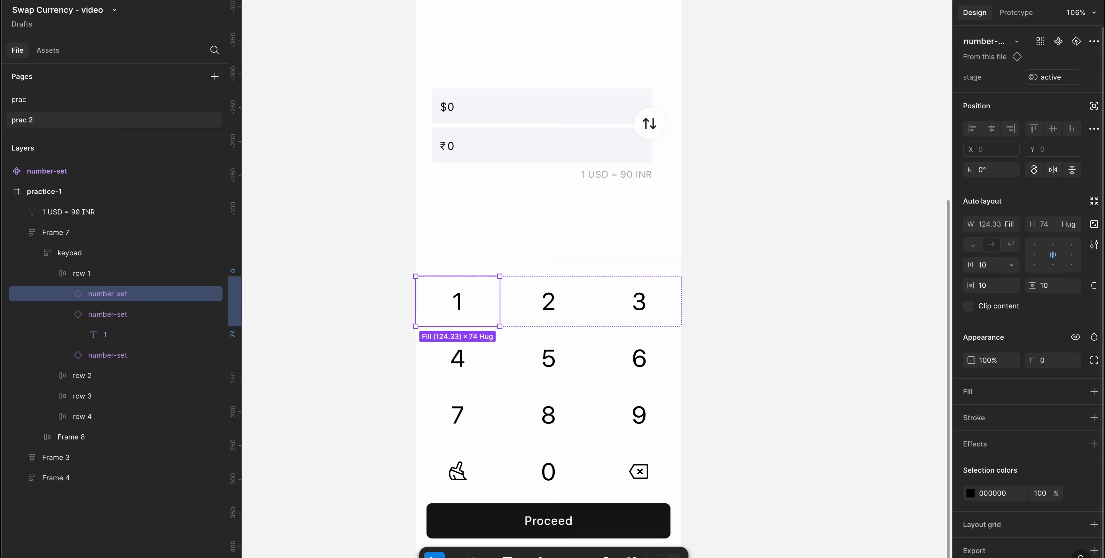
pyautogui.click(1023, 14)
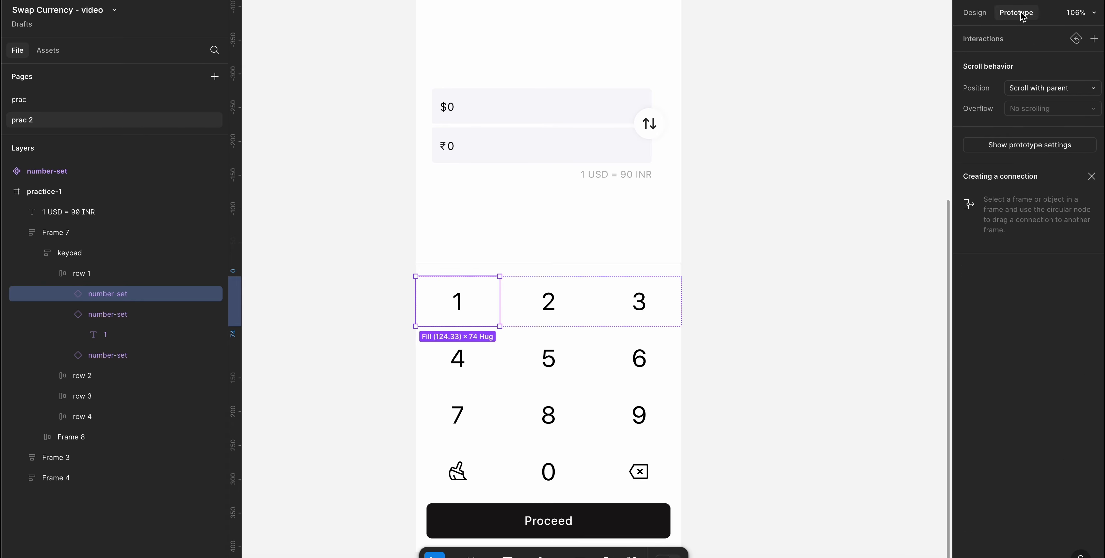
pyautogui.click(1094, 39)
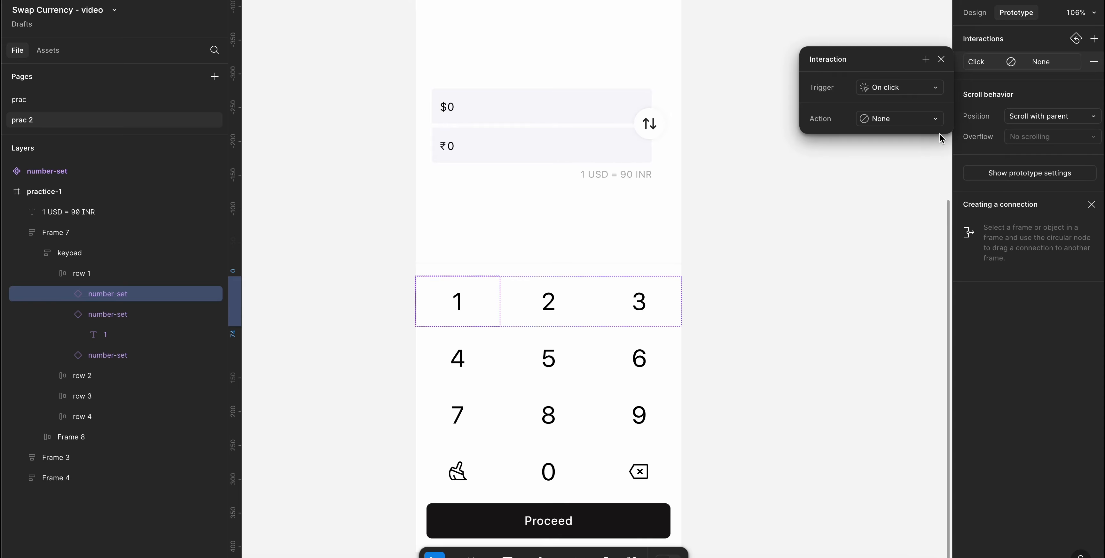
pyautogui.click(908, 121)
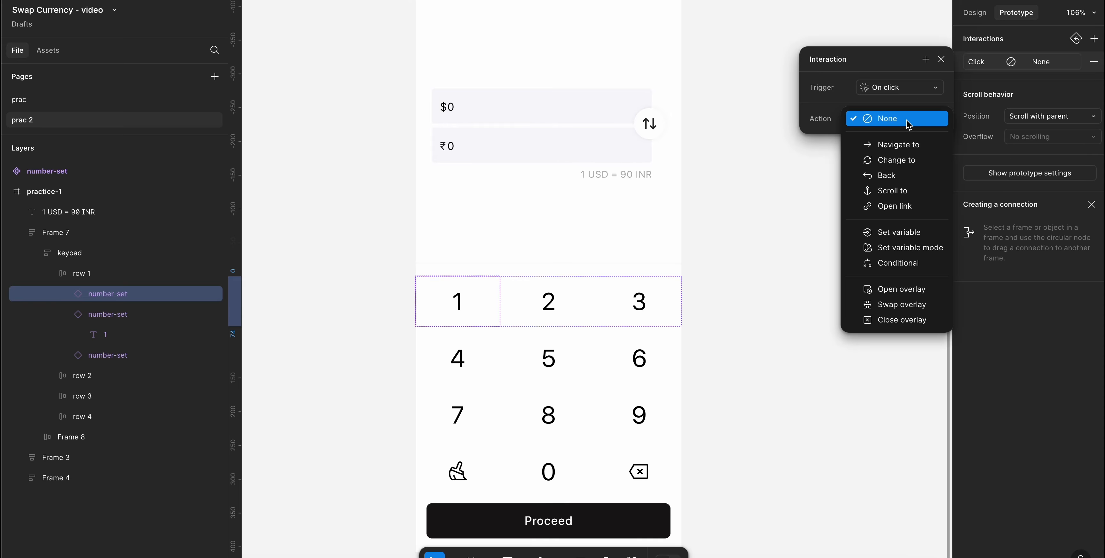
pyautogui.click(898, 232)
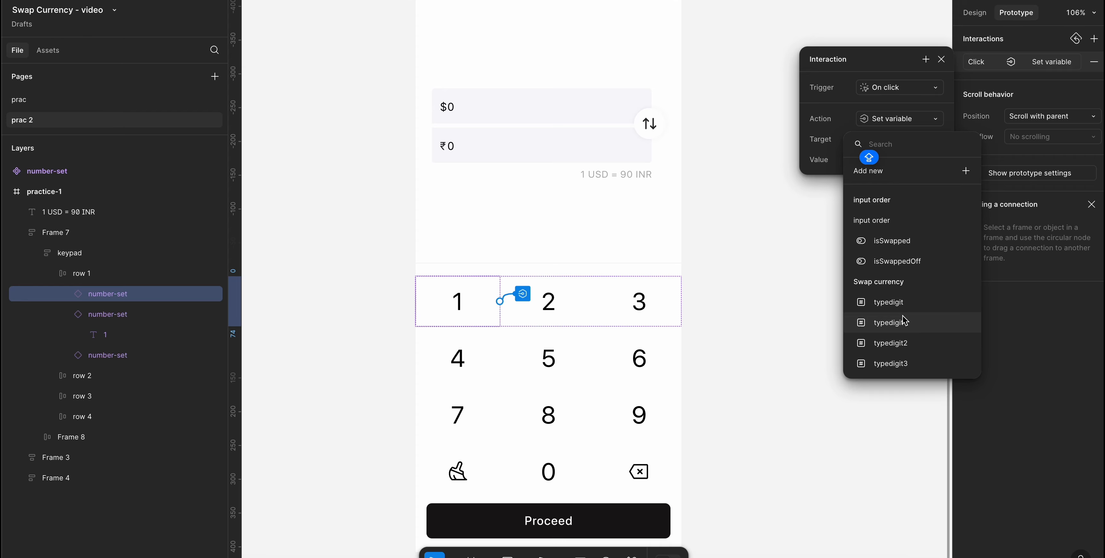
pyautogui.scroll(-3, 903, 316)
pyautogui.press('capslock')
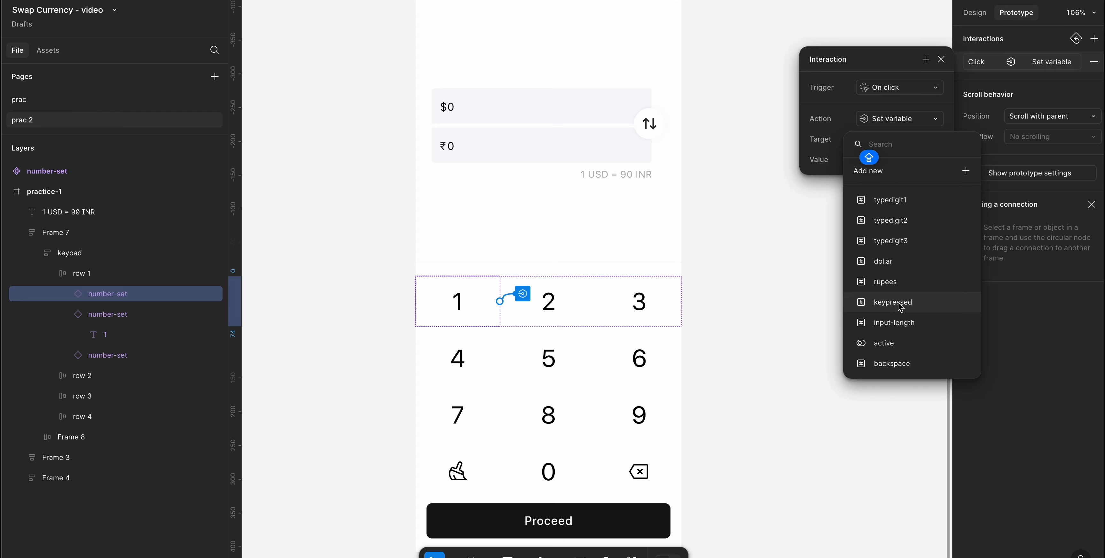
pyautogui.click(898, 303)
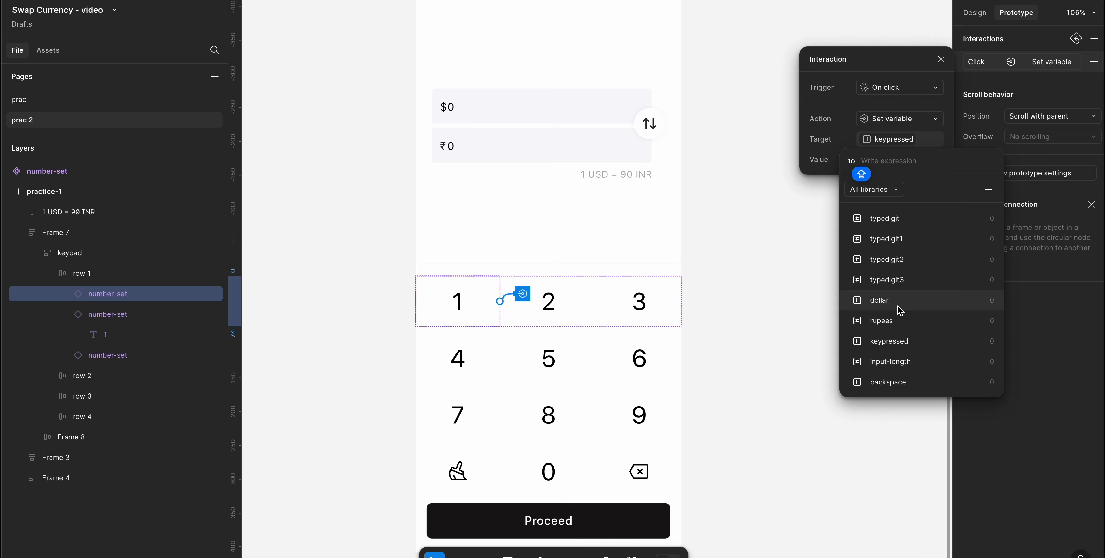
pyautogui.write('1')
pyautogui.press('Return')
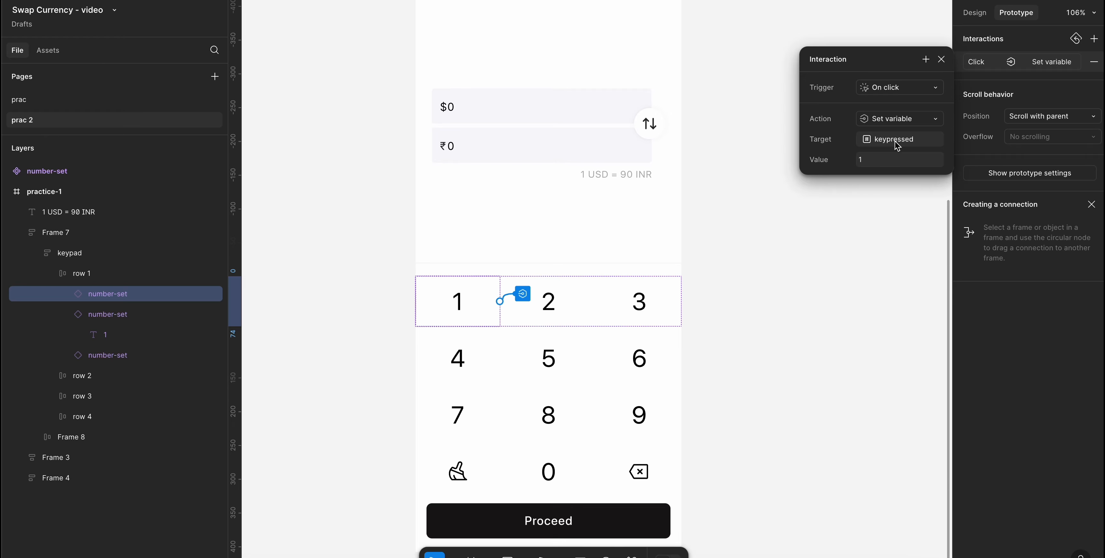
# - Add a conditional action to the 1 key's interaction with the condition input-length == 0
pyautogui.click(926, 59)
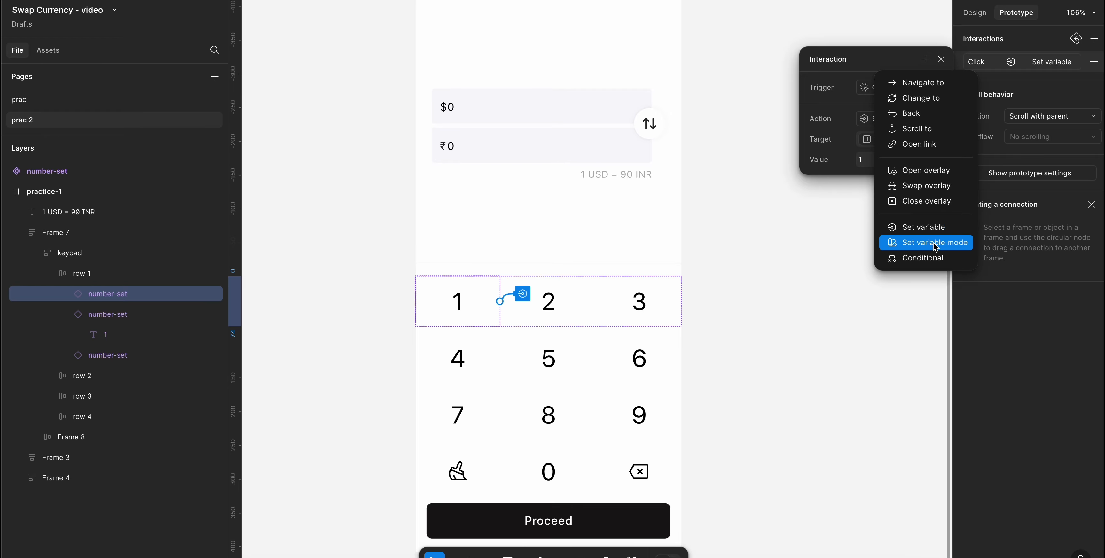
pyautogui.click(934, 259)
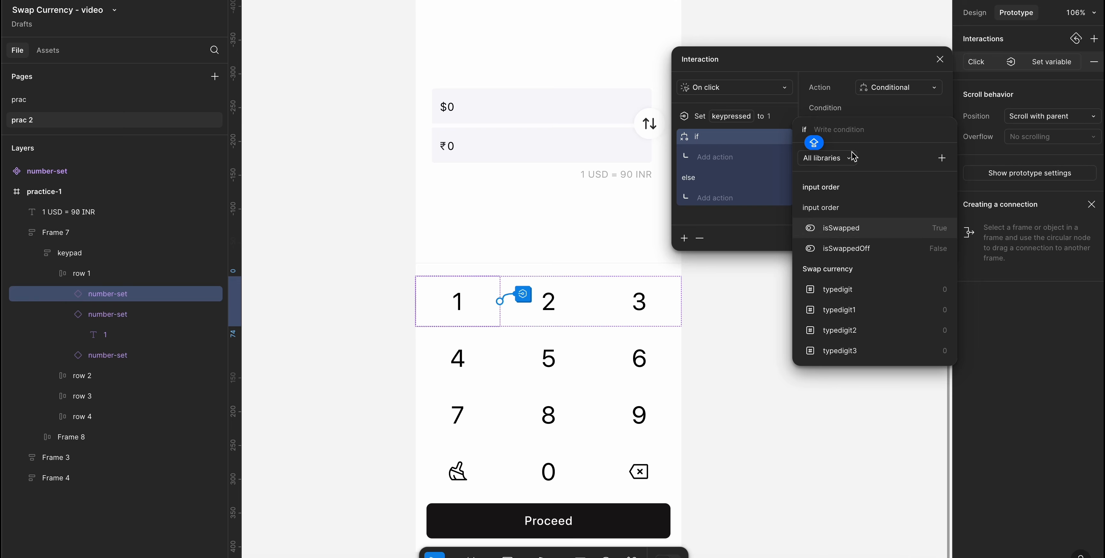
pyautogui.press('capslock')
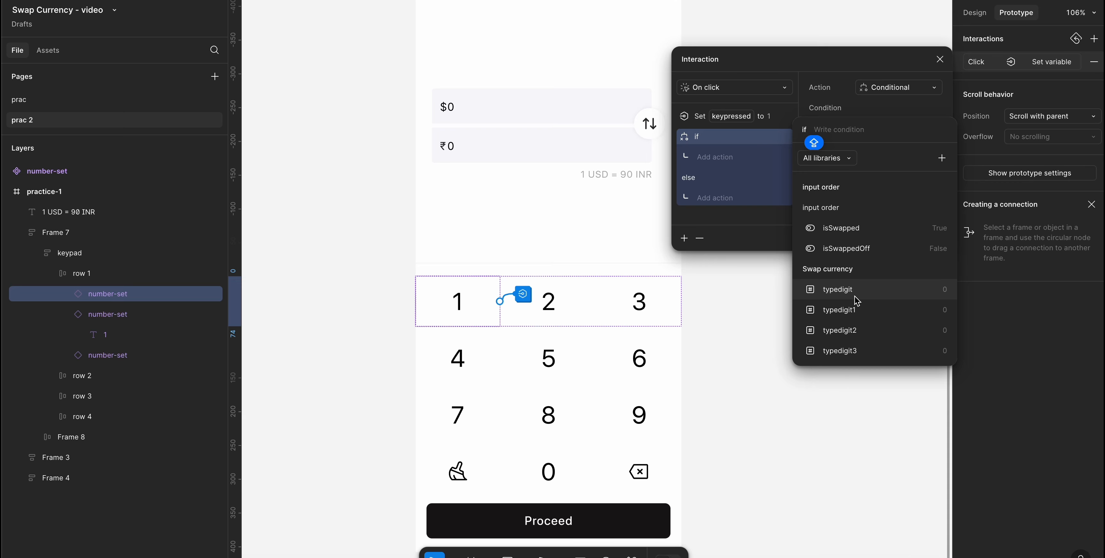
pyautogui.scroll(-3, 856, 301)
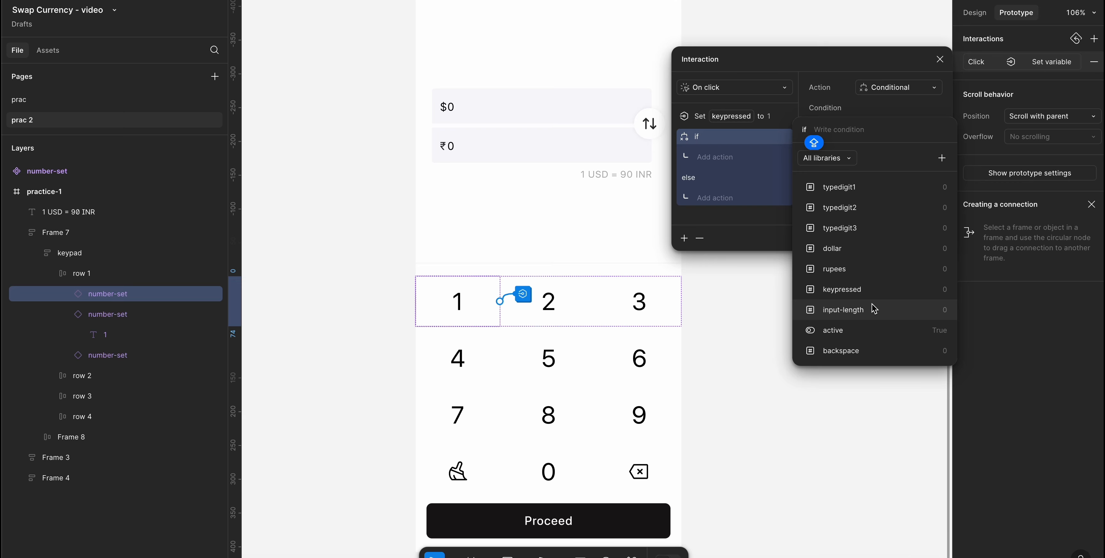
pyautogui.click(855, 311)
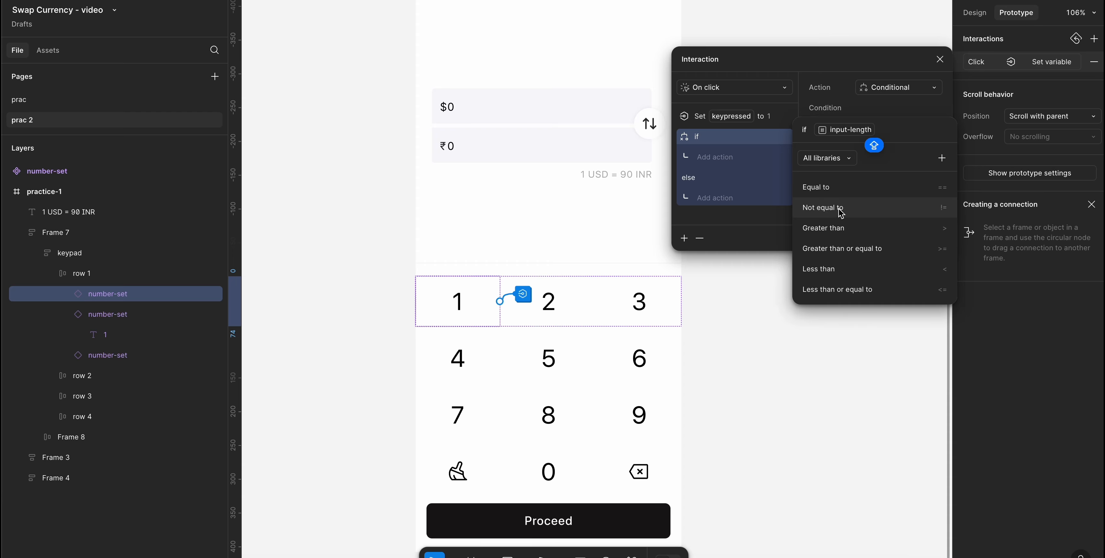
pyautogui.click(840, 189)
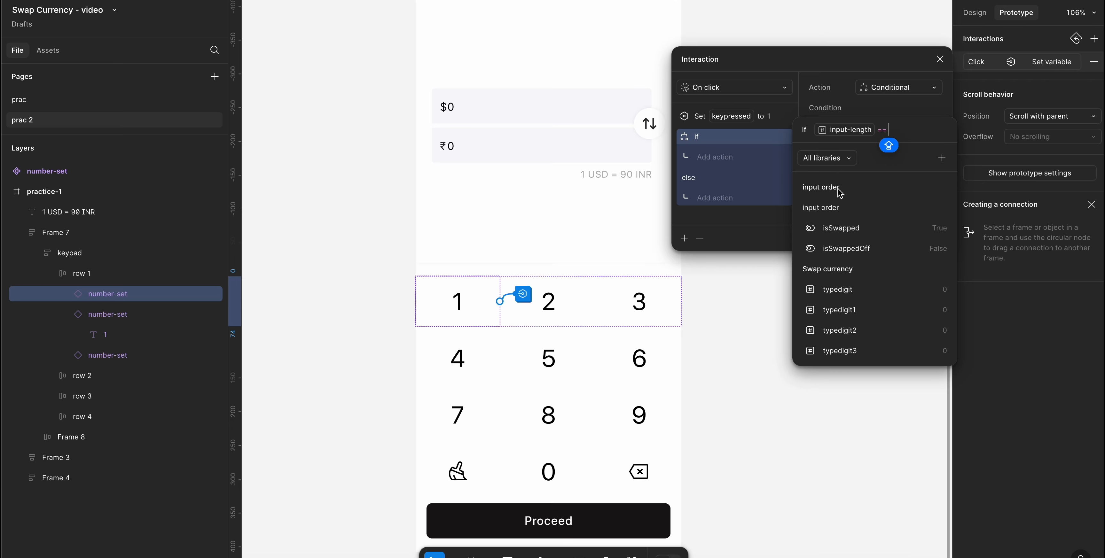
pyautogui.write('0')
pyautogui.press('Return')
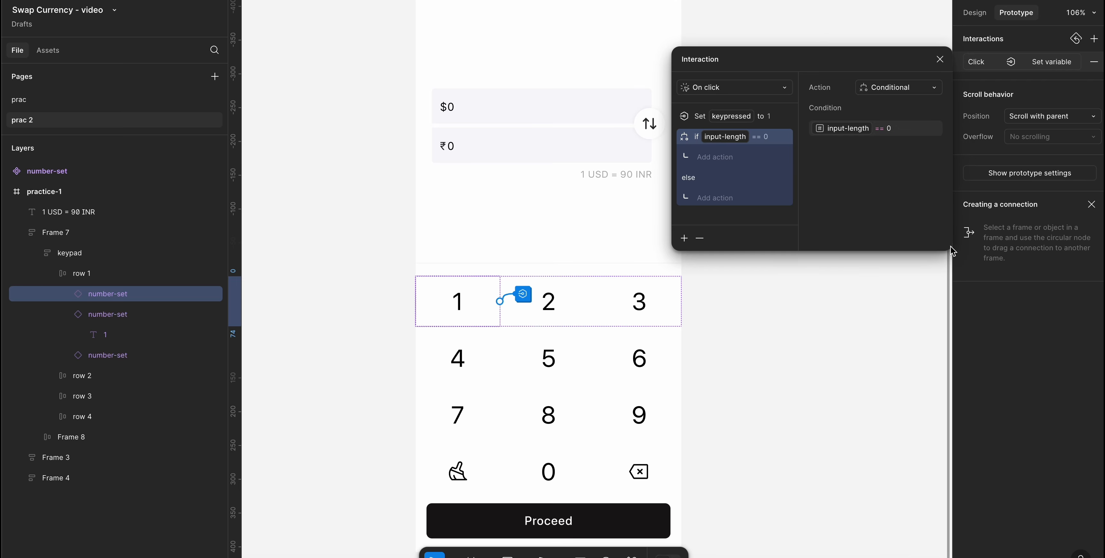
# - Enlarge the interaction window and add an action under the if branch that sets typedigit1 to keypressed
pyautogui.moveTo(951, 256); pyautogui.dragTo(1096, 462)
pyautogui.moveTo(973, 63); pyautogui.dragTo(962, 57)
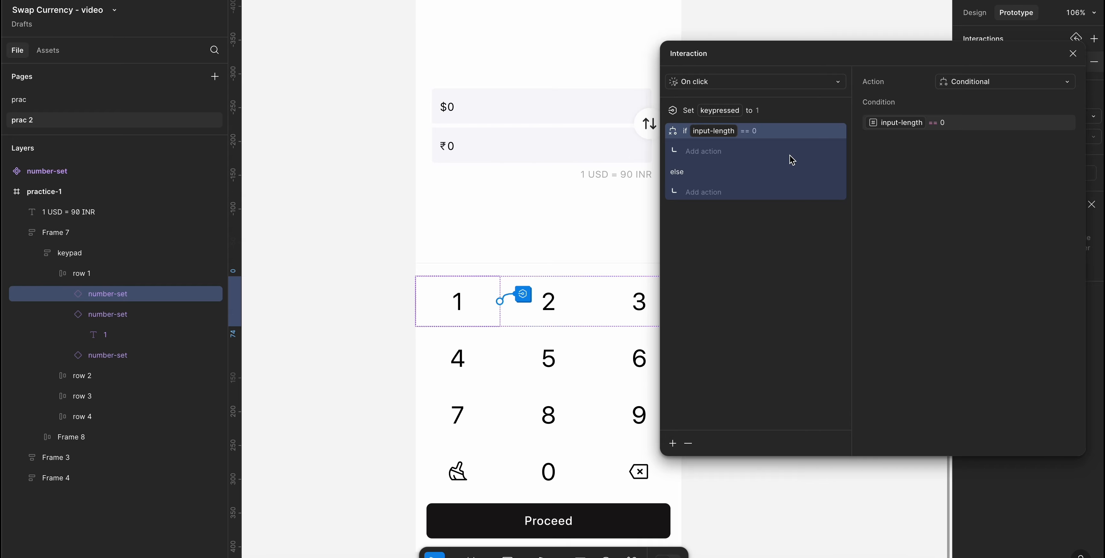
pyautogui.click(712, 152)
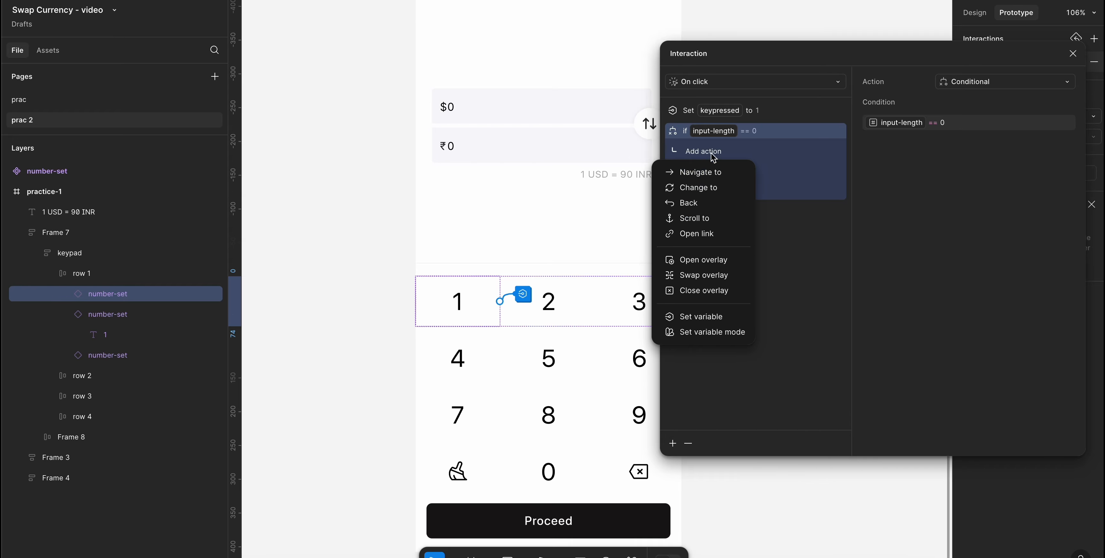
pyautogui.click(721, 320)
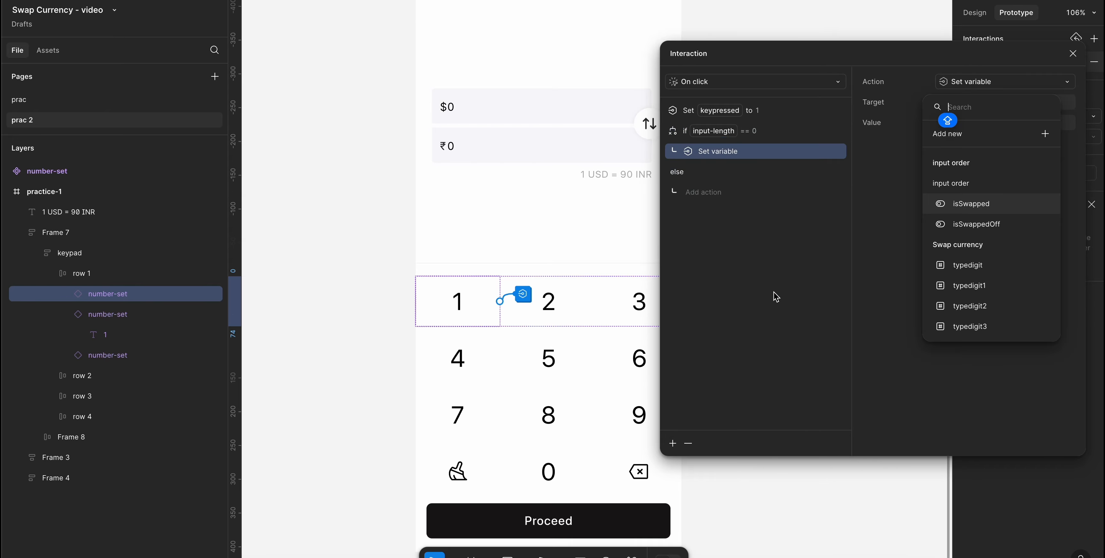
pyautogui.click(960, 286)
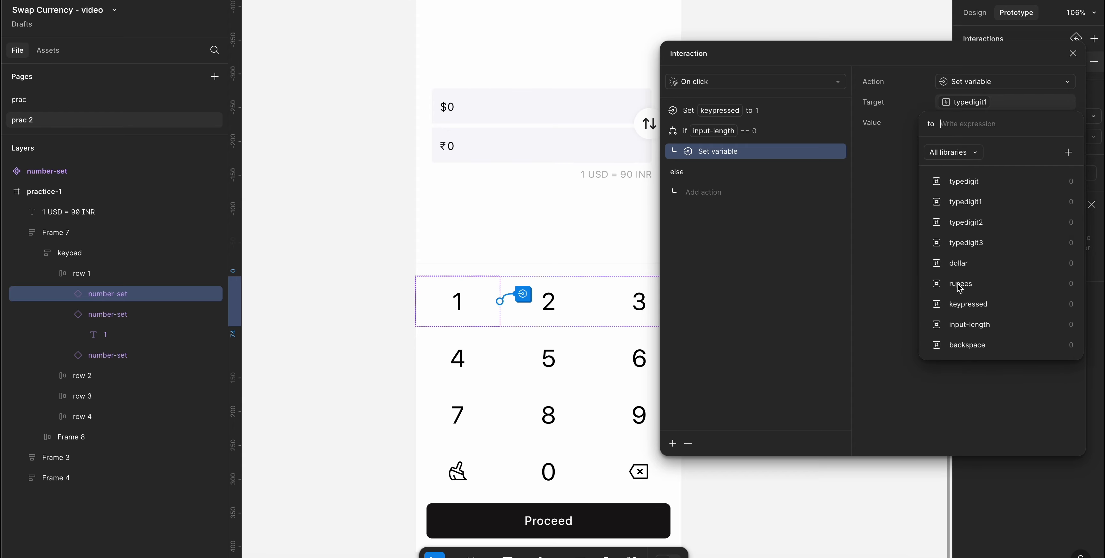
pyautogui.click(904, 187)
pyautogui.click(964, 126)
pyautogui.click(977, 304)
pyautogui.click(899, 258)
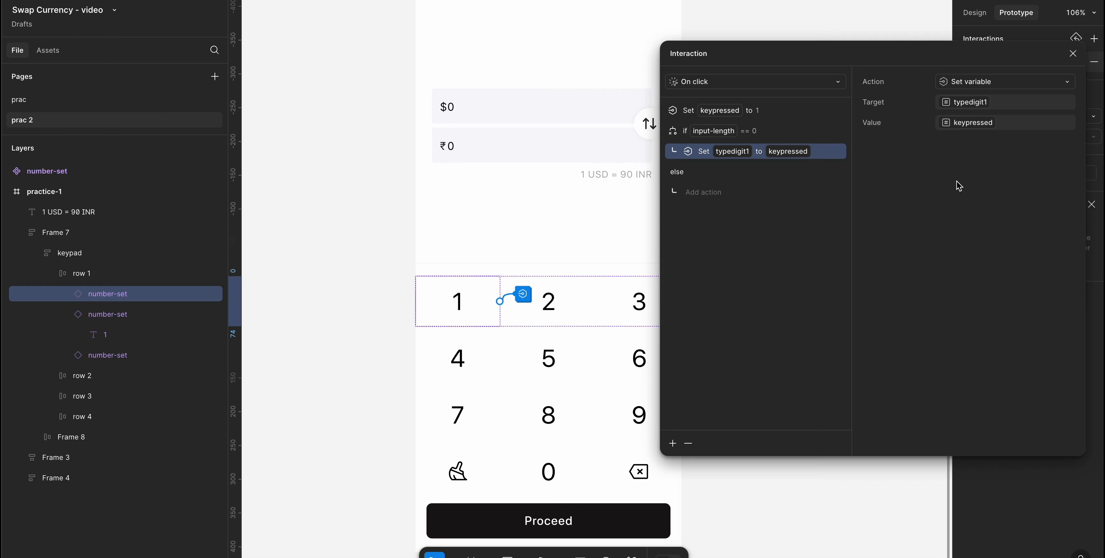
# - Add a second action to the if branch that sets input-length to input-length + 1
pyautogui.click(673, 444)
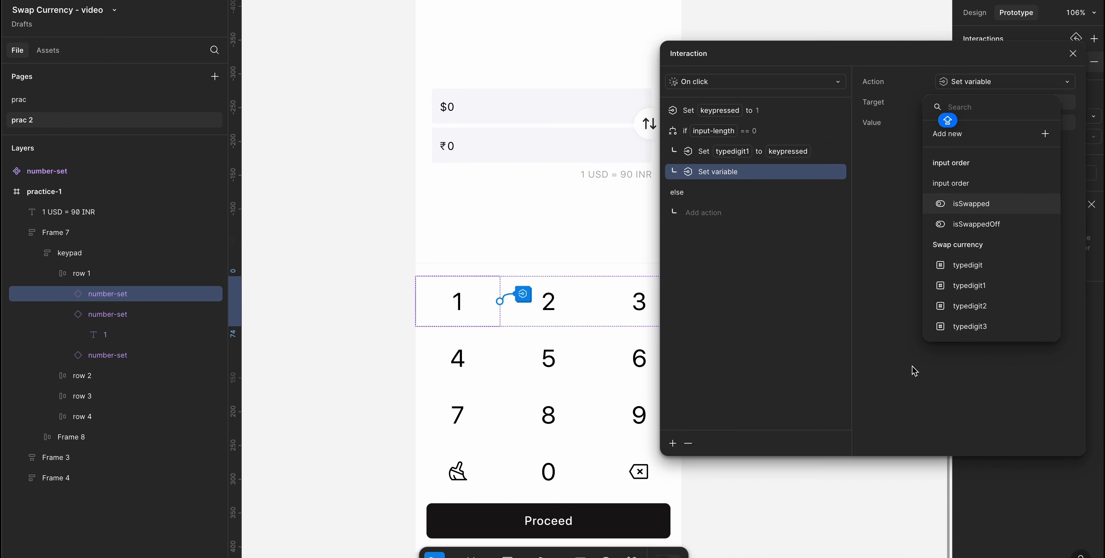
pyautogui.scroll(-3, 946, 287)
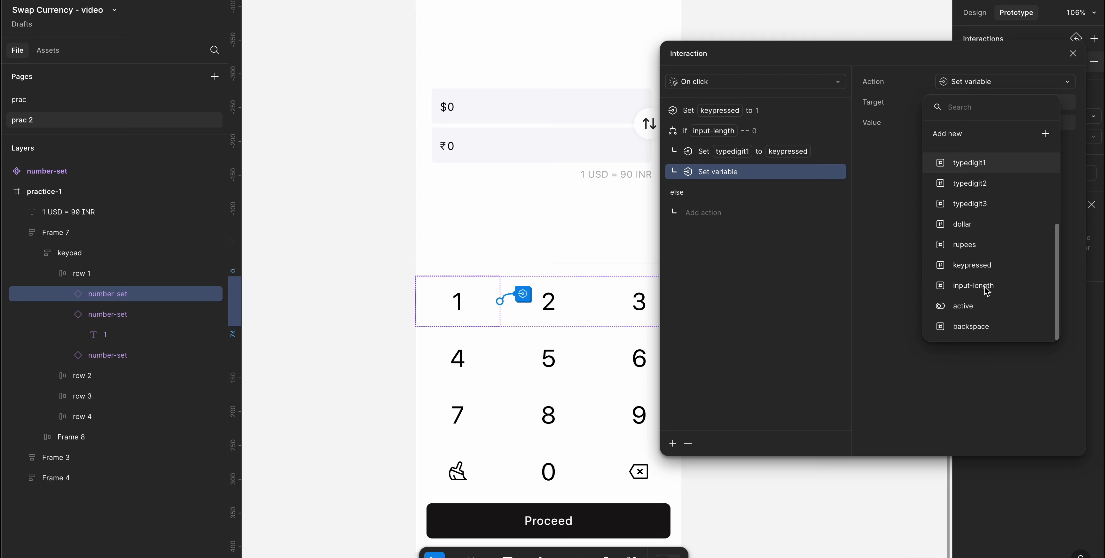
pyautogui.press('shift')
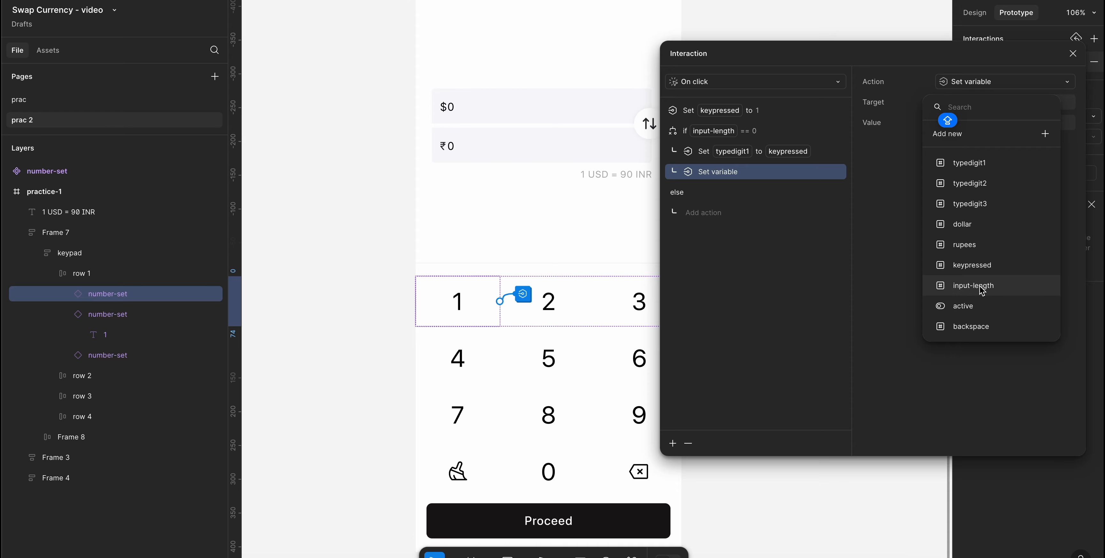
pyautogui.click(985, 290)
pyautogui.press('shift')
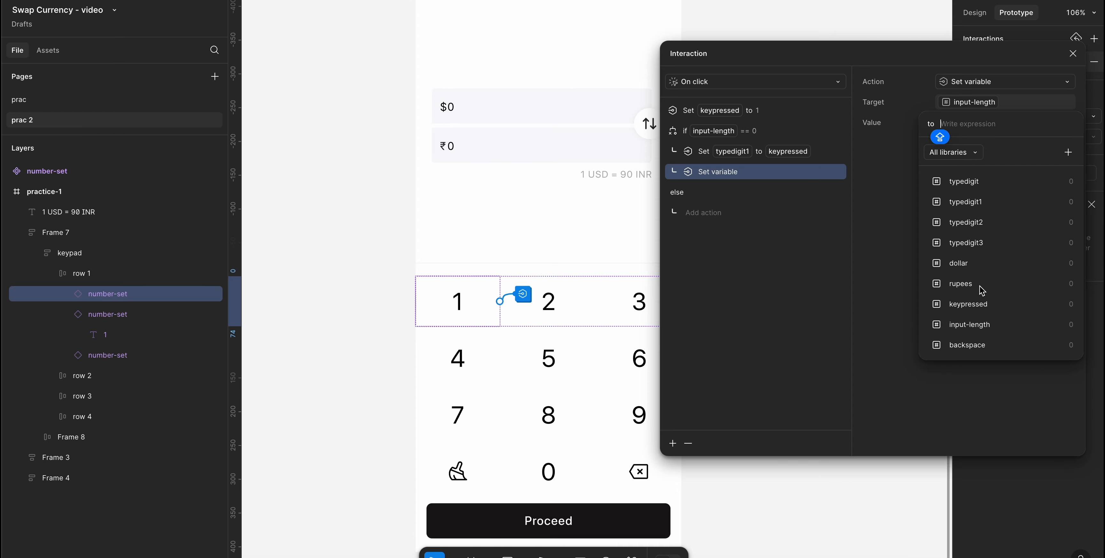
pyautogui.click(980, 324)
pyautogui.press('shift')
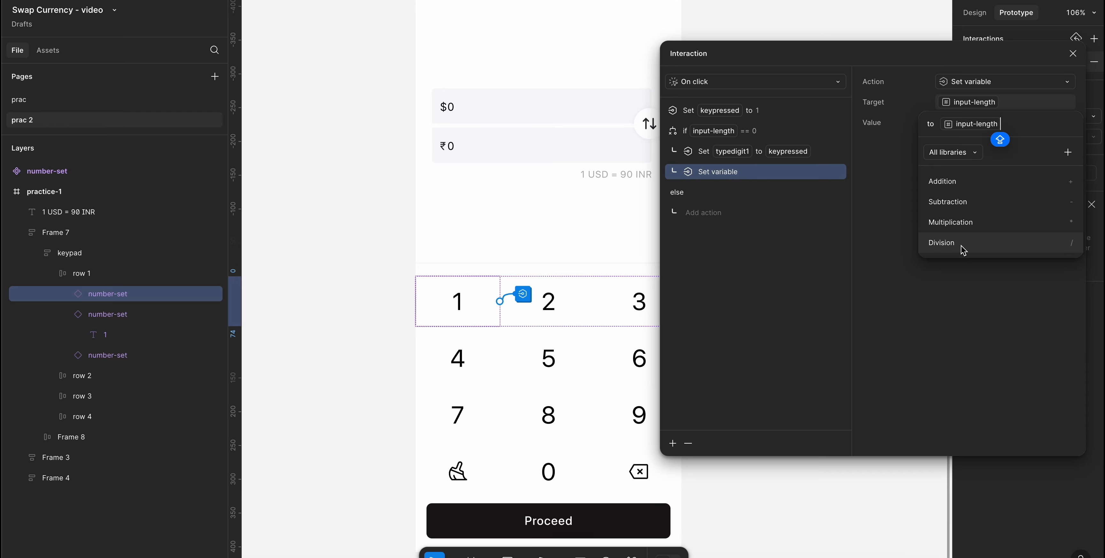
pyautogui.click(952, 184)
pyautogui.write('1')
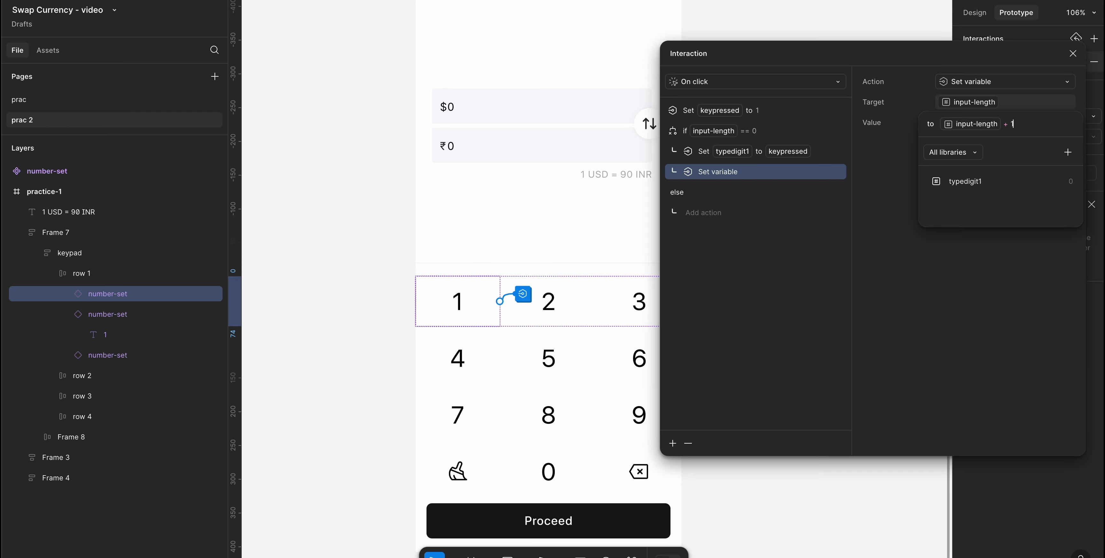
pyautogui.press('Return')
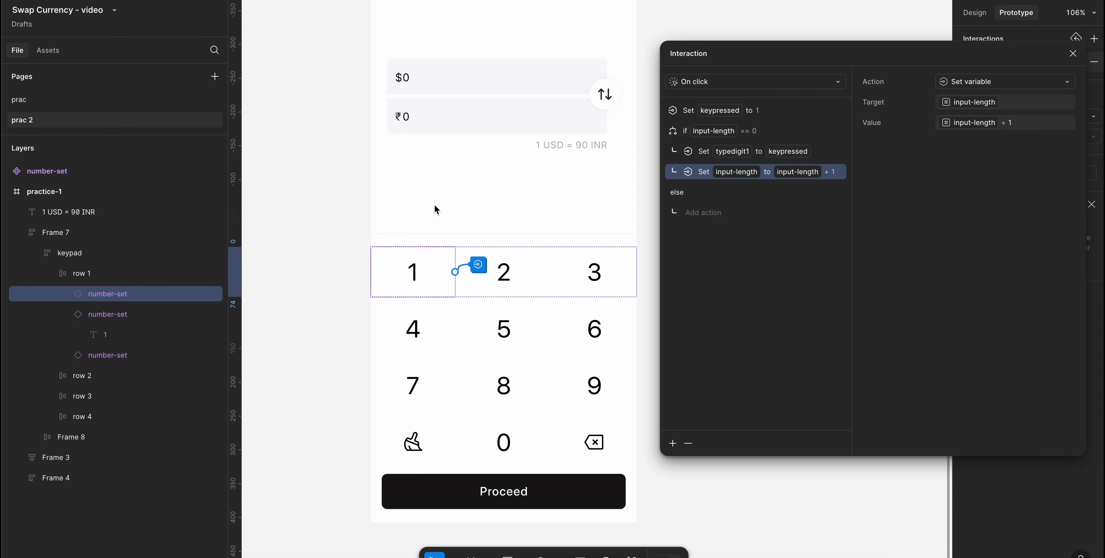
# - Insert an action directly after the typedigit1 action in the if branch that sets dollar to typedigit1
pyautogui.scroll(1, 435, 205)
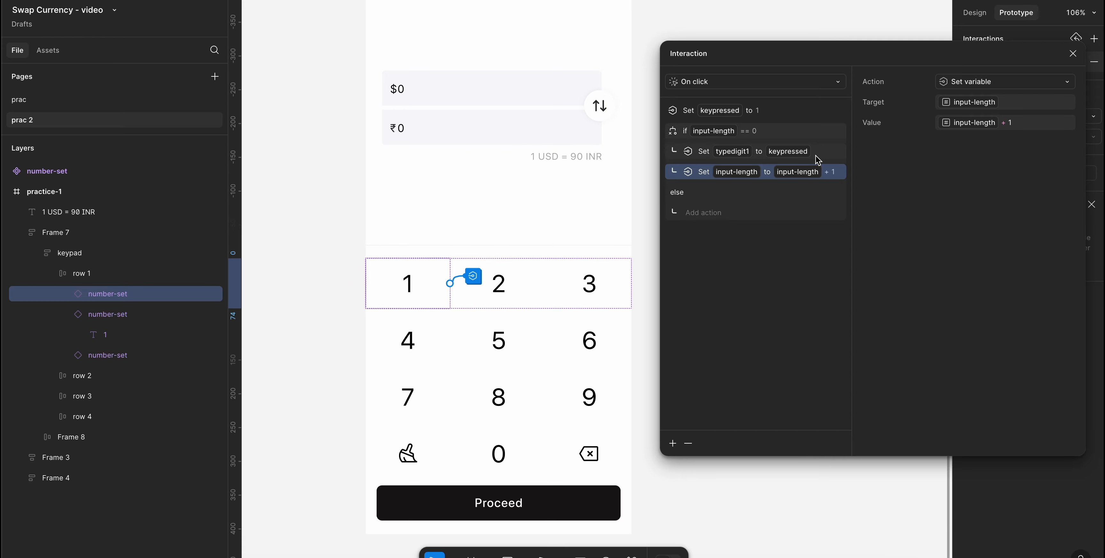
pyautogui.click(828, 152)
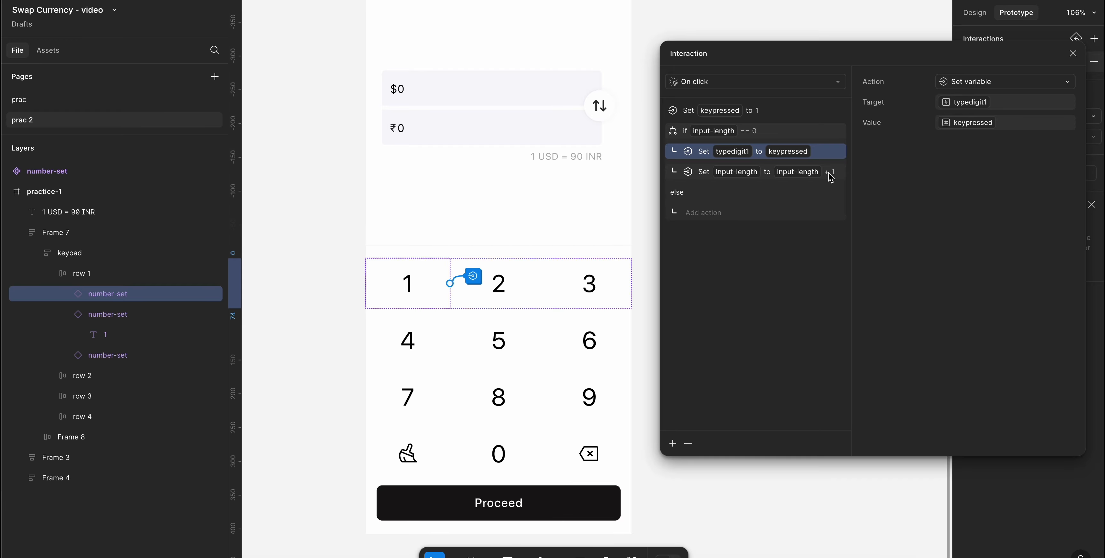
pyautogui.click(673, 443)
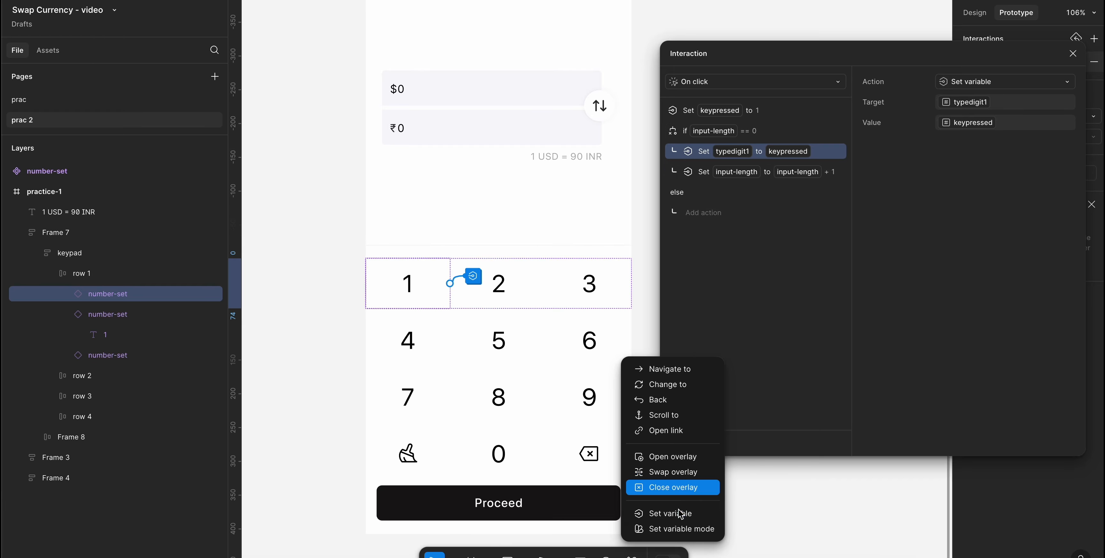
pyautogui.click(681, 514)
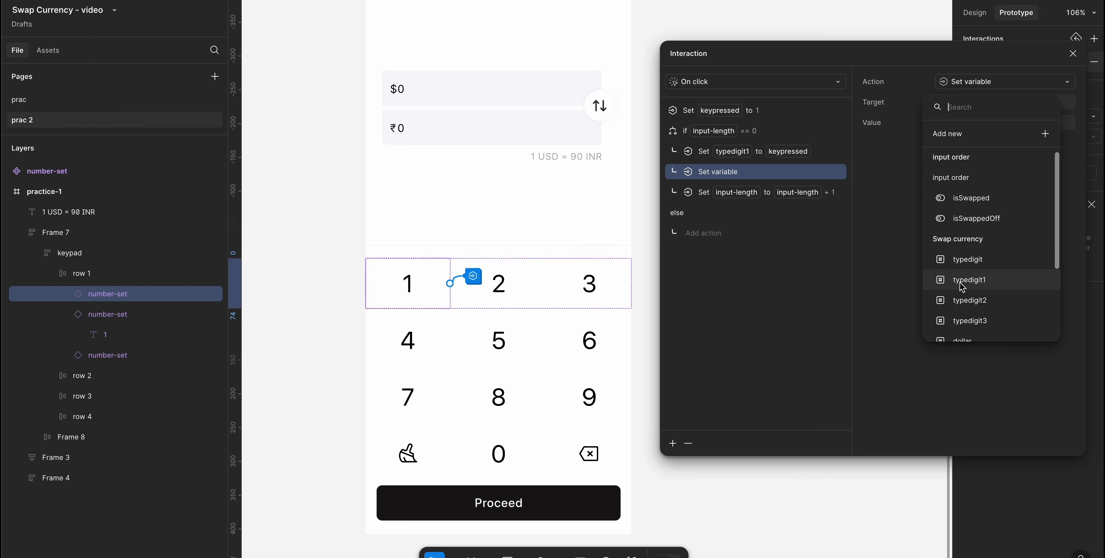
pyautogui.scroll(-3, 962, 287)
pyautogui.click(979, 223)
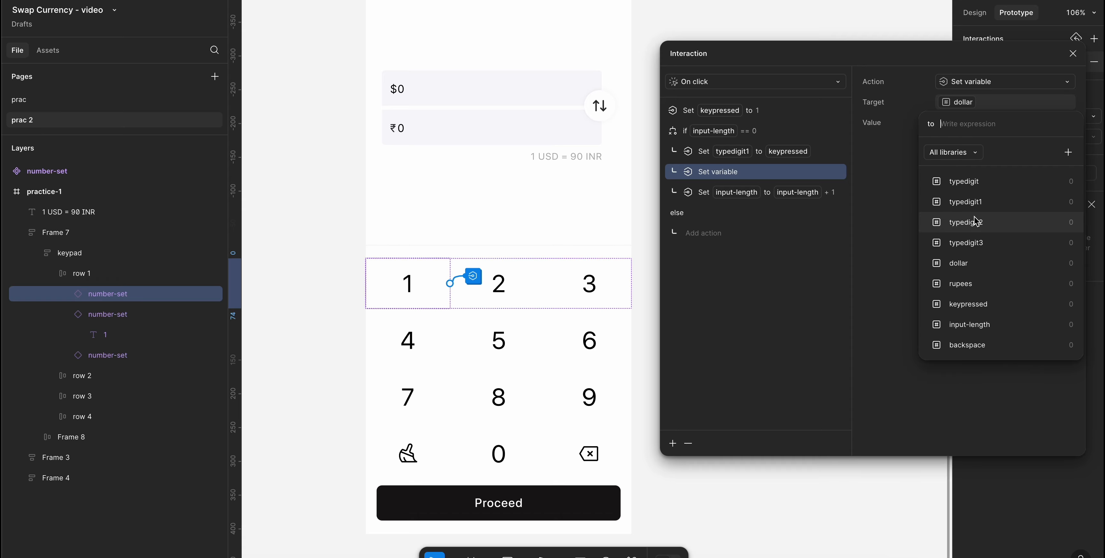
pyautogui.click(978, 205)
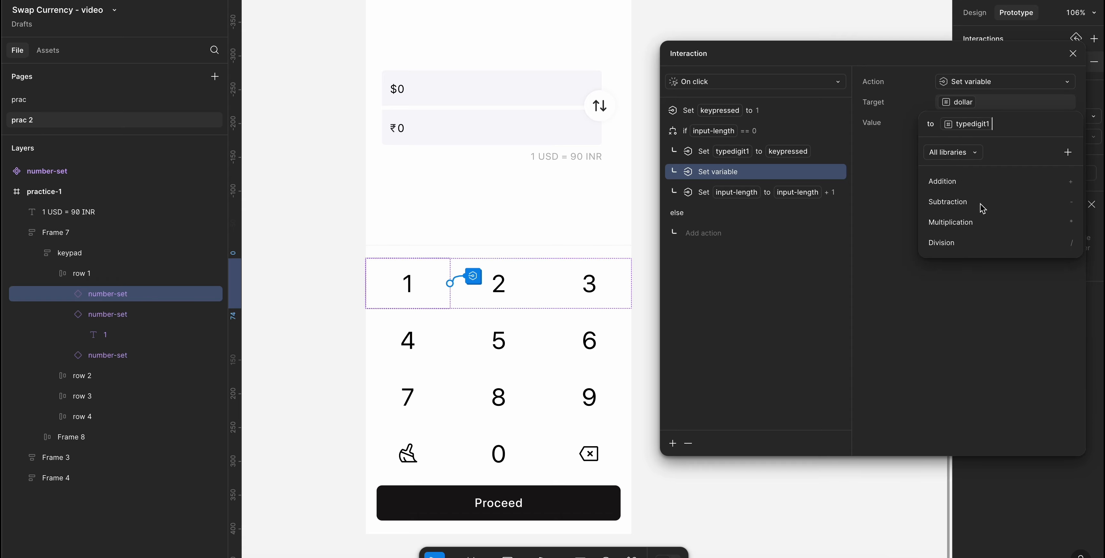
pyautogui.click(913, 208)
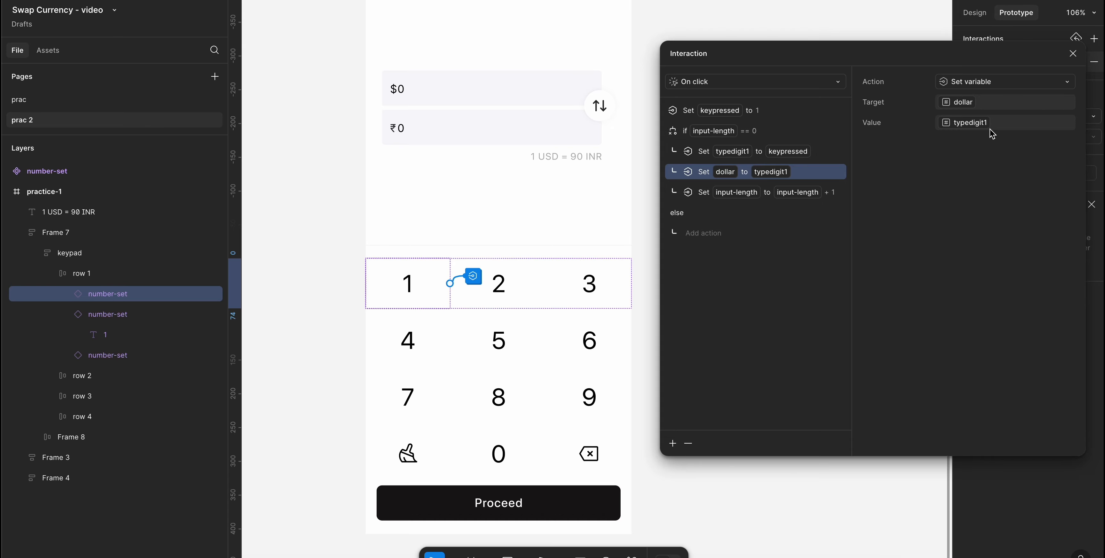
pyautogui.click(829, 153)
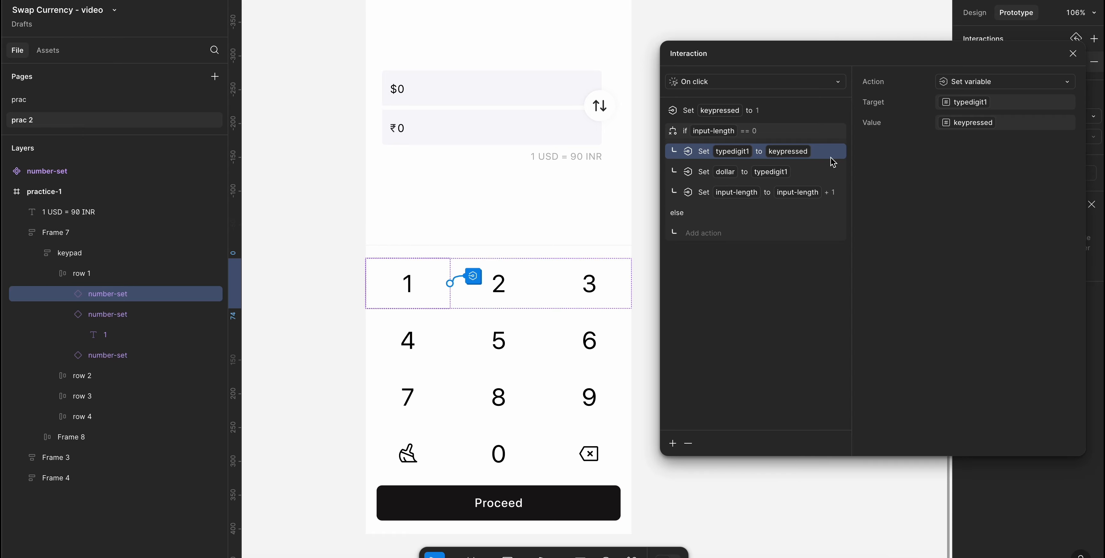
# - Add a second conditional action to the 1 key's interaction with the condition input-length == 1
pyautogui.click(811, 178)
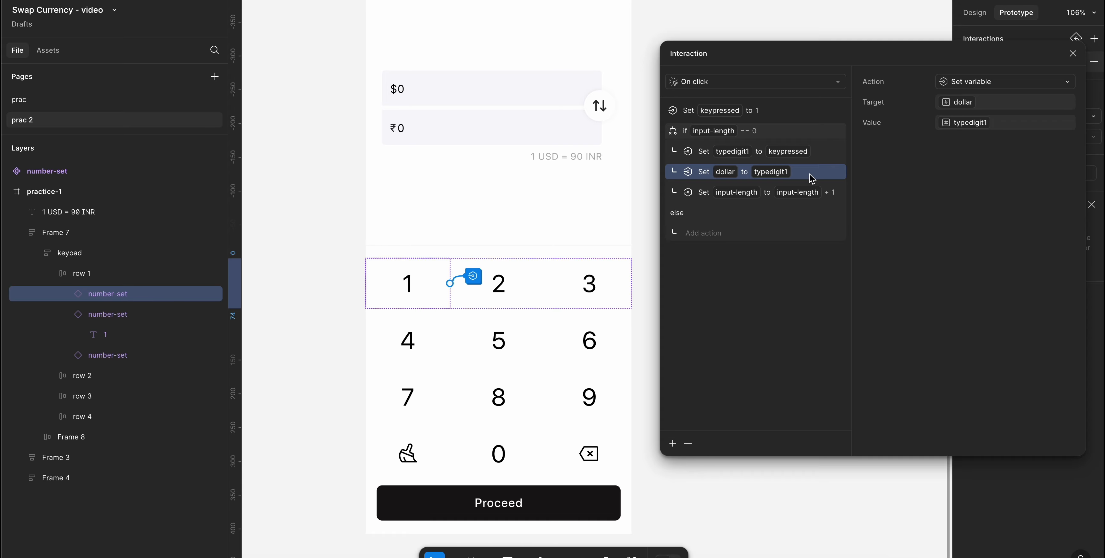
pyautogui.click(832, 196)
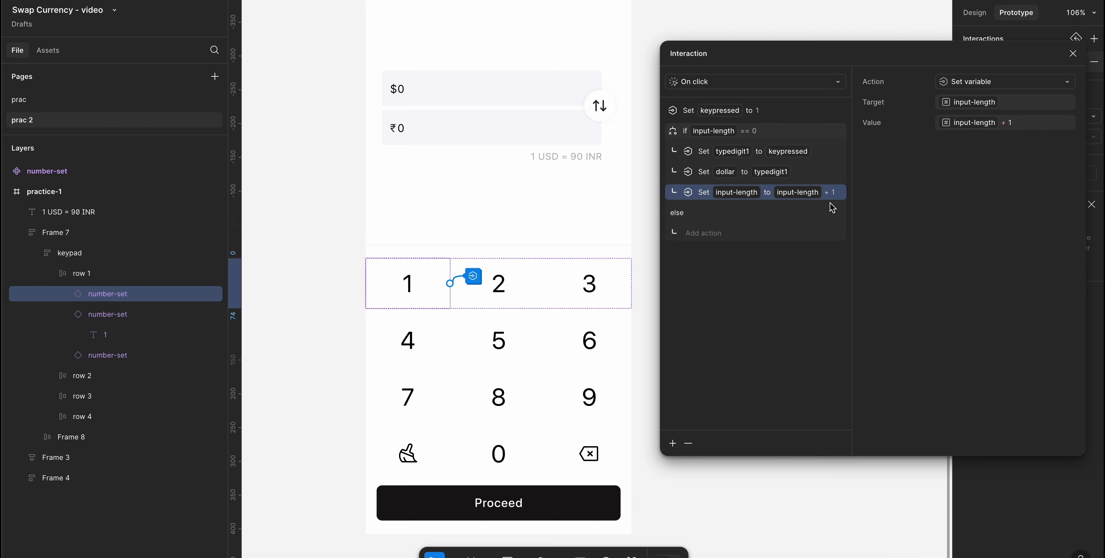
pyautogui.click(784, 133)
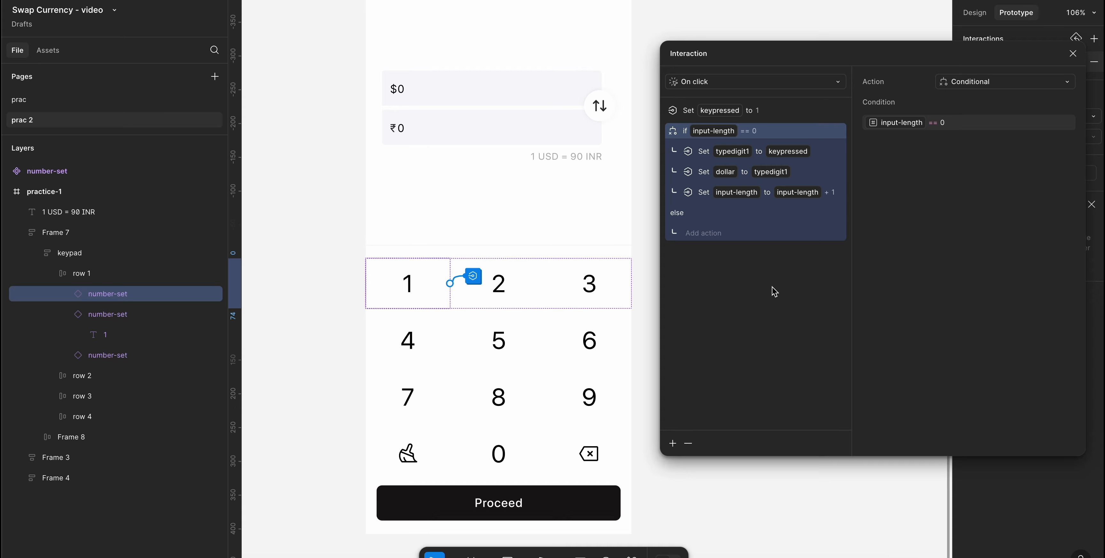
pyautogui.click(672, 443)
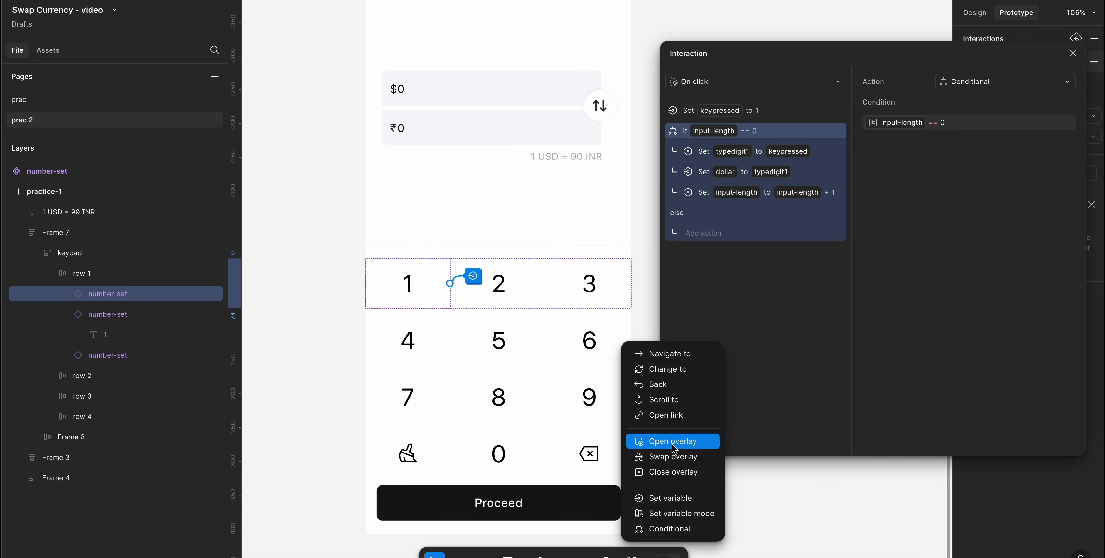
pyautogui.click(677, 531)
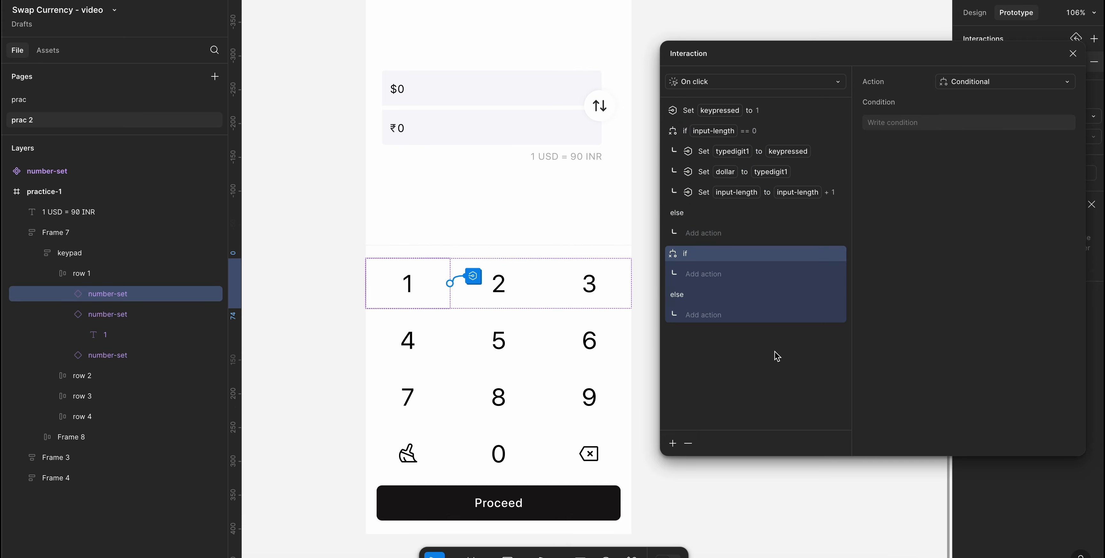
pyautogui.click(969, 123)
pyautogui.write('input-length == 1')
pyautogui.press('Return')
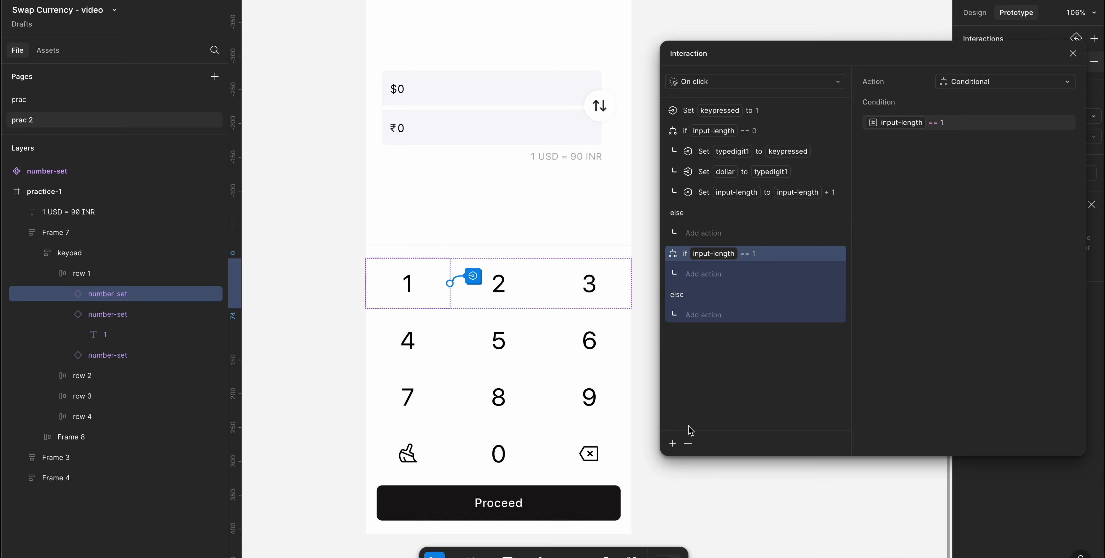
# - Add an action that sets typedigit2 to keypressed and place it under the if branch of the input-length == 1 conditional
pyautogui.click(673, 444)
pyautogui.click(683, 500)
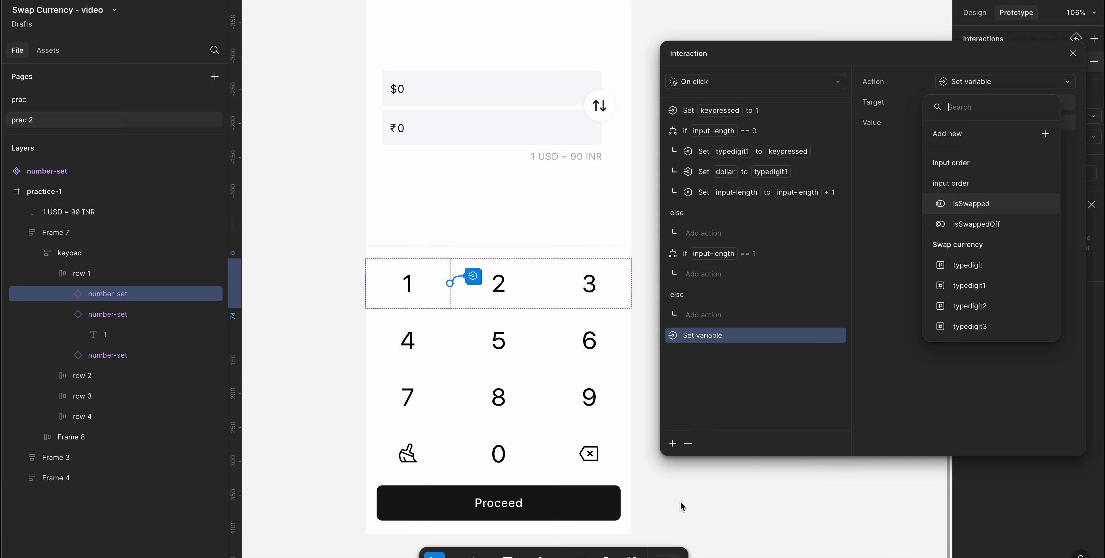
pyautogui.click(947, 306)
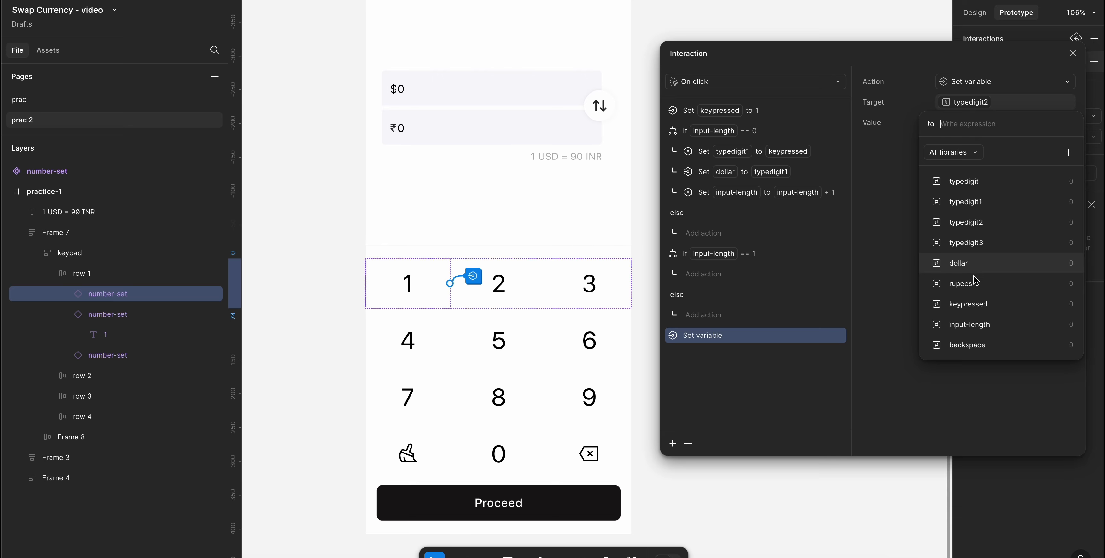
pyautogui.click(975, 304)
pyautogui.click(875, 269)
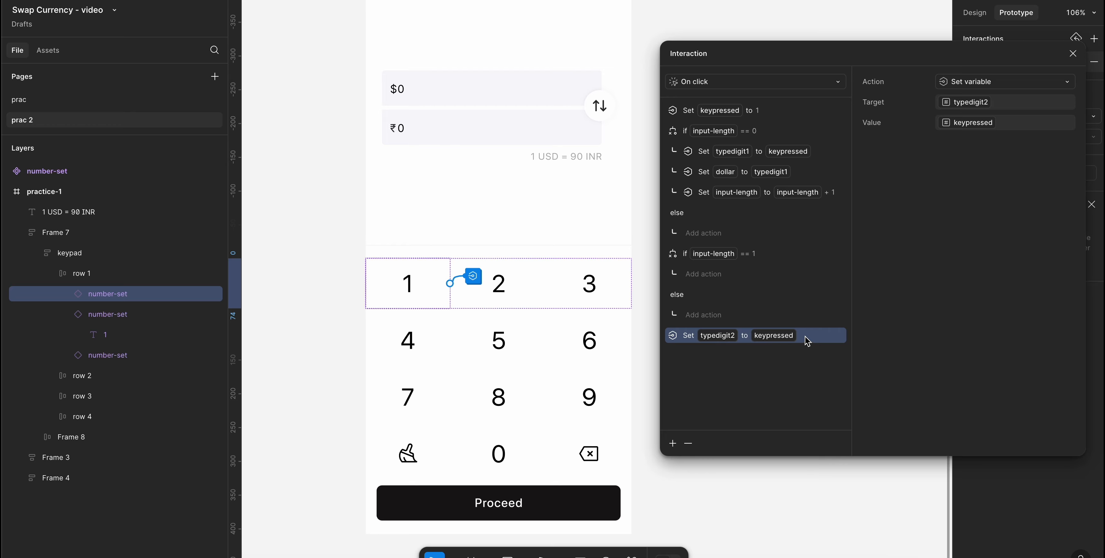
pyautogui.moveTo(805, 337); pyautogui.dragTo(797, 270)
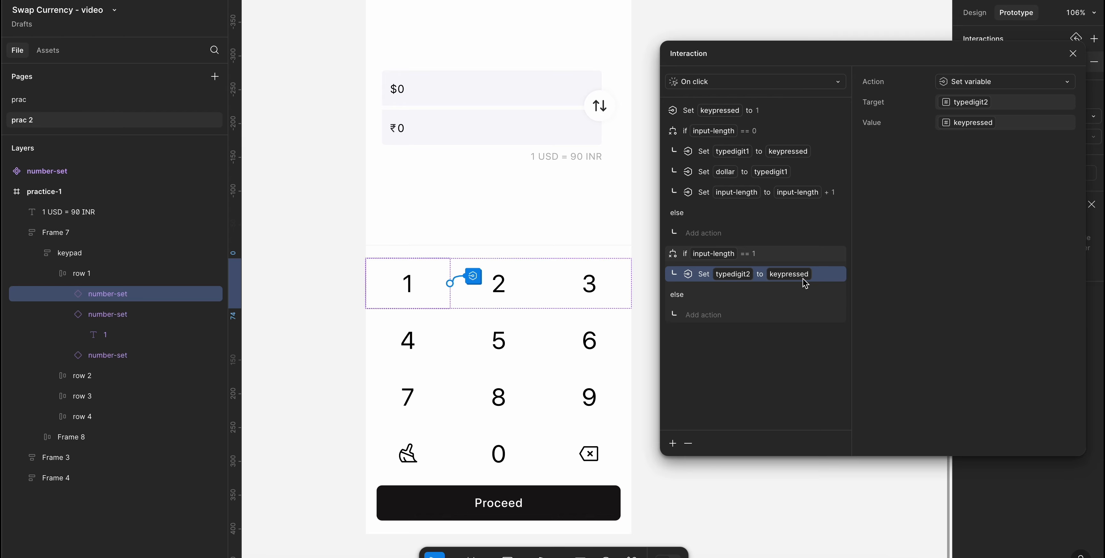
# - Add a second variable action to the input-length == 1 if branch with dollar as its target
pyautogui.click(673, 443)
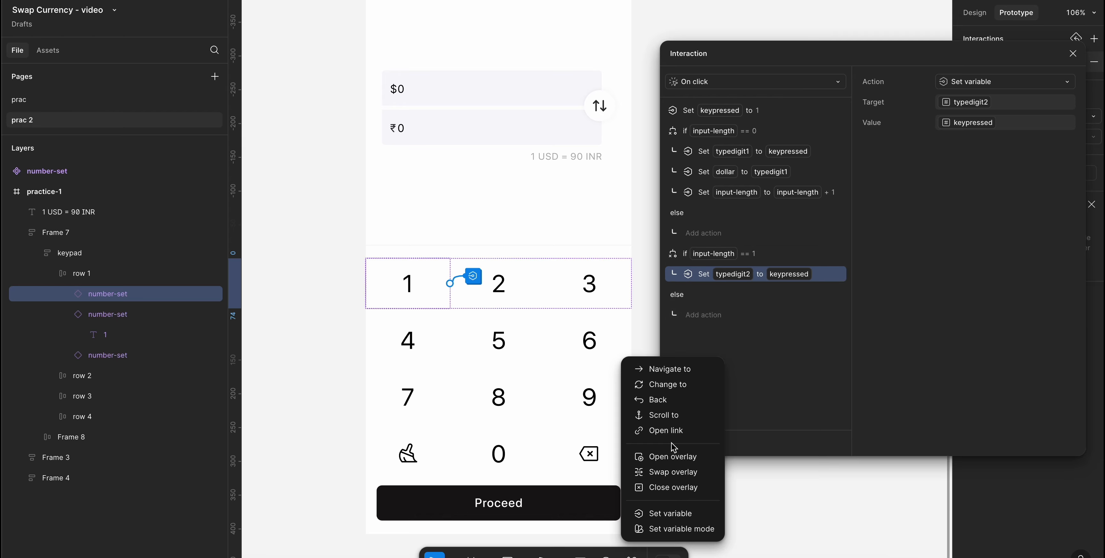
pyautogui.click(670, 514)
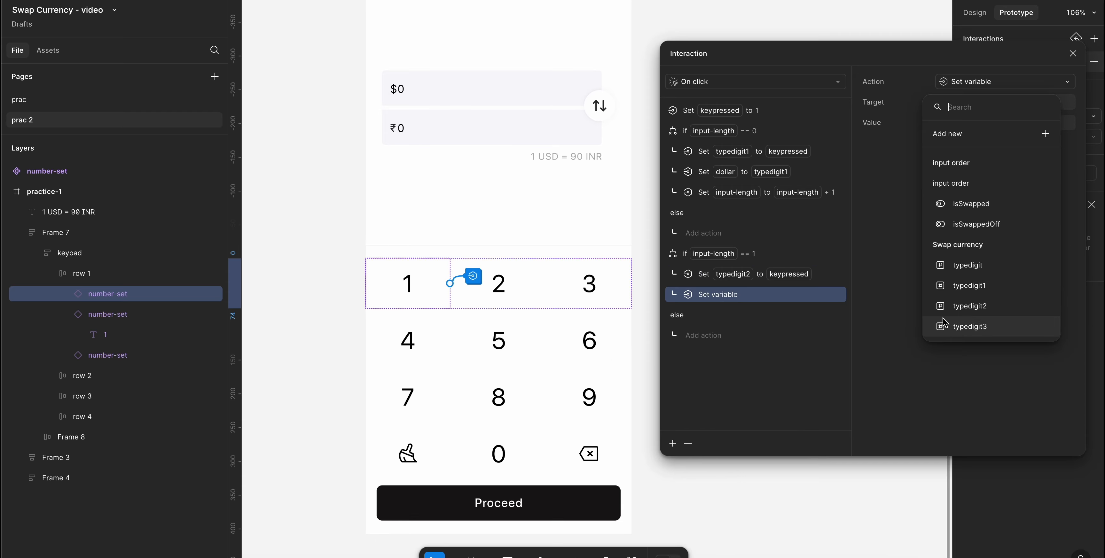
pyautogui.scroll(-3, 957, 309)
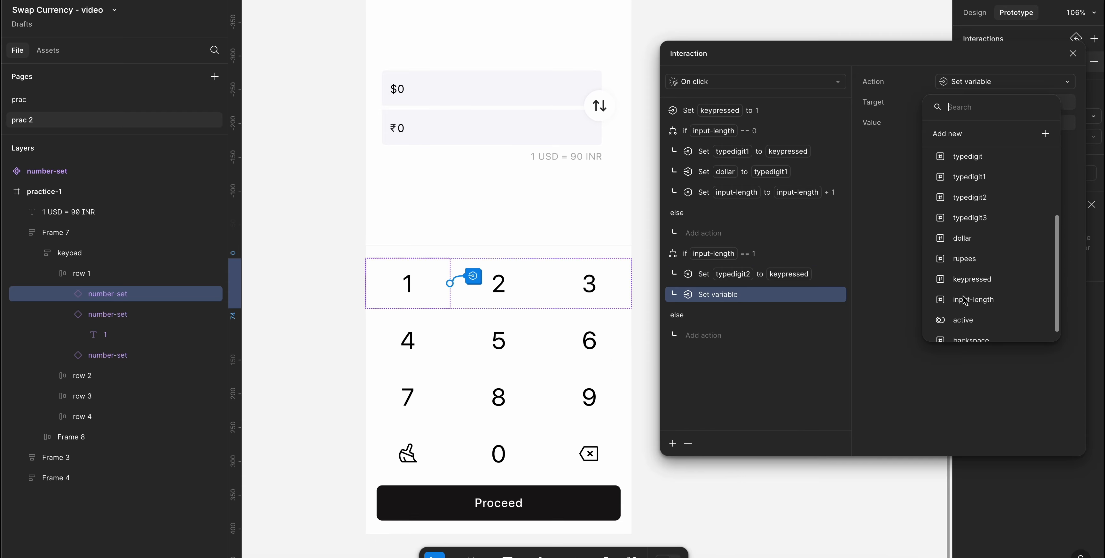
pyautogui.click(970, 239)
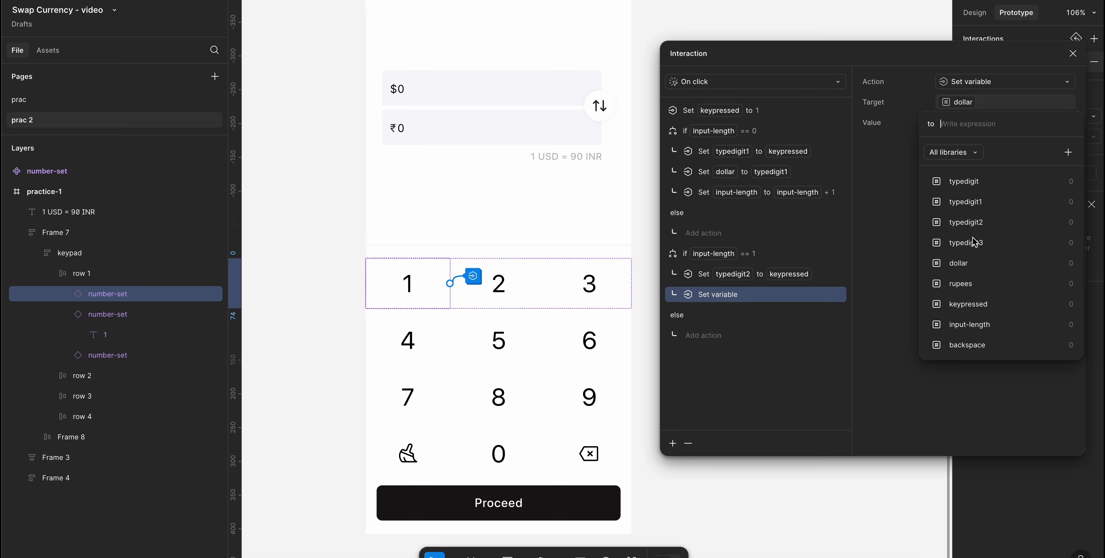
pyautogui.click(981, 224)
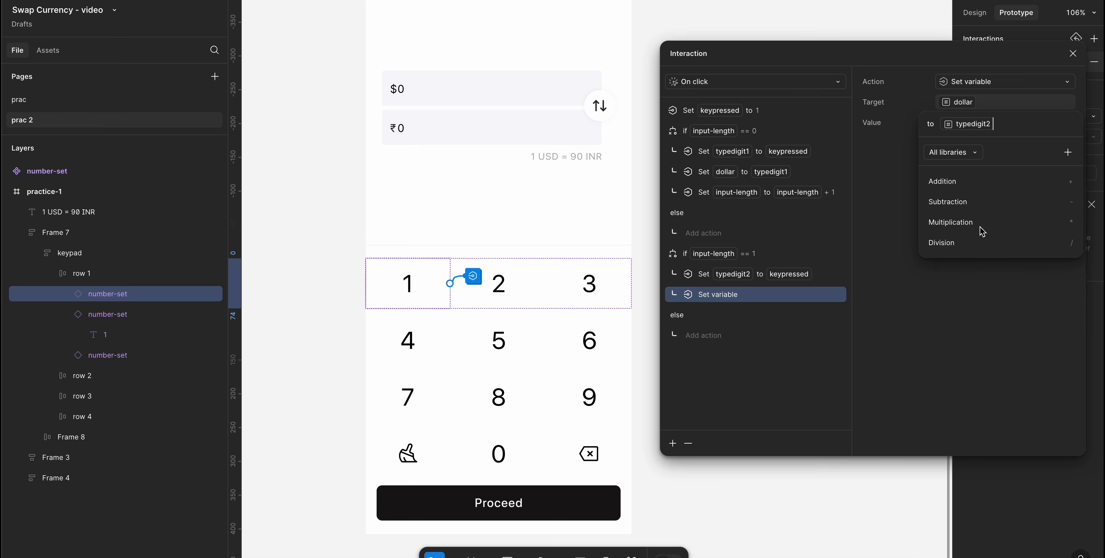
pyautogui.click(977, 222)
pyautogui.write('10 ')
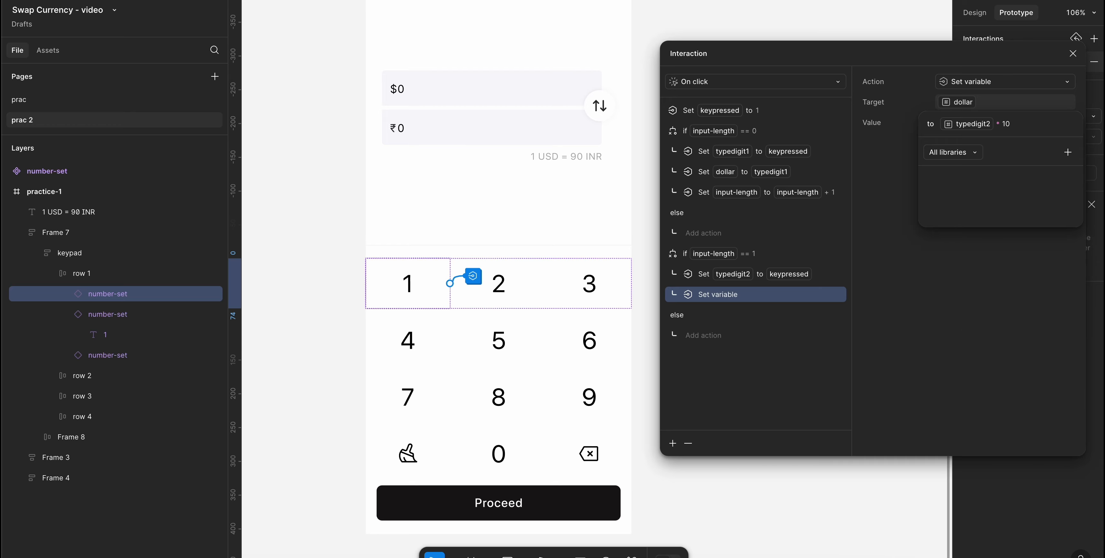
pyautogui.write('+')
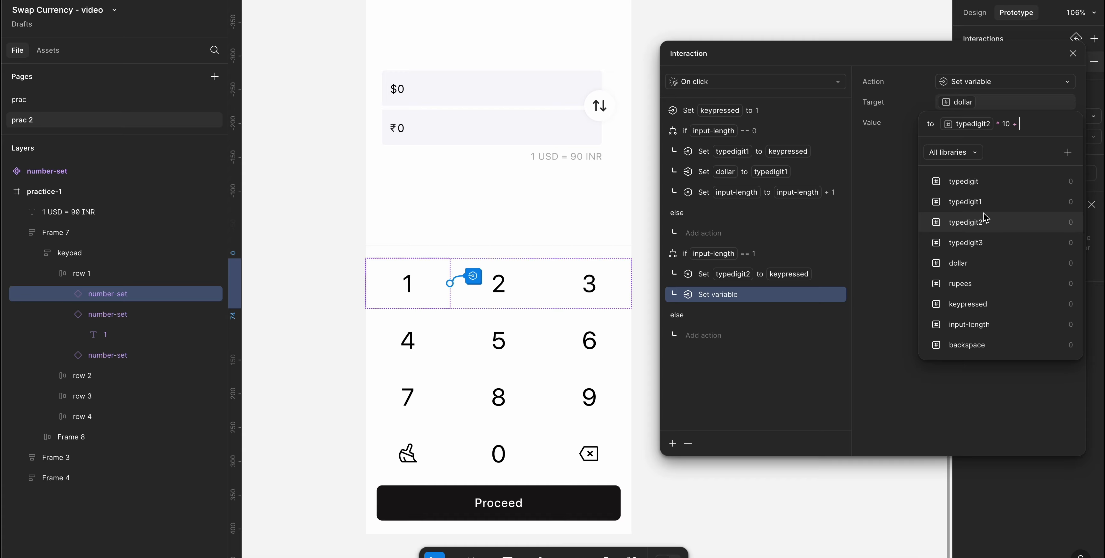
pyautogui.click(888, 240)
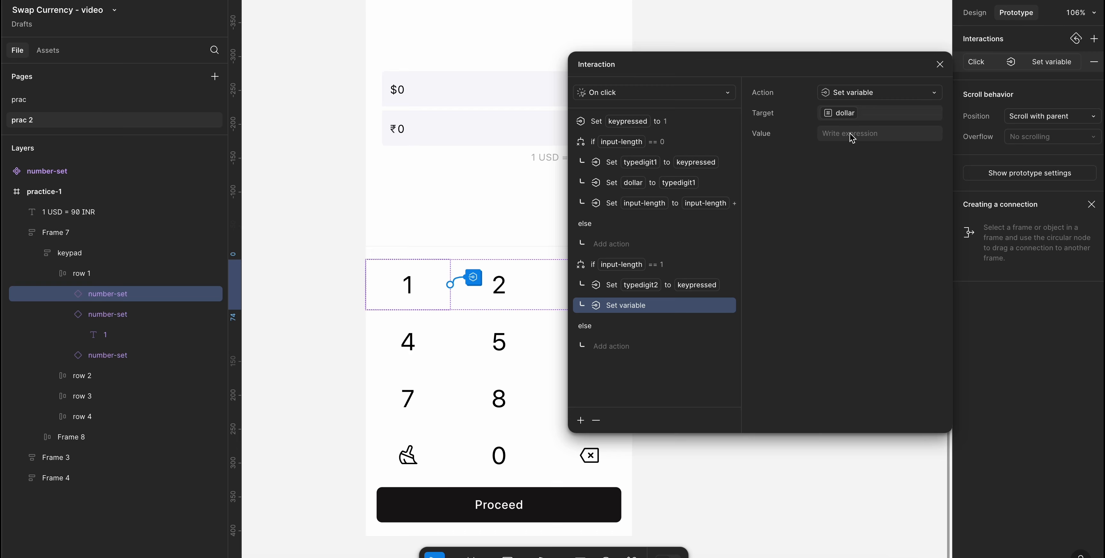
# - Set the value of the new dollar action to typedigit1 * 10 + keypressed
pyautogui.click(851, 135)
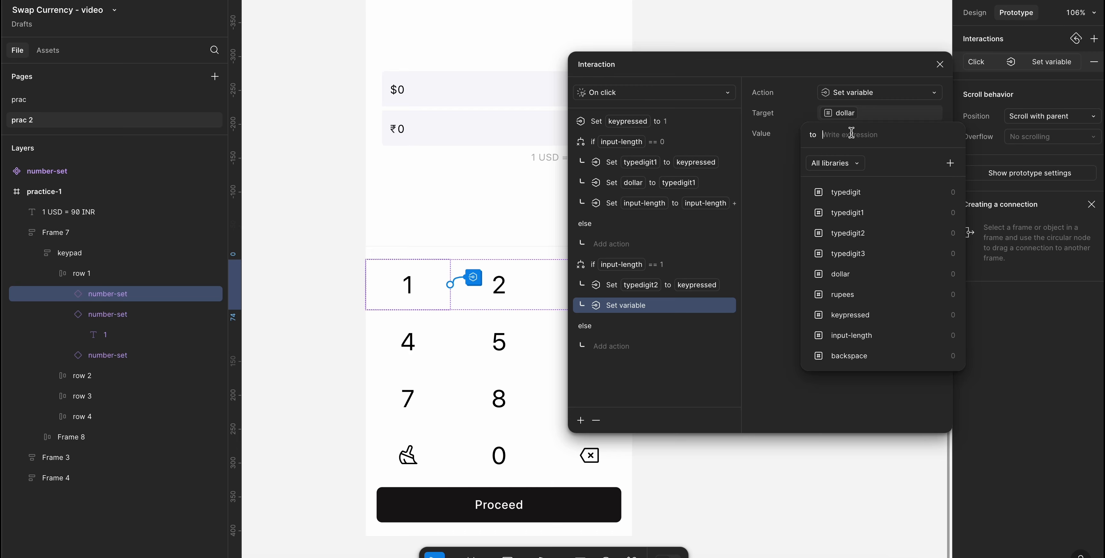
pyautogui.click(847, 213)
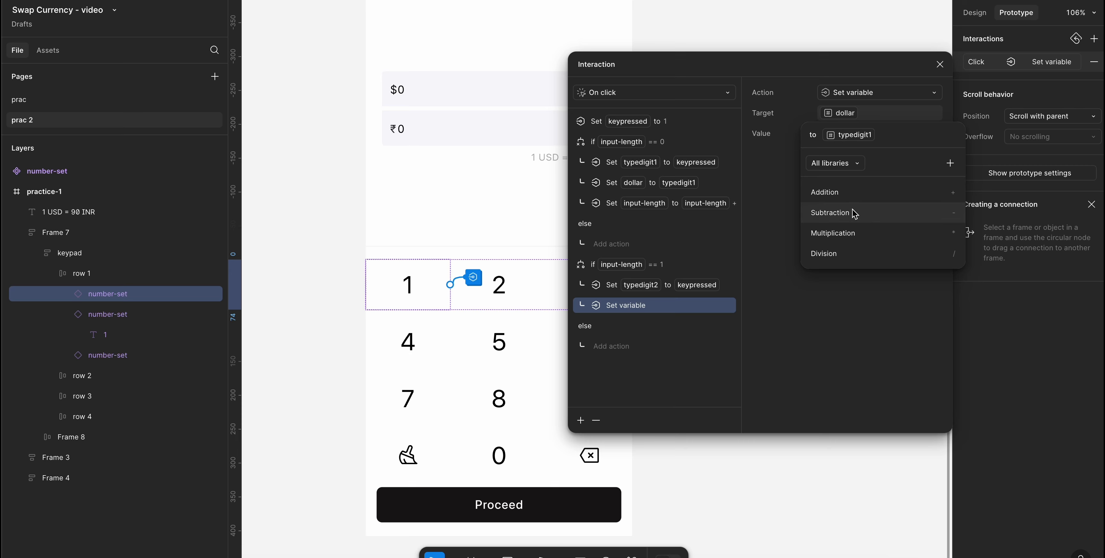
pyautogui.click(857, 232)
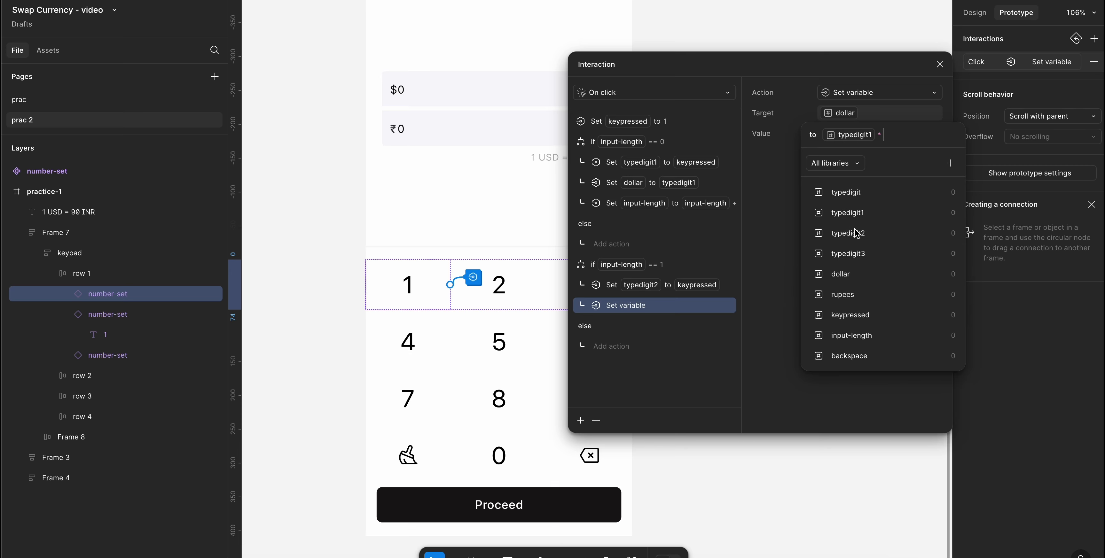
pyautogui.write('10 +')
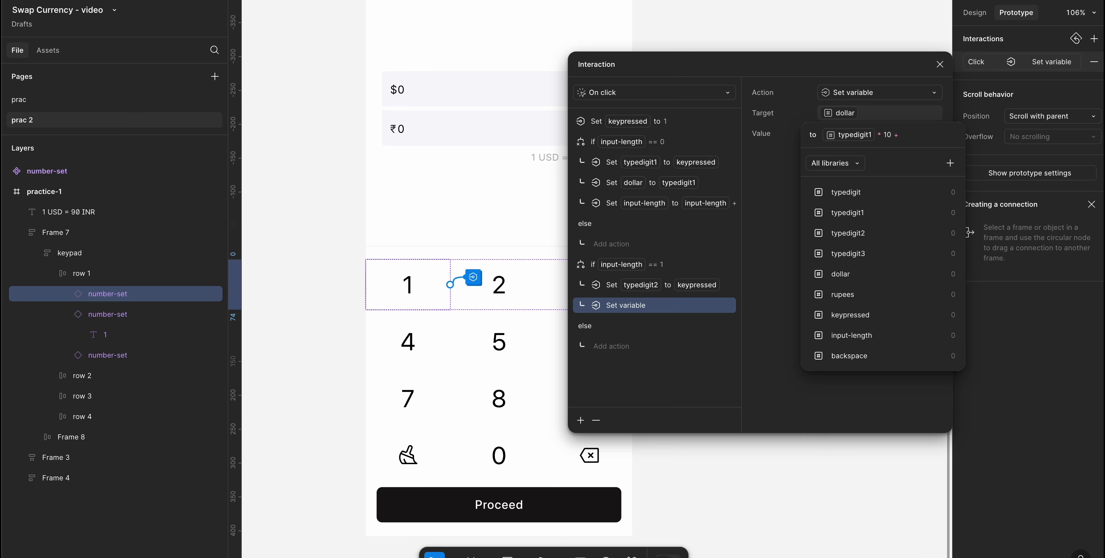
pyautogui.click(871, 314)
pyautogui.click(833, 325)
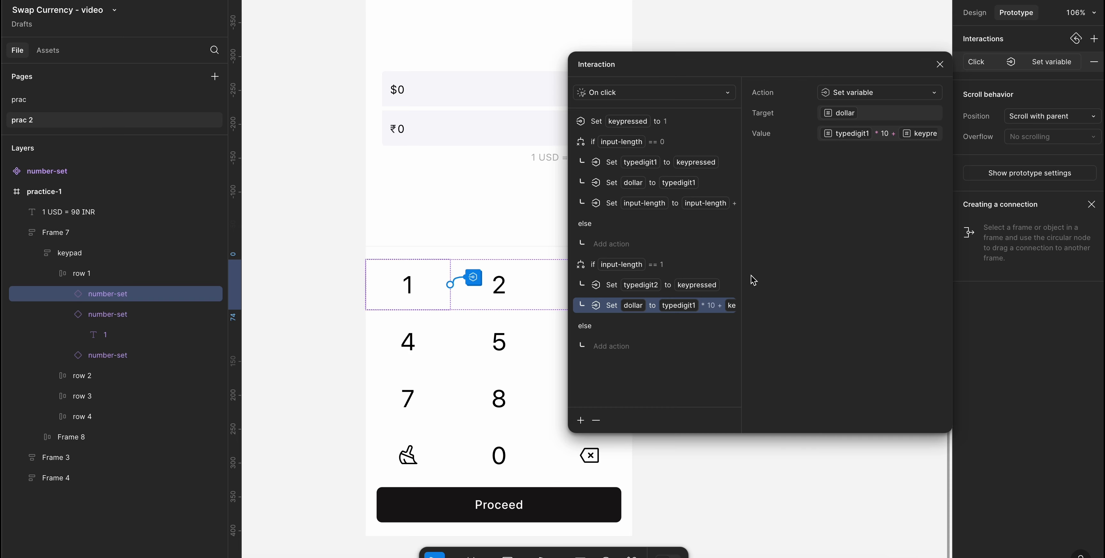
# - Add a third action to the input-length == 1 if branch that sets input-length to input-length + 1
pyautogui.click(581, 421)
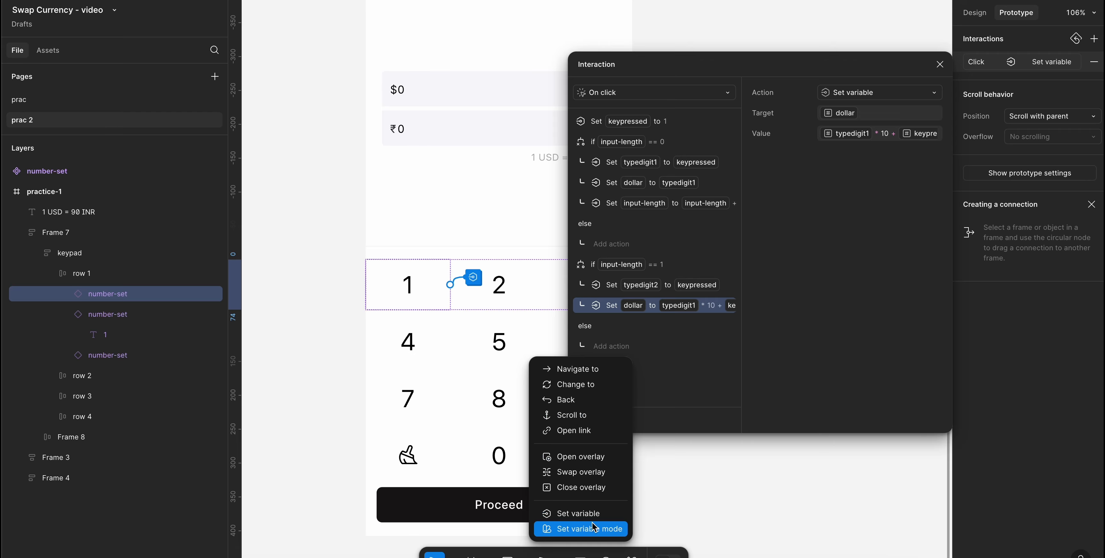
pyautogui.click(592, 513)
pyautogui.scroll(-4, 841, 283)
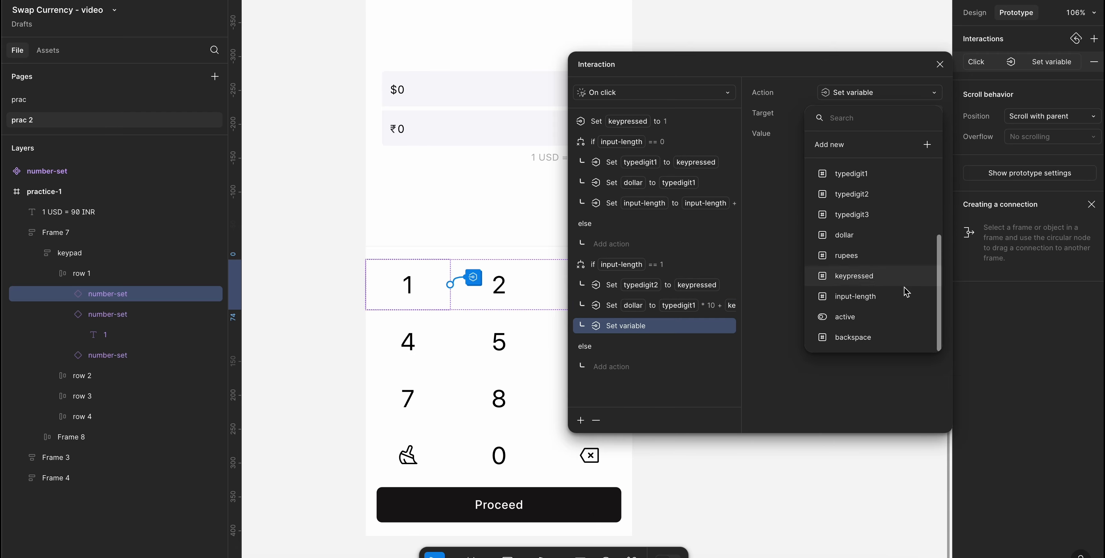
pyautogui.click(872, 301)
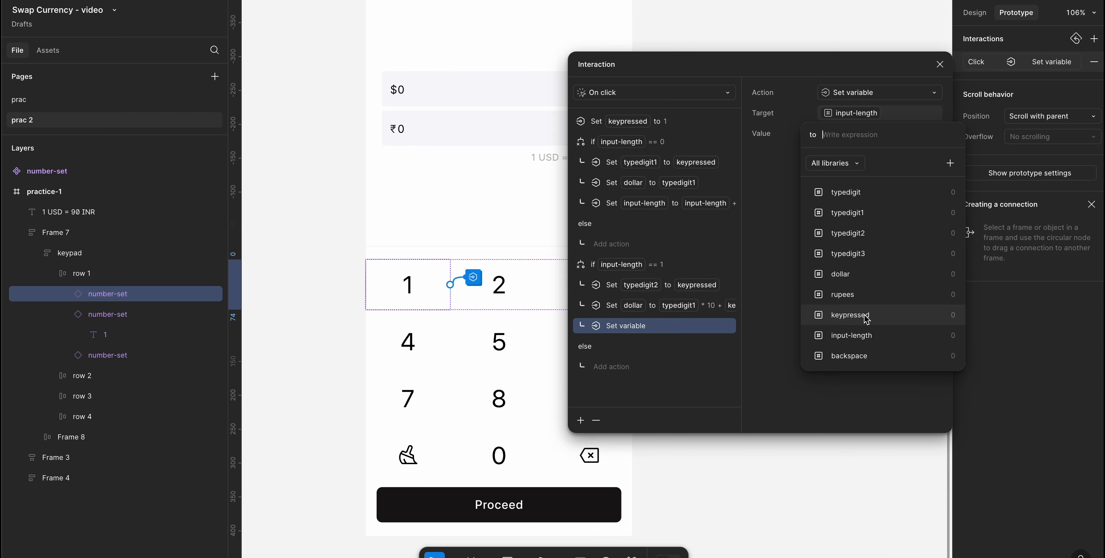
pyautogui.click(851, 335)
pyautogui.click(849, 194)
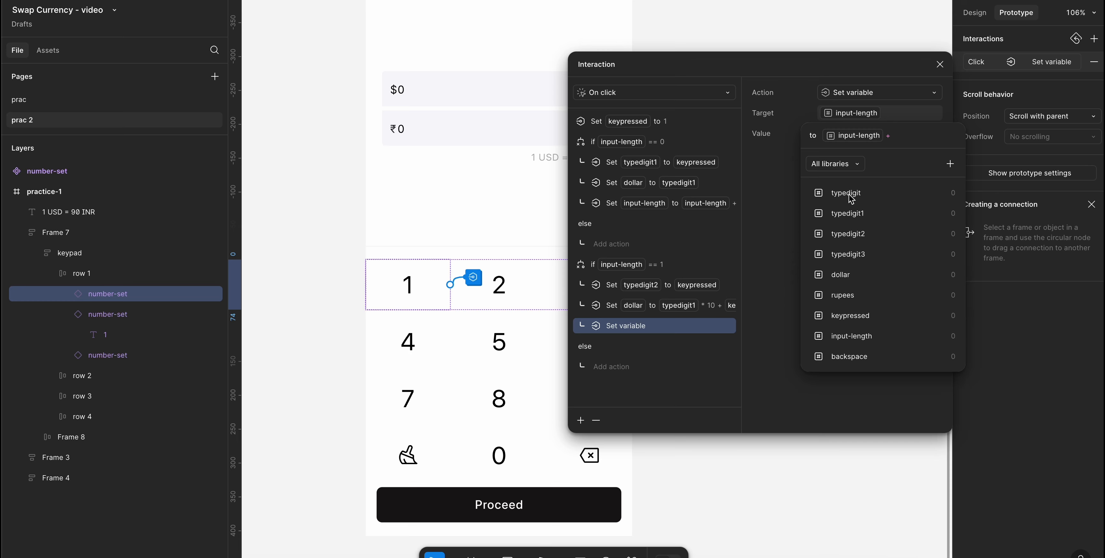
pyautogui.write('1')
pyautogui.press('Return')
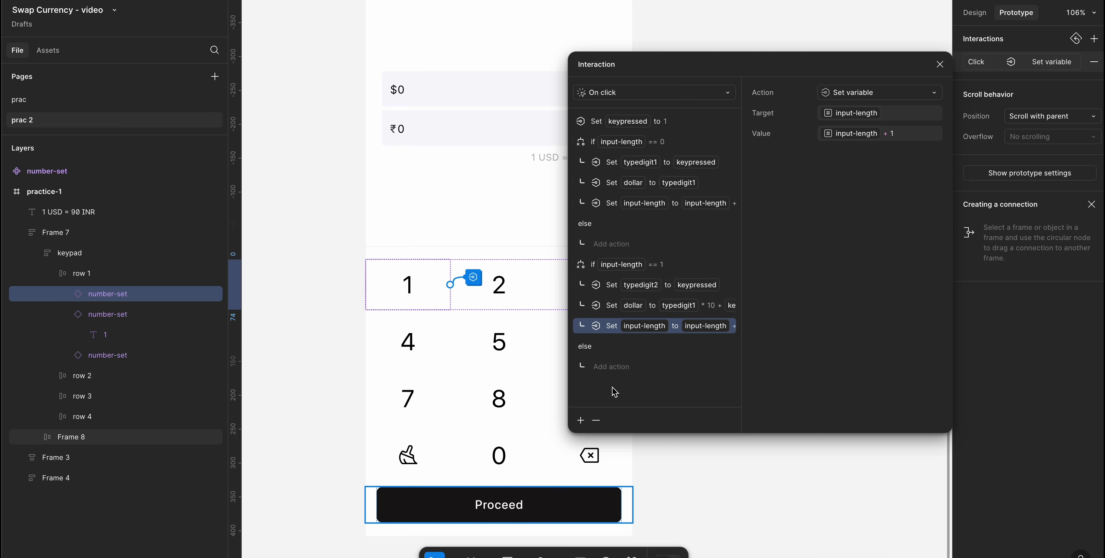
# - Add a third conditional action to the 1 key's interaction with the condition input-length == 2
pyautogui.click(673, 264)
pyautogui.click(581, 425)
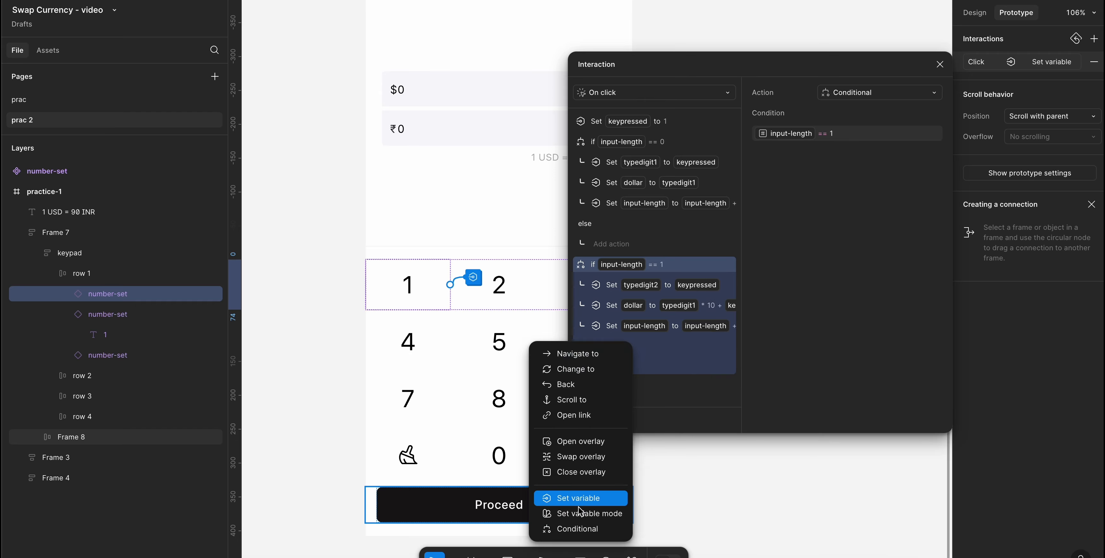
pyautogui.click(584, 530)
pyautogui.scroll(-1, 696, 330)
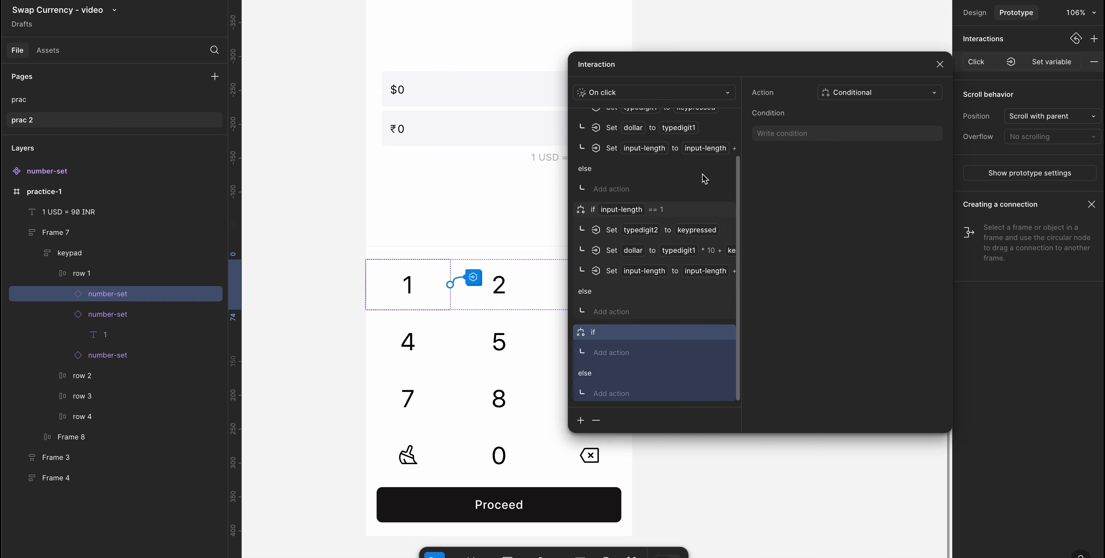
pyautogui.click(814, 134)
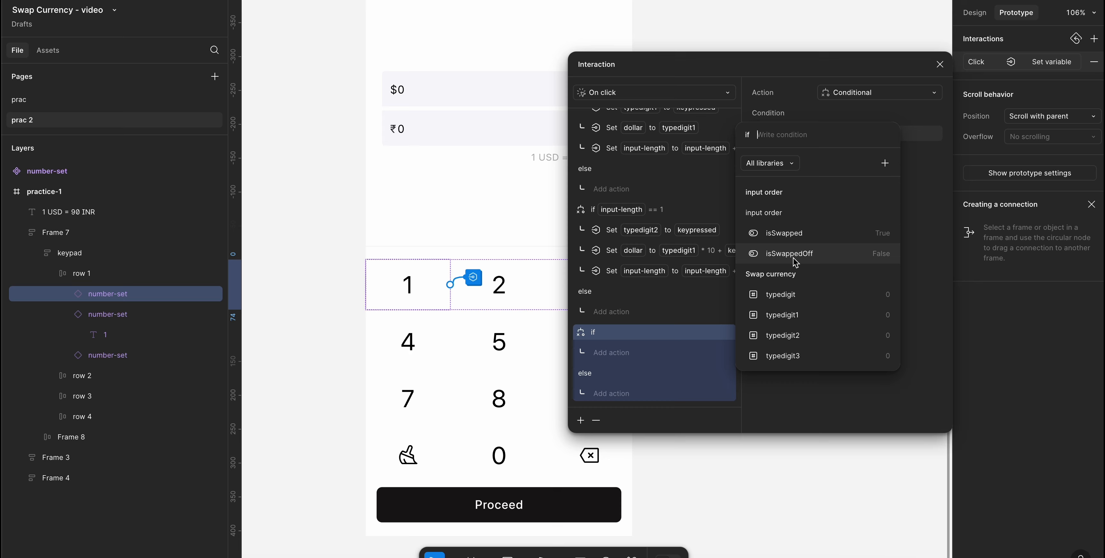
pyautogui.scroll(-3, 797, 295)
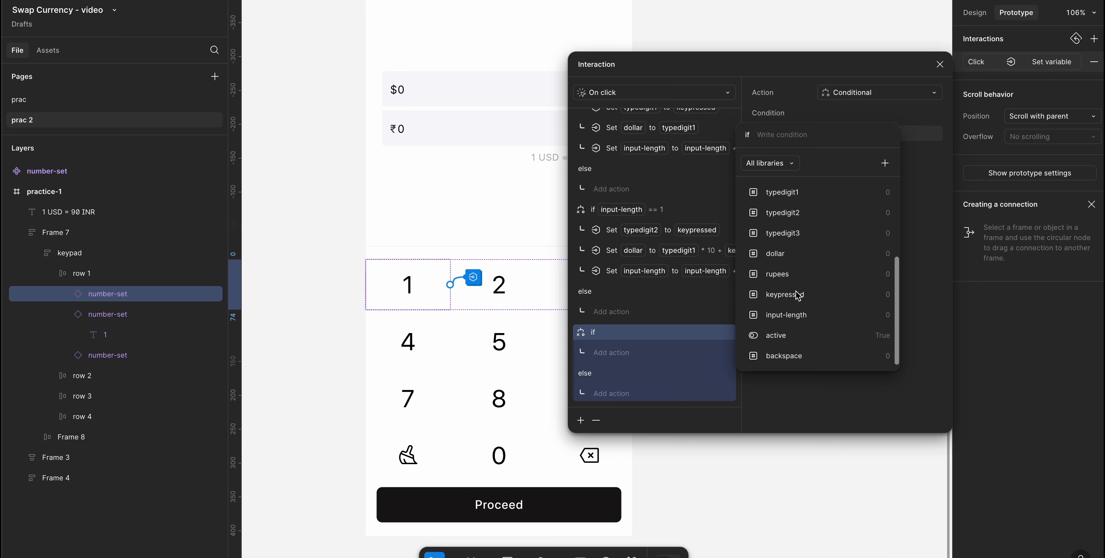
pyautogui.click(797, 313)
pyautogui.click(815, 200)
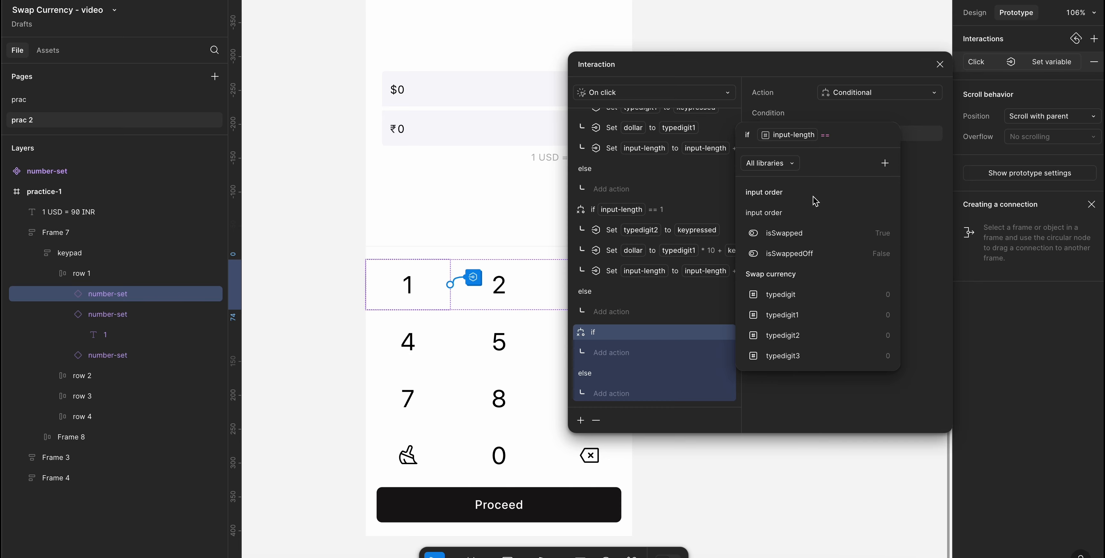
pyautogui.write('2')
pyautogui.press('Return')
# - Add a variable action to the input-length == 2 if branch that sets typedigit3 to keypressed
pyautogui.click(614, 352)
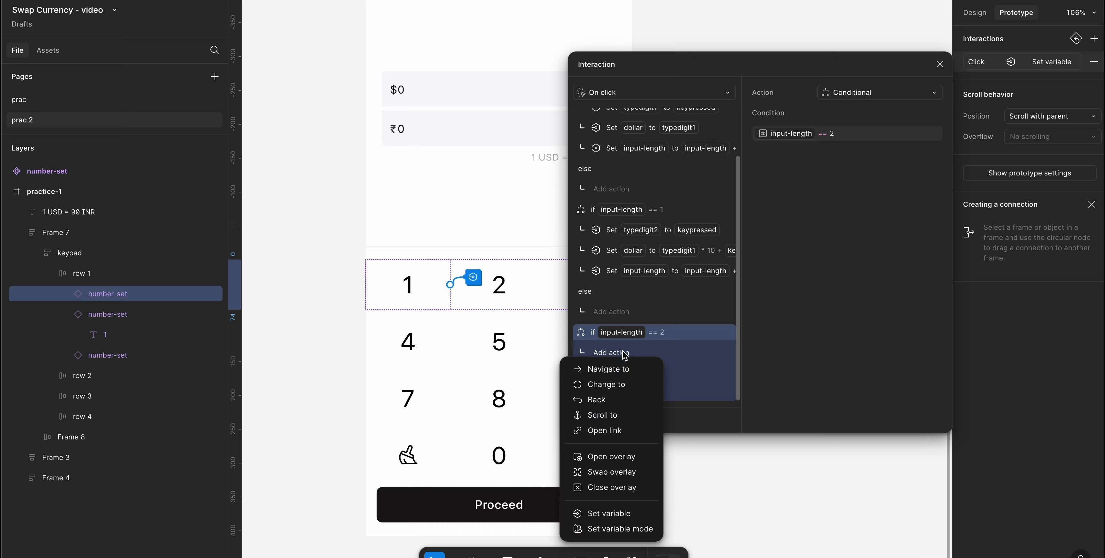
pyautogui.click(616, 517)
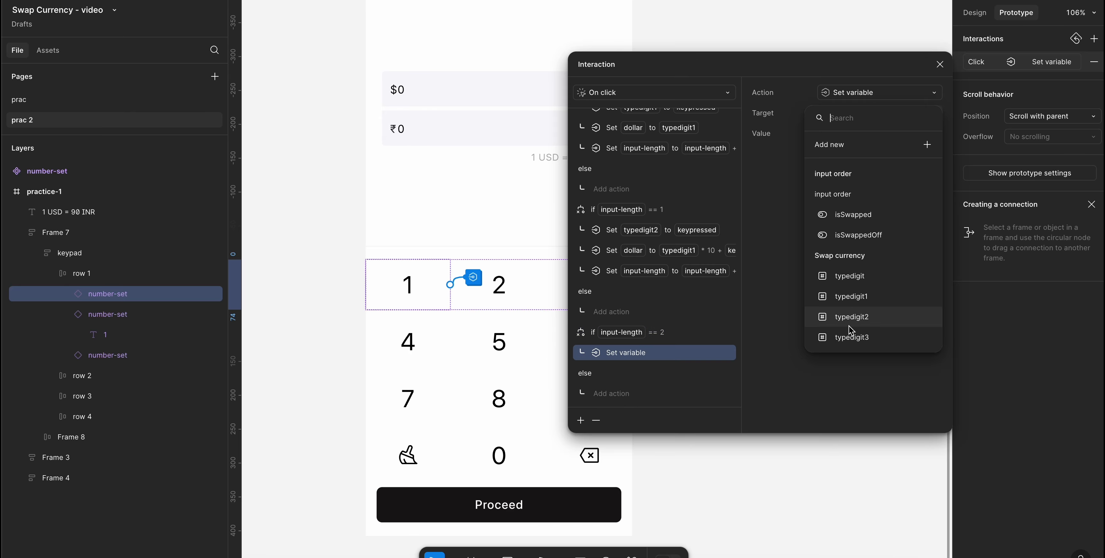
pyautogui.click(858, 337)
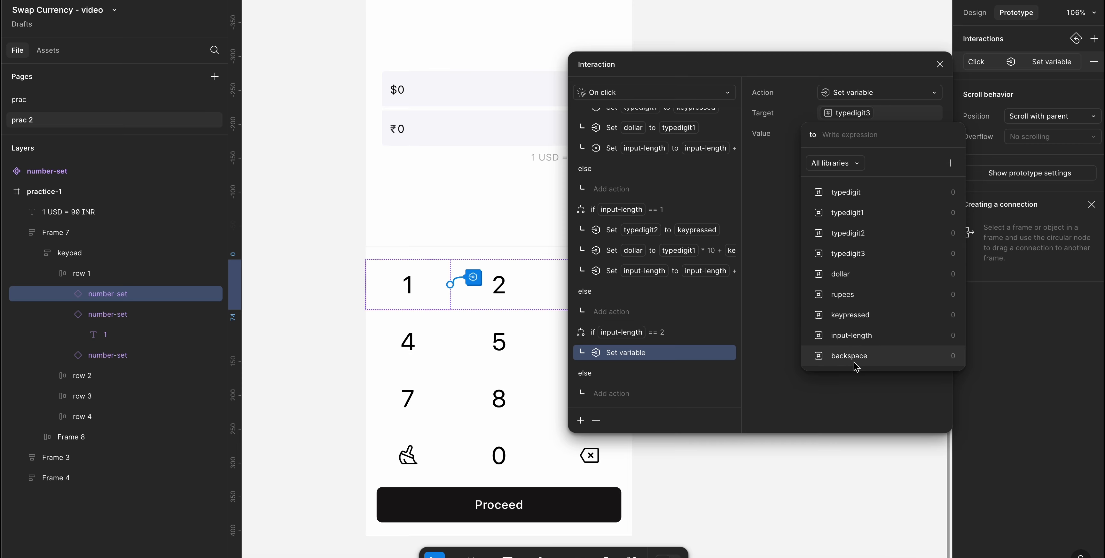
pyautogui.click(860, 316)
pyautogui.click(816, 320)
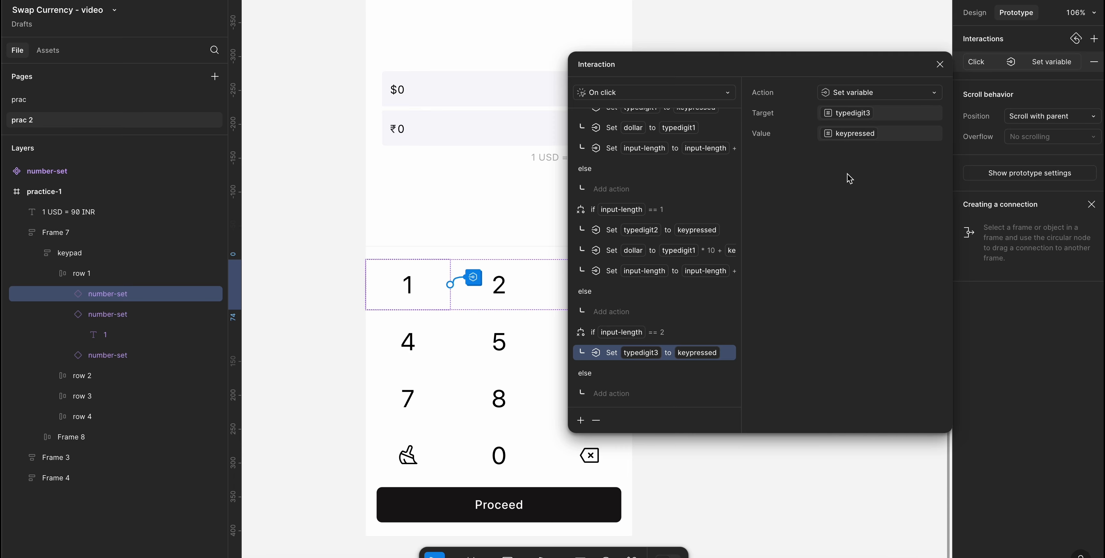
# - Add a second variable action to the input-length == 2 if branch with dollar as its target
pyautogui.click(581, 421)
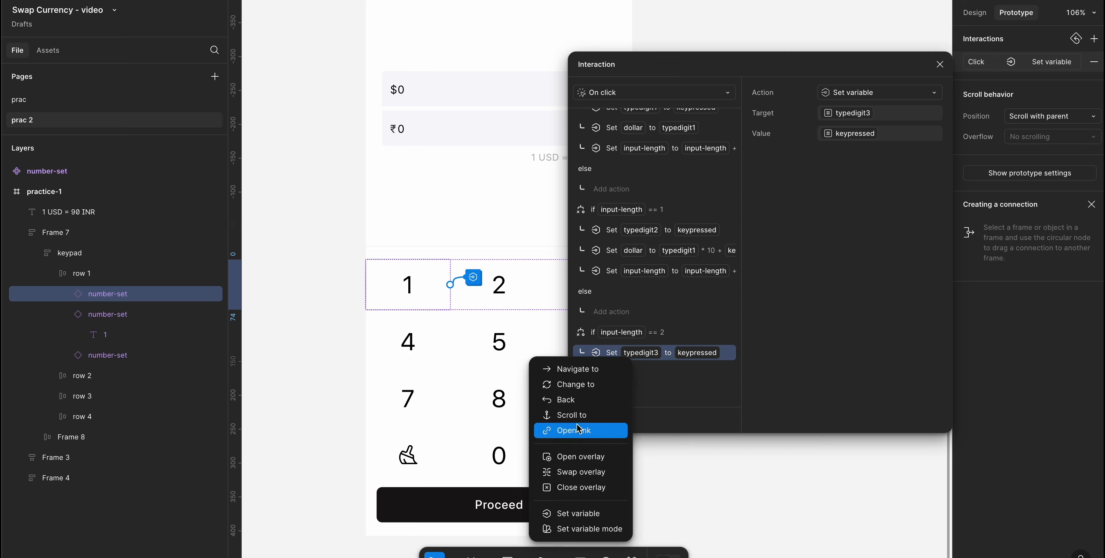
pyautogui.click(575, 519)
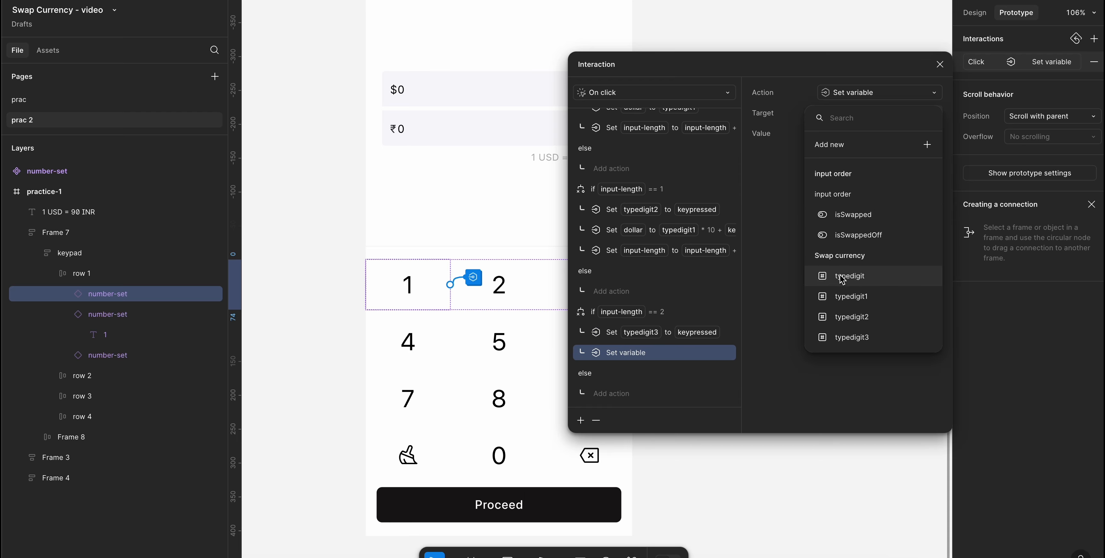
pyautogui.scroll(-3, 840, 275)
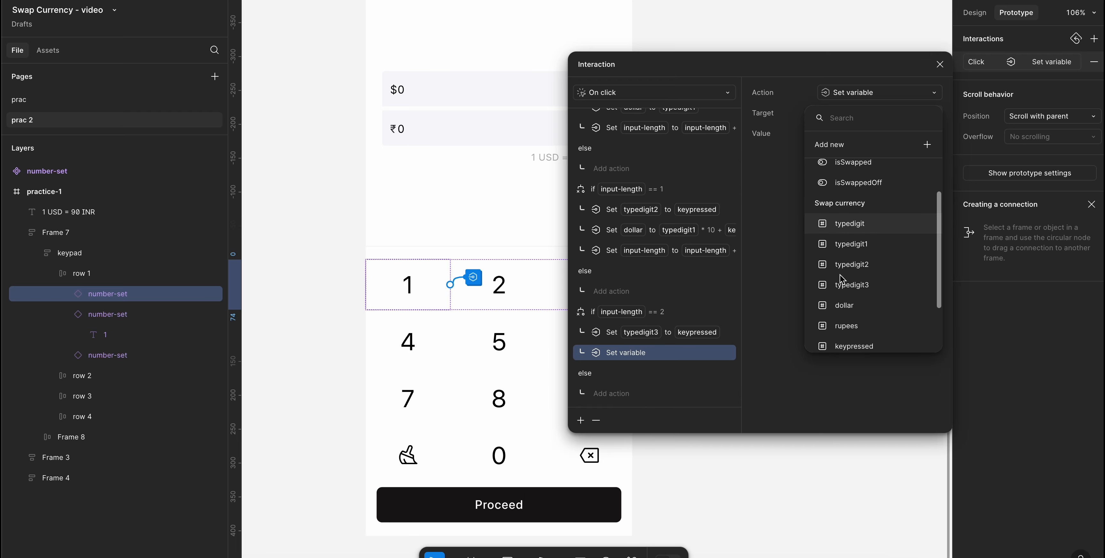
pyautogui.click(840, 274)
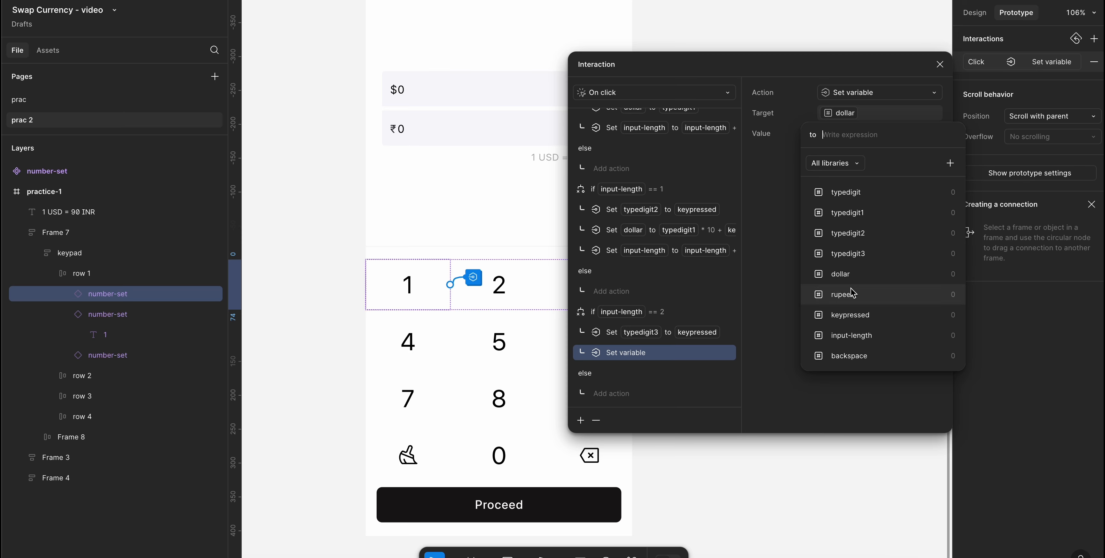
# - Set the value of the new dollar action to typedigit1 * 100 + typedigit1 * 10 + keypressed
pyautogui.click(868, 220)
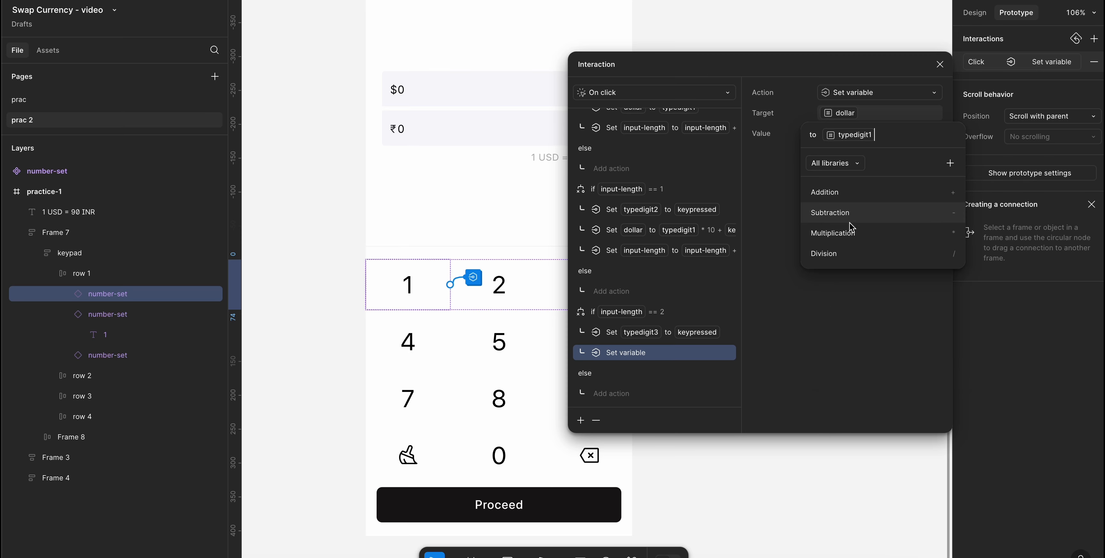
pyautogui.click(851, 233)
pyautogui.write('100')
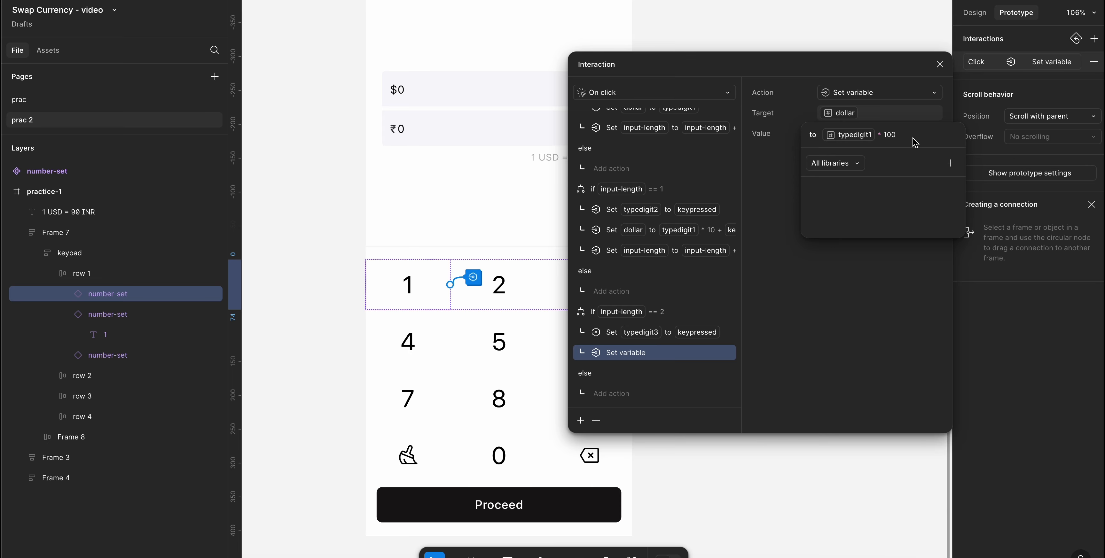
pyautogui.write('+')
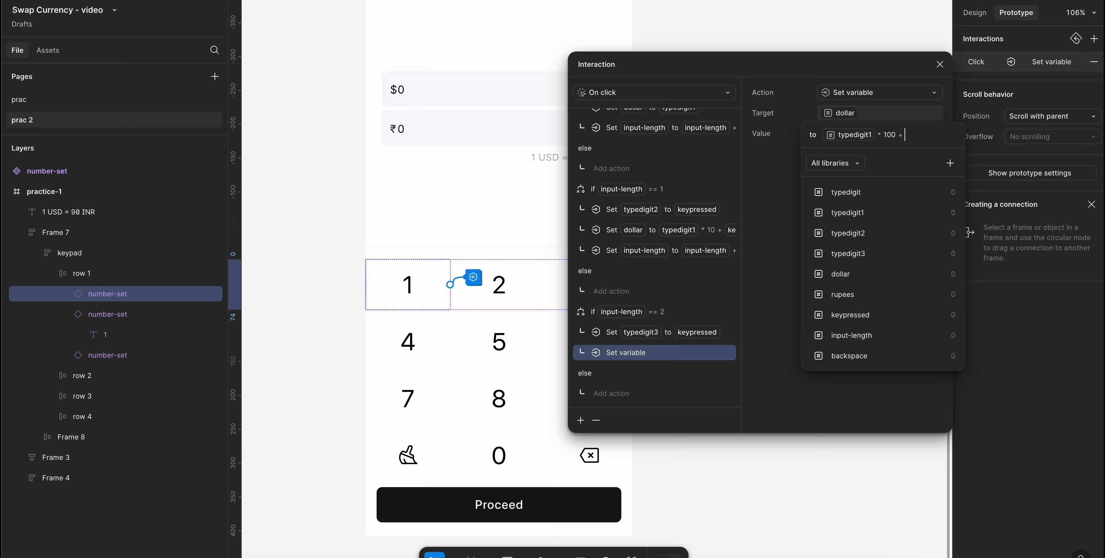
pyautogui.click(864, 216)
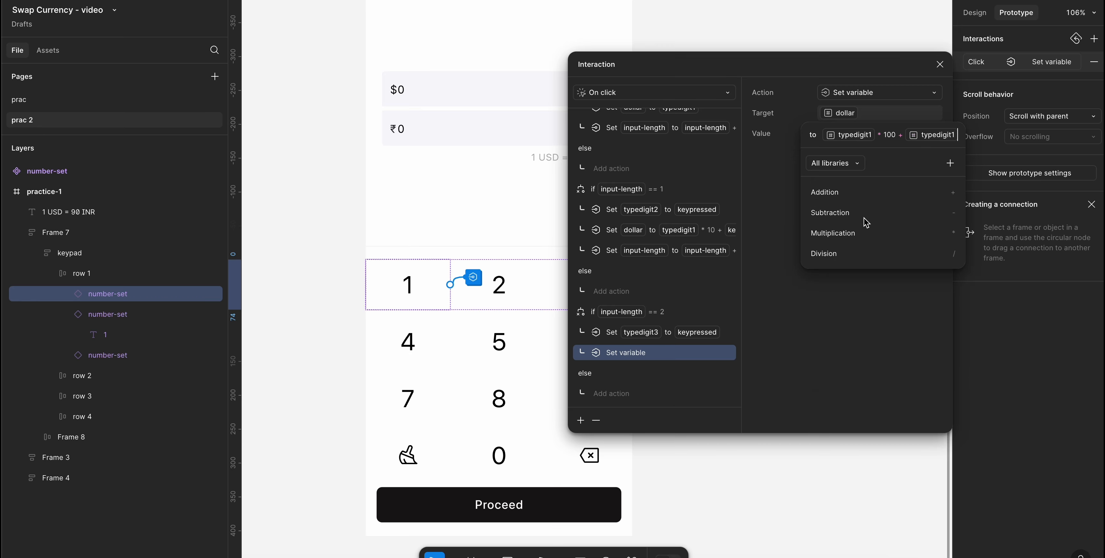
pyautogui.write('*10')
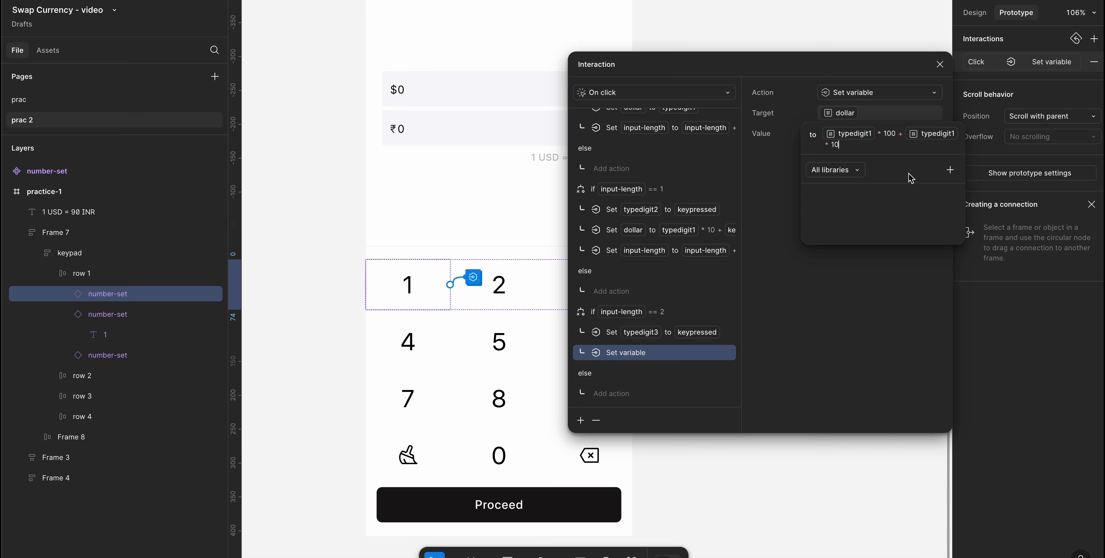
pyautogui.write('+')
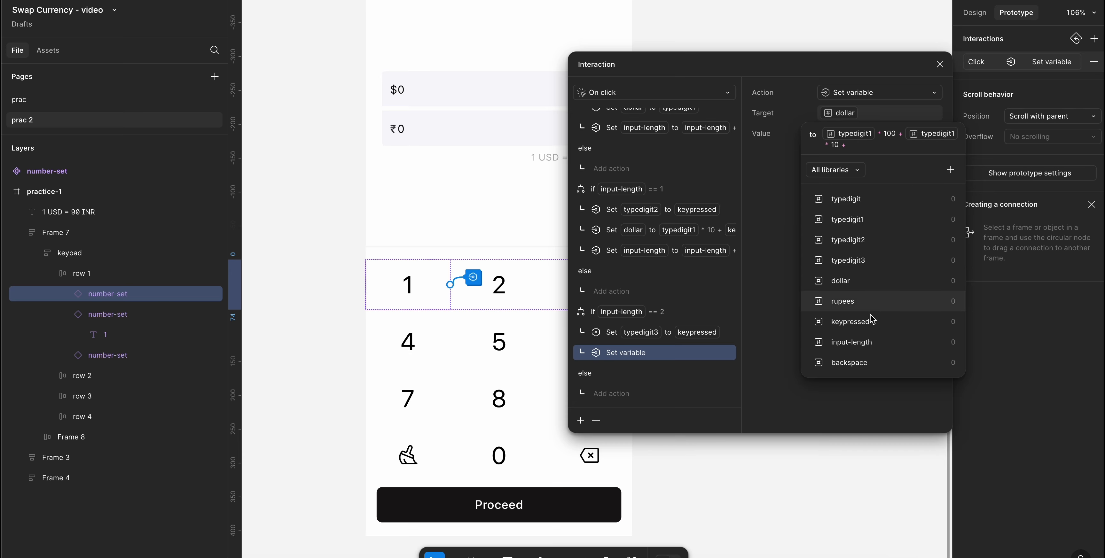
pyautogui.click(849, 326)
pyautogui.click(851, 298)
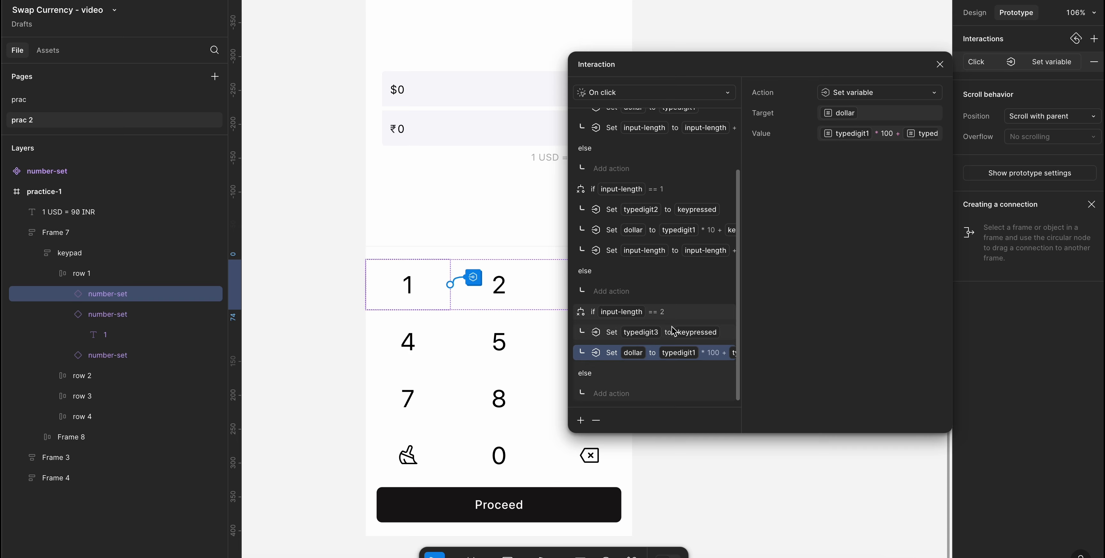
# - Add a third action to the input-length == 2 if branch that sets input-length to input-length + 1
pyautogui.click(580, 420)
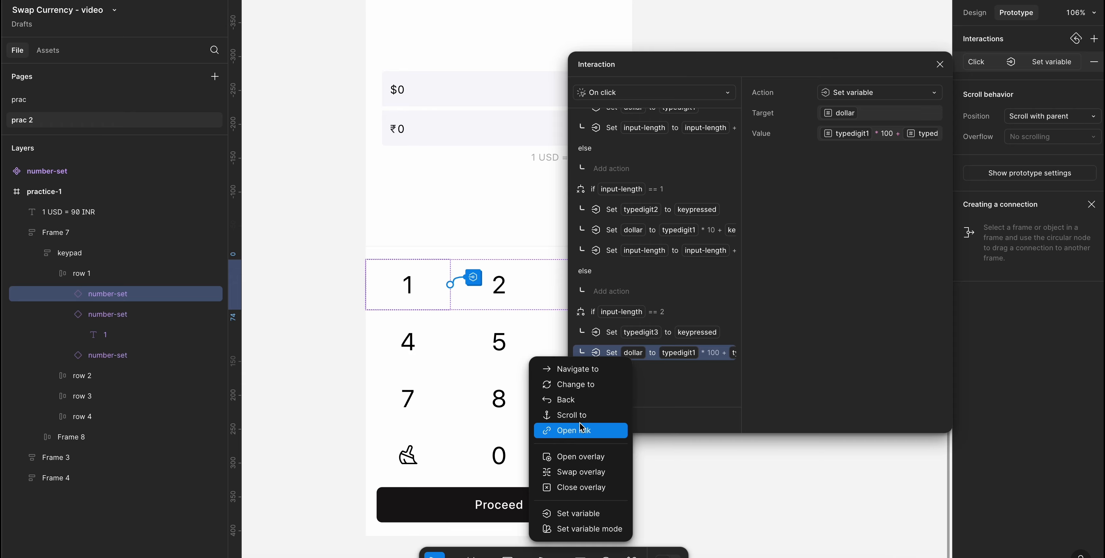
pyautogui.click(591, 516)
pyautogui.scroll(-3, 864, 320)
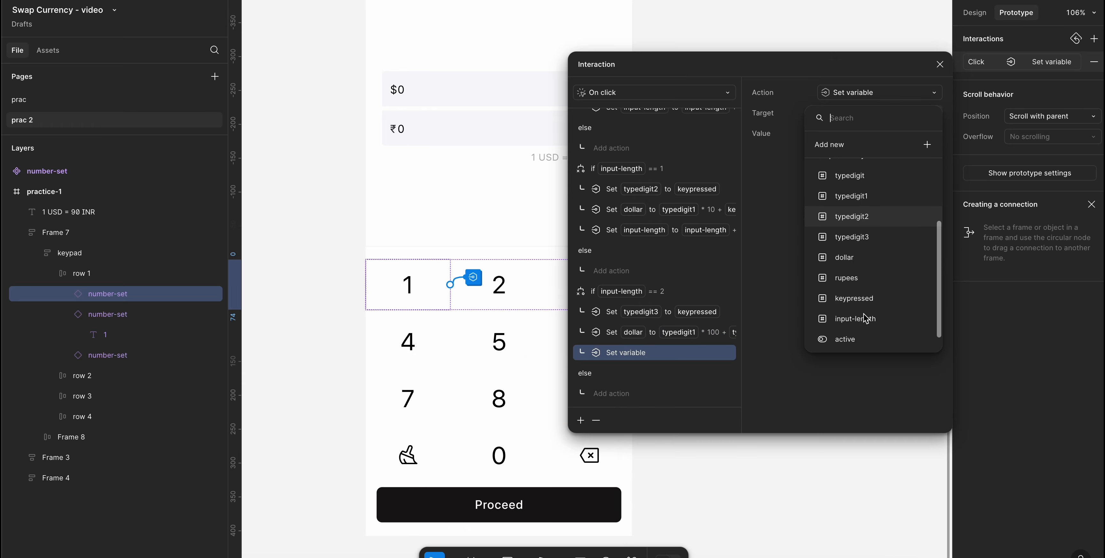
pyautogui.click(855, 296)
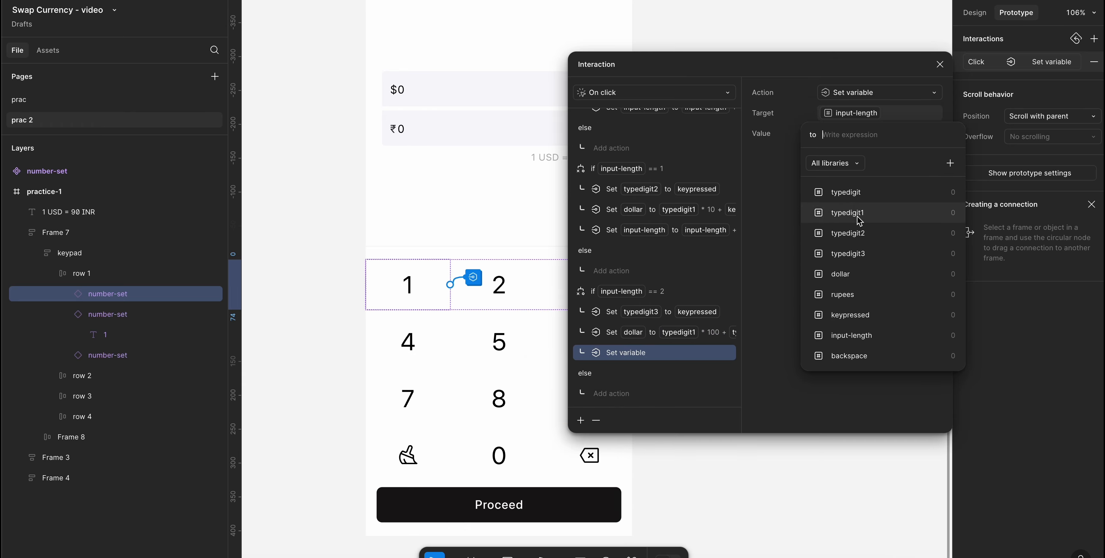
pyautogui.click(854, 336)
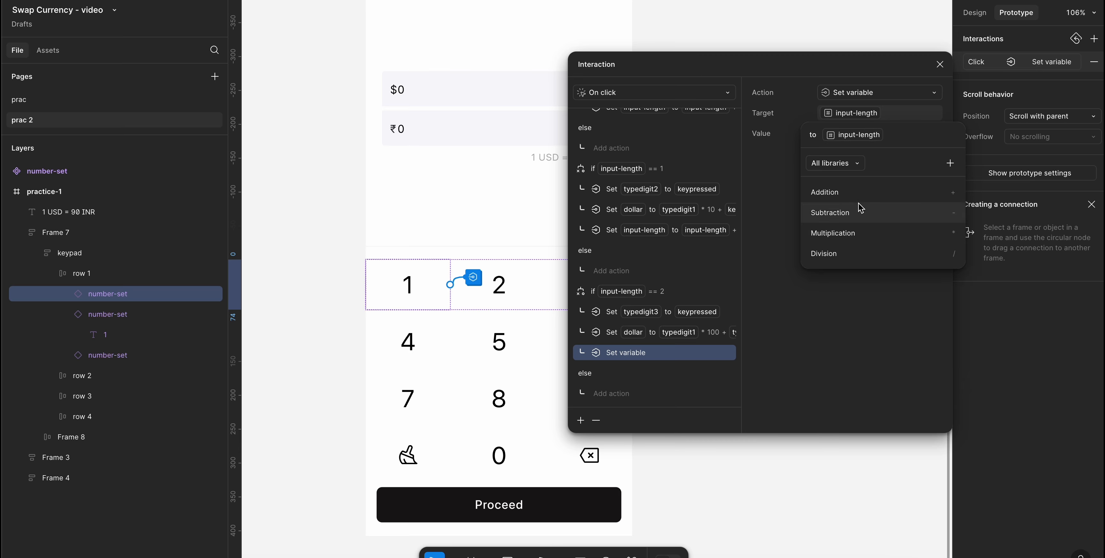
pyautogui.click(860, 196)
pyautogui.write('1')
pyautogui.press('Return')
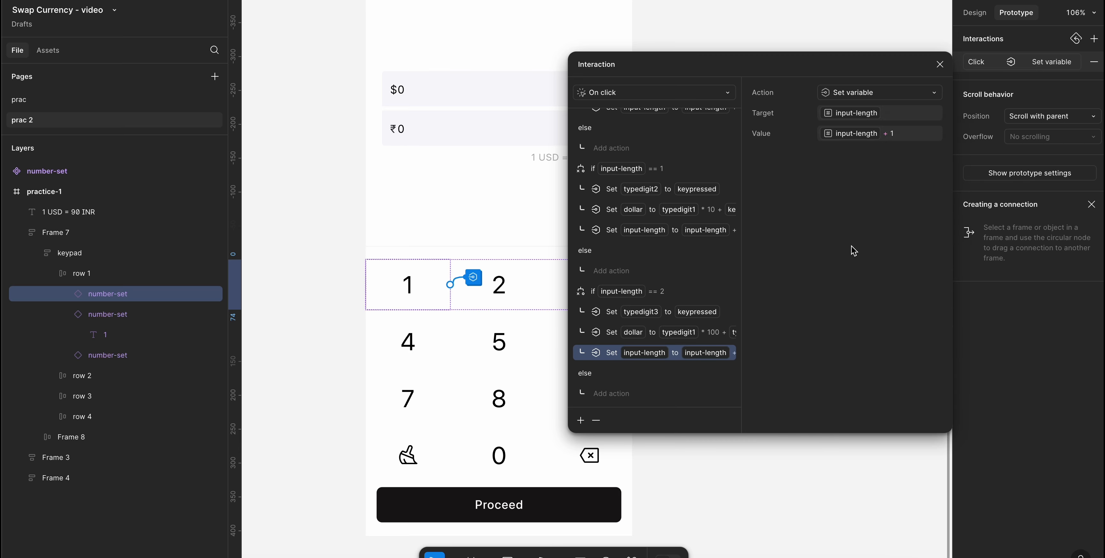
# - Test entering three digits with the 1 key in the prototype preview, repeat after a restart, and return to the design file
pyautogui.scroll(3, 677, 293)
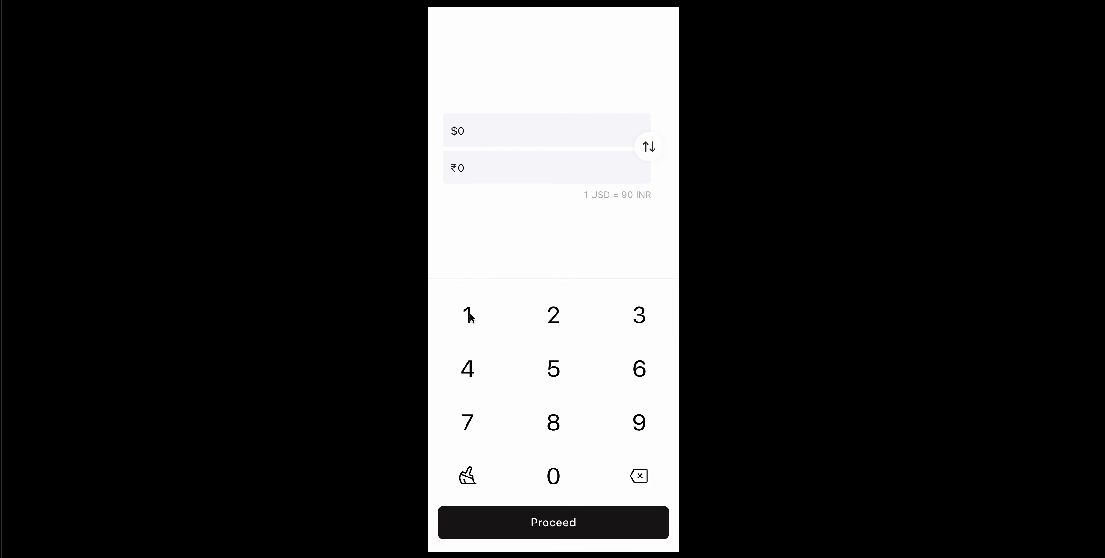
pyautogui.click(479, 278)
pyautogui.tripleClick(469, 317)
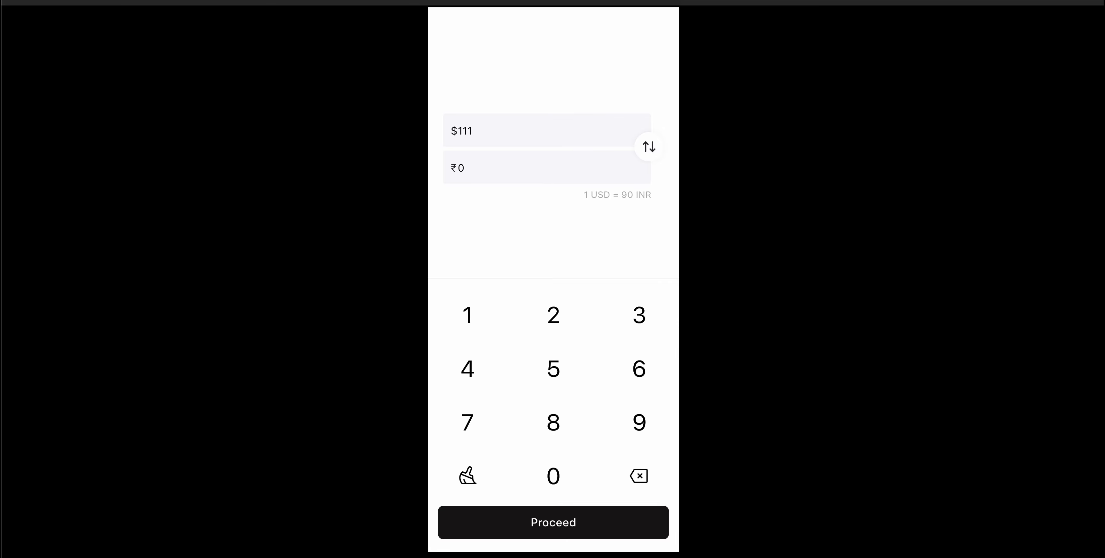
pyautogui.click(511, 262)
pyautogui.press('r')
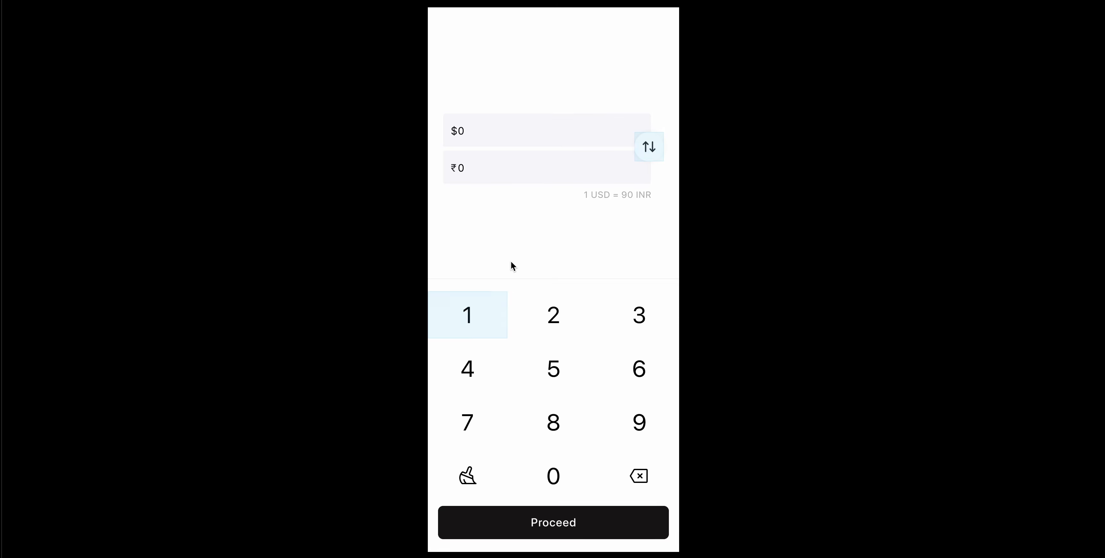
pyautogui.tripleClick(463, 312)
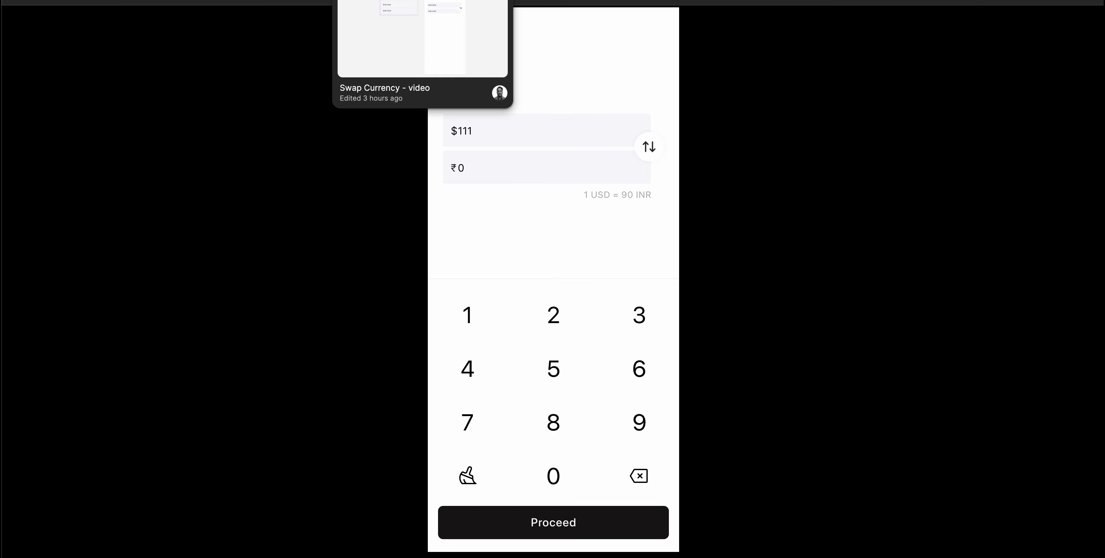
pyautogui.click(423, 1)
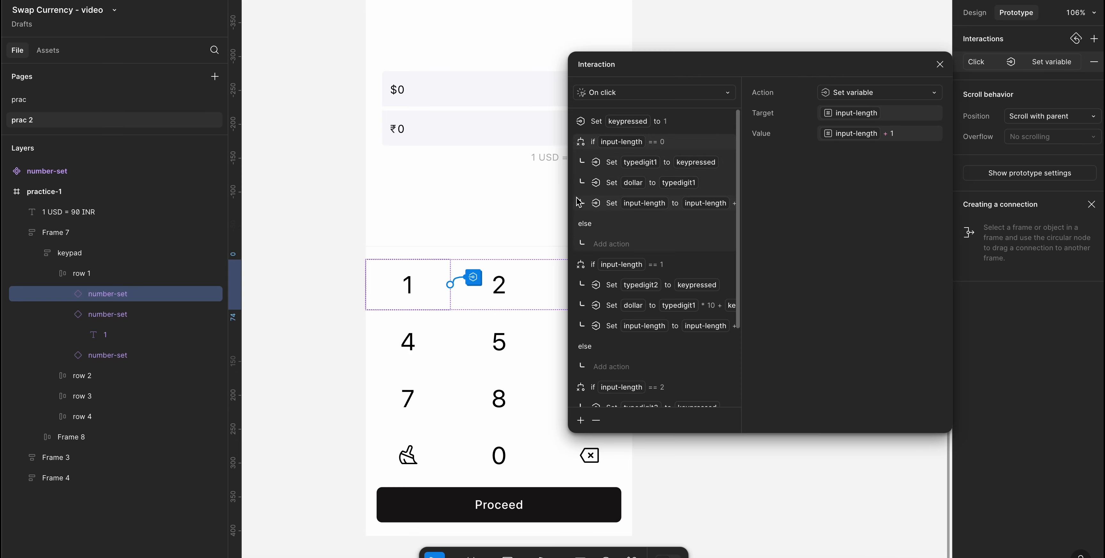
# - Enlarge the interaction dialog and move the input-length == 2 conditional block above the input-length == 0 block
pyautogui.scroll(-3, 674, 291)
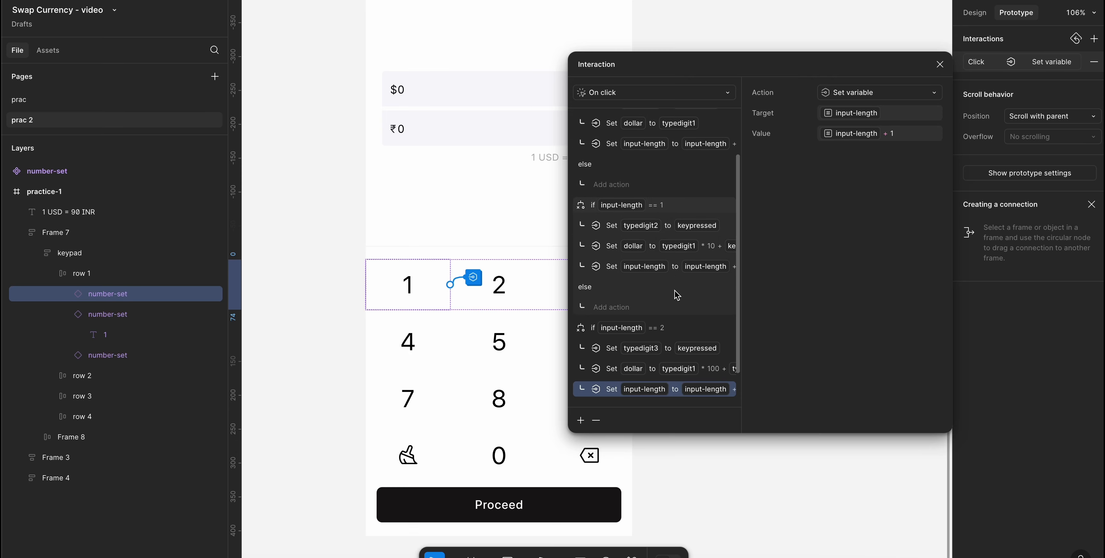
pyautogui.click(677, 296)
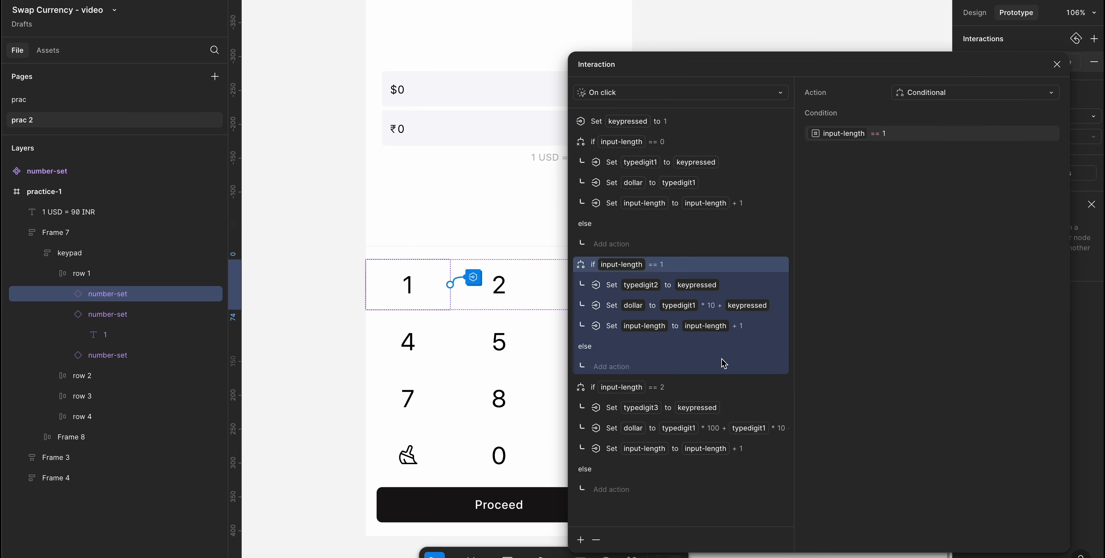
pyautogui.scroll(5, 705, 376)
pyautogui.scroll(-3, 705, 376)
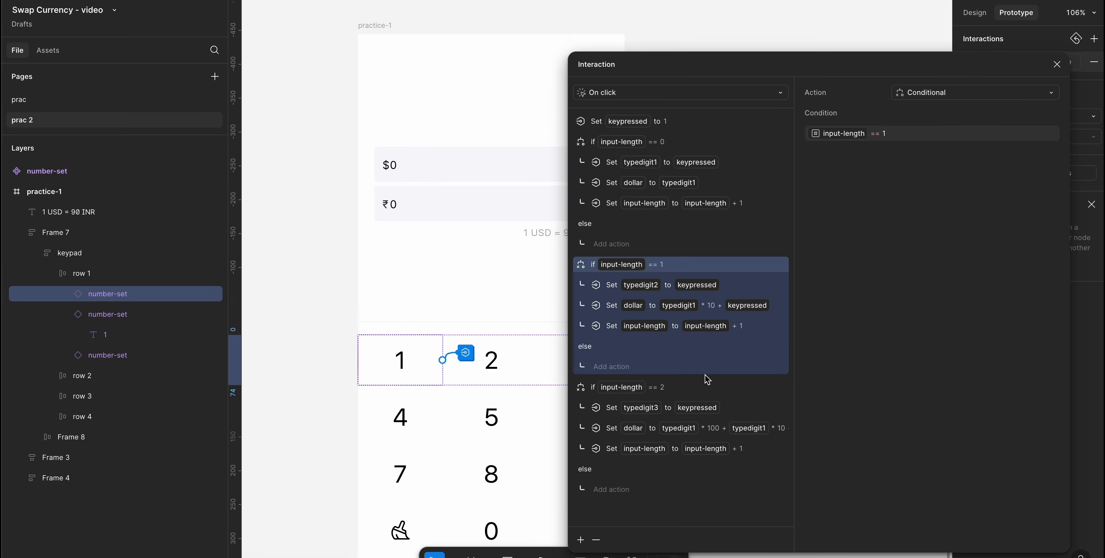
pyautogui.scroll(-1, 472, 372)
pyautogui.click(724, 219)
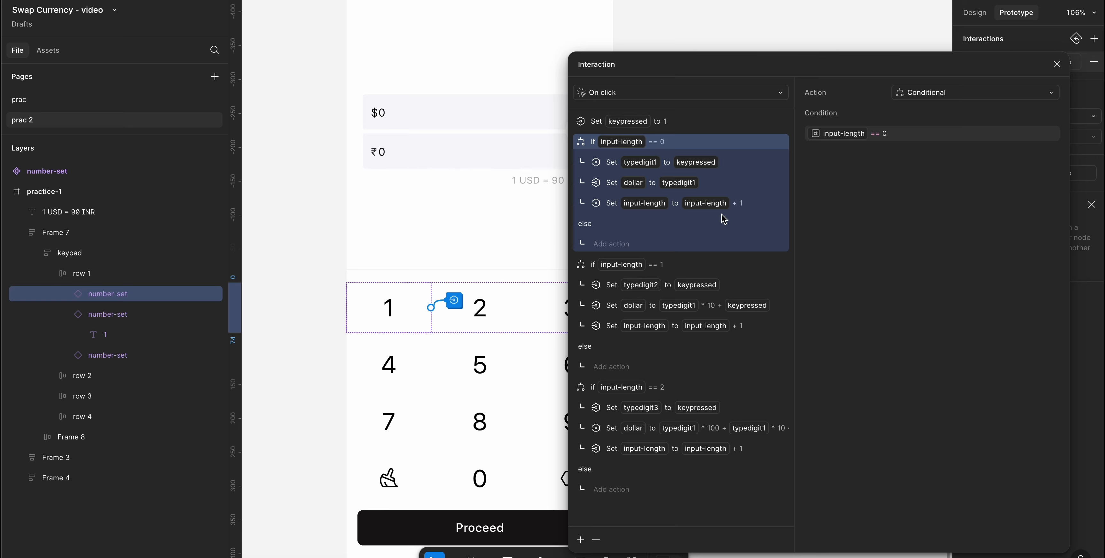
pyautogui.click(687, 389)
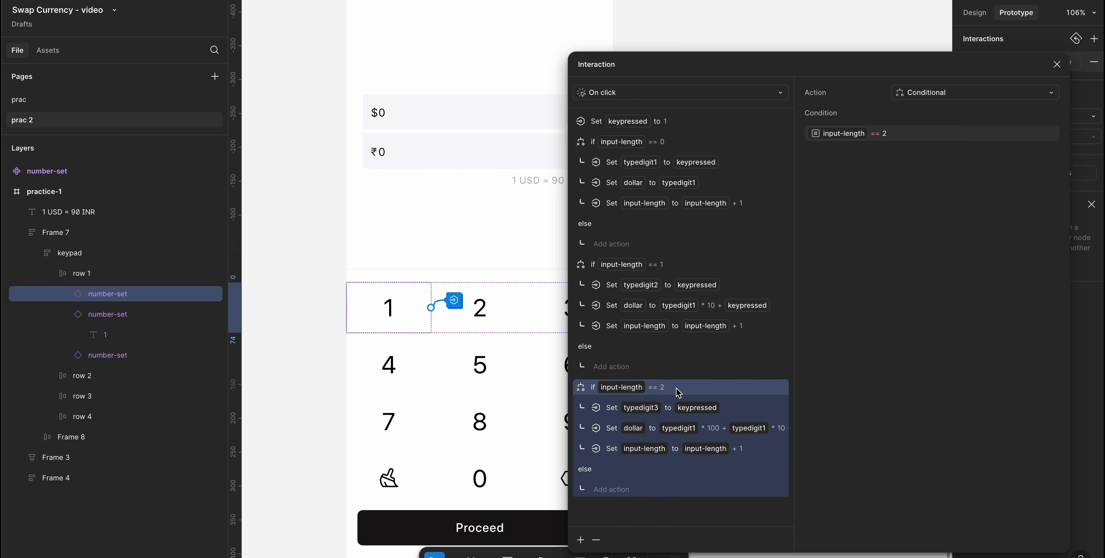
pyautogui.moveTo(688, 390); pyautogui.dragTo(694, 146)
# - Move the input-length == 1 conditional block between the input-length == 2 and input-length == 0 blocks
pyautogui.click(673, 388)
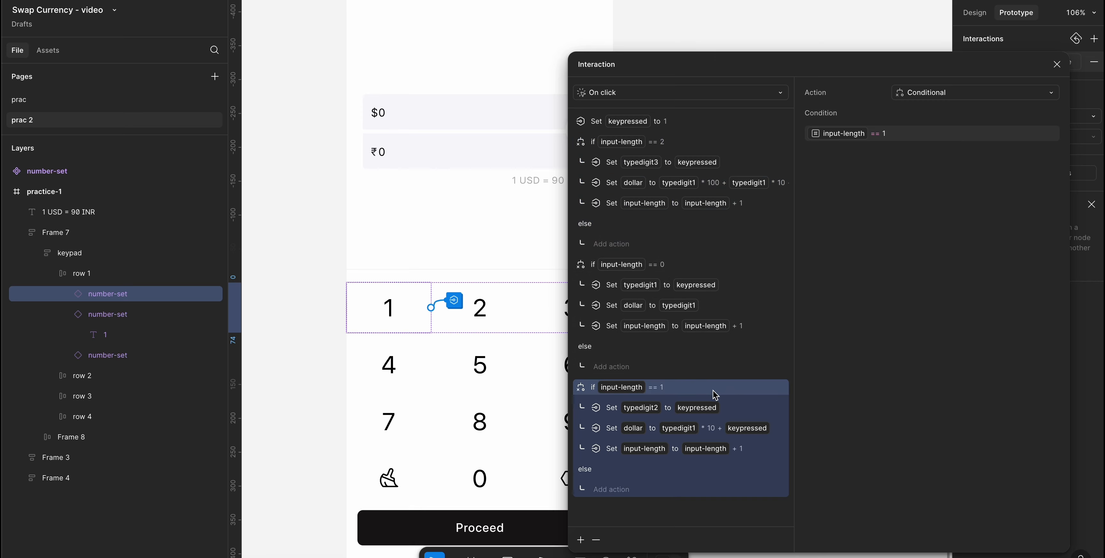
pyautogui.moveTo(714, 287); pyautogui.dragTo(711, 267)
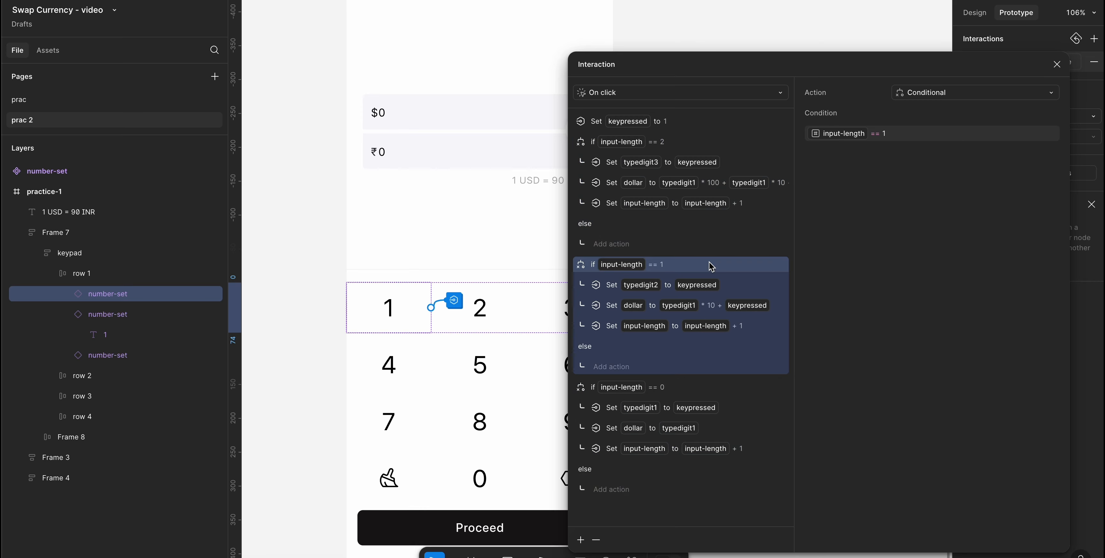
pyautogui.click(675, 393)
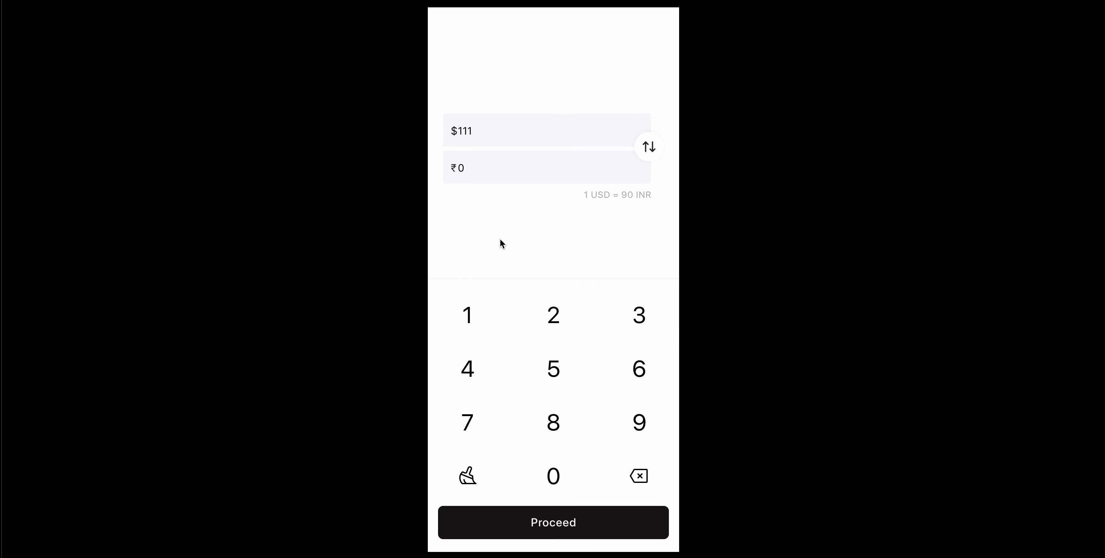
# - Restart the prototype preview to retest the 1 key with the reordered conditionals, and return to the design file
pyautogui.press('r')
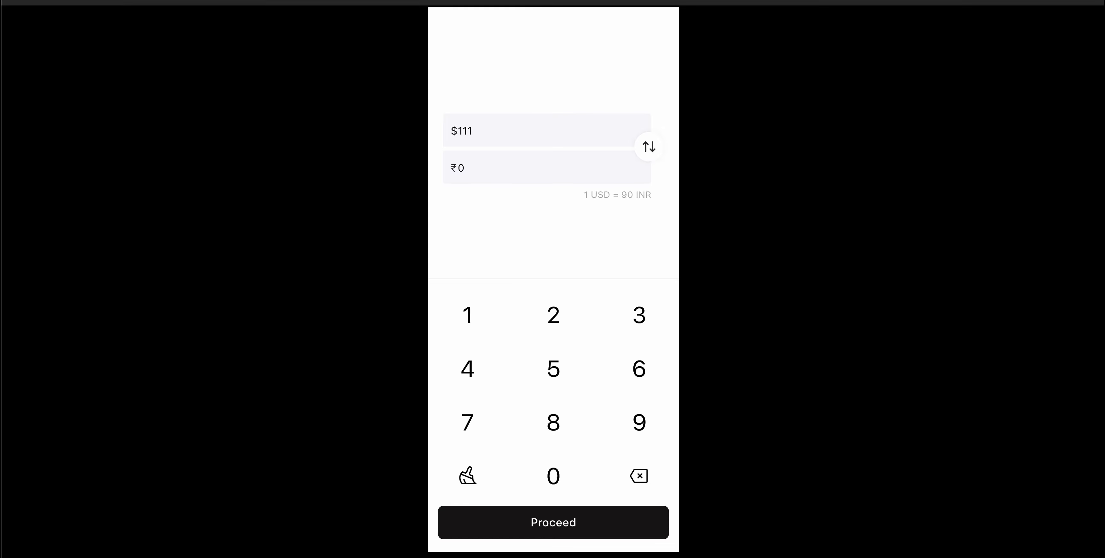
pyautogui.click(422, 2)
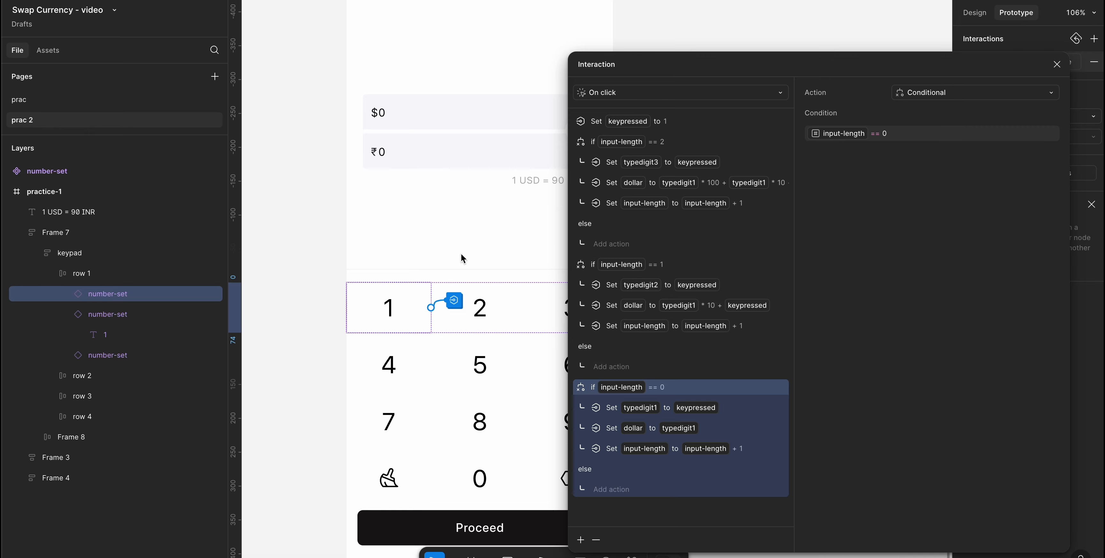
# - Check the dollar and rupee fields in the prototype preview and return to the keypad's conditional actions in the design file
pyautogui.hotkey('ctrl', 'Tab')
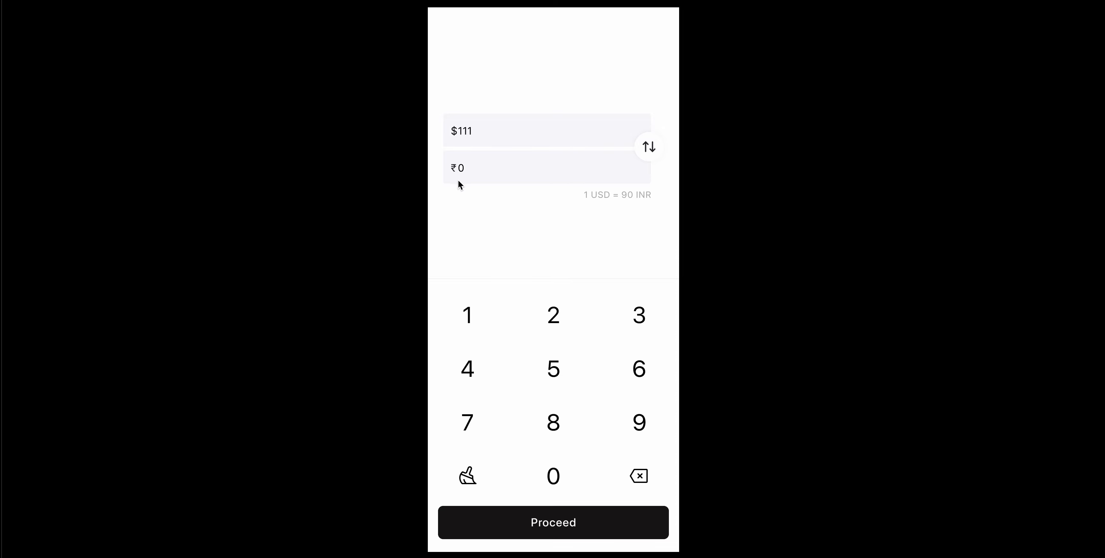
pyautogui.hotkey('ctrl', 'Tab')
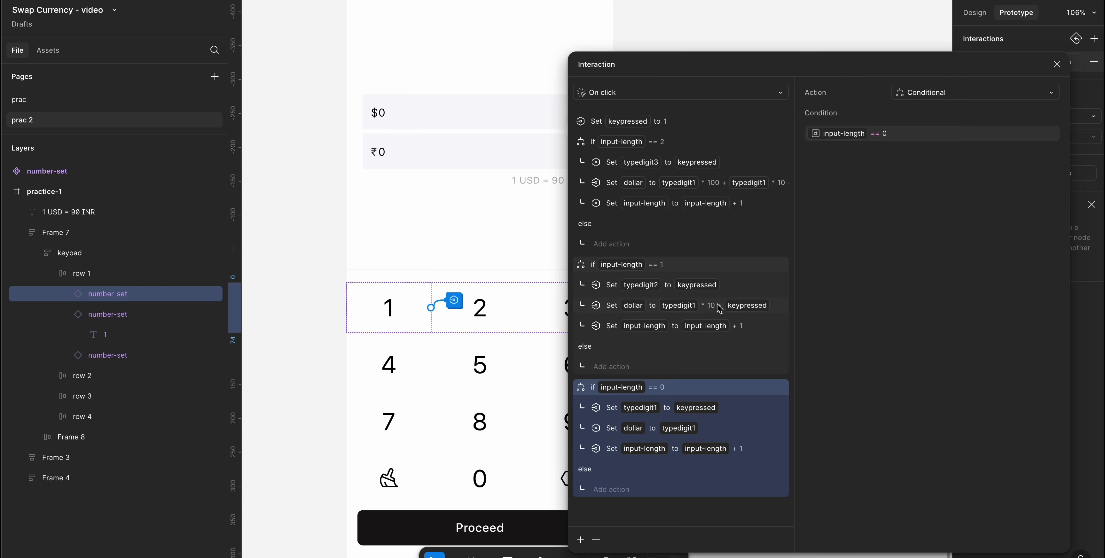
pyautogui.scroll(7, 717, 304)
pyautogui.scroll(-8, 438, 362)
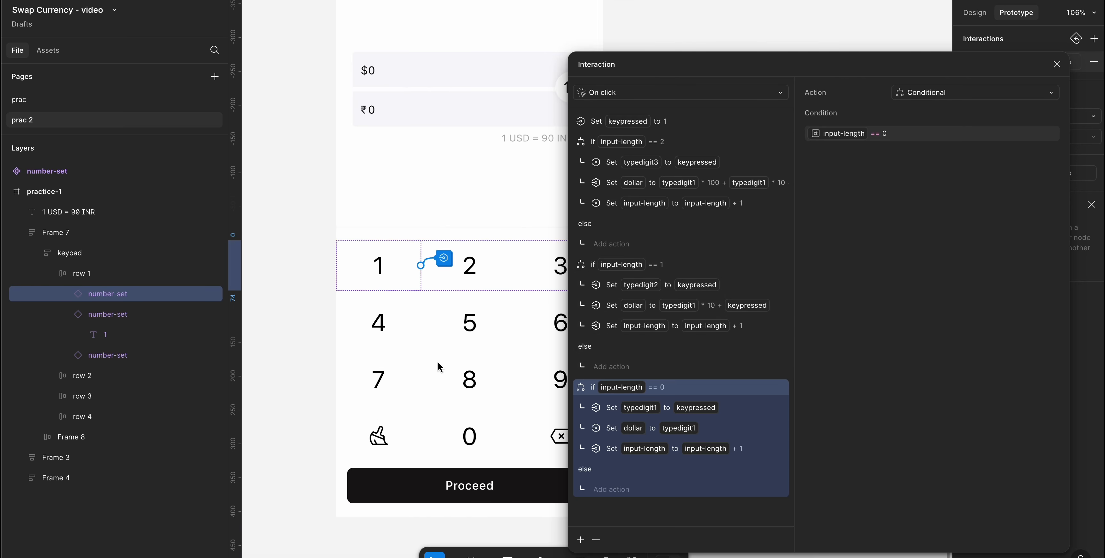
pyautogui.hscroll(1, 439, 363)
pyautogui.scroll(1, 439, 363)
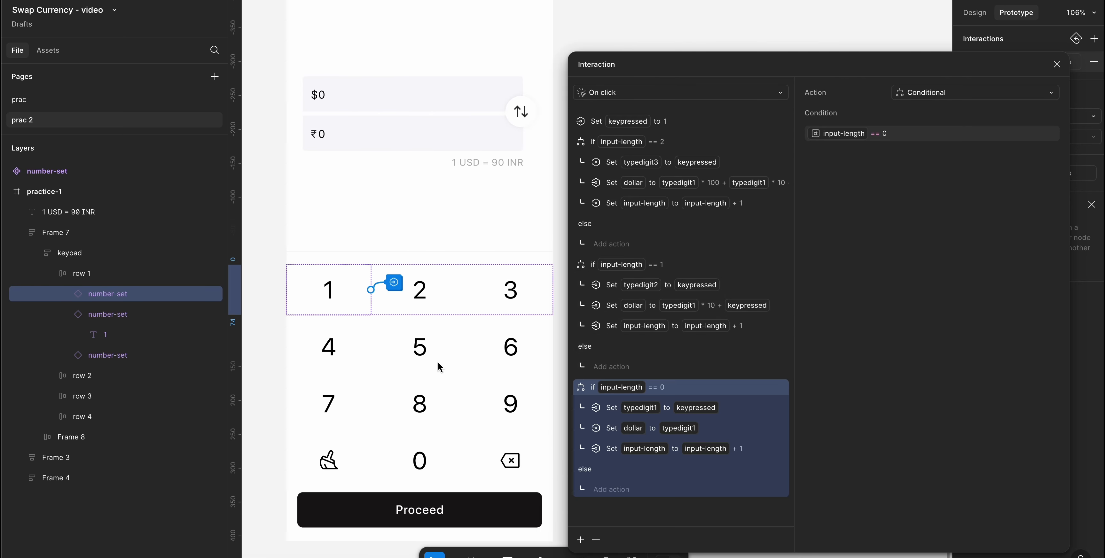
# - Add a Set variable action to the end of the input-length == 0 block that sets rupees to dollar * 90
pyautogui.click(760, 451)
pyautogui.click(581, 539)
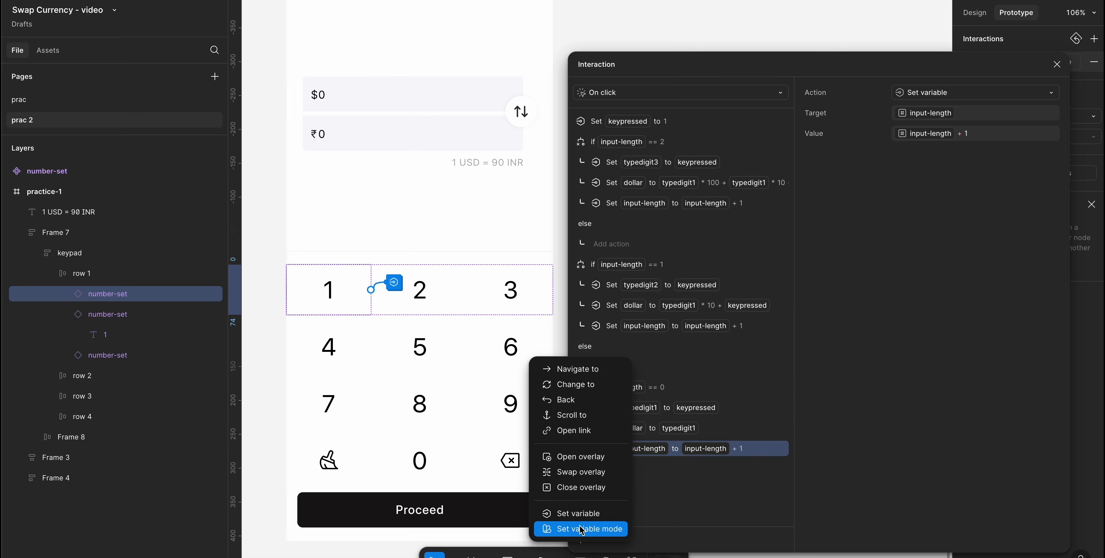
pyautogui.click(592, 514)
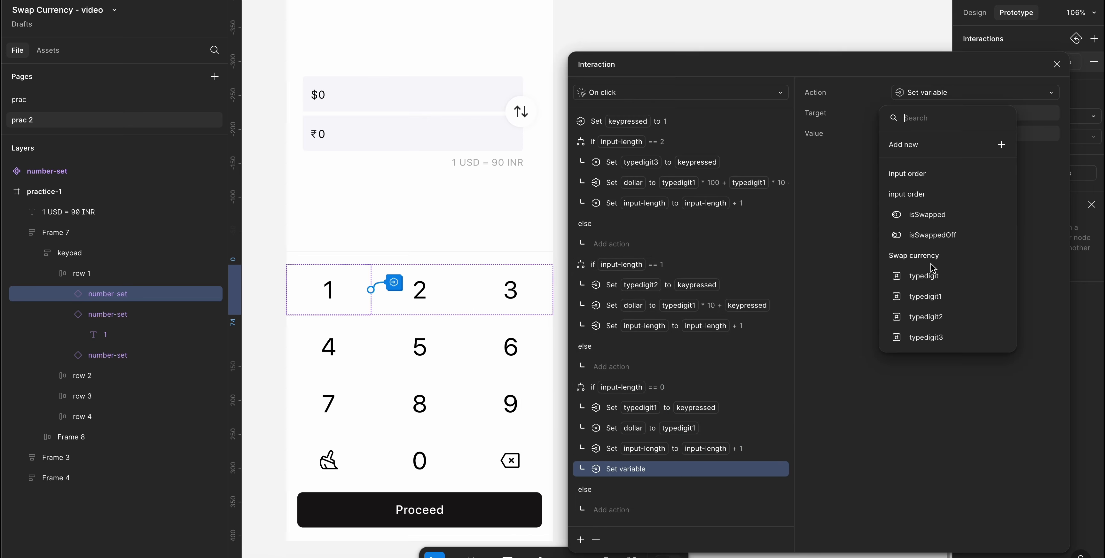
pyautogui.scroll(-2, 933, 270)
pyautogui.scroll(-1, 932, 269)
pyautogui.click(927, 299)
pyautogui.click(926, 280)
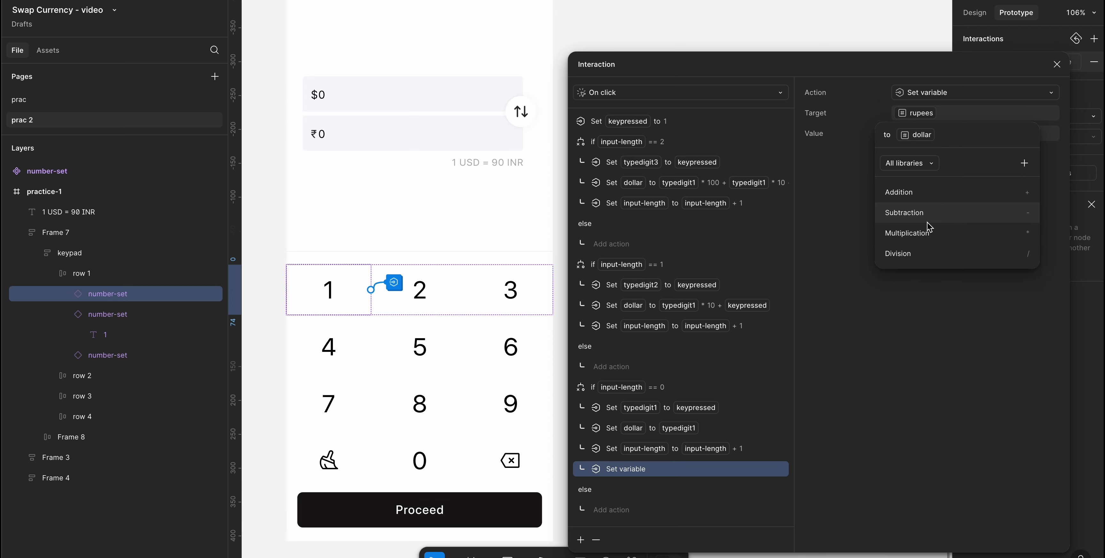
pyautogui.click(928, 234)
pyautogui.write('90')
pyautogui.press('Return')
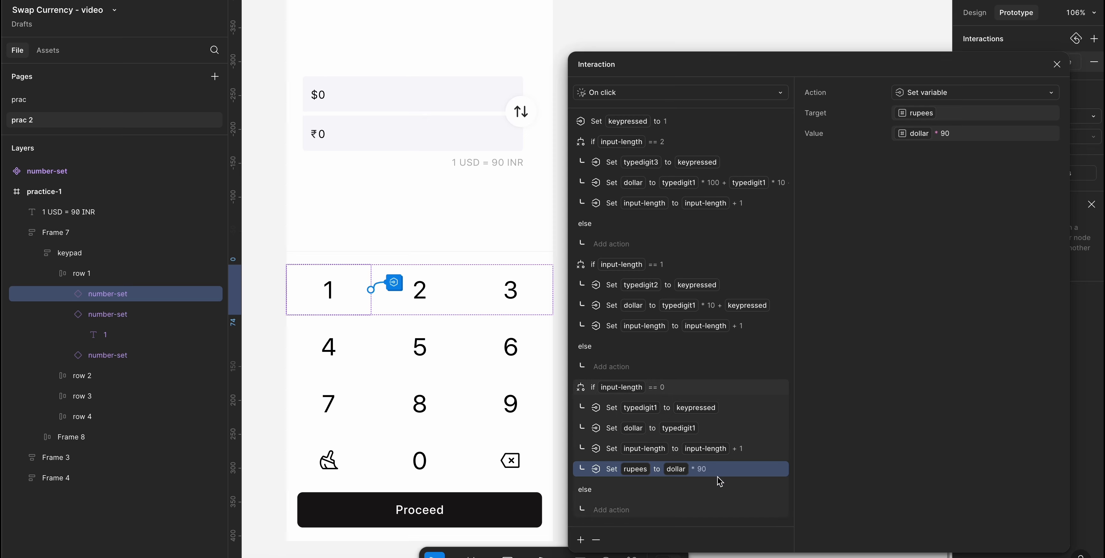
# - Add a Set variable action to the end of the input-length == 1 block that sets rupees to dollar * 90
pyautogui.click(763, 333)
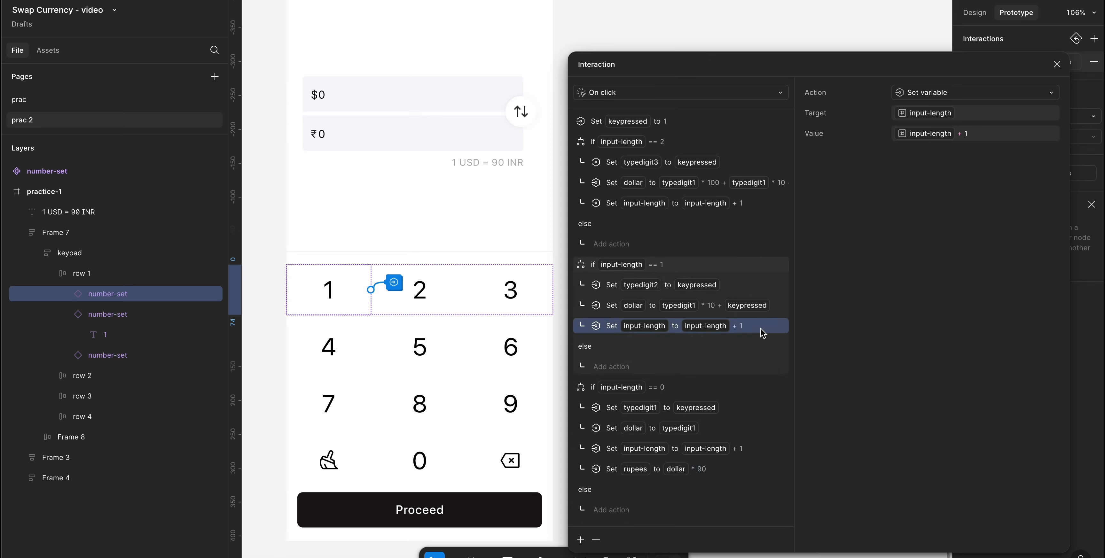
pyautogui.click(581, 539)
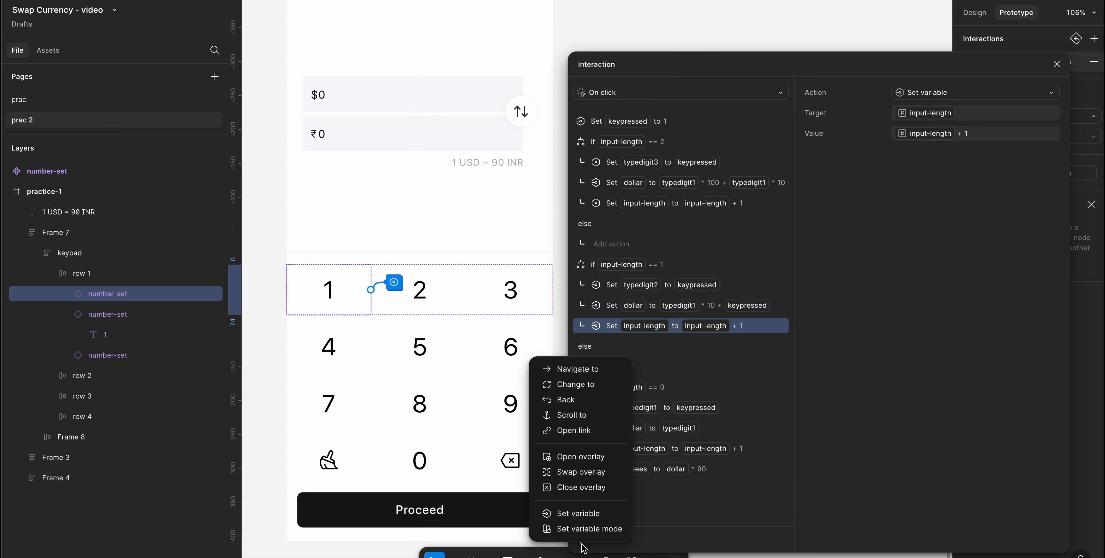
pyautogui.click(593, 524)
pyautogui.scroll(-1, 933, 322)
pyautogui.scroll(-1, 933, 326)
pyautogui.click(922, 327)
pyautogui.click(926, 284)
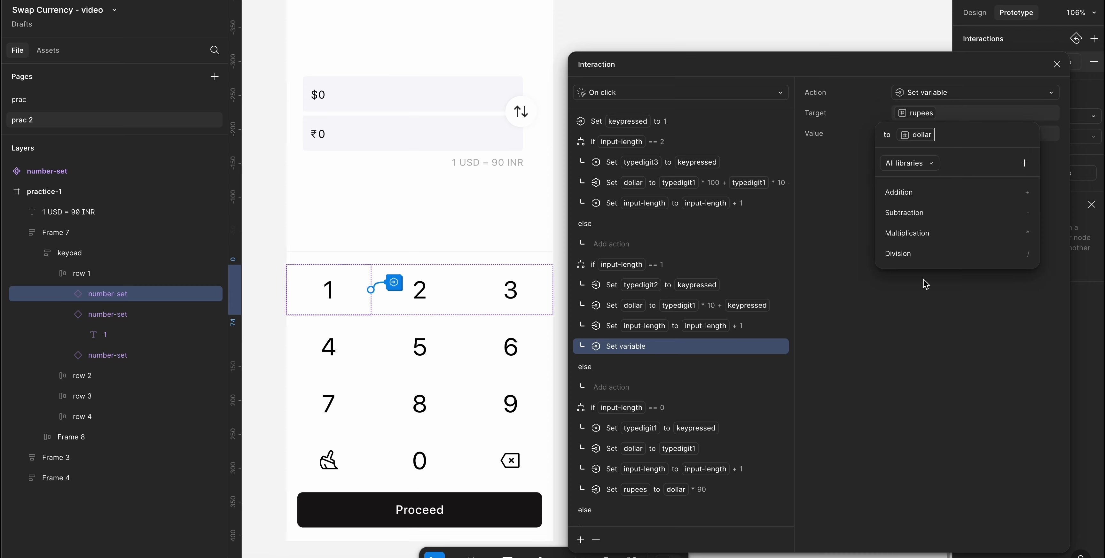
pyautogui.click(933, 233)
pyautogui.write('90')
pyautogui.press('Return')
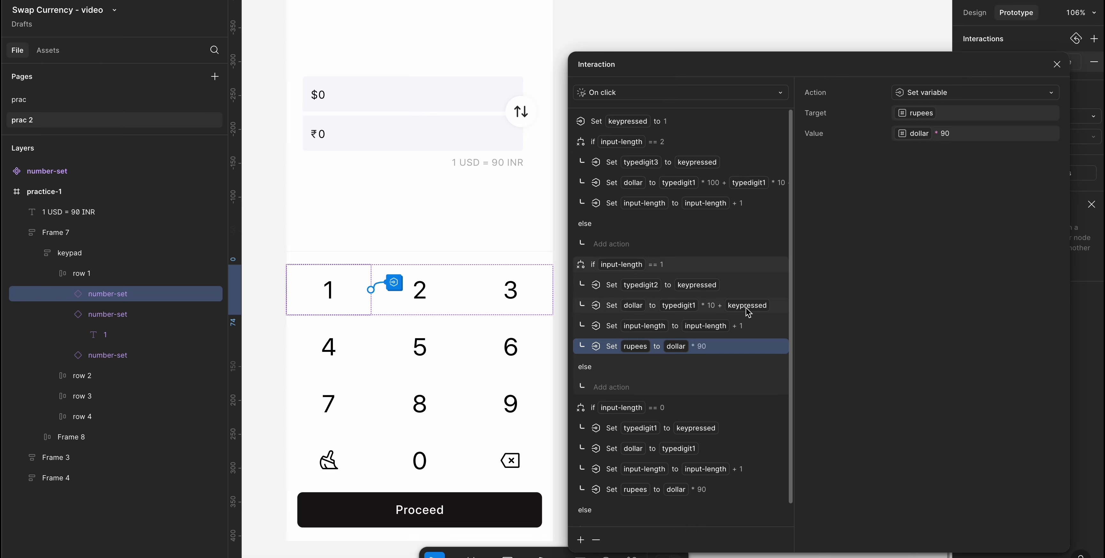
# - Add a Set variable action to the end of the input-length == 2 block that sets rupees to dollar * 90
pyautogui.click(764, 204)
pyautogui.click(582, 540)
pyautogui.click(578, 514)
pyautogui.scroll(-3, 954, 308)
pyautogui.click(955, 308)
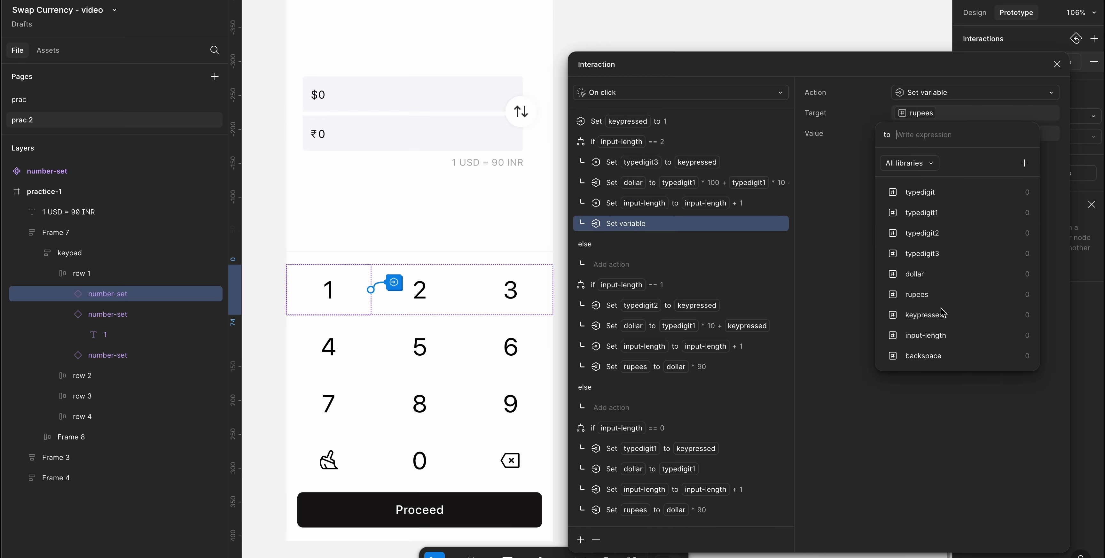
pyautogui.click(937, 279)
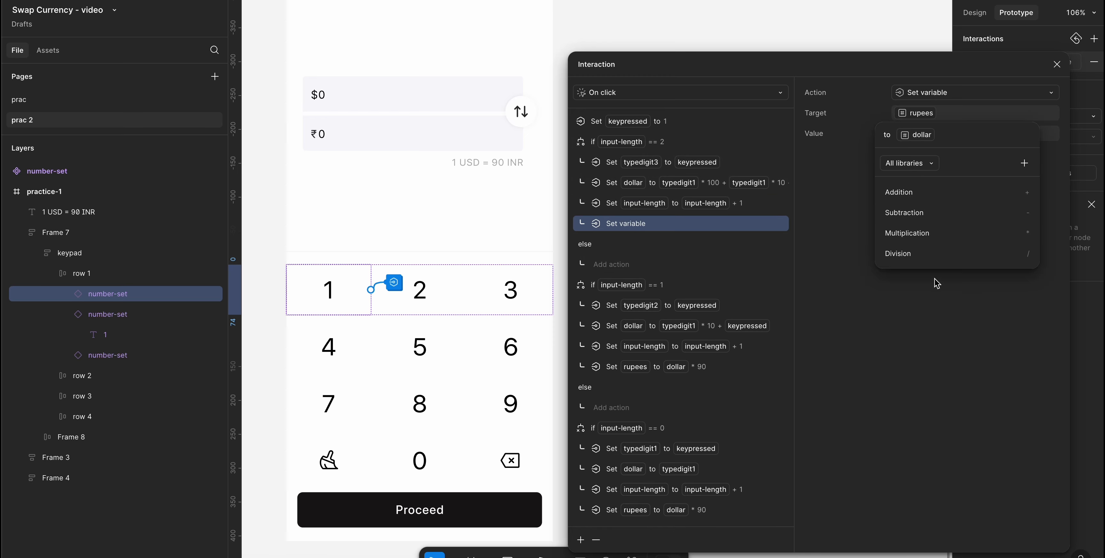
pyautogui.click(940, 234)
pyautogui.write('90')
pyautogui.press('Return')
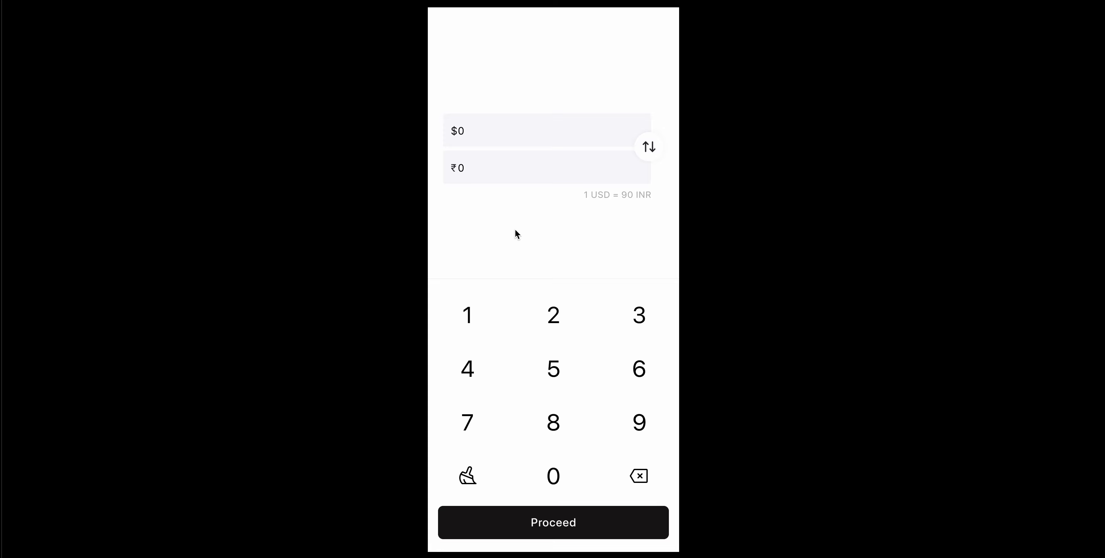
# - Test the 1 key in the prototype preview and swap the currency fields back and forth
pyautogui.click(468, 316)
pyautogui.click(469, 322)
pyautogui.click(648, 146)
pyautogui.click(648, 146)
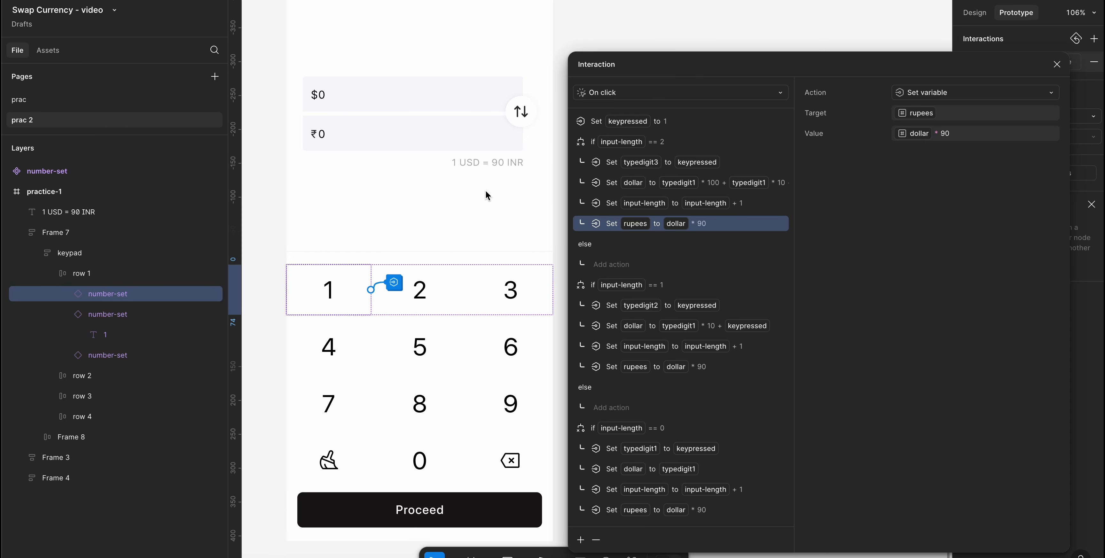
# - Copy the 1 key's click interaction onto the 2 and 3 keys
pyautogui.click(1057, 64)
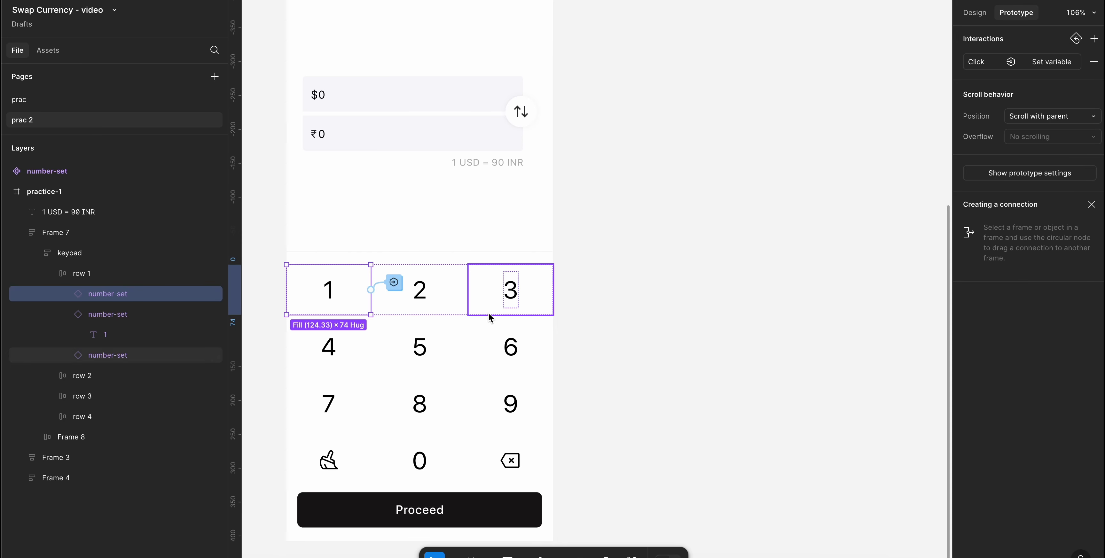
pyautogui.click(395, 282)
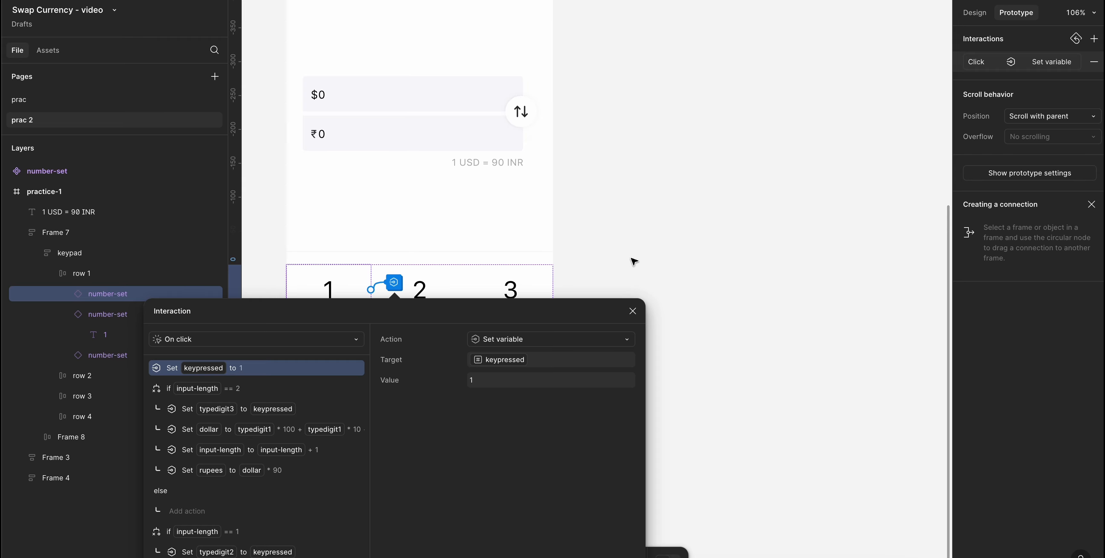
pyautogui.click(434, 281)
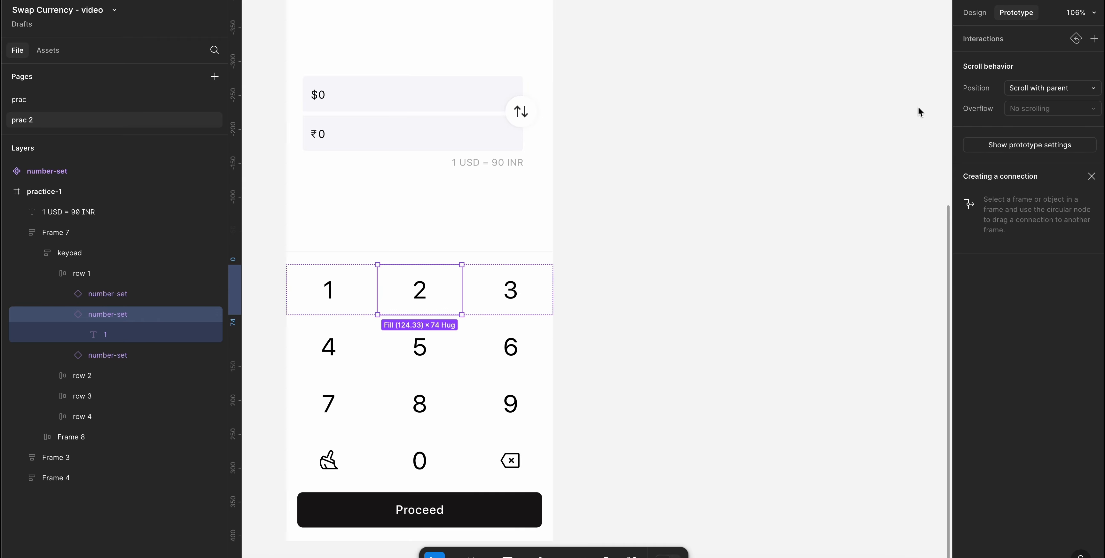
pyautogui.click(504, 294)
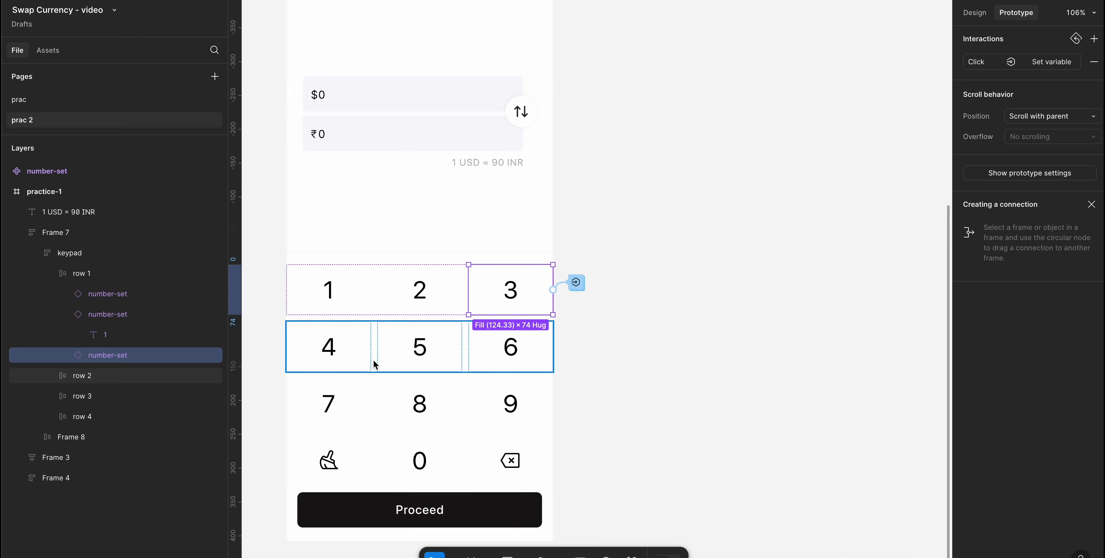
# - Expand keypad rows 2, 3 and 4 in the layer tree and select the 4 key
pyautogui.click(382, 347)
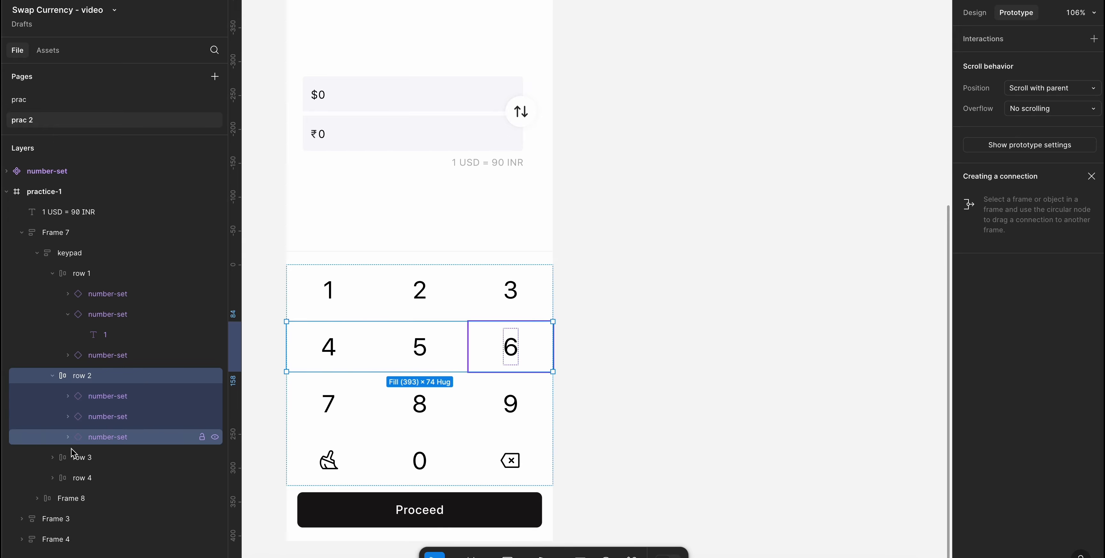
pyautogui.click(52, 458)
pyautogui.scroll(-1, 52, 454)
pyautogui.click(53, 509)
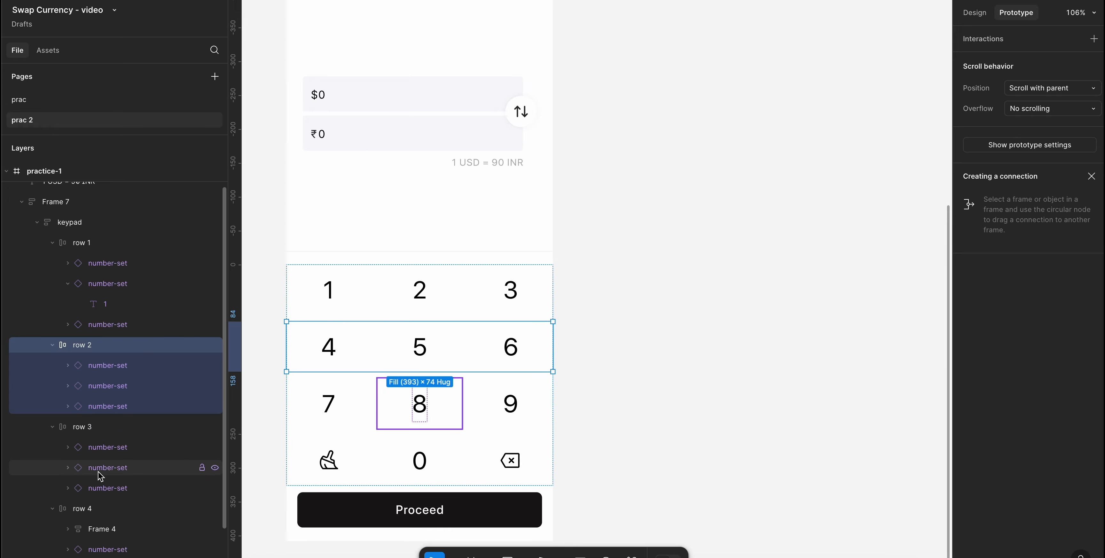
pyautogui.scroll(-2, 165, 476)
pyautogui.click(143, 331)
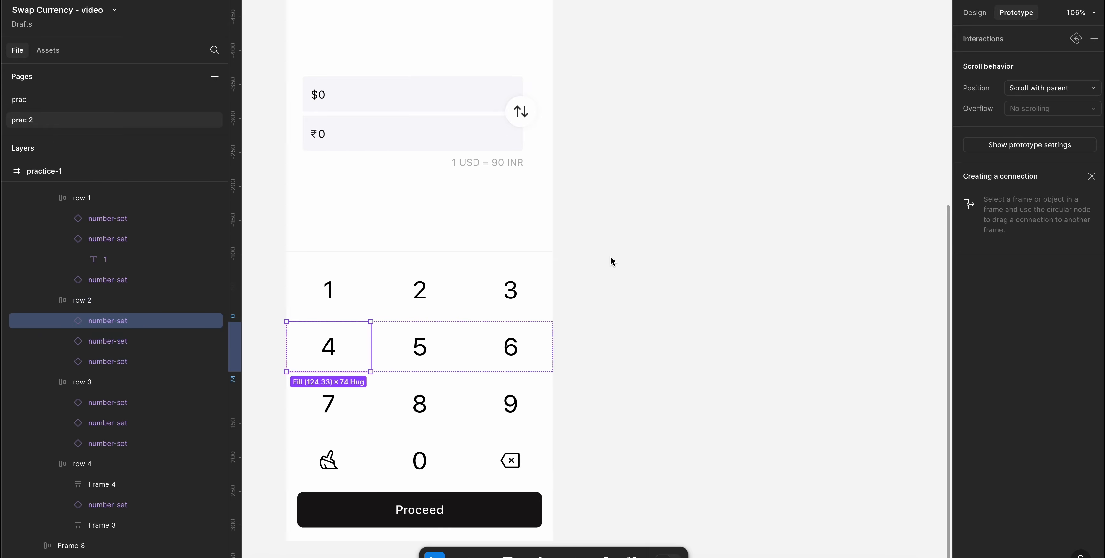
pyautogui.hscroll(-2, 612, 259)
pyautogui.scroll(-1, 612, 259)
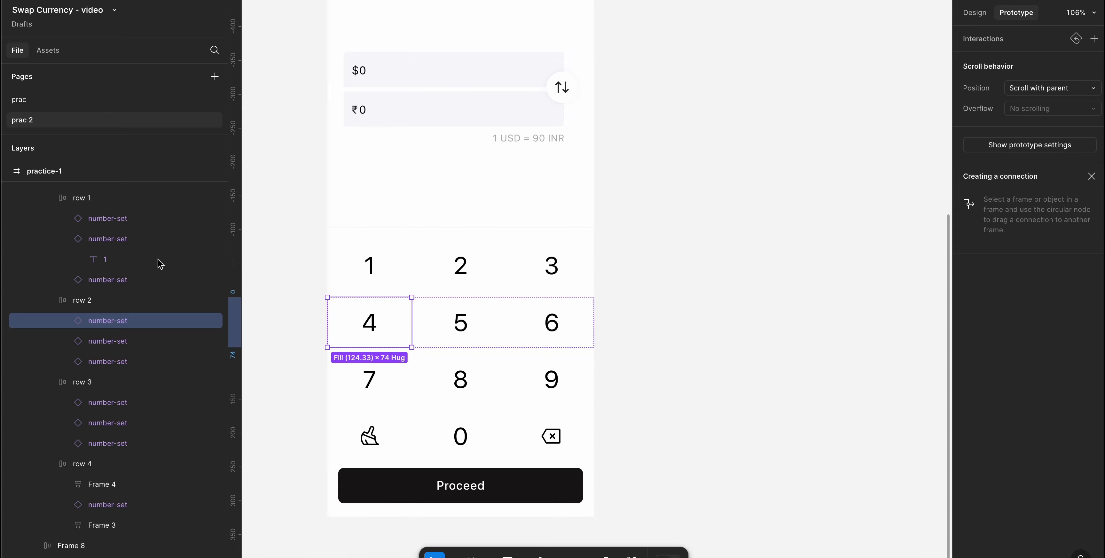
# - Set keypressed to 2 in the 2 key's click interaction
pyautogui.click(130, 239)
pyautogui.click(1053, 64)
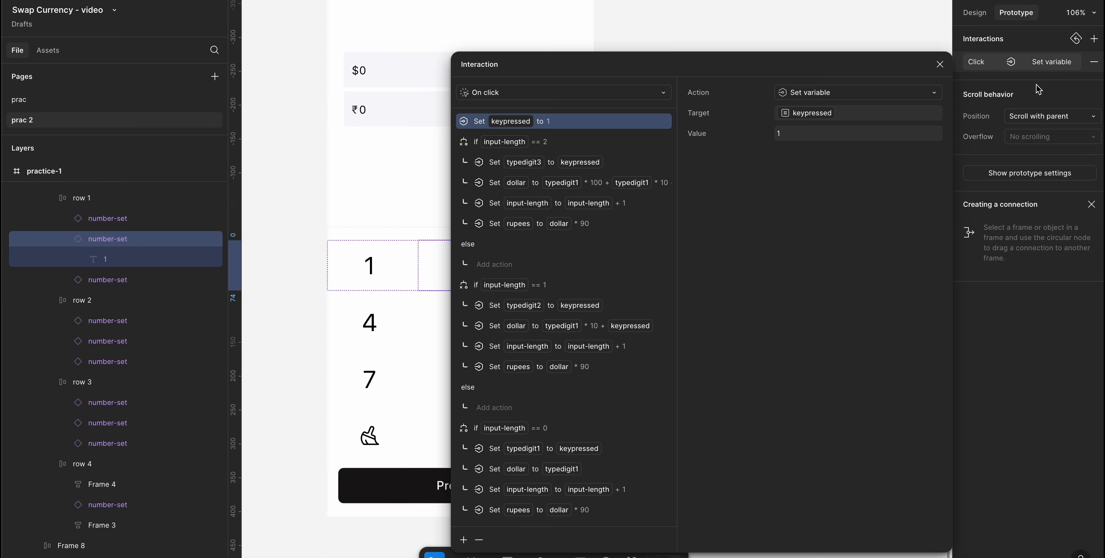
pyautogui.click(797, 133)
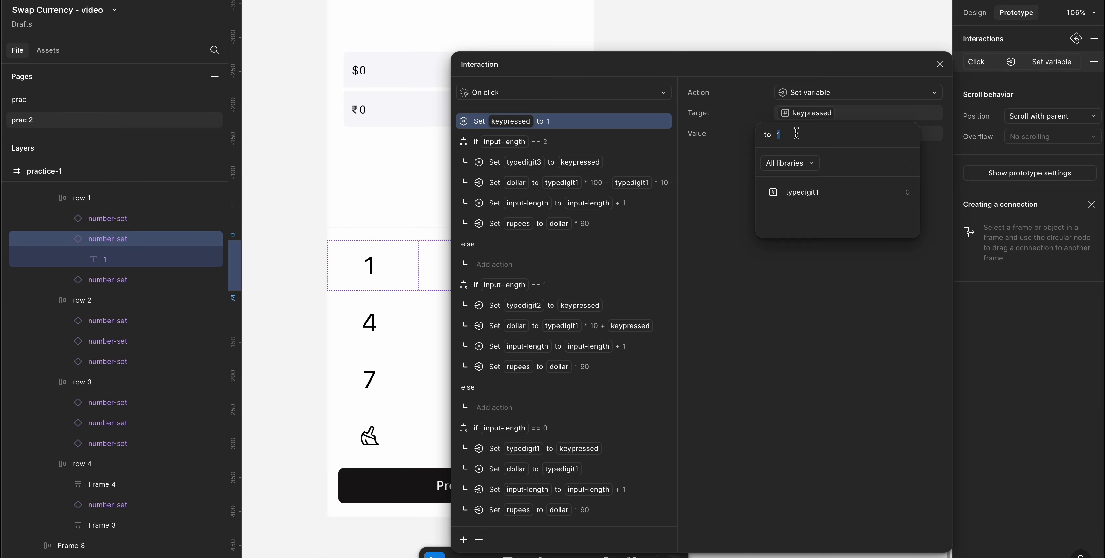
pyautogui.write('2')
pyautogui.press('Return')
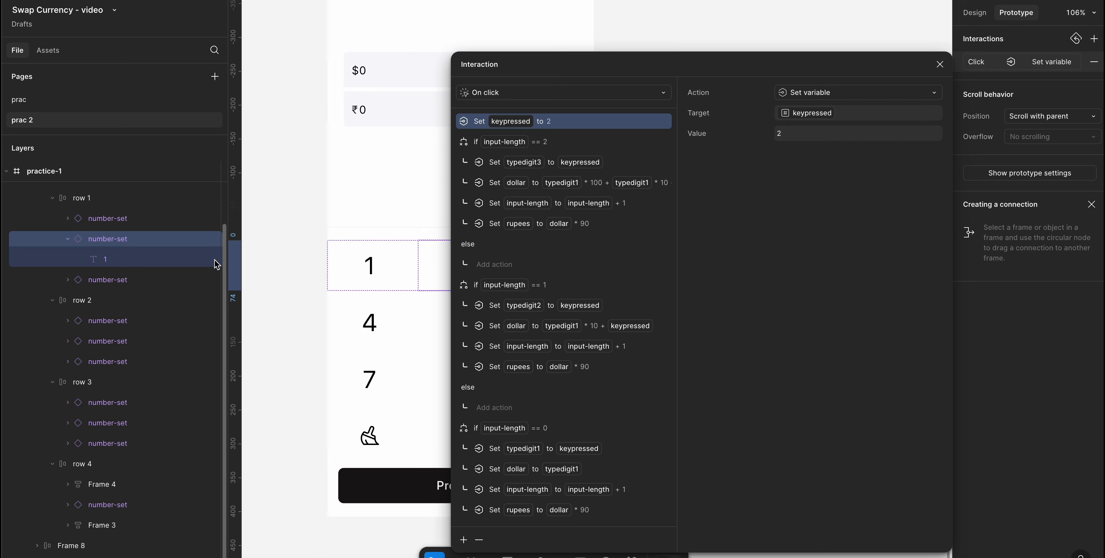
# - Set keypressed to 3 in the 3 key's click interaction
pyautogui.click(118, 258)
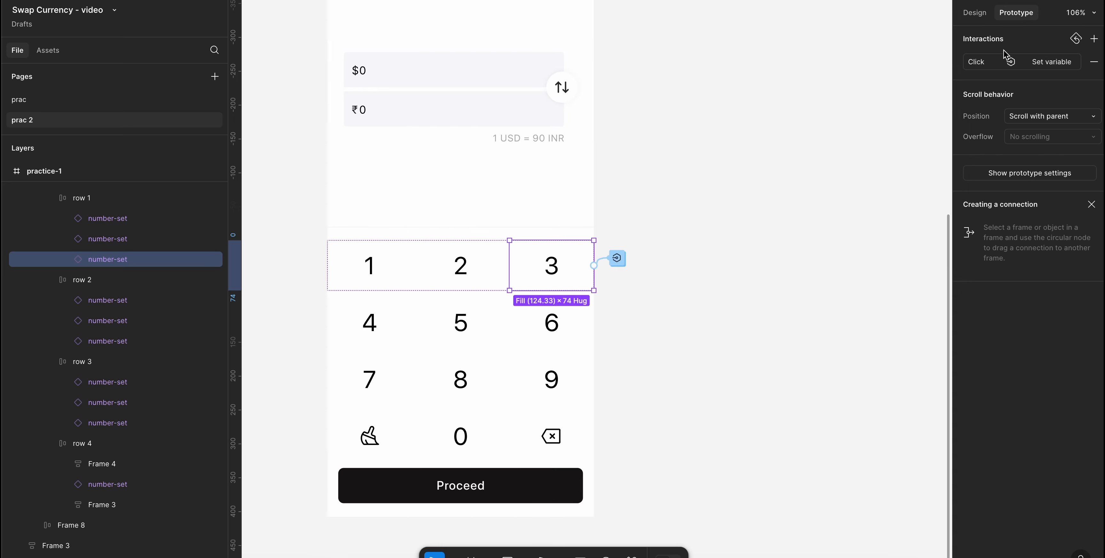
pyautogui.click(1038, 63)
pyautogui.click(794, 135)
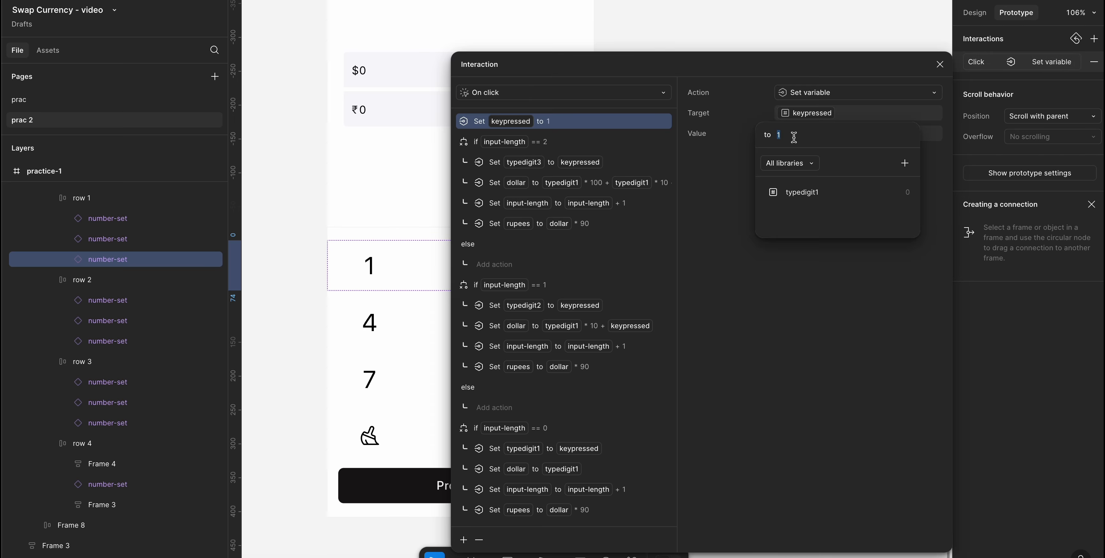
pyautogui.write('3')
pyautogui.press('Return')
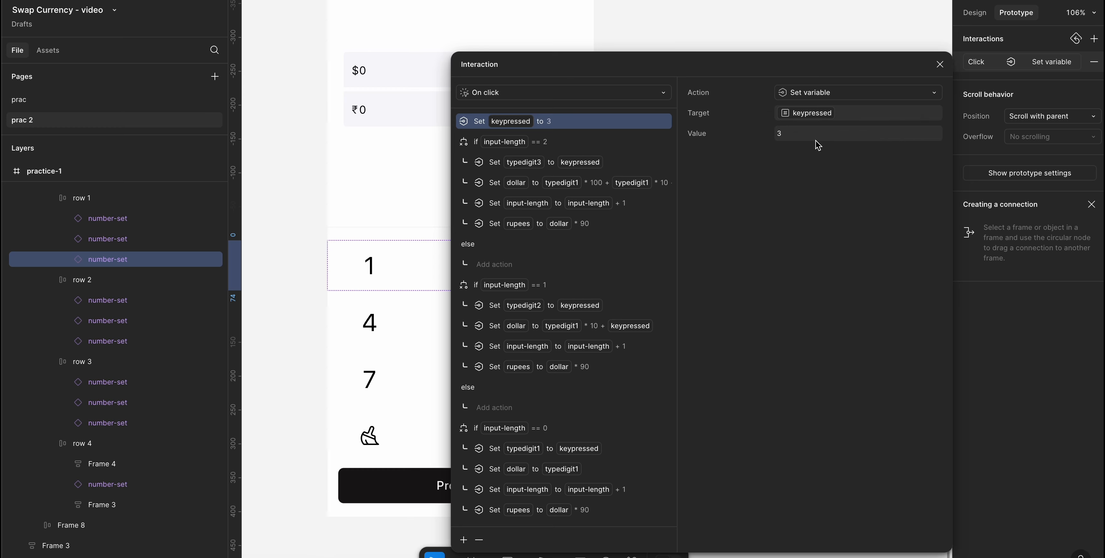
# - Paste the copied click interaction onto each of the keys 4 to 9 and the 0 key
pyautogui.click(136, 301)
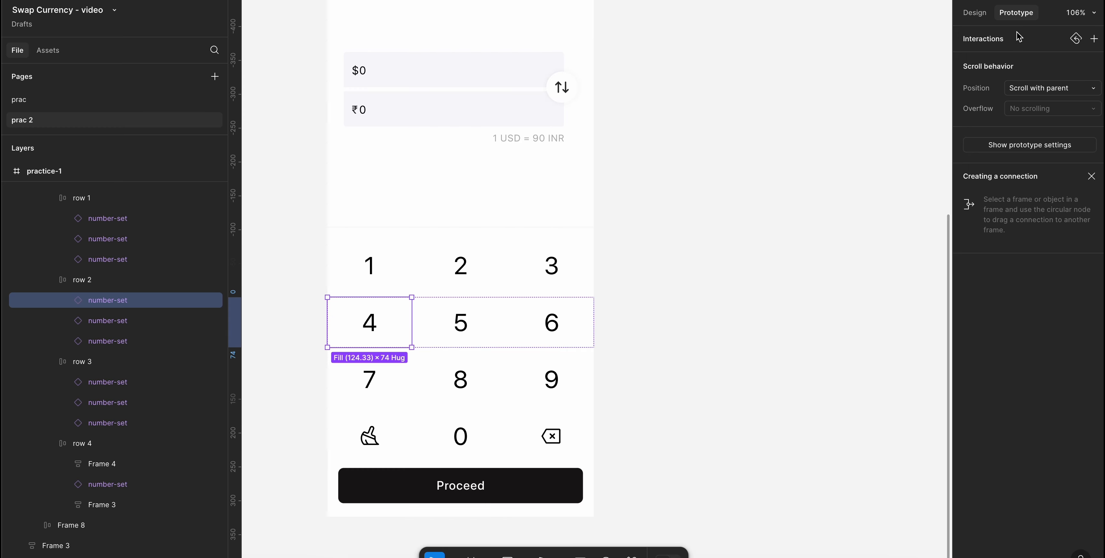
pyautogui.click(145, 326)
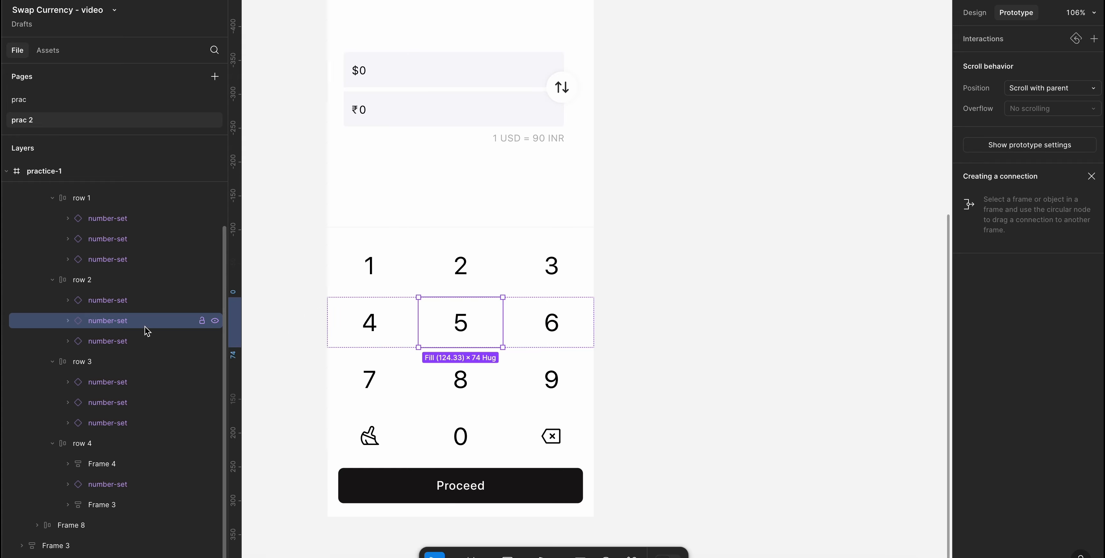
pyautogui.click(145, 302)
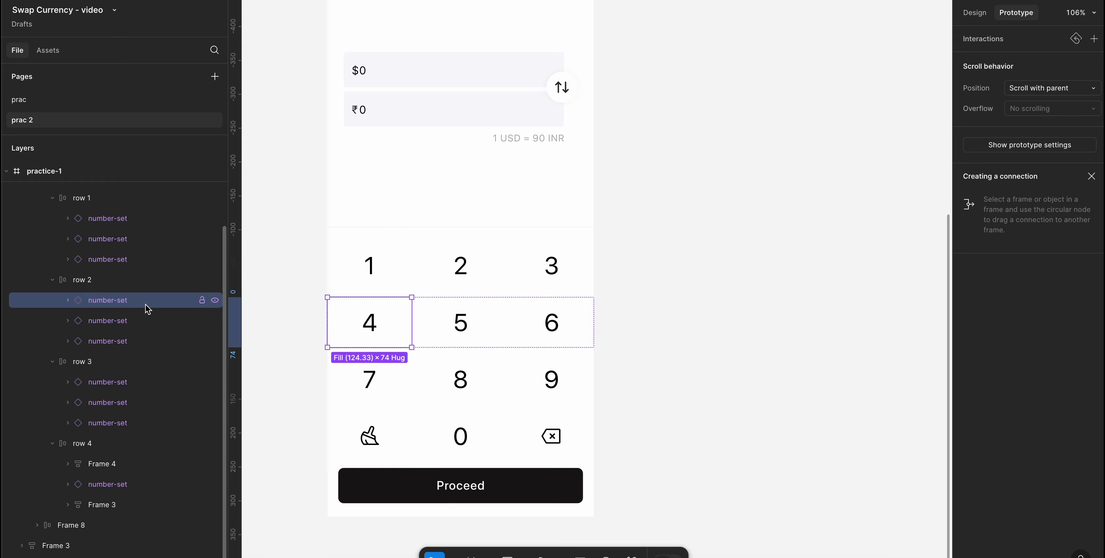
pyautogui.click(143, 322)
pyautogui.click(142, 342)
pyautogui.click(138, 382)
pyautogui.click(136, 403)
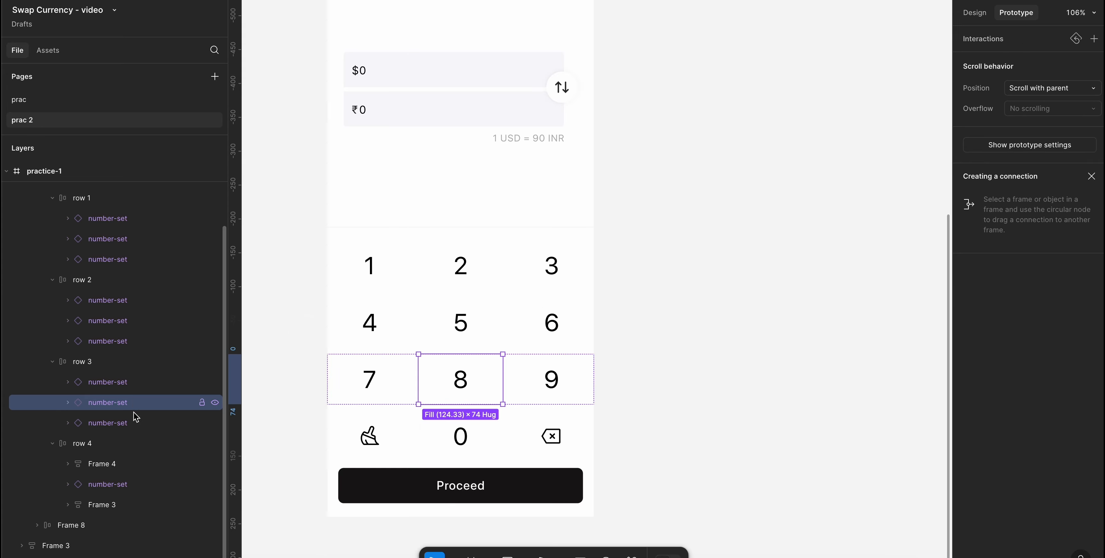
pyautogui.click(135, 423)
pyautogui.click(139, 486)
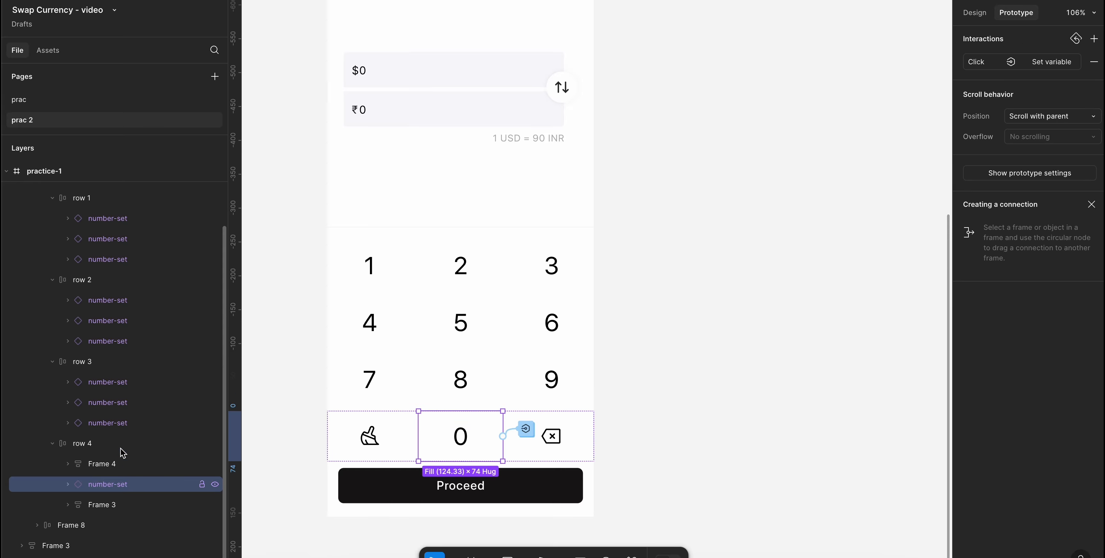
# - Set keypressed to 4 in the 4 key's click interaction
pyautogui.click(148, 302)
pyautogui.click(1039, 62)
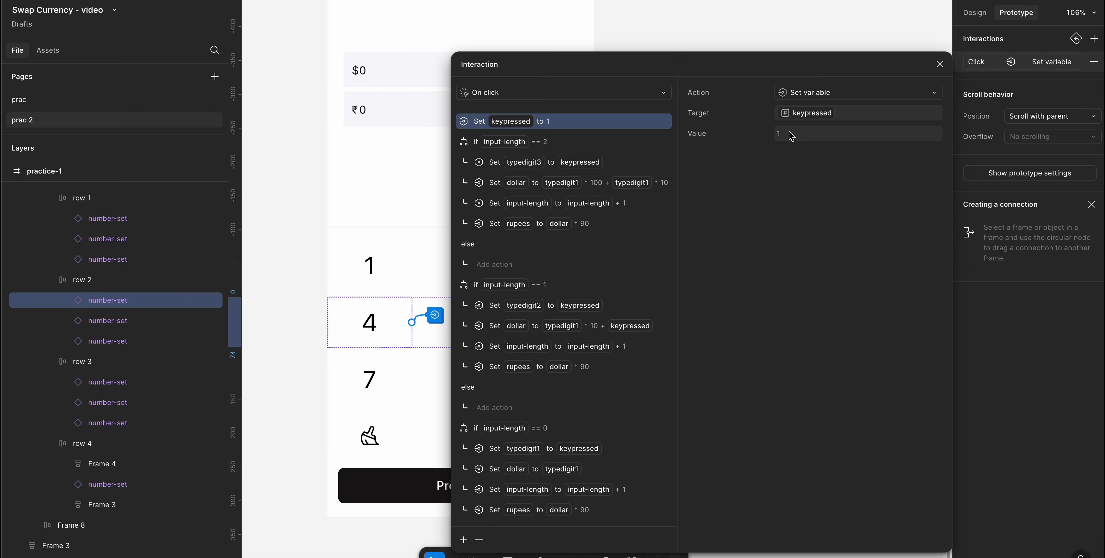
pyautogui.click(792, 136)
pyautogui.write('4')
pyautogui.press('Return')
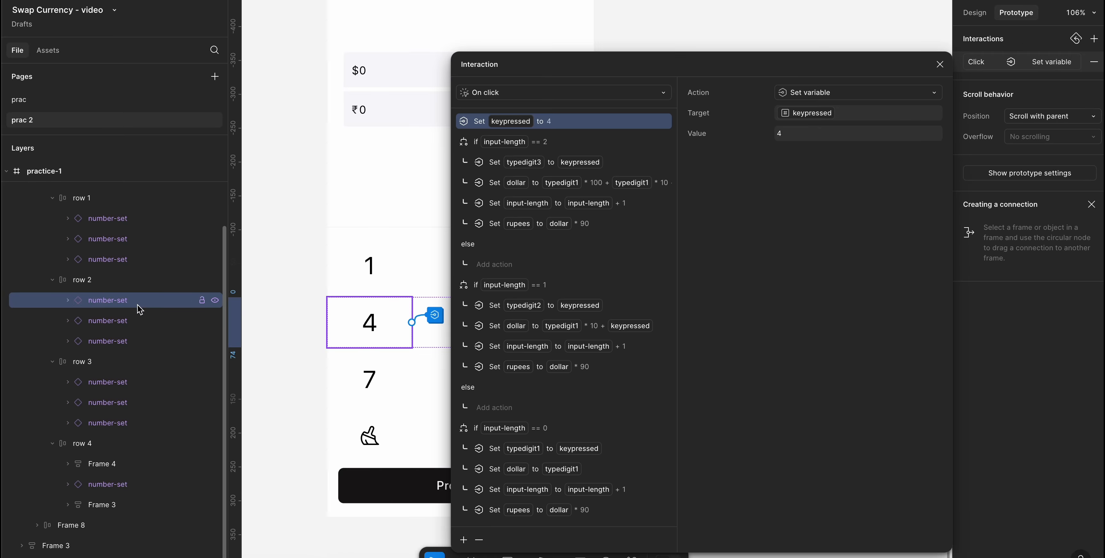
# - Set keypressed to 5 in the 5 key's click interaction
pyautogui.click(137, 321)
pyautogui.click(1052, 63)
pyautogui.click(798, 138)
pyautogui.write('5')
pyautogui.press('Return')
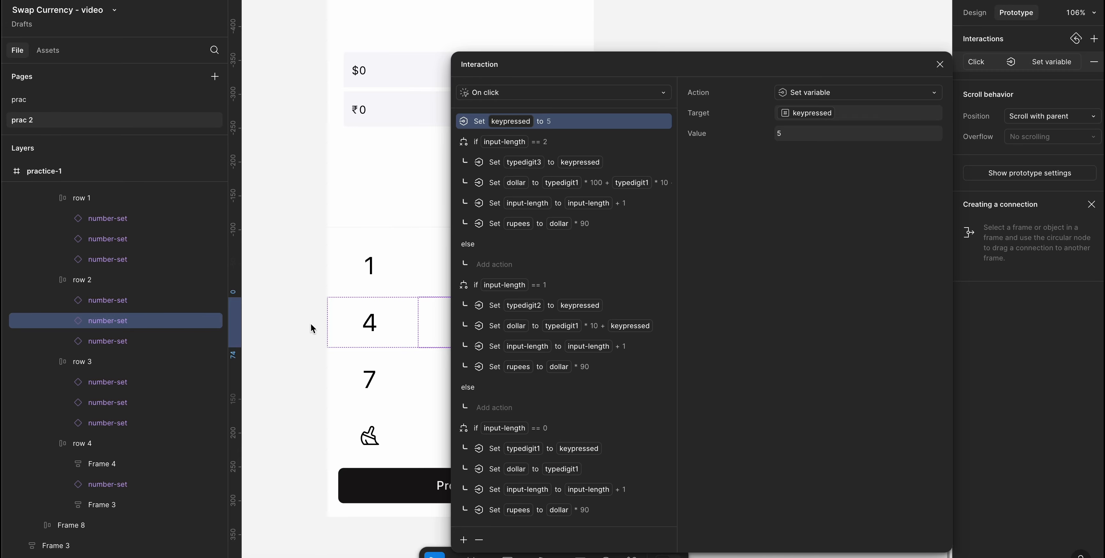
# - Set keypressed to 6 in the 6 key's click interaction
pyautogui.click(124, 345)
pyautogui.click(1052, 64)
pyautogui.click(809, 136)
pyautogui.write('6')
pyautogui.press('Return')
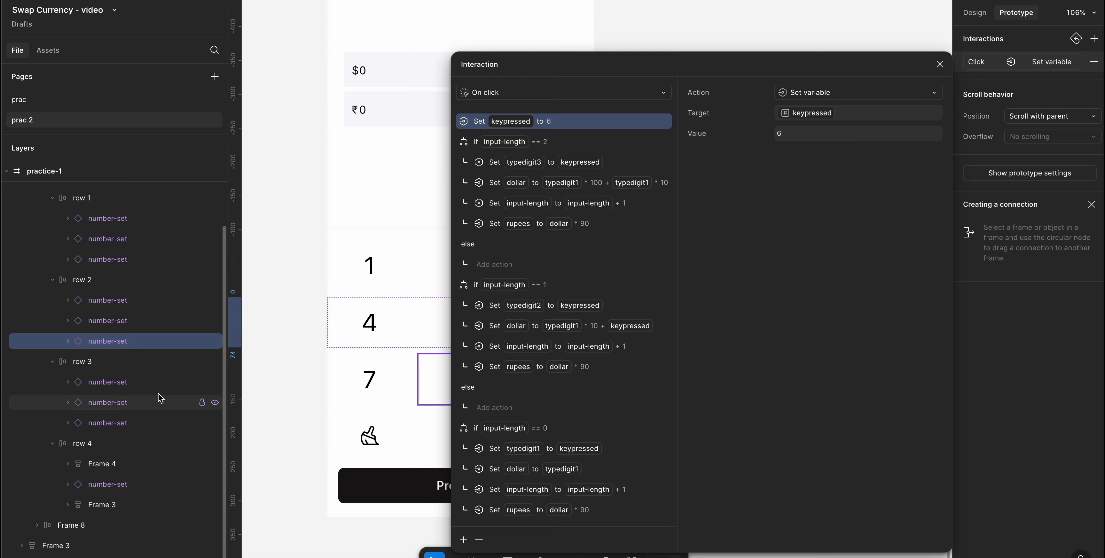
# - Set keypressed to 6 in the 7 key's click interaction
pyautogui.click(124, 382)
pyautogui.click(1052, 63)
pyautogui.click(794, 136)
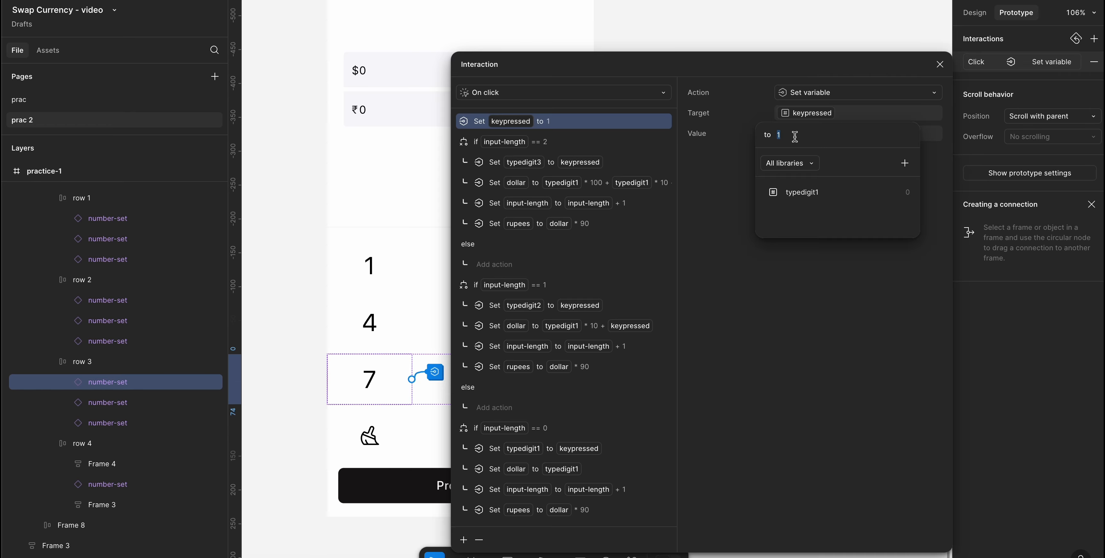
pyautogui.write('7')
pyautogui.press('Return')
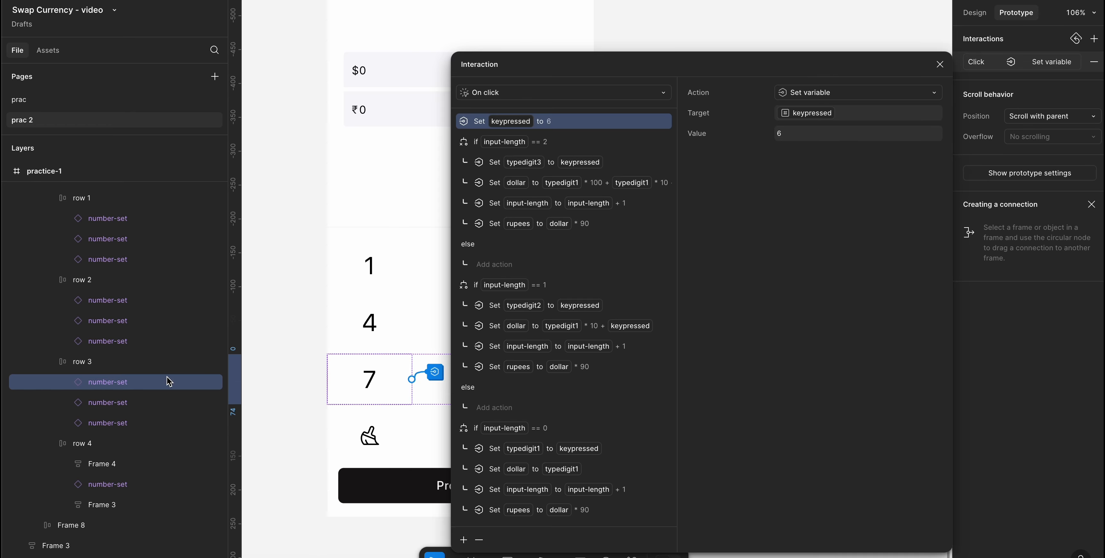
# - Set keypressed to 8 in the 8 key's click interaction
pyautogui.click(126, 402)
pyautogui.click(1077, 59)
pyautogui.click(802, 138)
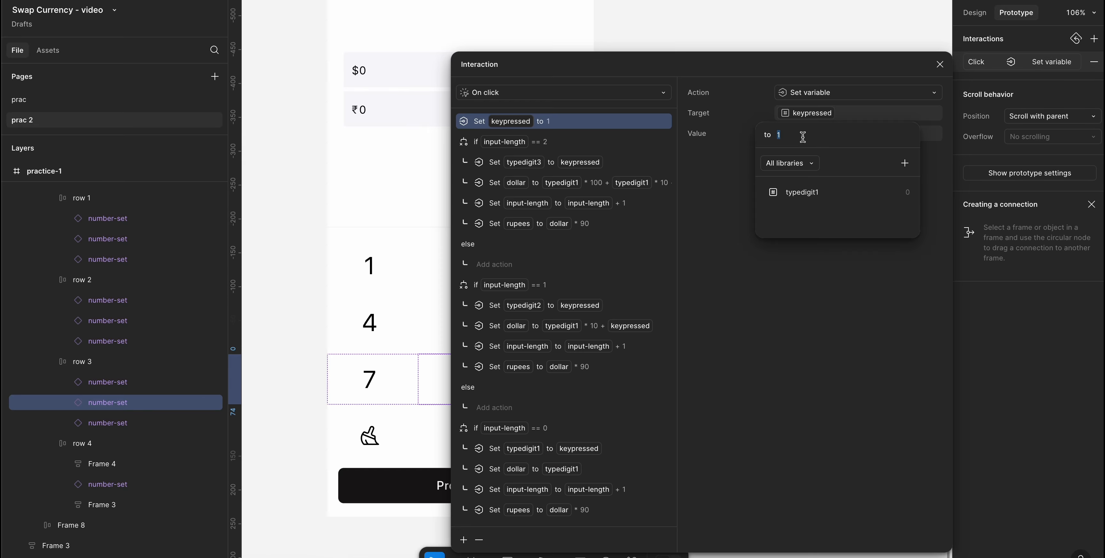
pyautogui.write('8')
pyautogui.press('Return')
# - Open the keypressed value for editing in the 9 key's click interaction
pyautogui.click(128, 423)
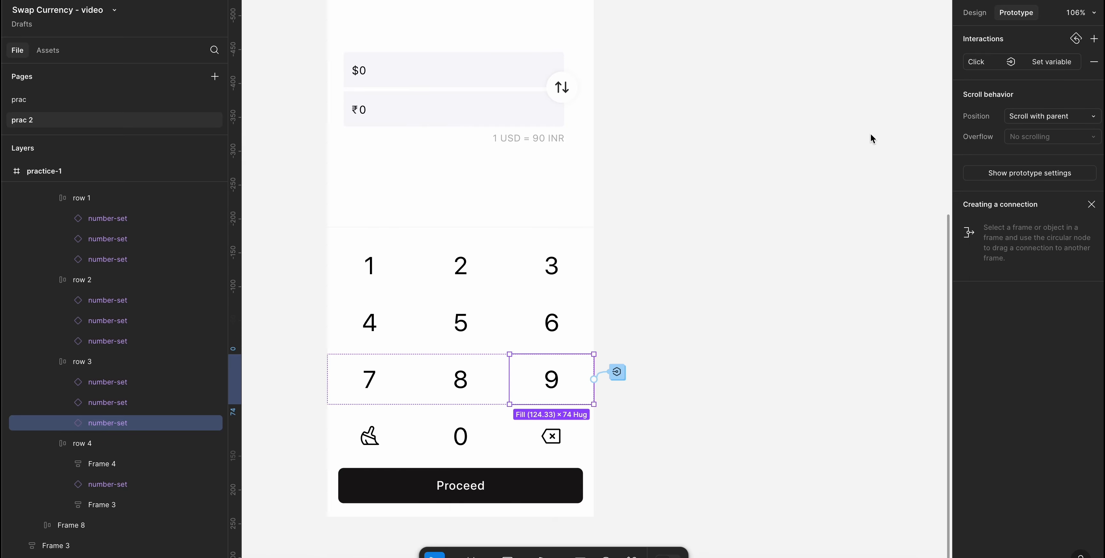
pyautogui.click(1038, 69)
pyautogui.click(820, 135)
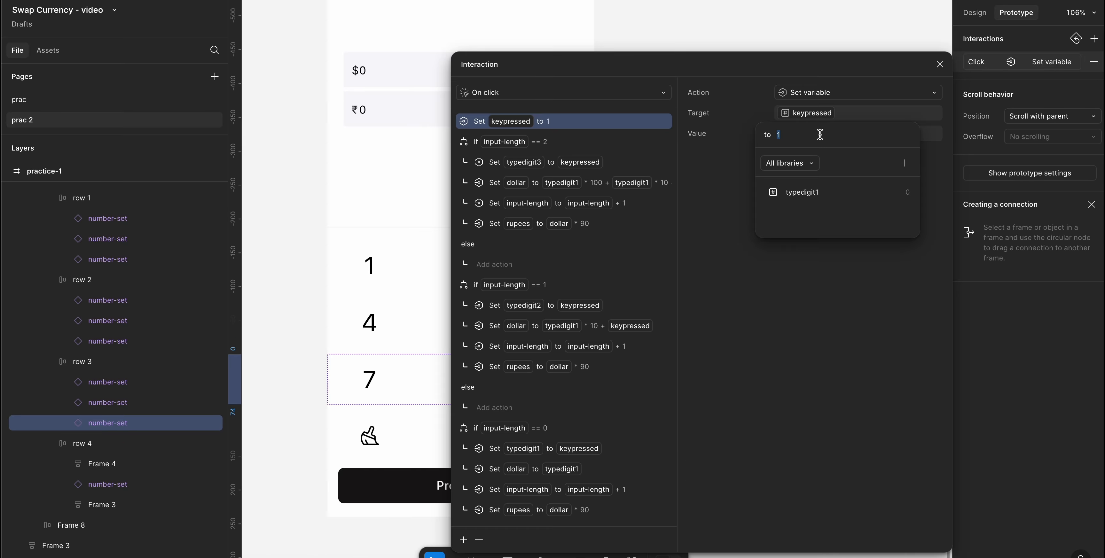
# - Set the click action's keypressed value to 9 for the last key in row 3 and to 0 for the number key in row 4
pyautogui.write('9')
pyautogui.press('Return')
pyautogui.click(125, 484)
pyautogui.click(1038, 64)
pyautogui.click(820, 134)
pyautogui.write('0')
pyautogui.press('Return')
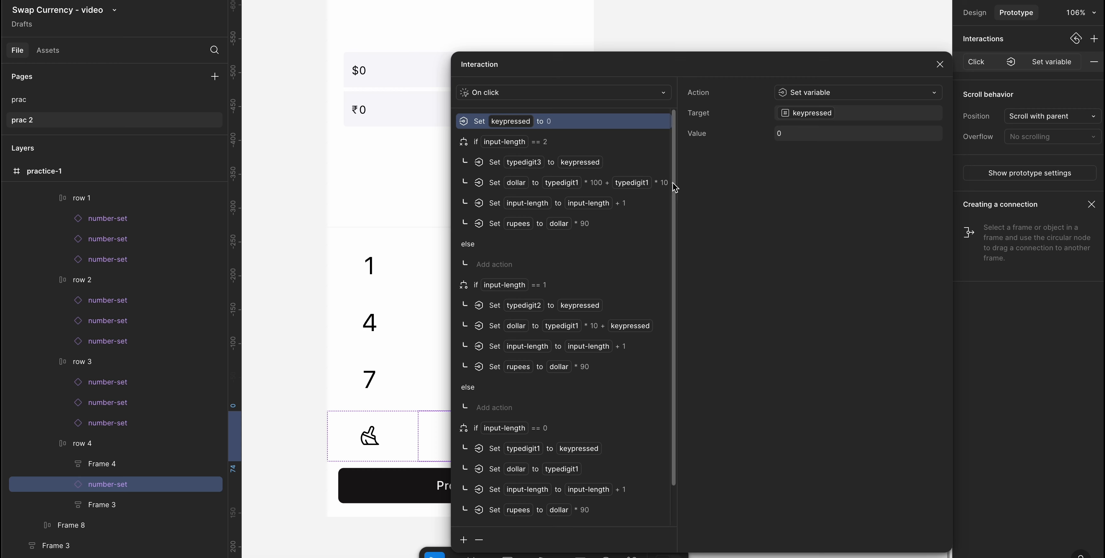
# - Restart the prototype preview and test the keypad with the entries 222 and 456, restarting between them
pyautogui.click(538, 1)
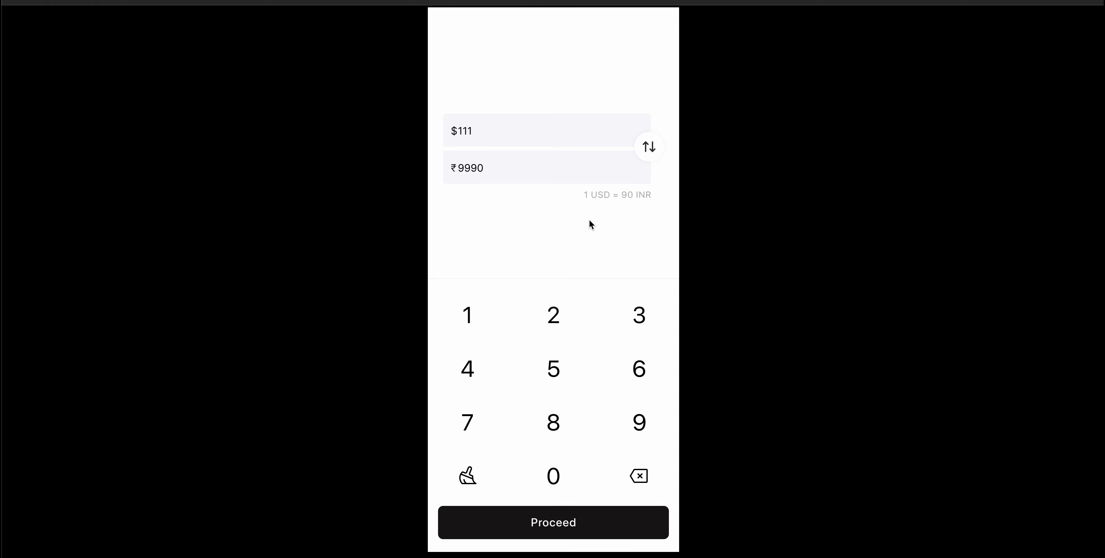
pyautogui.press('r')
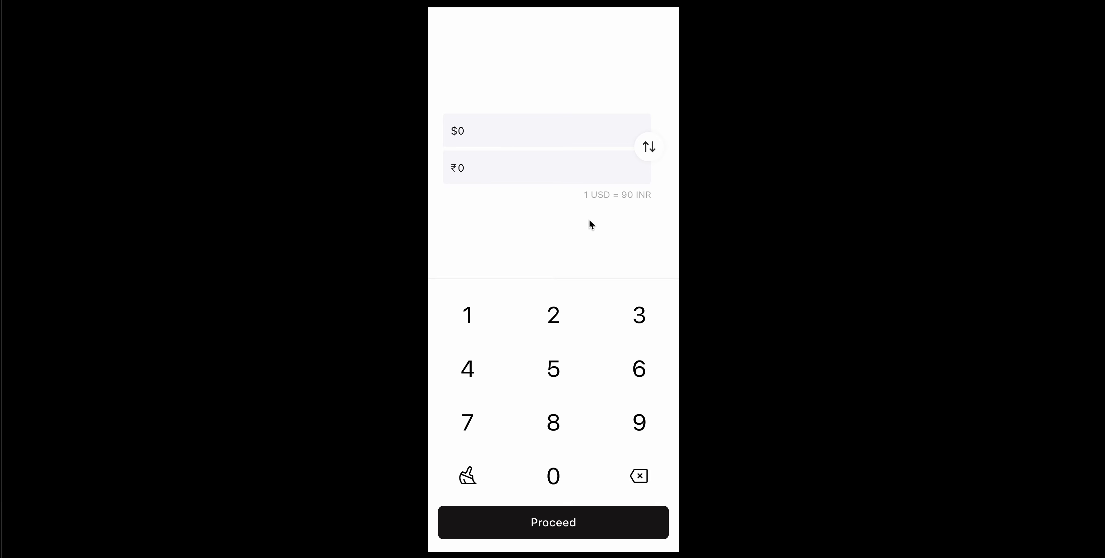
pyautogui.click(556, 323)
pyautogui.click(556, 323)
pyautogui.click(556, 323)
pyautogui.press('r')
pyautogui.click(467, 375)
pyautogui.click(553, 371)
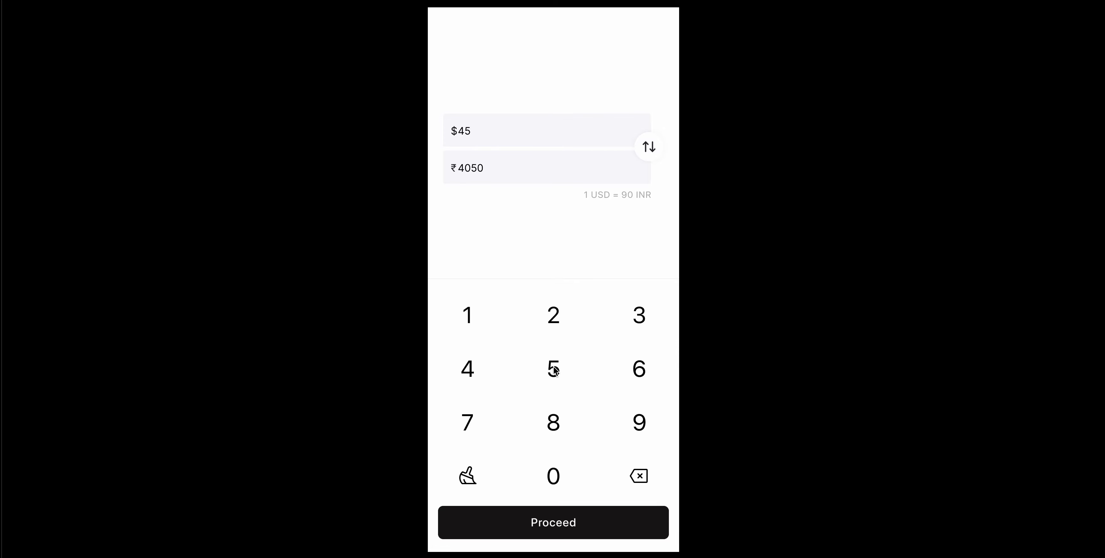
pyautogui.click(643, 372)
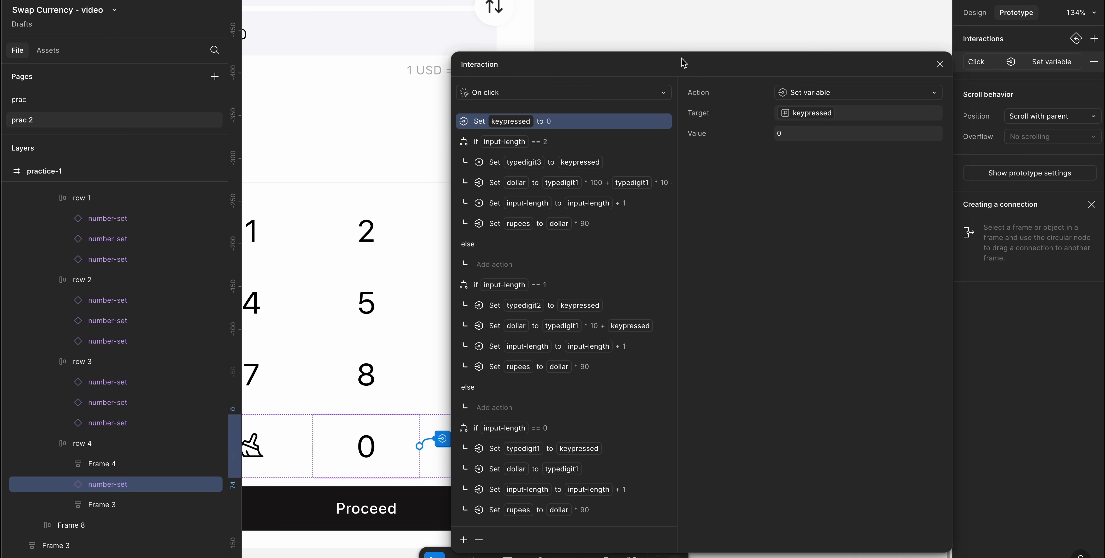
# - Test the three-digit entry 111 in the prototype preview and return to the design file
pyautogui.moveTo(683, 63); pyautogui.dragTo(683, 45)
pyautogui.scroll(-5, 392, 272)
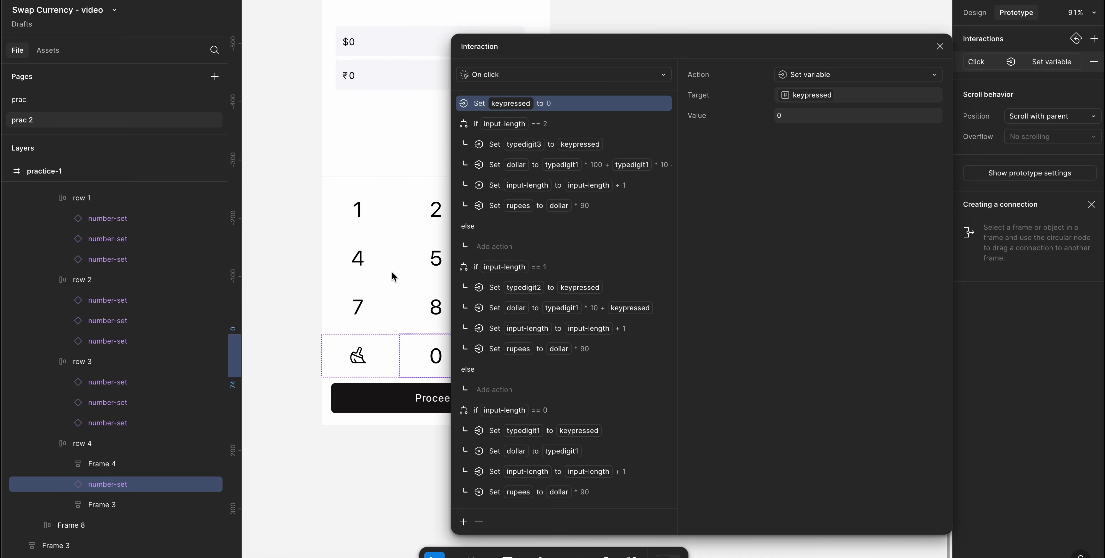
pyautogui.hscroll(5, 392, 272)
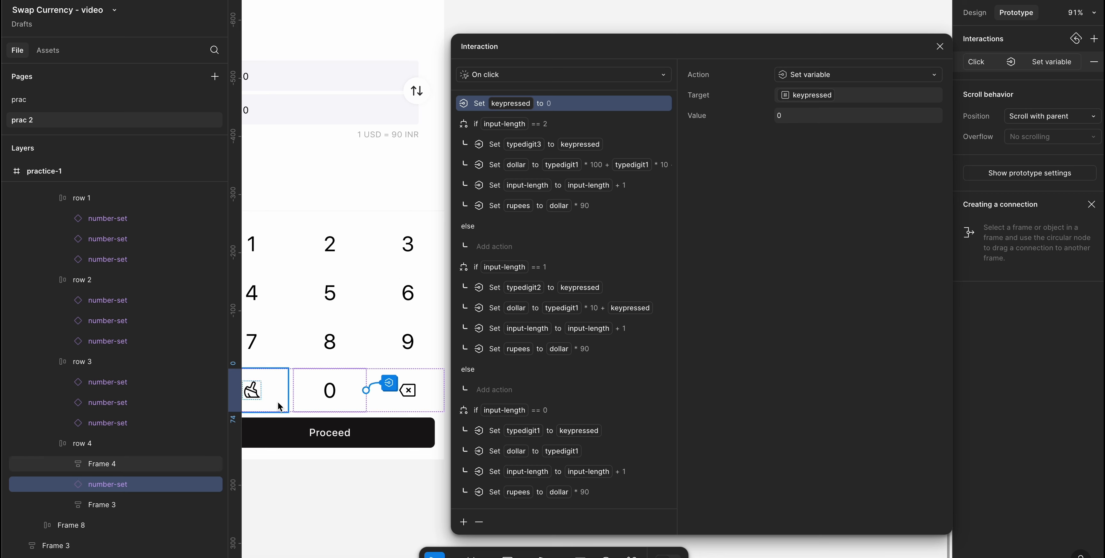
pyautogui.hscroll(-3, 277, 402)
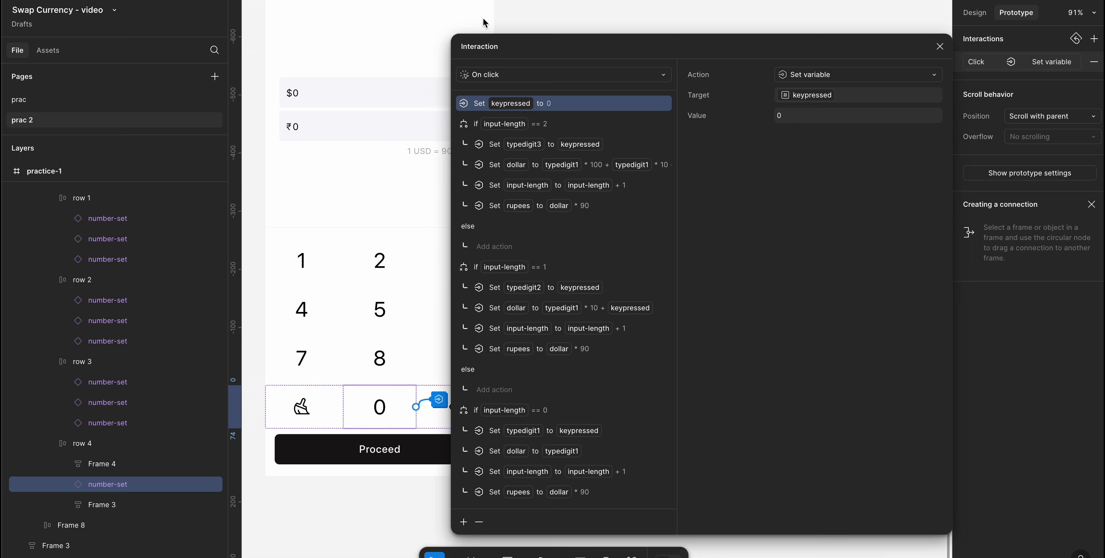
pyautogui.click(477, 1)
pyautogui.click(468, 317)
pyautogui.click(468, 320)
pyautogui.click(468, 319)
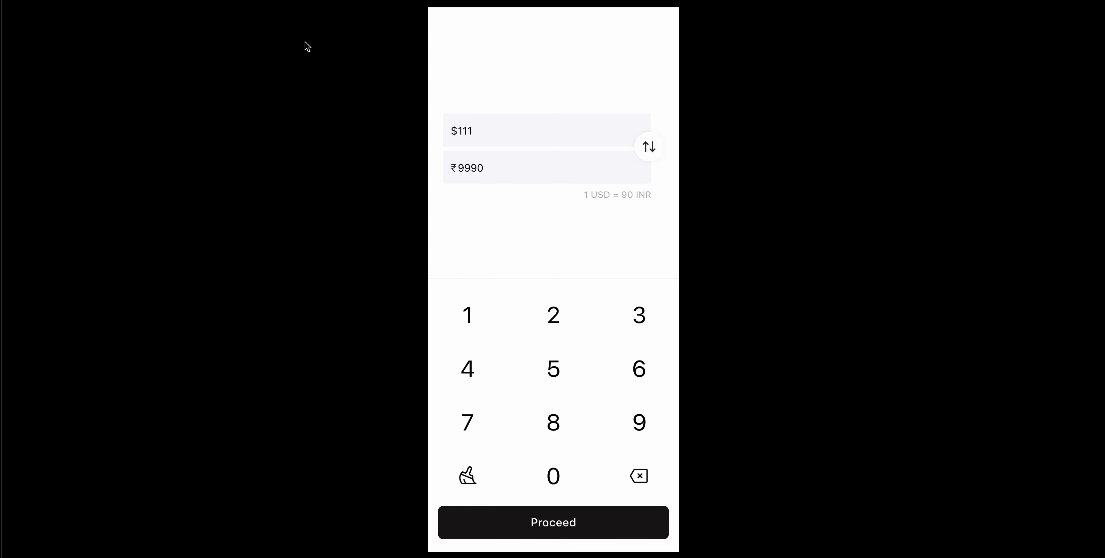
pyautogui.click(423, 2)
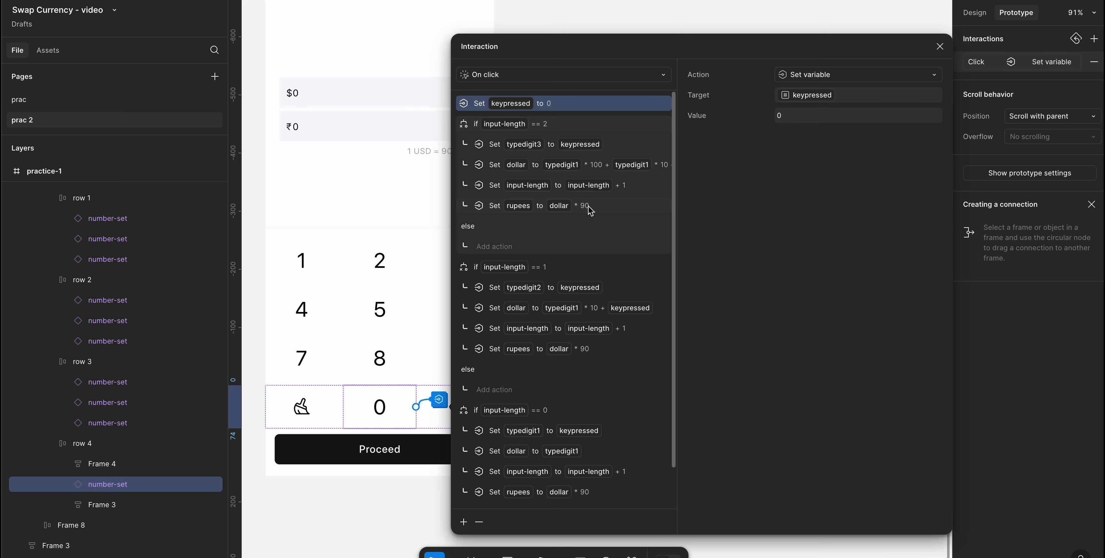
# - Add an on-click interaction to the broom key in row 4 that sets the variable input-length to 0
pyautogui.moveTo(688, 50); pyautogui.dragTo(706, 27)
pyautogui.click(307, 409)
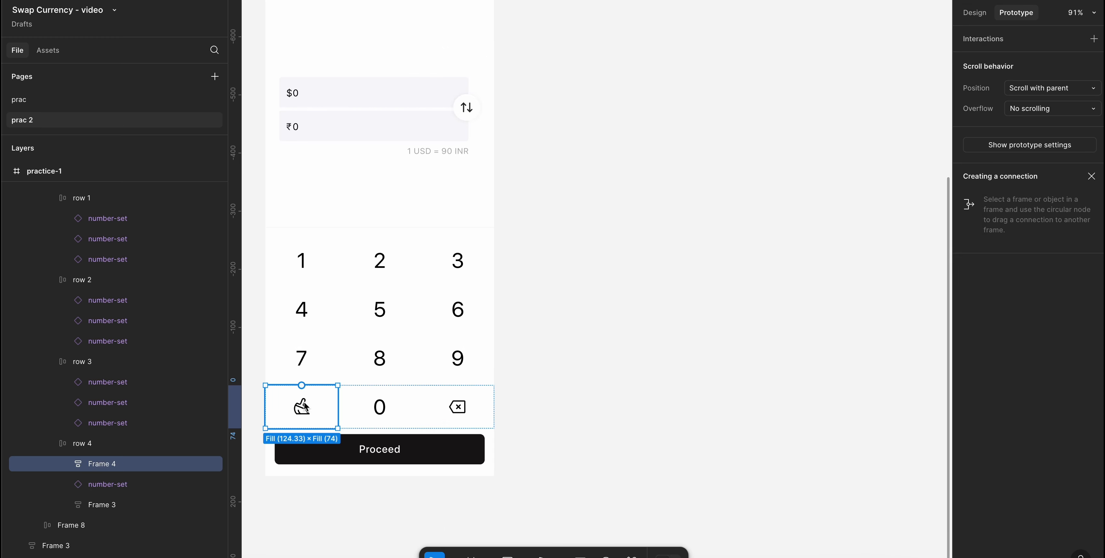
pyautogui.click(1094, 39)
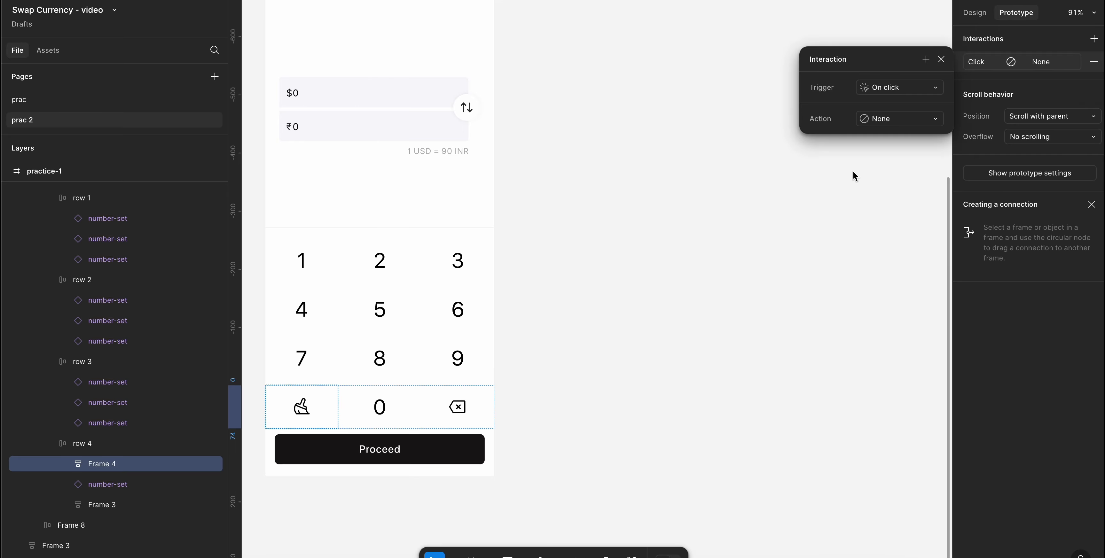
pyautogui.click(899, 120)
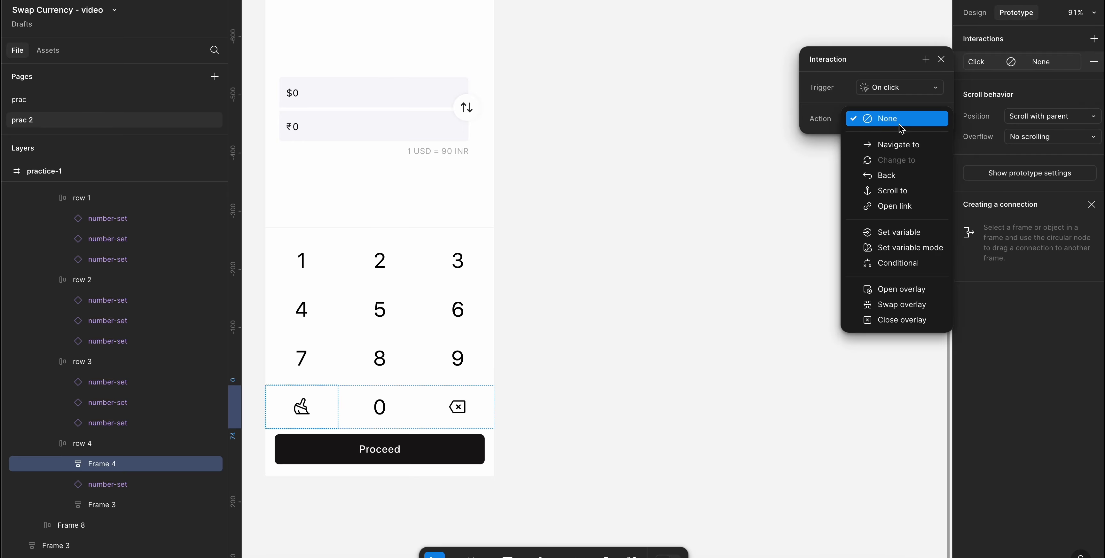
pyautogui.click(900, 232)
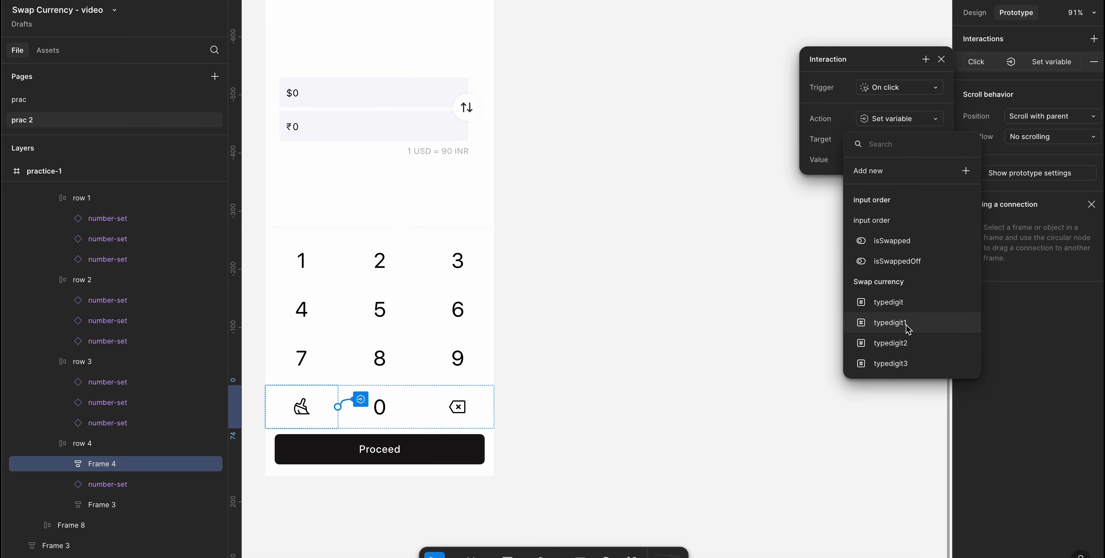
pyautogui.scroll(-5, 907, 325)
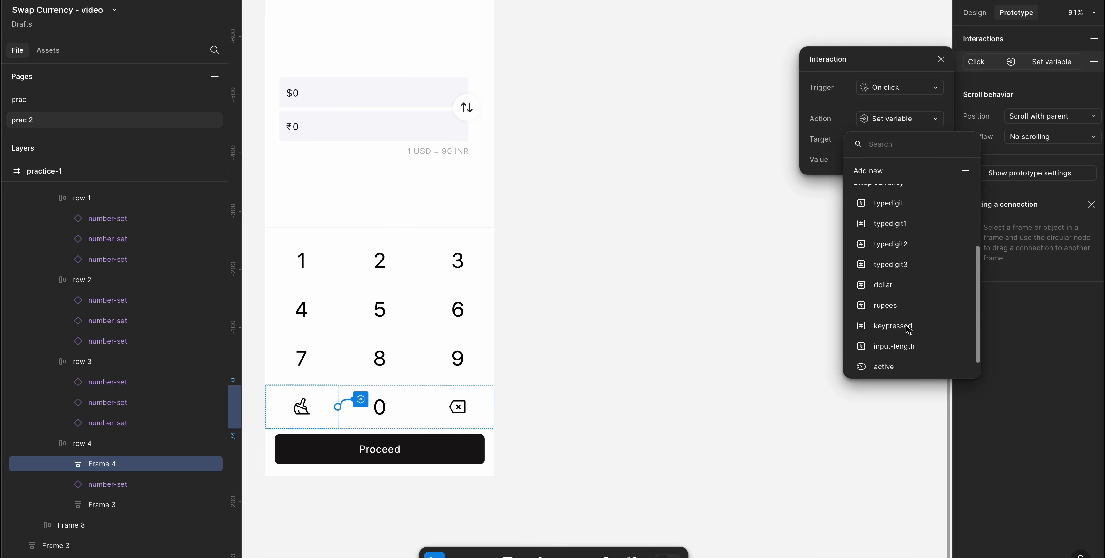
pyautogui.click(907, 326)
pyautogui.write('0')
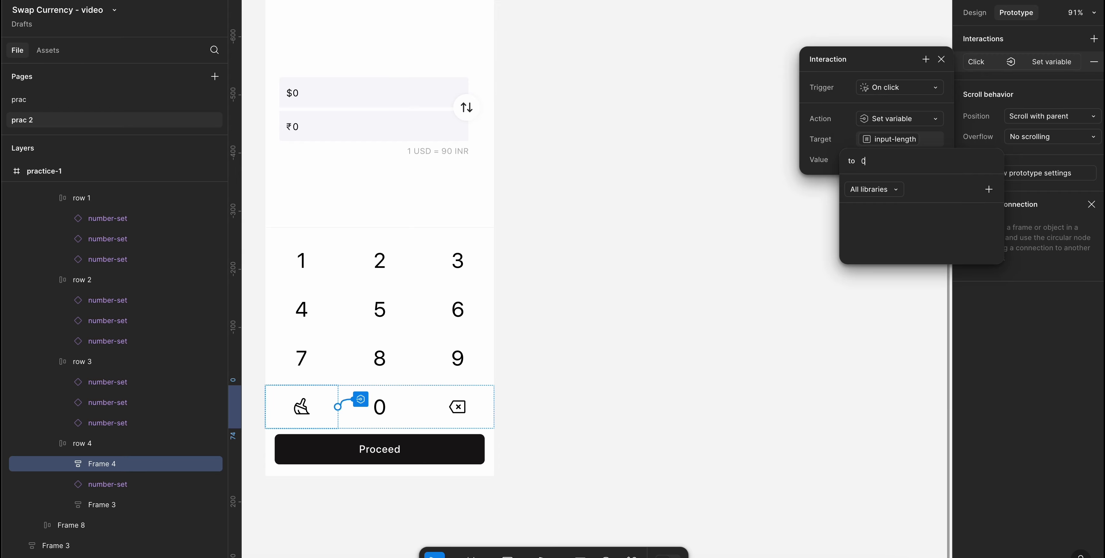
pyautogui.press('Return')
# - Add a second Set variable action to the broom key's click interaction, setting dollar to 0
pyautogui.hscroll(-3, 529, 333)
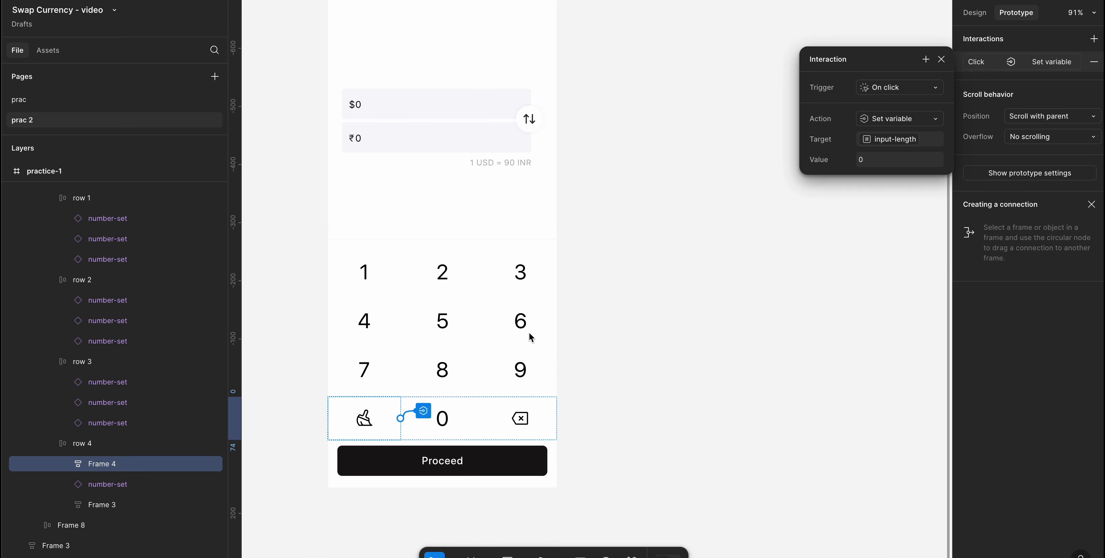
pyautogui.hscroll(-3, 531, 337)
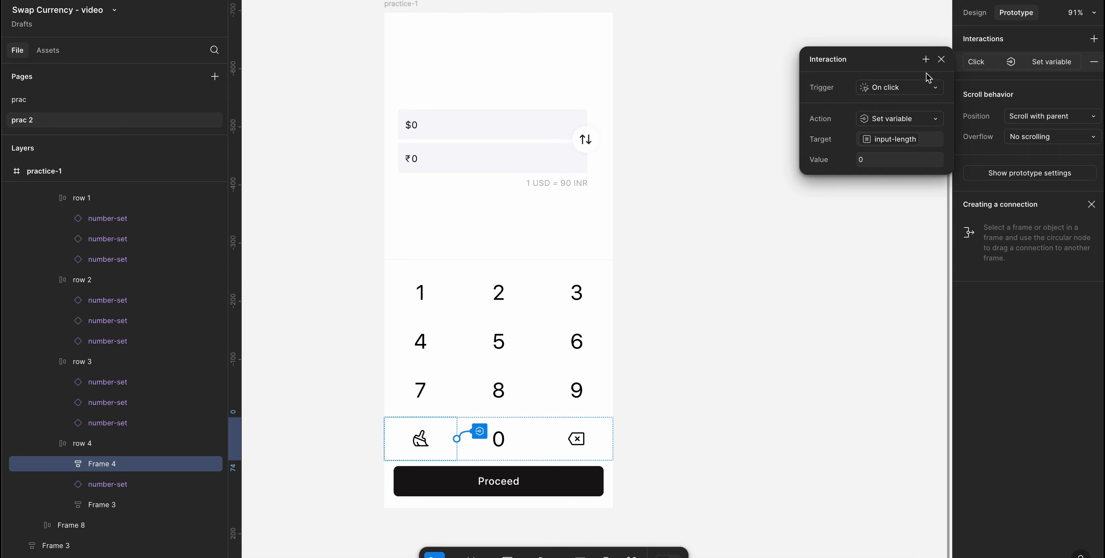
pyautogui.click(926, 59)
pyautogui.click(926, 210)
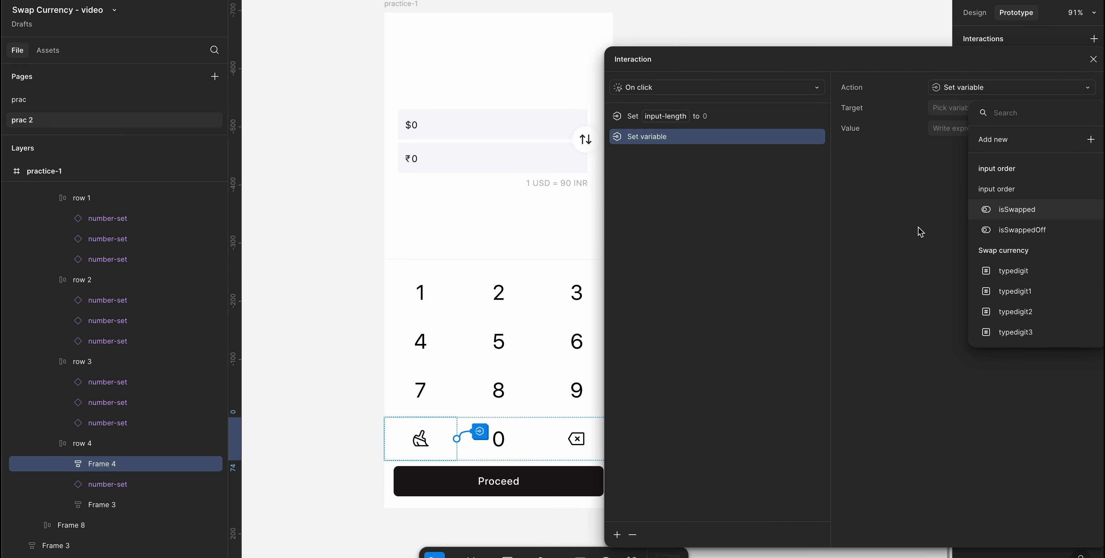
pyautogui.scroll(-3, 1041, 276)
pyautogui.click(1038, 264)
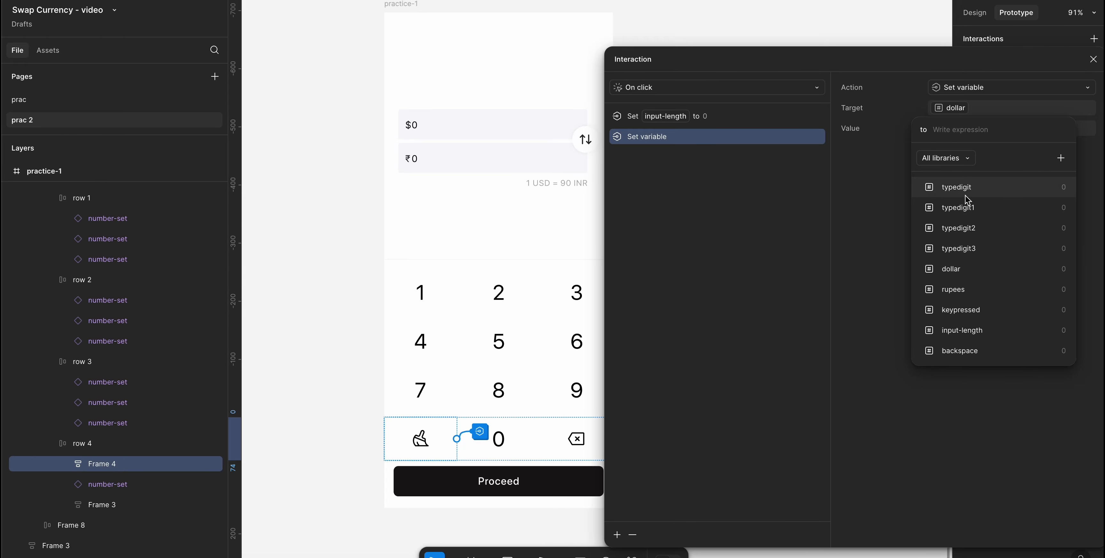
pyautogui.write('0')
pyautogui.press('Return')
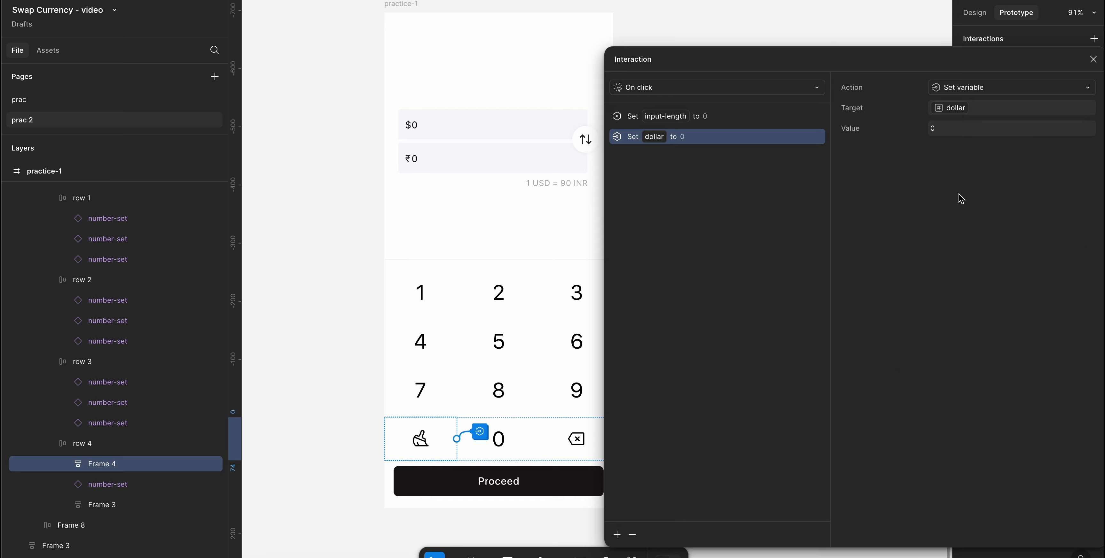
# - Add a third Set variable action to the broom key setting rupees to 0, review the actions, and close the interaction settings
pyautogui.click(617, 535)
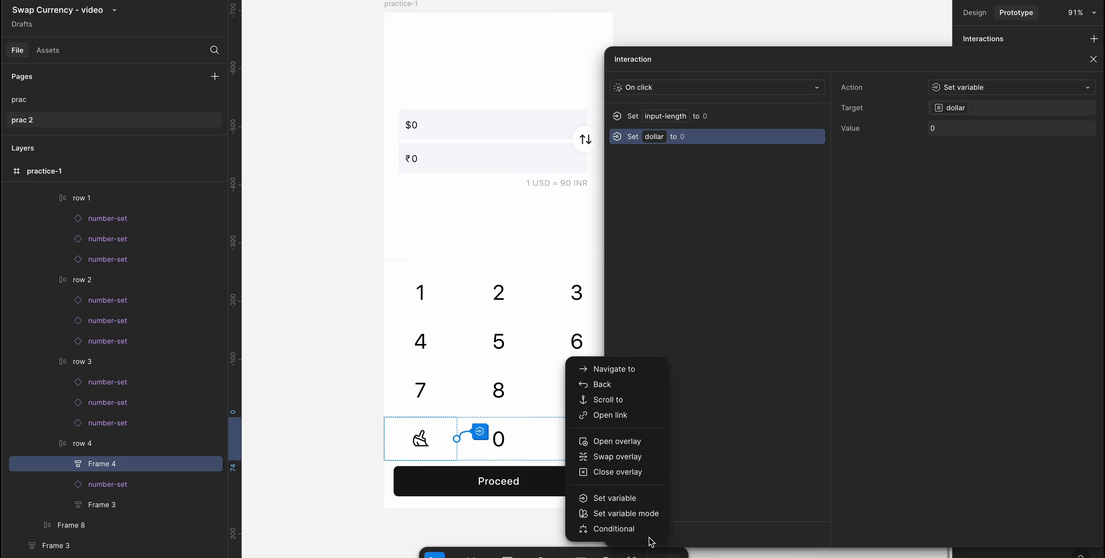
pyautogui.click(643, 498)
pyautogui.scroll(-3, 980, 309)
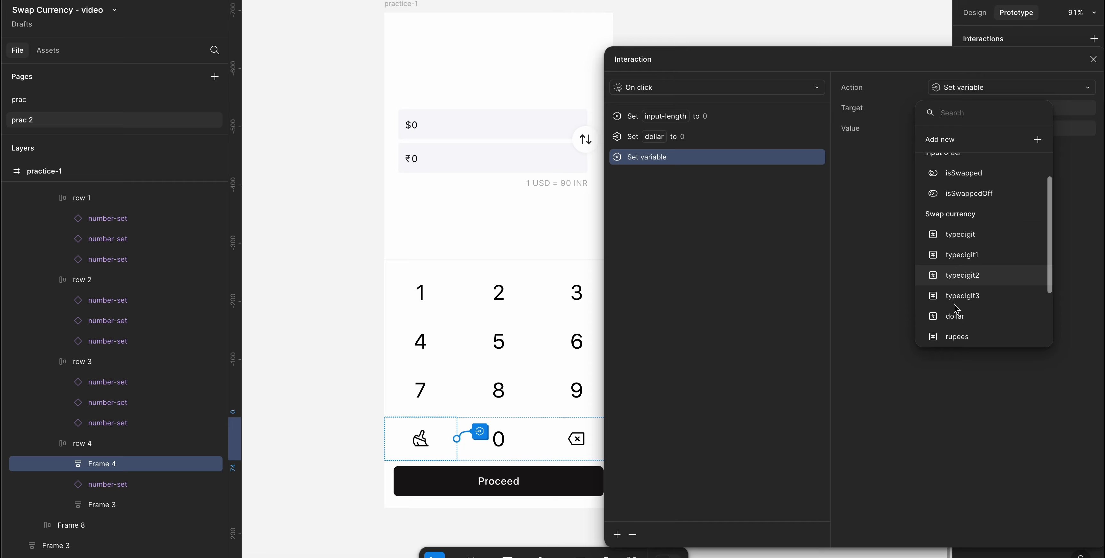
pyautogui.click(966, 257)
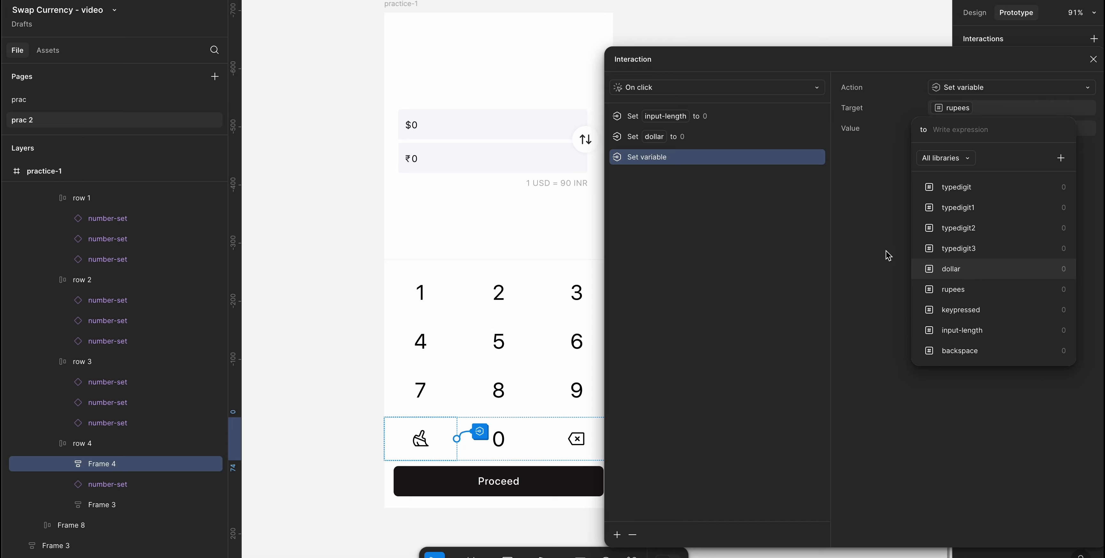
pyautogui.write('0')
pyautogui.press('Return')
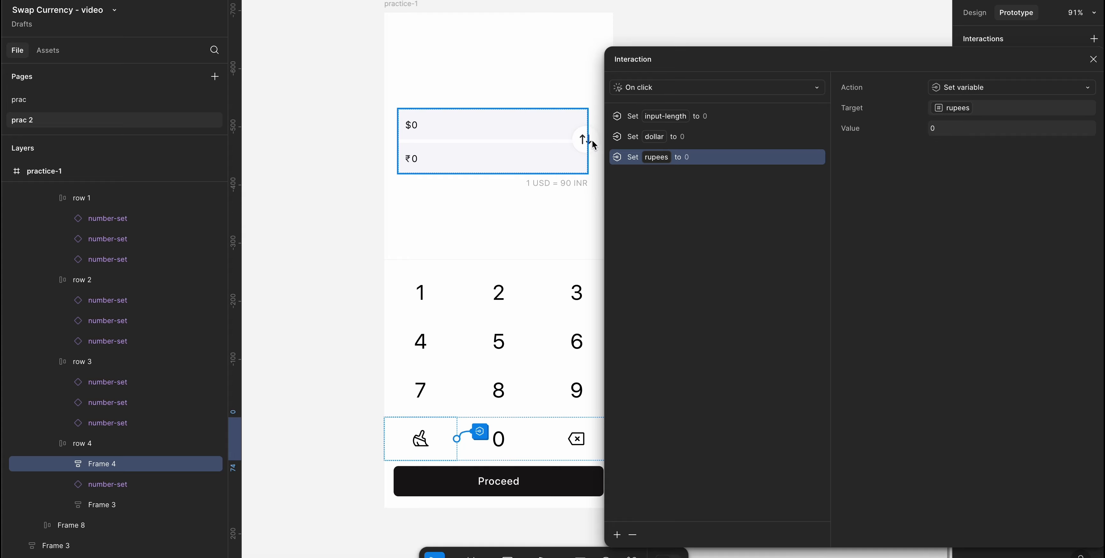
pyautogui.click(723, 118)
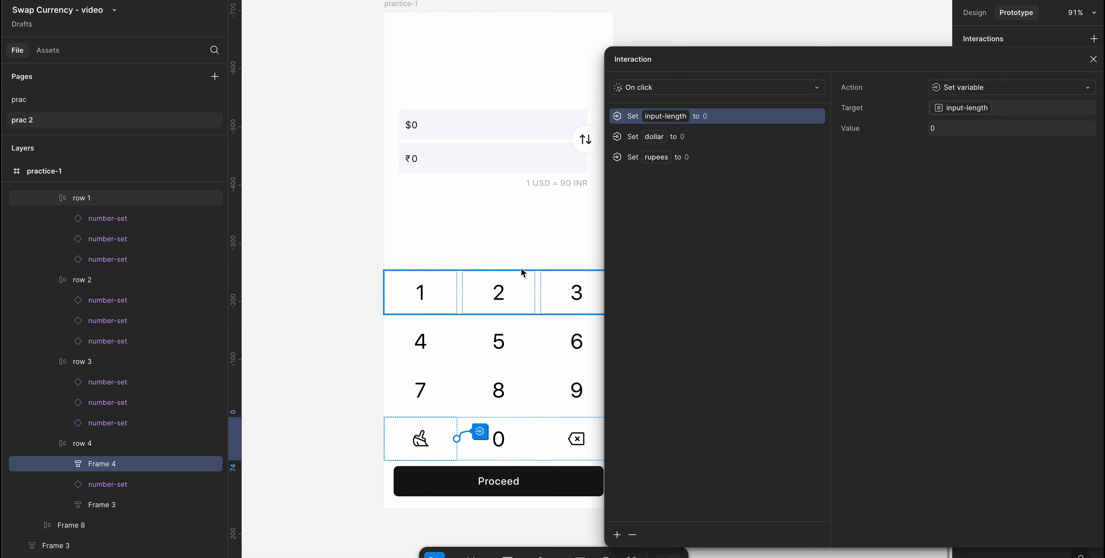
pyautogui.click(722, 163)
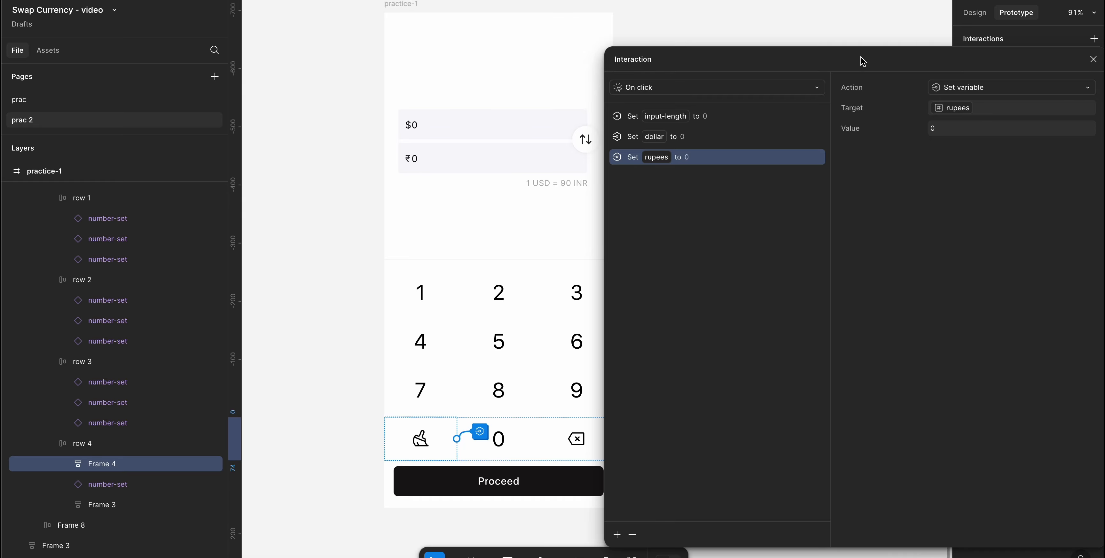
pyautogui.click(1094, 60)
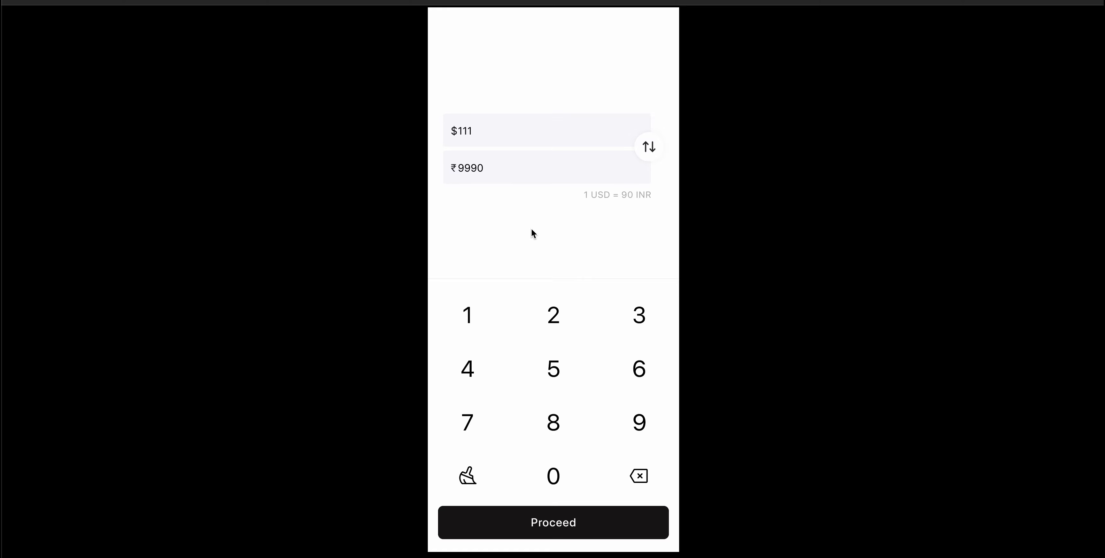
# - Restart the prototype preview and test the broom key by clearing the entries 111, 45 and 4
pyautogui.press('r')
pyautogui.click(468, 317)
pyautogui.click(468, 317)
pyautogui.click(469, 317)
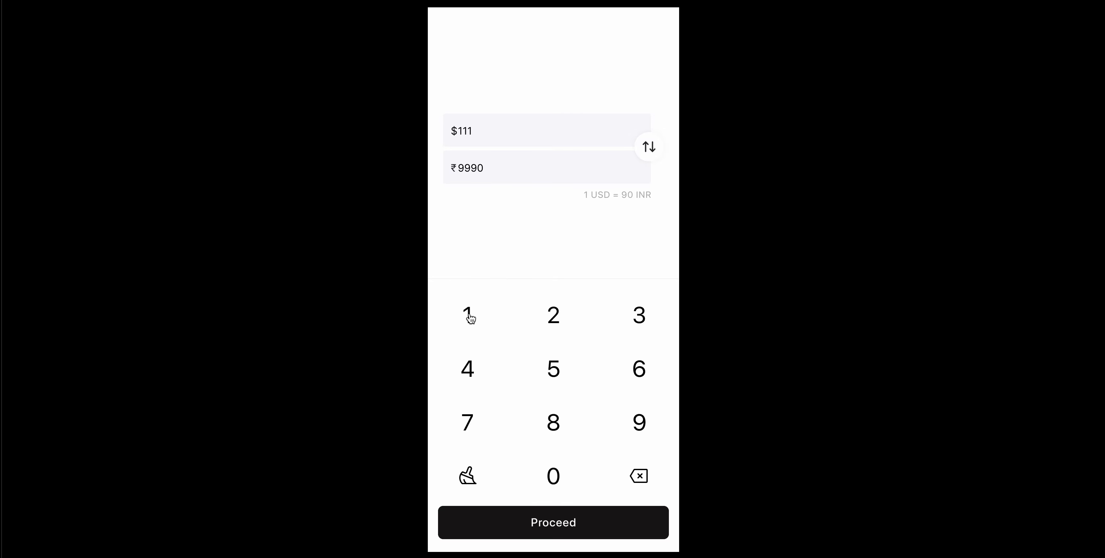
pyautogui.click(471, 475)
pyautogui.click(471, 361)
pyautogui.click(557, 374)
pyautogui.click(469, 480)
pyautogui.click(473, 377)
pyautogui.click(467, 477)
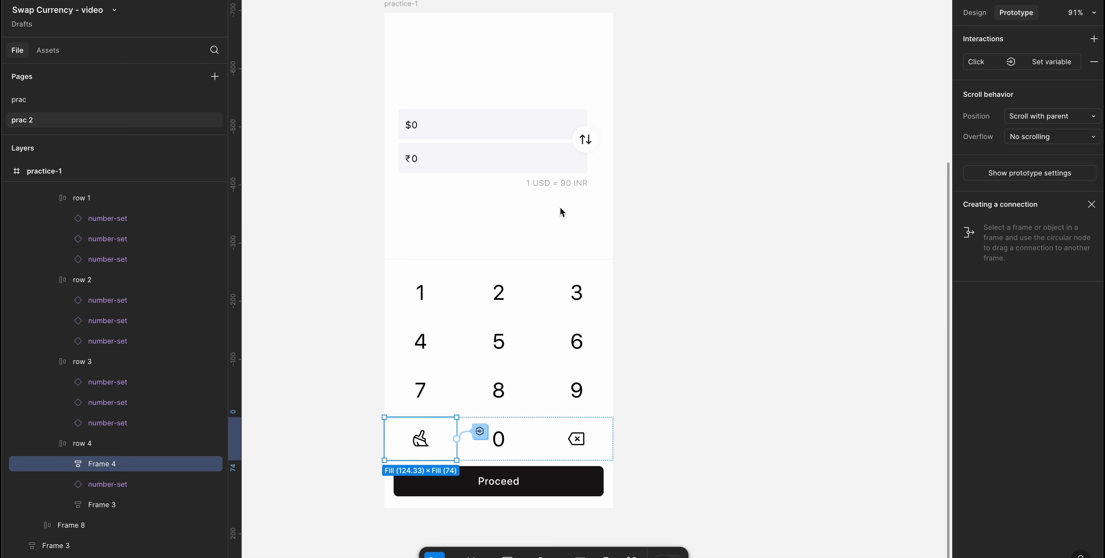
# - Open the 1 key's click interaction, move its window aside, and bring the number-set component above the frame into view
pyautogui.hscroll(-2, 562, 211)
pyautogui.scroll(-1, 561, 210)
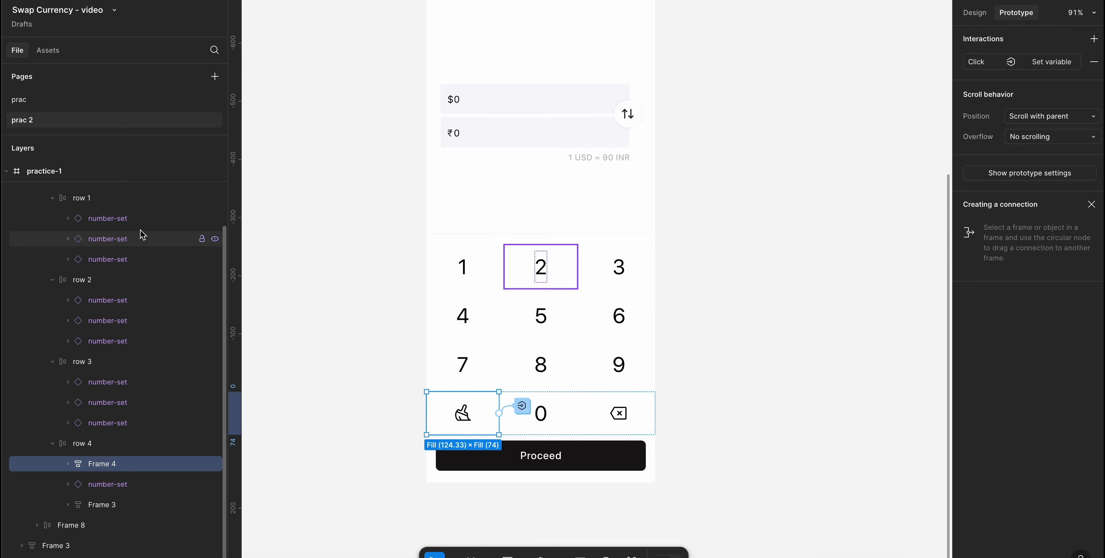
pyautogui.click(148, 218)
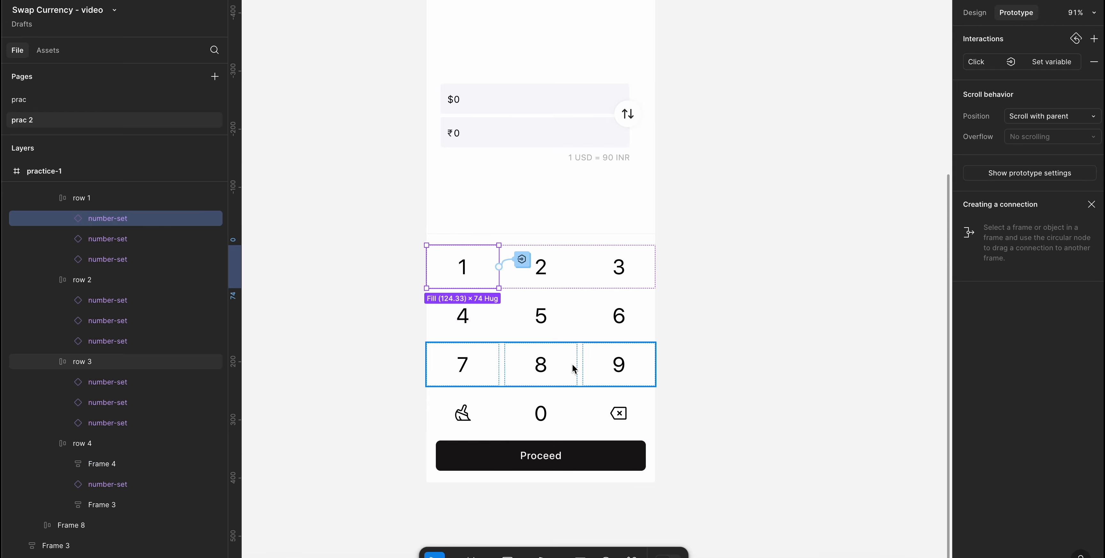
pyautogui.click(1057, 67)
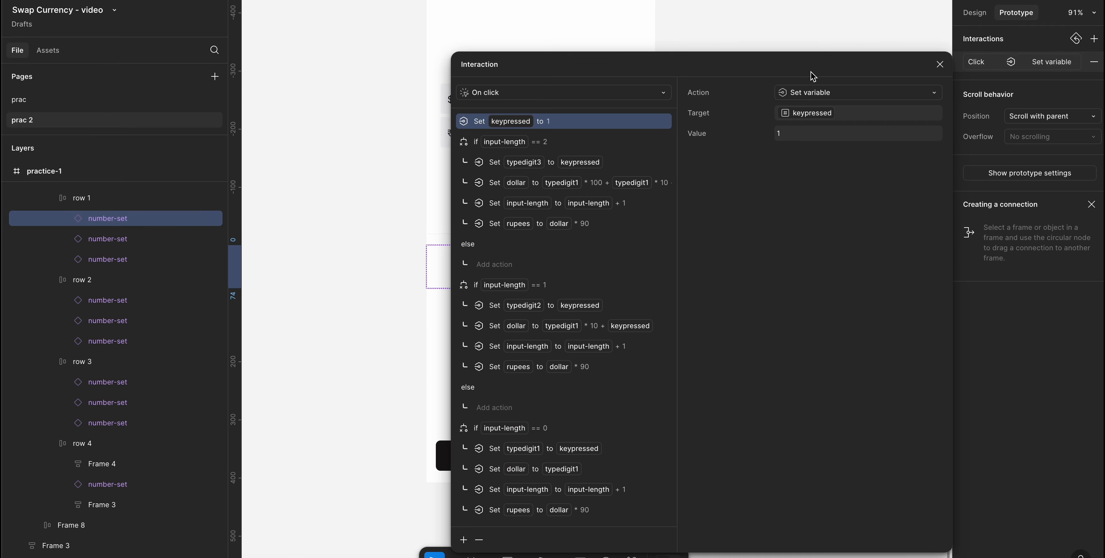
pyautogui.moveTo(804, 73); pyautogui.dragTo(947, 64)
pyautogui.hscroll(3, 472, 246)
pyautogui.scroll(1, 473, 246)
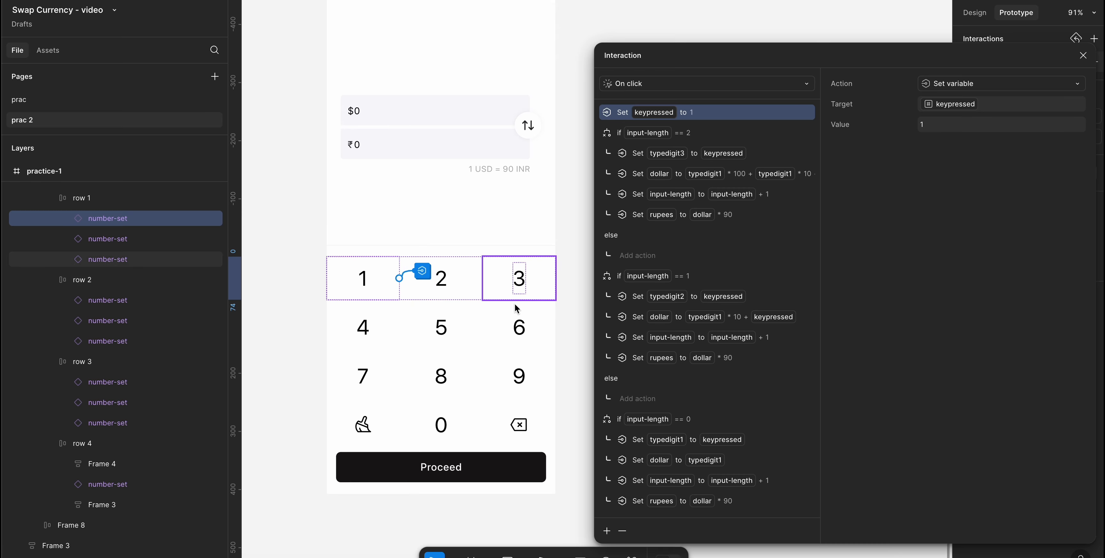
pyautogui.scroll(8, 423, 149)
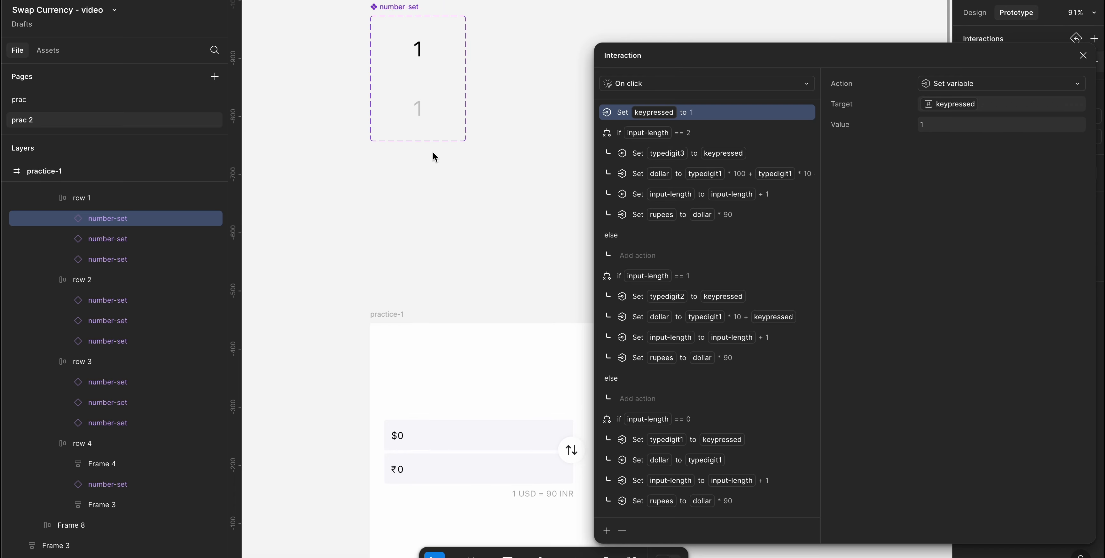
# - Add a Set variable action to the 1 key's click interaction and move it inside the input-length == 2 condition
pyautogui.scroll(-9, 443, 169)
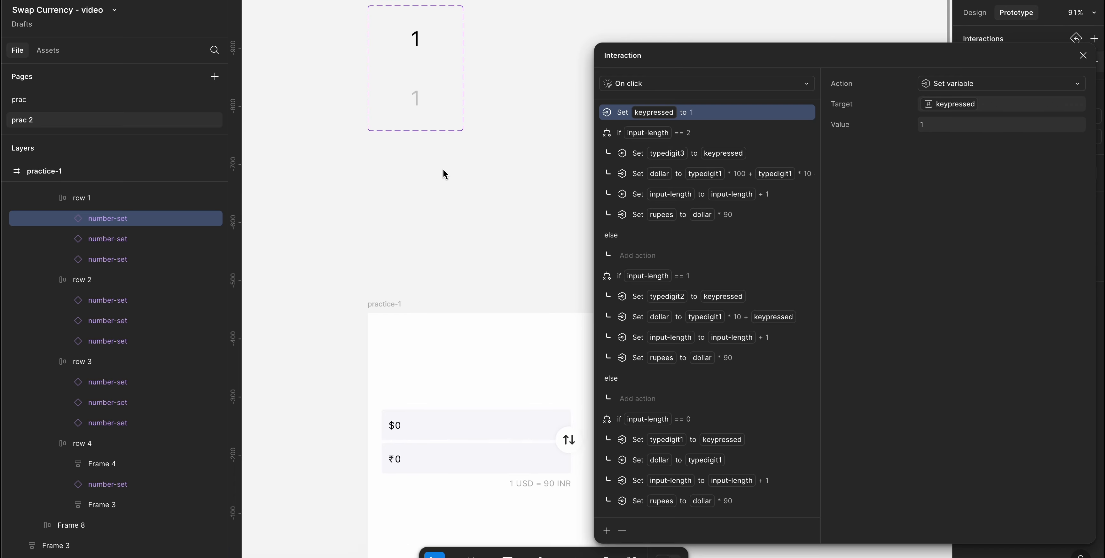
pyautogui.scroll(1, 443, 168)
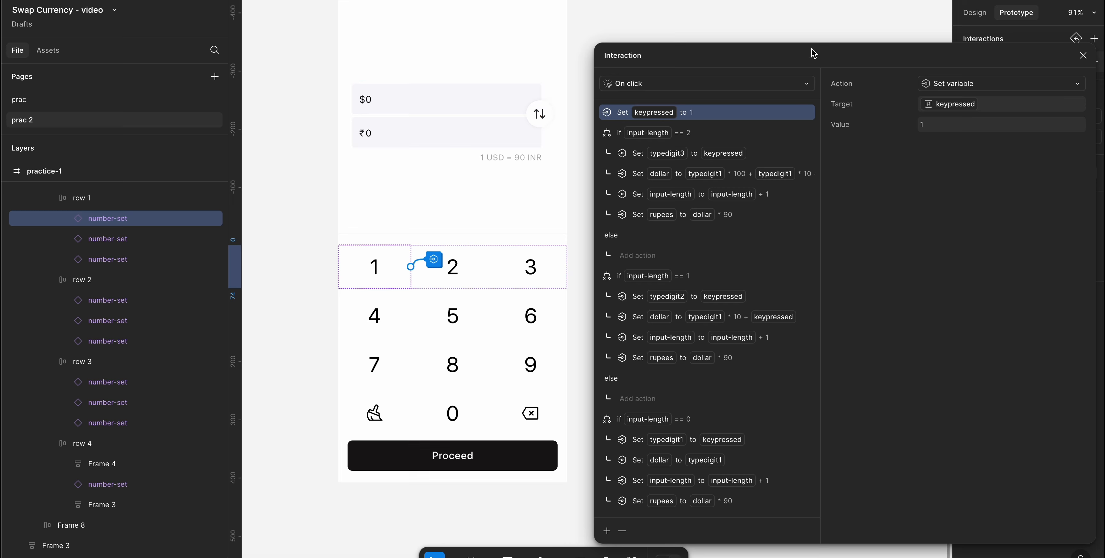
pyautogui.click(701, 142)
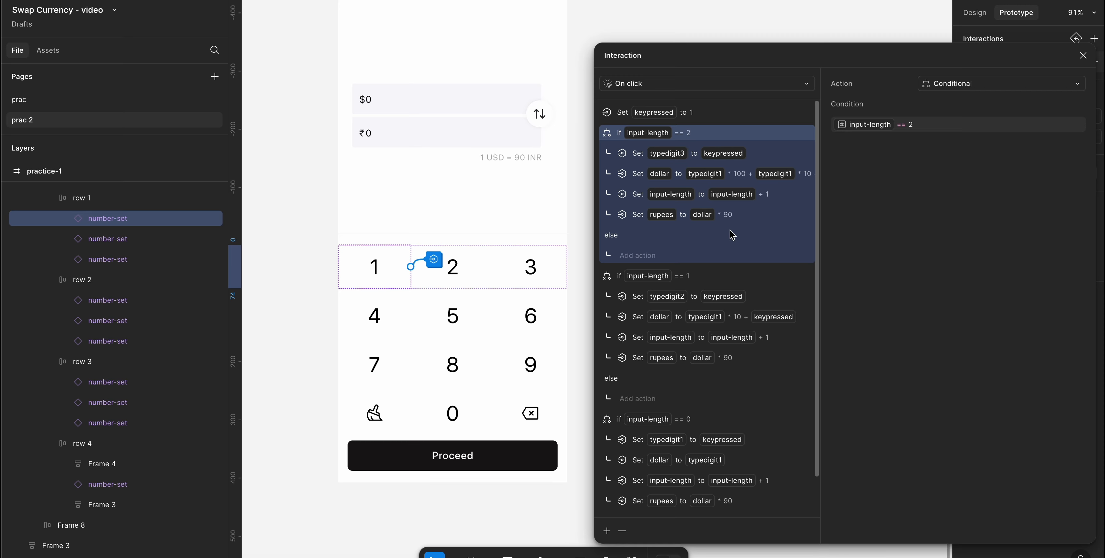
pyautogui.click(606, 531)
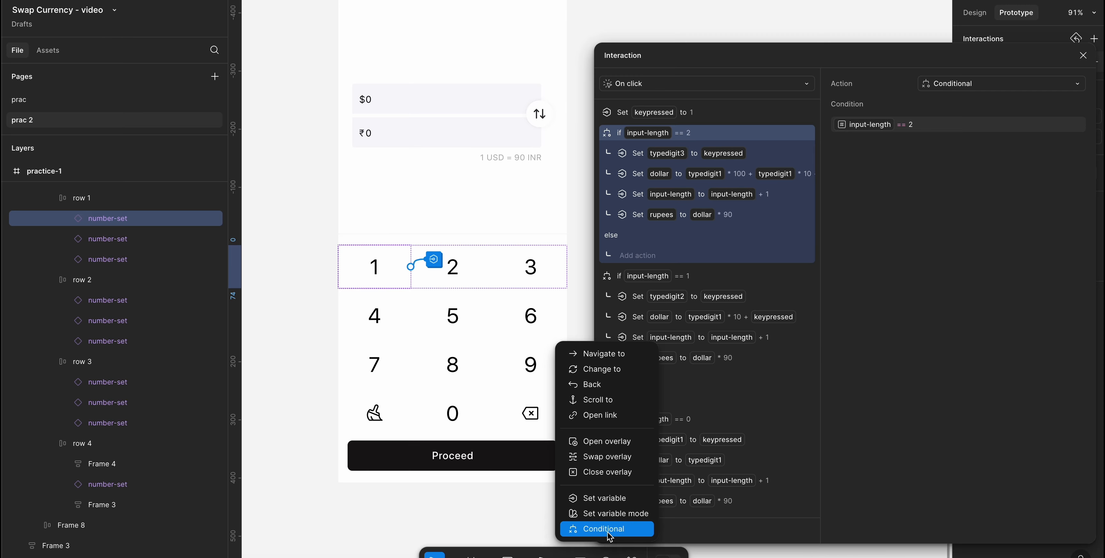
pyautogui.click(618, 499)
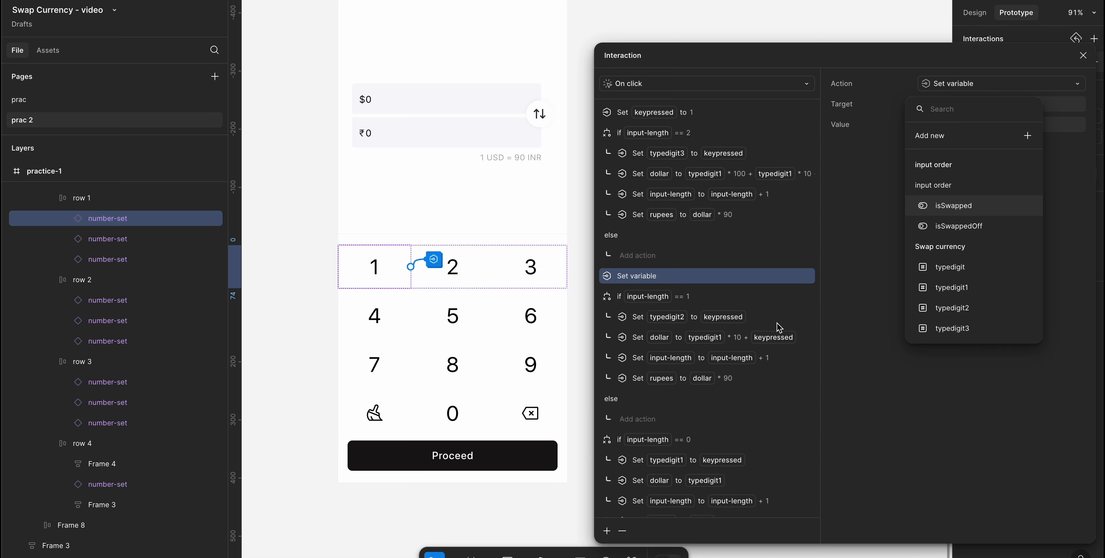
pyautogui.moveTo(635, 276); pyautogui.dragTo(700, 206)
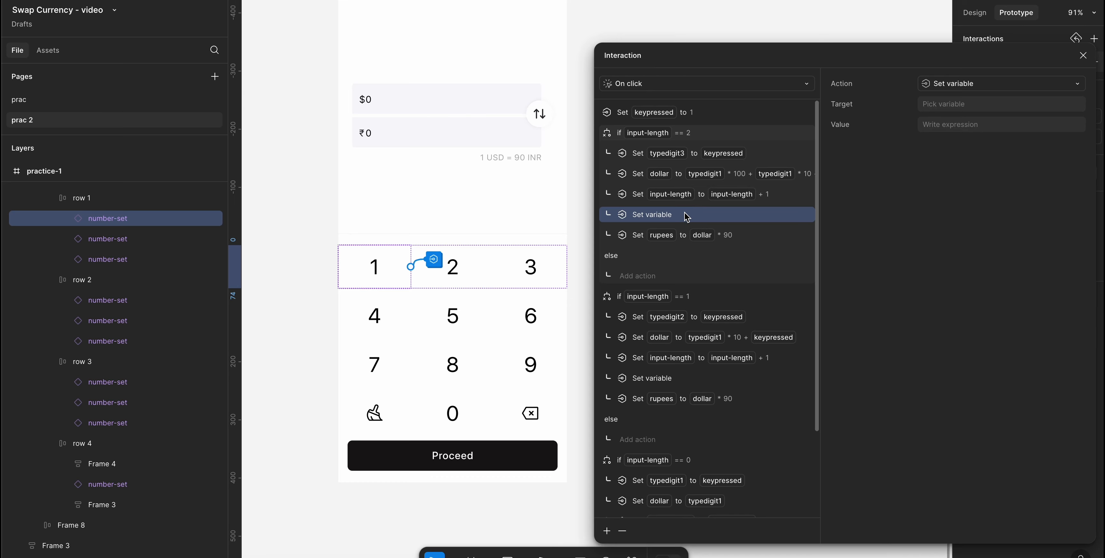
# - Make the new action set active to false and place it after the rupees action in the input-length == 2 condition
pyautogui.click(958, 107)
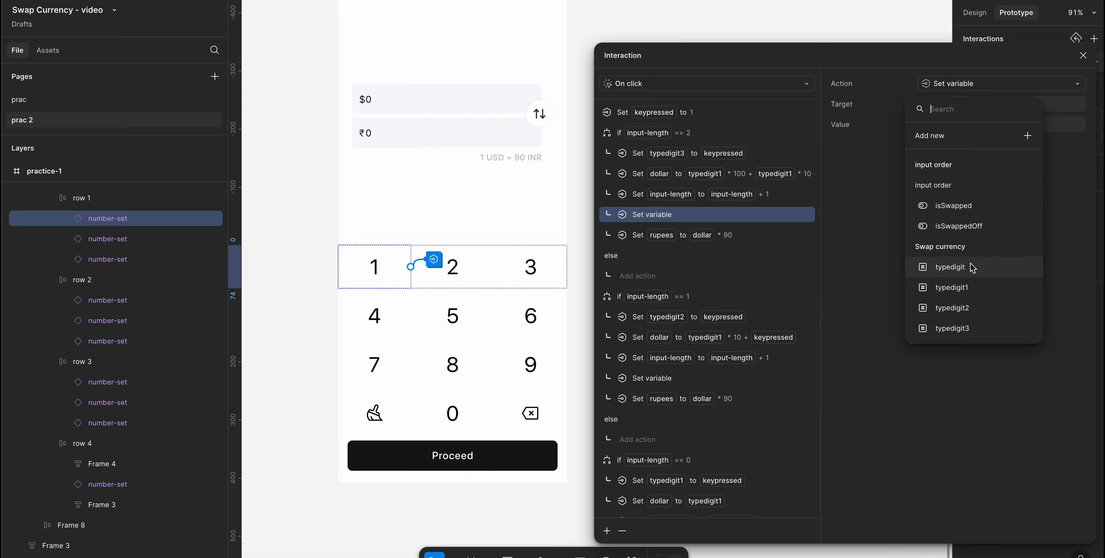
pyautogui.scroll(-3, 970, 270)
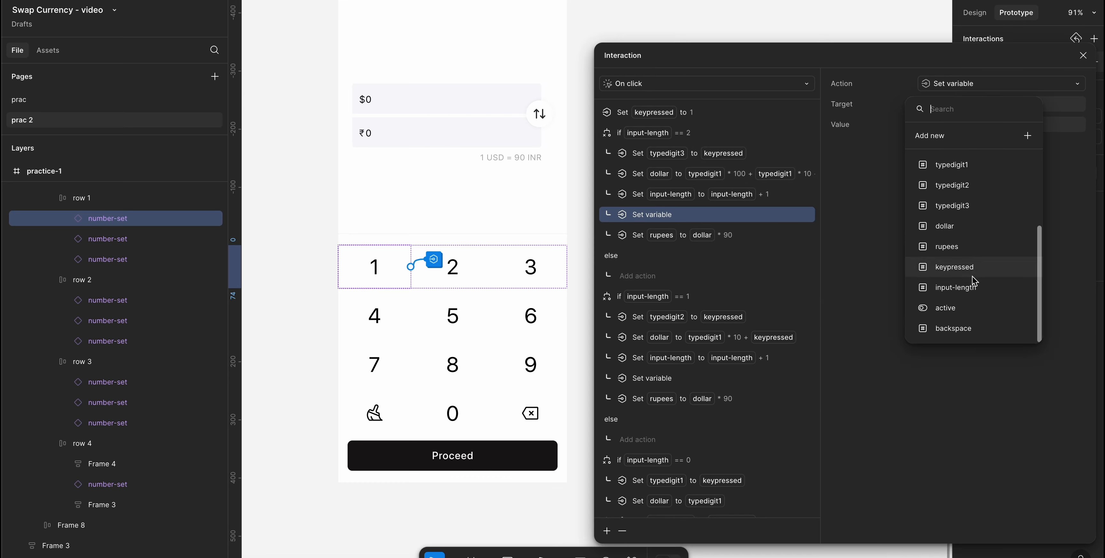
pyautogui.click(959, 309)
pyautogui.click(920, 203)
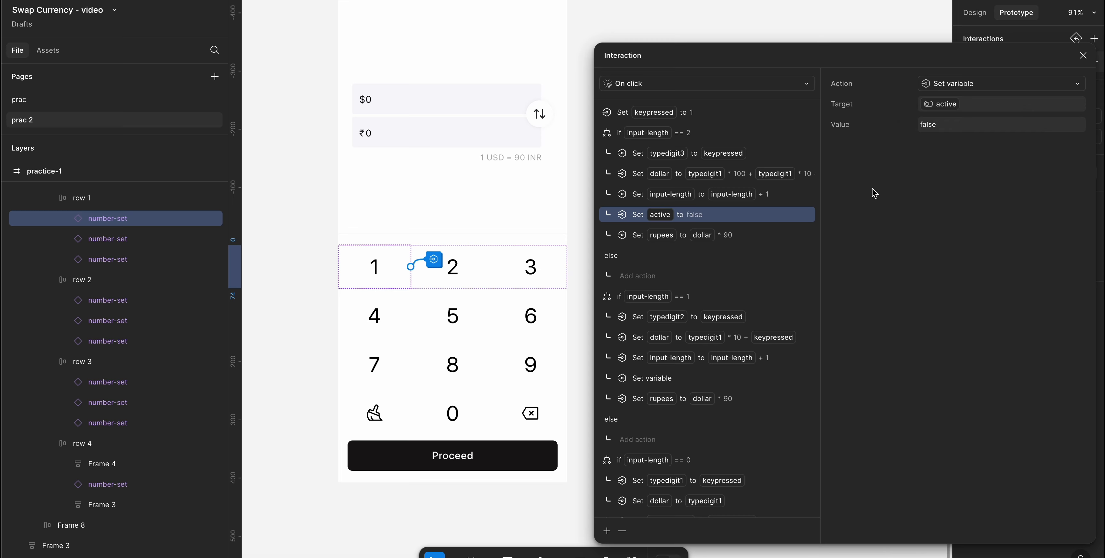
pyautogui.moveTo(699, 215); pyautogui.dragTo(700, 241)
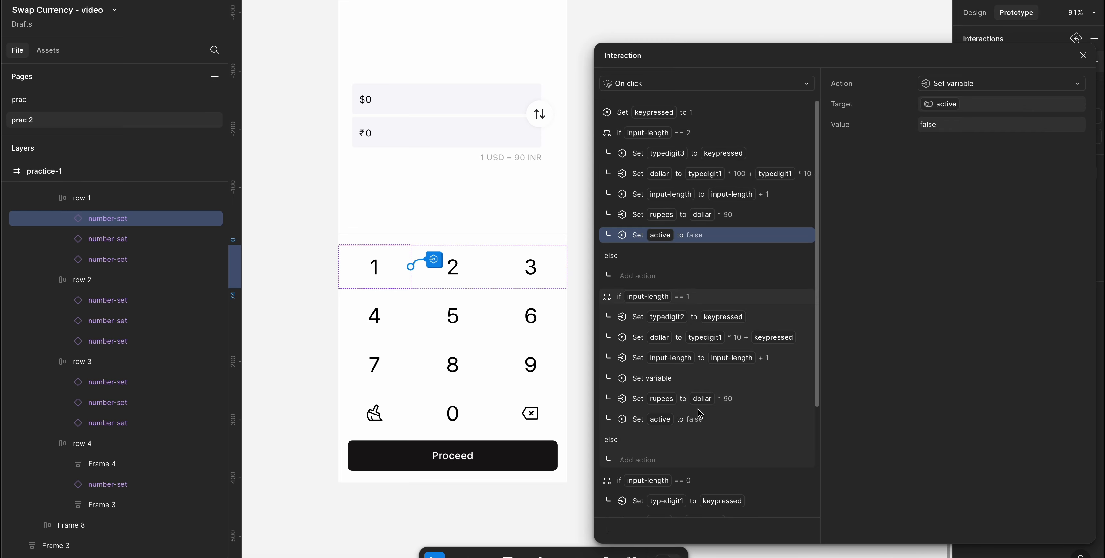
# - Remove the extra active and empty Set variable actions from the input-length == 1 and input-length == 0 conditions
pyautogui.click(700, 419)
pyautogui.click(623, 531)
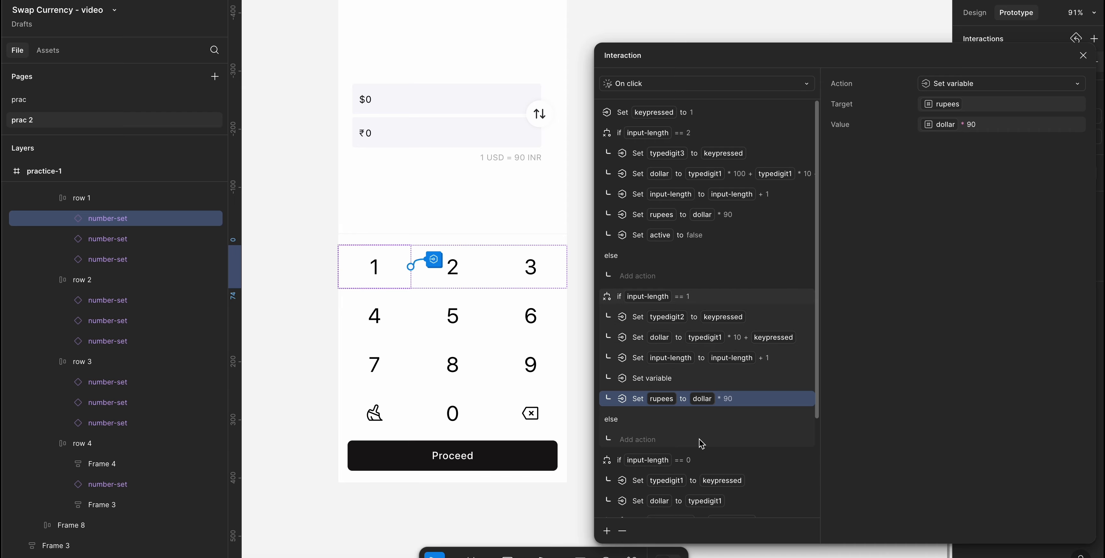
pyautogui.scroll(-3, 698, 444)
pyautogui.click(693, 479)
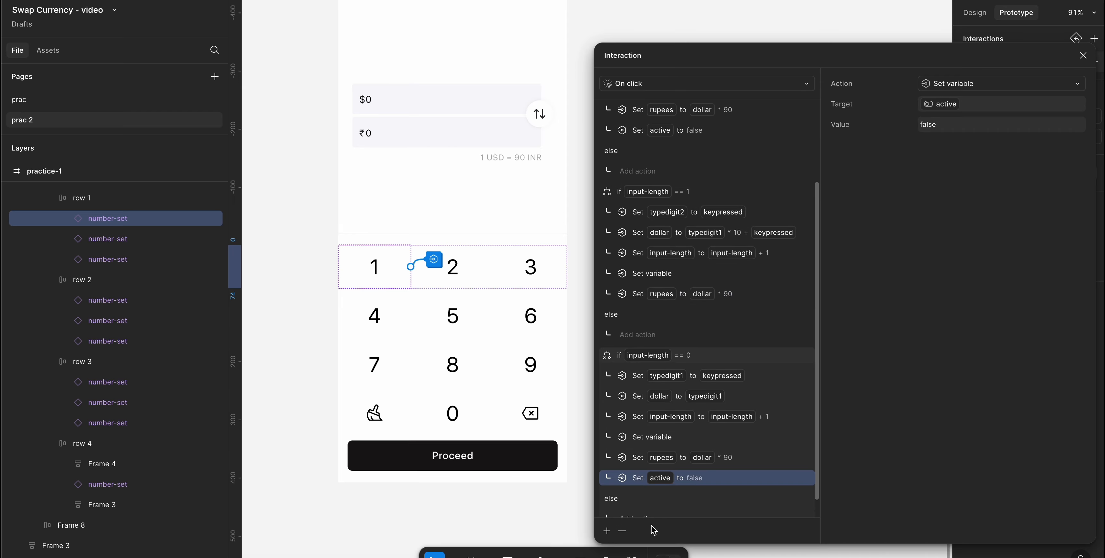
pyautogui.click(622, 530)
pyautogui.click(683, 444)
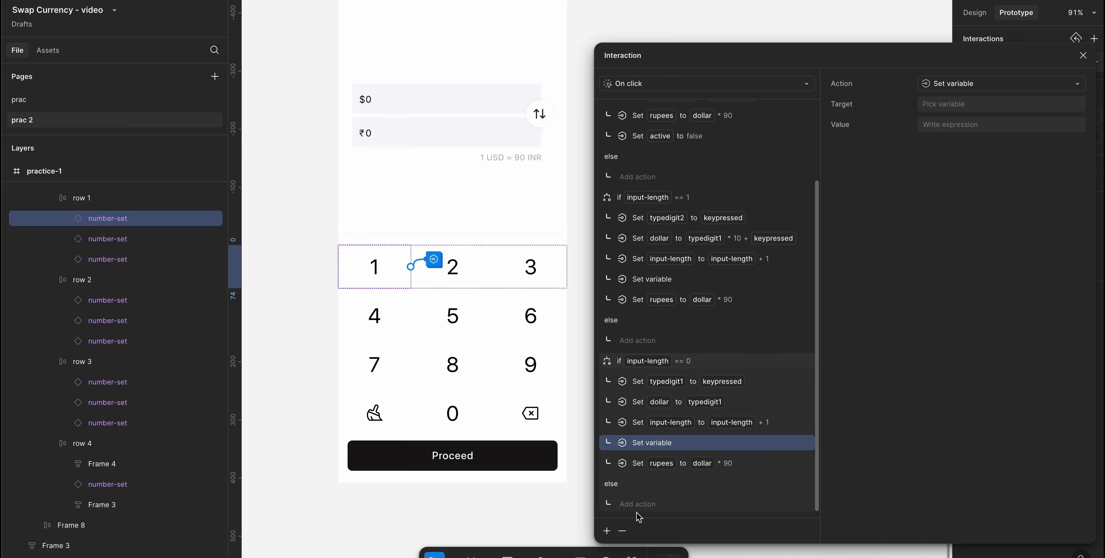
pyautogui.click(622, 531)
pyautogui.click(652, 300)
pyautogui.click(623, 535)
pyautogui.scroll(3, 715, 385)
pyautogui.scroll(-3, 714, 384)
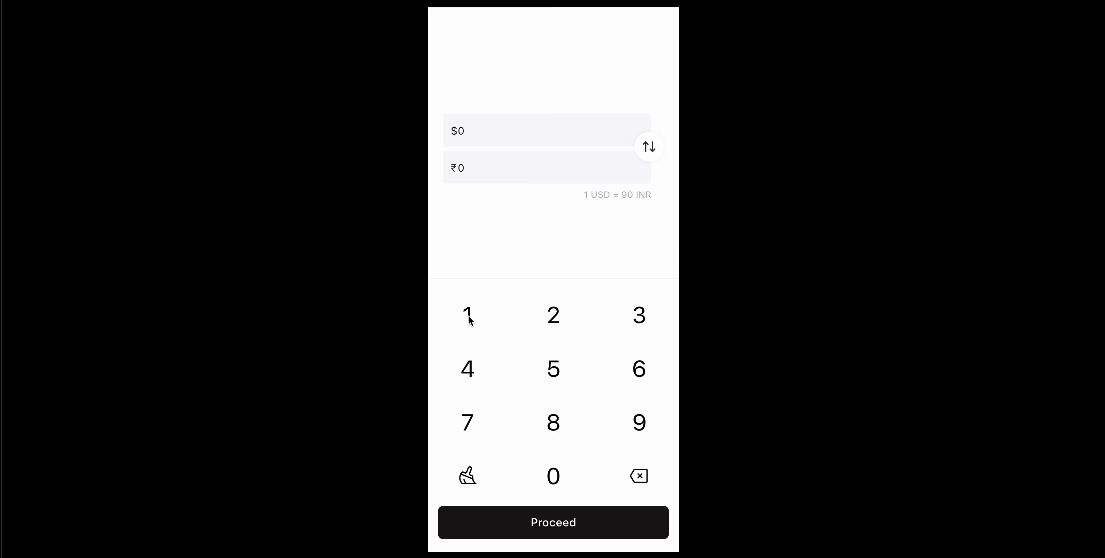
# - Test the 1 key in the prototype preview by entering 111, and try clearing it with the broom key
pyautogui.click(469, 320)
pyautogui.click(468, 317)
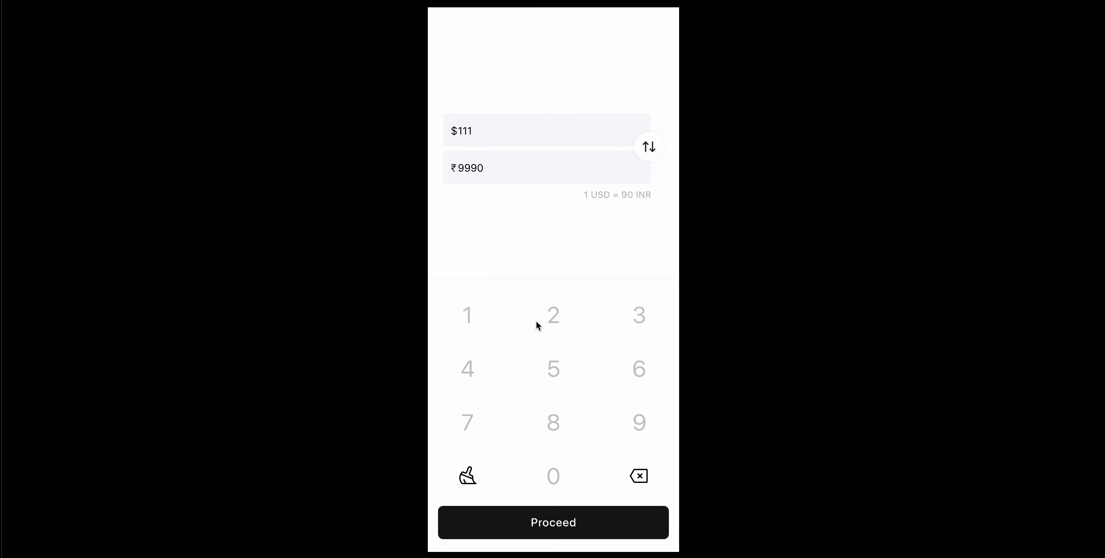
pyautogui.click(468, 477)
# - Add a conditional after the rupees action in the broom key's click interaction, with the condition active == false
pyautogui.click(172, 1)
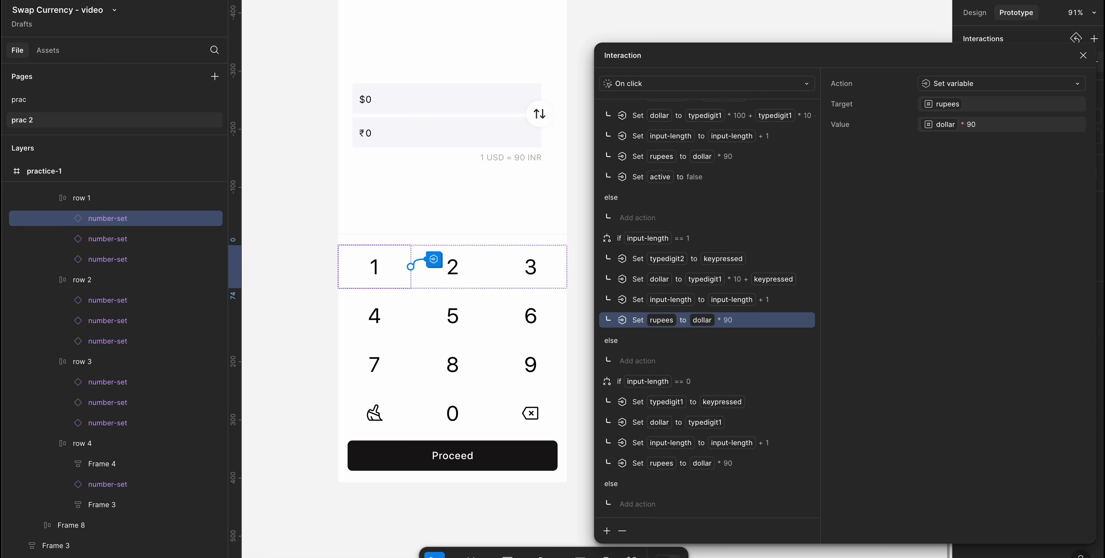
pyautogui.click(118, 467)
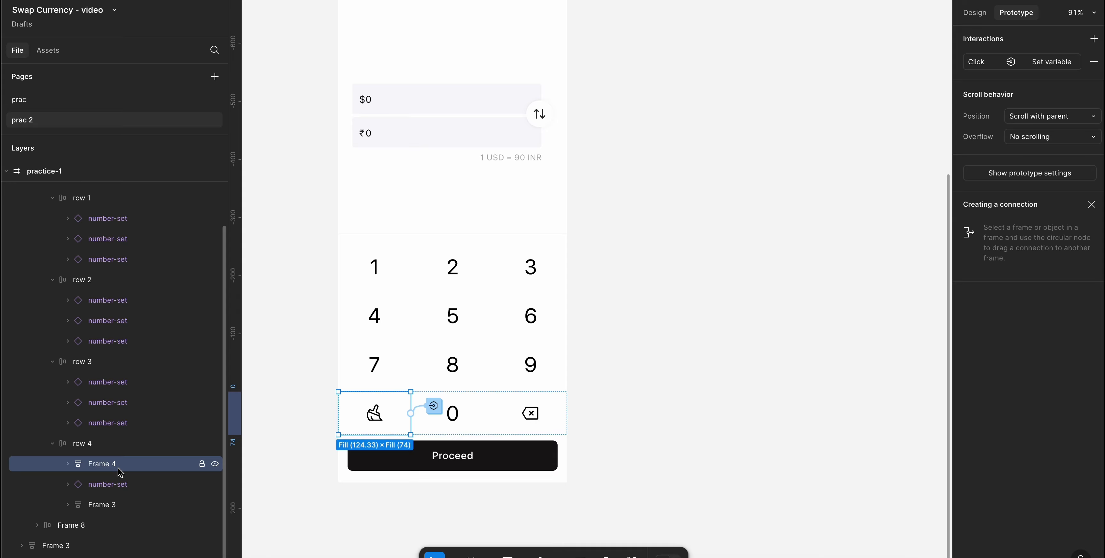
pyautogui.click(1047, 62)
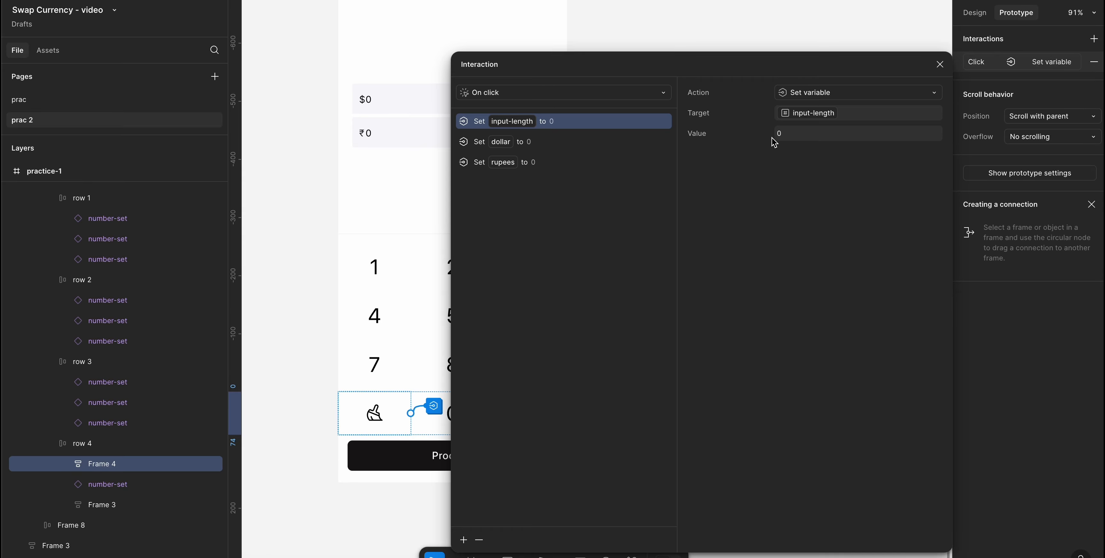
pyautogui.moveTo(737, 63); pyautogui.dragTo(862, 26)
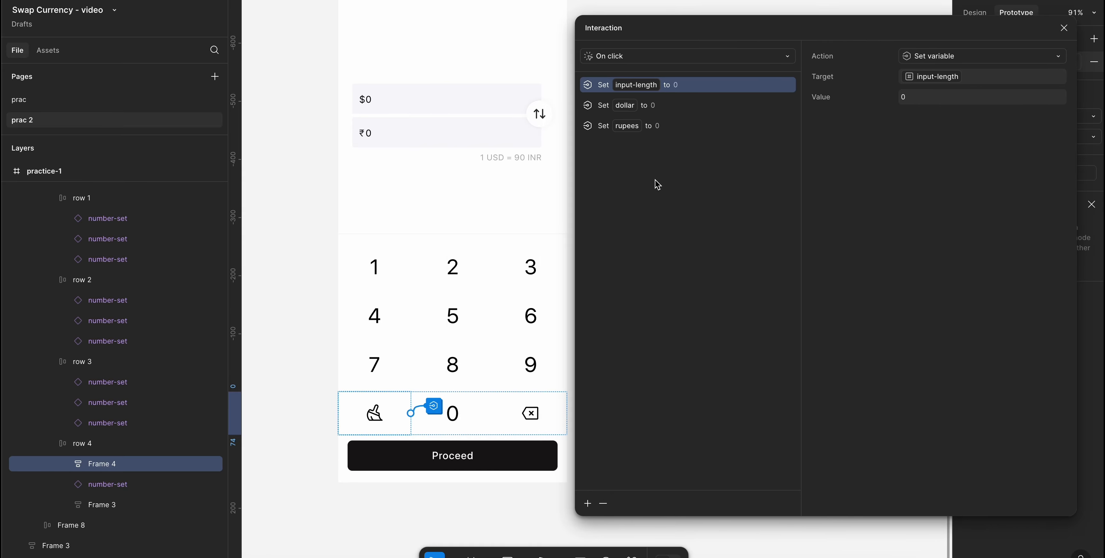
pyautogui.click(671, 126)
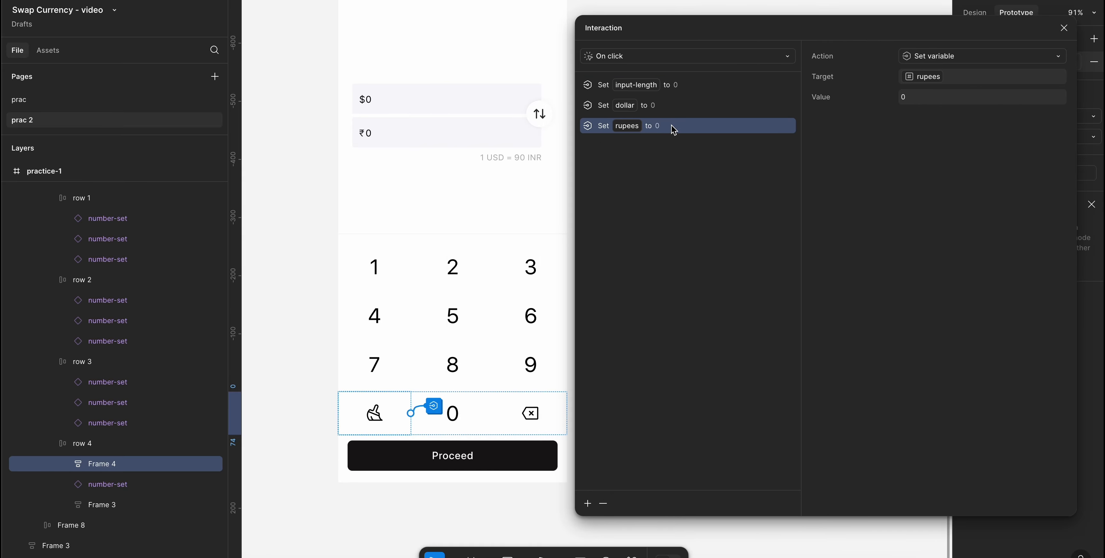
pyautogui.click(588, 505)
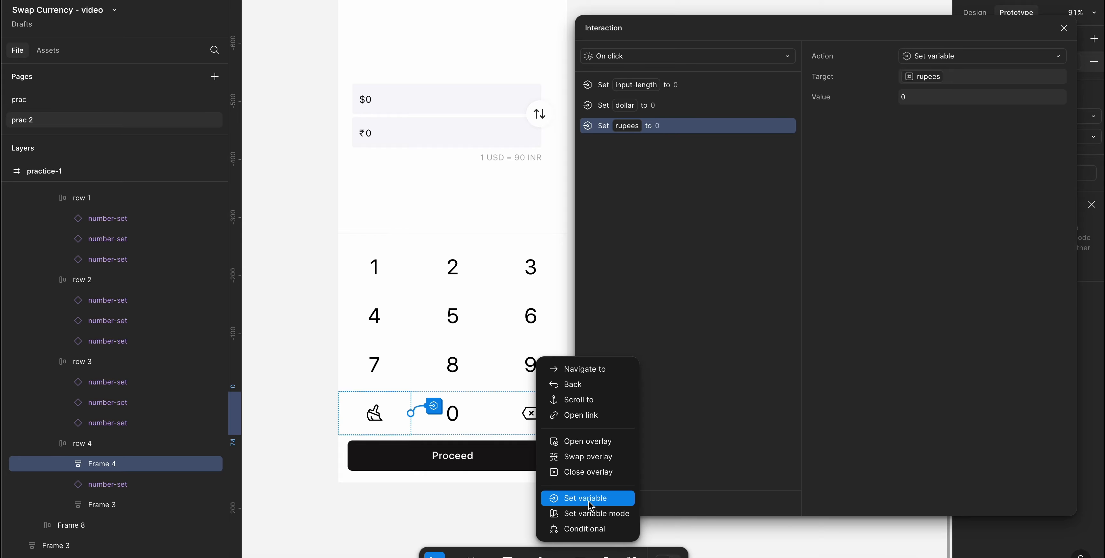
pyautogui.click(596, 537)
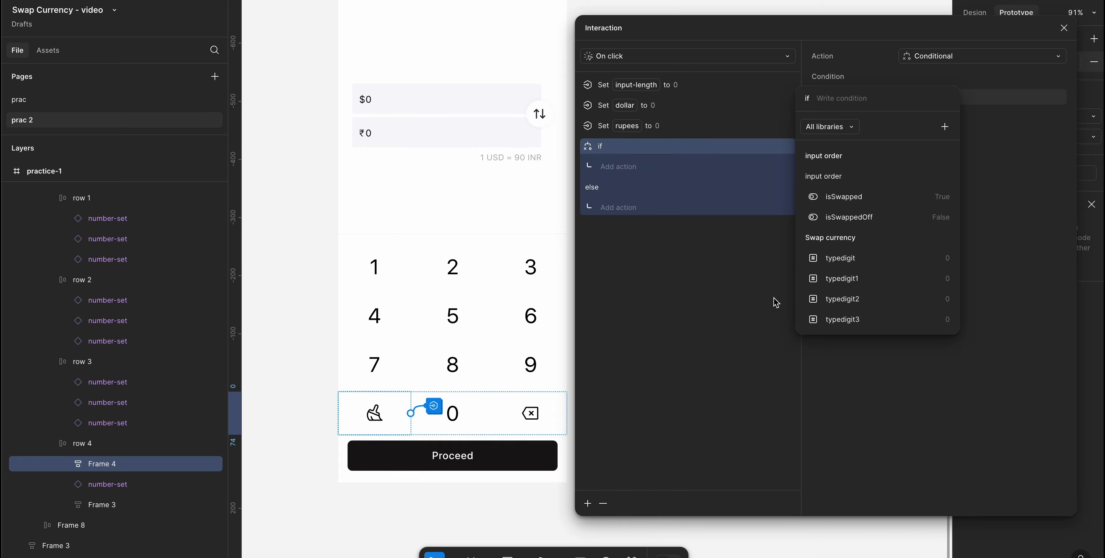
pyautogui.scroll(-3, 856, 300)
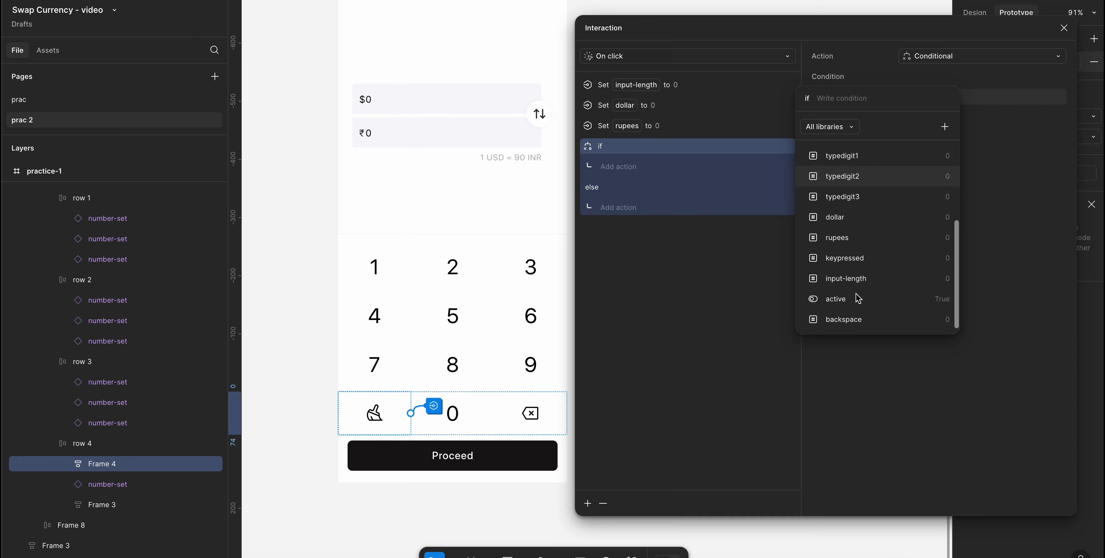
pyautogui.click(854, 300)
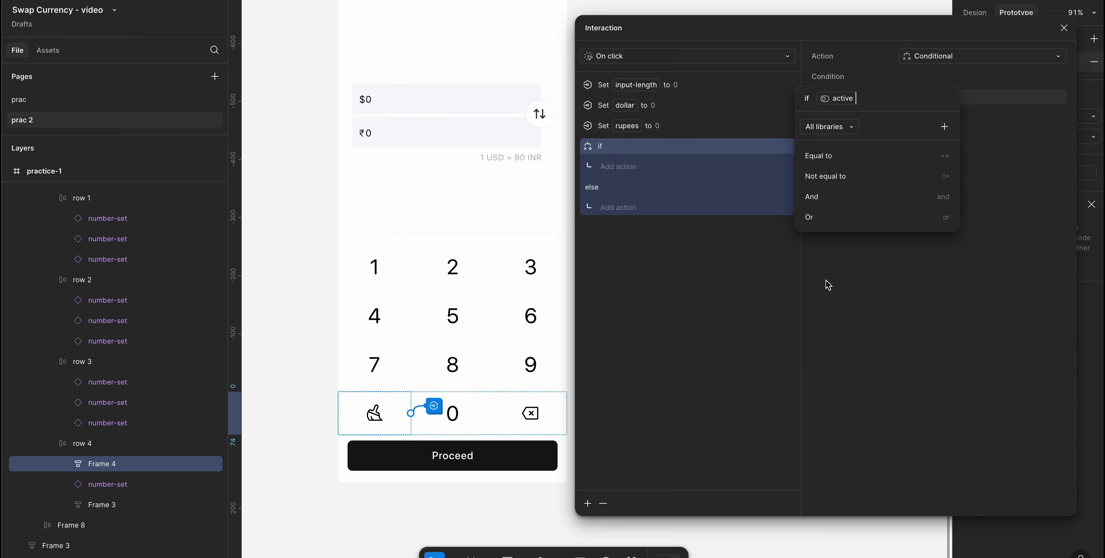
pyautogui.click(848, 157)
pyautogui.click(828, 177)
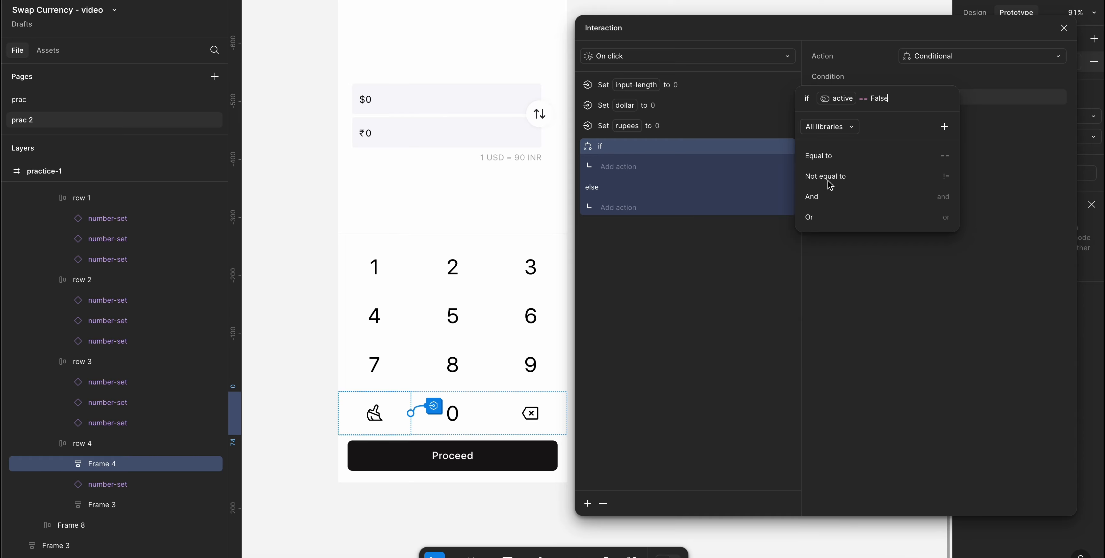
# - Add a Set variable action setting active to true under the active == false condition, and close the interaction settings
pyautogui.click(623, 167)
pyautogui.click(625, 168)
pyautogui.click(643, 316)
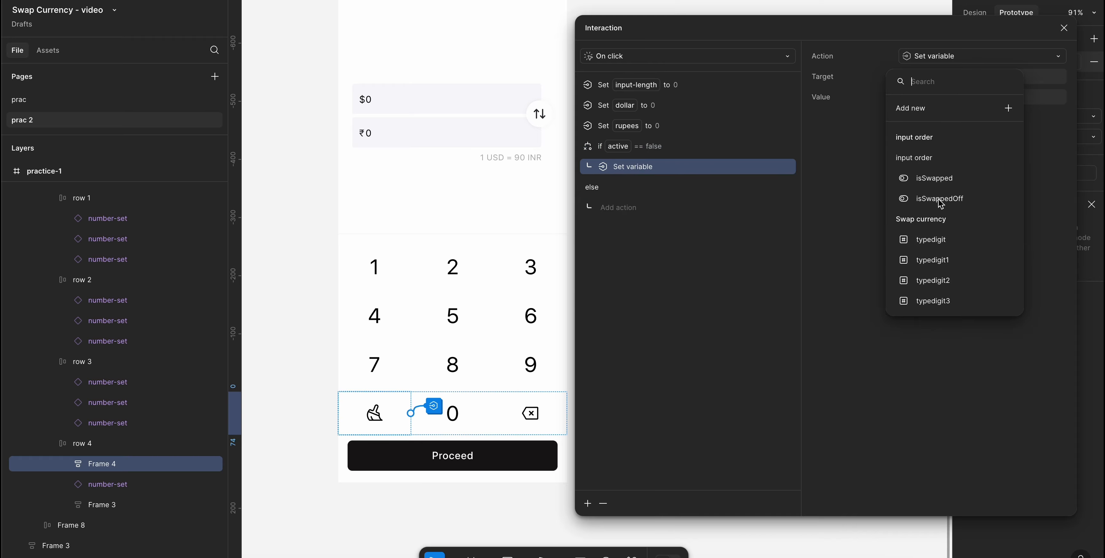
pyautogui.scroll(-3, 938, 270)
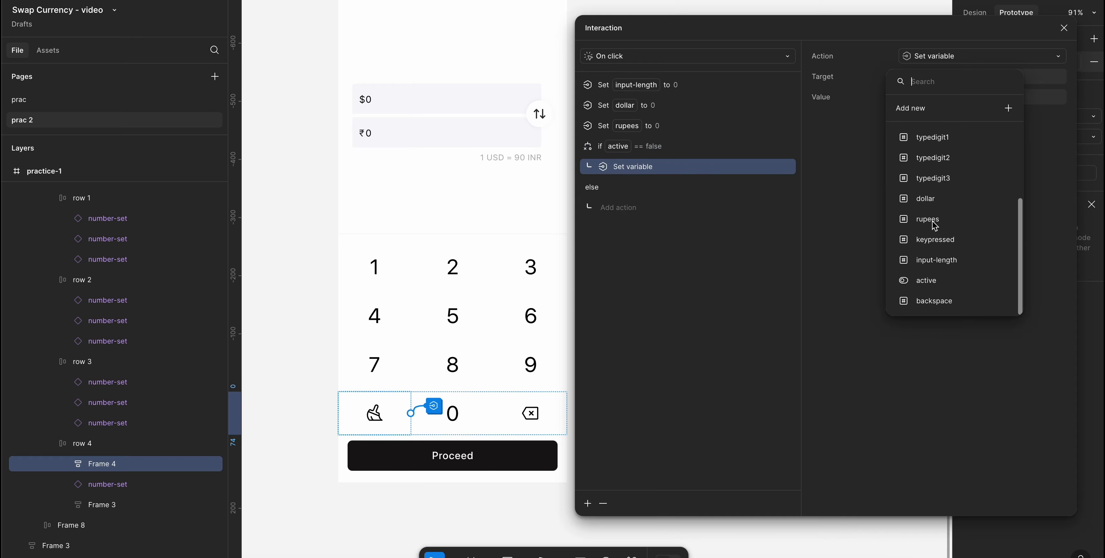
pyautogui.click(939, 283)
pyautogui.click(918, 162)
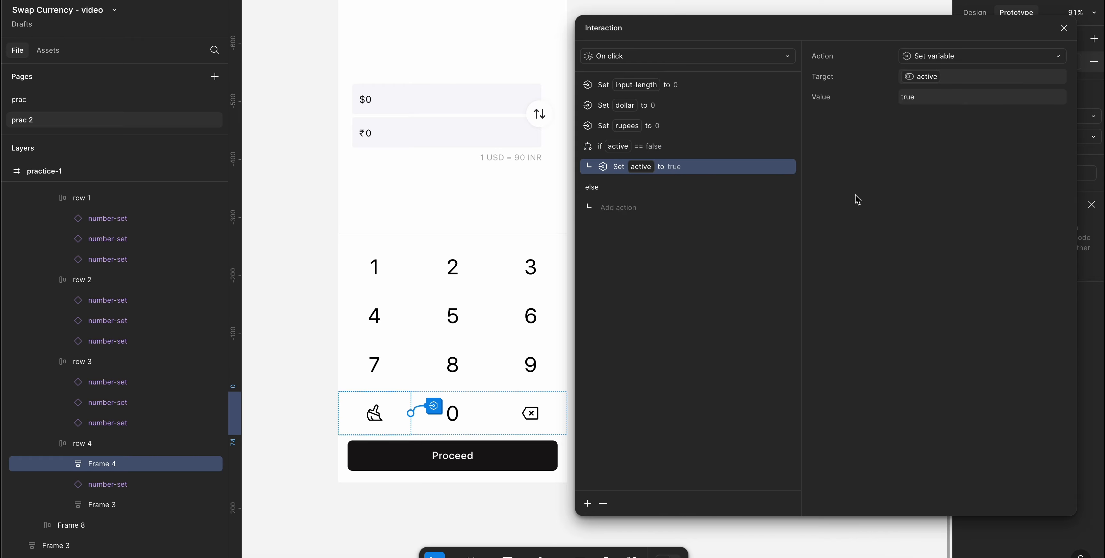
pyautogui.click(1064, 28)
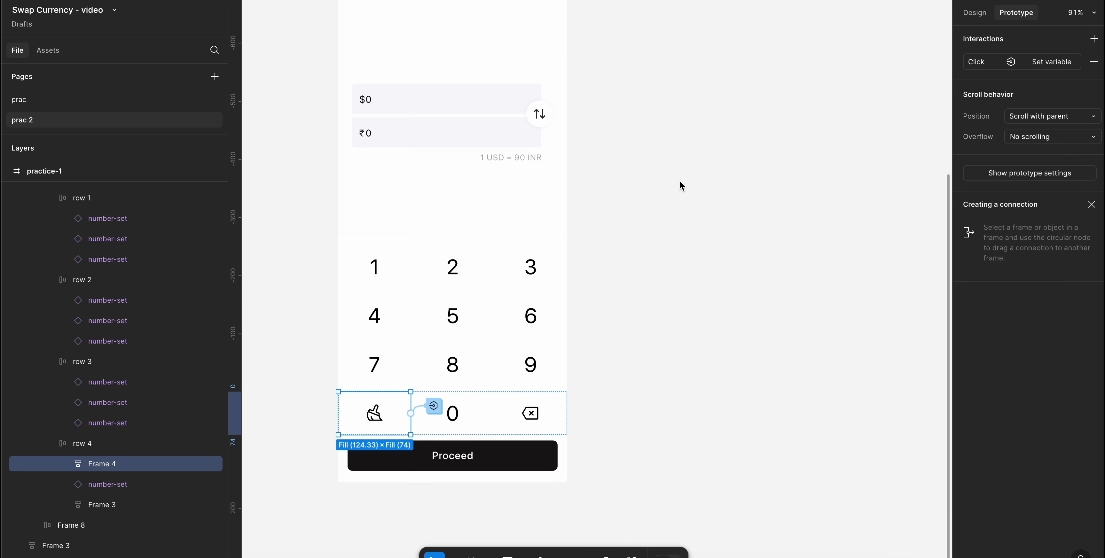
# - Restart the prototype preview and test the keypad by entering 1, 2 and 3
pyautogui.hotkey('ctrl', 'Tab')
pyautogui.press('r')
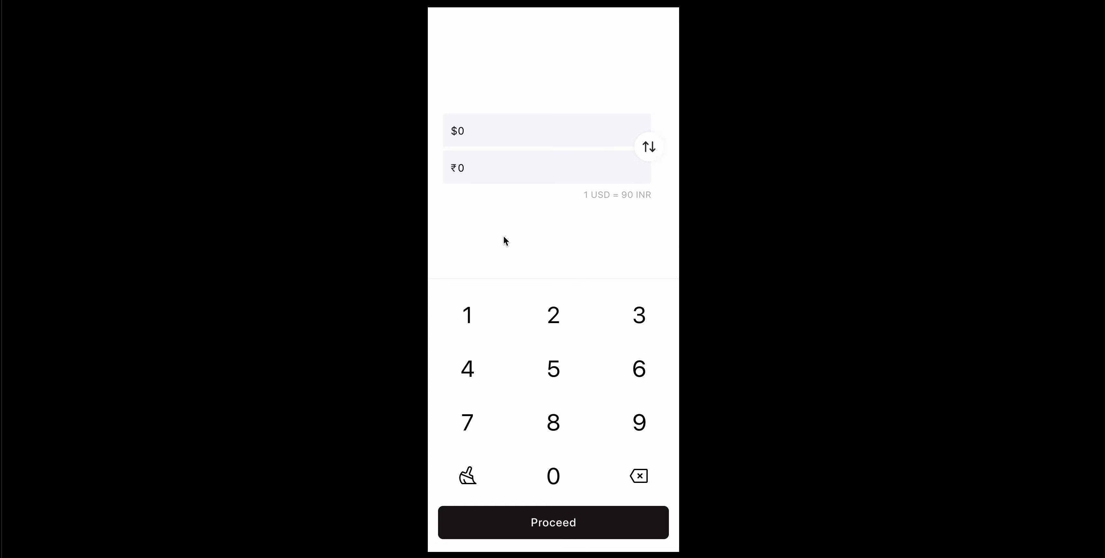
pyautogui.click(471, 318)
pyautogui.click(556, 320)
pyautogui.click(642, 319)
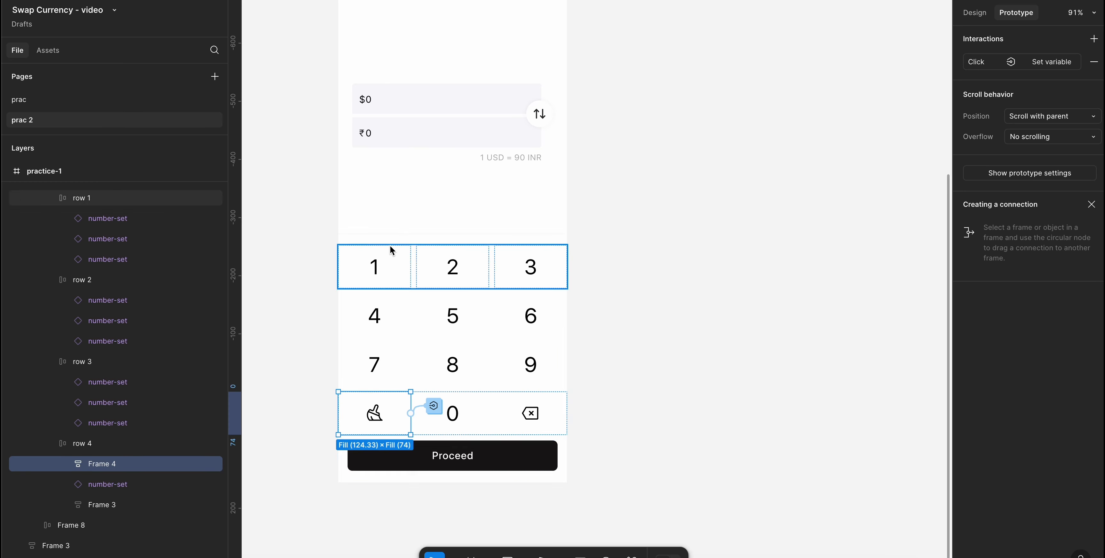
# - In the 2 key's click interaction, add a Set variable action setting active to false after the rupees action under input-length == 2
pyautogui.click(380, 267)
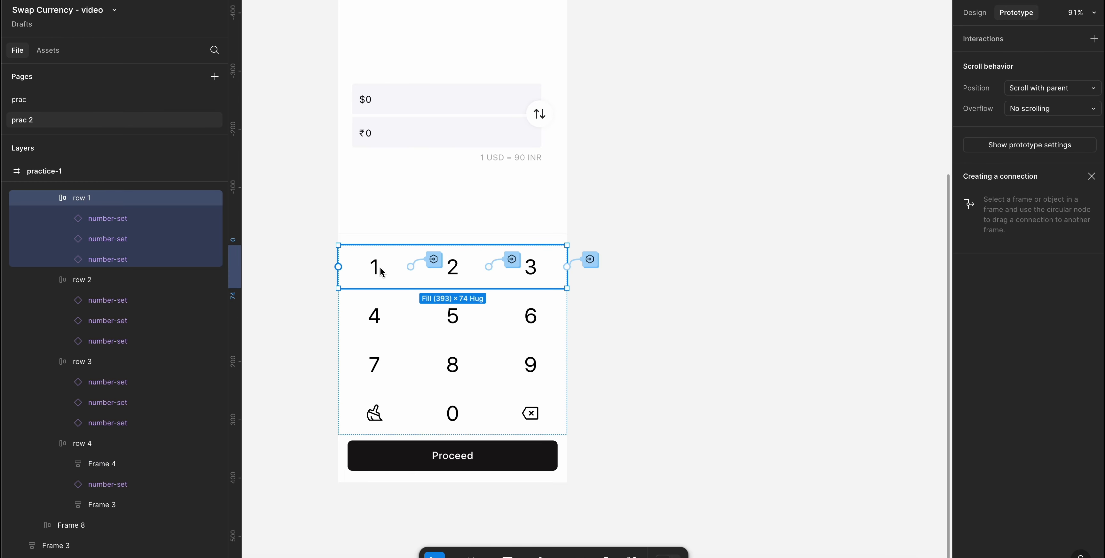
pyautogui.click(128, 219)
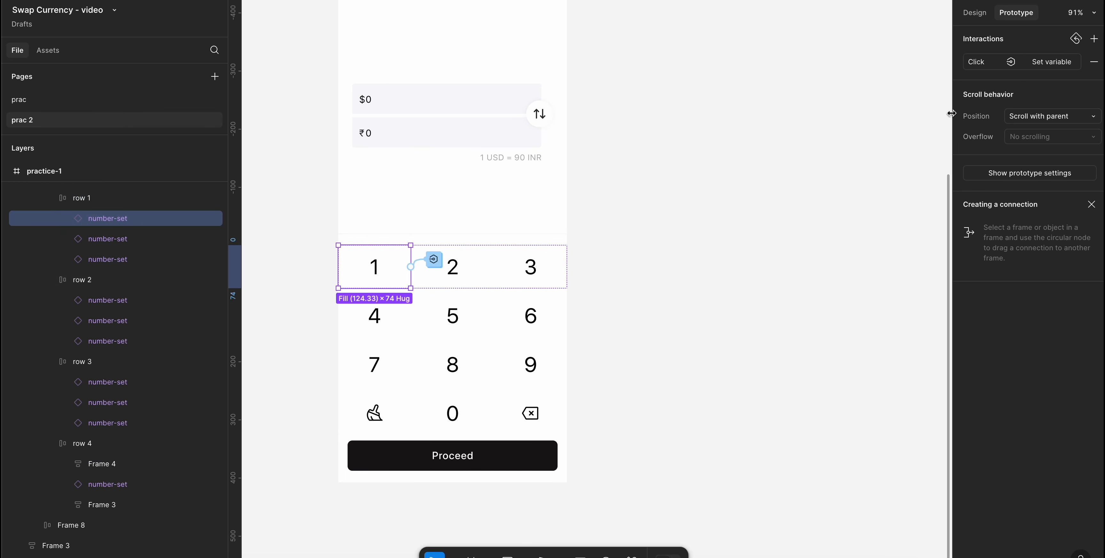
pyautogui.click(477, 267)
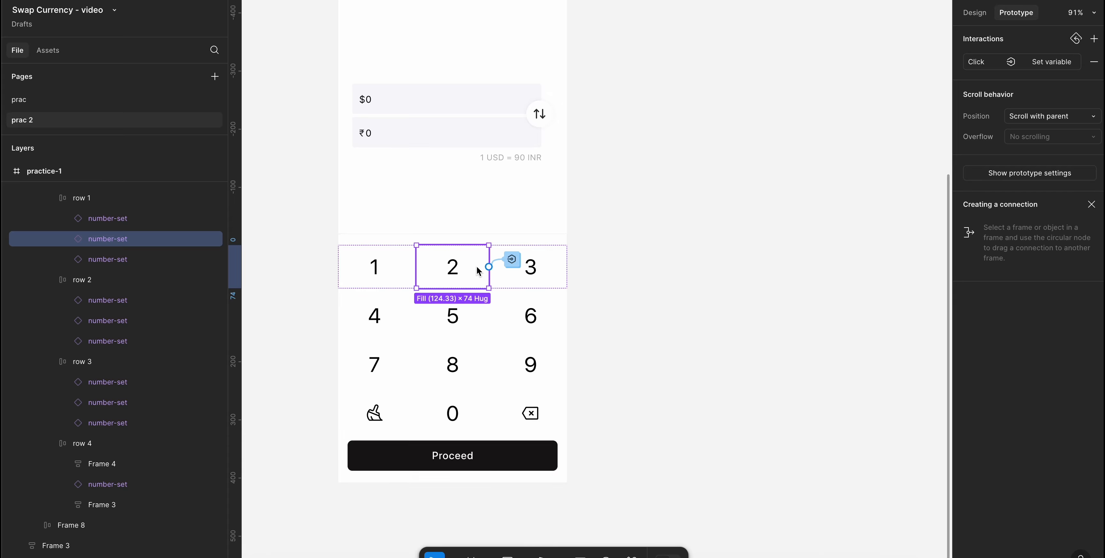
pyautogui.click(515, 261)
pyautogui.moveTo(525, 282); pyautogui.dragTo(800, 49)
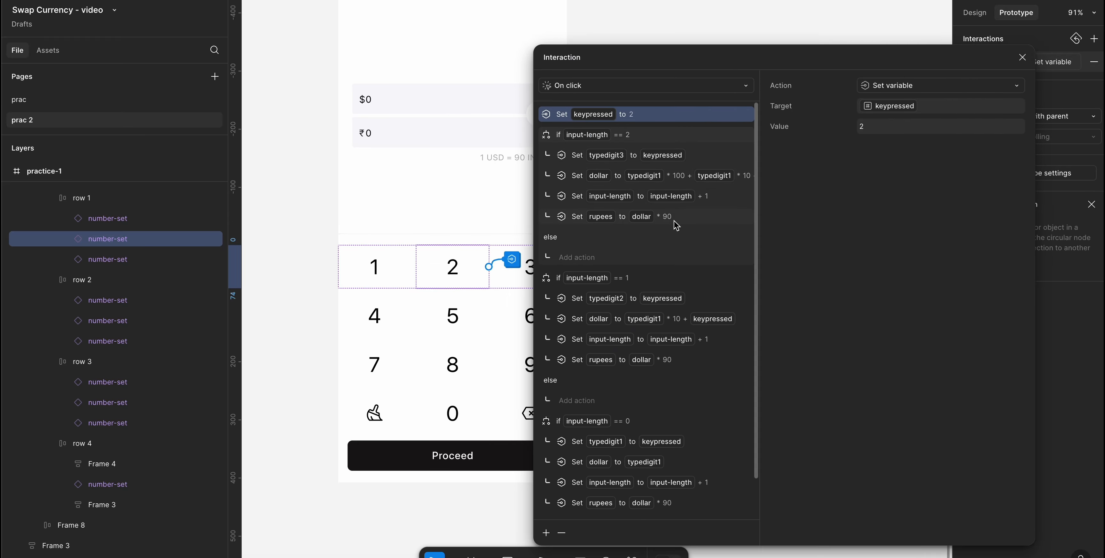
pyautogui.click(711, 198)
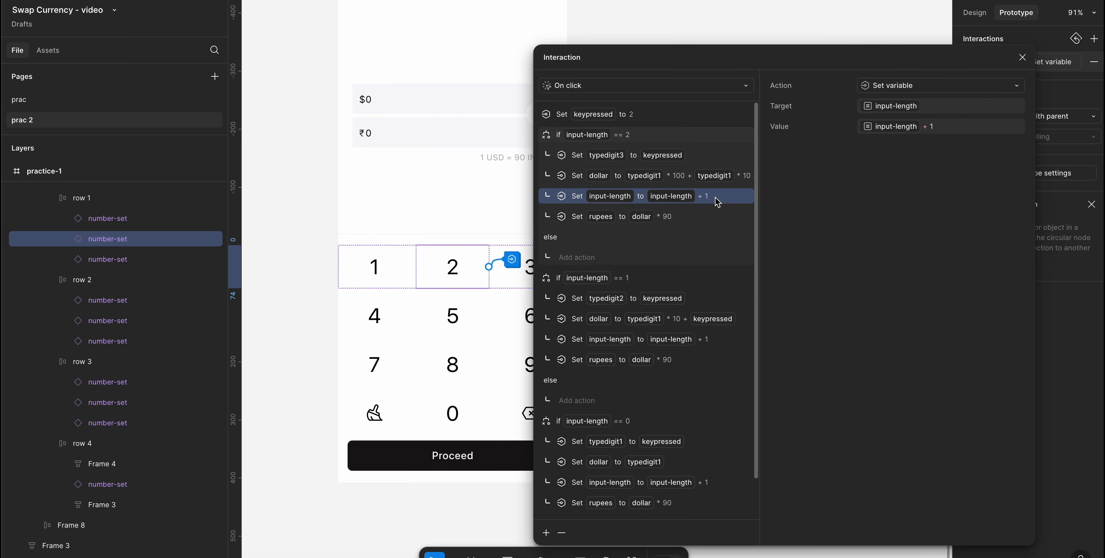
pyautogui.click(682, 217)
pyautogui.click(546, 533)
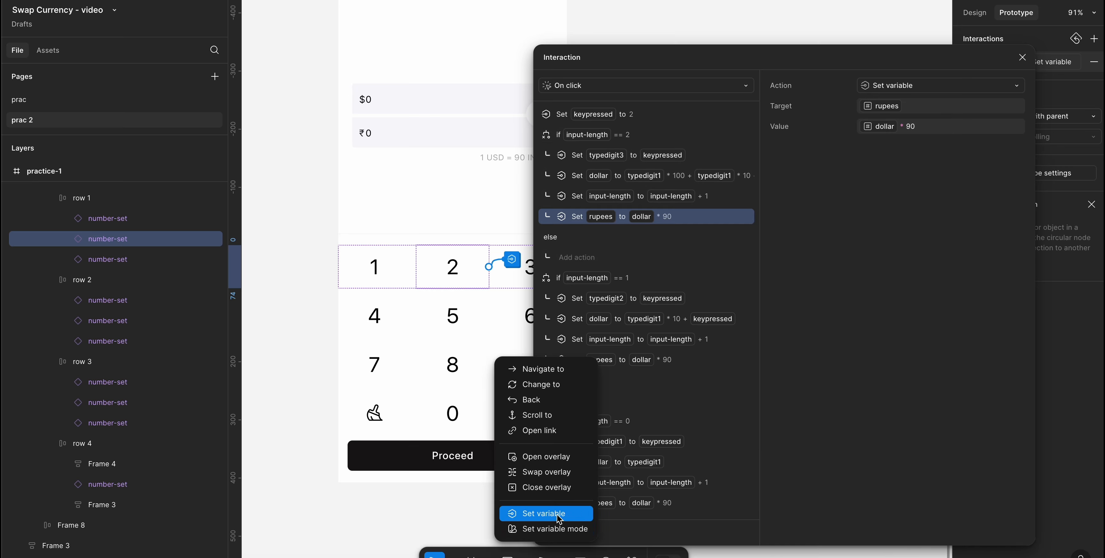
pyautogui.click(523, 513)
pyautogui.scroll(-2, 911, 283)
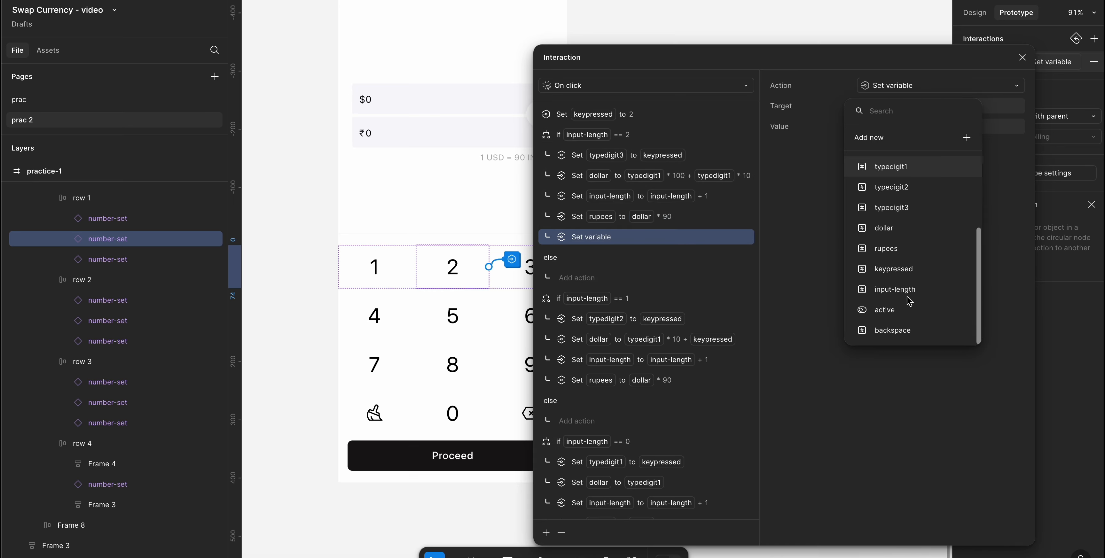
pyautogui.click(896, 319)
pyautogui.click(899, 208)
pyautogui.click(797, 254)
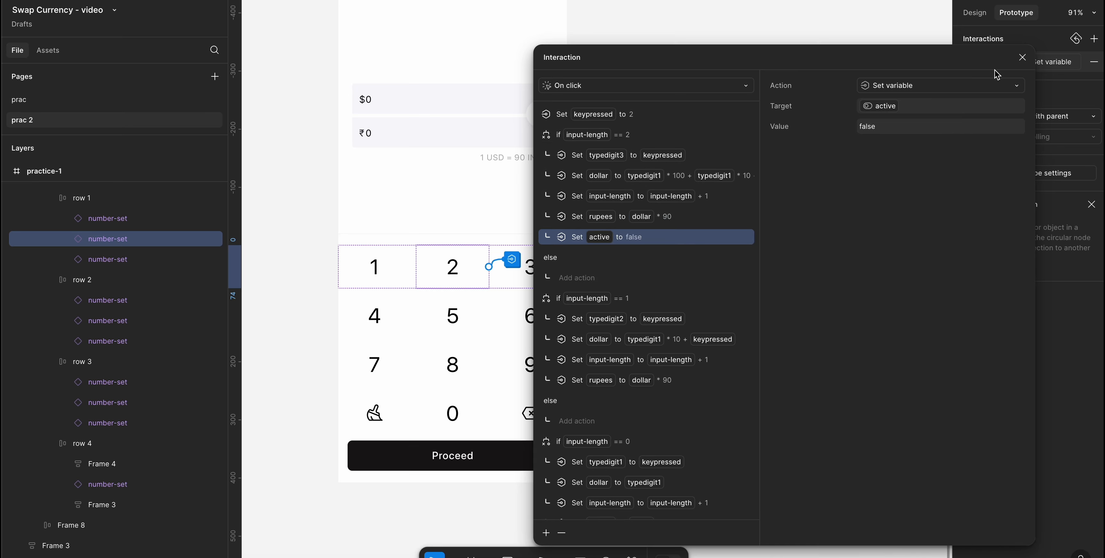
pyautogui.click(1022, 57)
# - Add a Set variable action setting active to false under the input-length == 2 condition of the 3 key's click interaction
pyautogui.click(183, 262)
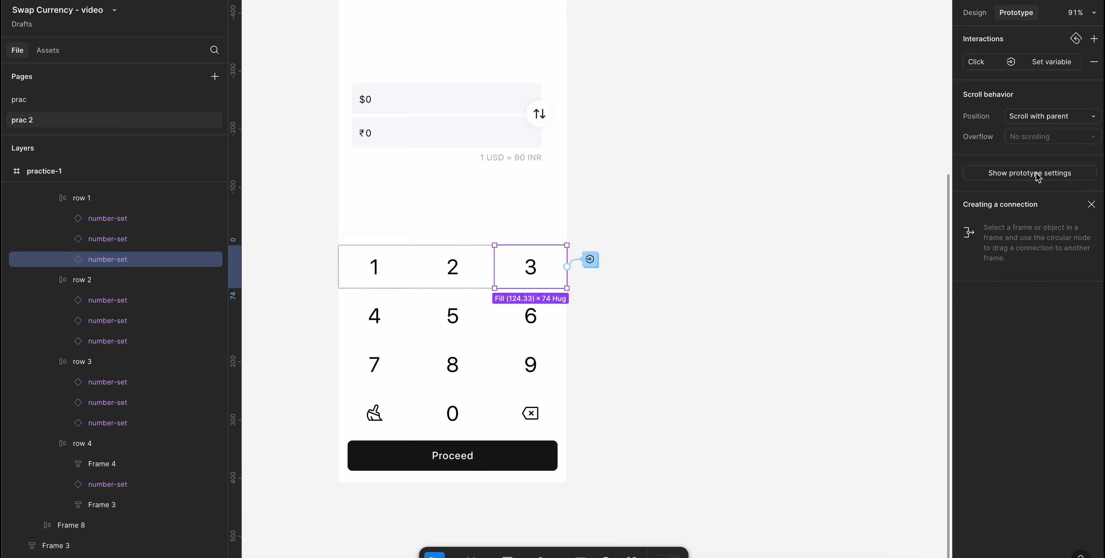
pyautogui.click(1055, 66)
pyautogui.click(602, 224)
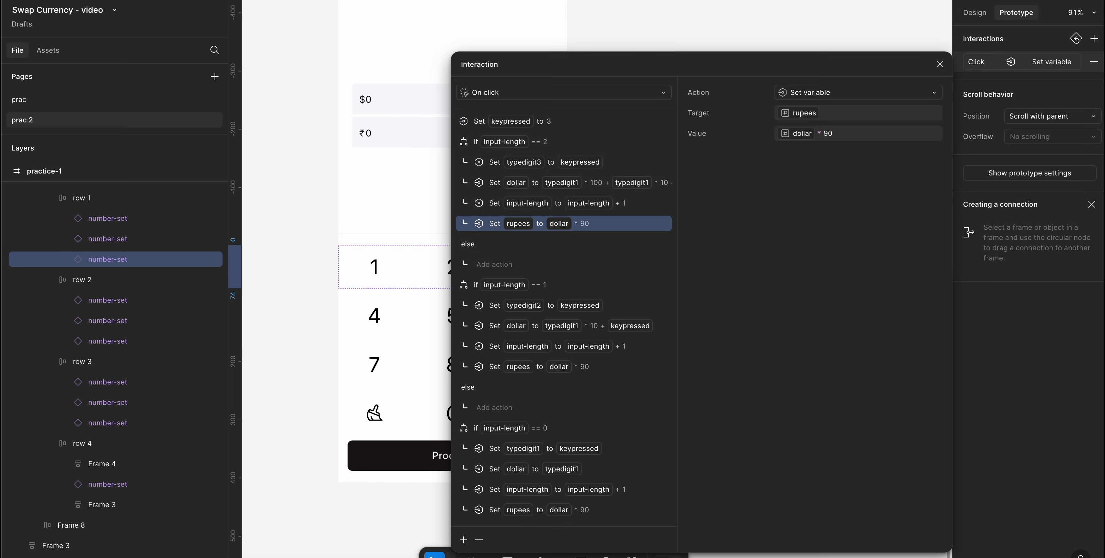
pyautogui.click(467, 547)
pyautogui.click(461, 514)
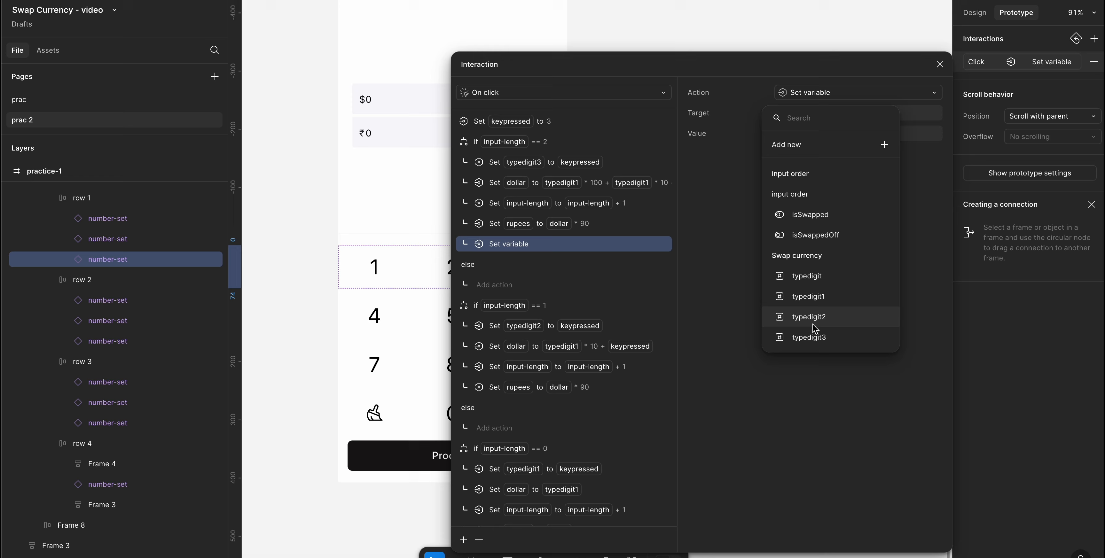
pyautogui.scroll(-3, 815, 317)
pyautogui.click(803, 317)
pyautogui.click(799, 234)
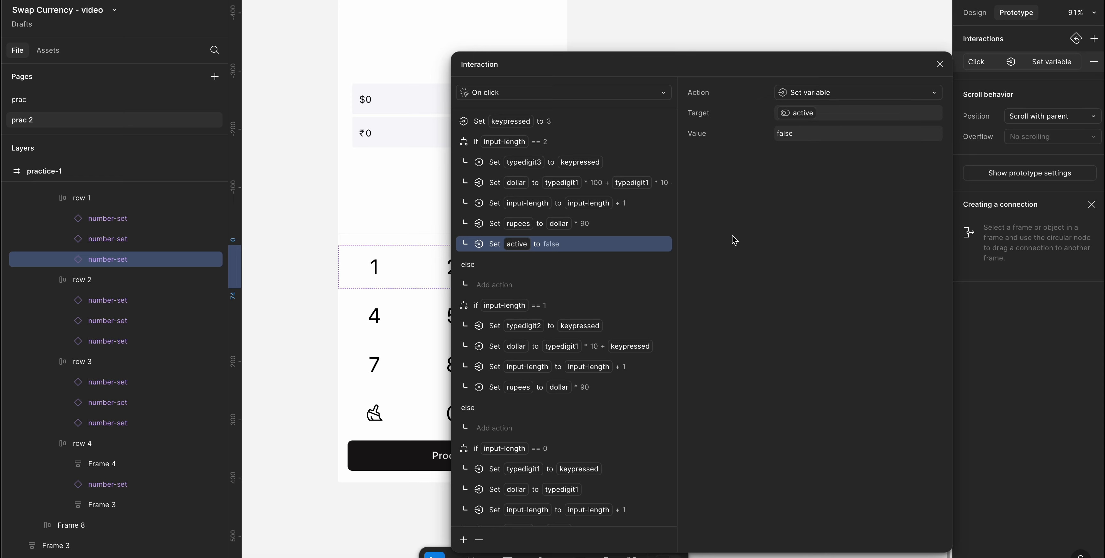
# - Add a Set variable action setting active to false under the input-length == 2 condition of the 4 key's click interaction
pyautogui.click(128, 301)
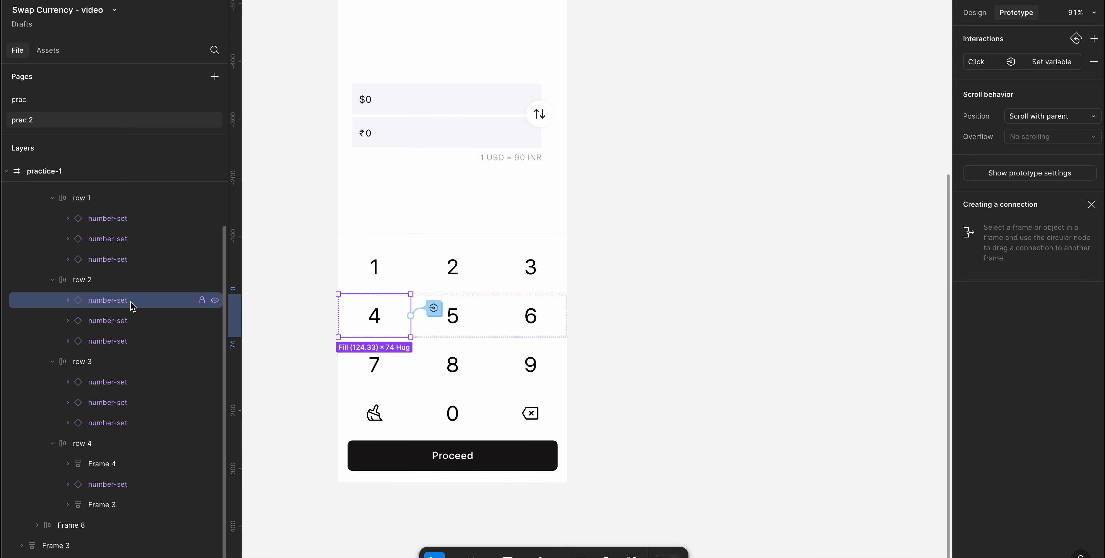
pyautogui.click(1051, 63)
pyautogui.click(536, 224)
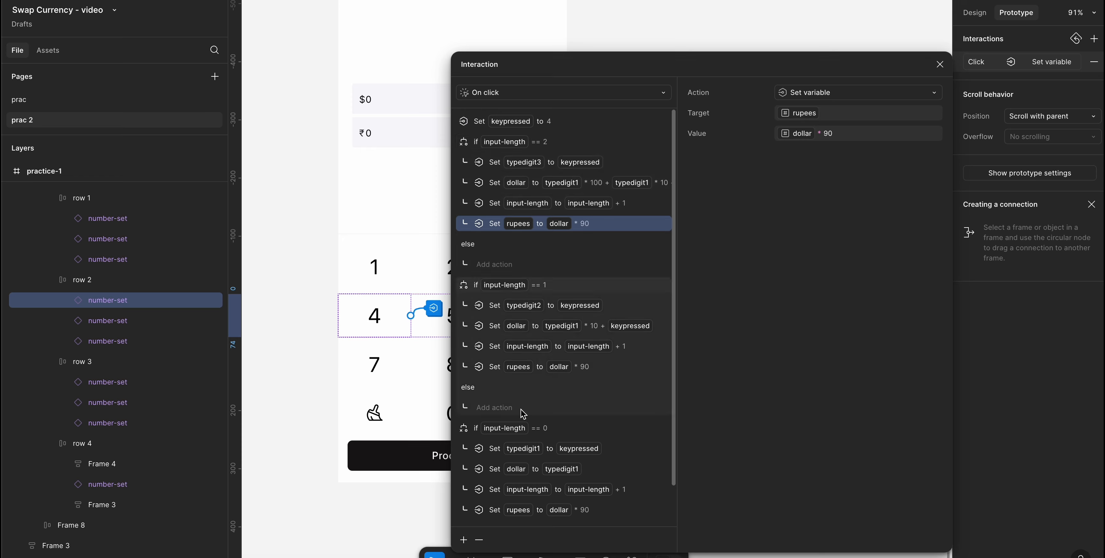
pyautogui.click(463, 539)
pyautogui.click(463, 515)
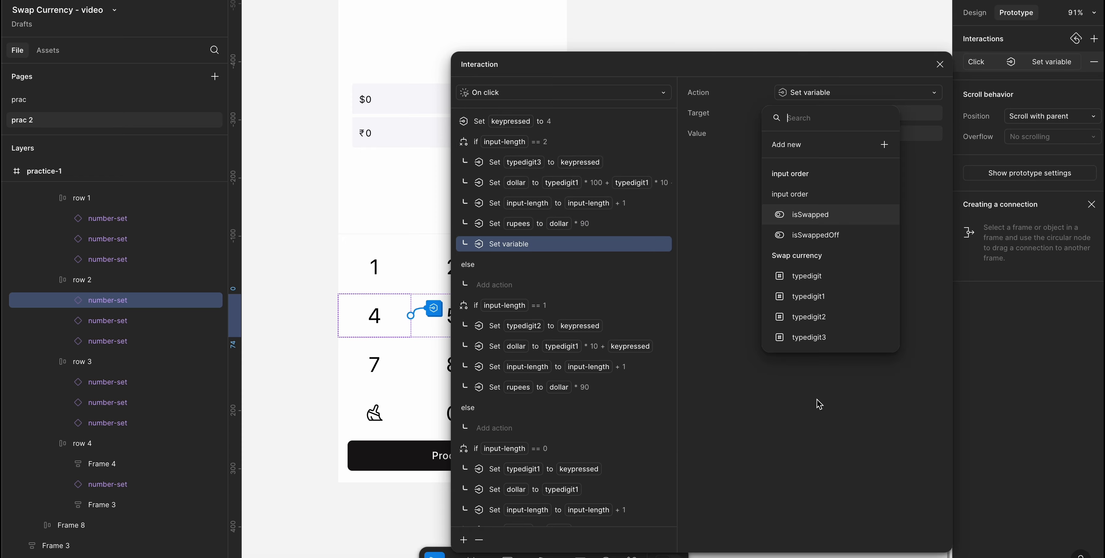
pyautogui.scroll(-3, 823, 293)
pyautogui.click(814, 319)
pyautogui.click(806, 213)
pyautogui.press('Return')
# - Set active to false under the input-length == 2 condition of the 5 key's click interaction, and close the interaction settings
pyautogui.click(126, 323)
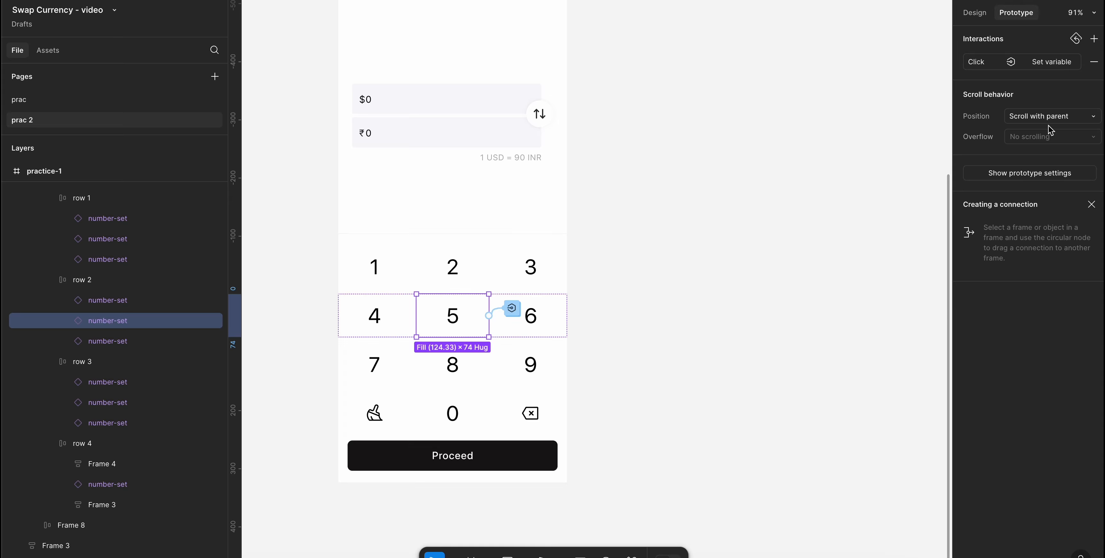
pyautogui.click(1060, 65)
pyautogui.scroll(-1, 558, 480)
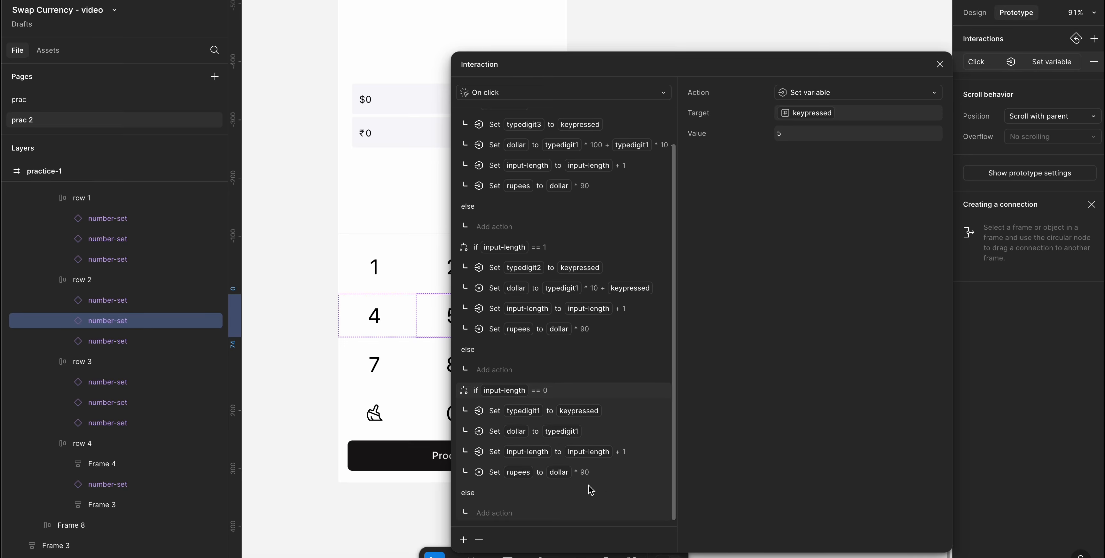
pyautogui.click(616, 188)
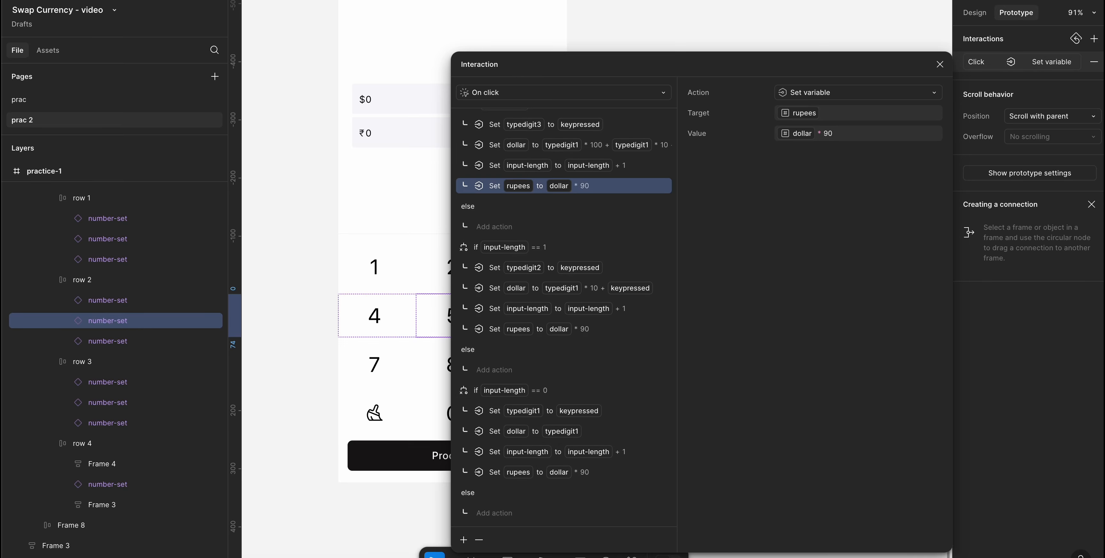
pyautogui.click(464, 539)
pyautogui.click(461, 514)
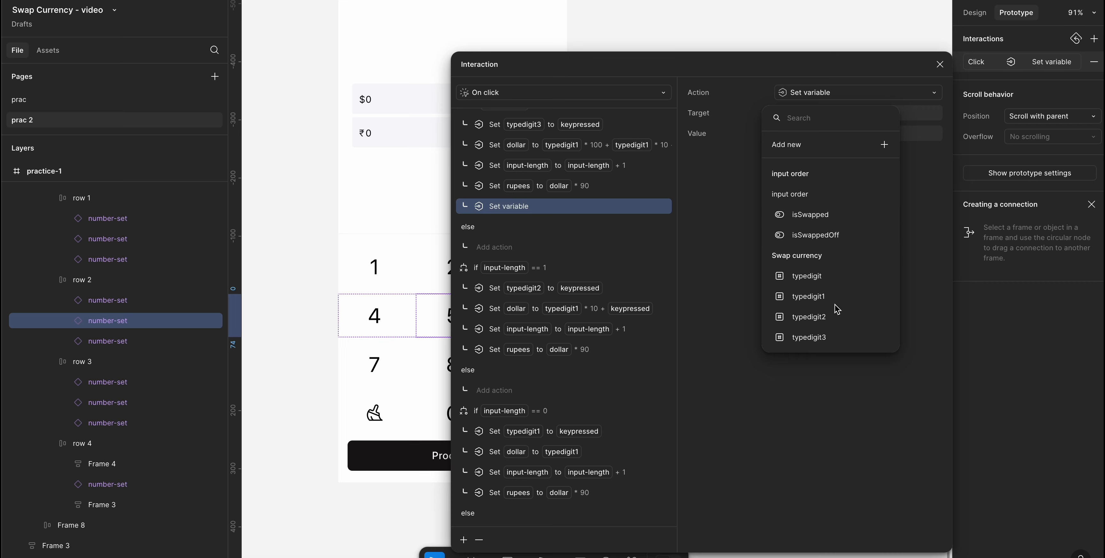
pyautogui.scroll(10, 386, 297)
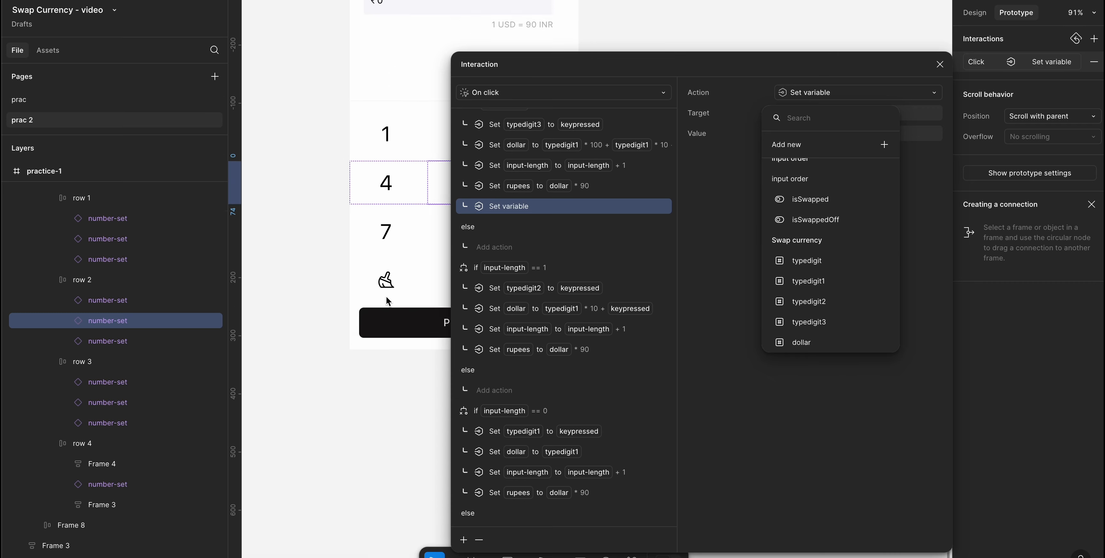
pyautogui.scroll(-3, 815, 300)
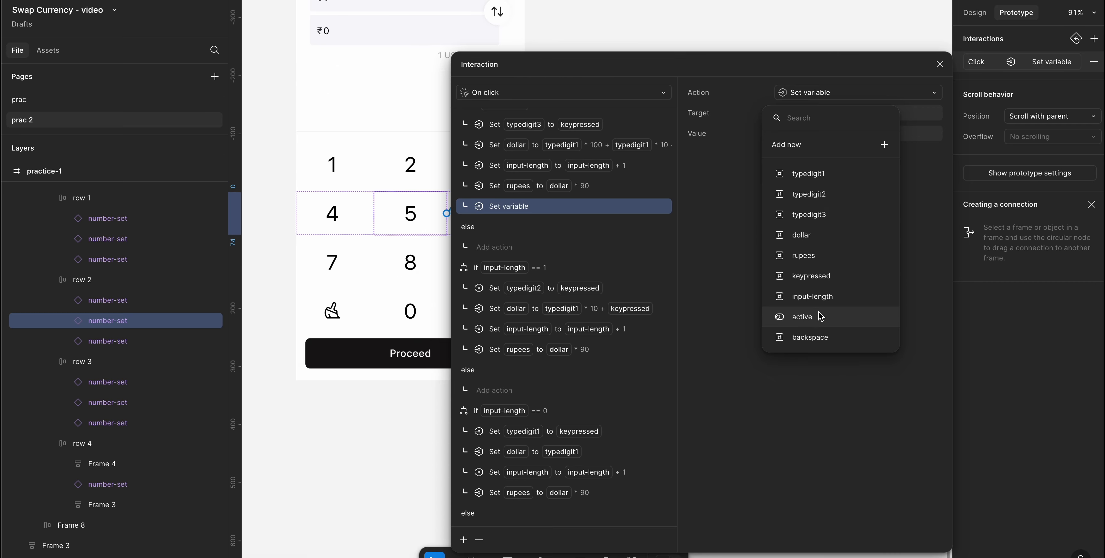
pyautogui.click(785, 318)
pyautogui.click(807, 212)
pyautogui.click(744, 283)
pyautogui.click(939, 65)
# - Add a Set variable action setting active to false after the rupees action under input-length == 2 for the 6 key
pyautogui.click(489, 214)
pyautogui.click(1022, 61)
pyautogui.scroll(-3, 601, 300)
pyautogui.click(658, 185)
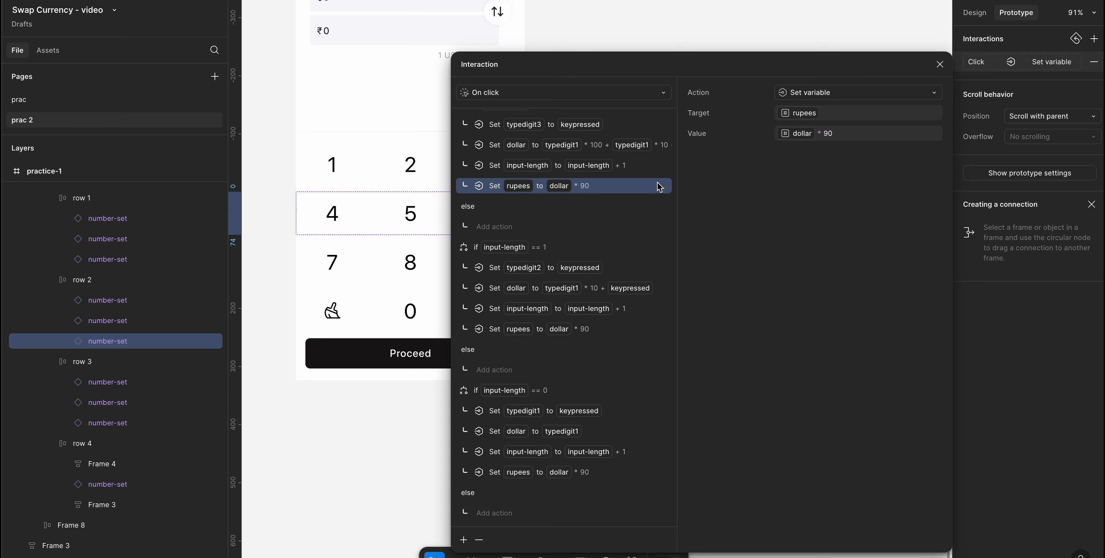
pyautogui.click(464, 540)
pyautogui.click(483, 513)
pyautogui.scroll(-3, 772, 303)
pyautogui.click(828, 320)
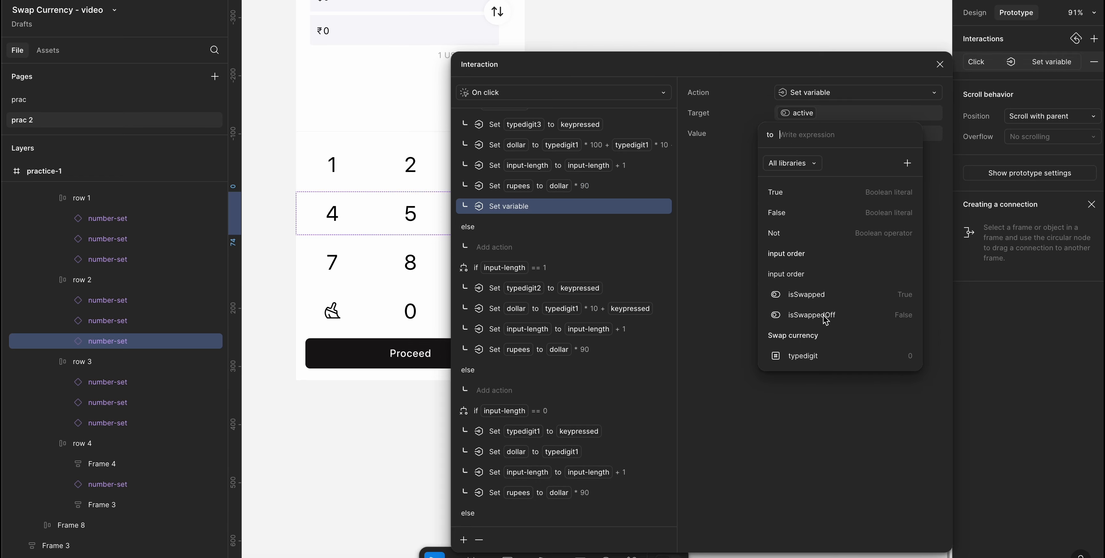
pyautogui.click(794, 214)
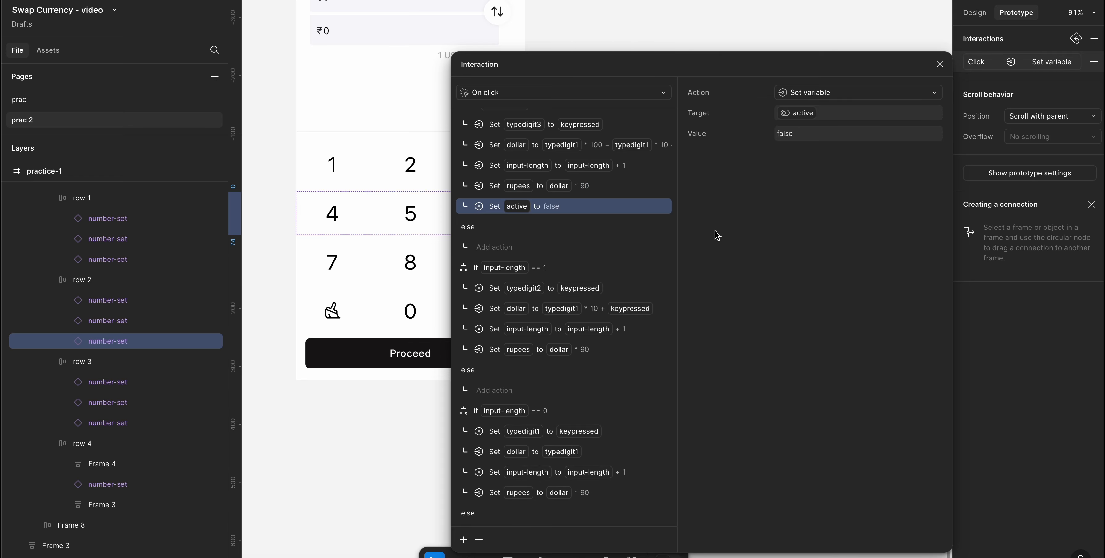
# - Add a Set variable action setting active to false after the rupees action under input-length == 2 for the 7 key
pyautogui.click(160, 380)
pyautogui.click(1030, 61)
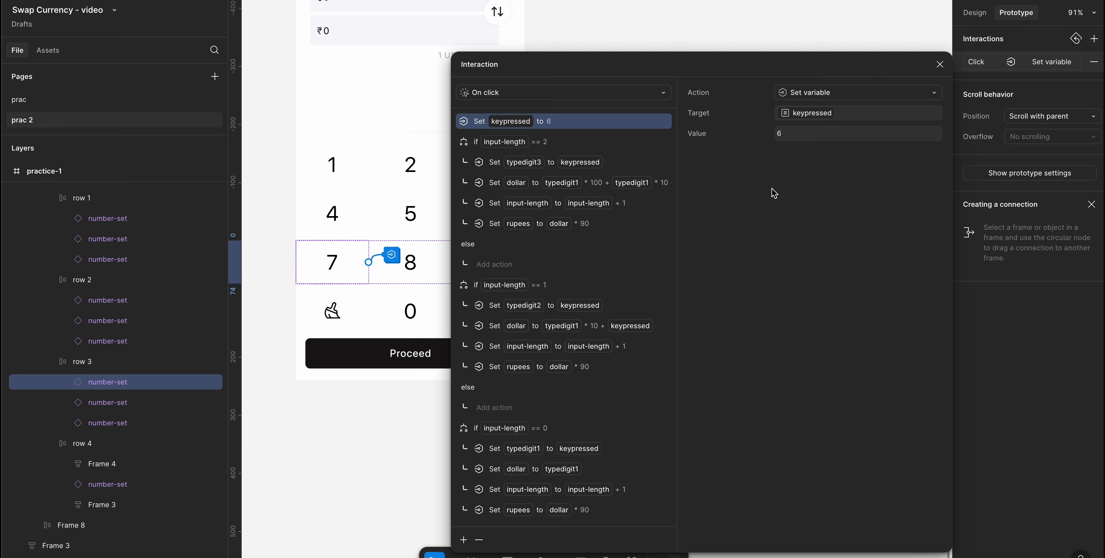
pyautogui.click(597, 225)
pyautogui.click(464, 540)
pyautogui.click(481, 514)
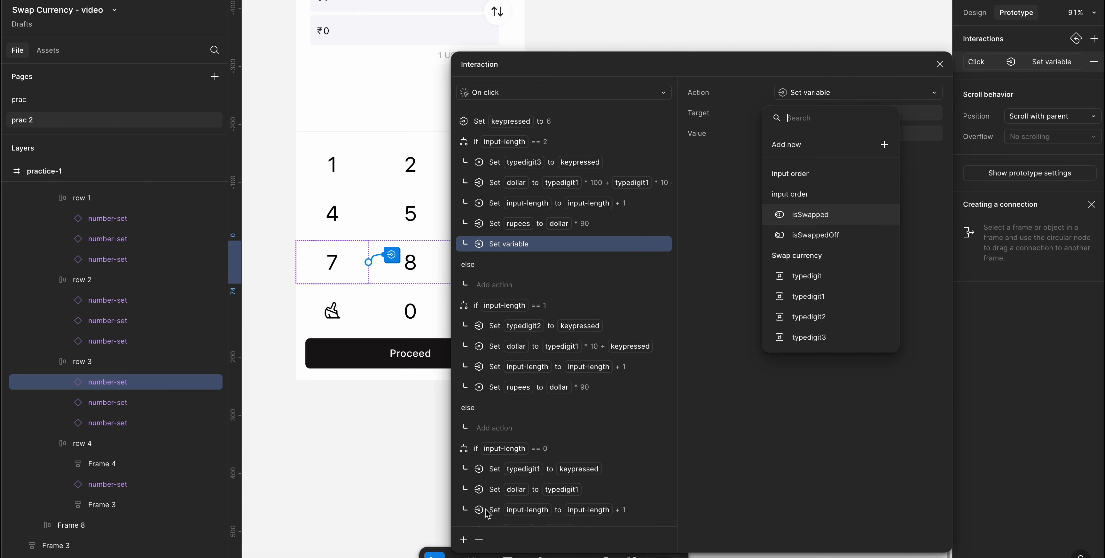
pyautogui.scroll(-2, 821, 219)
pyautogui.click(803, 317)
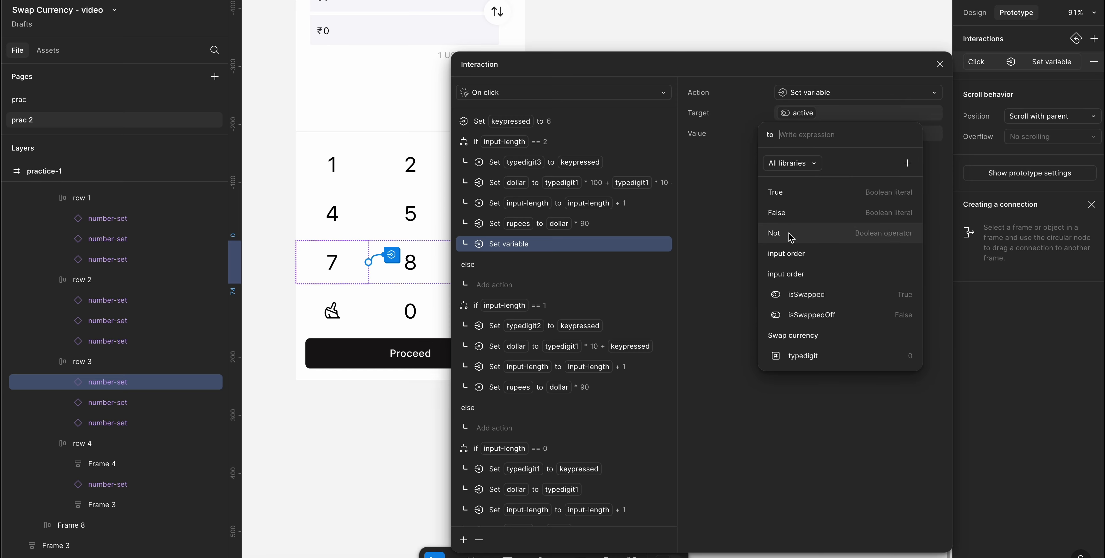
pyautogui.click(785, 217)
# - Add a Set variable action setting active to false under the input-length == 2 condition of the 8 key's click interaction
pyautogui.click(123, 402)
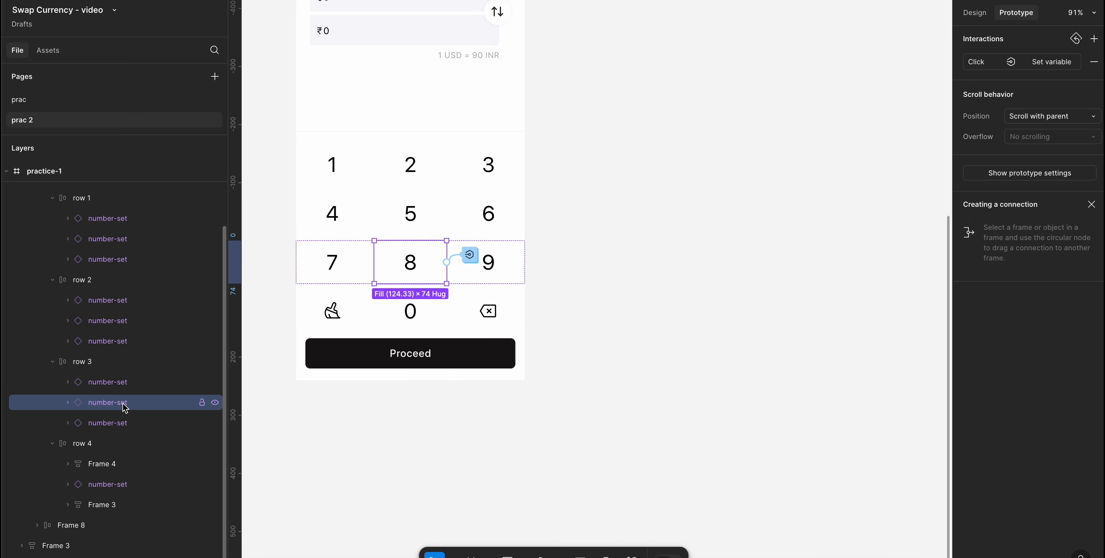
pyautogui.click(1038, 61)
pyautogui.click(599, 226)
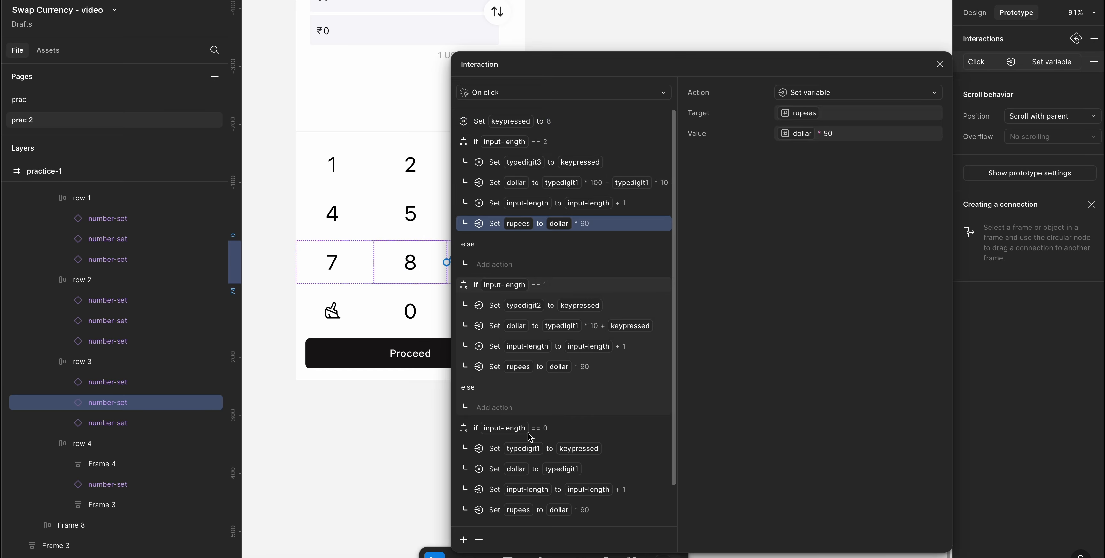
pyautogui.click(463, 540)
pyautogui.click(486, 514)
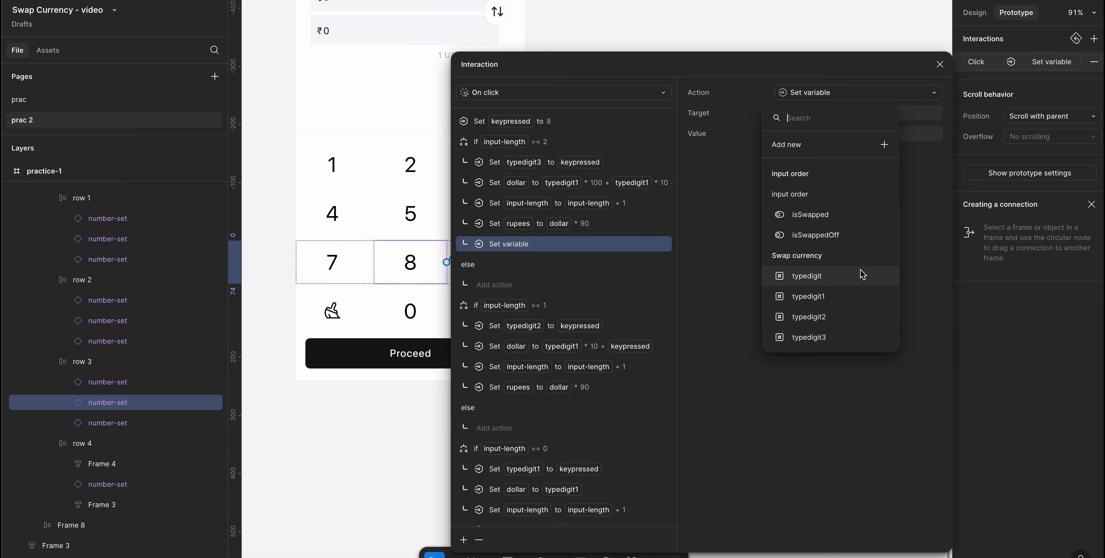
pyautogui.scroll(-3, 859, 274)
pyautogui.click(826, 312)
pyautogui.click(794, 213)
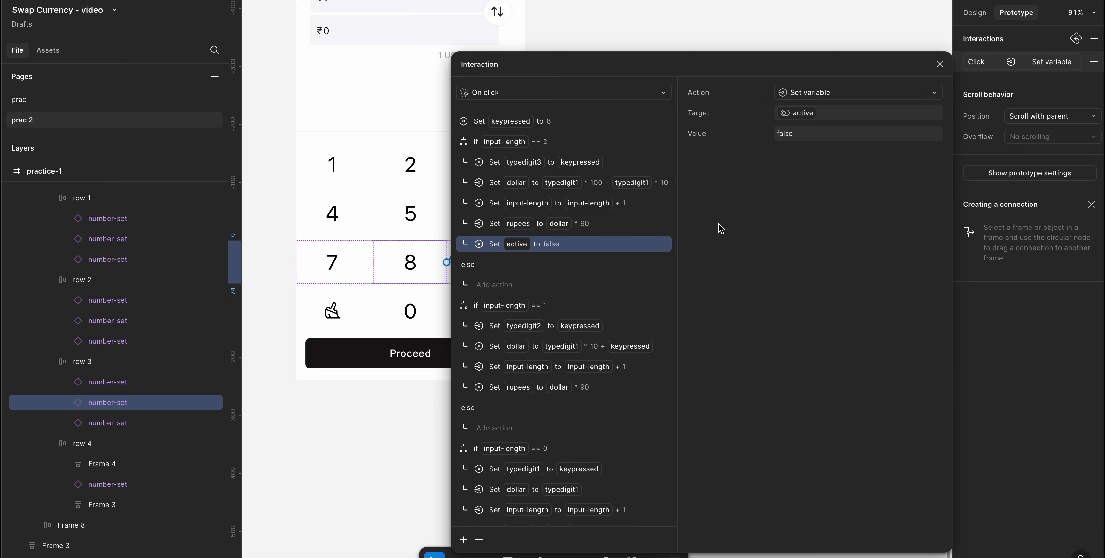
# - Add a Set variable action setting active to false under the input-length == 2 condition of the 9 key's click interaction
pyautogui.click(111, 423)
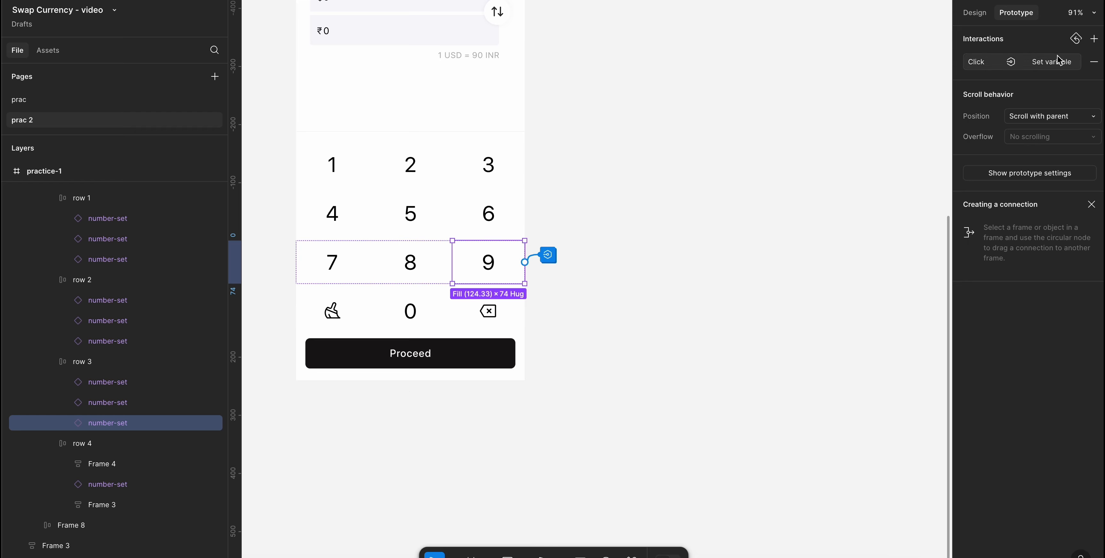
pyautogui.click(1036, 60)
pyautogui.scroll(-1, 567, 502)
pyautogui.scroll(1, 575, 266)
pyautogui.click(605, 225)
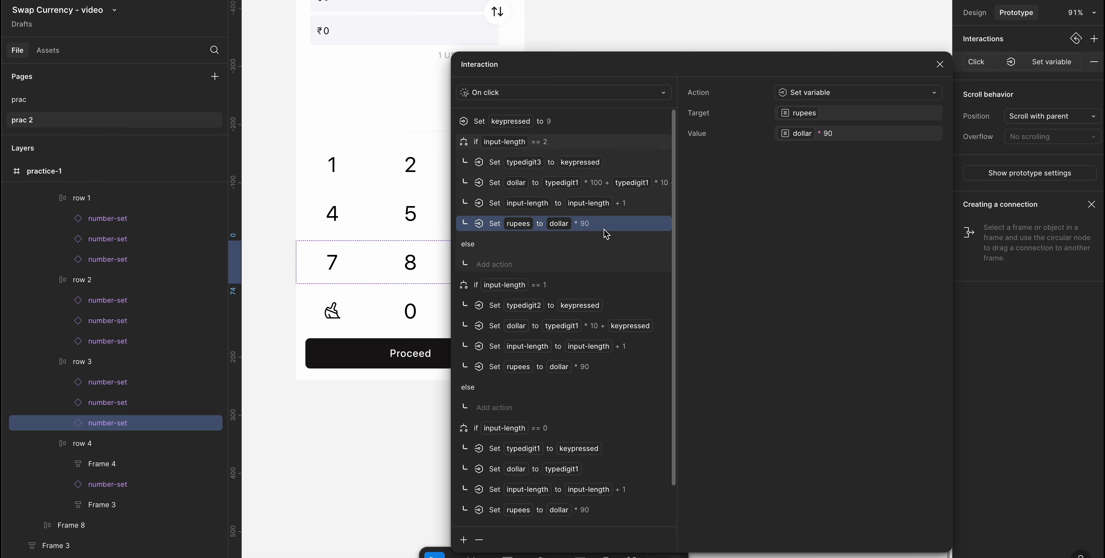
pyautogui.click(464, 541)
pyautogui.click(491, 523)
pyautogui.scroll(-2, 828, 295)
pyautogui.click(815, 334)
pyautogui.click(795, 214)
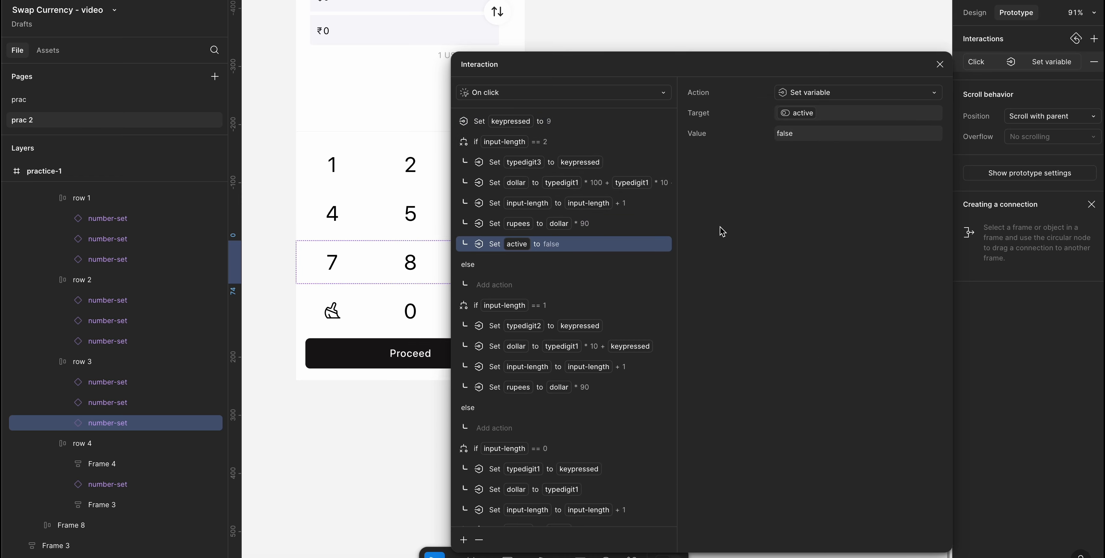
# - Add a Set variable action setting active to false under the input-length == 2 condition of the 0 key's click interaction
pyautogui.click(136, 484)
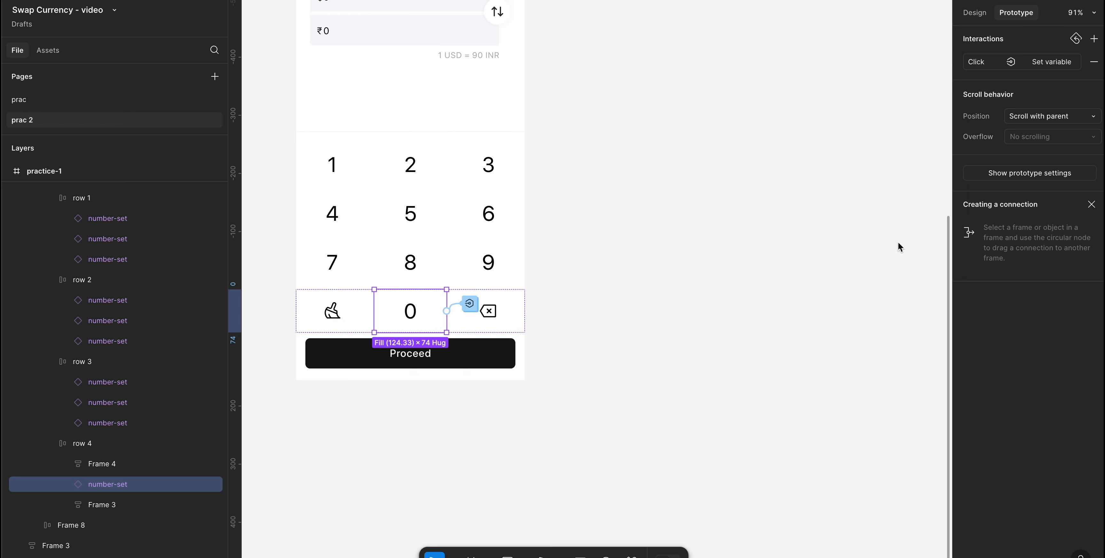
pyautogui.click(1047, 62)
pyautogui.click(624, 225)
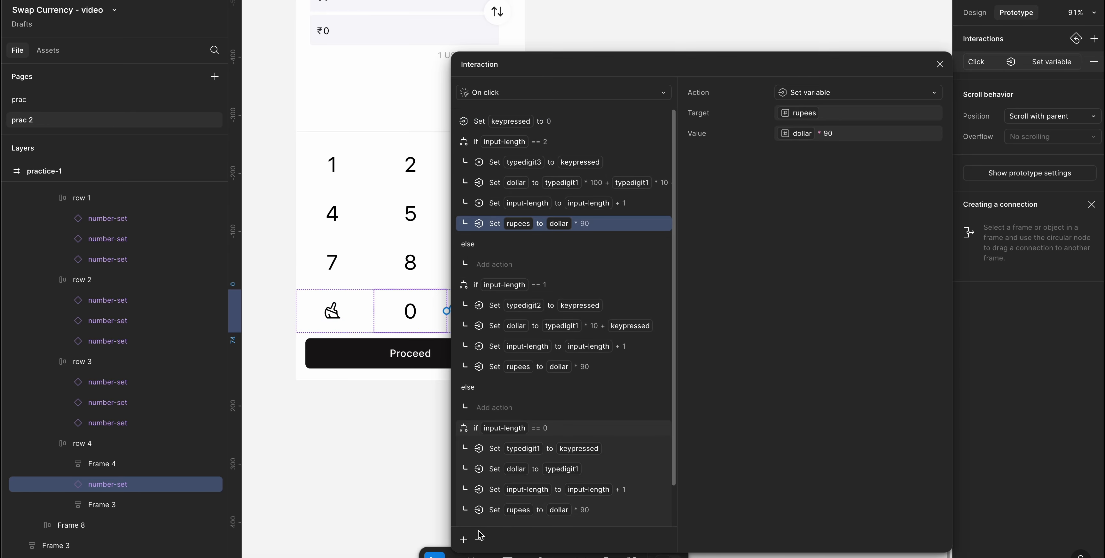
pyautogui.click(464, 540)
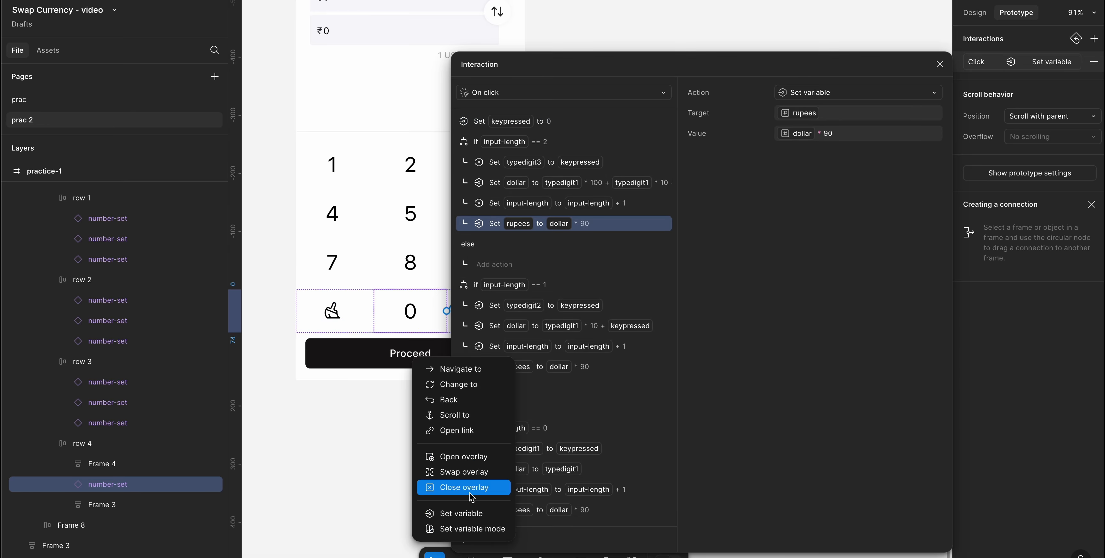
pyautogui.click(461, 513)
pyautogui.scroll(-3, 824, 318)
pyautogui.click(823, 319)
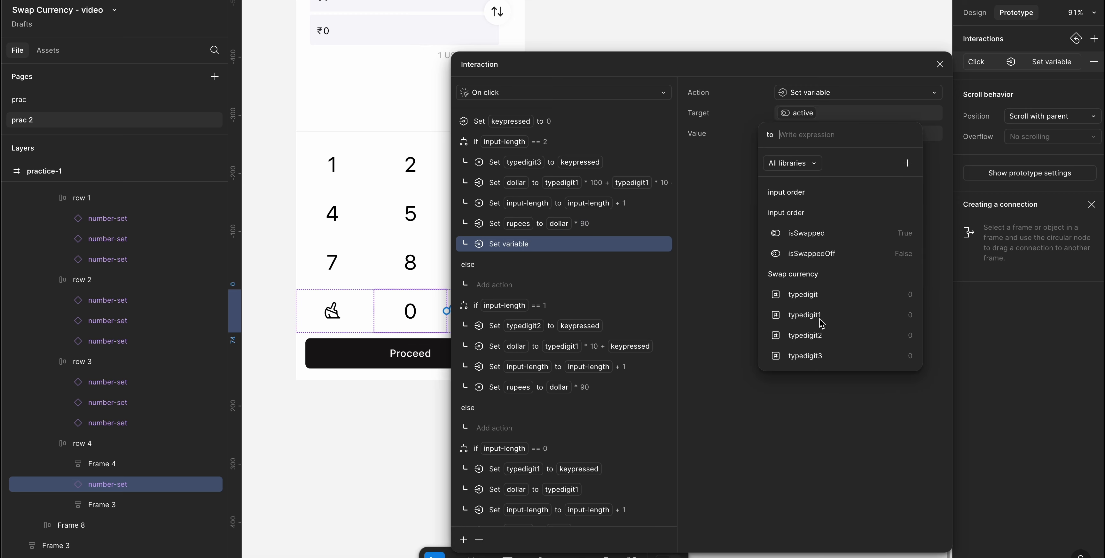
pyautogui.click(779, 214)
pyautogui.click(738, 225)
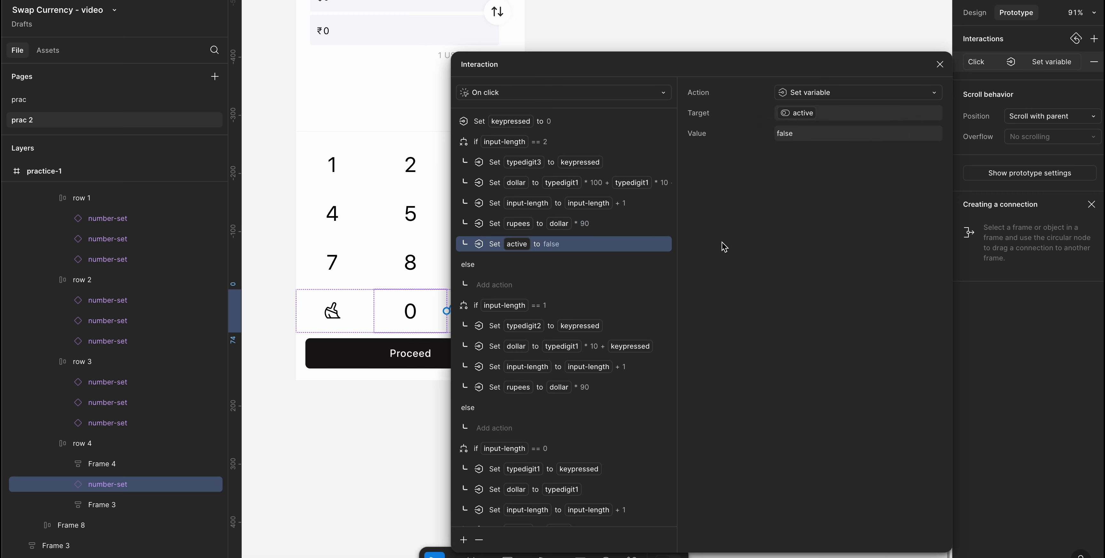
# - Restart the prototype preview, enter the dollar amount 113 on the keypad, and reset it with the clear key
pyautogui.click(470, 0)
pyautogui.press('r')
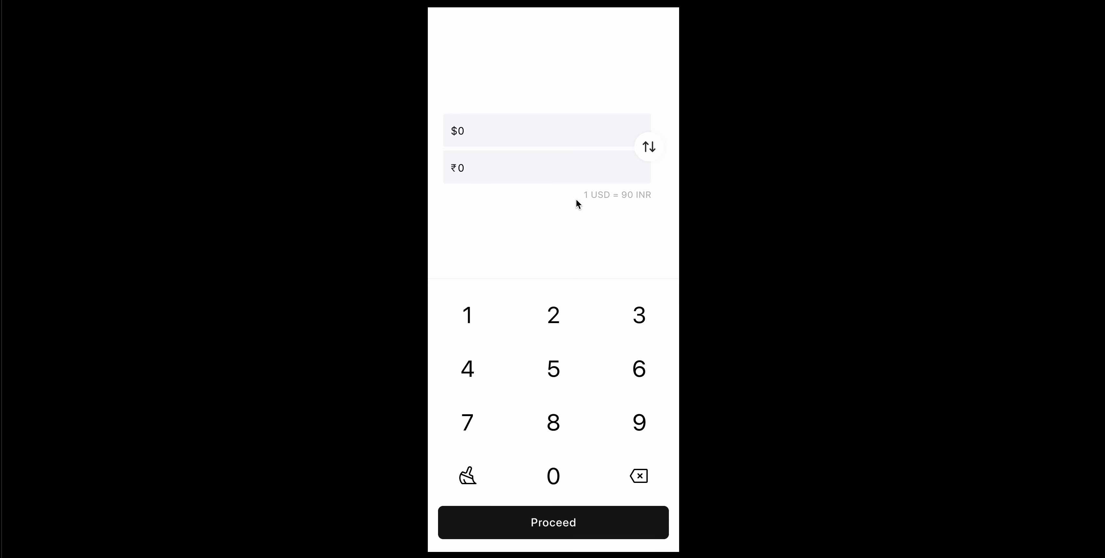
pyautogui.click(467, 318)
pyautogui.click(553, 313)
pyautogui.click(639, 315)
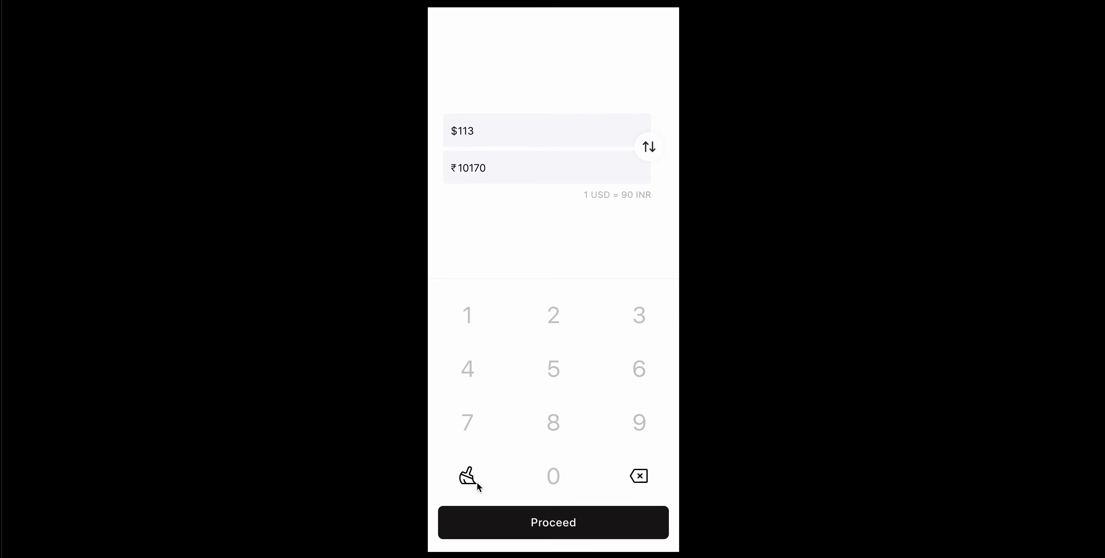
pyautogui.click(467, 477)
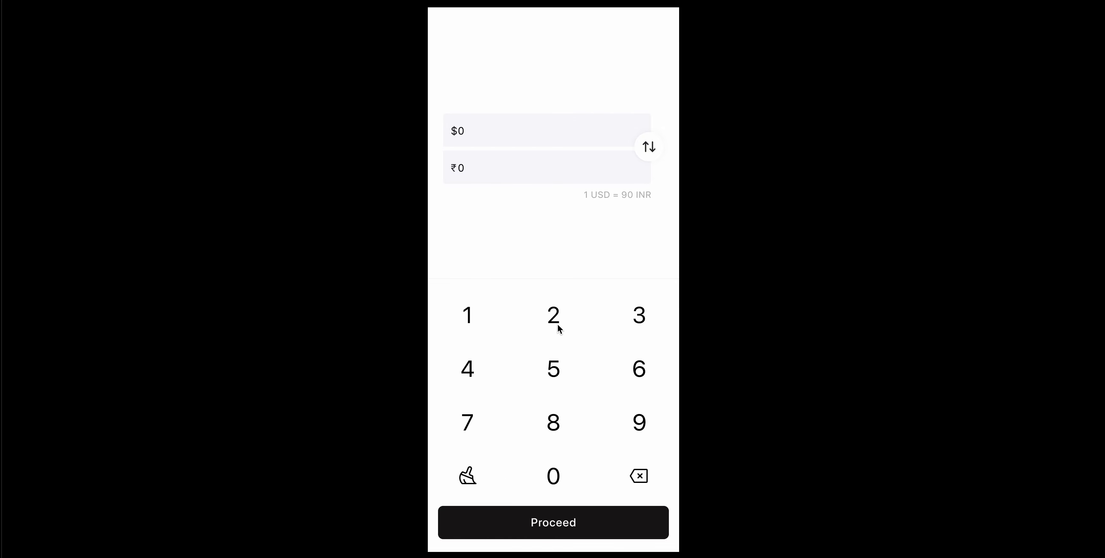
# - Test the keypad in the iPhone 15 Pro preview by entering 112 and resetting it with the clear key
pyautogui.click(468, 2)
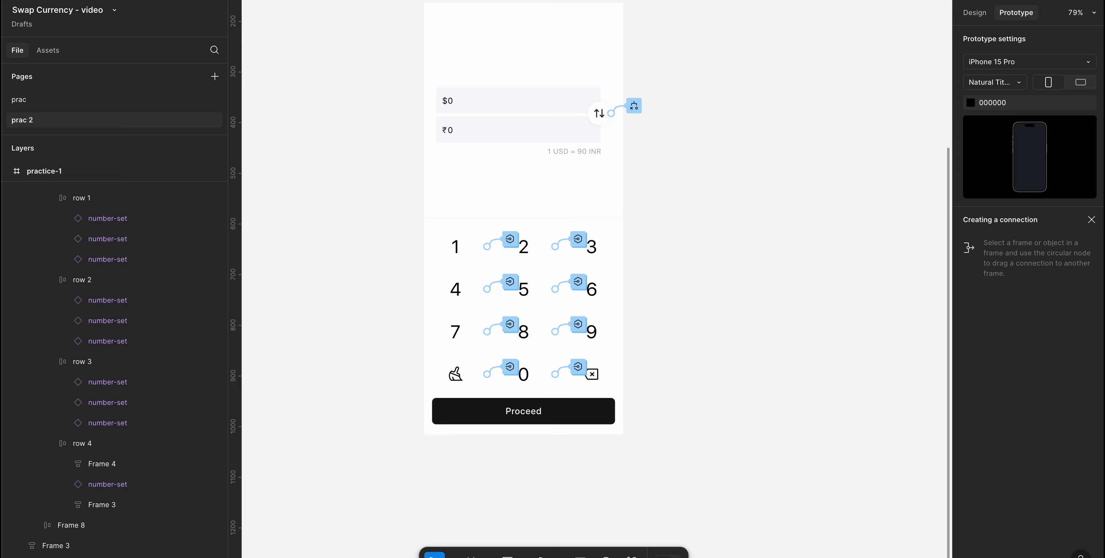
pyautogui.click(557, 2)
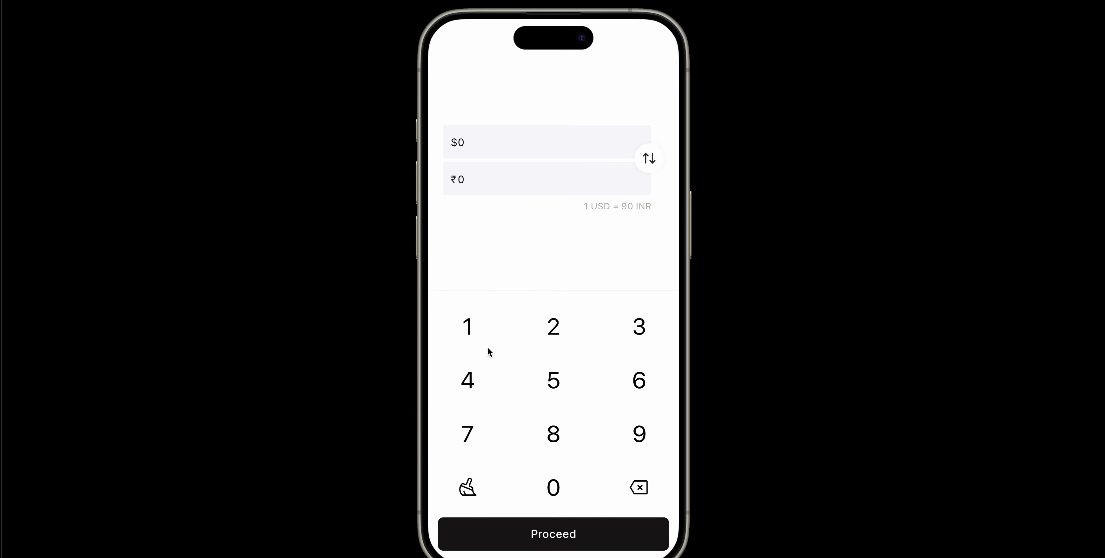
pyautogui.click(470, 331)
pyautogui.click(470, 331)
pyautogui.click(558, 331)
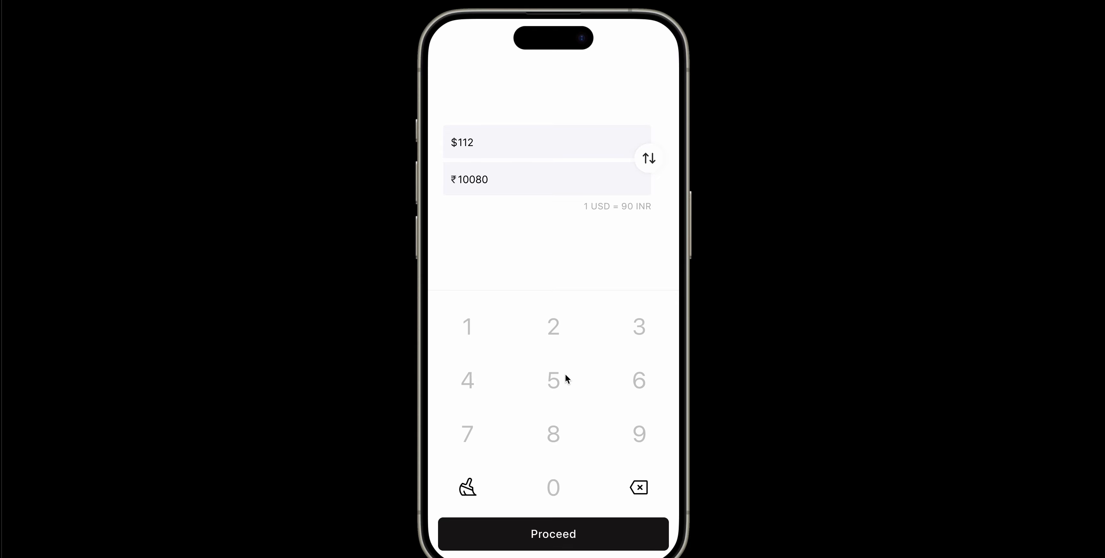
pyautogui.click(468, 489)
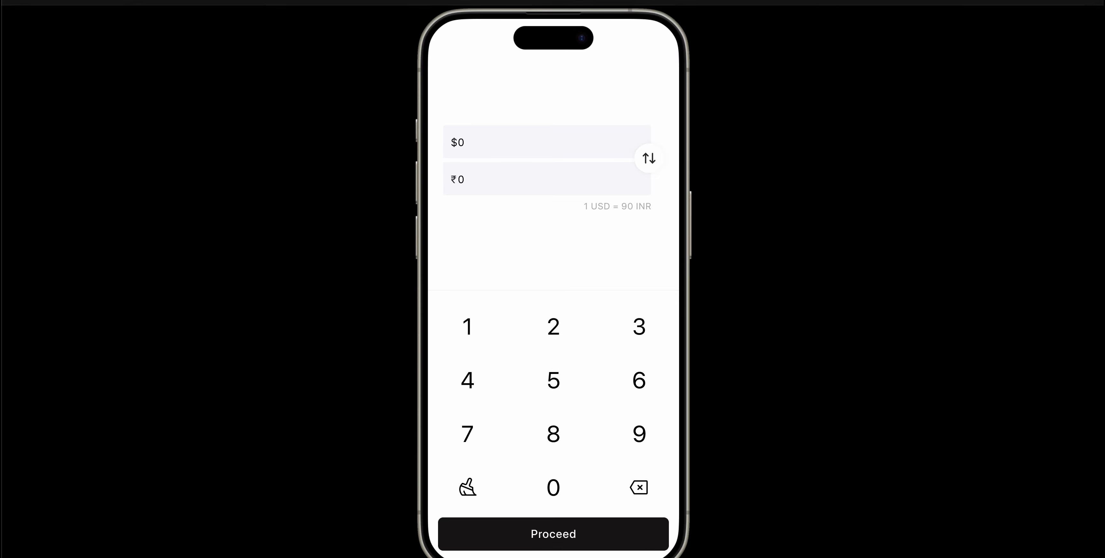
# - Return to the design file and show the prototype settings of the backspace key's frame in row 4
pyautogui.click(185, 1)
pyautogui.click(978, 15)
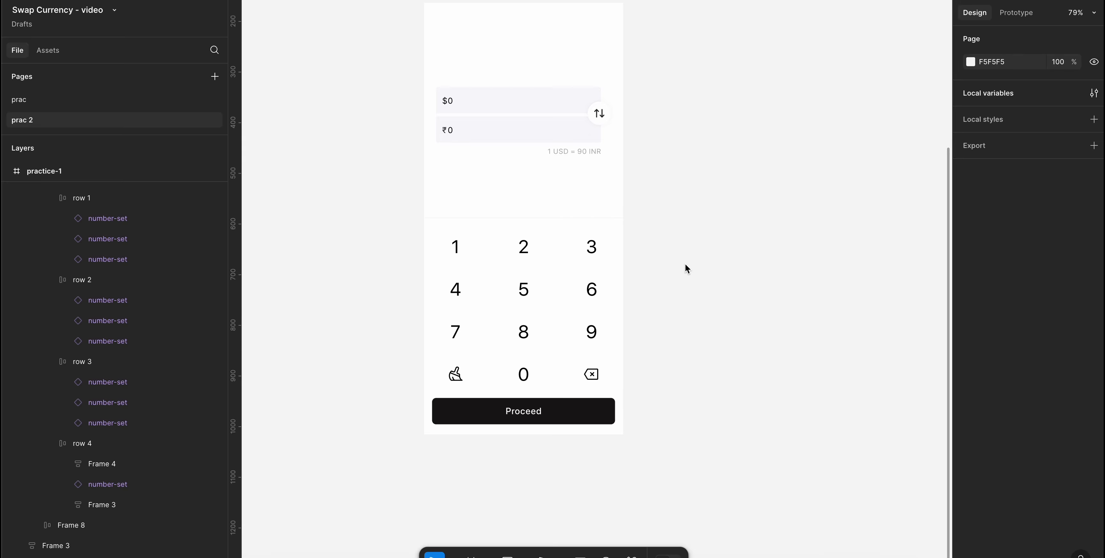
pyautogui.scroll(2, 685, 264)
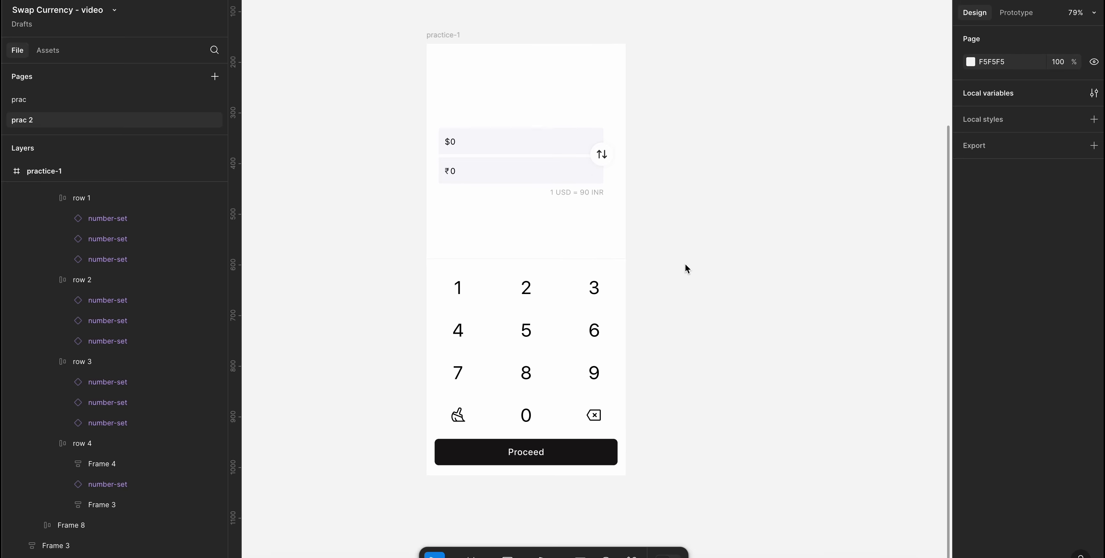
pyautogui.click(137, 501)
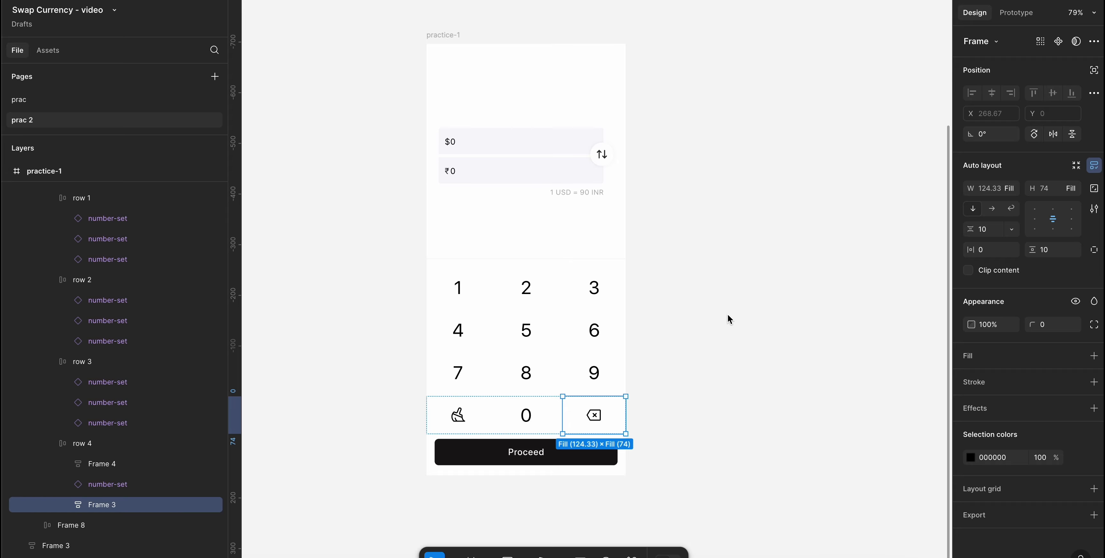
pyautogui.scroll(2, 728, 315)
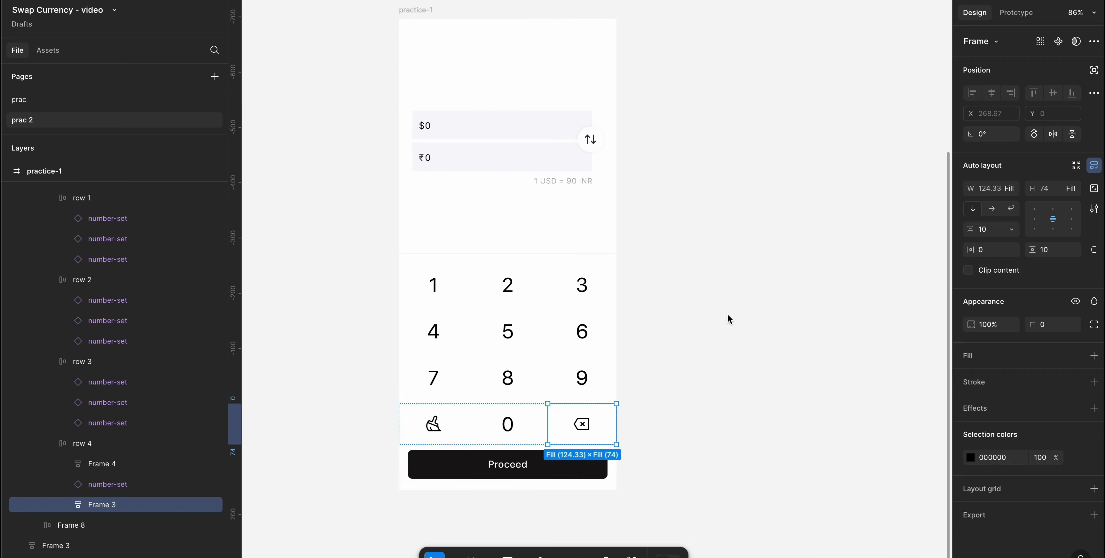
pyautogui.scroll(3, 728, 315)
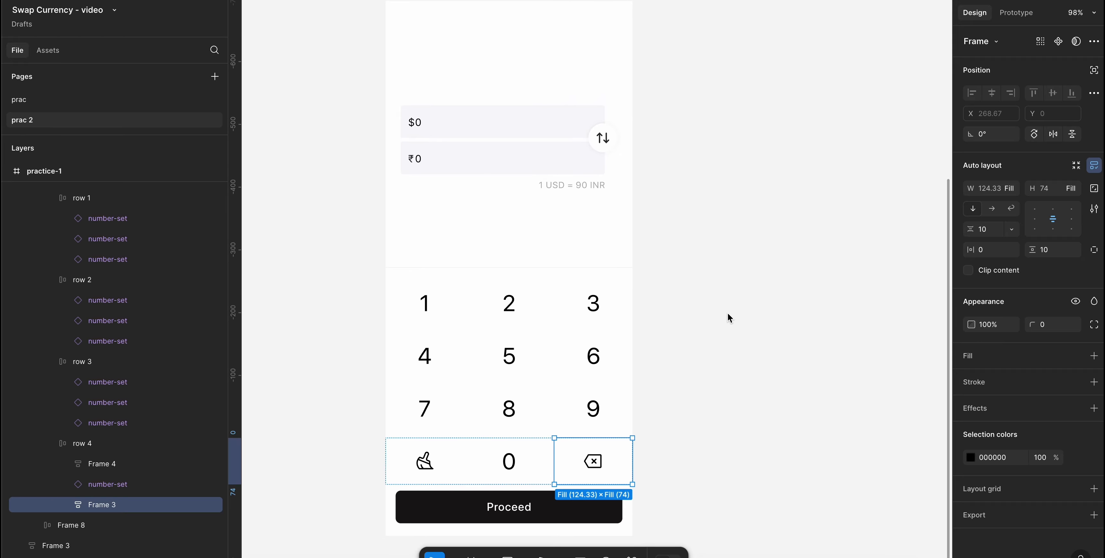
pyautogui.click(1030, 16)
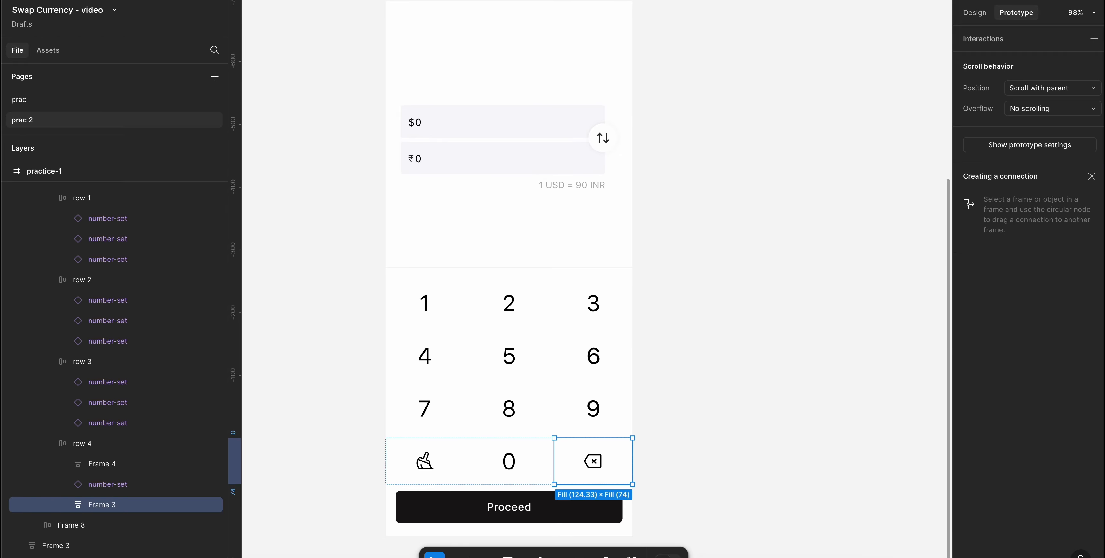
pyautogui.scroll(-3, 751, 219)
pyautogui.hscroll(-3, 641, 302)
pyautogui.scroll(2, 640, 302)
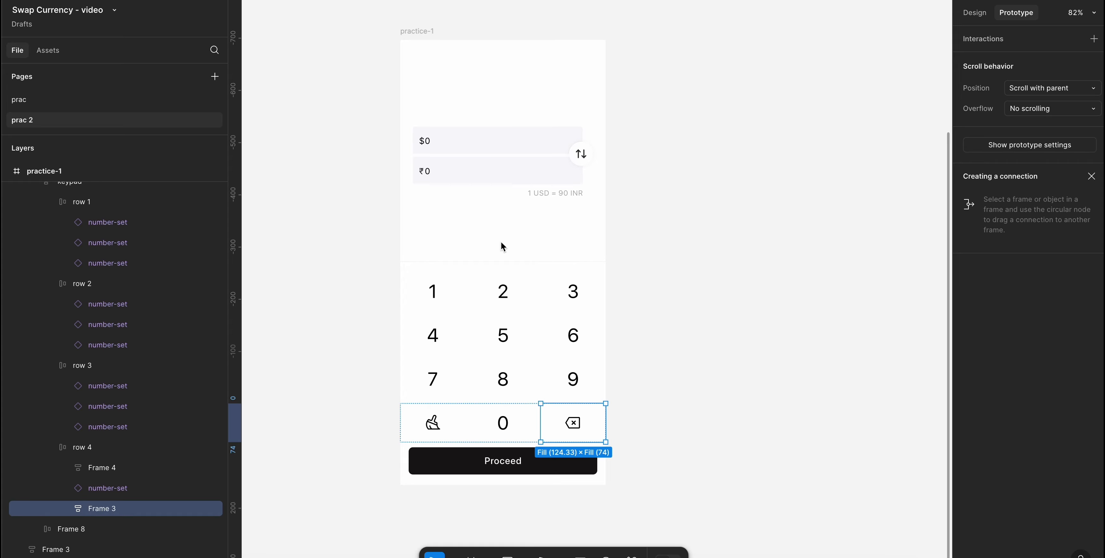
# - Give the backspace key an On tap interaction with a Conditional action testing input-length == 1
pyautogui.click(139, 222)
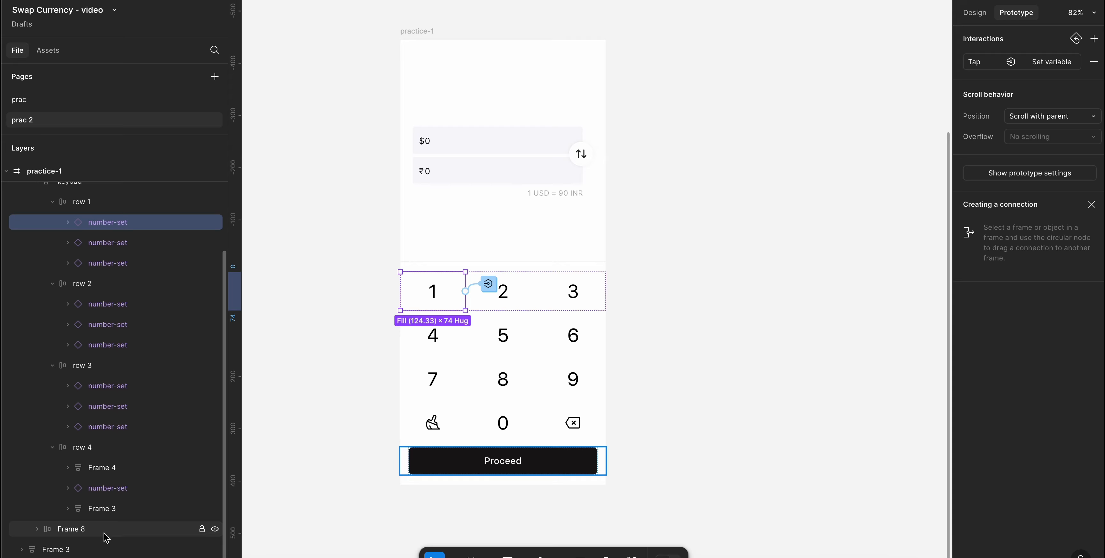
pyautogui.click(124, 508)
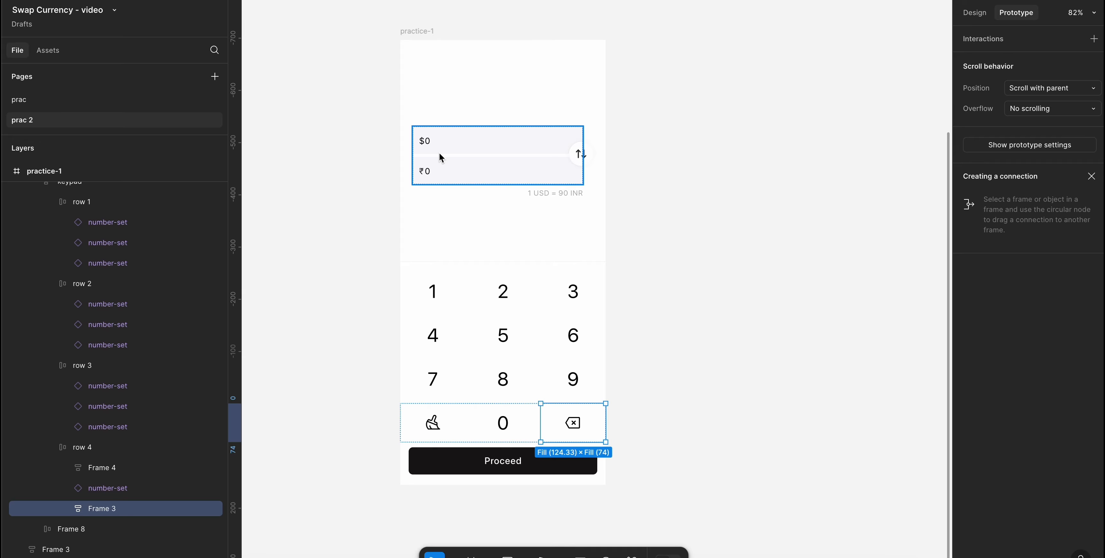
pyautogui.click(1093, 39)
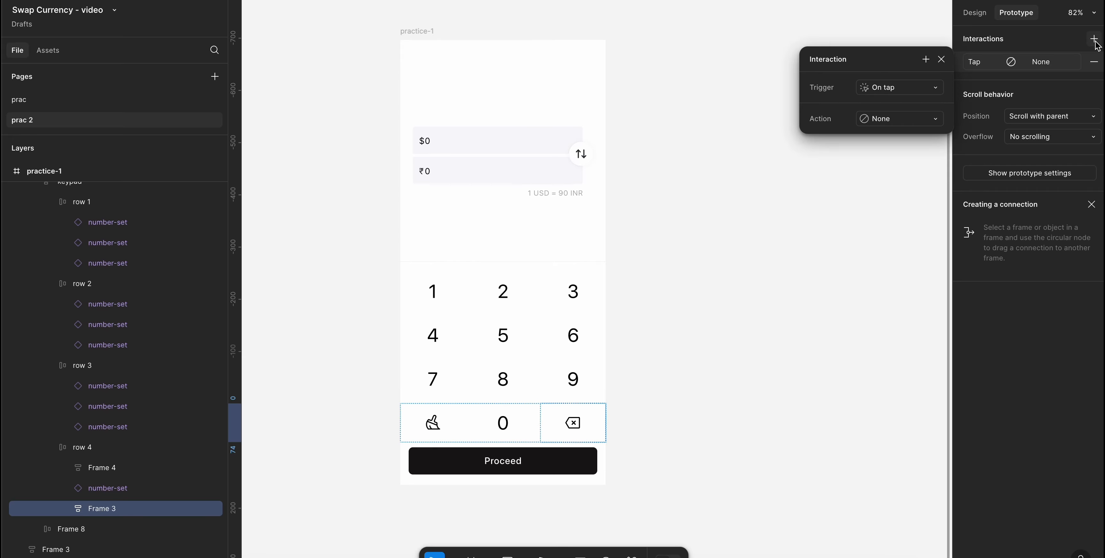
pyautogui.click(900, 121)
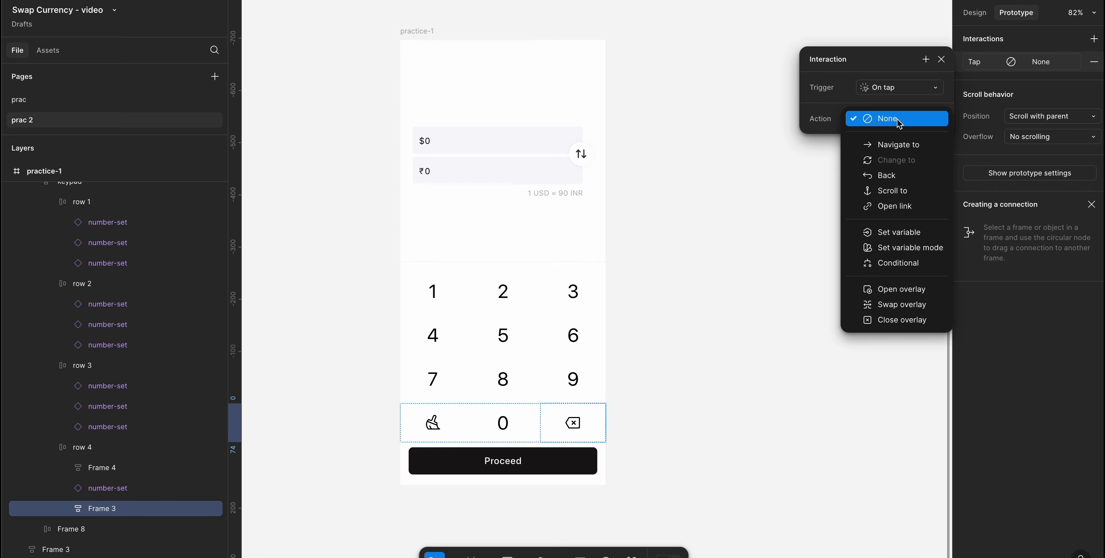
pyautogui.click(901, 264)
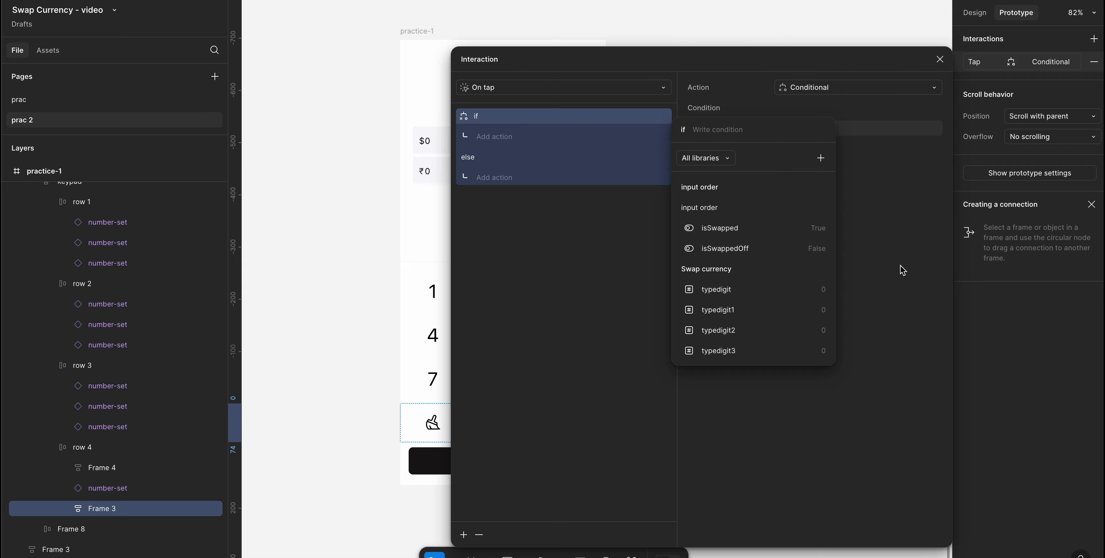
pyautogui.scroll(-5, 735, 310)
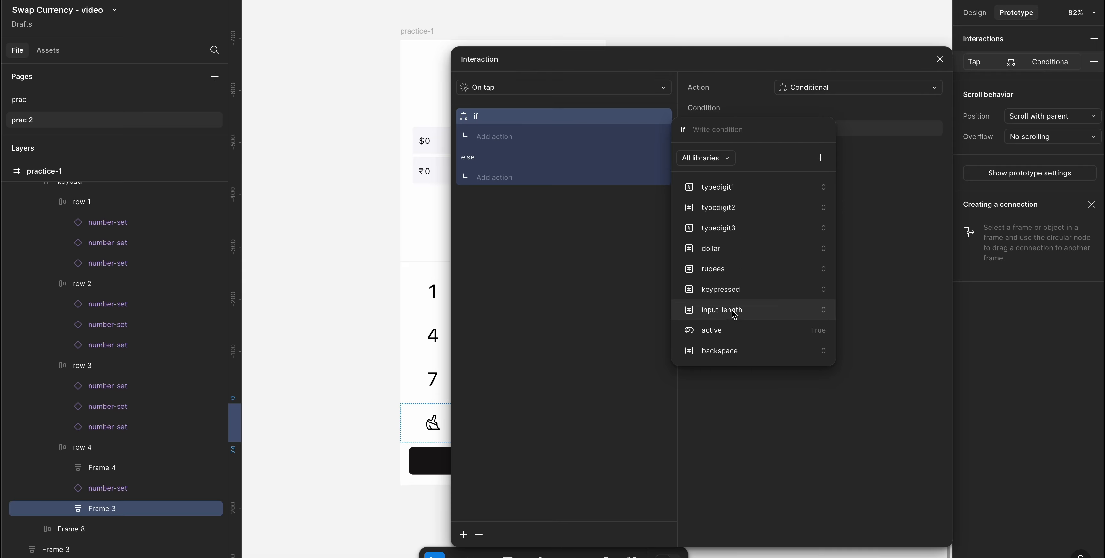
pyautogui.click(735, 311)
pyautogui.click(727, 187)
pyautogui.write('1')
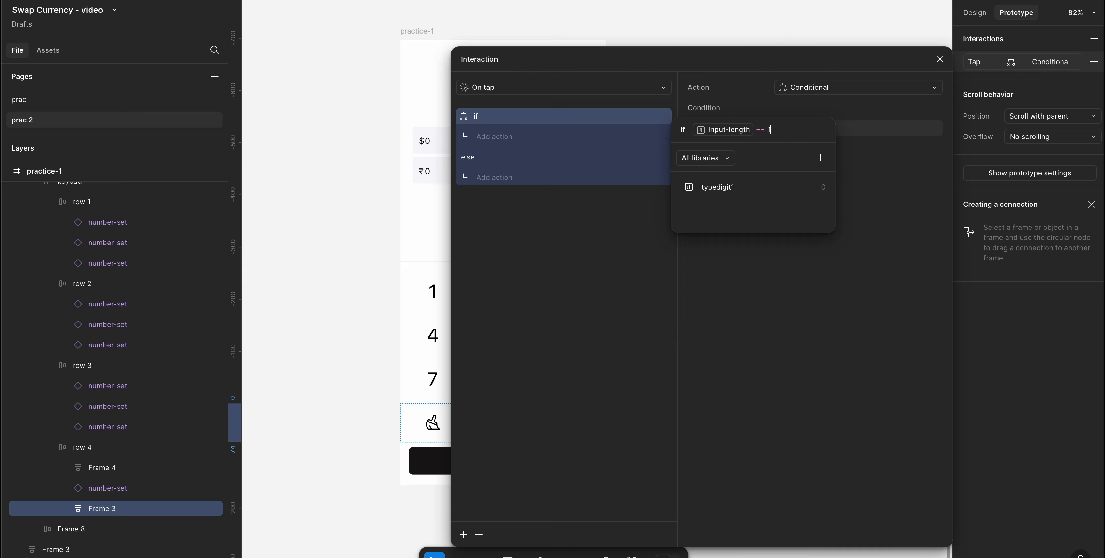
pyautogui.press('Return')
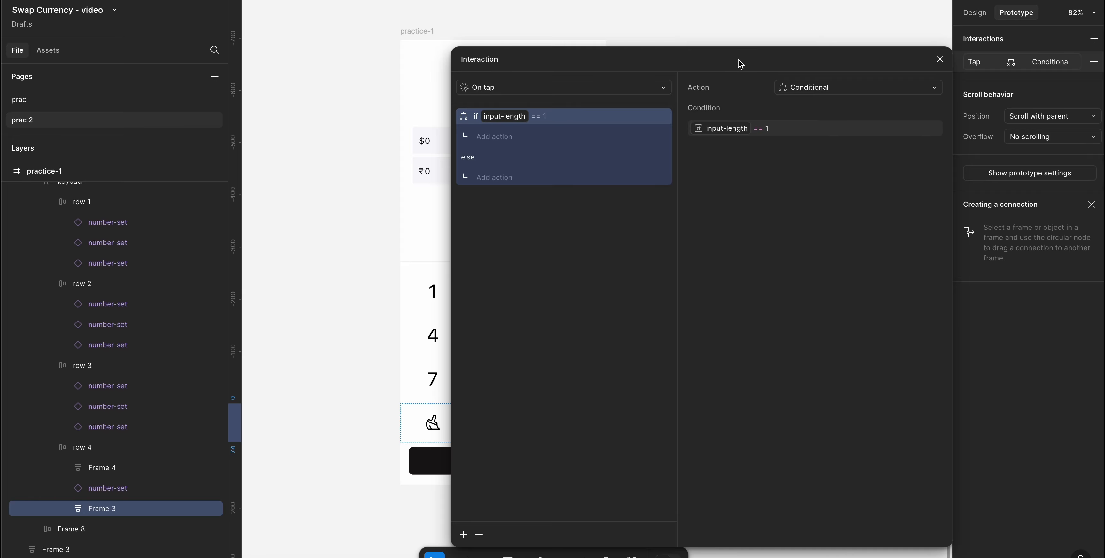
# - Add a Set variable action setting rupees to 0 and place it under the backspace key's input-length == 1 condition
pyautogui.moveTo(738, 61); pyautogui.dragTo(879, 78)
pyautogui.hscroll(4, 431, 289)
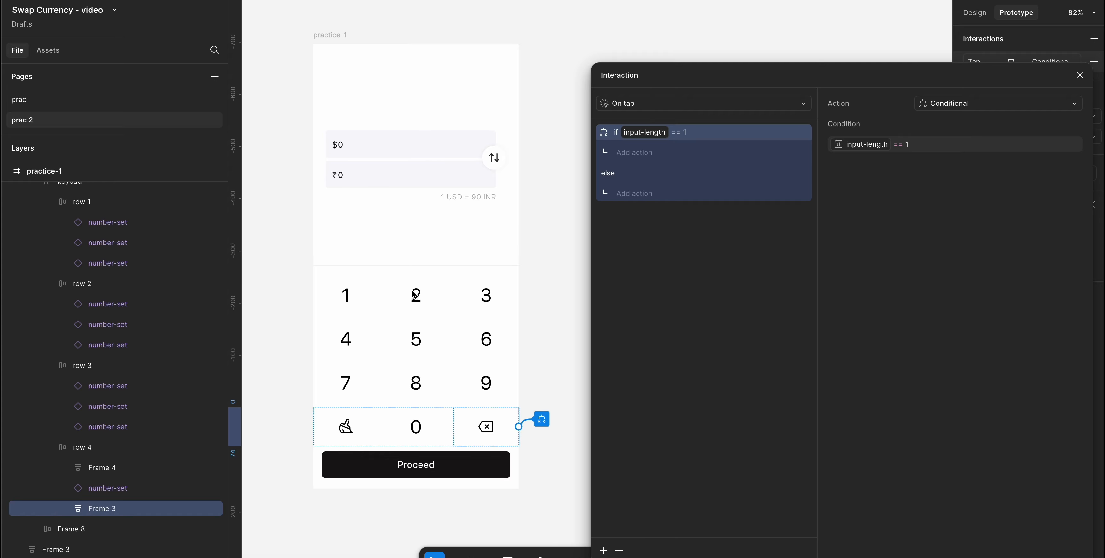
pyautogui.moveTo(780, 76); pyautogui.dragTo(772, 39)
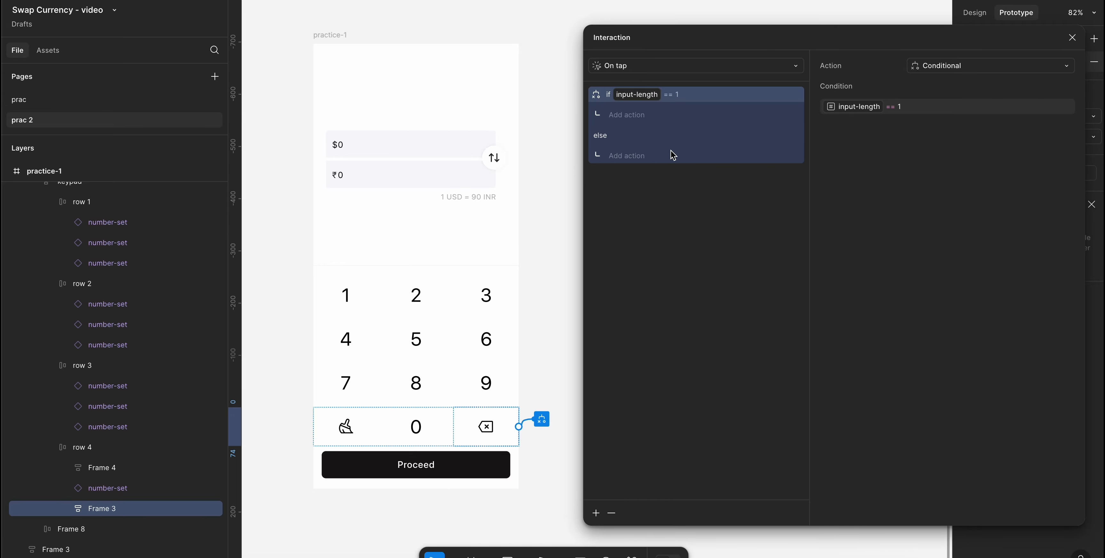
pyautogui.click(596, 513)
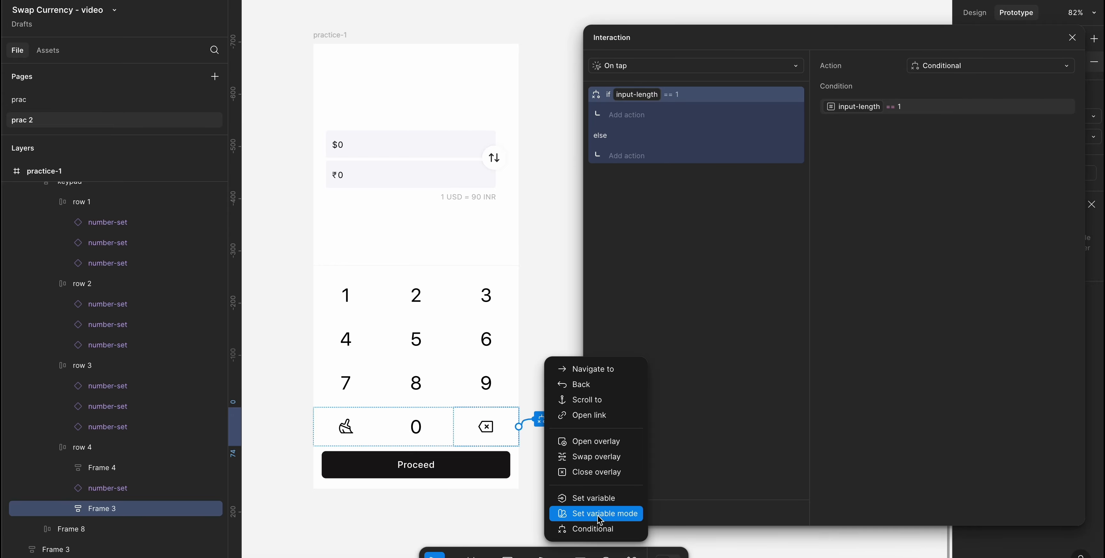
pyautogui.click(605, 499)
pyautogui.scroll(-3, 948, 279)
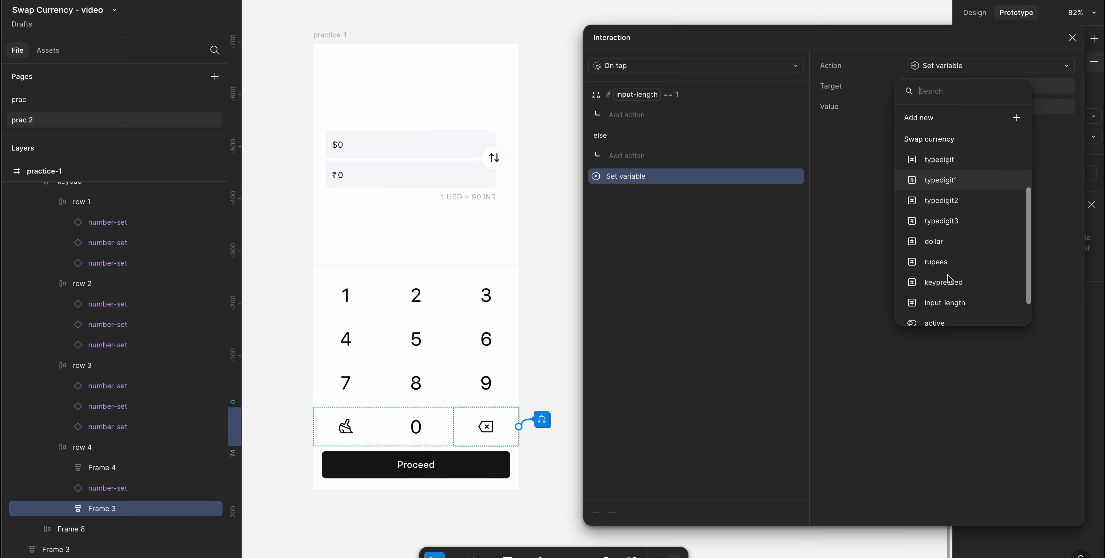
pyautogui.click(944, 229)
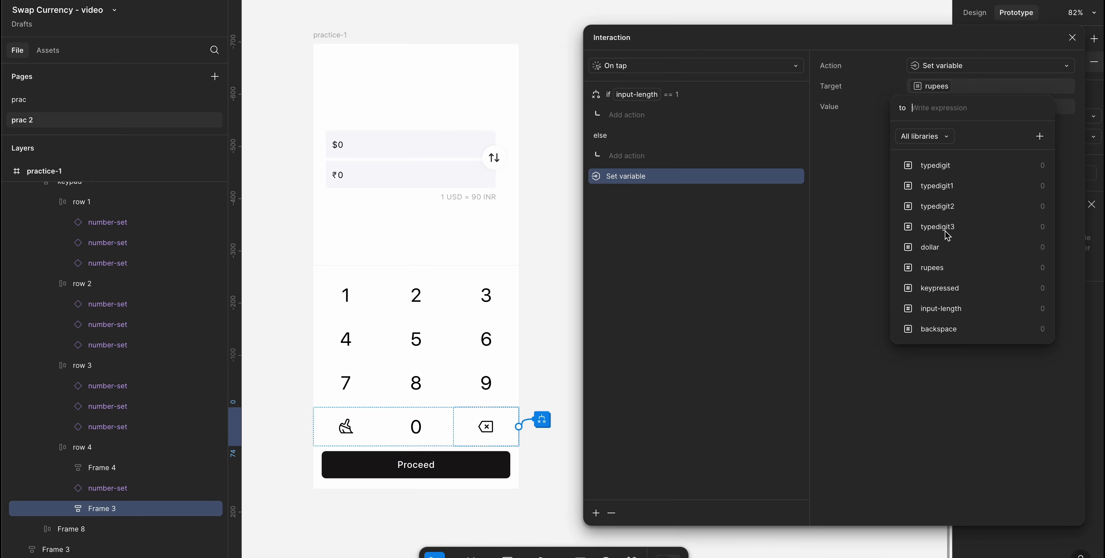
pyautogui.write('0')
pyautogui.press('Return')
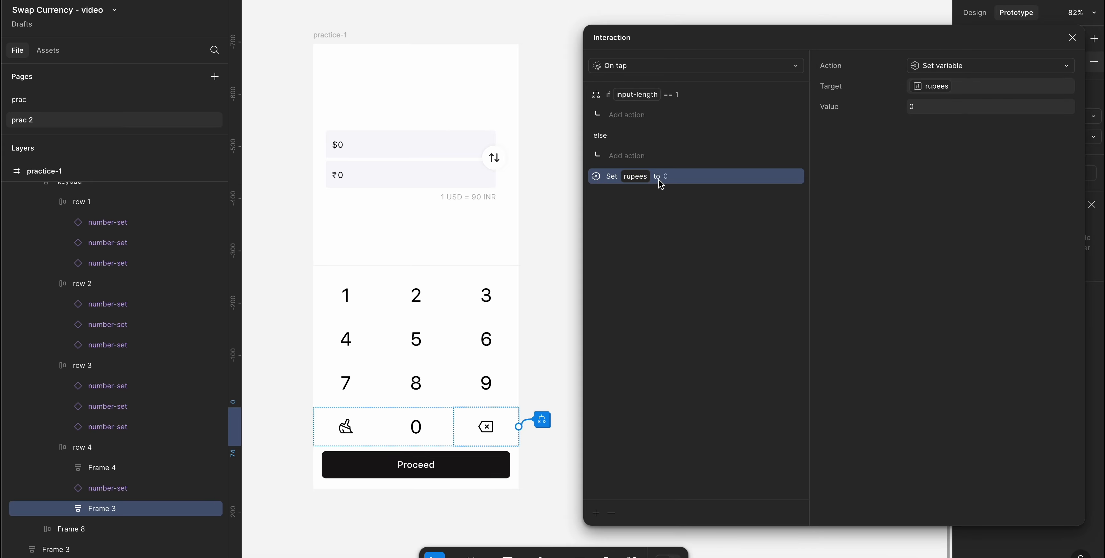
pyautogui.moveTo(681, 179); pyautogui.dragTo(680, 115)
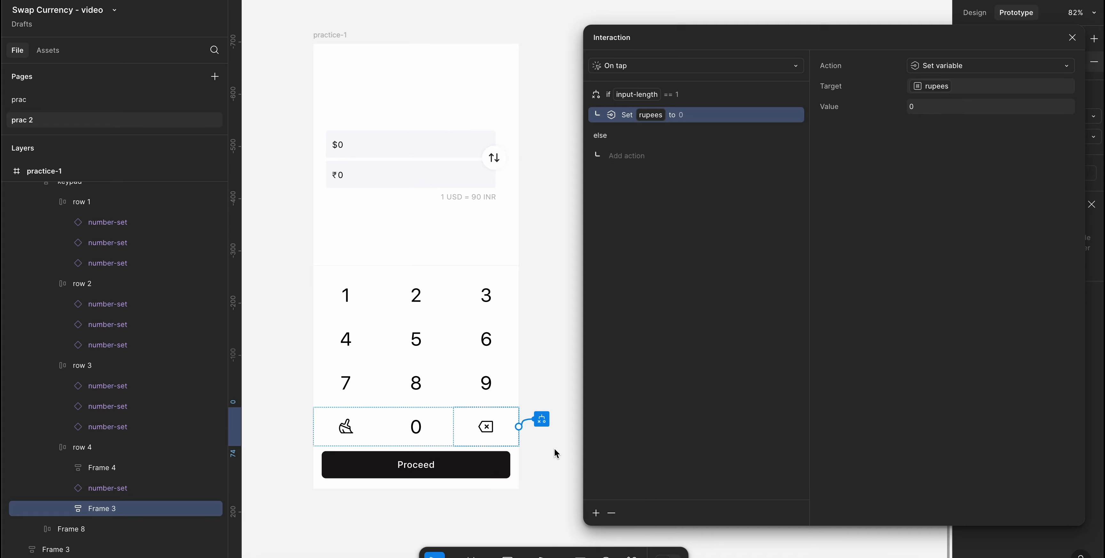
# - Add a Set variable action setting dollar to 0 after the rupees action under the backspace key's input-length == 1 condition
pyautogui.click(598, 514)
pyautogui.click(630, 513)
pyautogui.scroll(-3, 987, 240)
pyautogui.click(944, 251)
pyautogui.write('0')
pyautogui.press('Return')
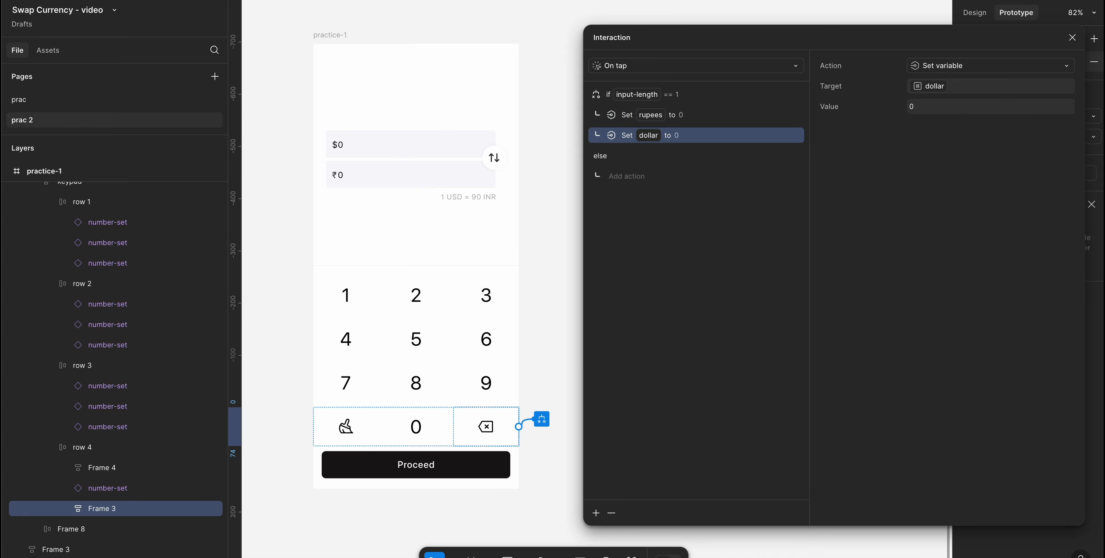
# - Add a Set variable action setting typedigit1 to 0 after the dollar action under the backspace key's input-length == 1 condition
pyautogui.click(597, 514)
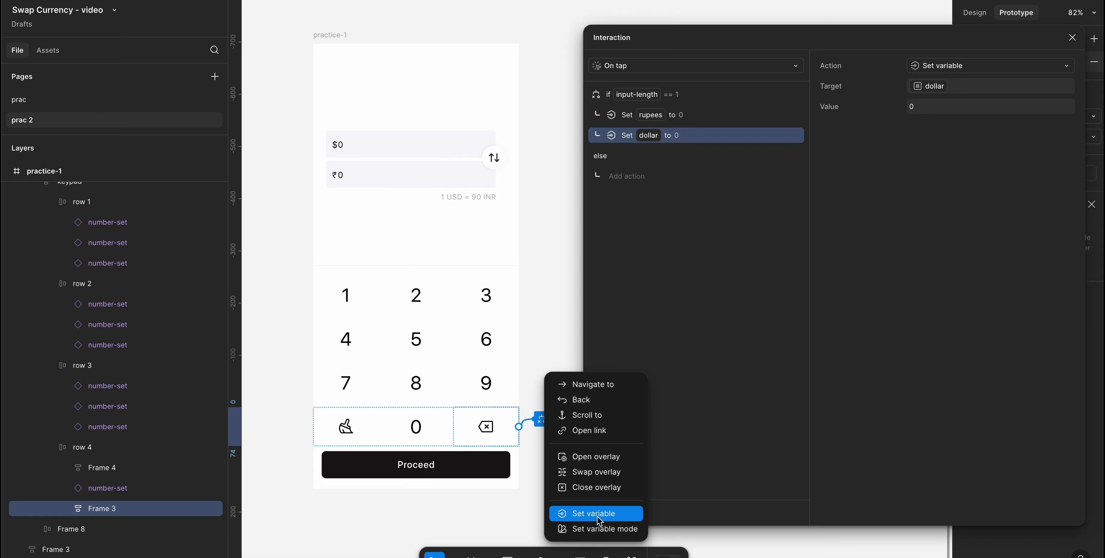
pyautogui.click(600, 518)
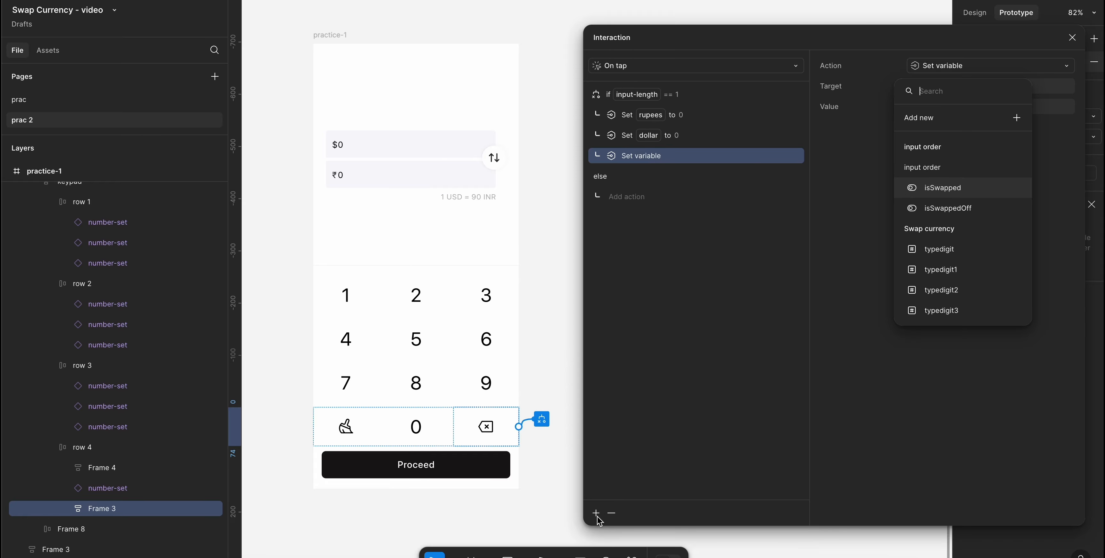
pyautogui.click(963, 270)
pyautogui.write('0')
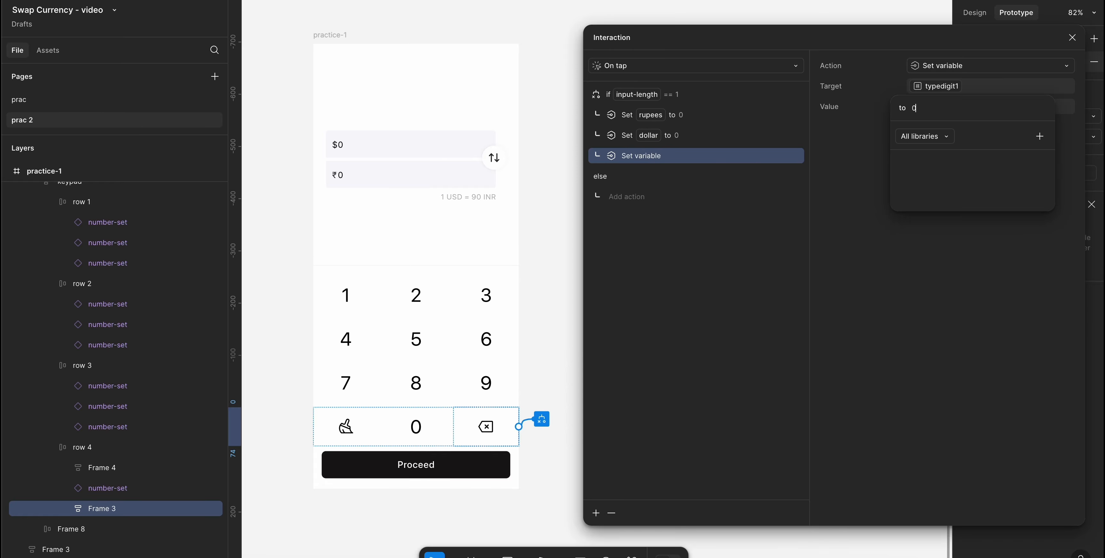
pyautogui.press('Return')
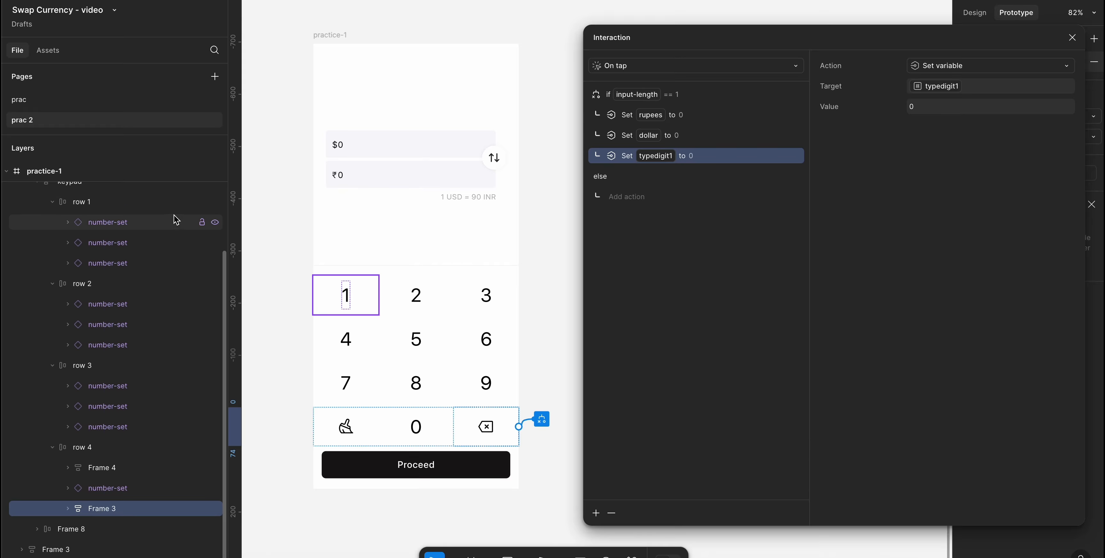
# - Review how the number 1 key's tap interaction assigns typedigit1 and typedigit2 under its input-length conditions
pyautogui.click(345, 296)
pyautogui.click(1039, 62)
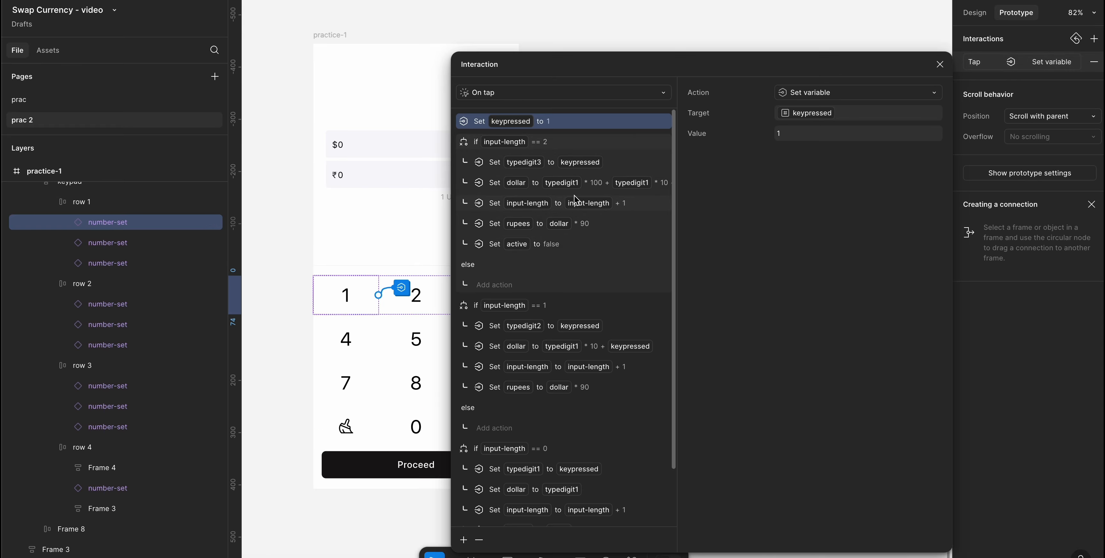
pyautogui.scroll(-5, 626, 449)
pyautogui.click(612, 431)
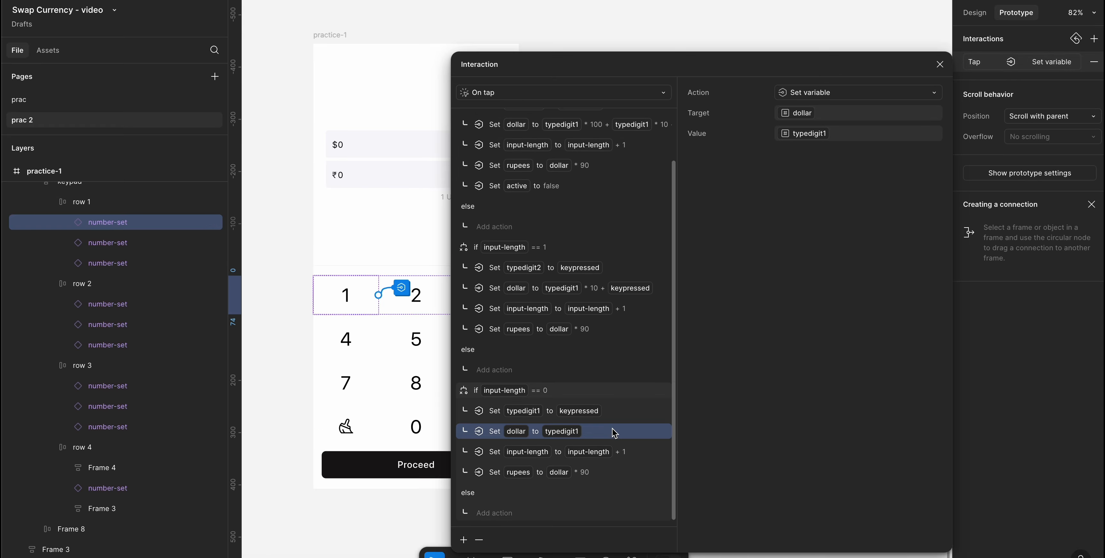
pyautogui.click(620, 414)
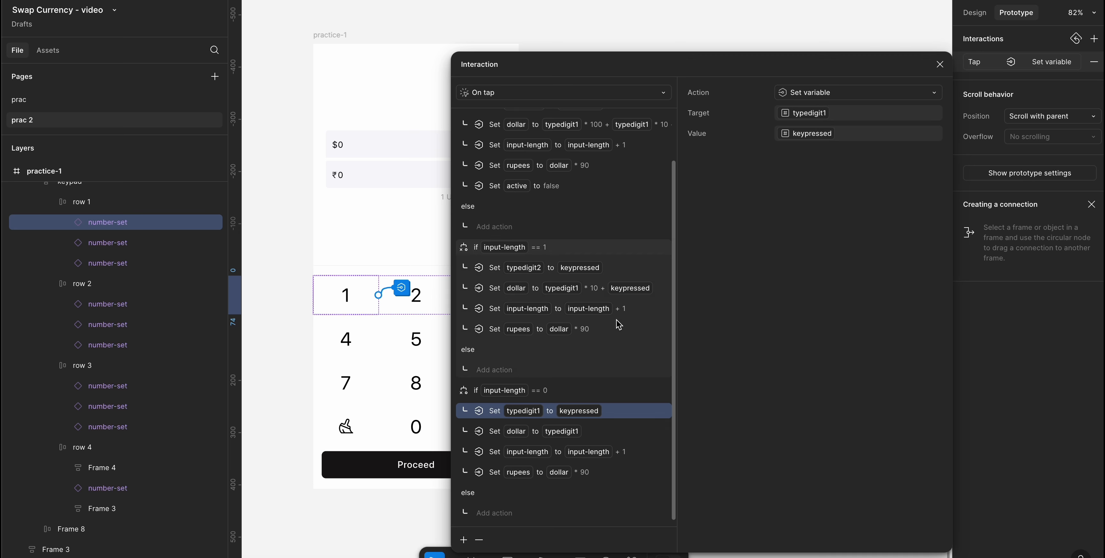
pyautogui.click(625, 266)
pyautogui.scroll(1, 624, 267)
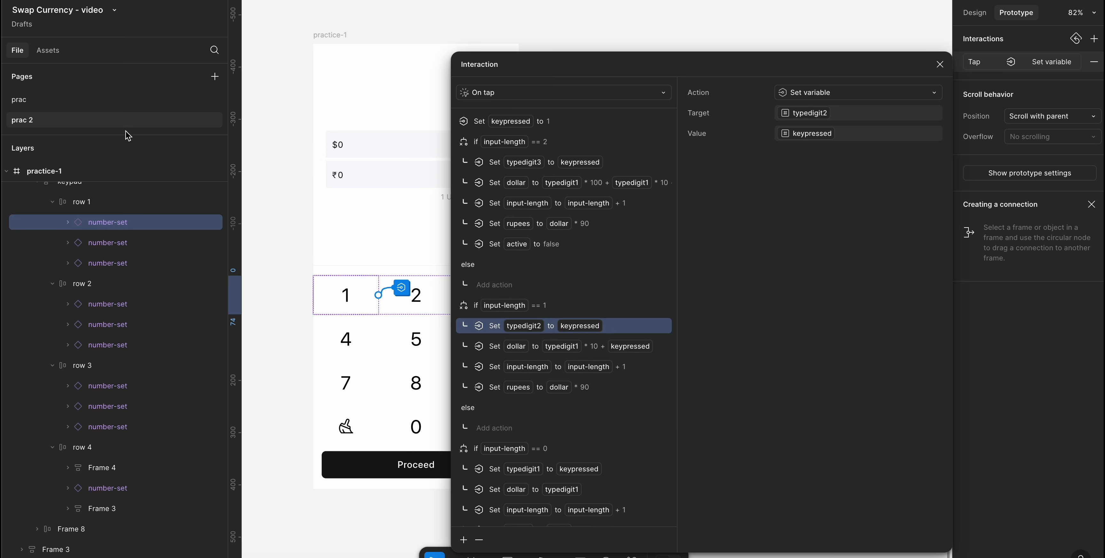
# - Reopen the backspace key's tap interaction, select its typedigit1 action, and uncover the phone frame behind the interaction window
pyautogui.click(113, 508)
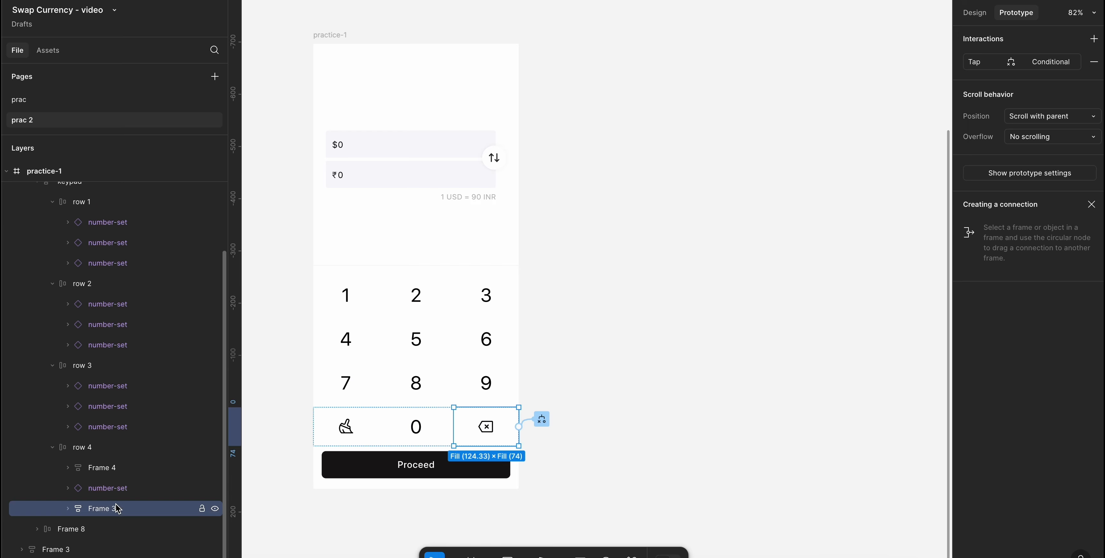
pyautogui.click(1060, 68)
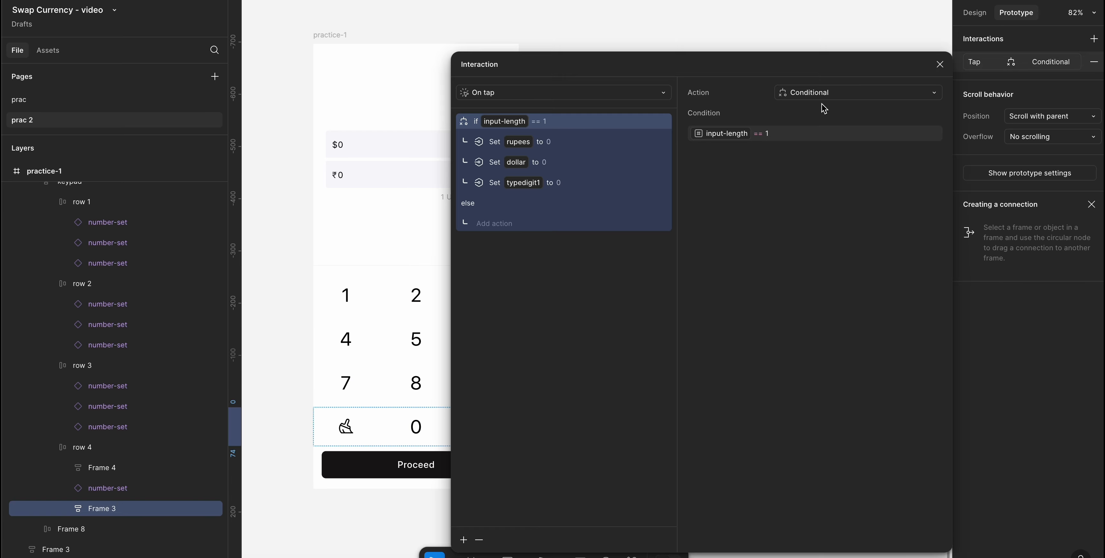
pyautogui.click(603, 188)
pyautogui.moveTo(671, 70); pyautogui.dragTo(777, 30)
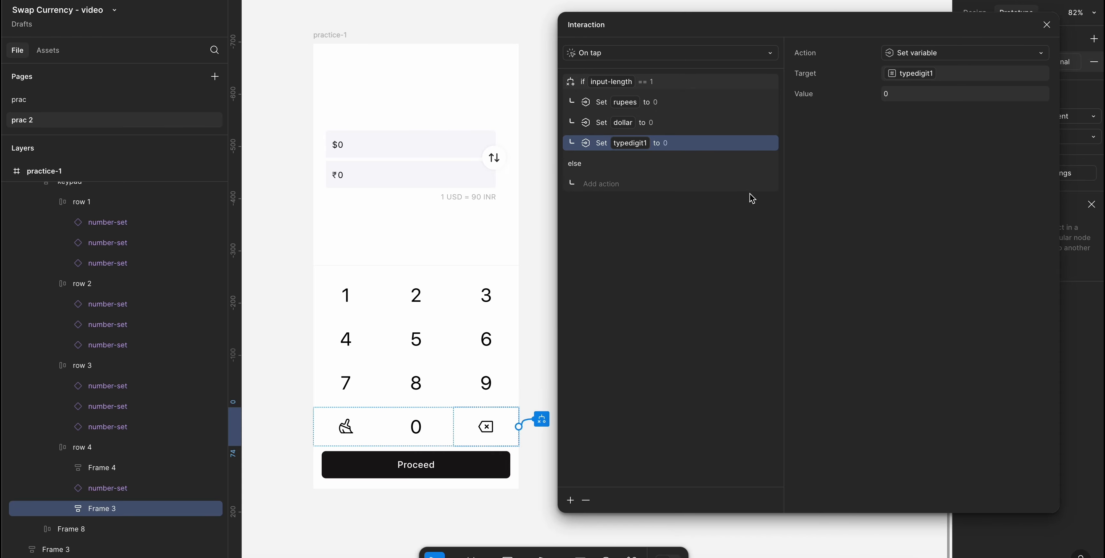
pyautogui.click(596, 1)
pyautogui.click(470, 328)
pyautogui.click(646, 494)
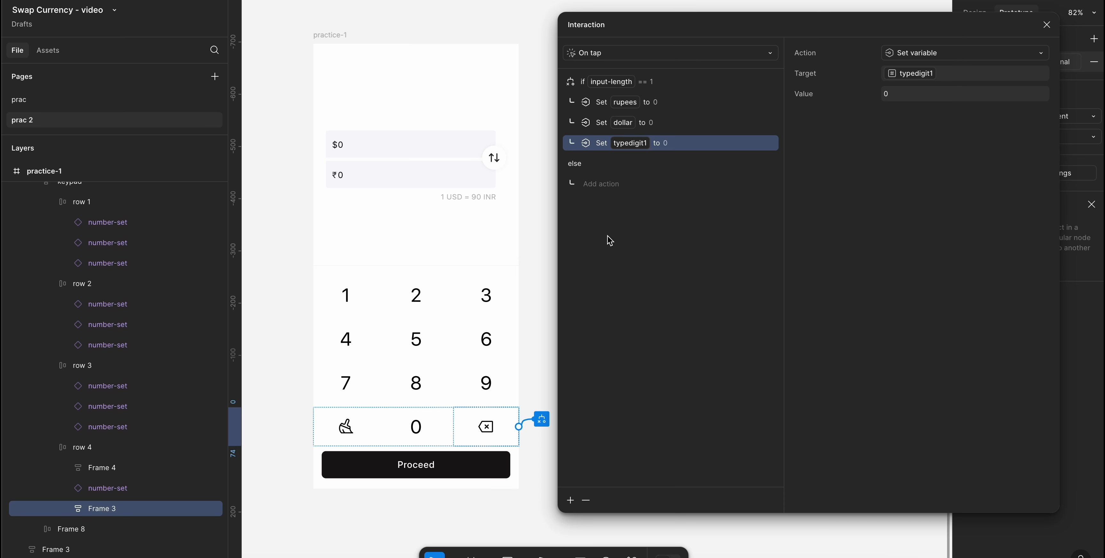
pyautogui.click(571, 501)
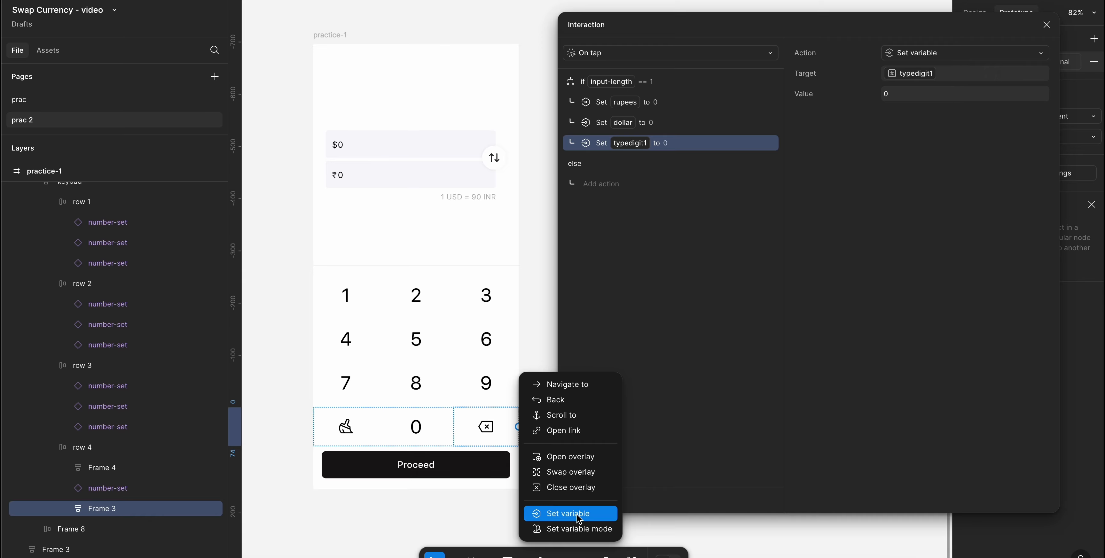
pyautogui.click(577, 514)
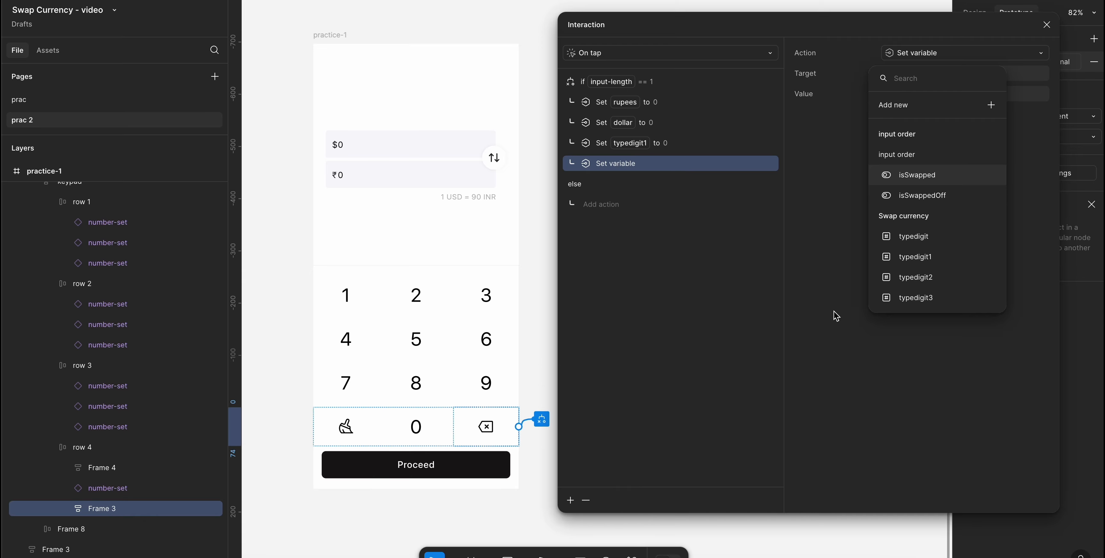
pyautogui.click(793, 306)
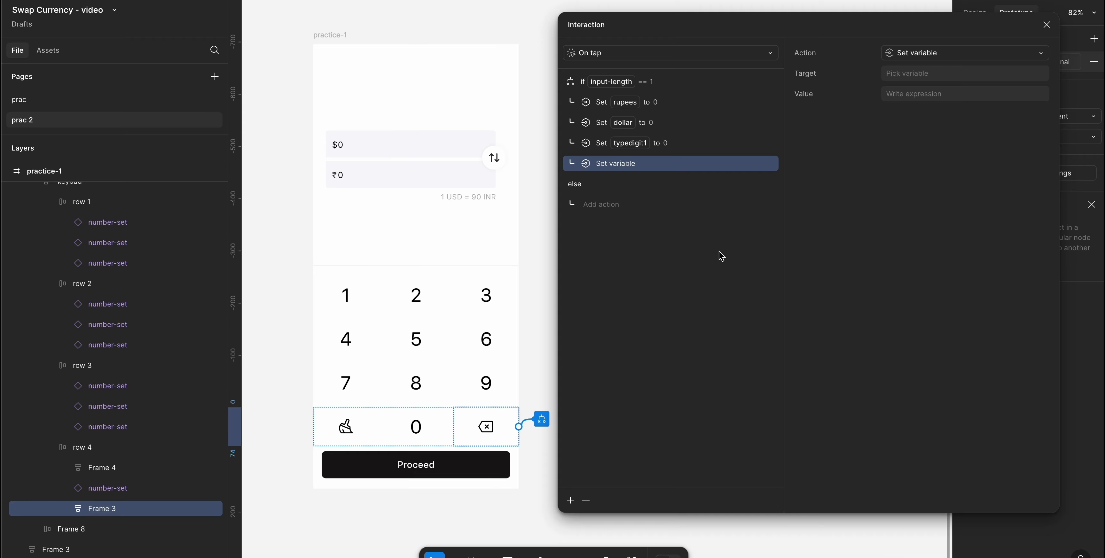
pyautogui.click(586, 500)
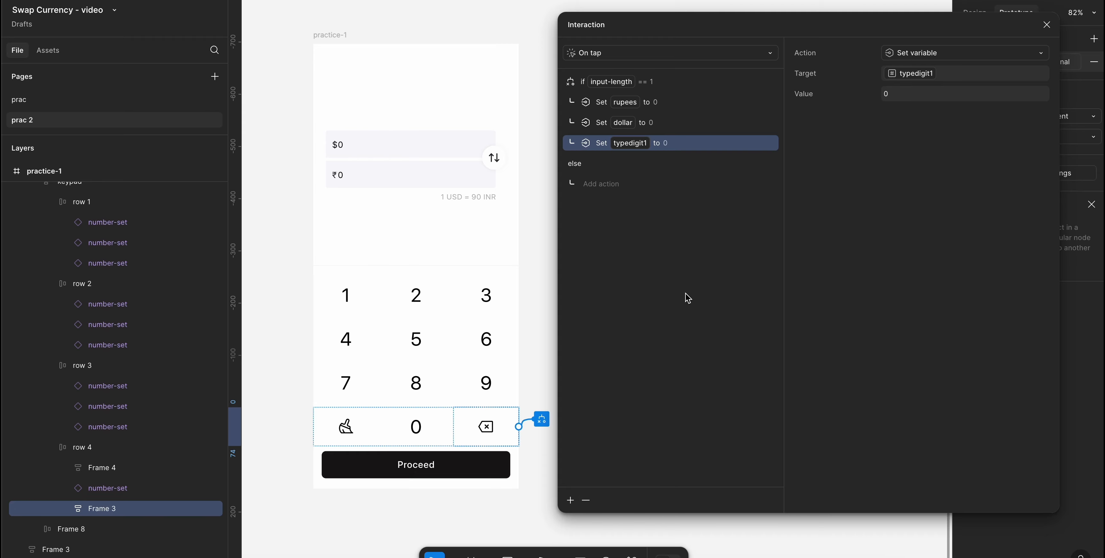
# - Add a second Conditional action to the backspace key's interaction, testing input-length == 2
pyautogui.click(678, 84)
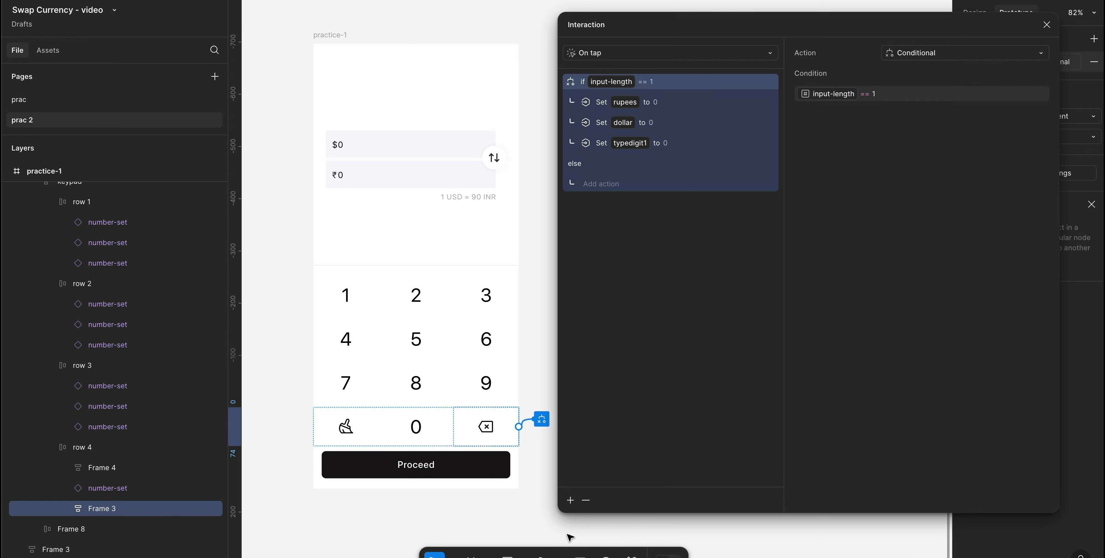
pyautogui.click(570, 501)
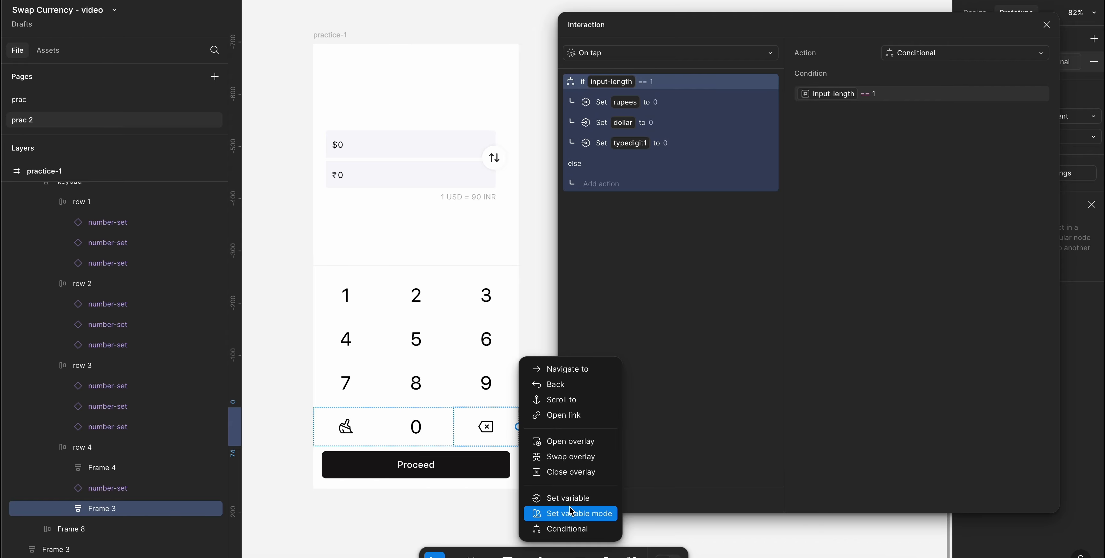
pyautogui.click(583, 529)
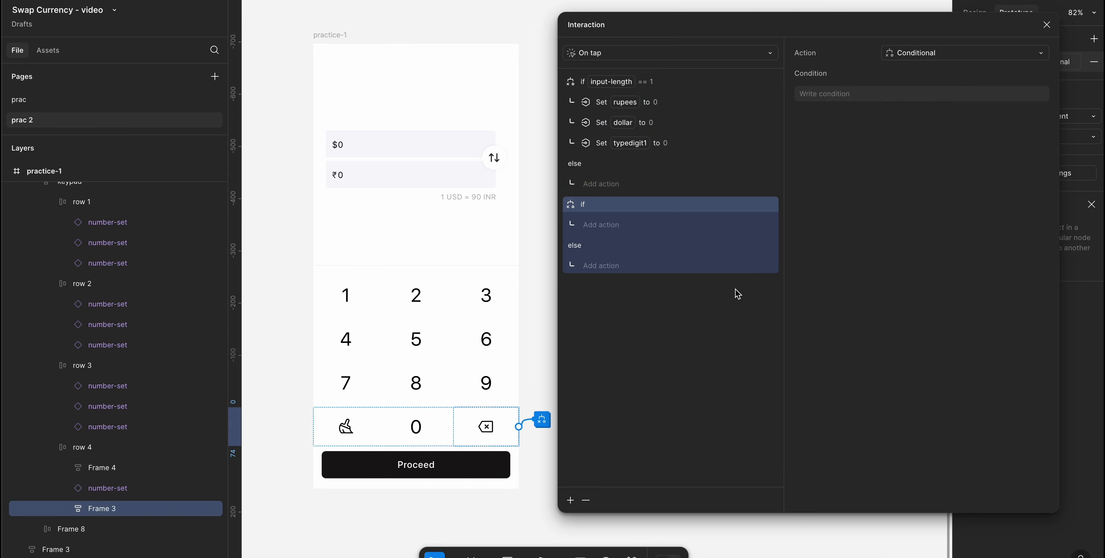
pyautogui.click(887, 95)
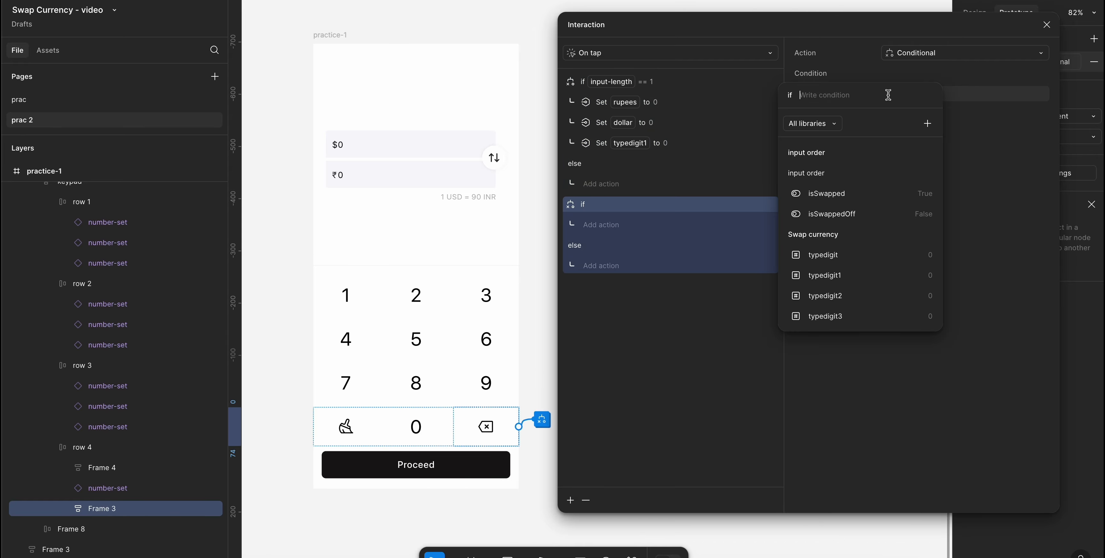
pyautogui.scroll(-2, 851, 281)
pyautogui.click(847, 279)
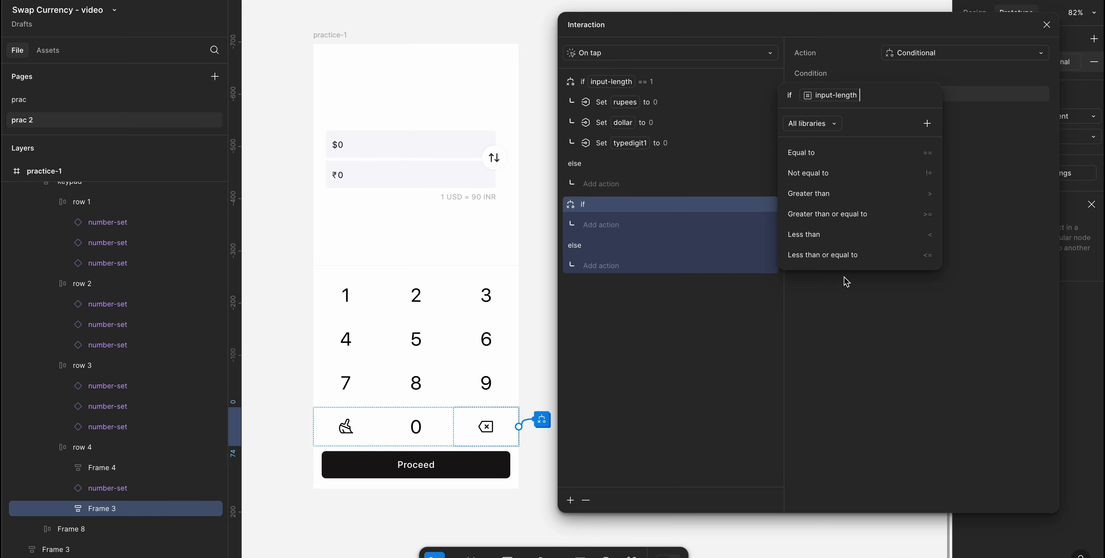
pyautogui.click(845, 158)
pyautogui.write('2')
pyautogui.press('Return')
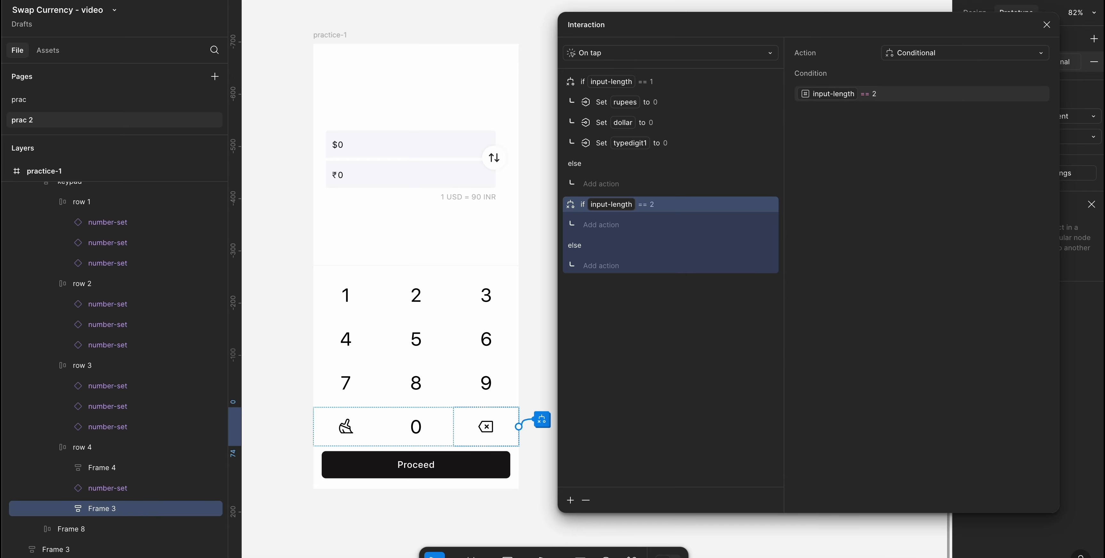
# - Add a Set variable action targeting rupees under the backspace key's input-length == 2 condition
pyautogui.click(612, 225)
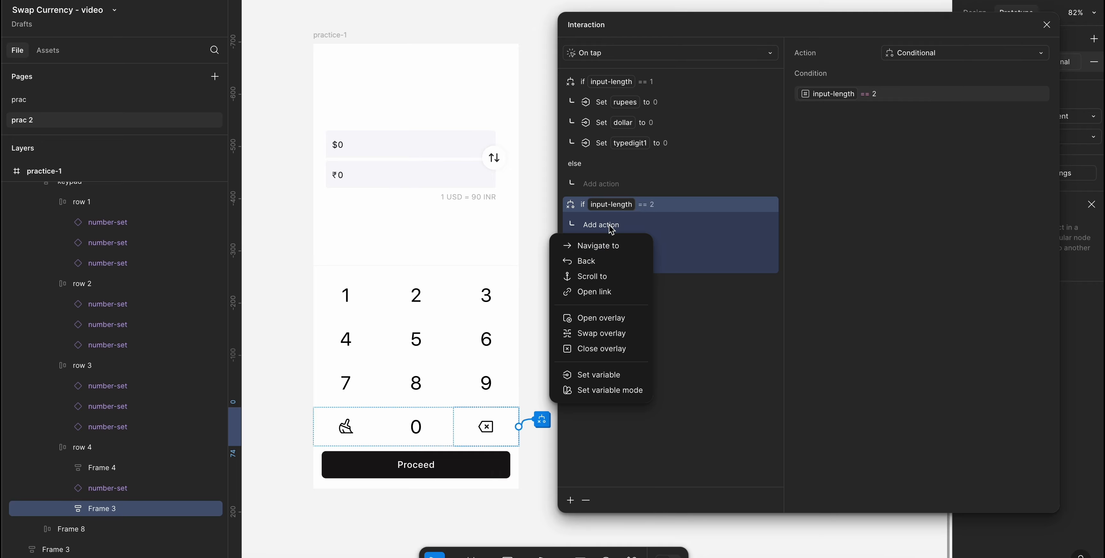
pyautogui.click(611, 377)
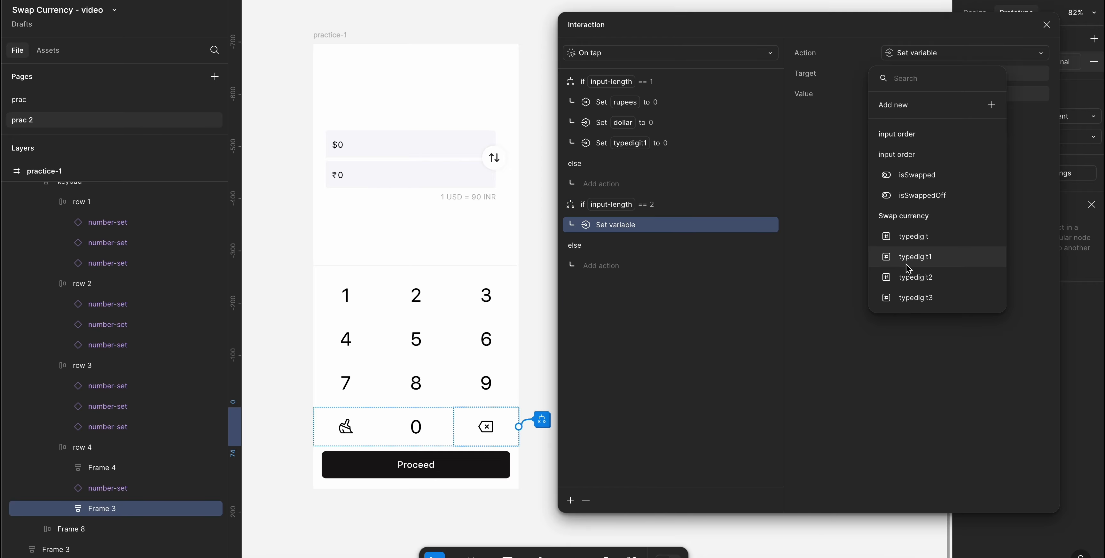
pyautogui.scroll(-3, 907, 264)
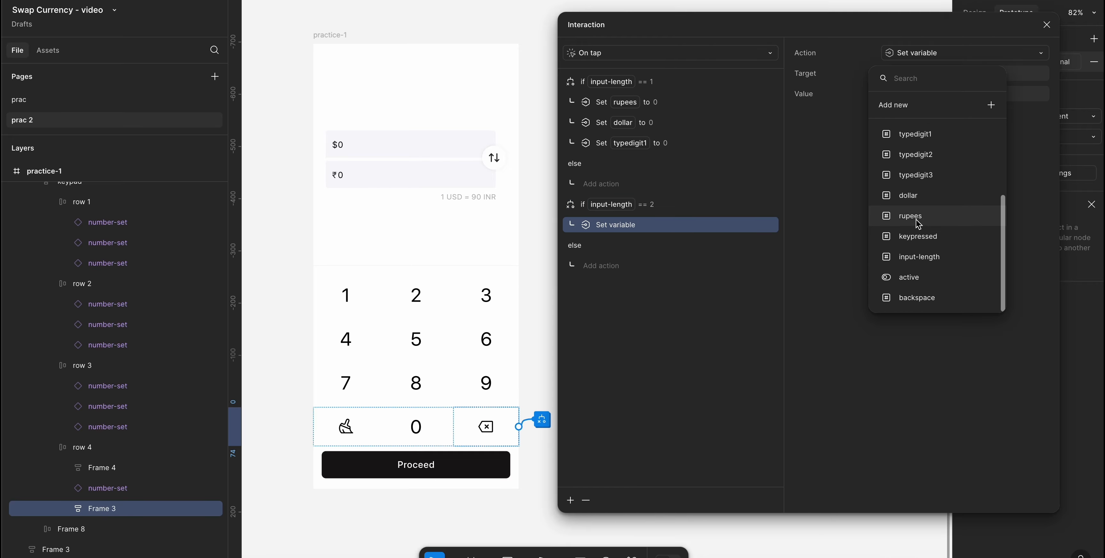
pyautogui.click(916, 220)
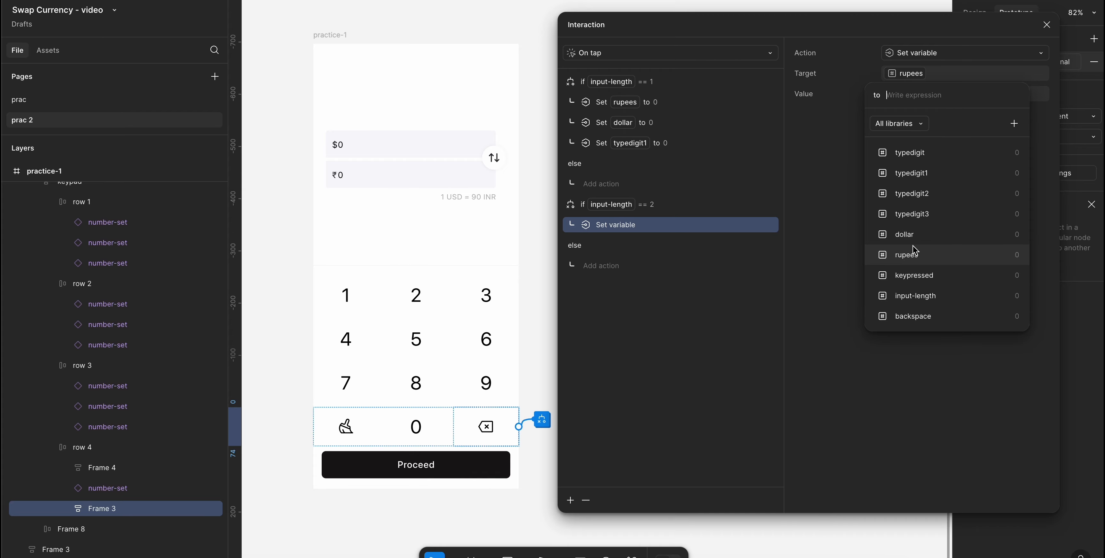
pyautogui.click(916, 198)
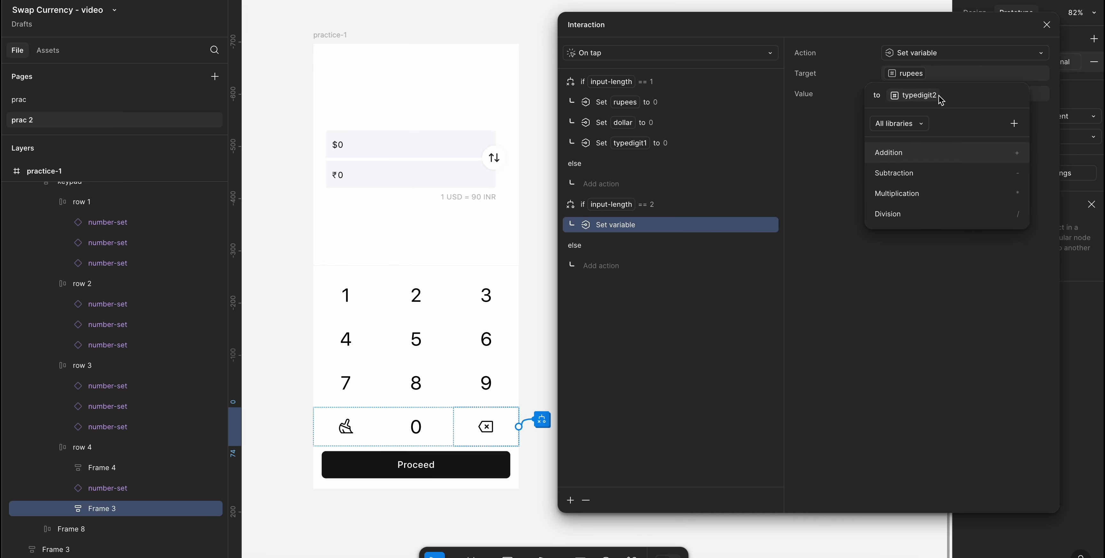
pyautogui.click(935, 64)
pyautogui.click(947, 96)
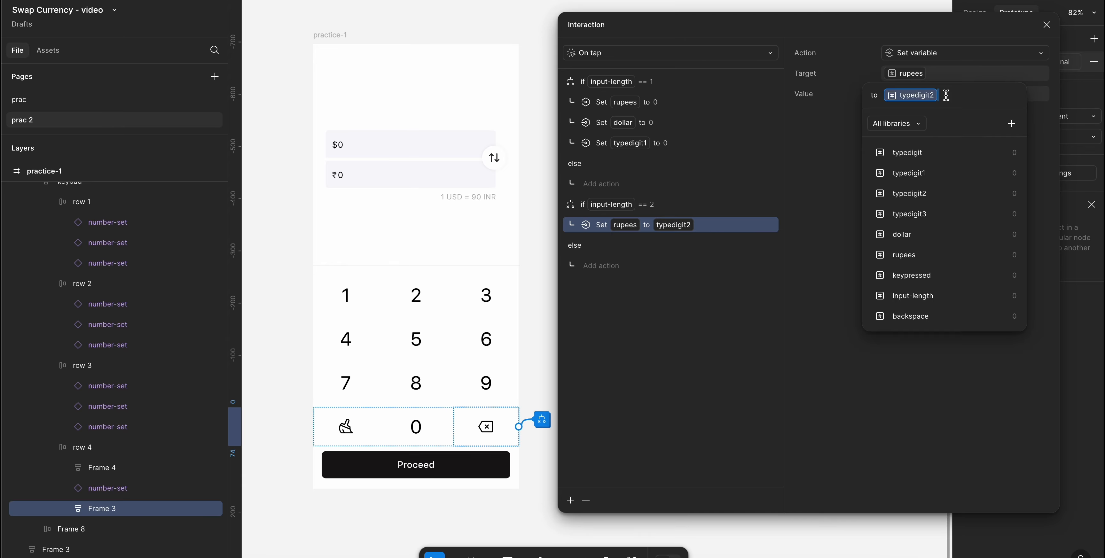
pyautogui.press('BackSpace')
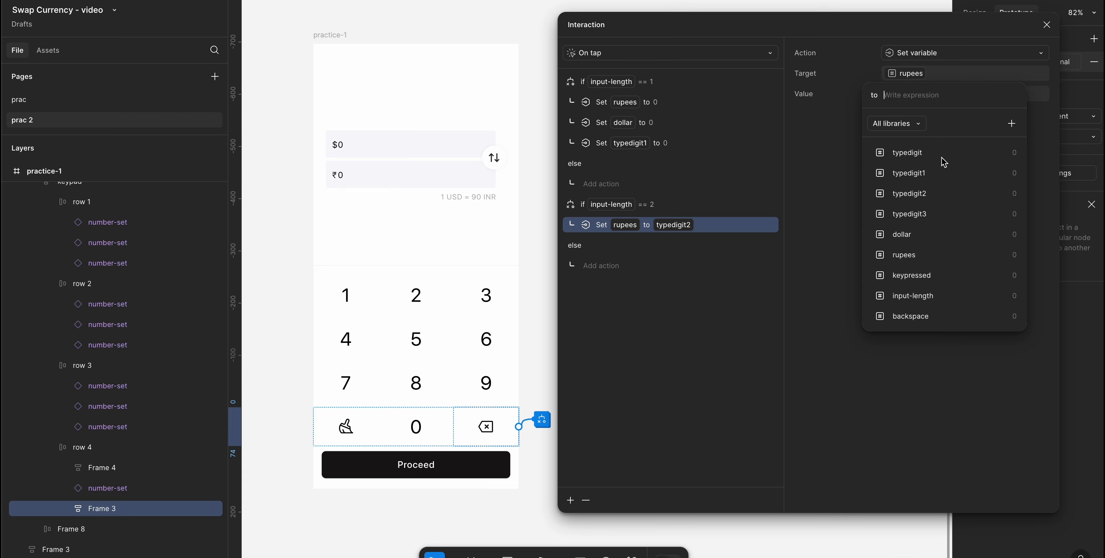
# - Set the value of the rupees action under input-length == 2 to typedigit1 * 90
pyautogui.click(925, 173)
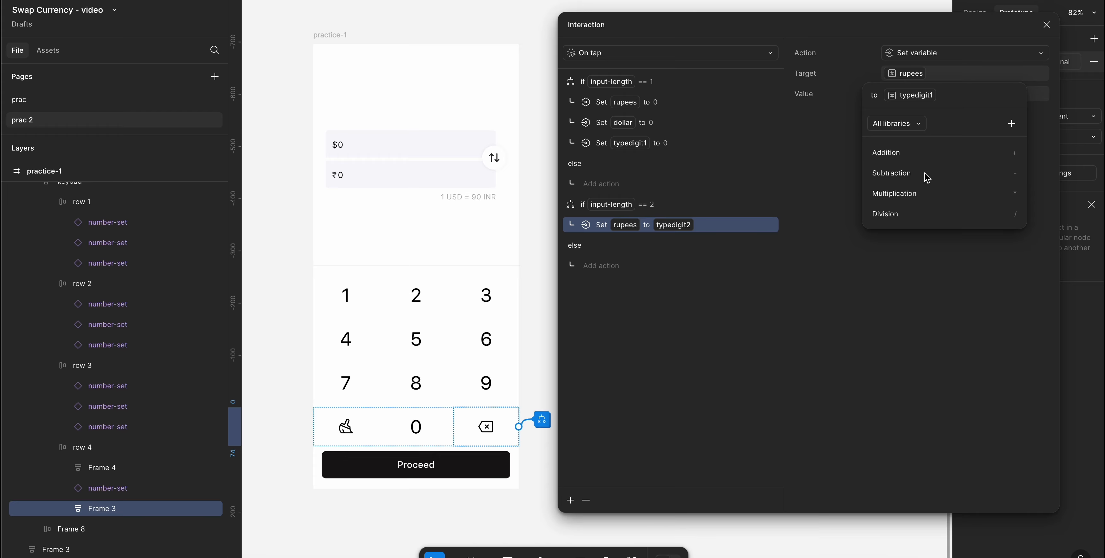
pyautogui.click(918, 193)
pyautogui.write('90')
pyautogui.press('Return')
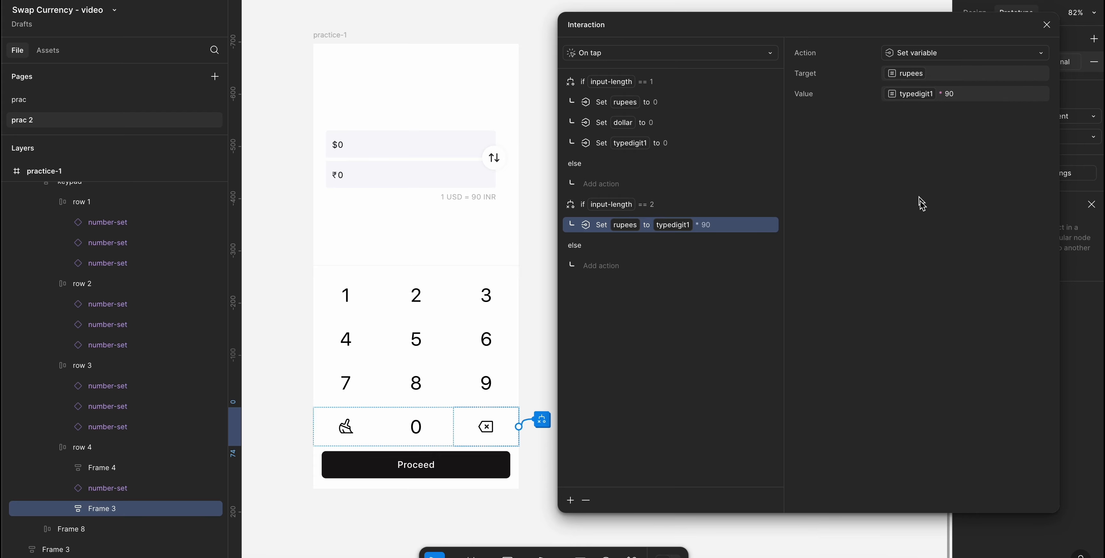
# - Add a Set variable action setting typedigit2 to 0 after the rupees action under the input-length == 2 condition
pyautogui.click(570, 500)
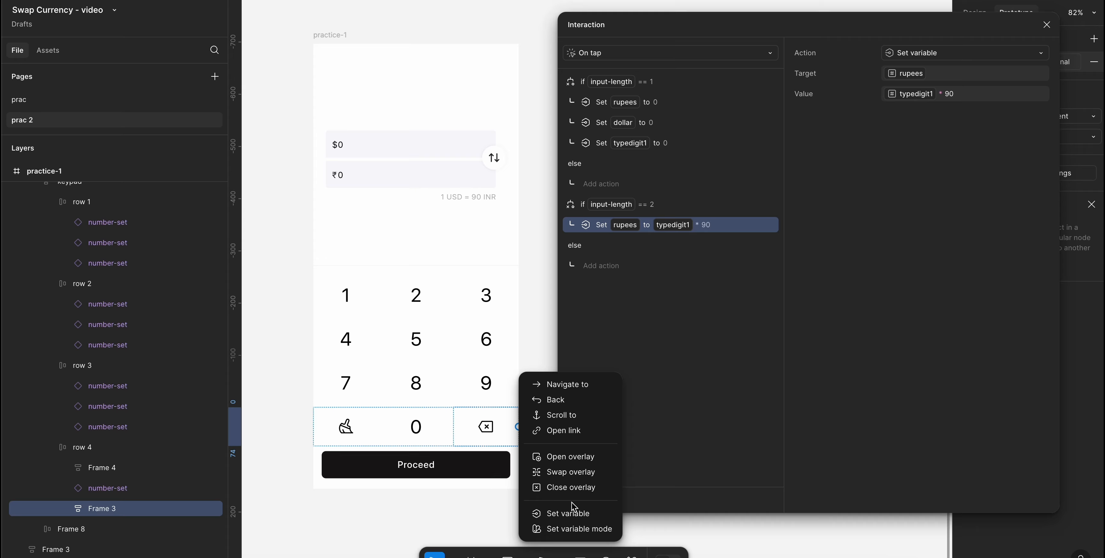
pyautogui.click(570, 512)
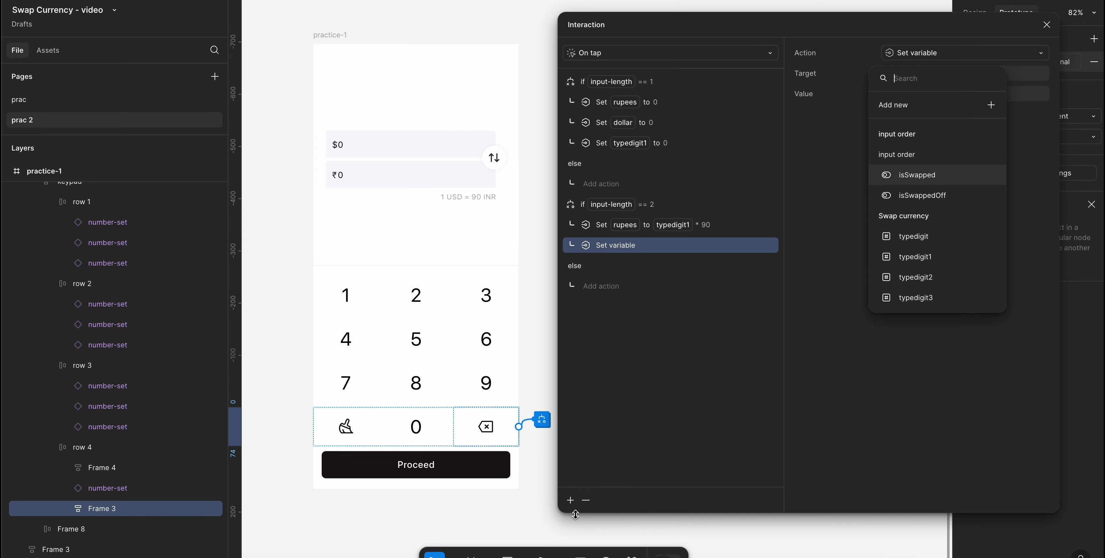
pyautogui.click(916, 278)
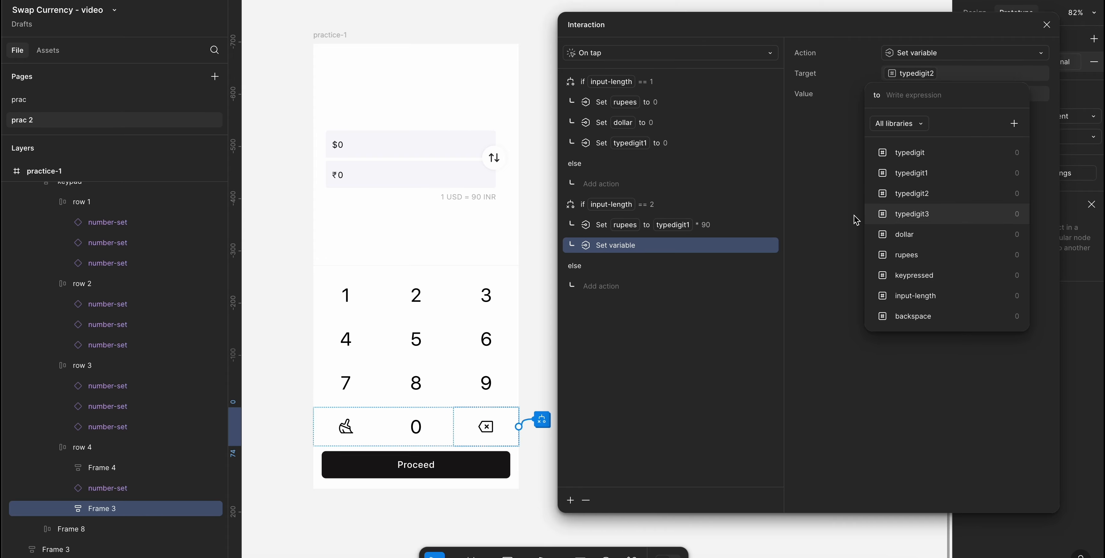
pyautogui.write('0')
pyautogui.press('Return')
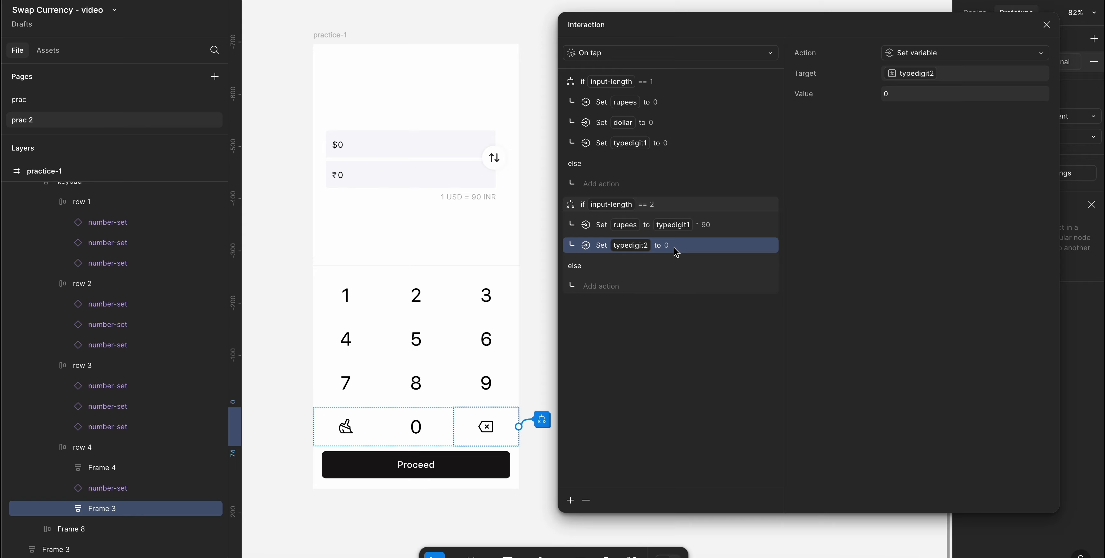
# - Move the typedigit2 action above the rupees action under the backspace key's input-length == 2 condition
pyautogui.moveTo(676, 248); pyautogui.dragTo(672, 227)
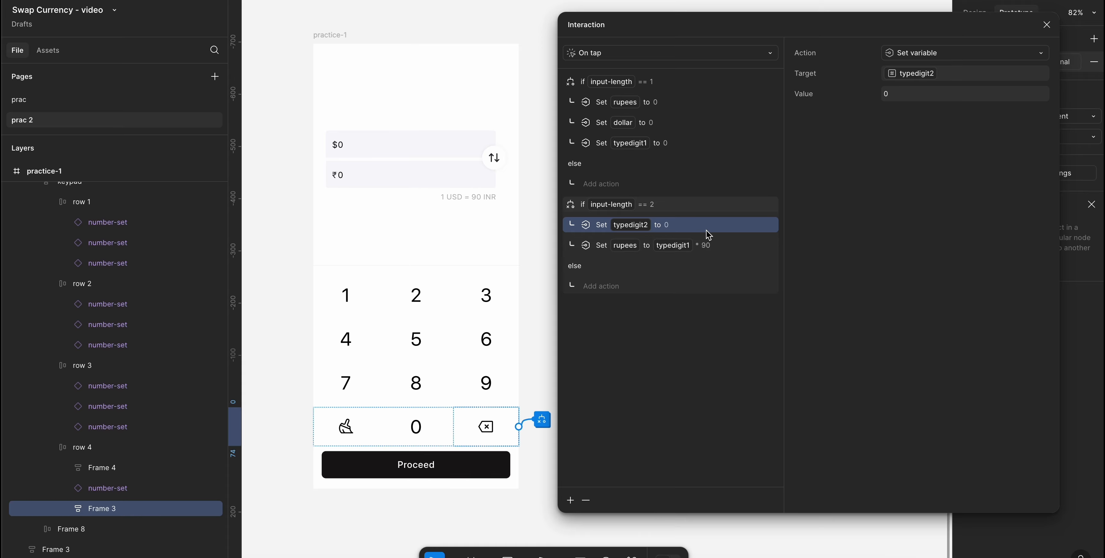
# - Add a Set variable action setting dollar to typedigit1 under input-length == 2, placed between the typedigit2 and rupees actions
pyautogui.click(728, 249)
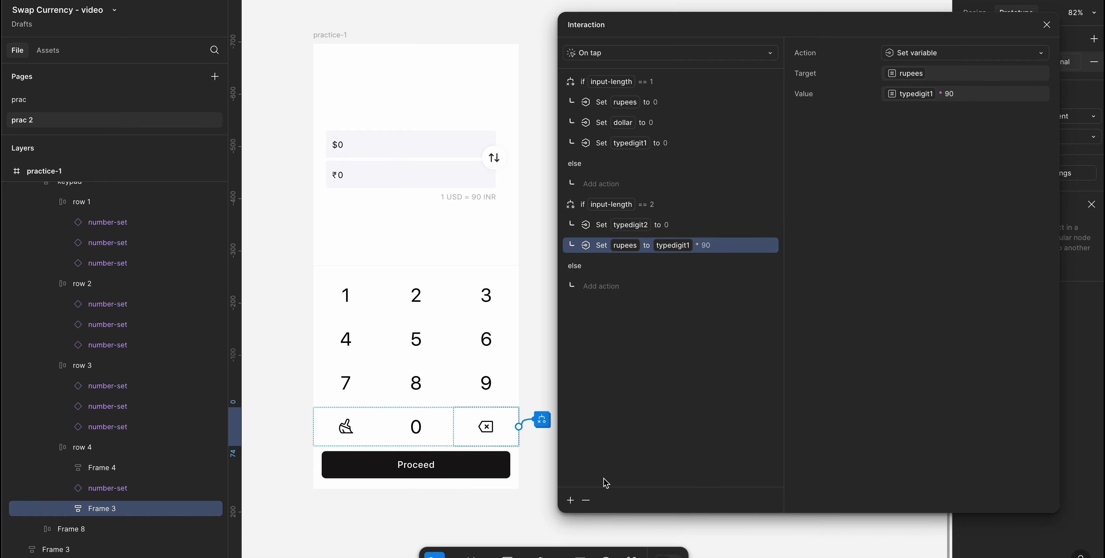
pyautogui.click(571, 501)
pyautogui.click(572, 509)
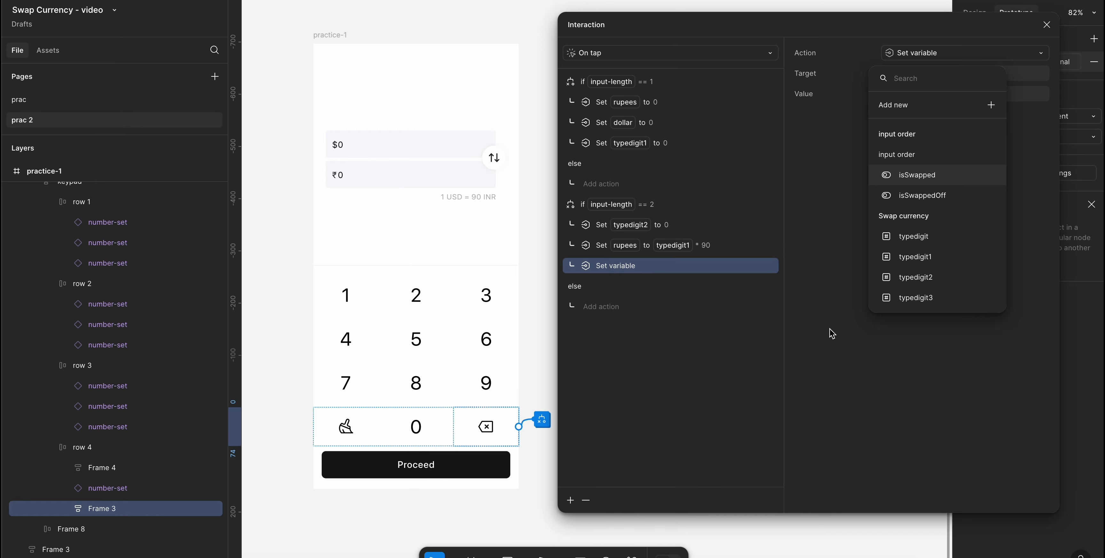
pyautogui.scroll(-3, 931, 271)
pyautogui.click(922, 213)
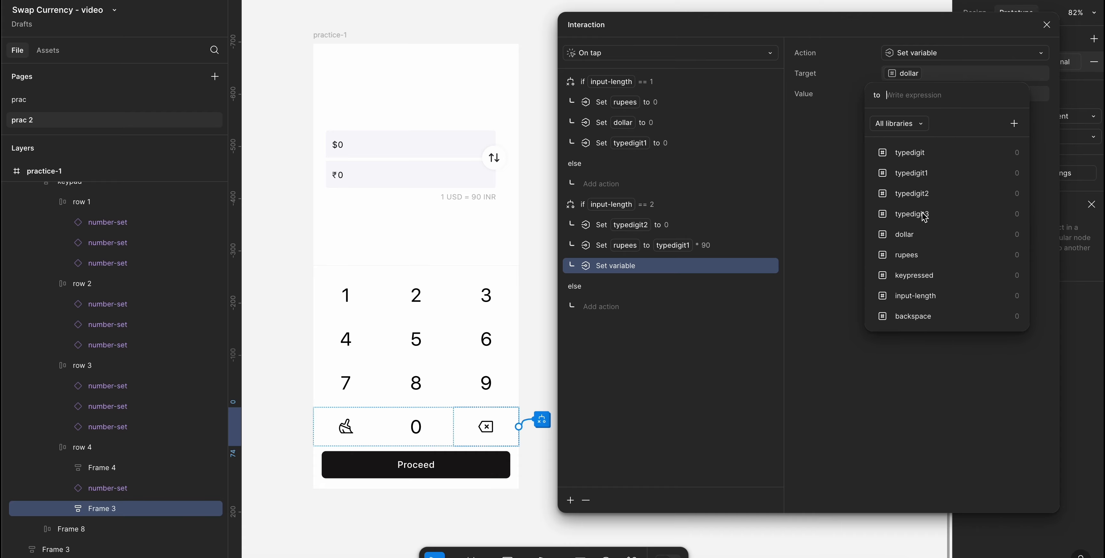
pyautogui.click(911, 173)
pyautogui.click(822, 213)
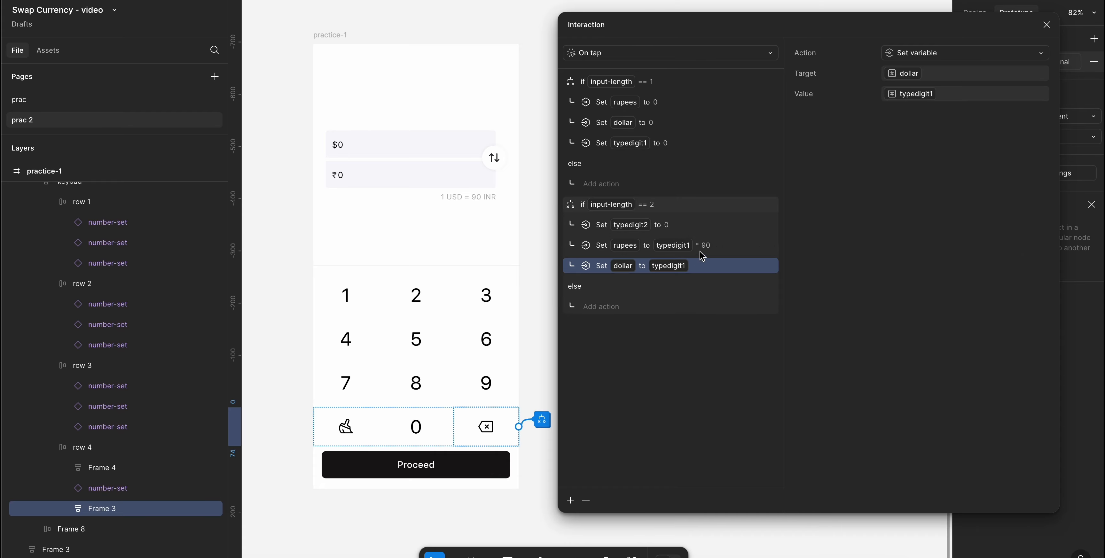
pyautogui.moveTo(700, 262); pyautogui.dragTo(697, 231)
pyautogui.click(700, 225)
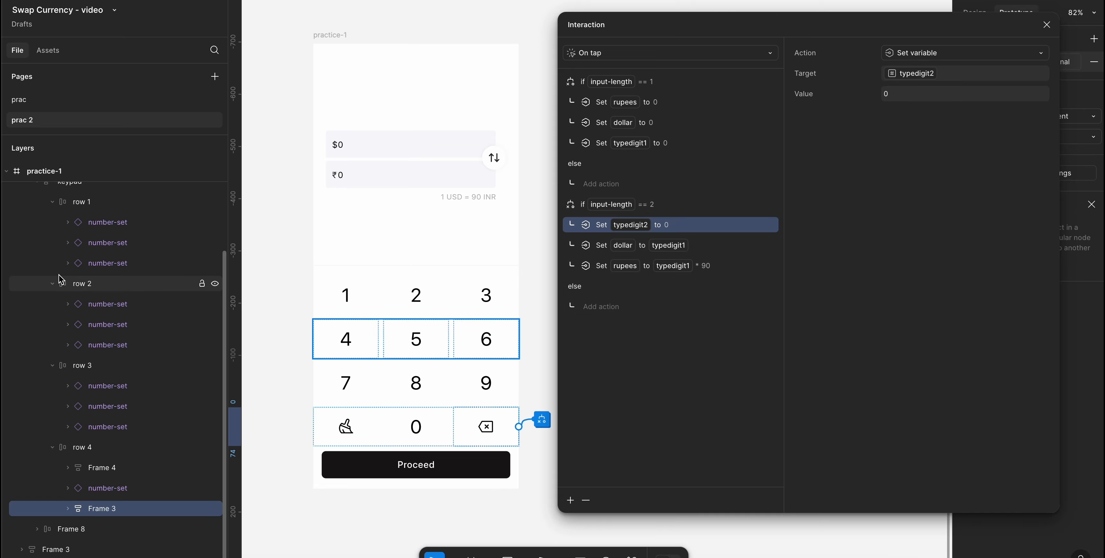
# - Compare the digit 1 key's input-length == 1 actions with the backspace key's input-length == 2 actions
pyautogui.click(142, 223)
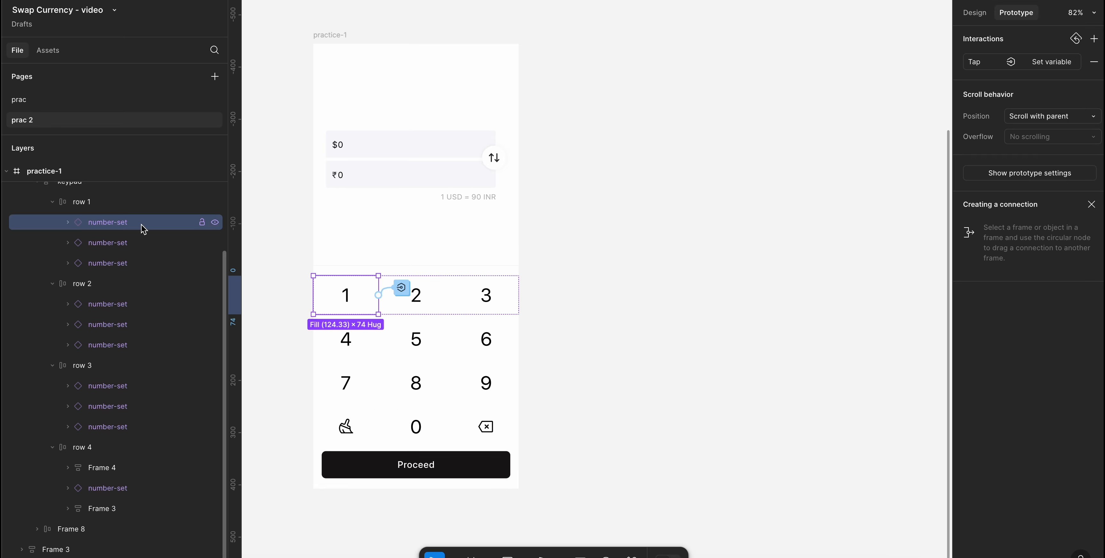
pyautogui.click(1057, 64)
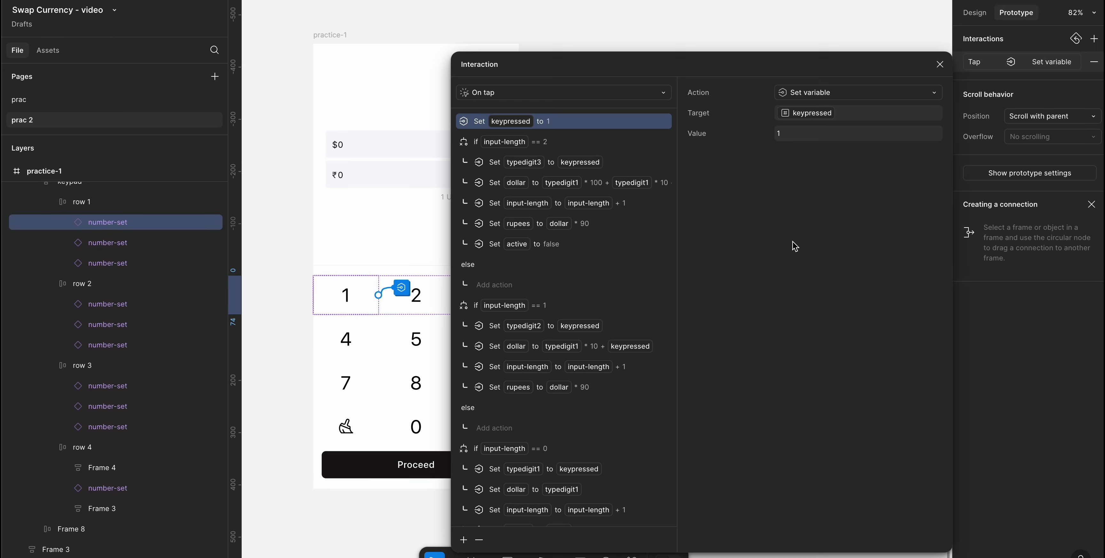
pyautogui.click(614, 329)
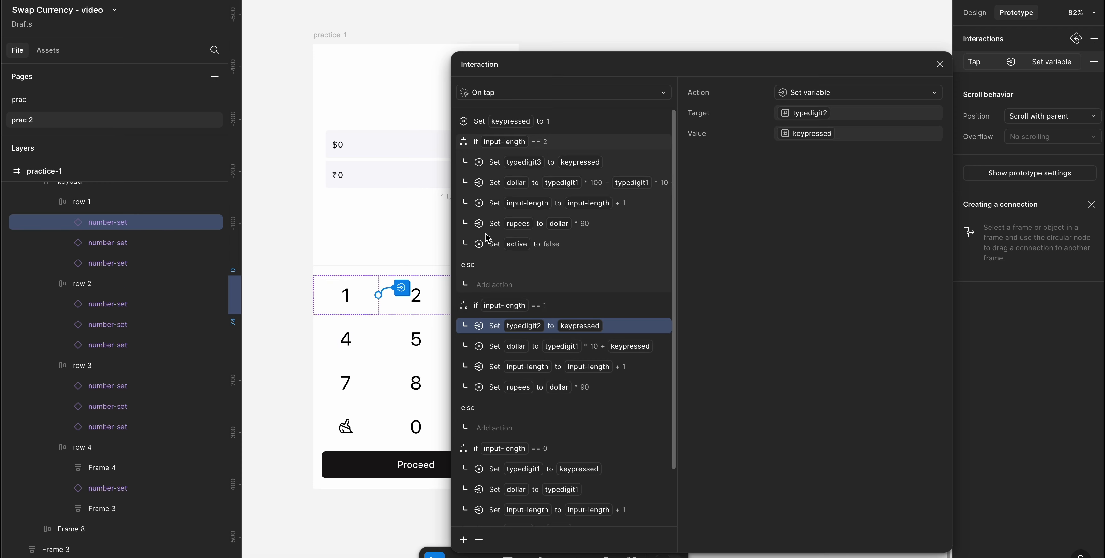
pyautogui.click(138, 511)
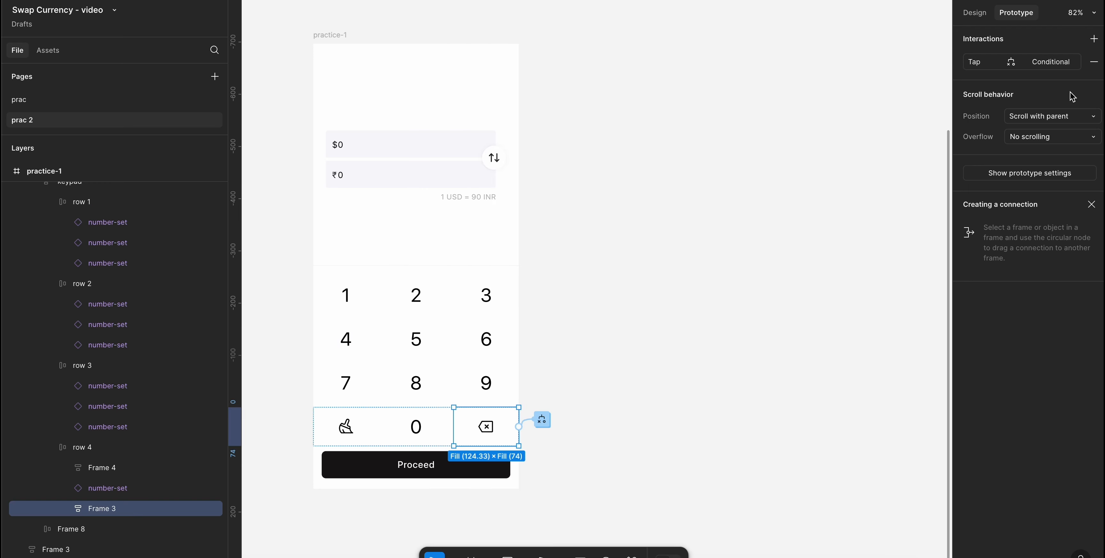
pyautogui.click(1055, 61)
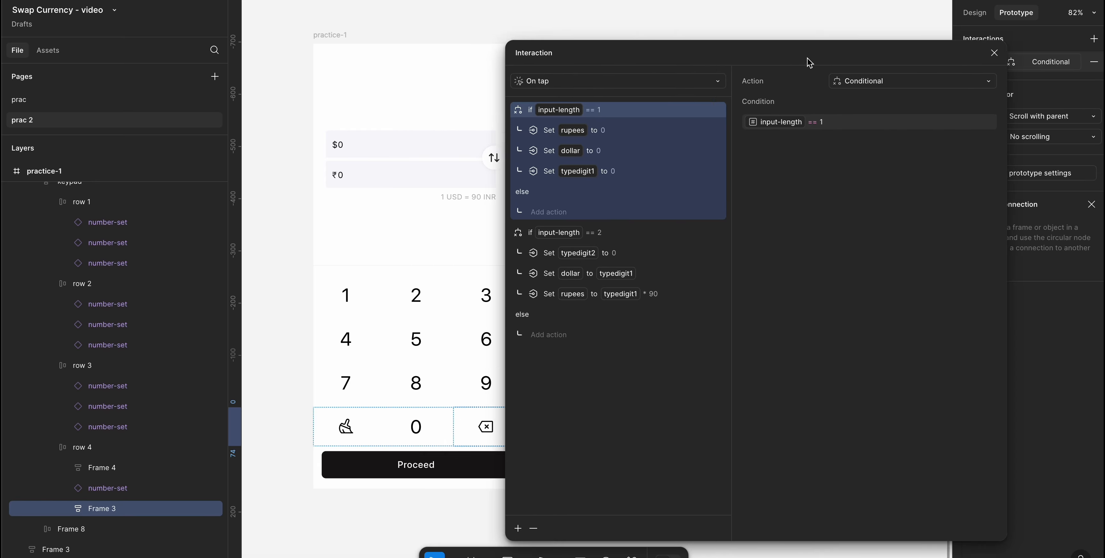
pyautogui.click(707, 252)
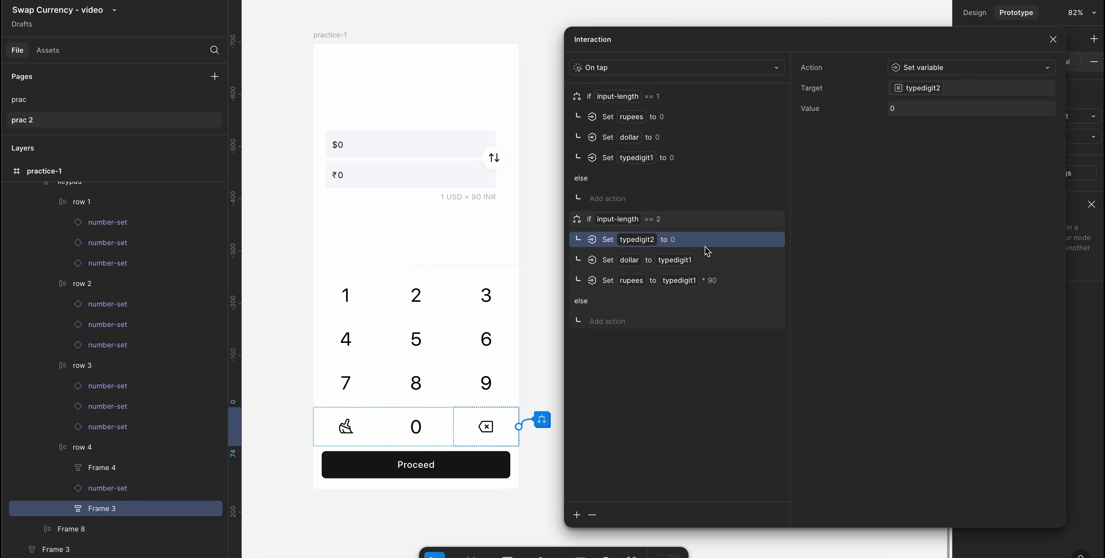
pyautogui.click(730, 260)
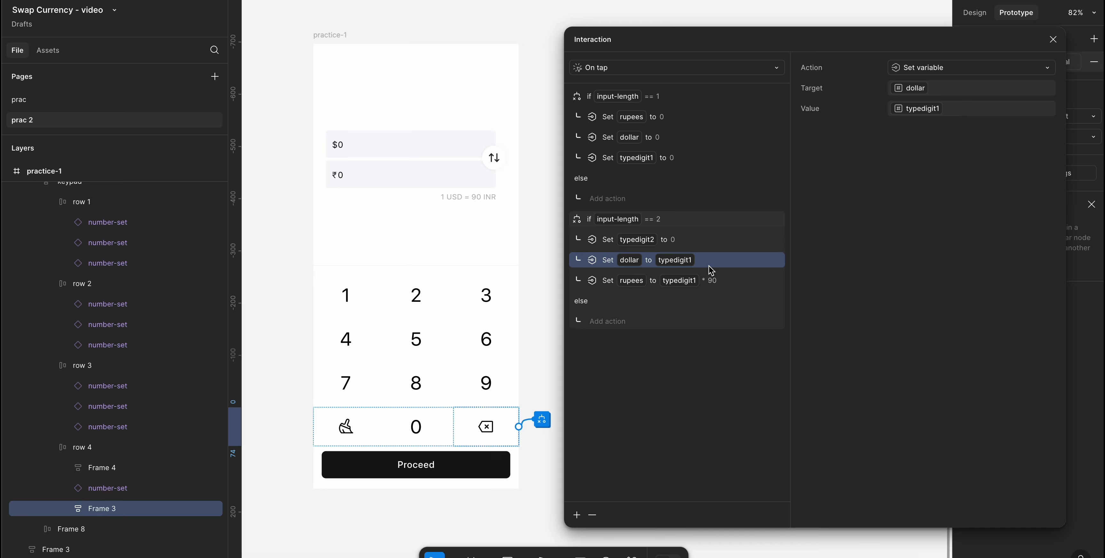
# - Review the digit 1 key's input-length == 0 actions, and reopen the backspace key's interaction to check its dollar action
pyautogui.click(118, 217)
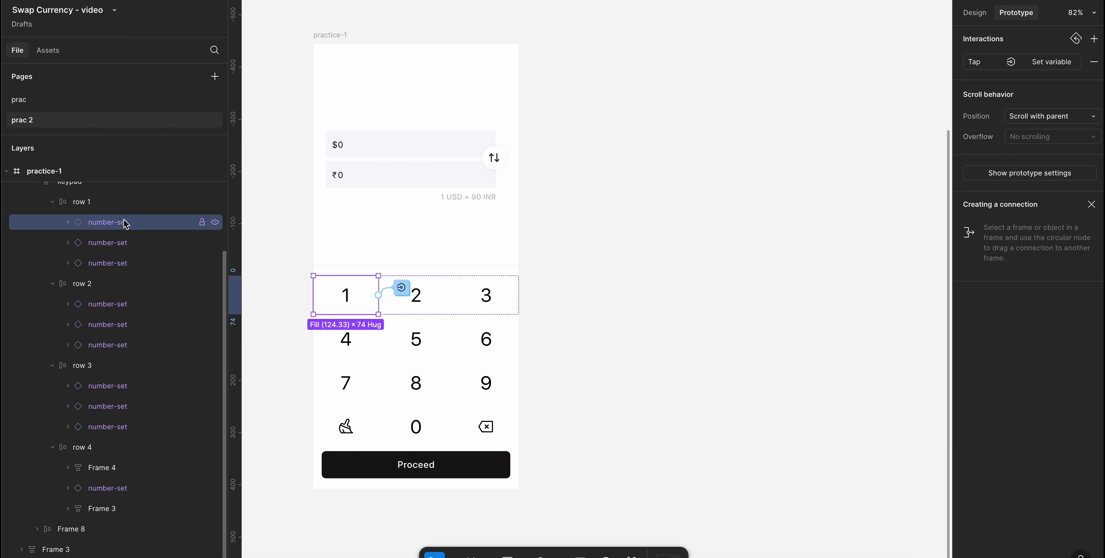
pyautogui.click(1050, 64)
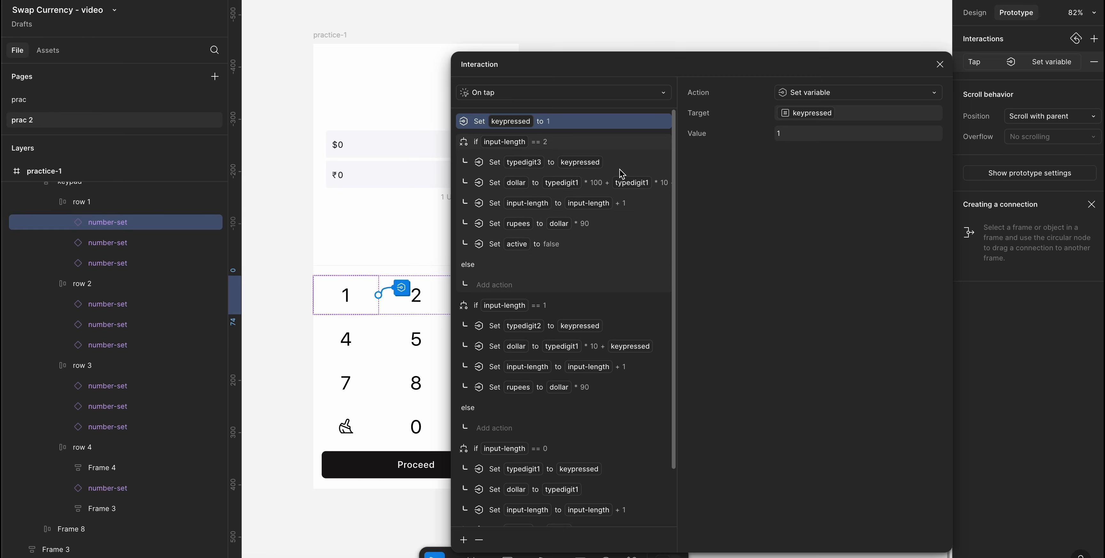
pyautogui.scroll(-3, 613, 343)
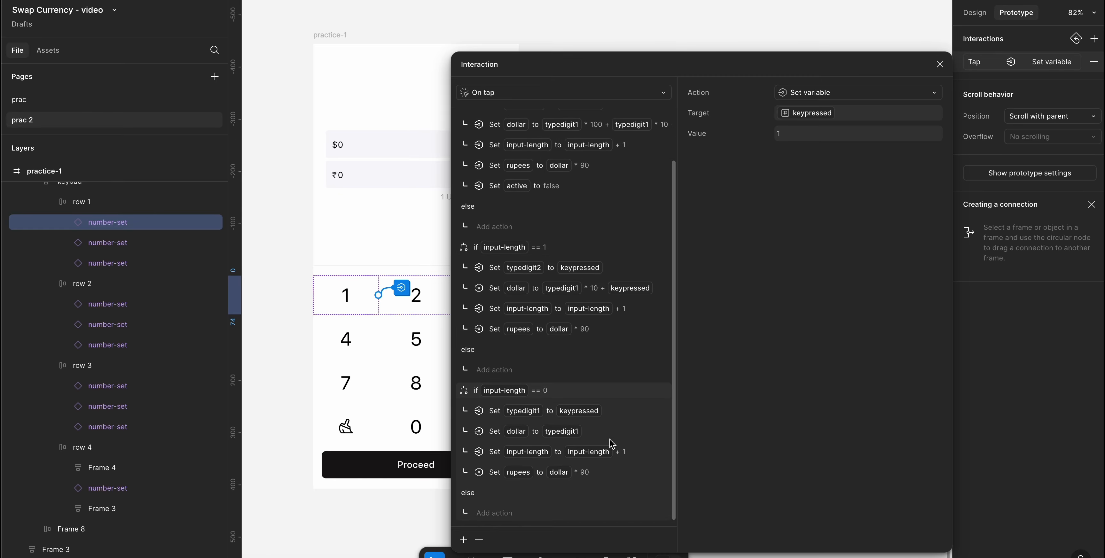
pyautogui.click(624, 414)
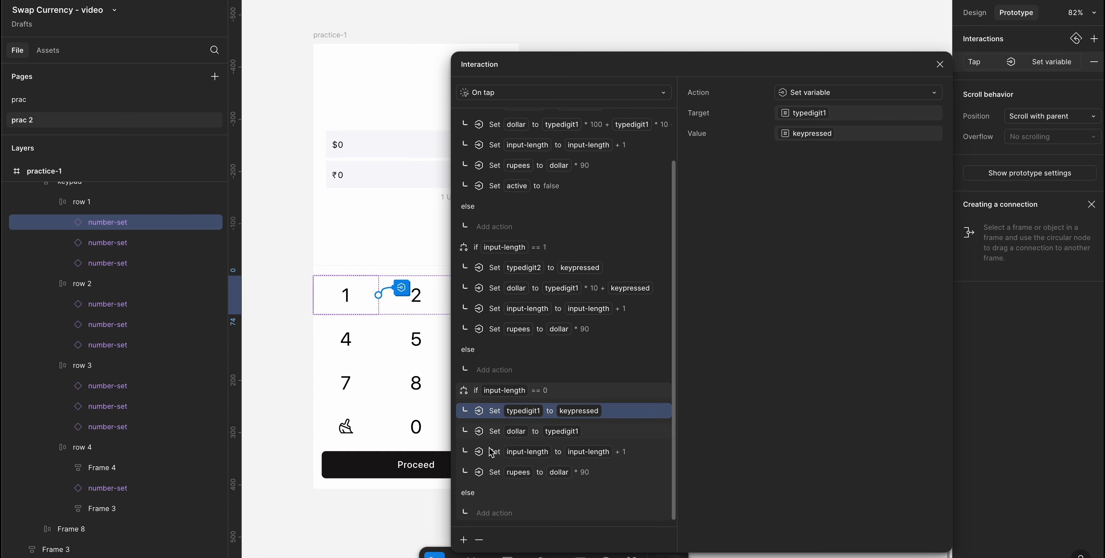
pyautogui.click(144, 510)
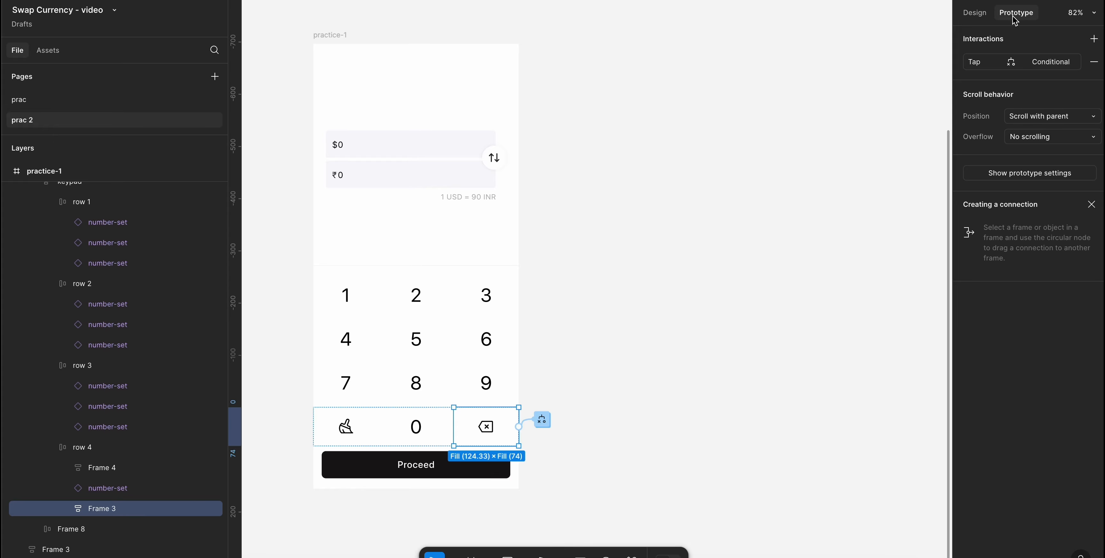
pyautogui.click(1046, 64)
pyautogui.click(612, 288)
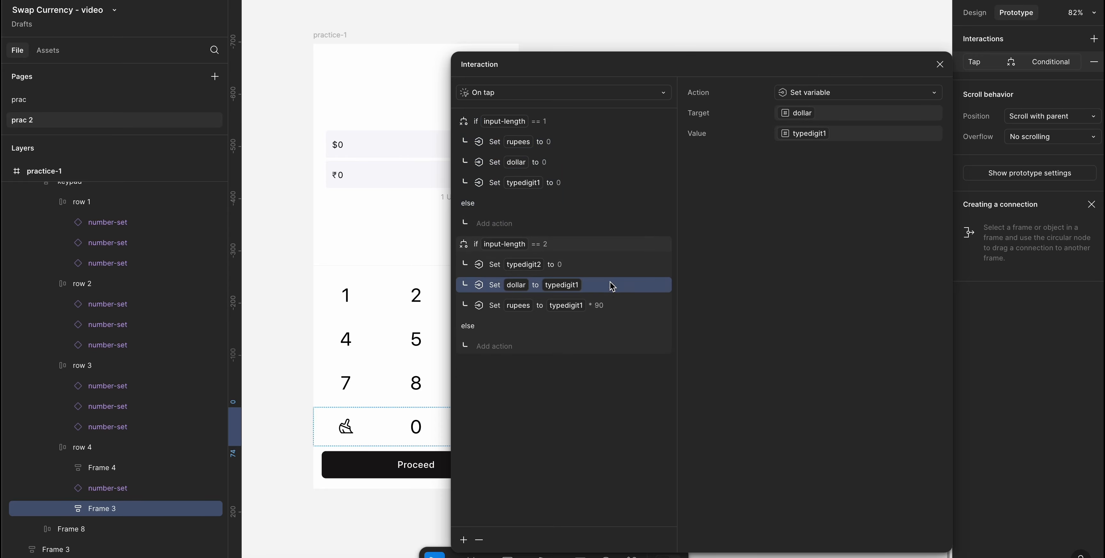
pyautogui.moveTo(748, 68); pyautogui.dragTo(870, 26)
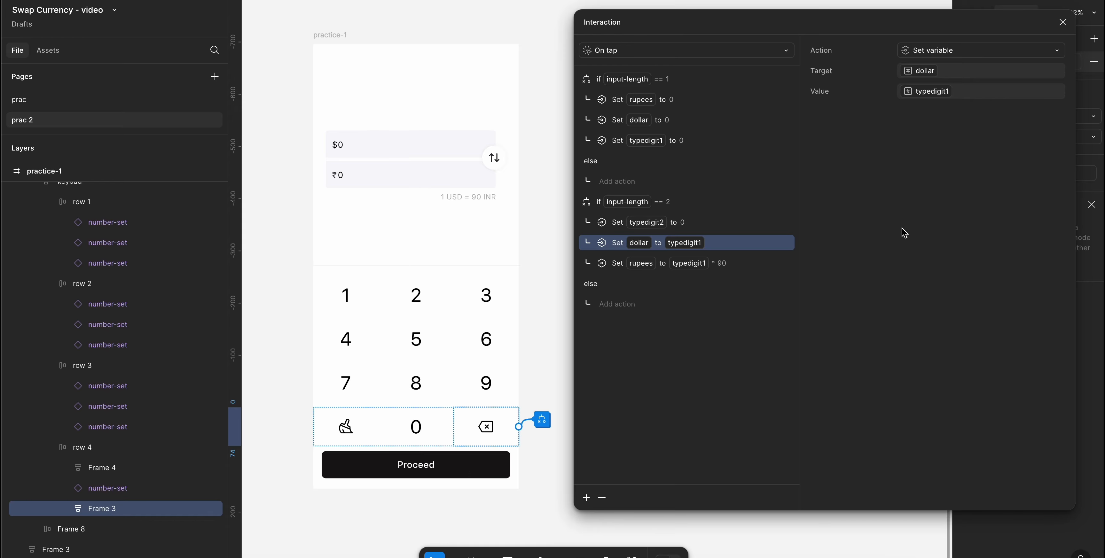
# - Add a Set variable action setting input-length to input-length - 1 after the rupees action under input-length == 2
pyautogui.click(749, 265)
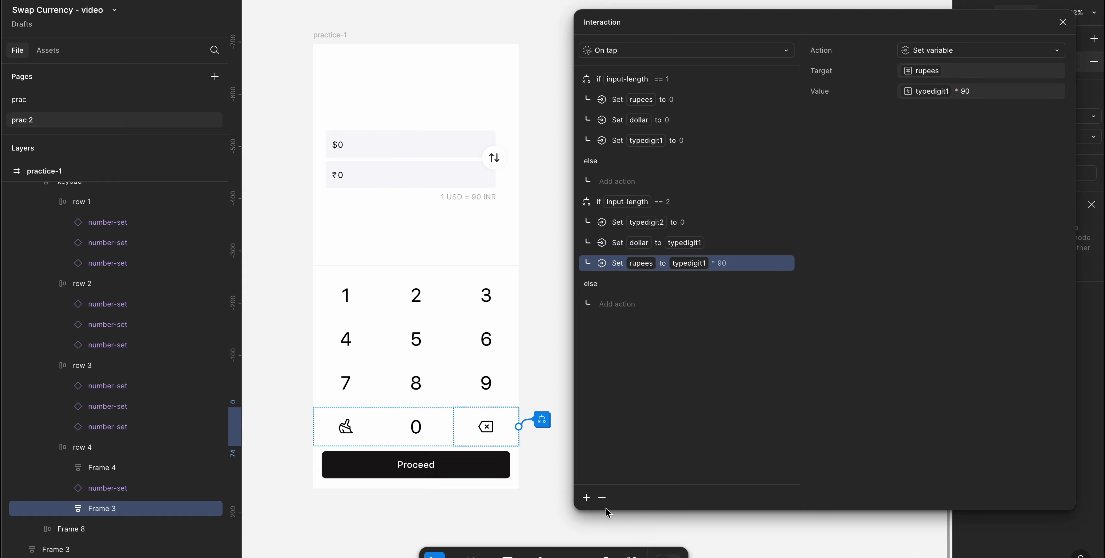
pyautogui.click(586, 497)
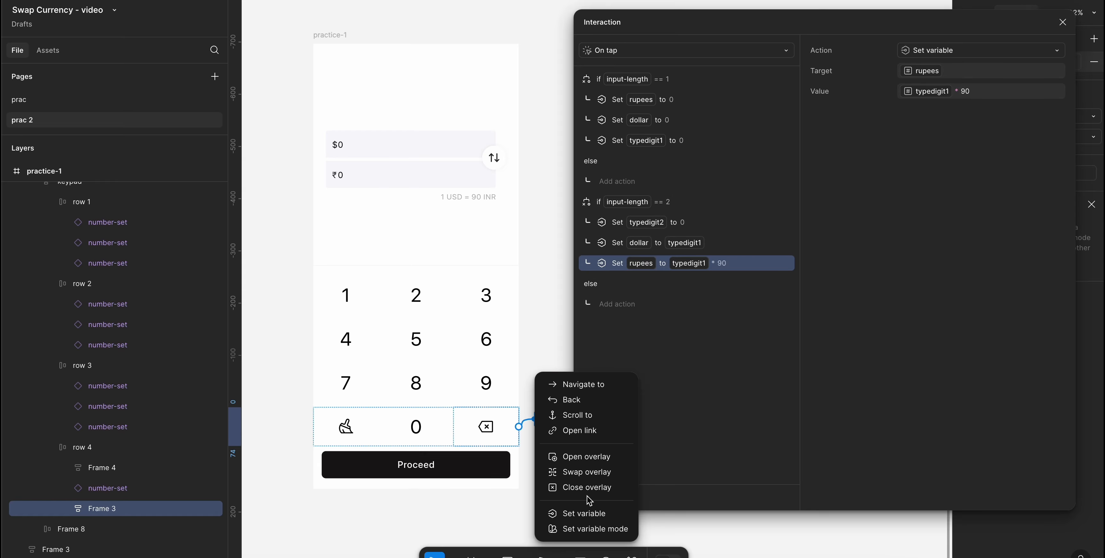
pyautogui.click(593, 517)
pyautogui.scroll(-4, 982, 240)
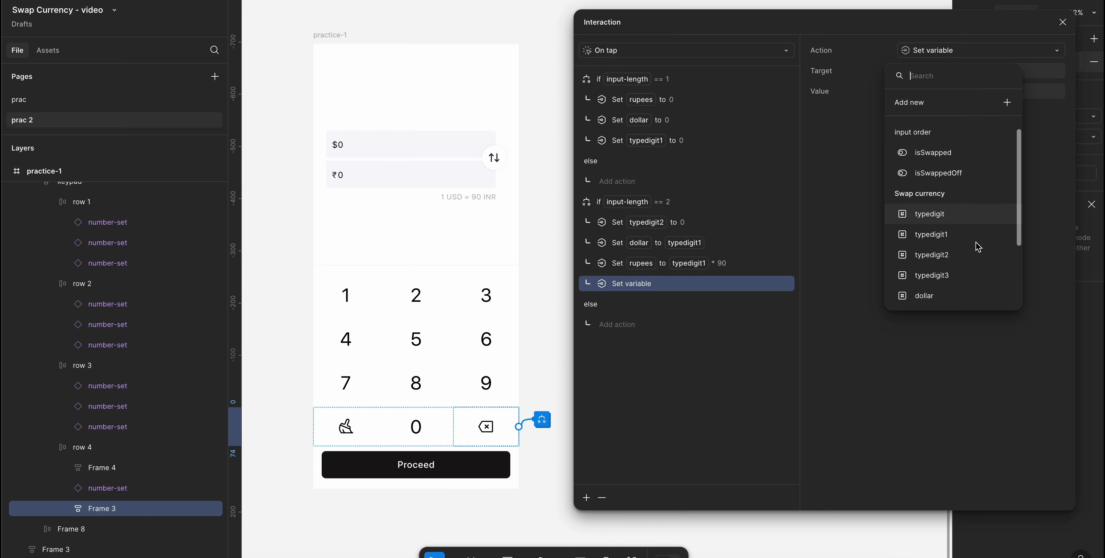
pyautogui.click(969, 253)
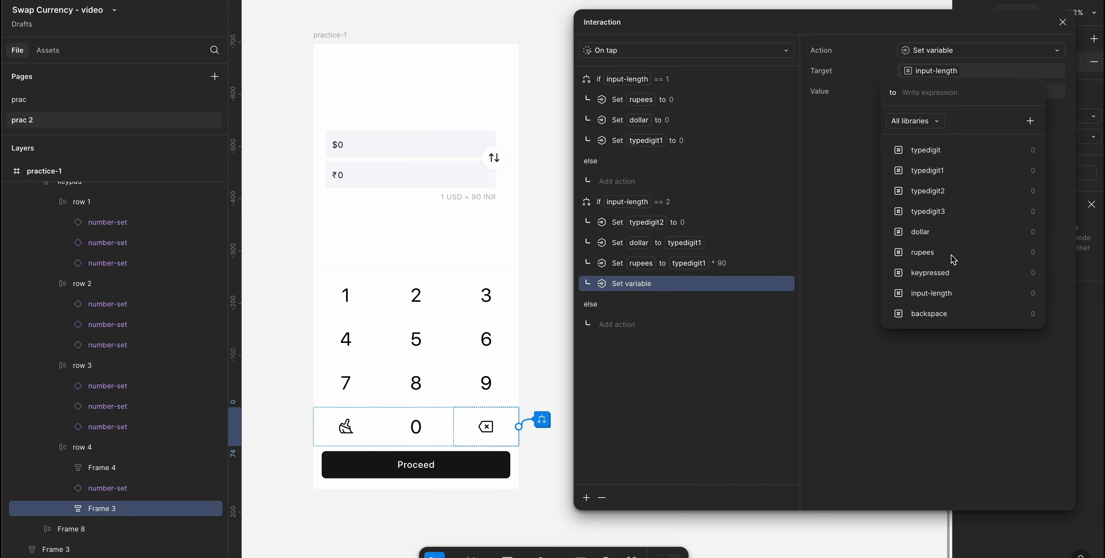
pyautogui.click(960, 294)
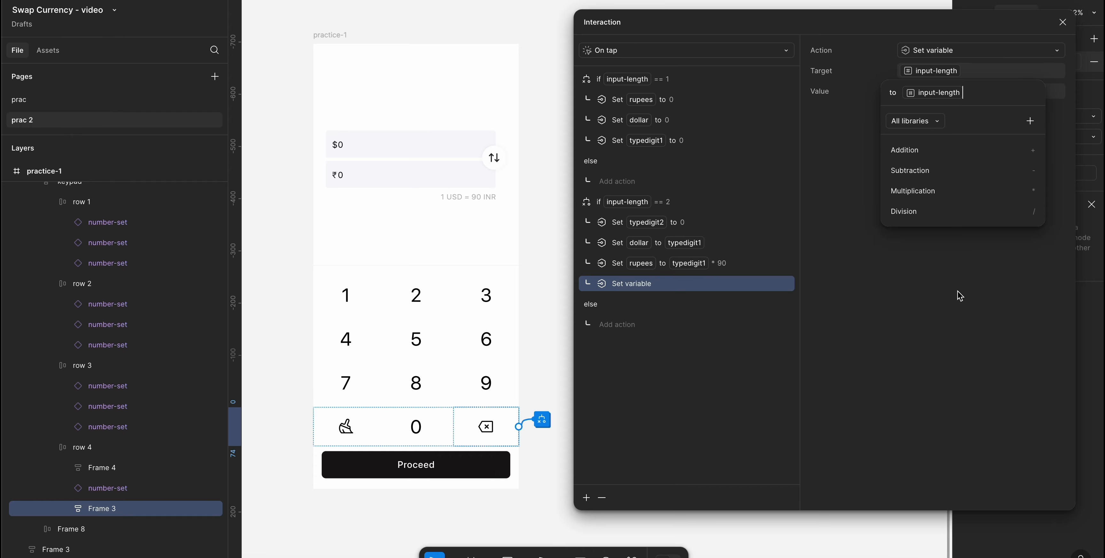
pyautogui.click(933, 171)
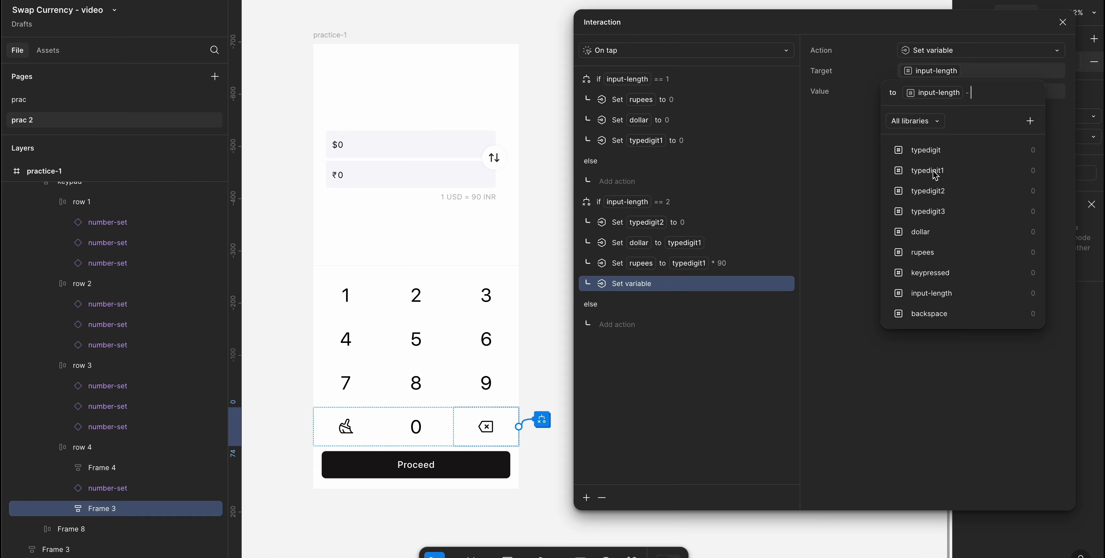
pyautogui.write('1')
pyautogui.press('Return')
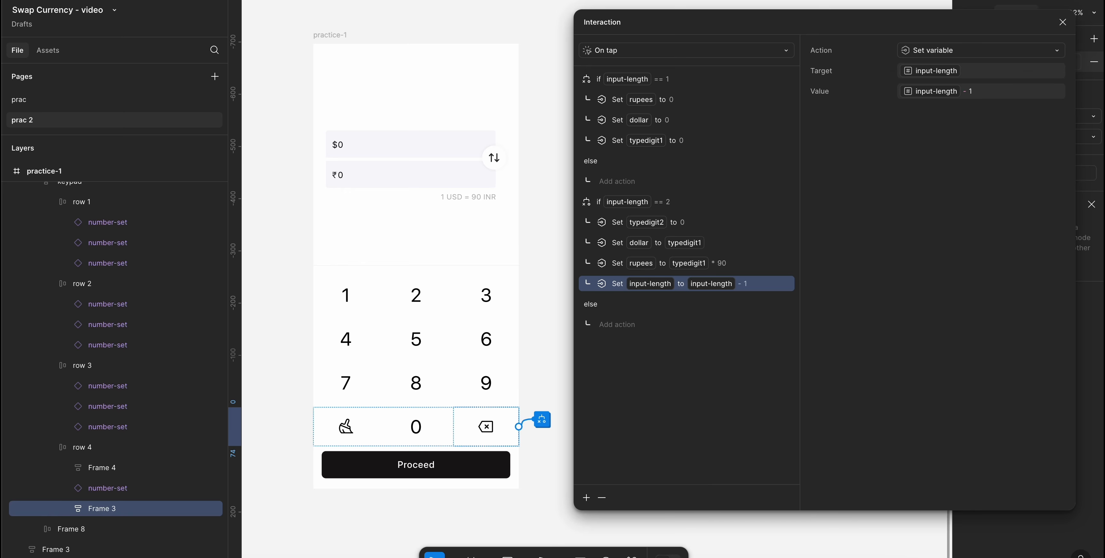
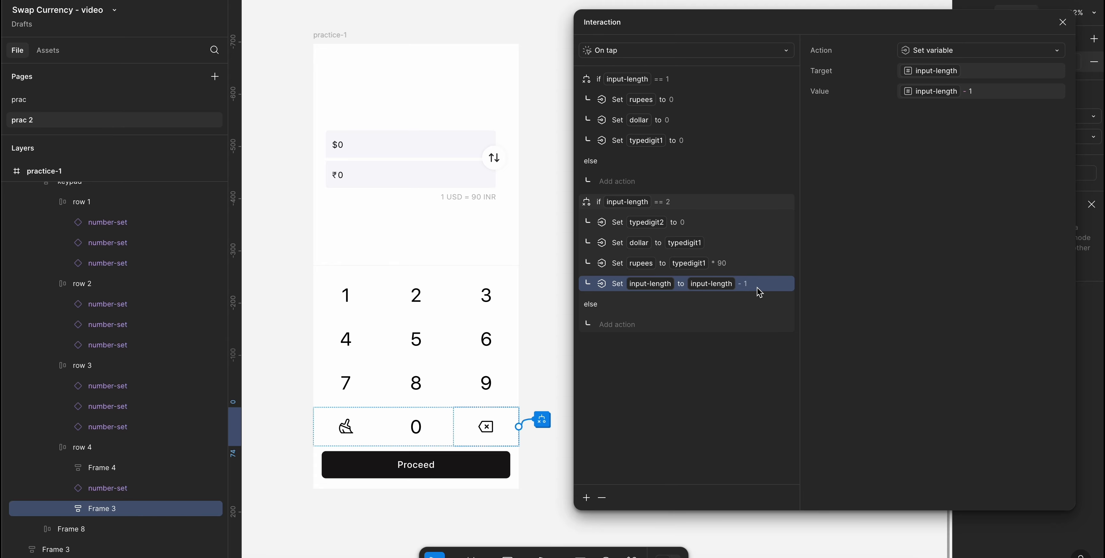
# - Add a third Conditional action to the backspace key's interaction, testing input-length == 3
pyautogui.click(720, 205)
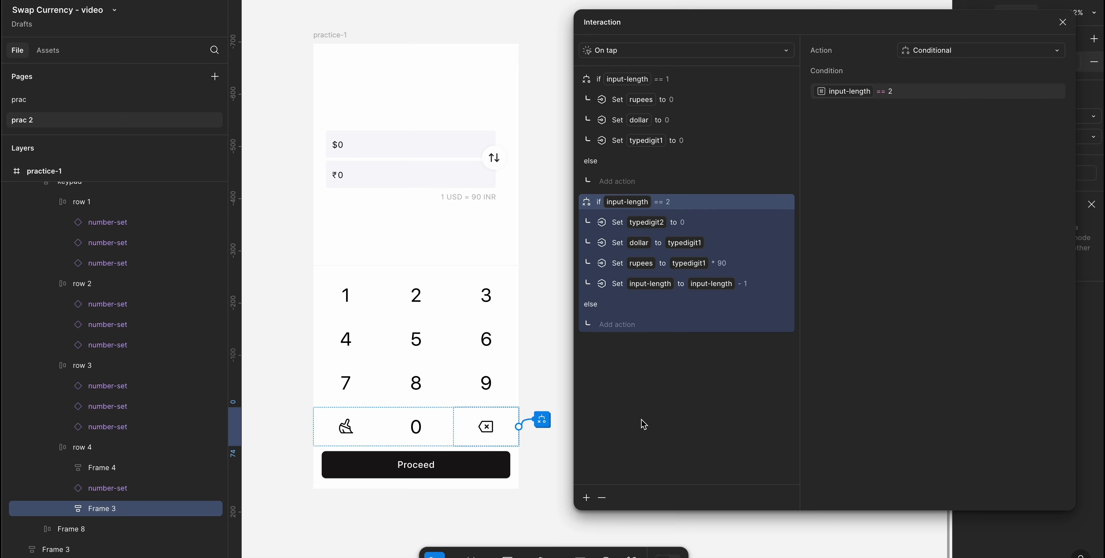
pyautogui.click(586, 498)
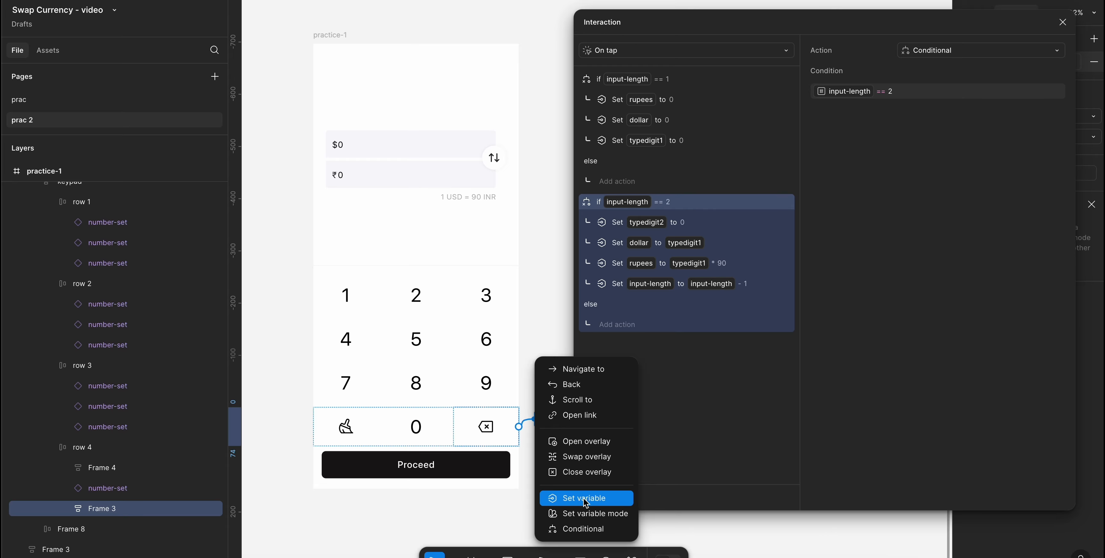
pyautogui.click(592, 530)
pyautogui.click(879, 93)
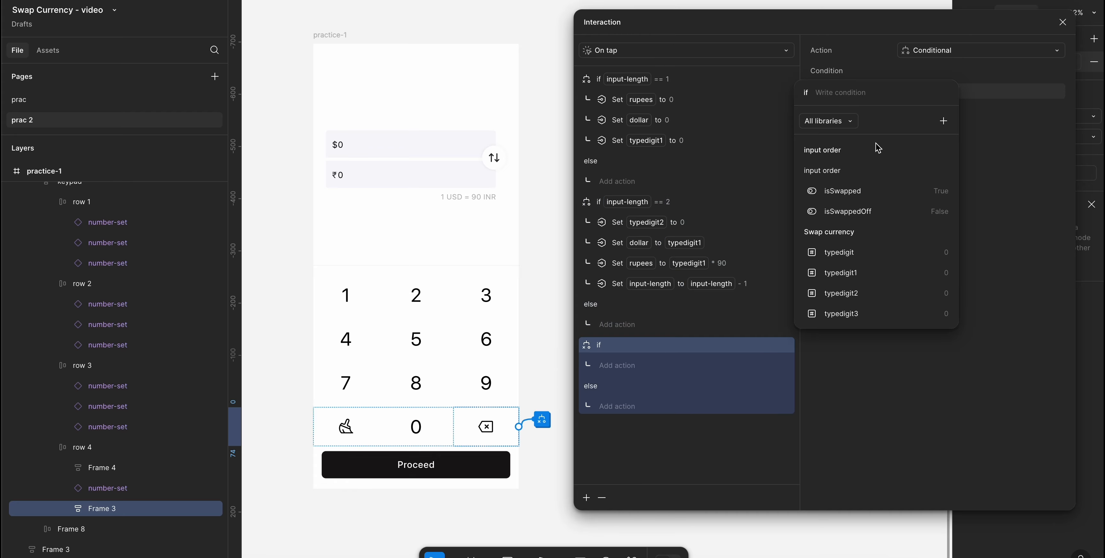
pyautogui.scroll(-3, 866, 296)
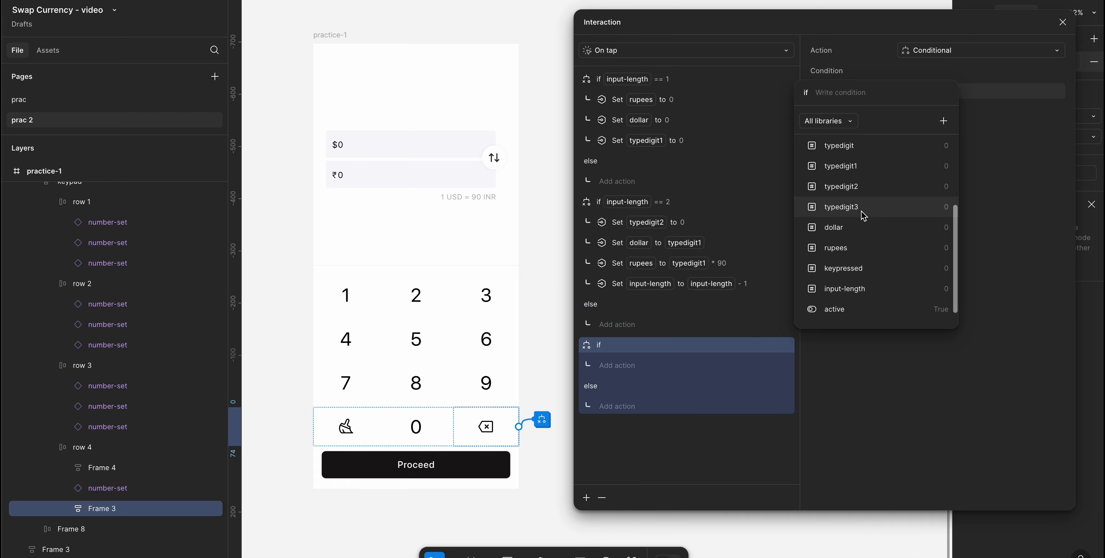
pyautogui.click(861, 289)
pyautogui.click(842, 151)
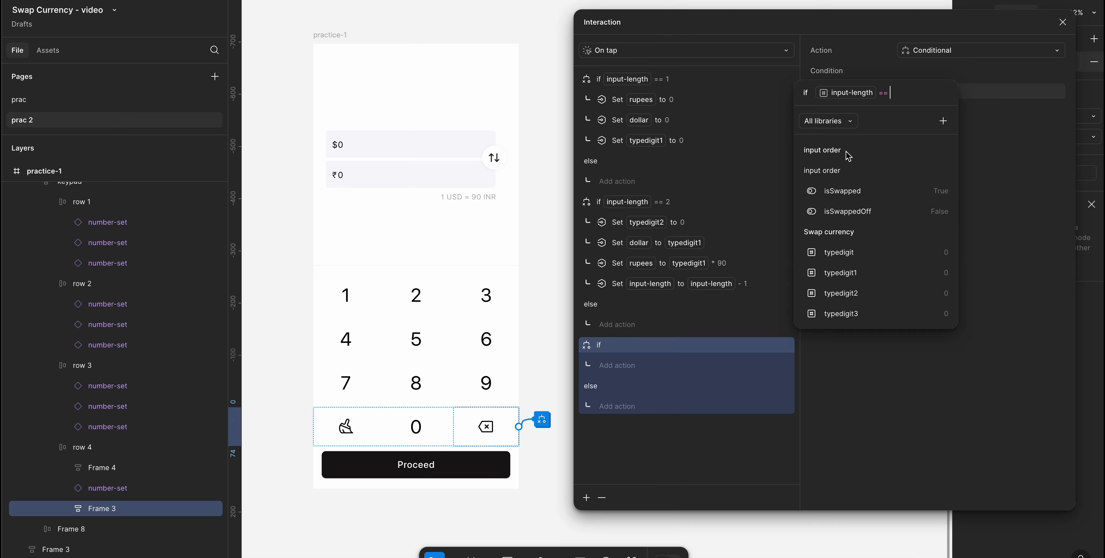
pyautogui.write('3')
pyautogui.press('Return')
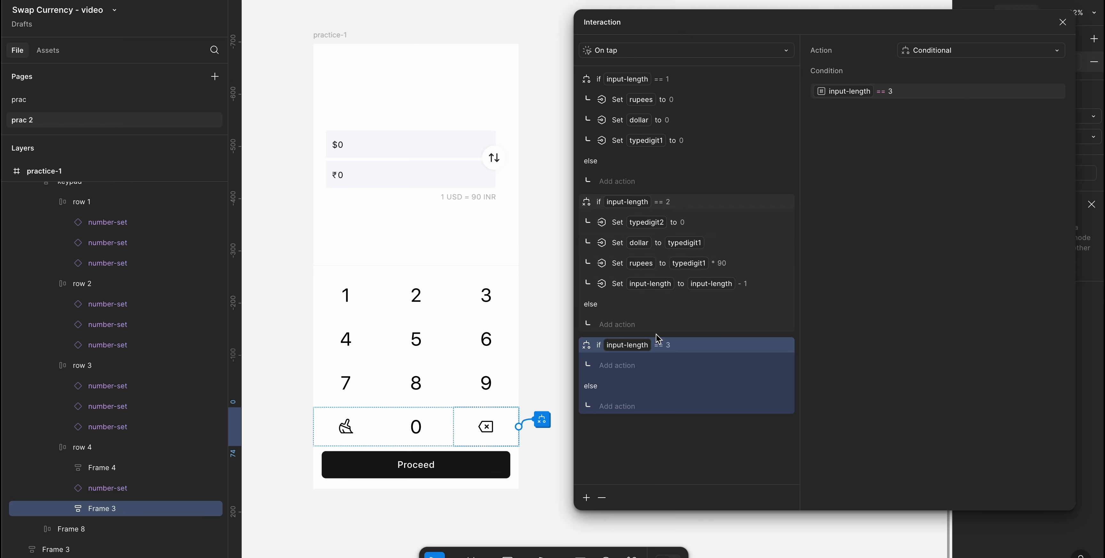
# - Add a Set variable action setting typedigit3 to 0 under the backspace key's input-length == 3 condition
pyautogui.click(624, 367)
pyautogui.click(624, 512)
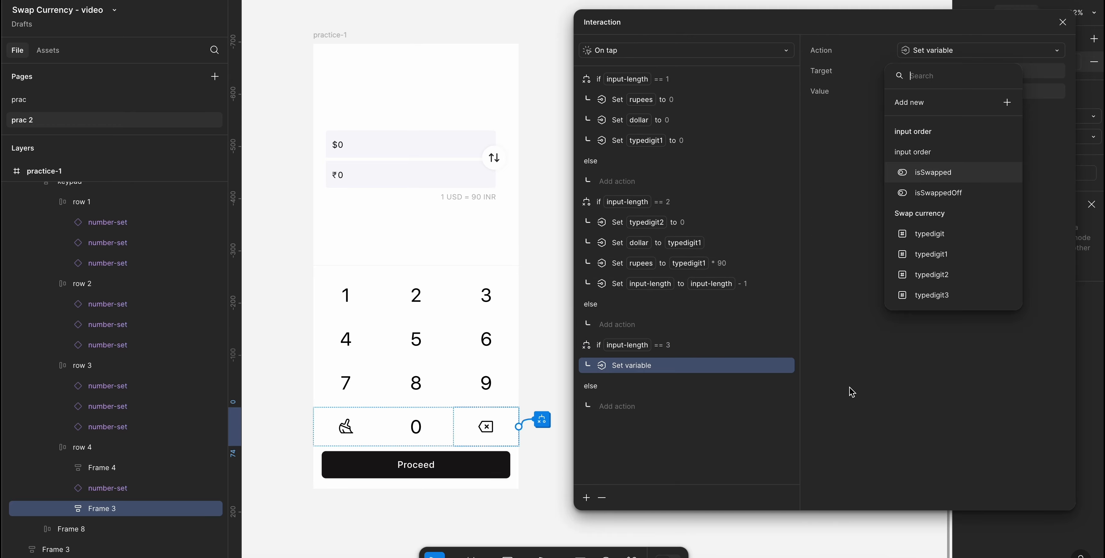
pyautogui.click(947, 298)
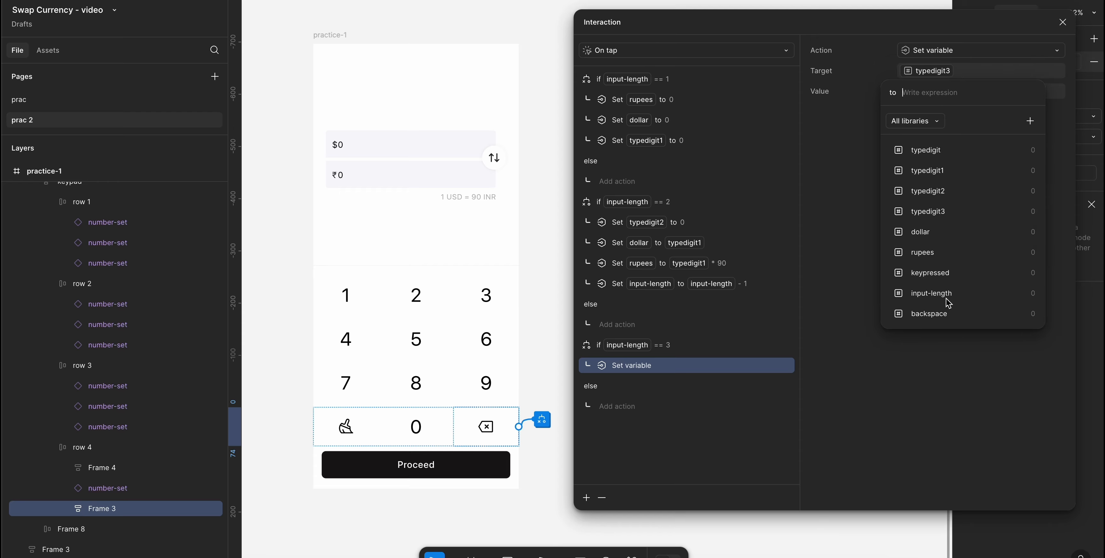
pyautogui.write('0')
pyautogui.press('Return')
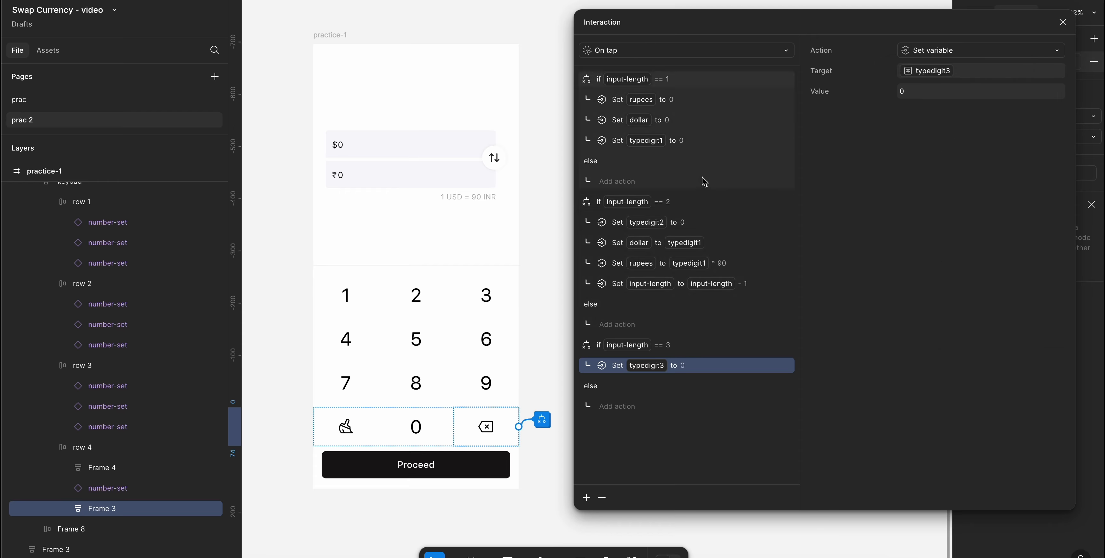
# - Add a Set variable action setting dollar to typedigit2 after the existing dollar action under input-length == 2
pyautogui.click(724, 249)
pyautogui.click(586, 497)
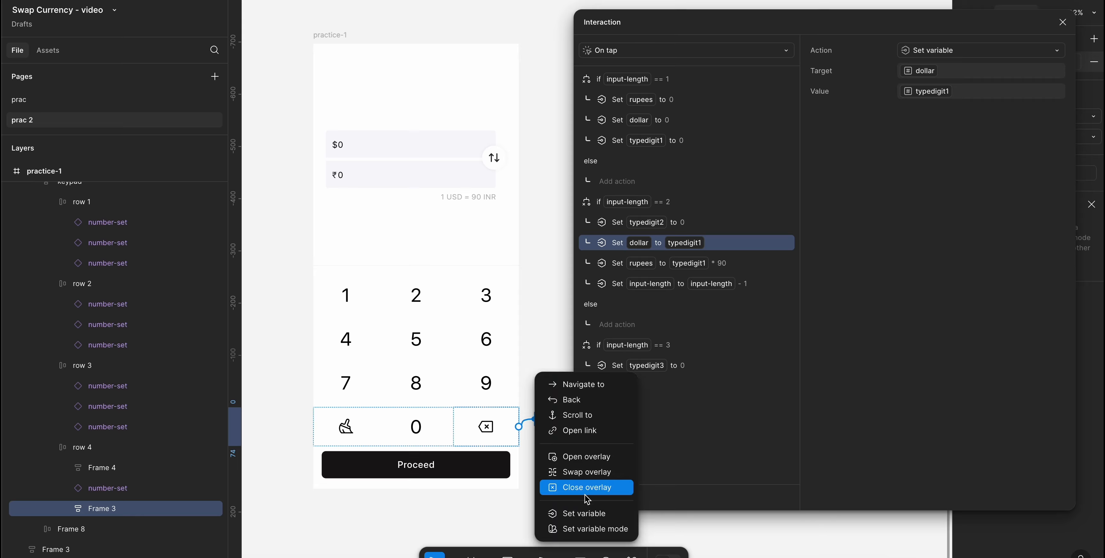
pyautogui.click(594, 518)
pyautogui.scroll(-3, 933, 257)
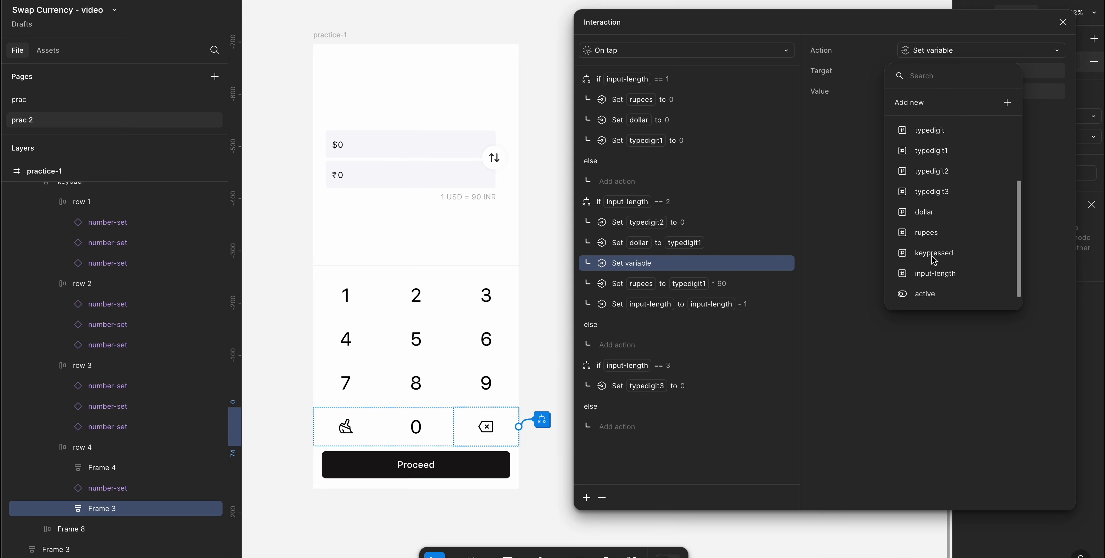
pyautogui.click(934, 211)
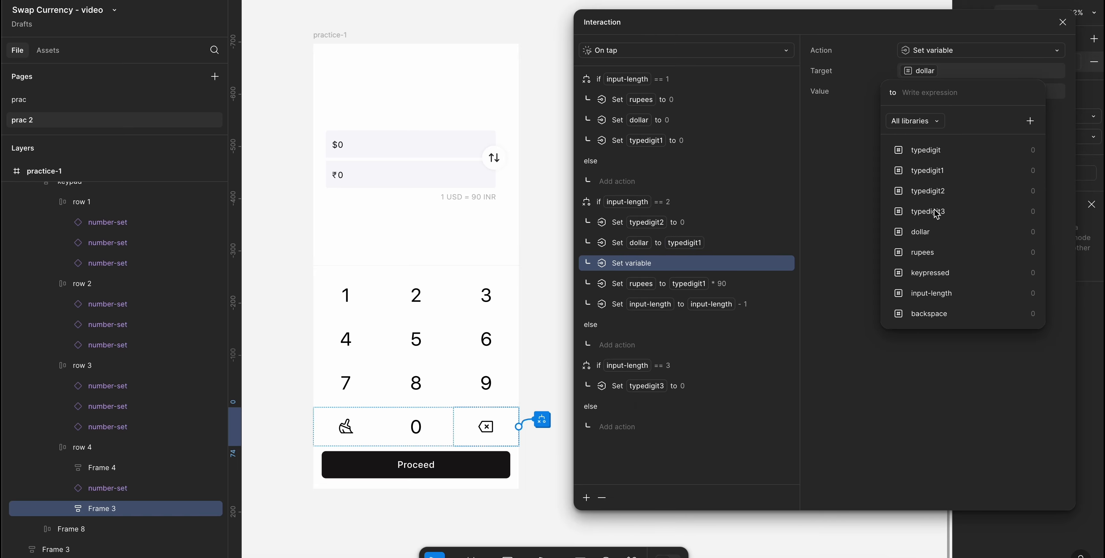
pyautogui.click(936, 197)
pyautogui.click(841, 255)
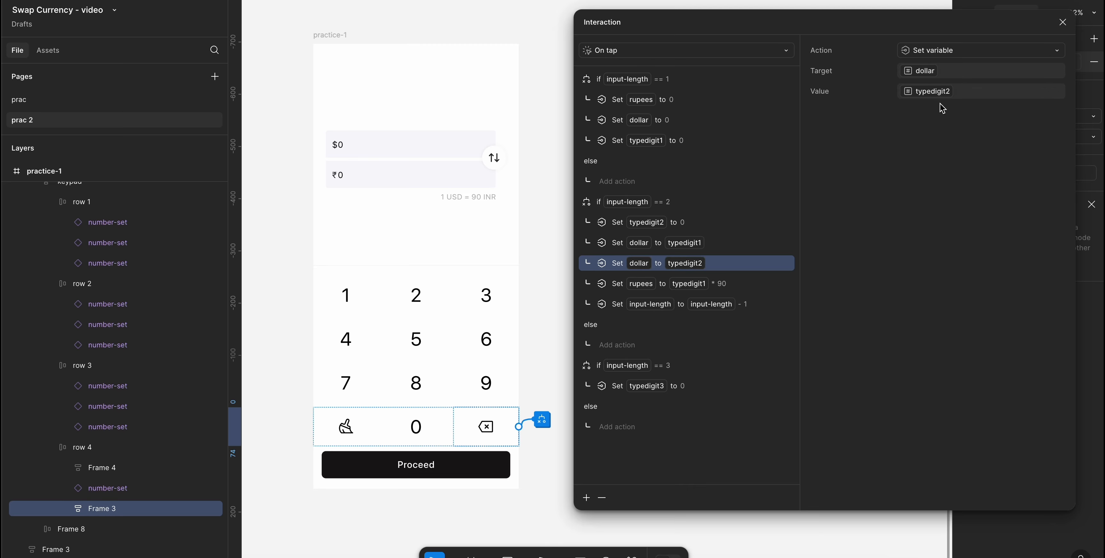
# - Copy the dollar-to-typedigit2 action into the input-length == 3 condition, below the typedigit3 action
pyautogui.click(707, 388)
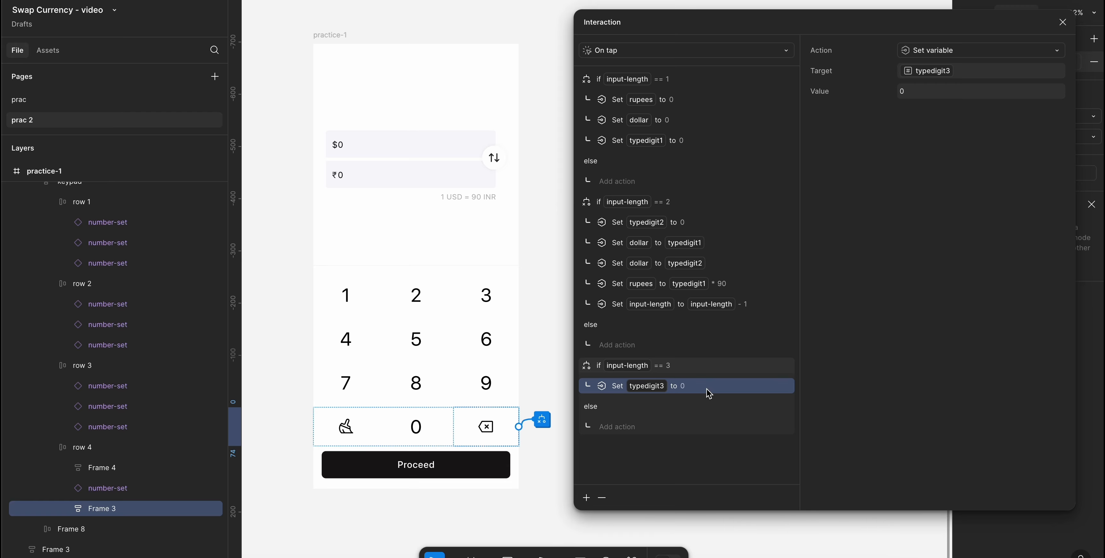
pyautogui.click(726, 268)
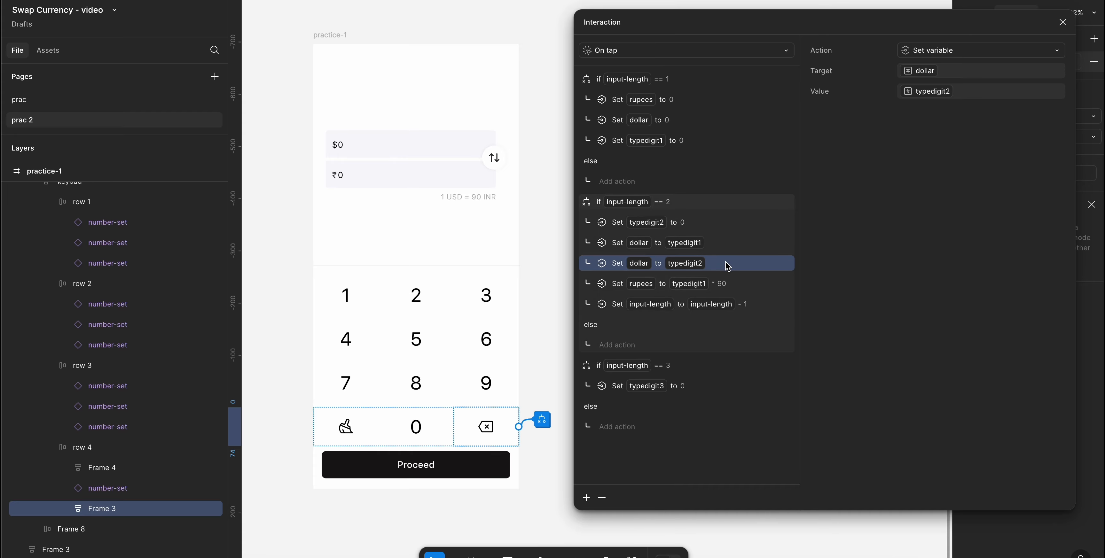
pyautogui.moveTo(727, 264); pyautogui.dragTo(703, 395)
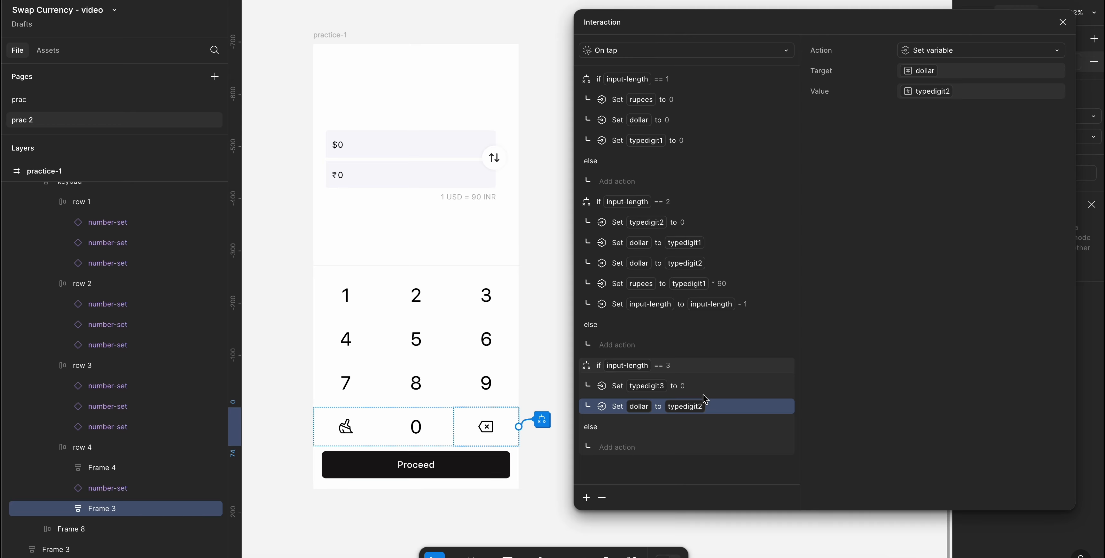
# - Change the value of the dollar action under input-length == 3 to typedigit1 * 10 + typedigit2
pyautogui.click(943, 93)
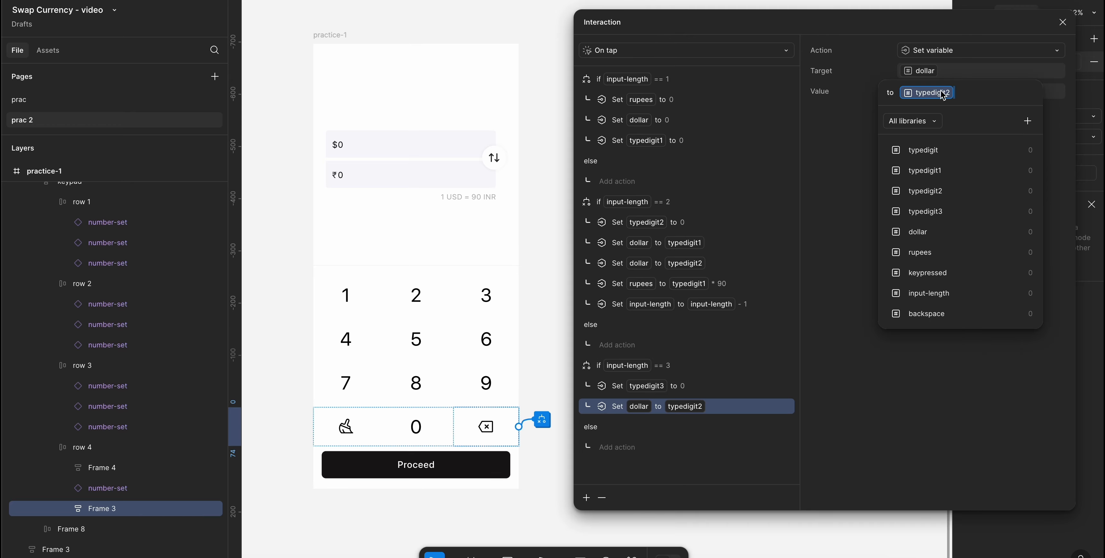
pyautogui.click(973, 95)
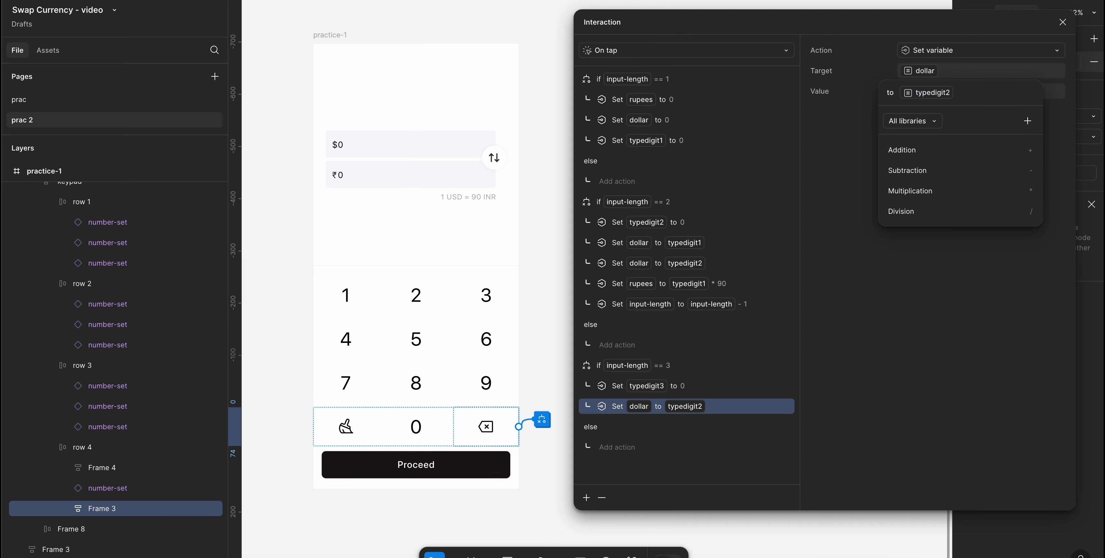
pyautogui.press('BackSpace')
pyautogui.press('BackSpace')
pyautogui.click(946, 186)
pyautogui.write('10 ')
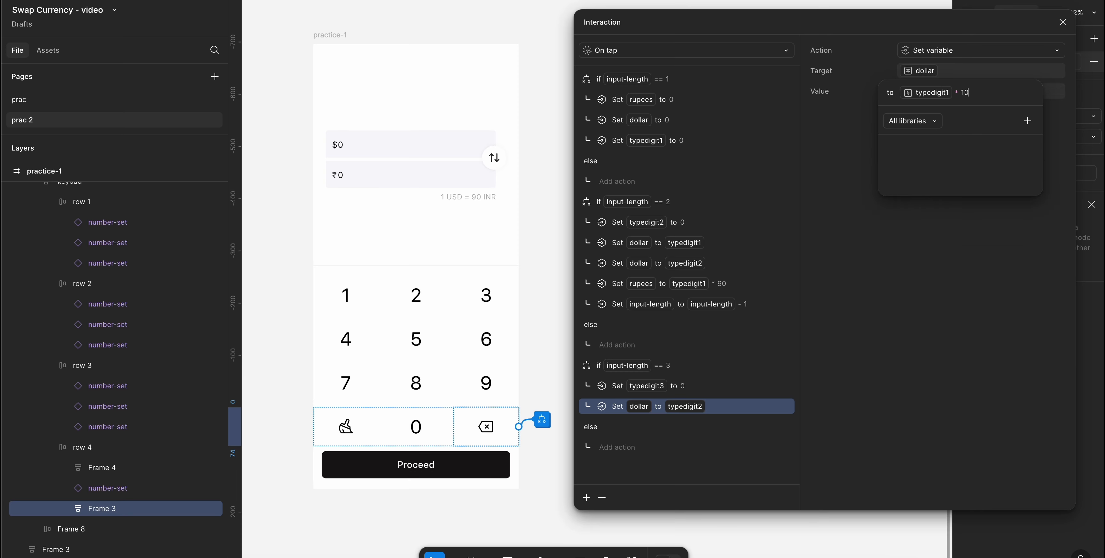
pyautogui.write('+')
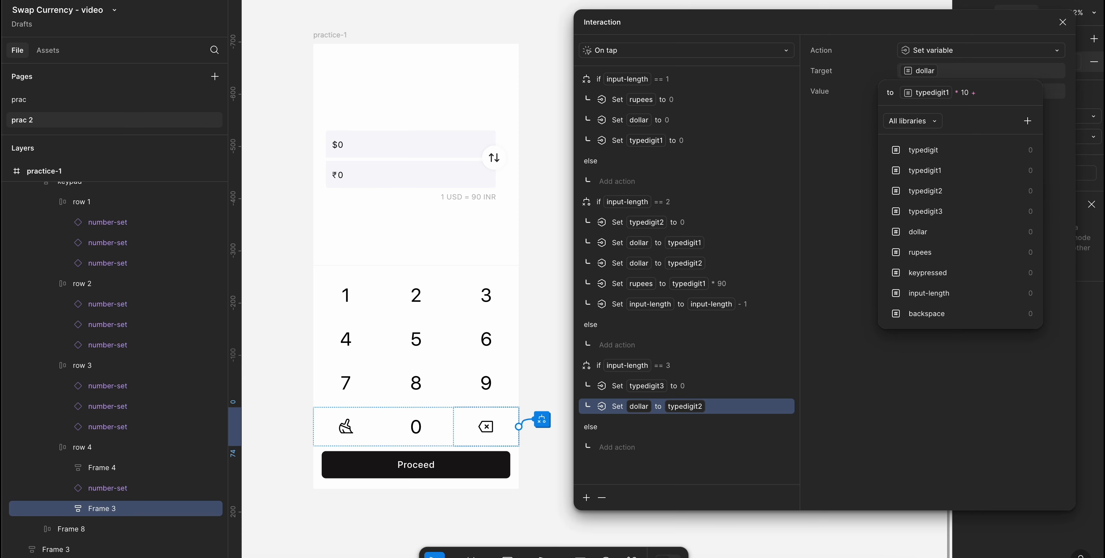
pyautogui.click(949, 194)
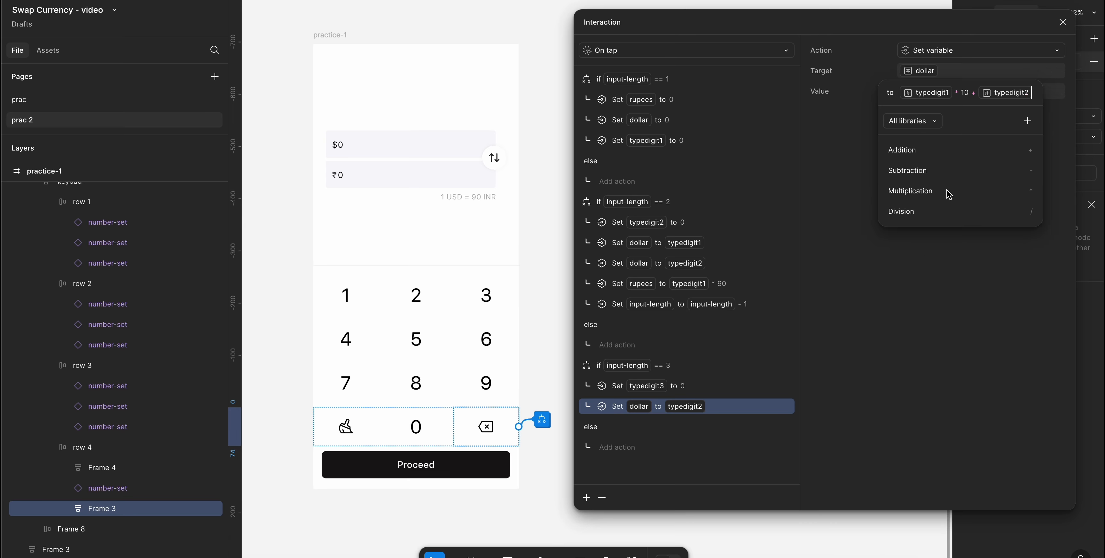
pyautogui.click(865, 236)
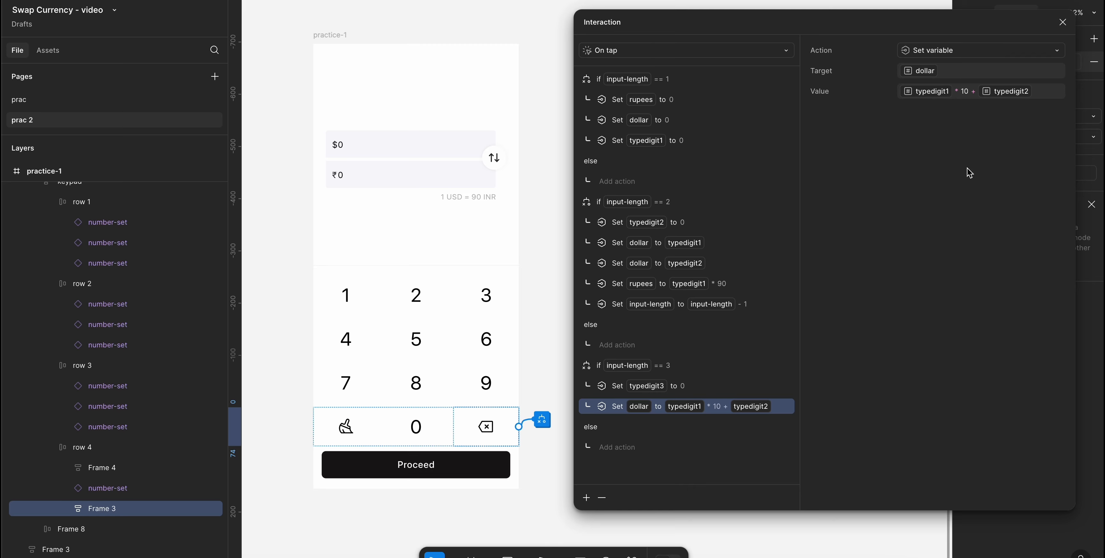
# - Add a Set variable action setting input-length to input-length - 1 after the dollar action under input-length == 3
pyautogui.click(586, 499)
pyautogui.click(622, 368)
pyautogui.click(936, 272)
pyautogui.click(935, 292)
pyautogui.click(941, 172)
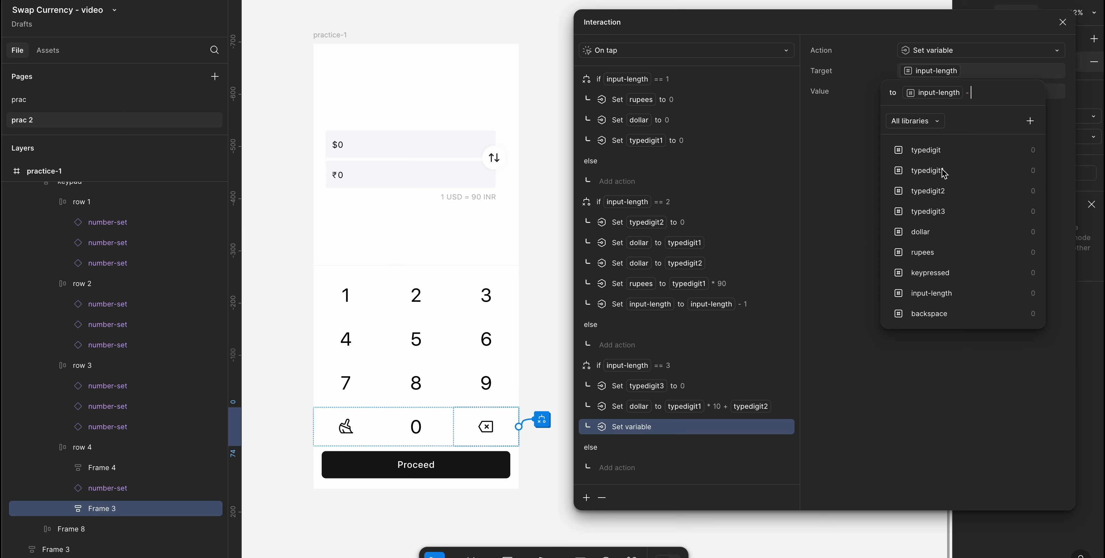
pyautogui.write('1')
pyautogui.press('Return')
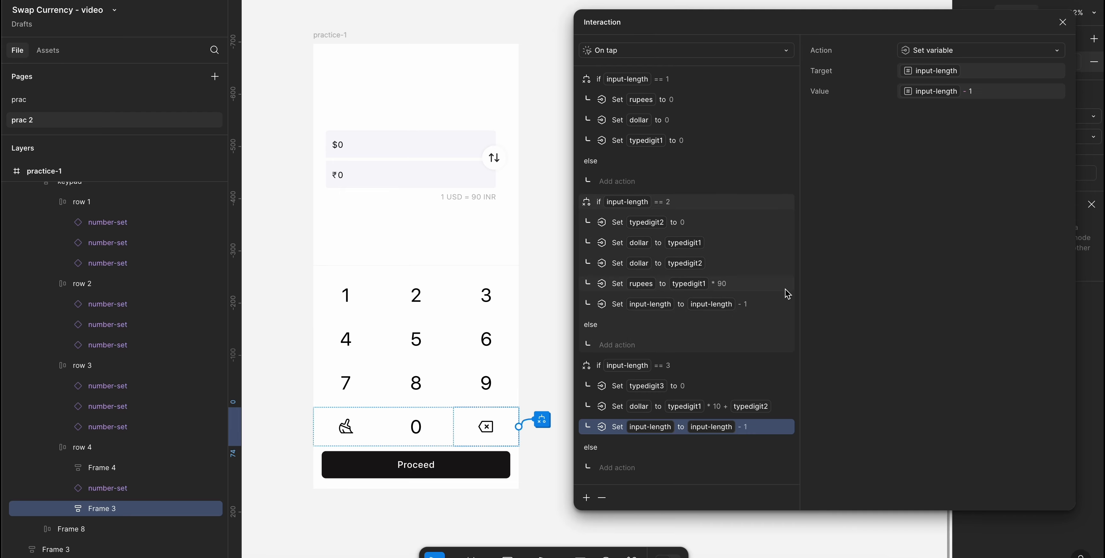
# - Add a Set variable action setting rupees to typedigit2 * 90 at the end of the input-length == 3 actions
pyautogui.click(585, 500)
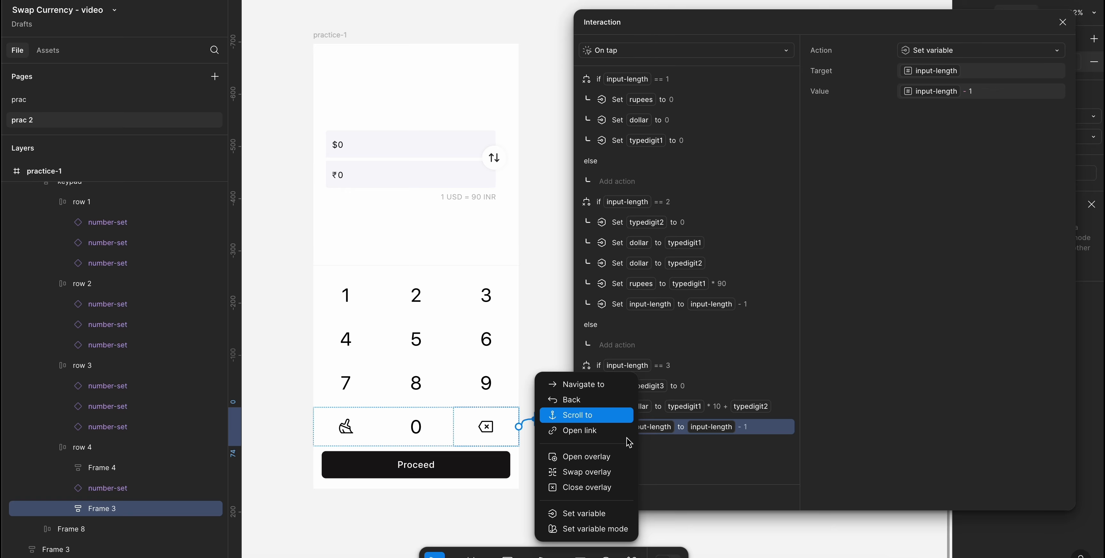
pyautogui.click(592, 514)
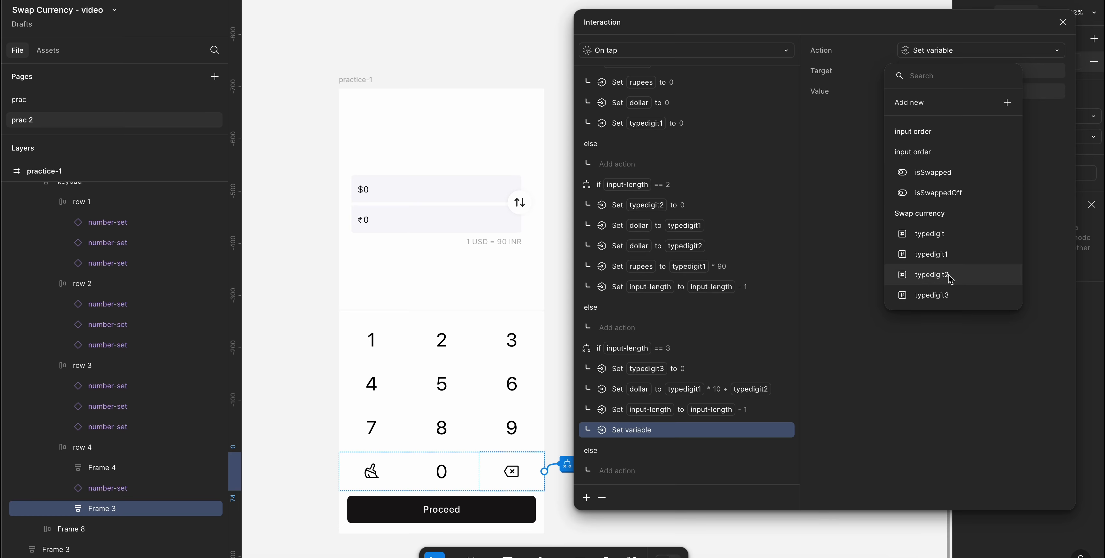
pyautogui.scroll(-2, 948, 270)
pyautogui.click(939, 260)
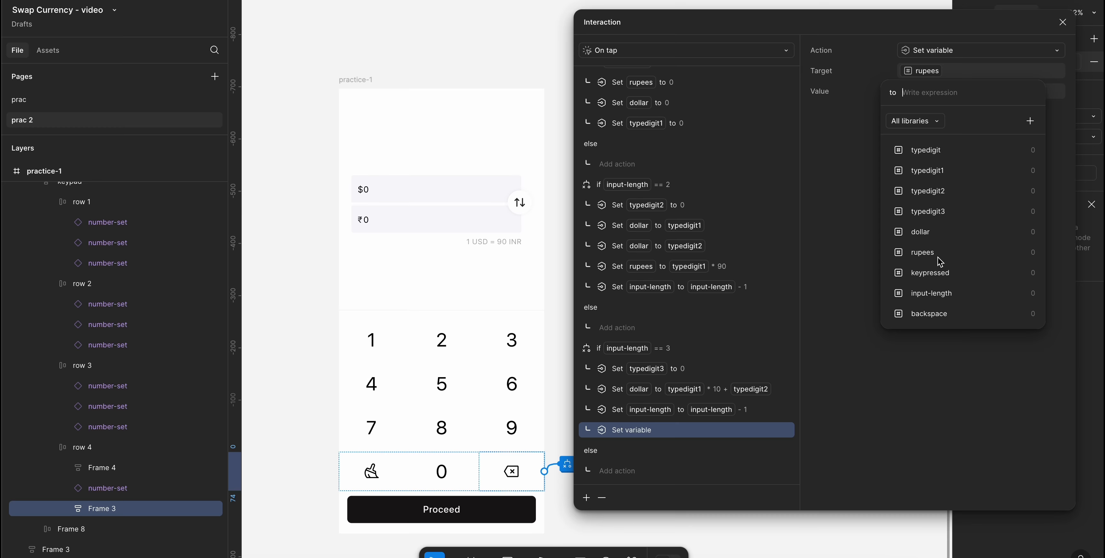
pyautogui.click(943, 192)
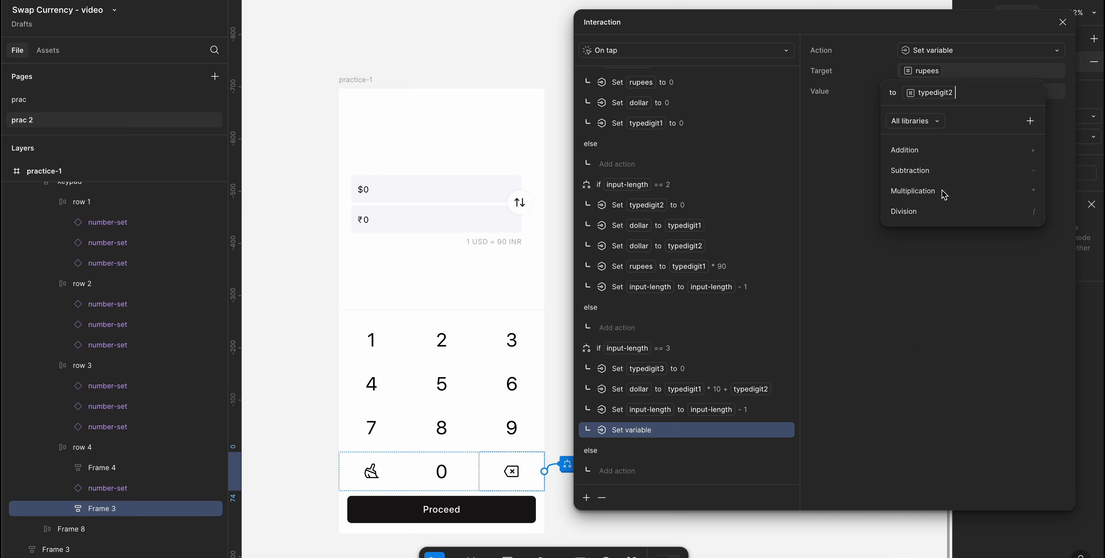
pyautogui.click(937, 191)
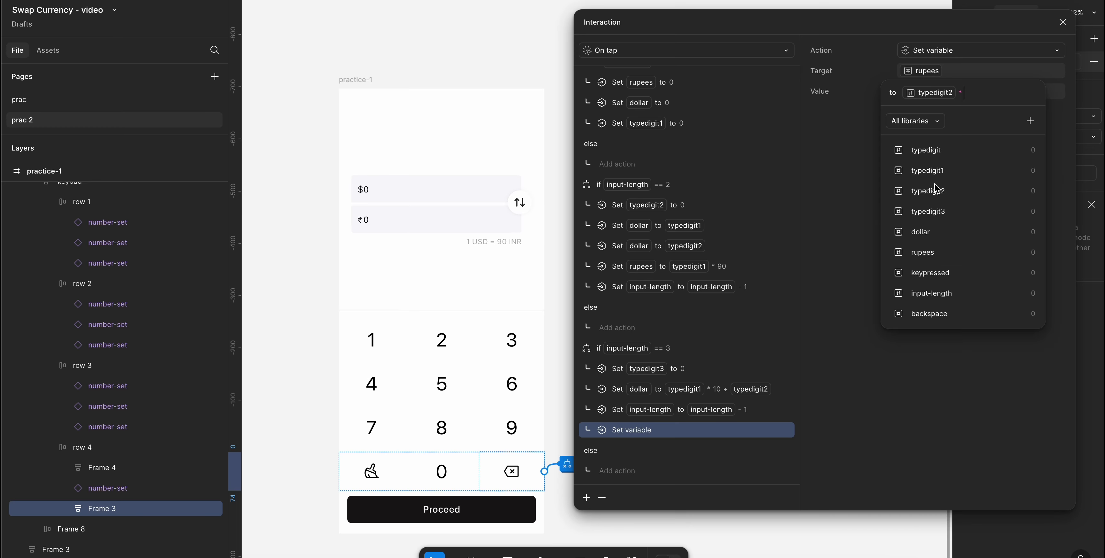
pyautogui.write('90')
pyautogui.press('Return')
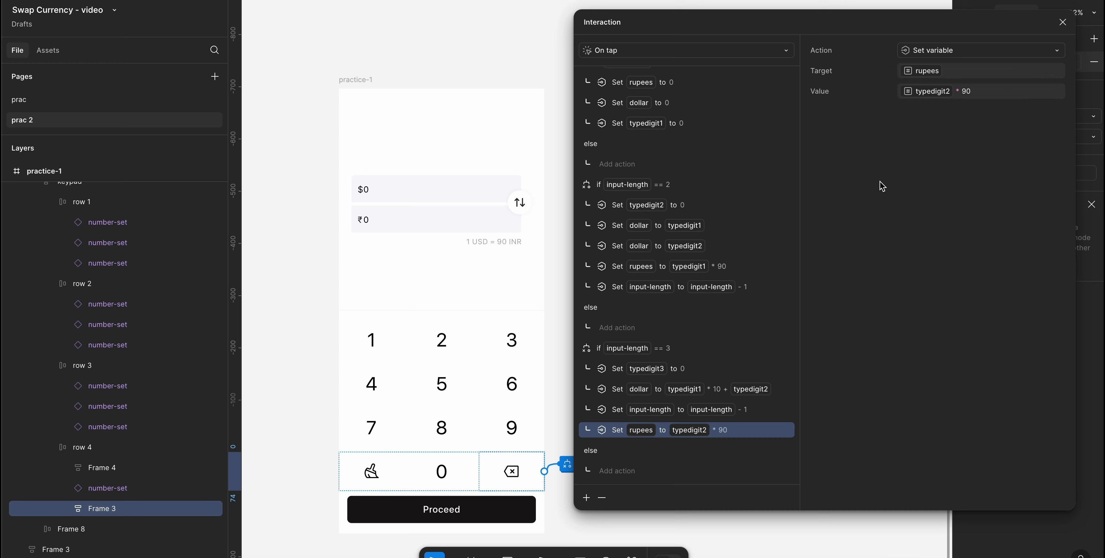
# - Switch to the prototype preview, enter 111 on the keypad, and restart the preview
pyautogui.click(543, 0)
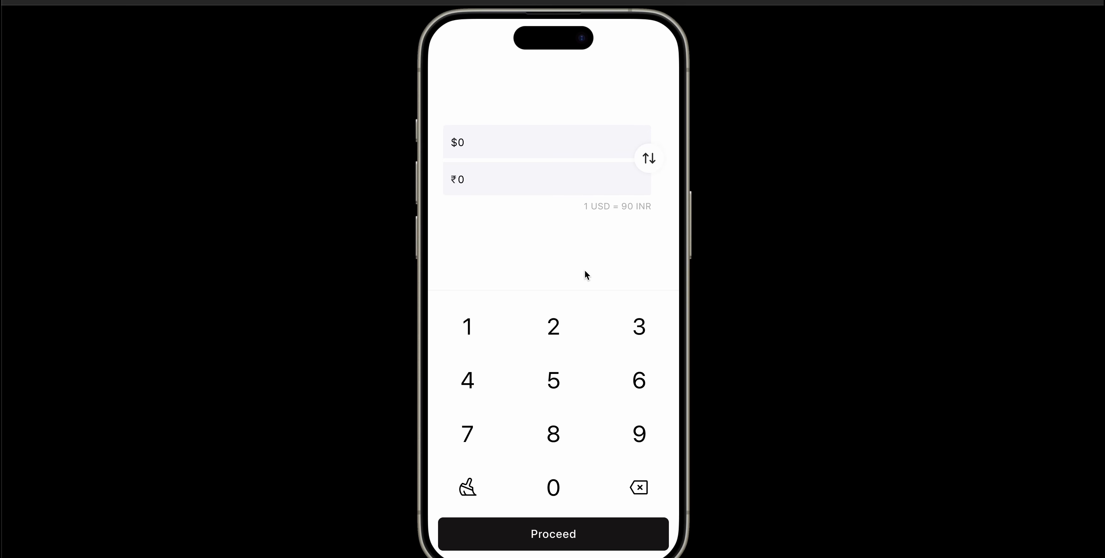
pyautogui.click(469, 334)
pyautogui.click(473, 329)
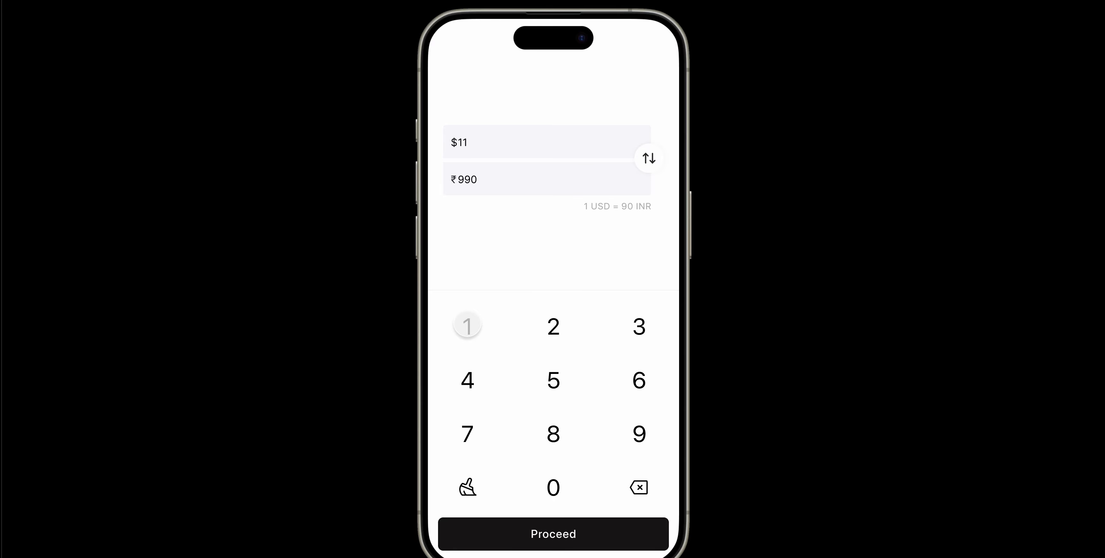
pyautogui.click(467, 324)
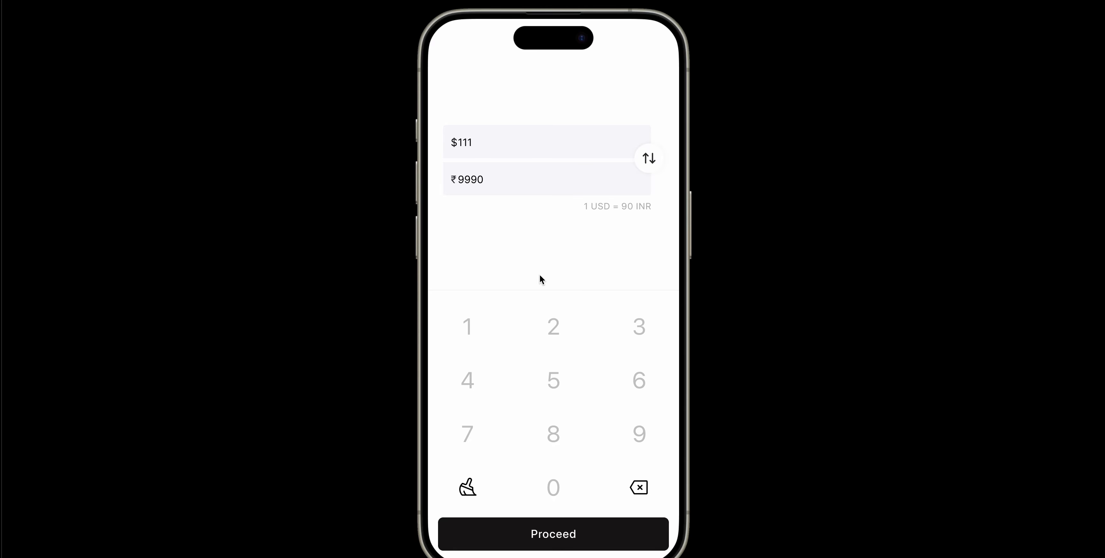
pyautogui.press('r')
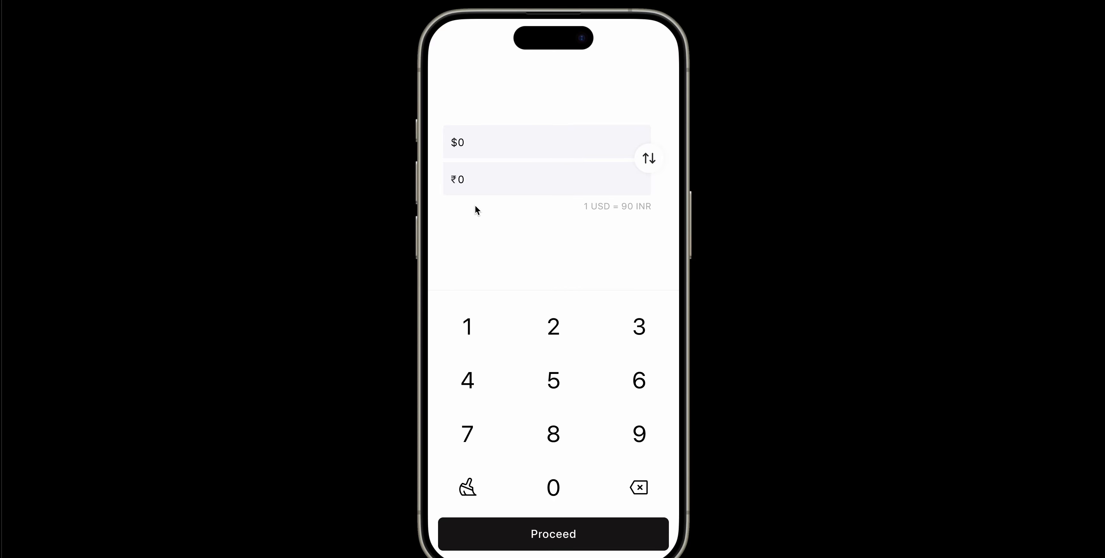
# - Enter 111 in the restarted preview and remove one digit with the backspace key
pyautogui.click(469, 335)
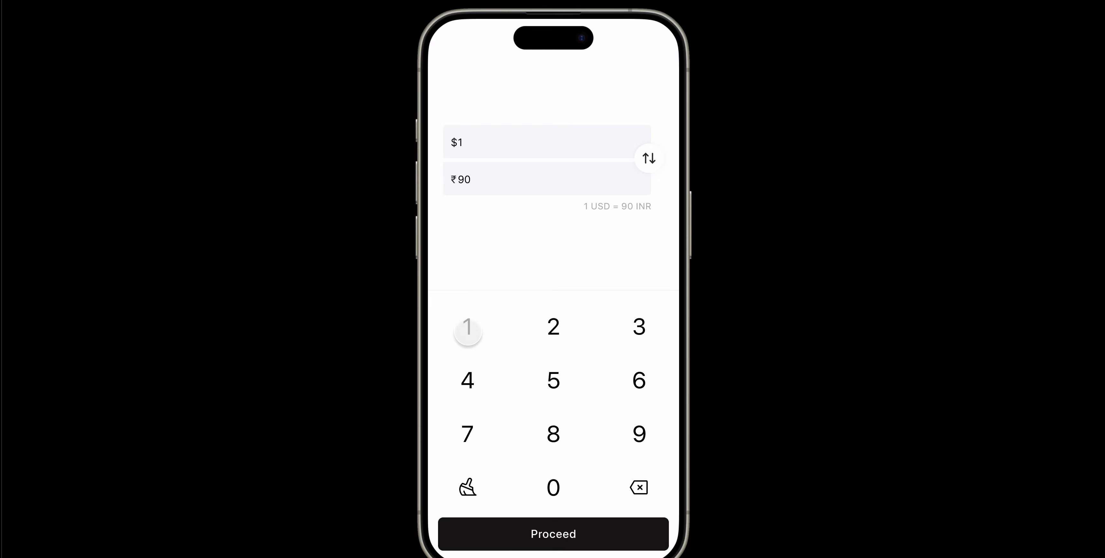
pyautogui.click(468, 331)
pyautogui.click(468, 331)
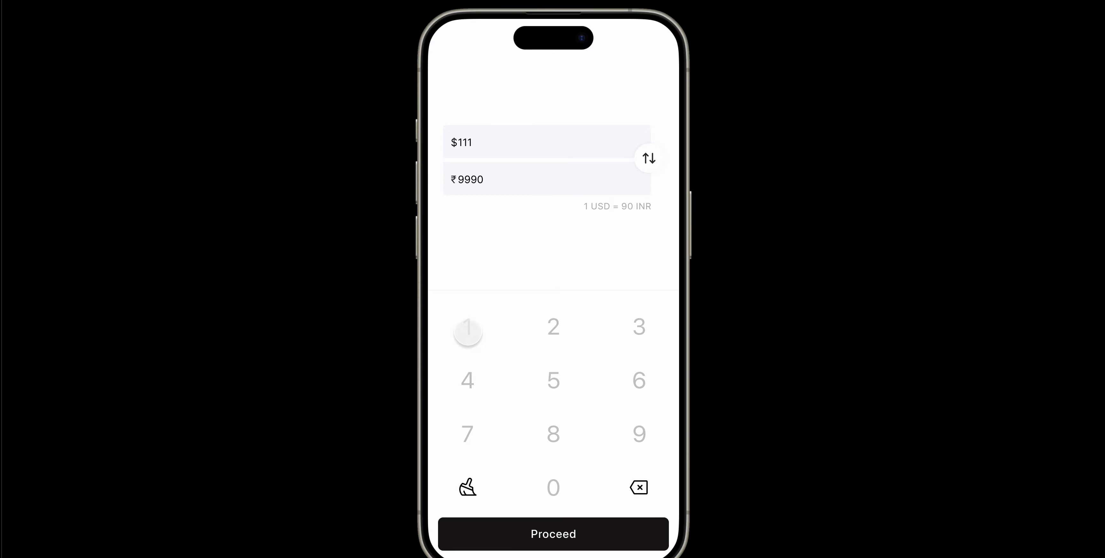
pyautogui.click(639, 491)
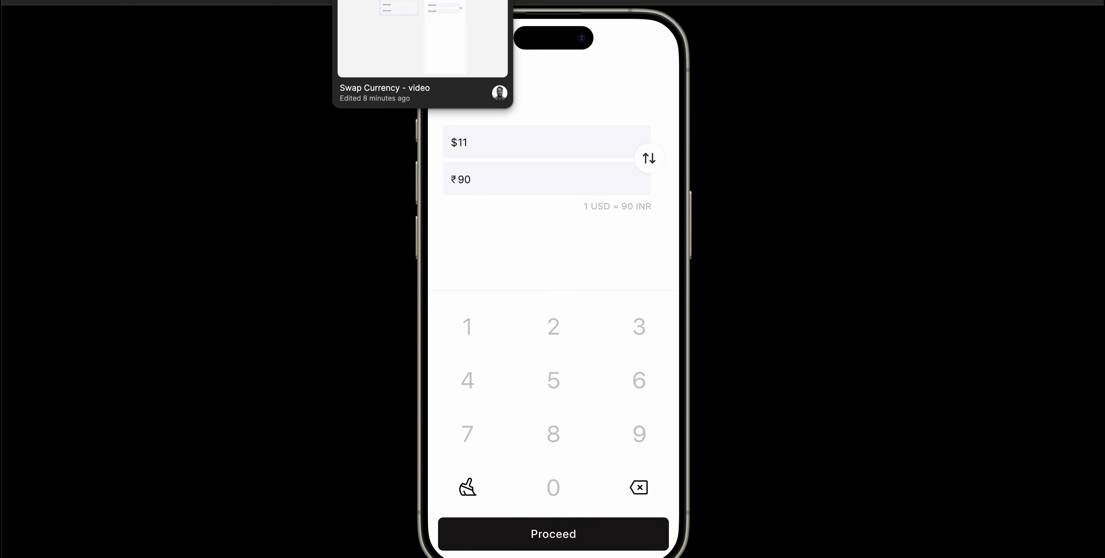
# - Return to the Swap Currency design file and inspect the input-length and dollar actions under input-length == 3
pyautogui.click(464, 1)
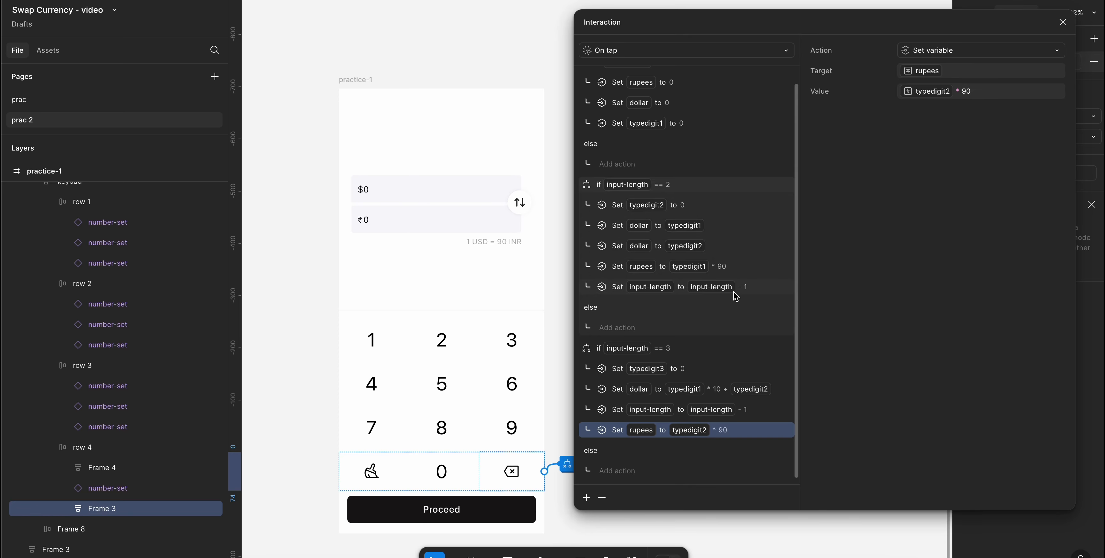
pyautogui.click(760, 411)
pyautogui.click(777, 393)
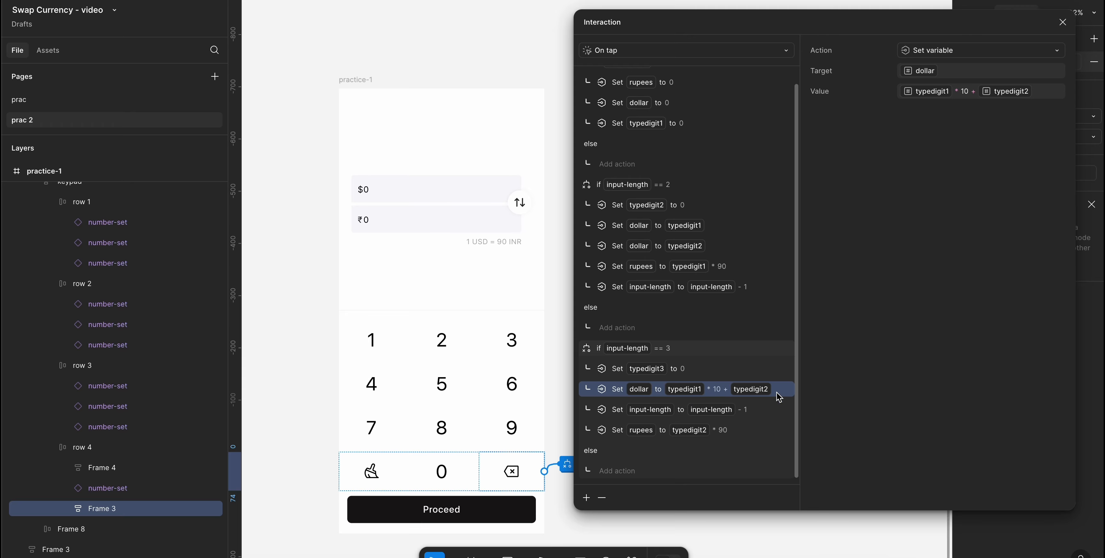
# - Change the backspace key's rupees action under input-length == 3 to use dollar * 90
pyautogui.click(772, 438)
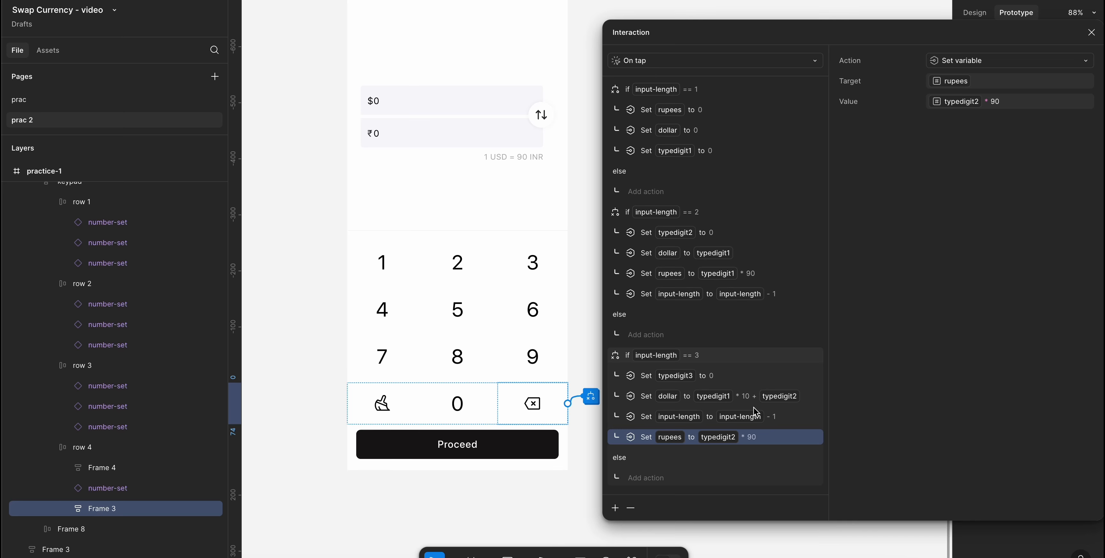
pyautogui.click(945, 108)
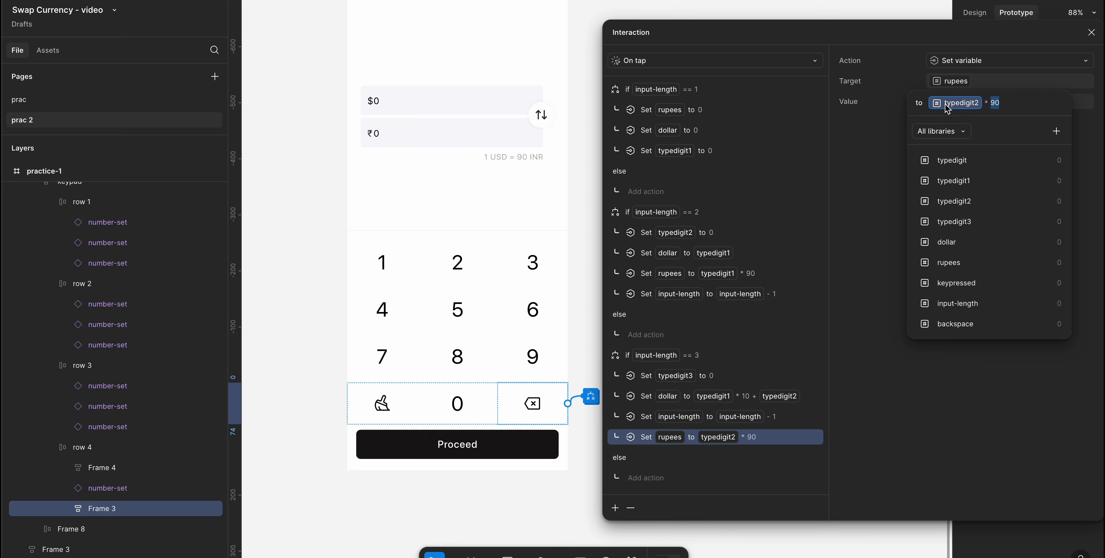
pyautogui.click(946, 242)
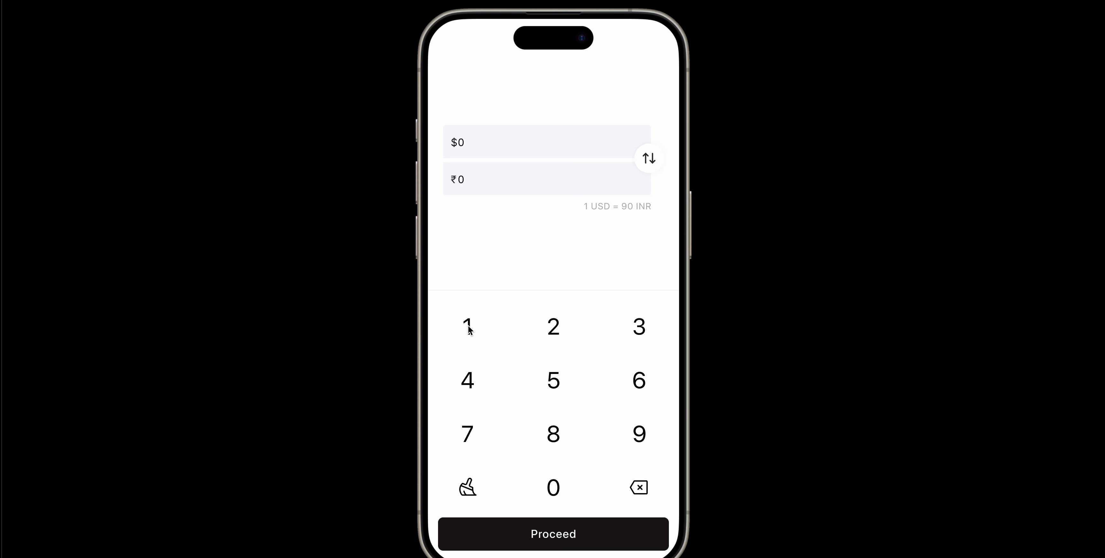
# - Test the prototype preview by entering 111 and removing all three digits one by one with the backspace key
pyautogui.click(469, 328)
pyautogui.click(468, 328)
pyautogui.click(469, 329)
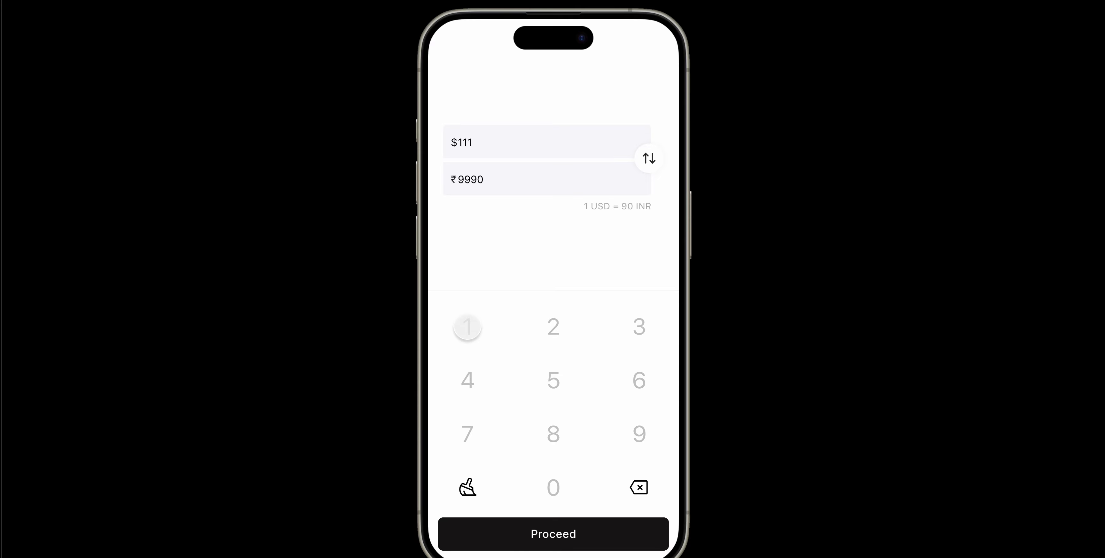
pyautogui.click(640, 489)
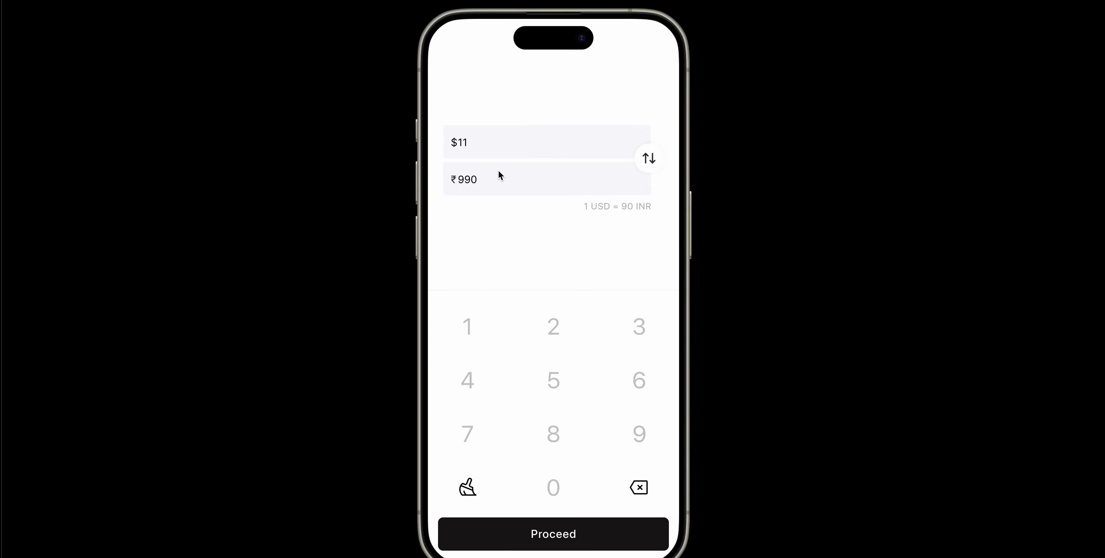
pyautogui.click(644, 491)
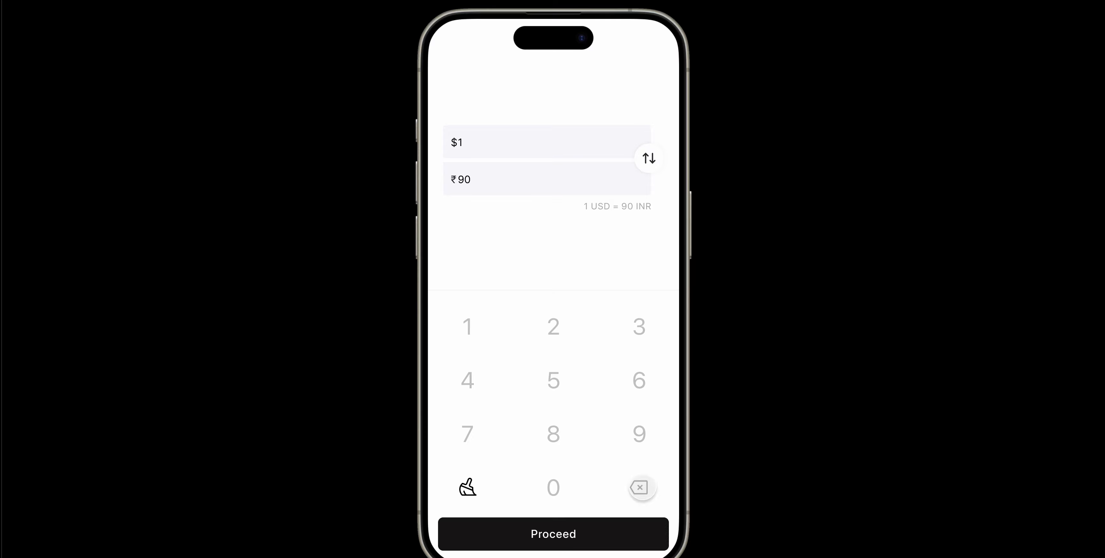
pyautogui.click(642, 497)
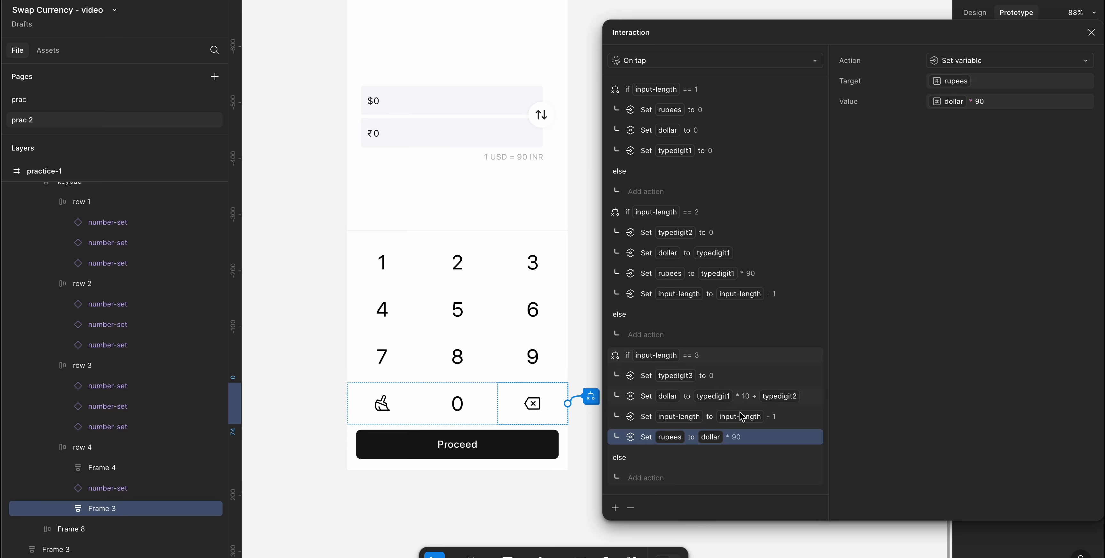
# - Add a Set variable action setting active to true at the end of the input-length == 3 actions
pyautogui.click(615, 509)
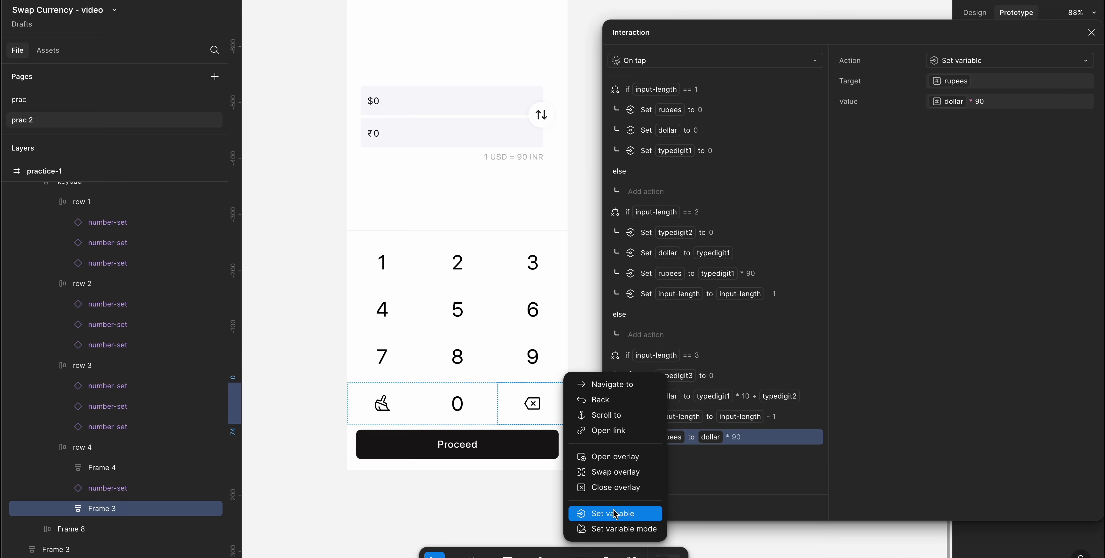
pyautogui.click(618, 511)
pyautogui.scroll(-5, 972, 266)
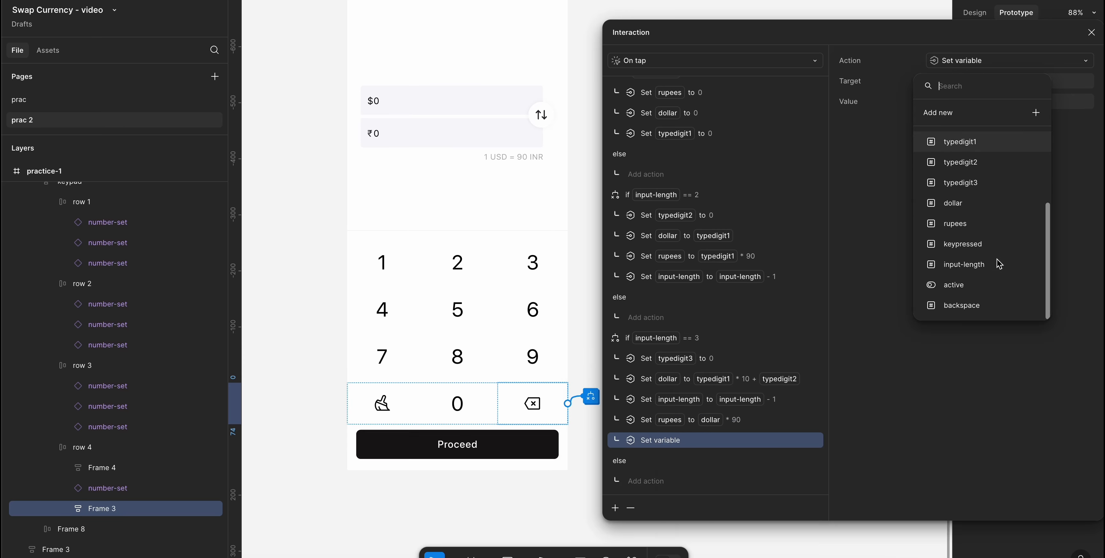
pyautogui.click(971, 292)
pyautogui.click(939, 161)
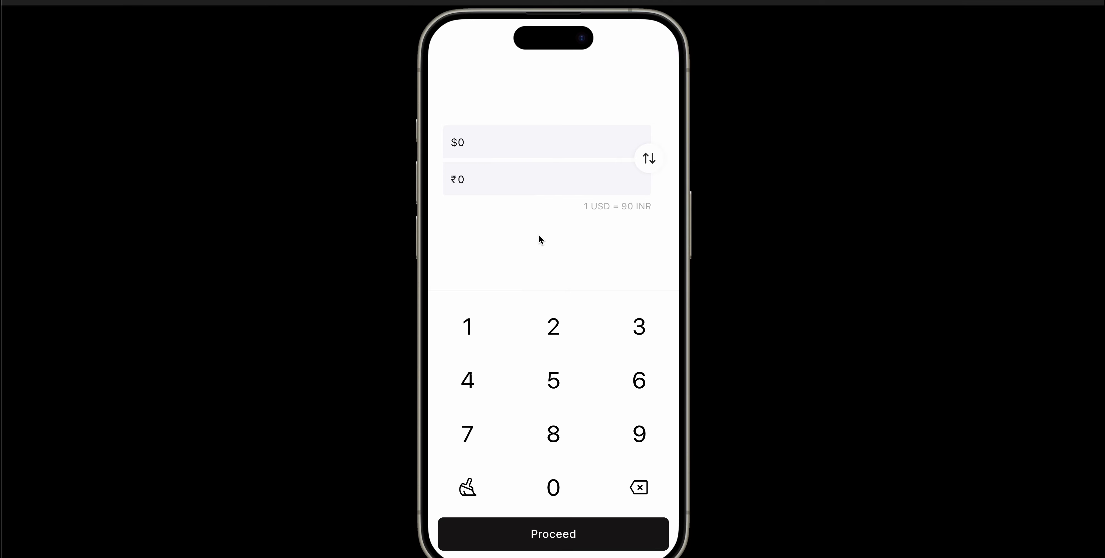
# - Enter 111 in the preview and remove digits with the backspace key to check that the number keys reactivate
pyautogui.click(470, 338)
pyautogui.click(468, 328)
pyautogui.click(467, 328)
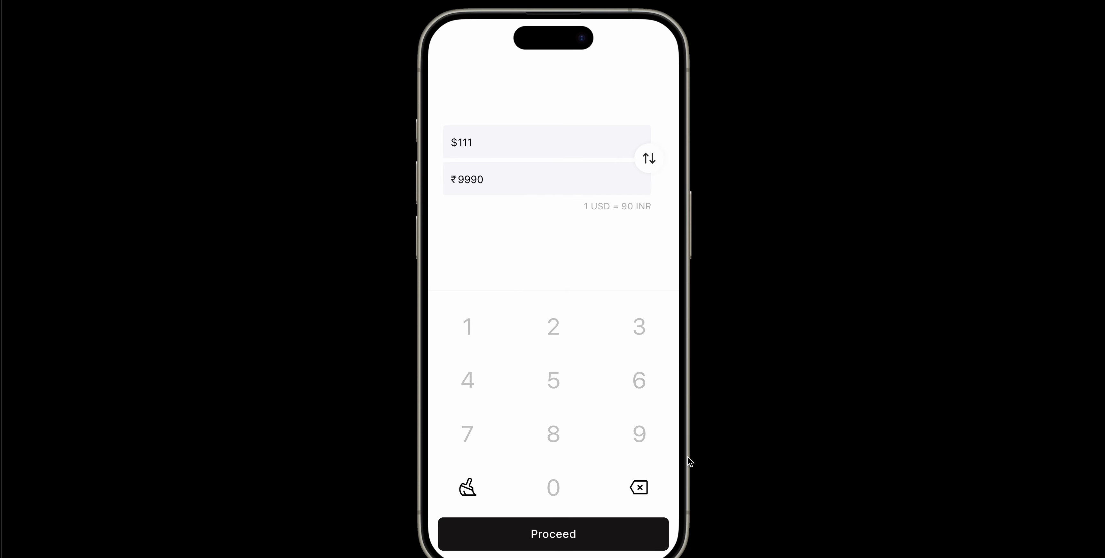
pyautogui.click(642, 485)
pyautogui.click(642, 485)
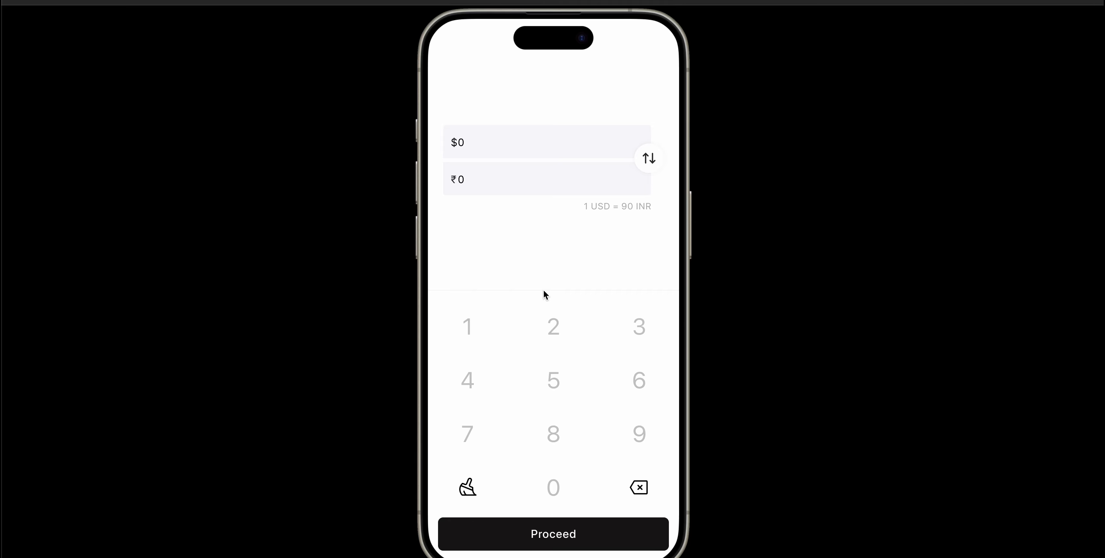
# - Enter 111 twice in the preview, deleting it digit by digit with the backspace key each time
pyautogui.click(468, 326)
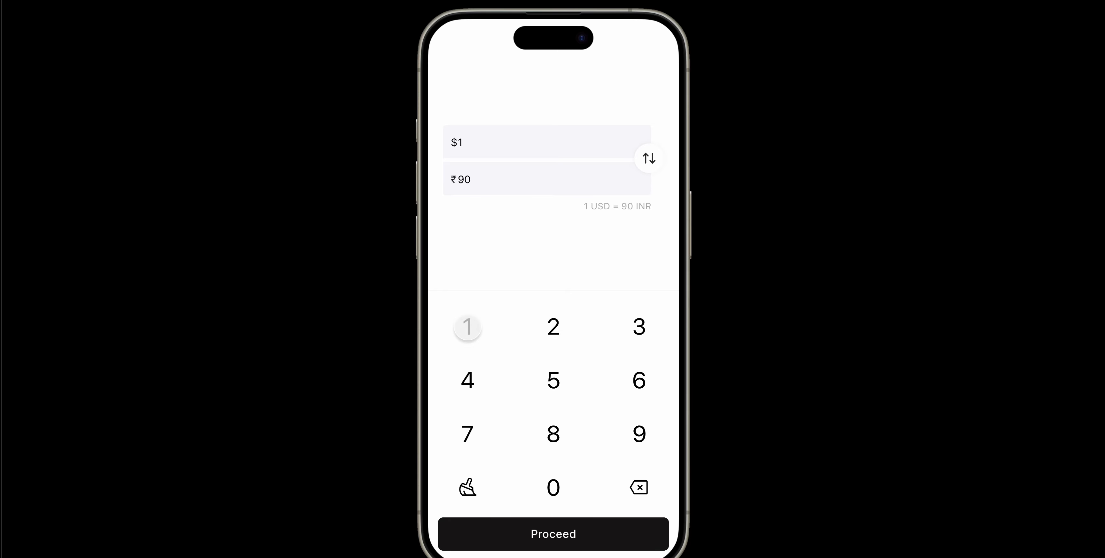
pyautogui.click(469, 326)
pyautogui.click(469, 326)
pyautogui.click(639, 488)
pyautogui.click(639, 487)
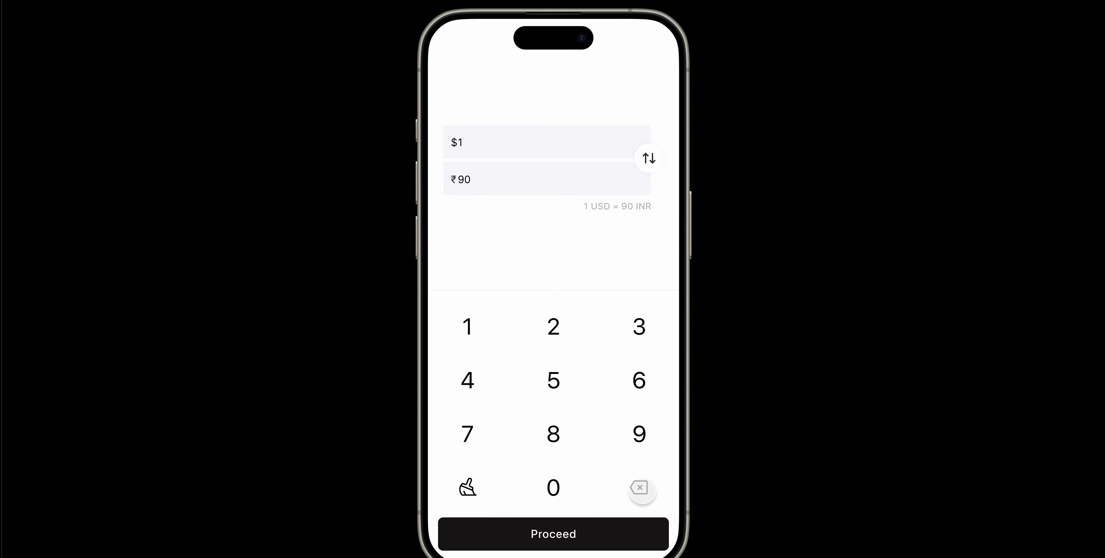
pyautogui.click(639, 487)
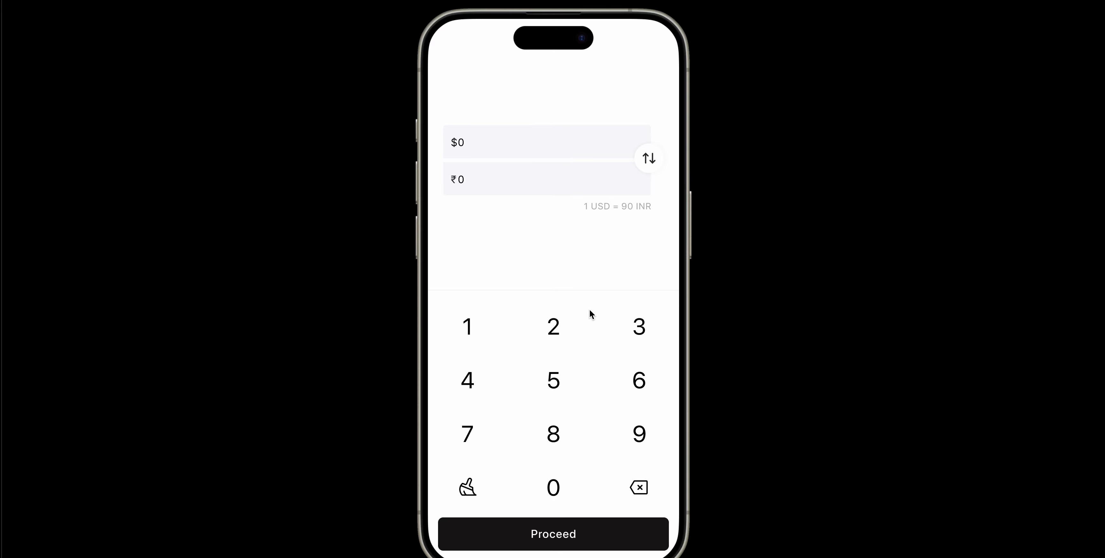
pyautogui.click(468, 326)
pyautogui.click(469, 326)
pyautogui.click(468, 326)
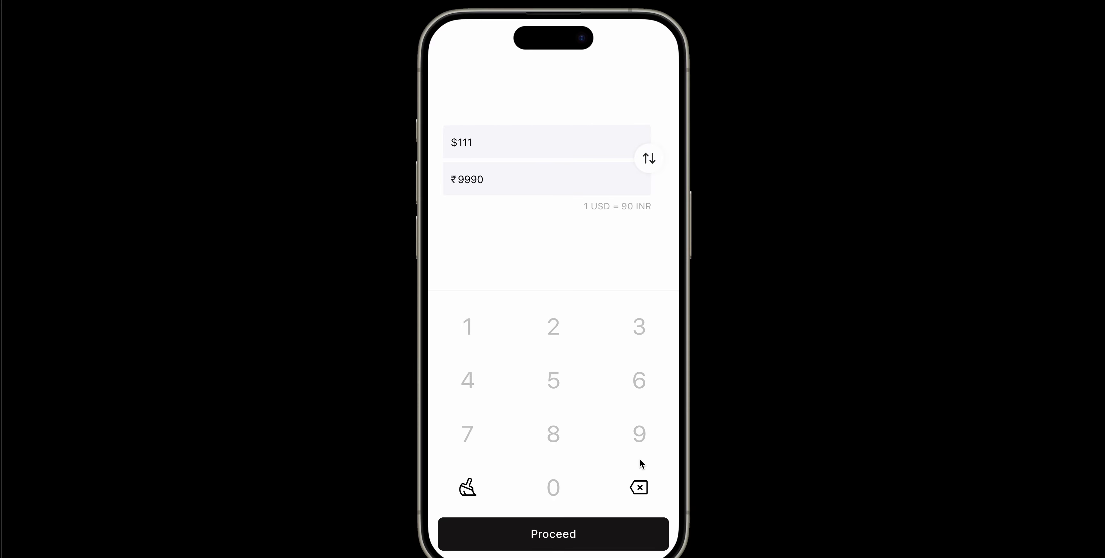
pyautogui.click(640, 488)
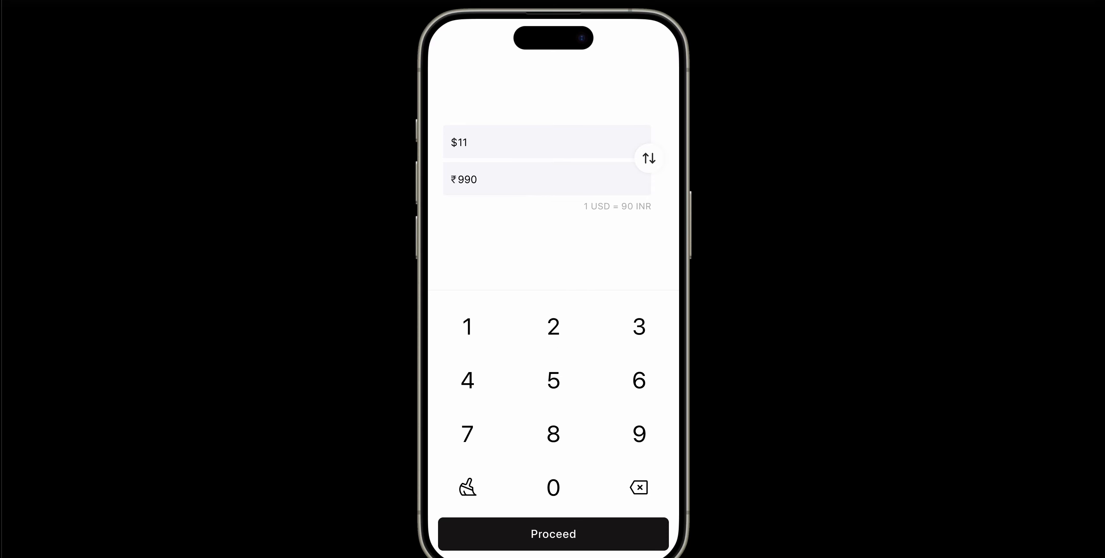
pyautogui.click(644, 493)
pyautogui.click(645, 494)
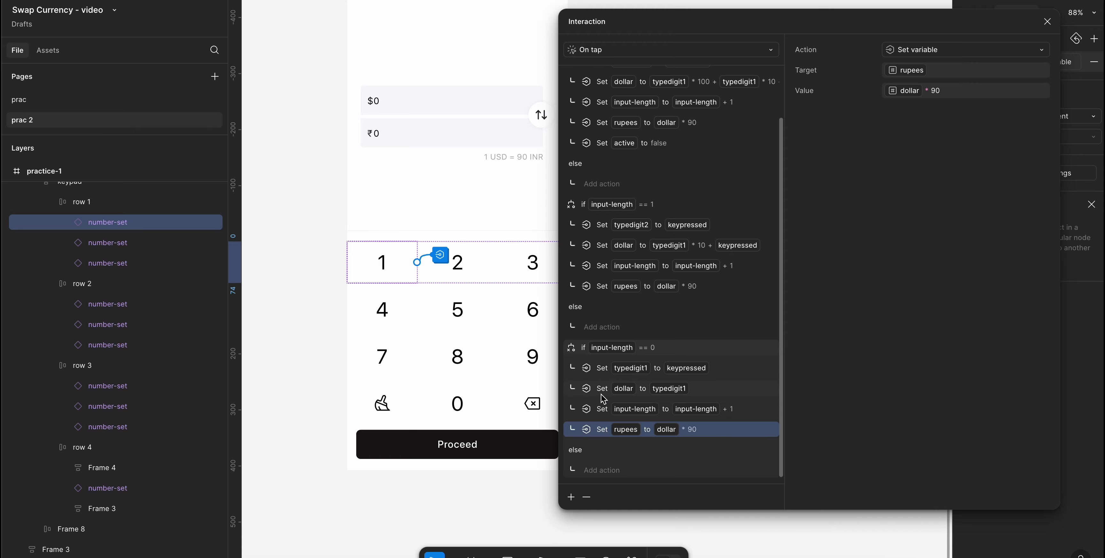
# - Compare the 1 key's tap actions with the backspace key's dollar and rupees actions under input-length == 2 and == 3
pyautogui.scroll(2, 622, 258)
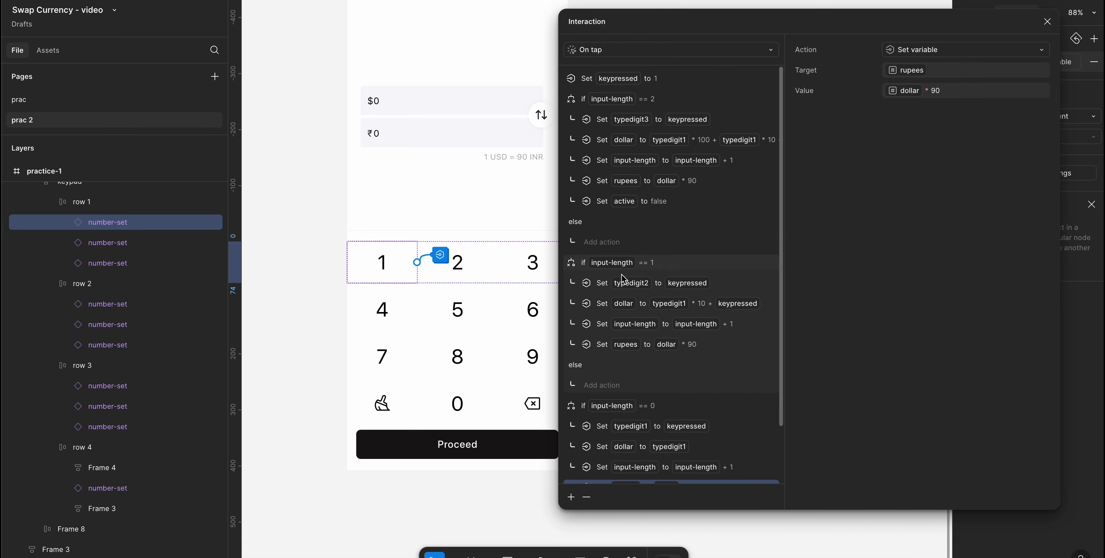
pyautogui.click(119, 515)
pyautogui.click(1030, 61)
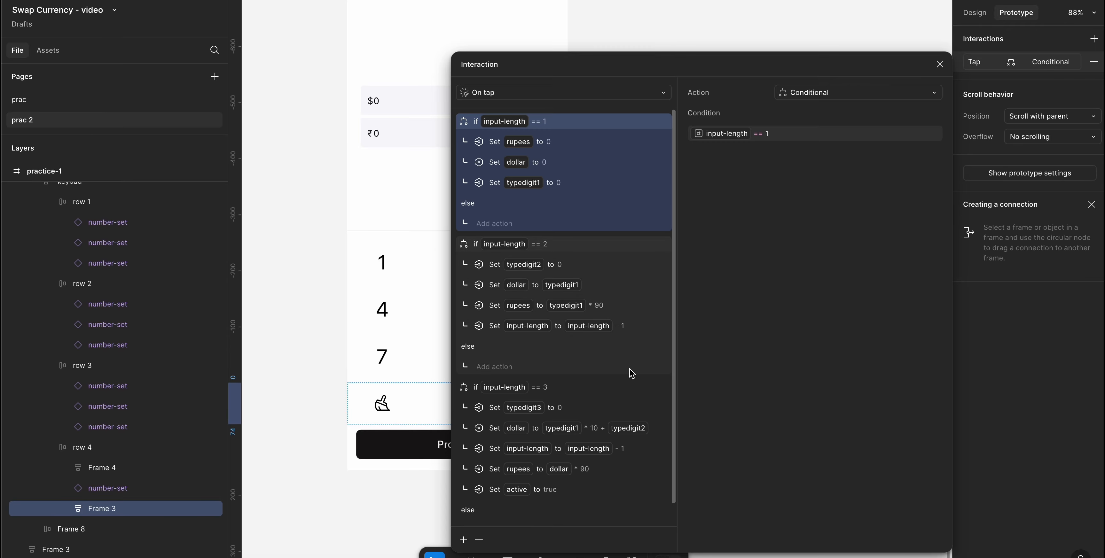
pyautogui.scroll(-1, 629, 368)
pyautogui.moveTo(658, 60); pyautogui.dragTo(704, 17)
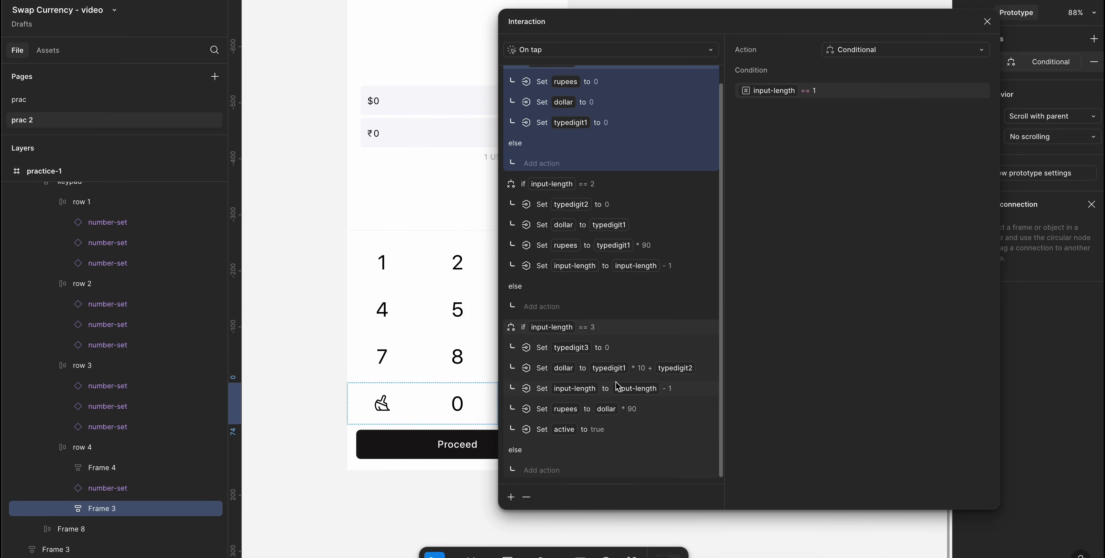
pyautogui.click(543, 370)
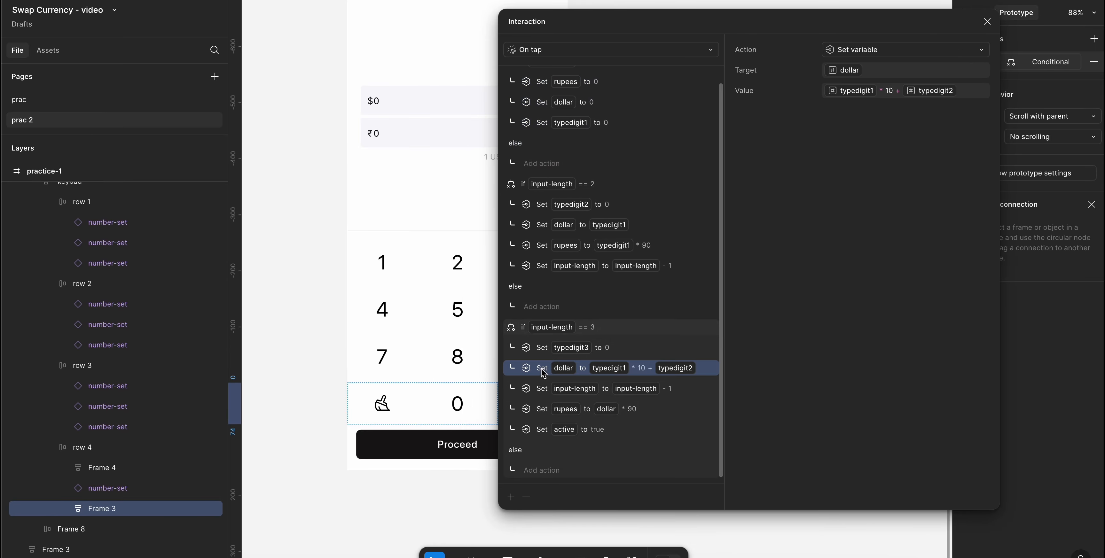
pyautogui.click(646, 416)
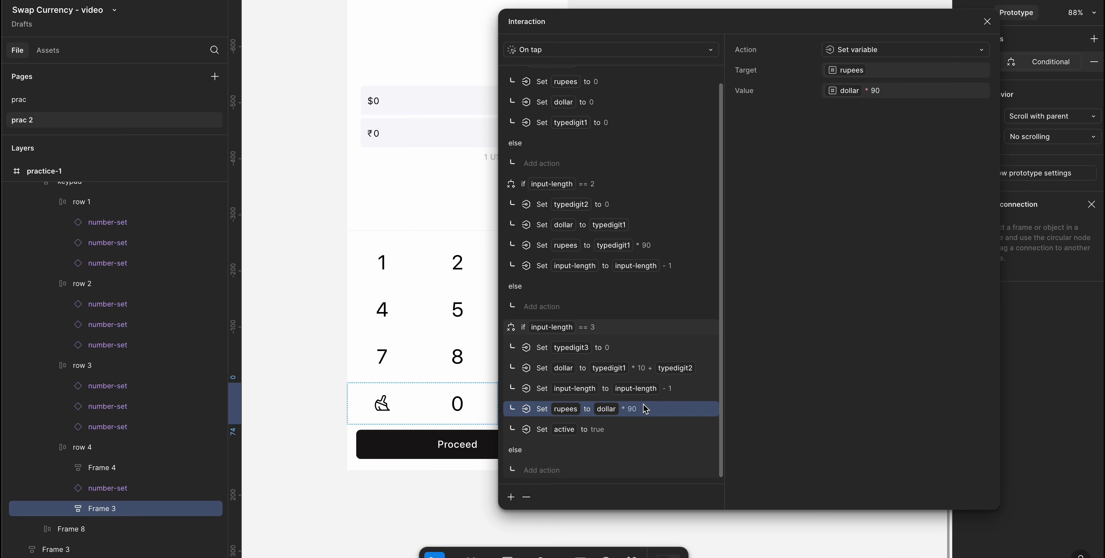
pyautogui.click(653, 249)
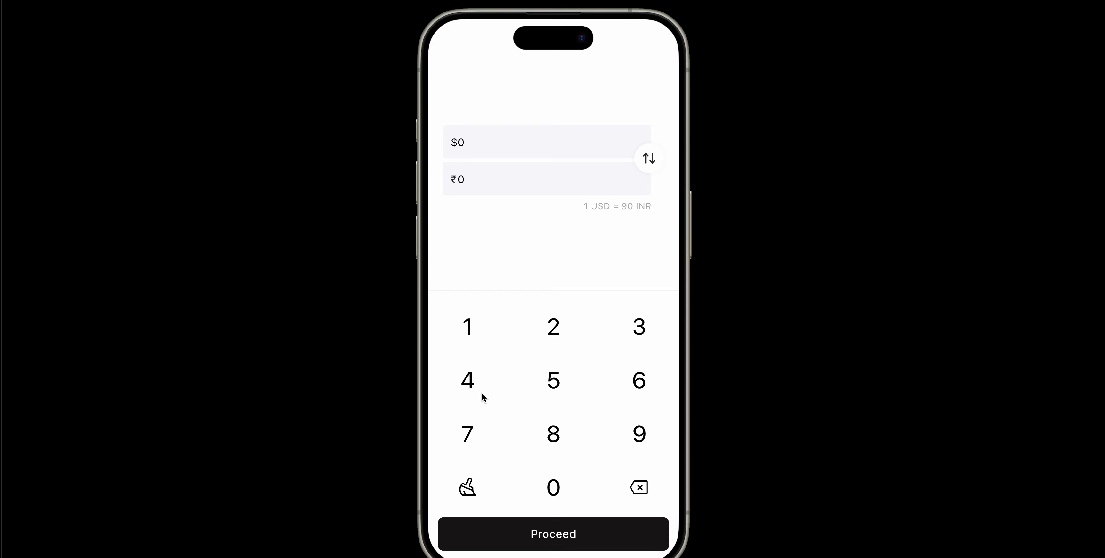
# - Test the 7 key in the preview and set its keypressed value to 7
pyautogui.click(469, 433)
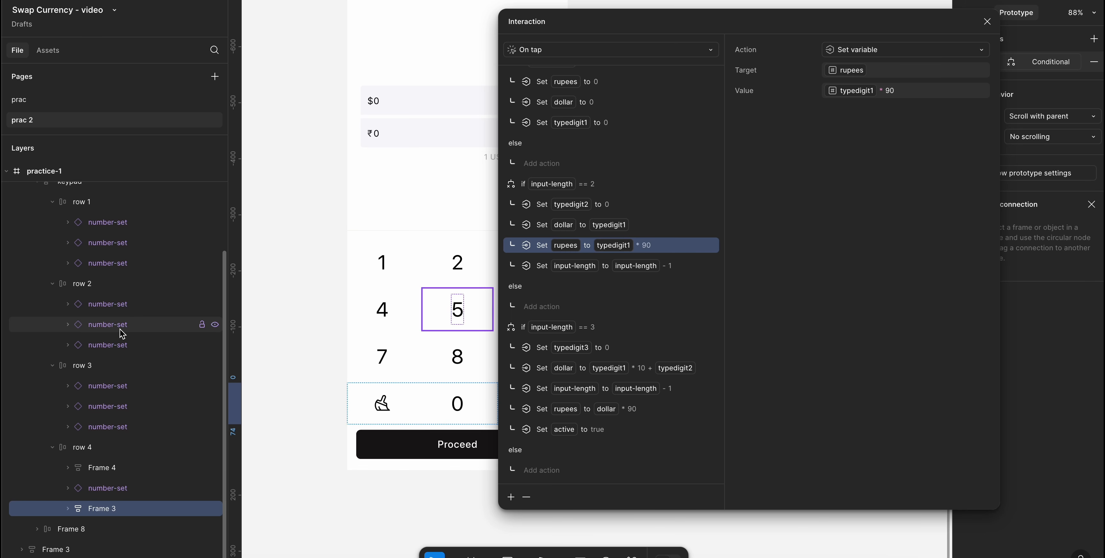
pyautogui.click(130, 387)
pyautogui.click(1056, 66)
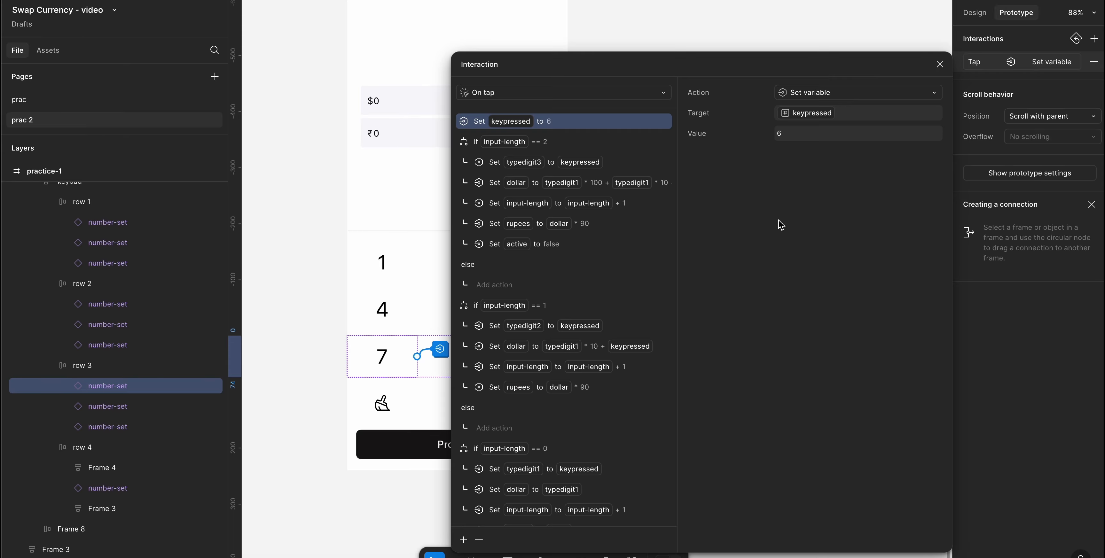
pyautogui.click(785, 133)
pyautogui.press('Escape')
# - Make the 8 key set keypressed to 8 and the 9 key set keypressed to 9
pyautogui.click(141, 406)
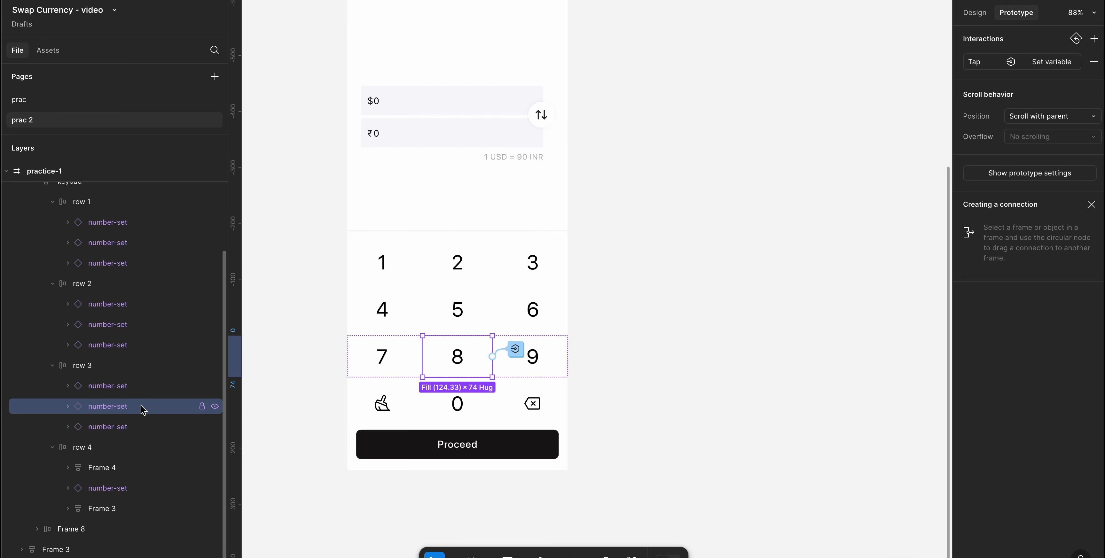
pyautogui.click(1059, 63)
pyautogui.click(133, 428)
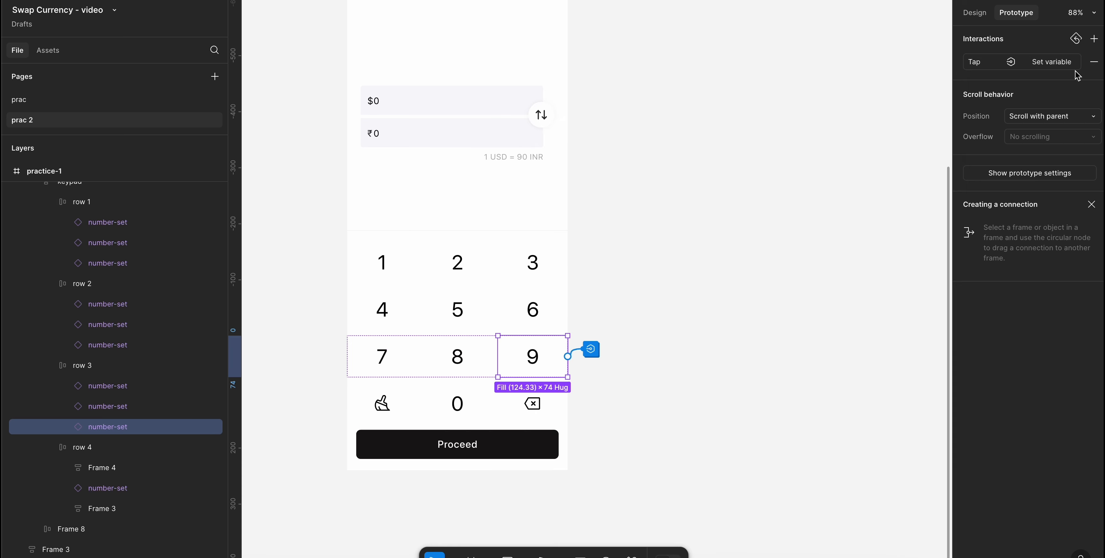
pyautogui.click(1051, 62)
pyautogui.click(939, 65)
# - Open the prototype preview, enter 7, 8 and 9, and remove all three digits with the backspace key
pyautogui.press('super+alt+Return')
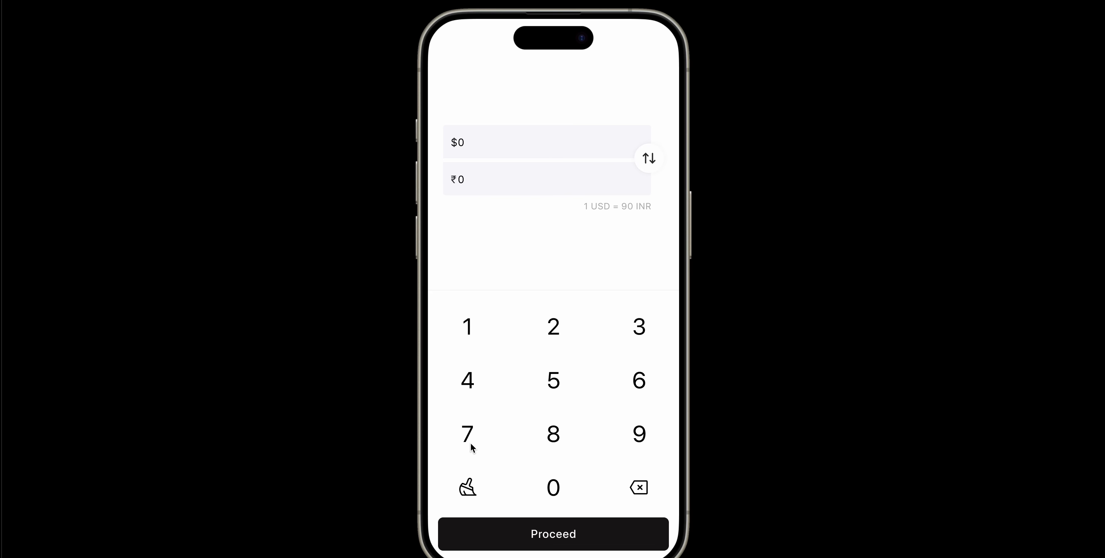
pyautogui.click(467, 434)
pyautogui.click(554, 441)
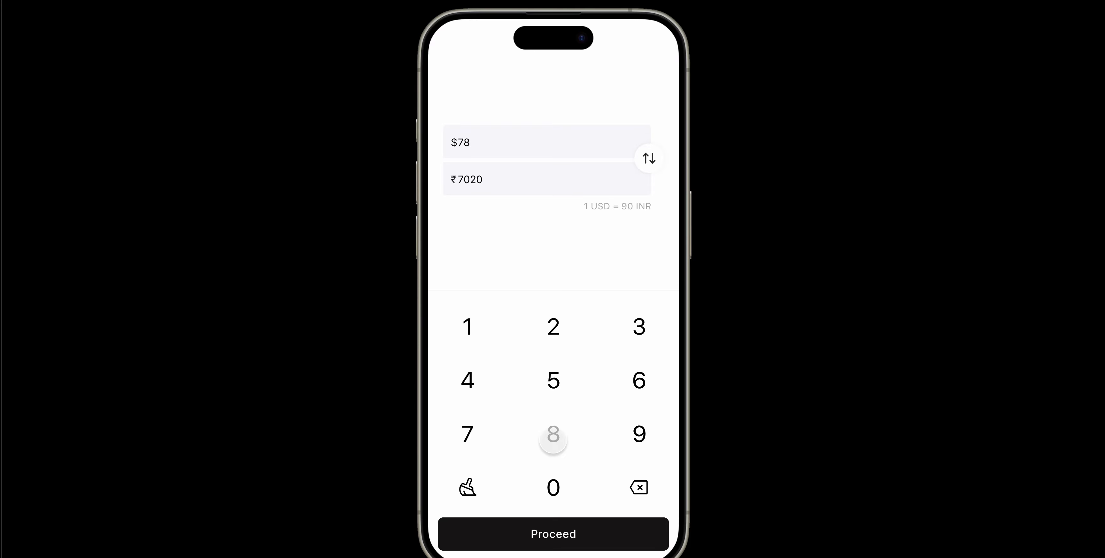
pyautogui.click(648, 433)
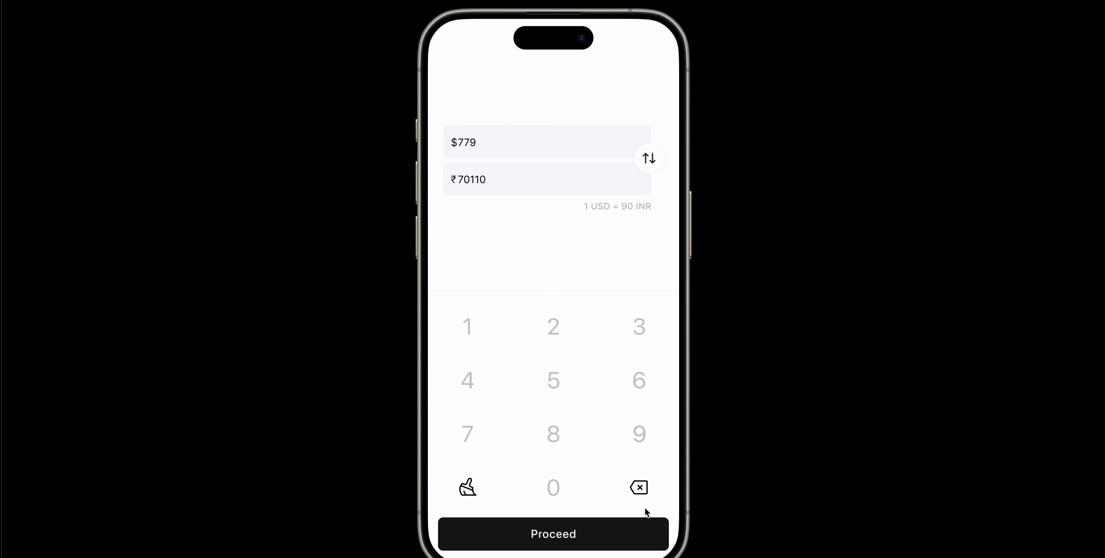
pyautogui.click(638, 487)
pyautogui.click(638, 488)
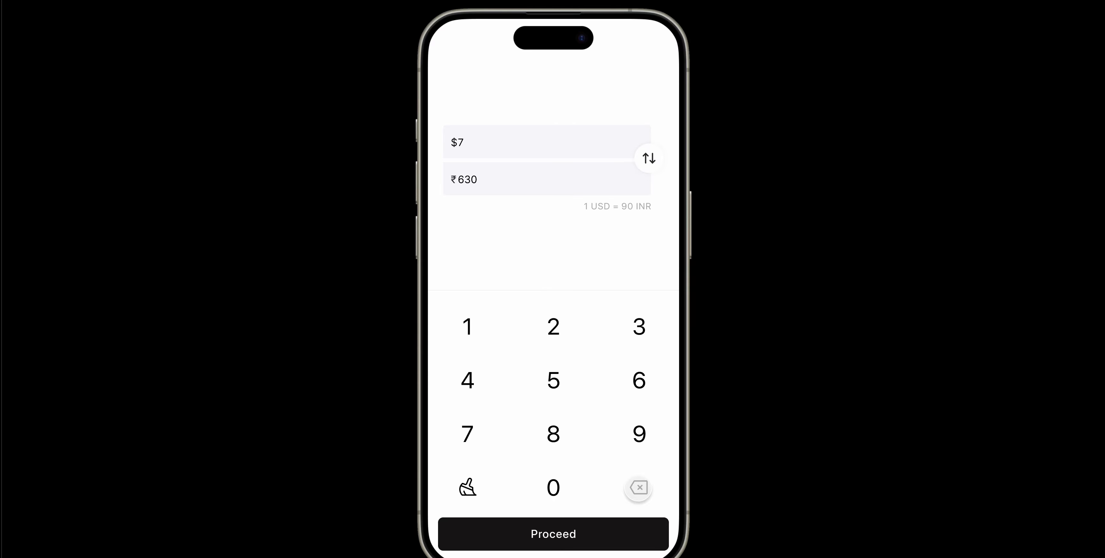
pyautogui.click(638, 488)
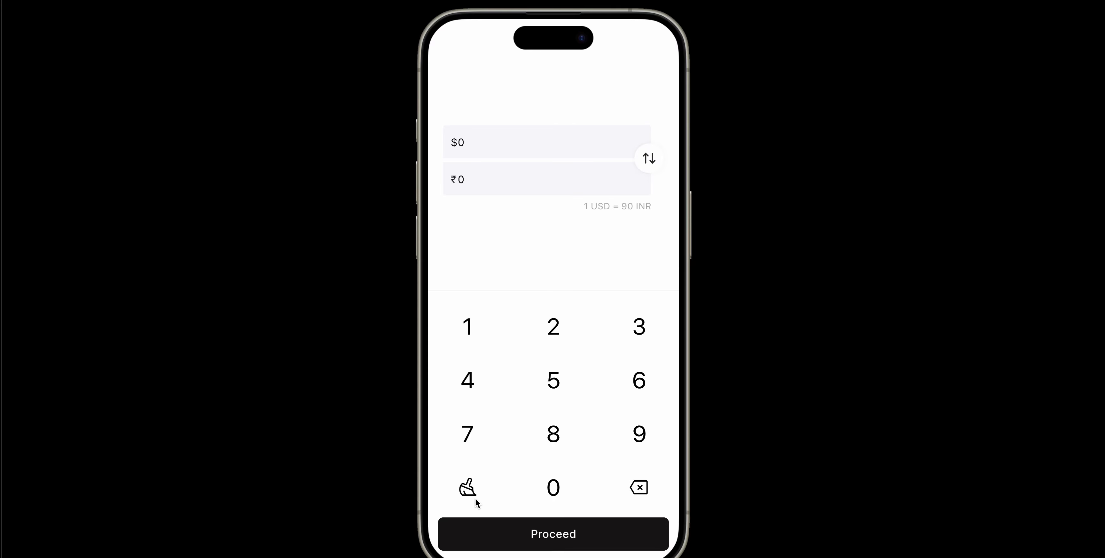
# - Enter 555 in the preview and test deleting entered digits with the backspace key until the amounts are back at 0
pyautogui.click(558, 379)
pyautogui.click(558, 380)
pyautogui.click(561, 379)
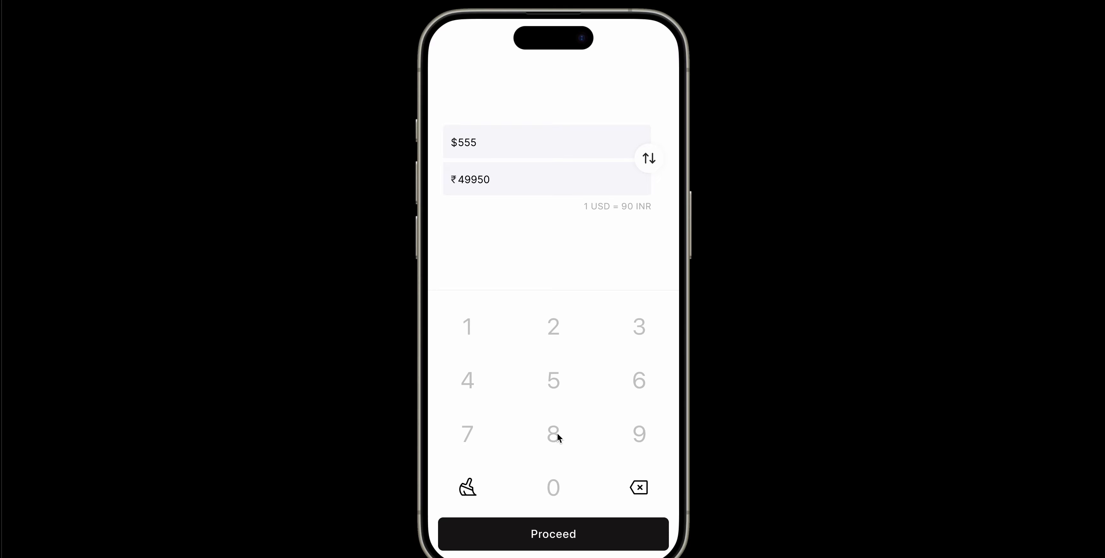
pyautogui.click(639, 488)
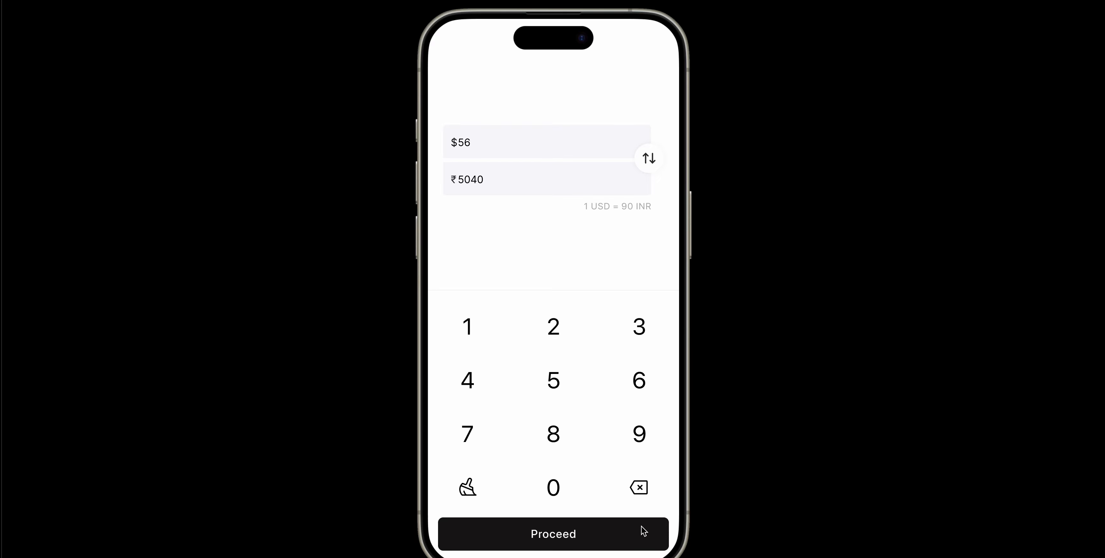
pyautogui.click(638, 488)
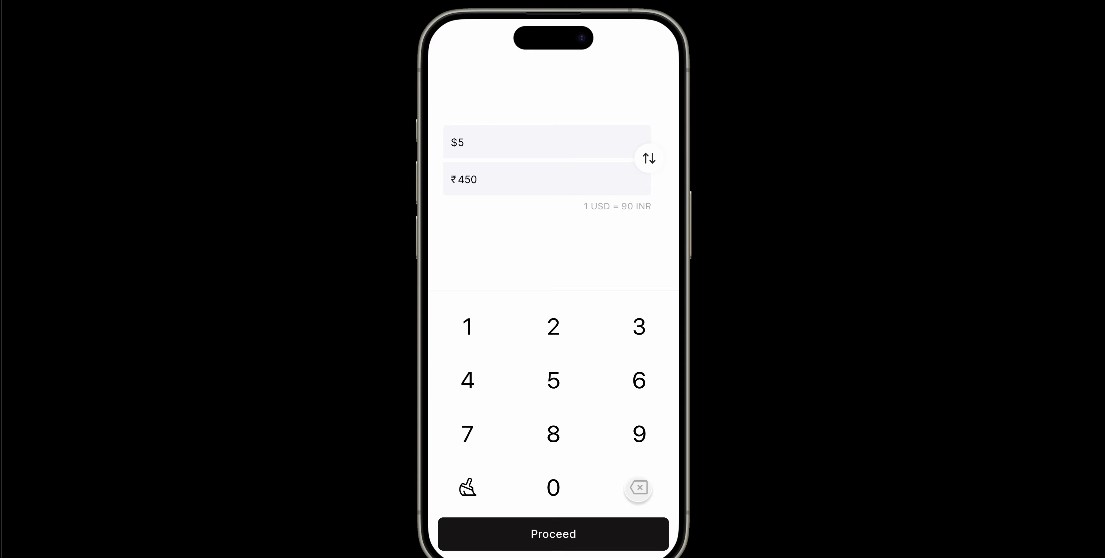
pyautogui.click(638, 488)
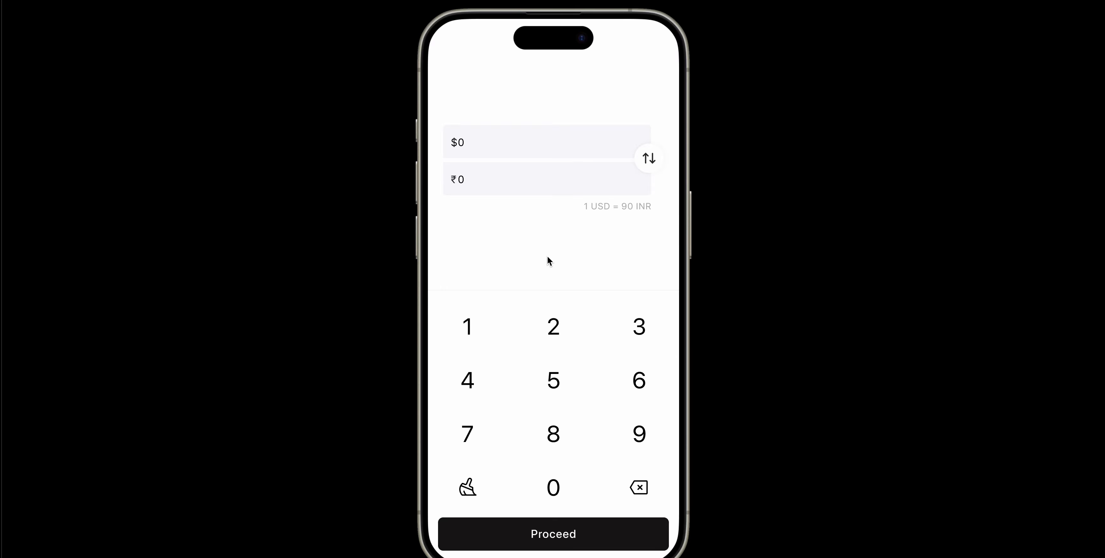
# - Enter a new three-digit amount in the preview using the 1 and 2 keys
pyautogui.click(486, 319)
pyautogui.click(557, 326)
pyautogui.click(461, 322)
pyautogui.click(467, 332)
pyautogui.click(466, 332)
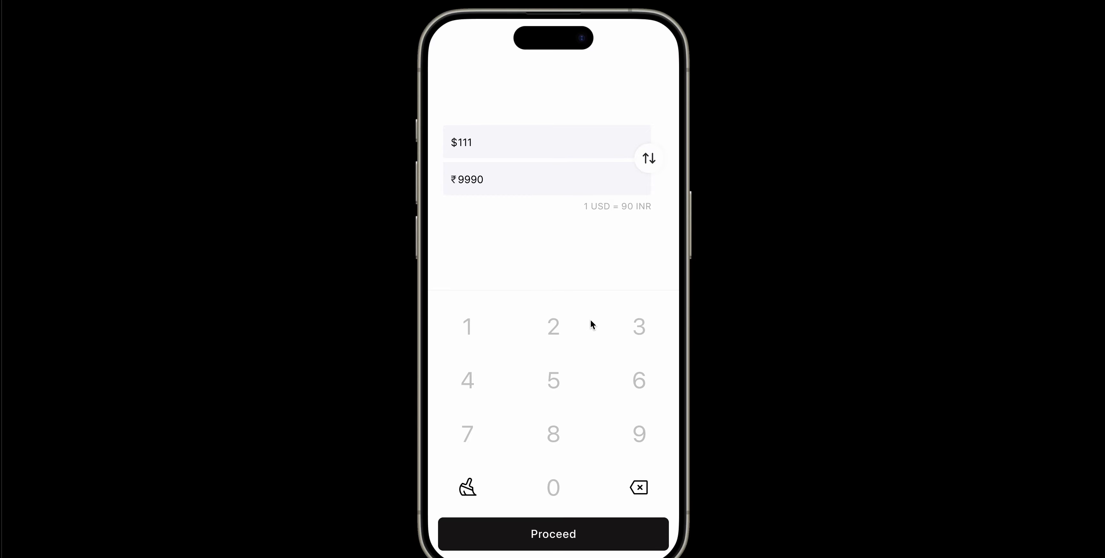